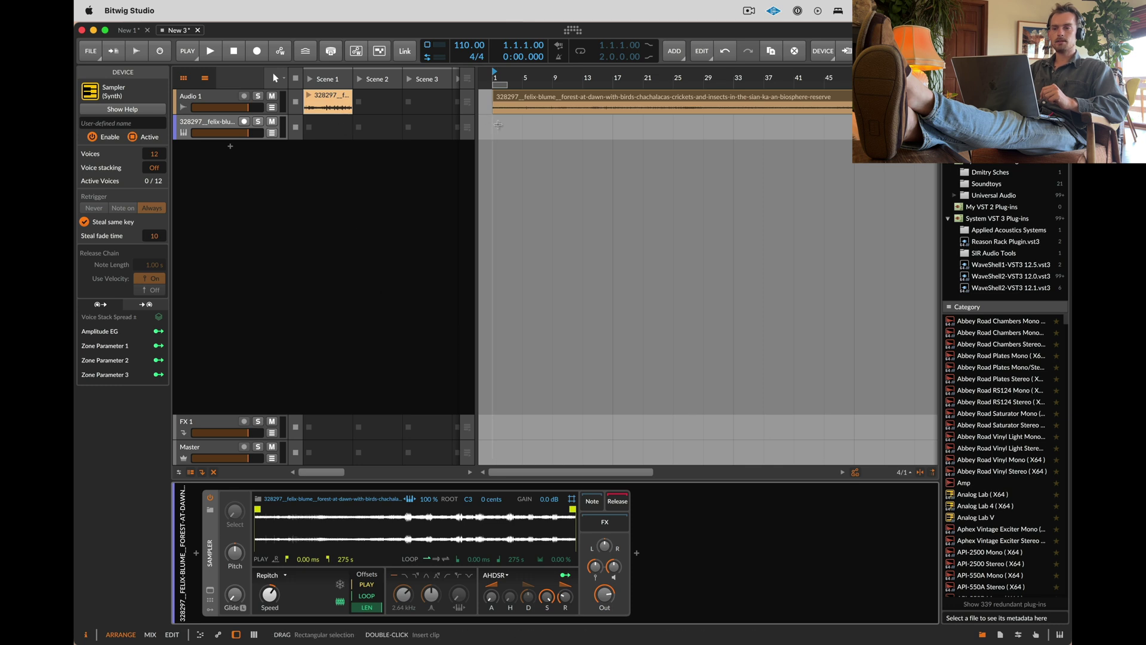
Step: Create a one-bar clip at bar 1 on the sampler track and draw a sixteenth note at its start
double_click(499, 124)
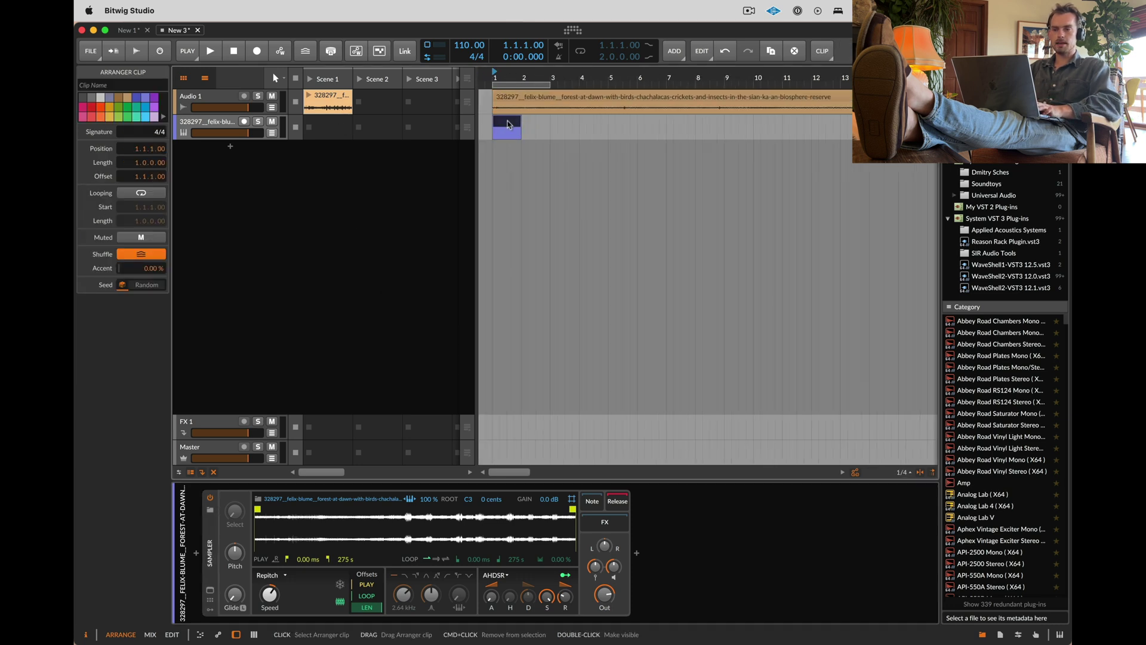
double_click(499, 126)
double_click(302, 544)
Step: Duplicate the note so one falls on each of the four beats, and transpose all four to C3
key(super+d)
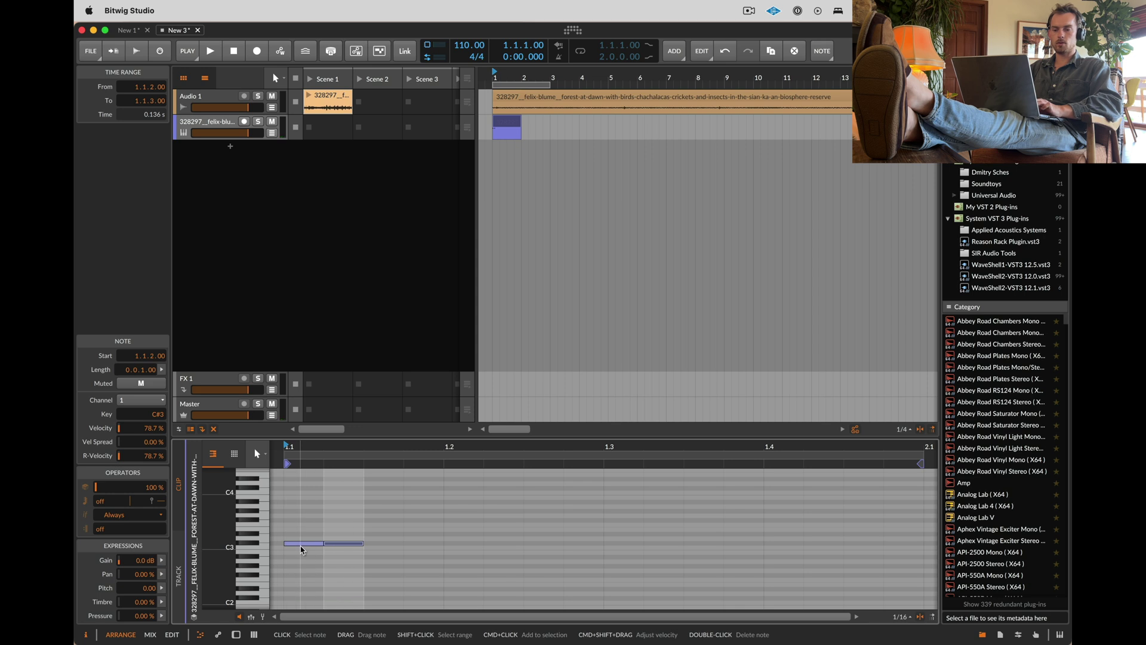
key(Right)
key(Right)
key(Right)
key(super+a)
key(super+d)
key(Right)
key(Right)
key(super+a)
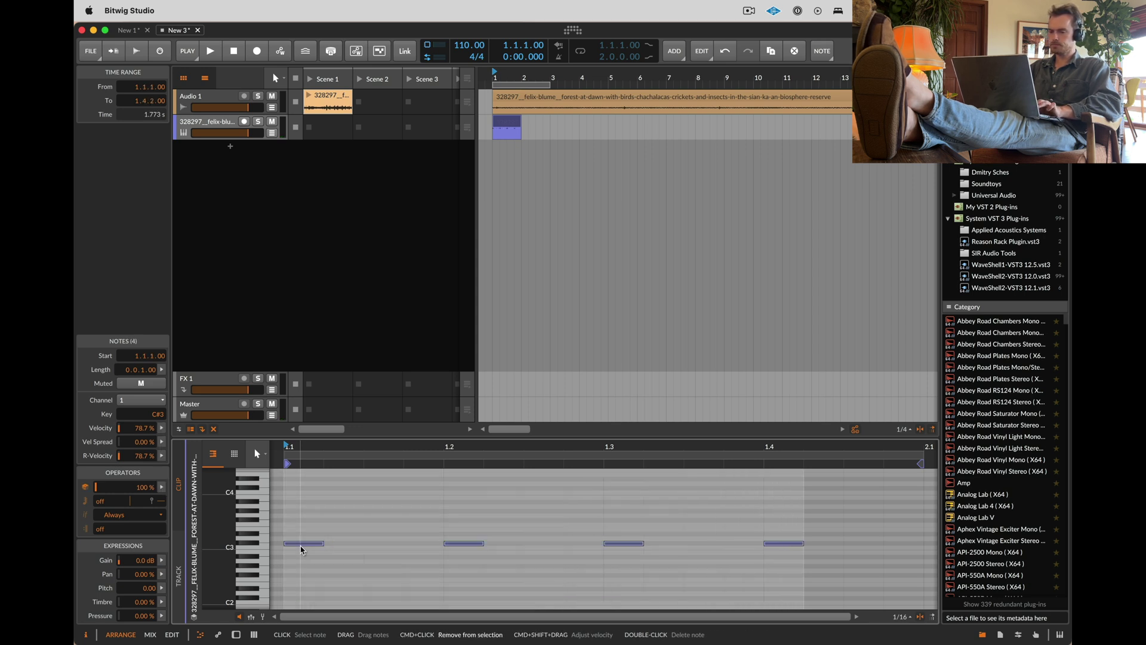
key(Down)
Step: Extend the sampler clip to two bars so its pattern loops, and play the arrangement
click(518, 126)
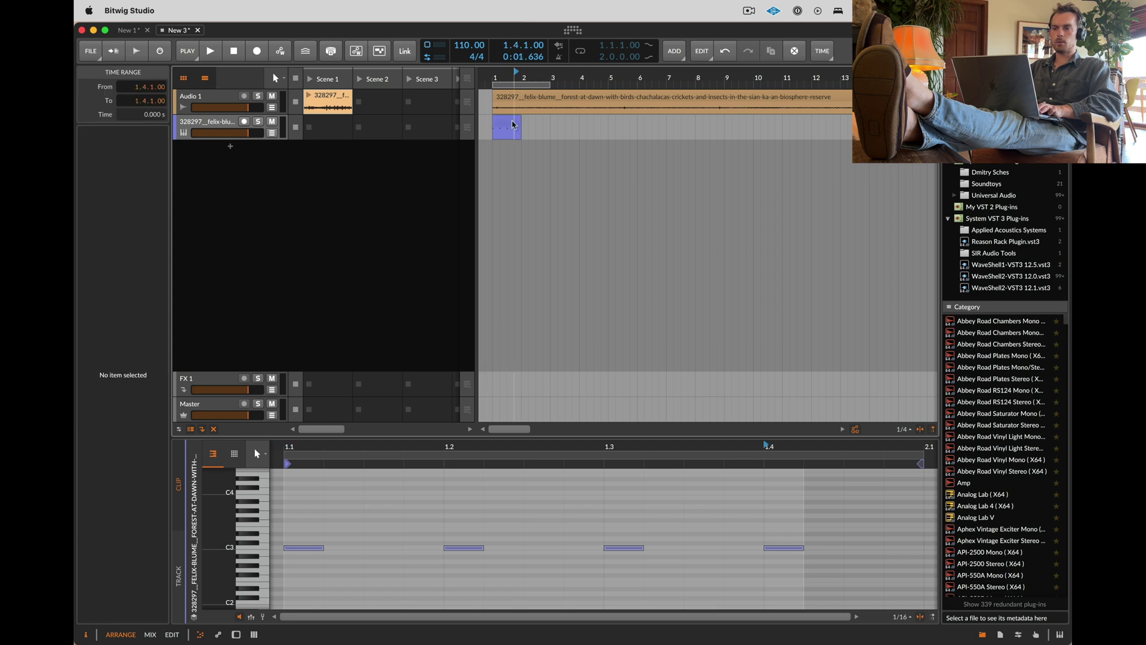
drag(520, 136, 553, 139)
key(space)
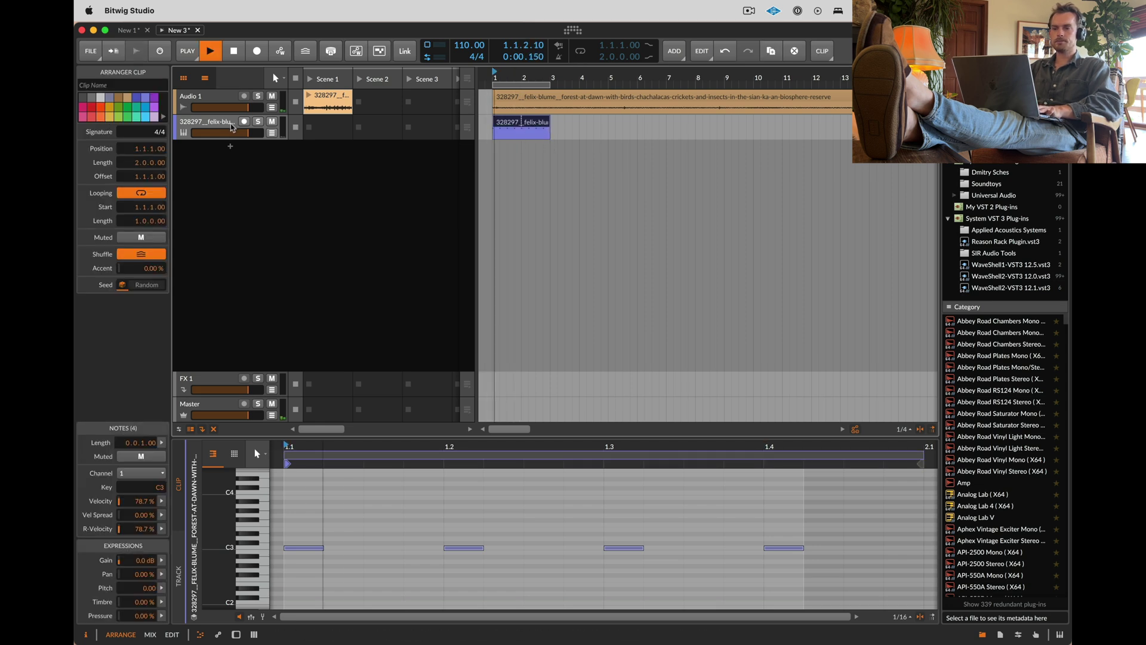
Step: Solo the sampler track, raise the system volume and show the track's Sampler device
click(257, 121)
key(XF86AudioRaiseVolume)
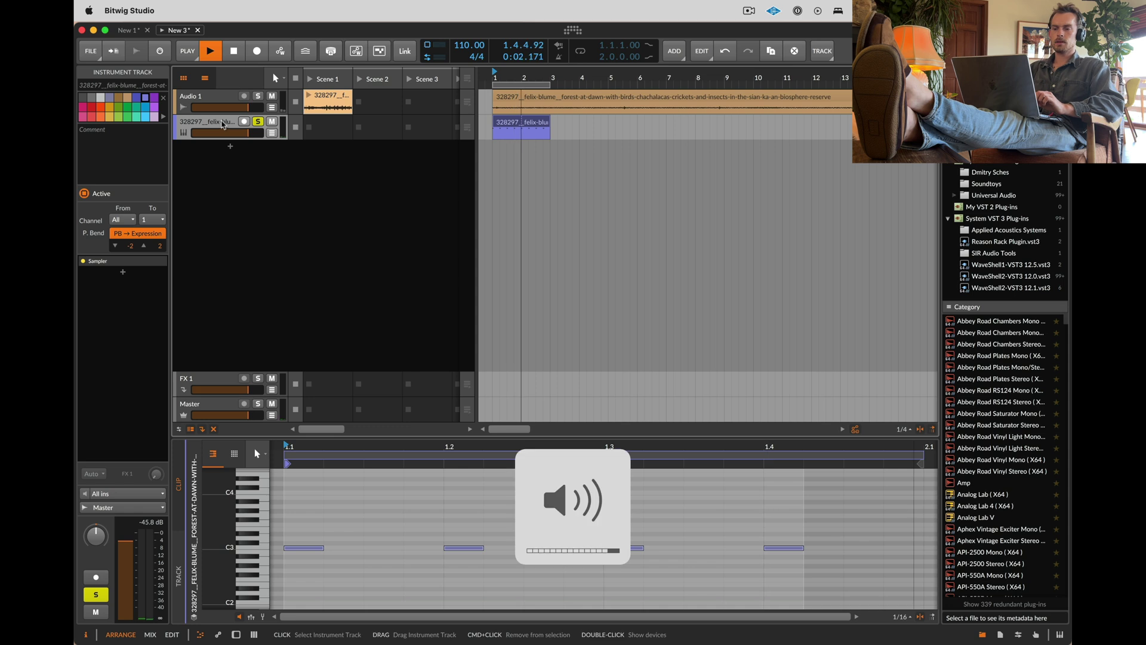
double_click(223, 125)
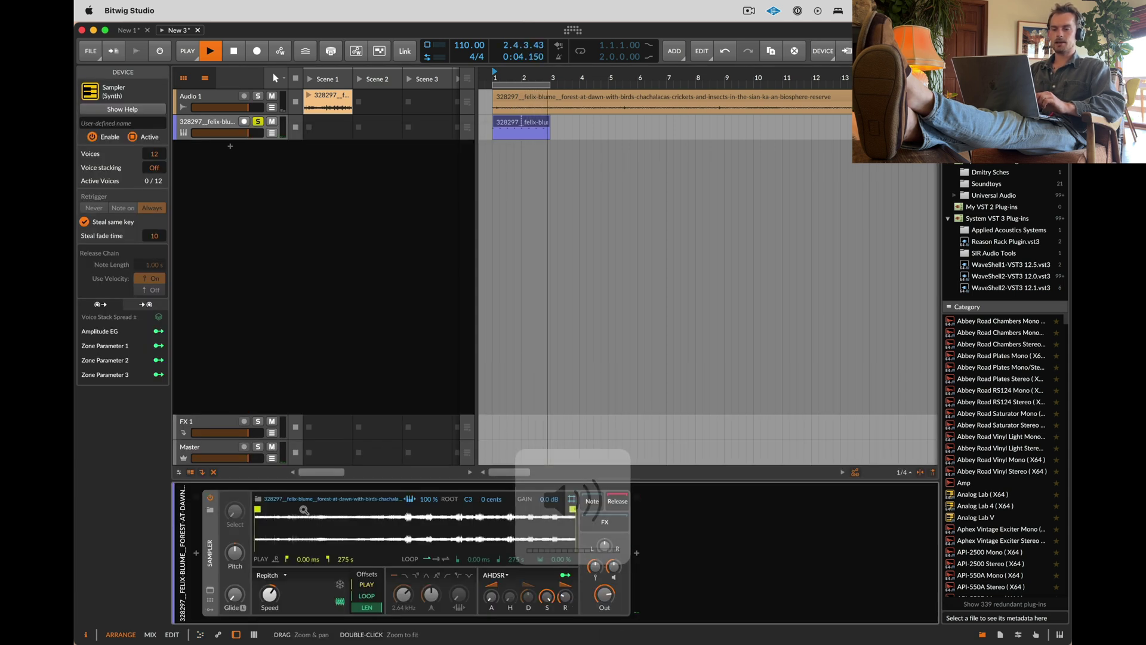
Step: Move the sample's play start to about 130 s and audition the clip with it
key(space)
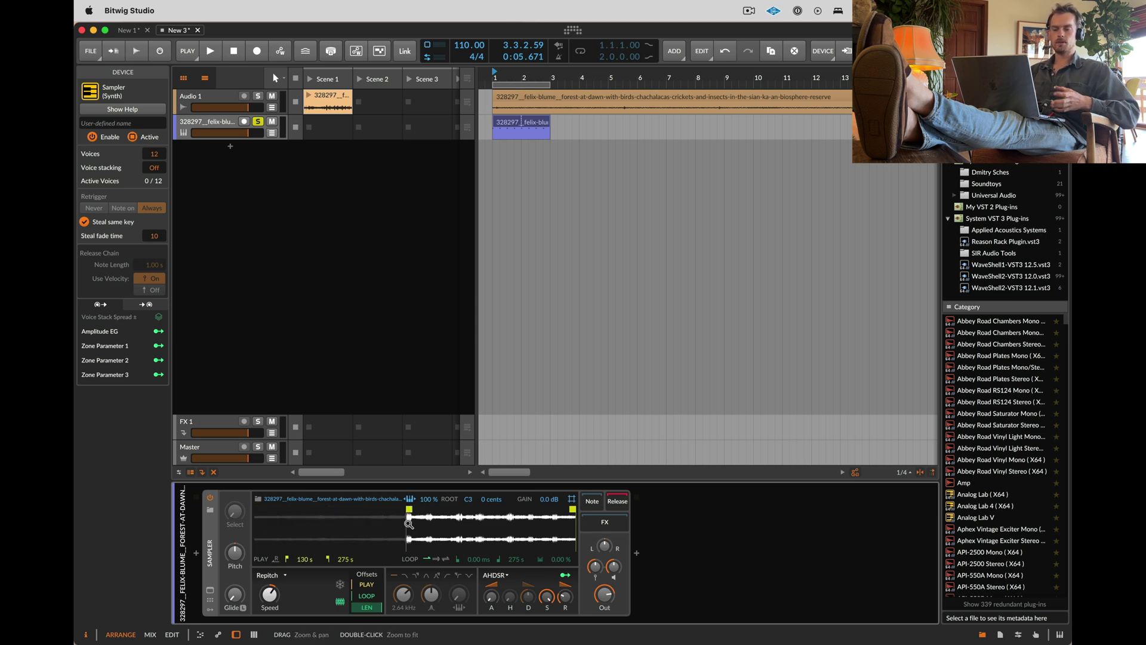
key(space)
key(space)
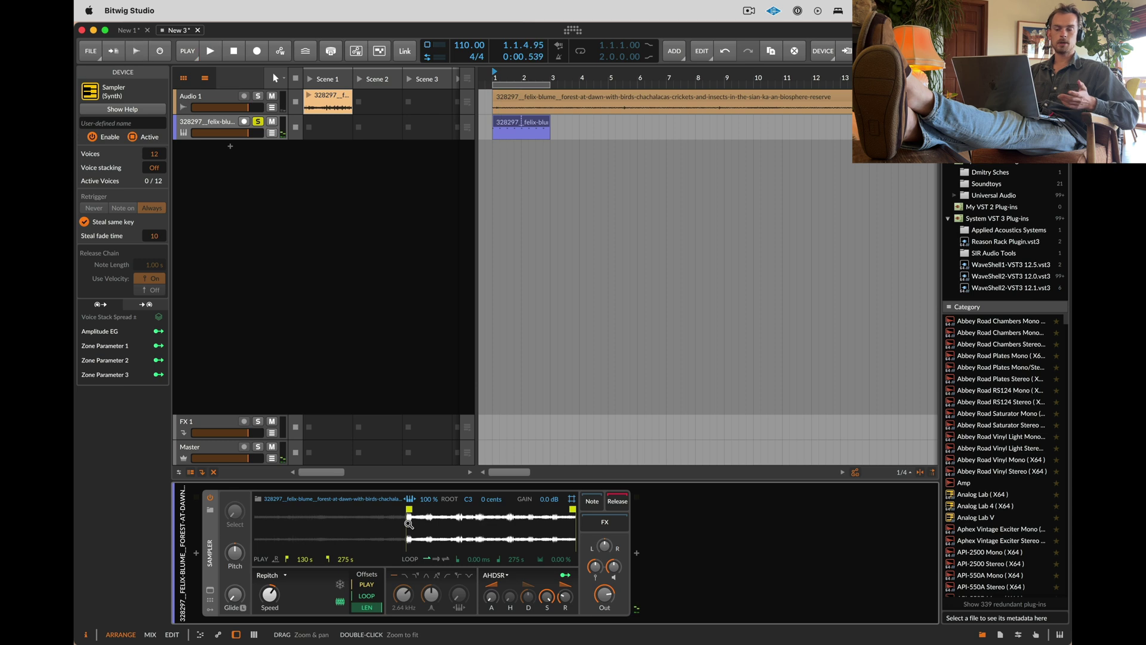
key(space)
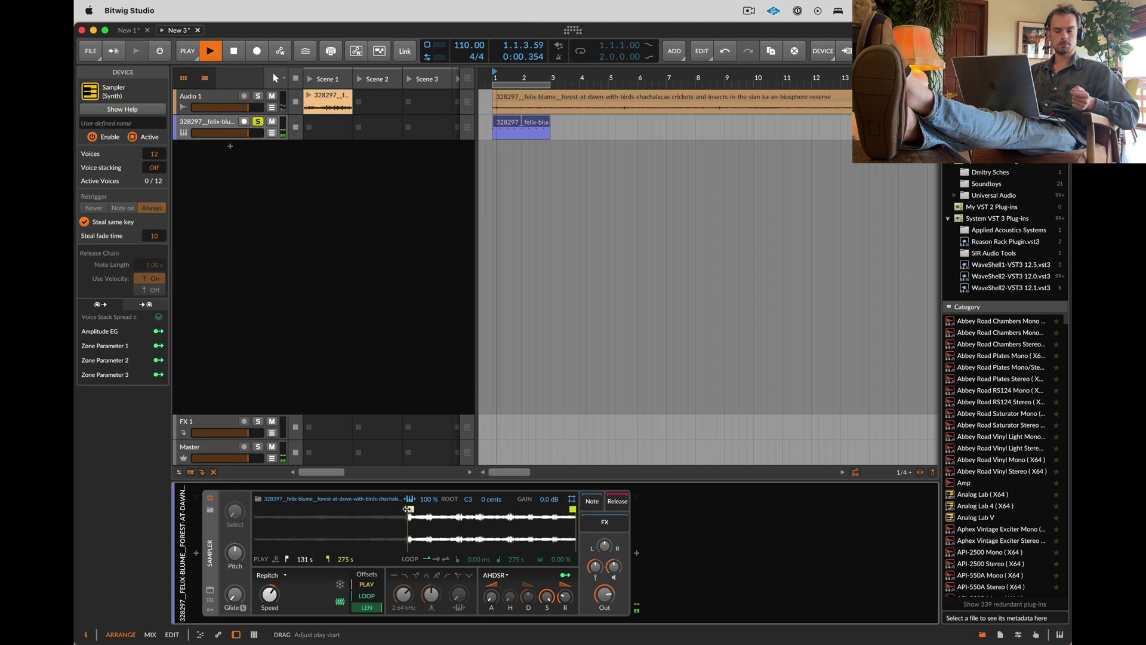
key(space)
drag(406, 509, 405, 511)
key(space)
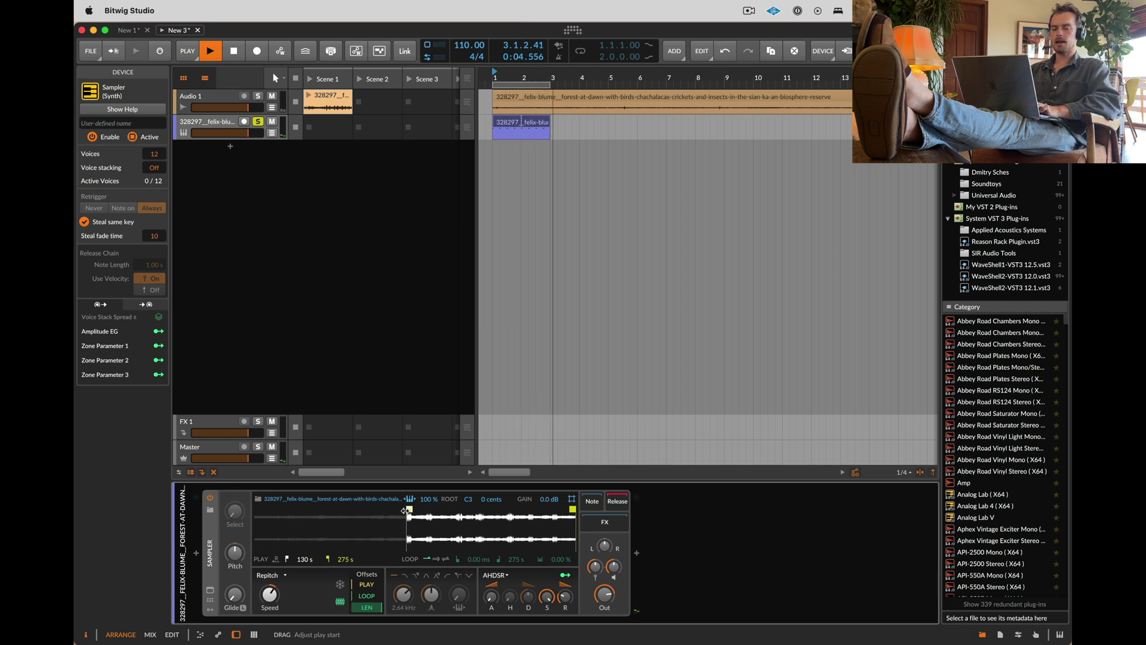
key(space)
key(space)
key(space)
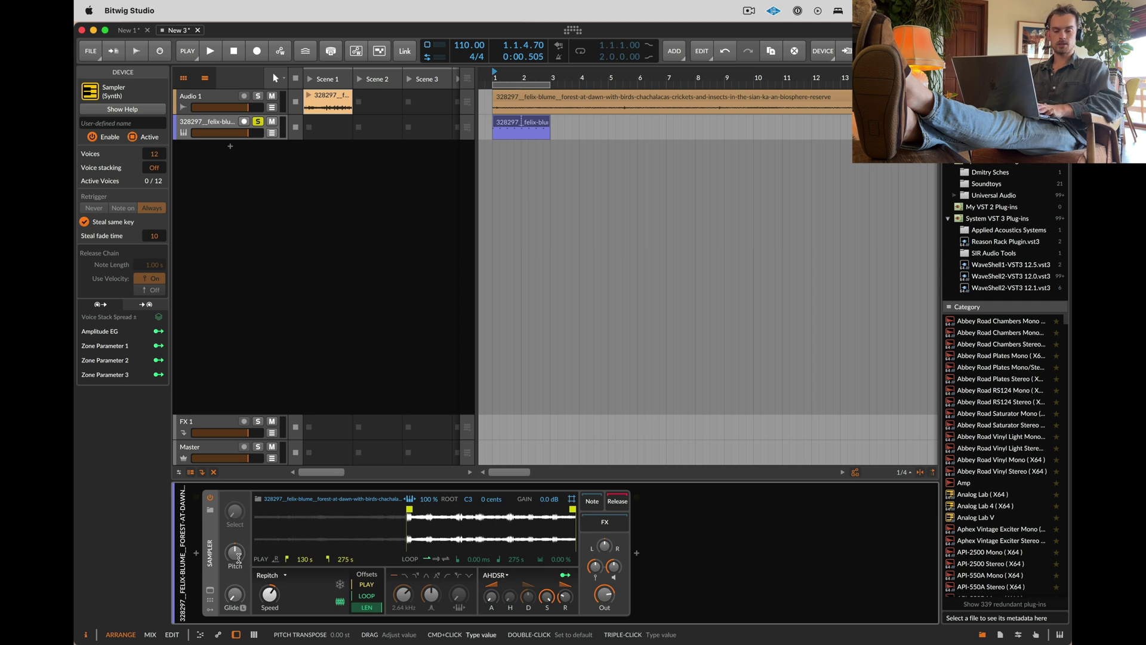
Step: Set the Sampler's pitch transpose to -24 semitones and audition the clip
super+click(237, 560)
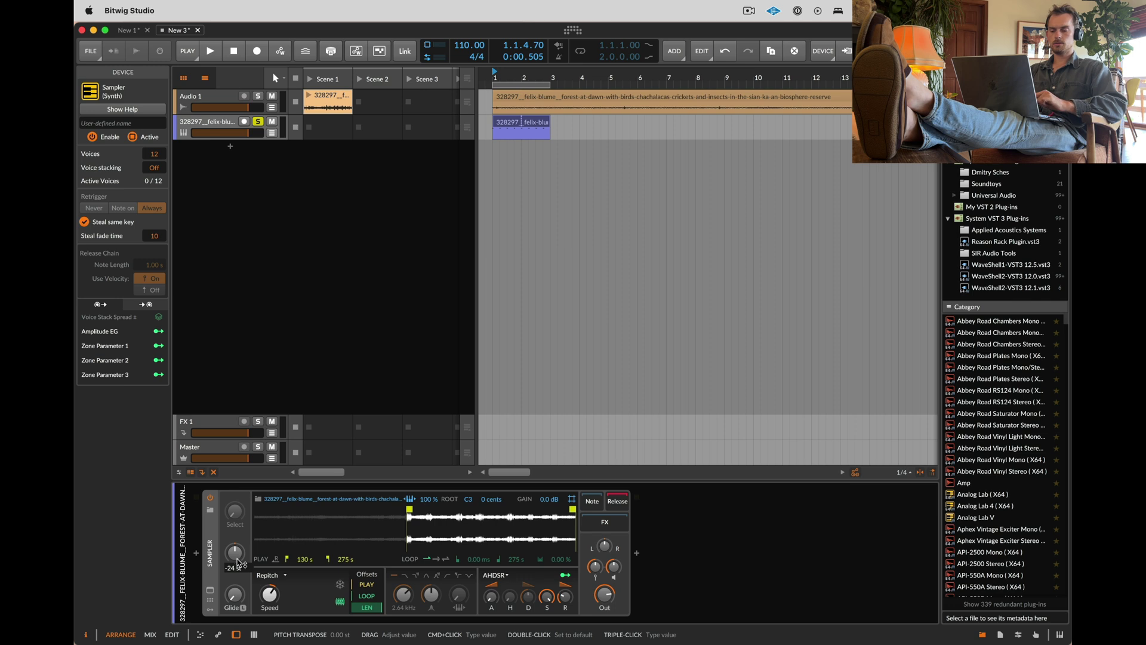
text(-24)
key(Return)
key(space)
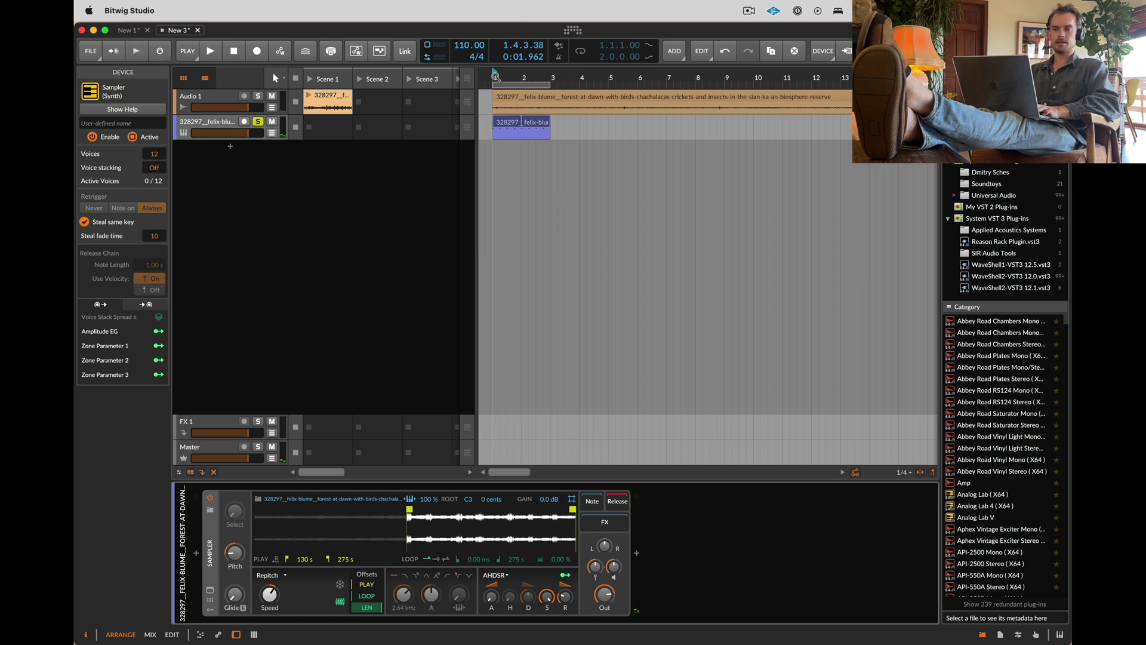
Step: Set the project tempo to 120 BPM and the Sampler's pitch transpose to -36 semitones, and play the clip
key(space)
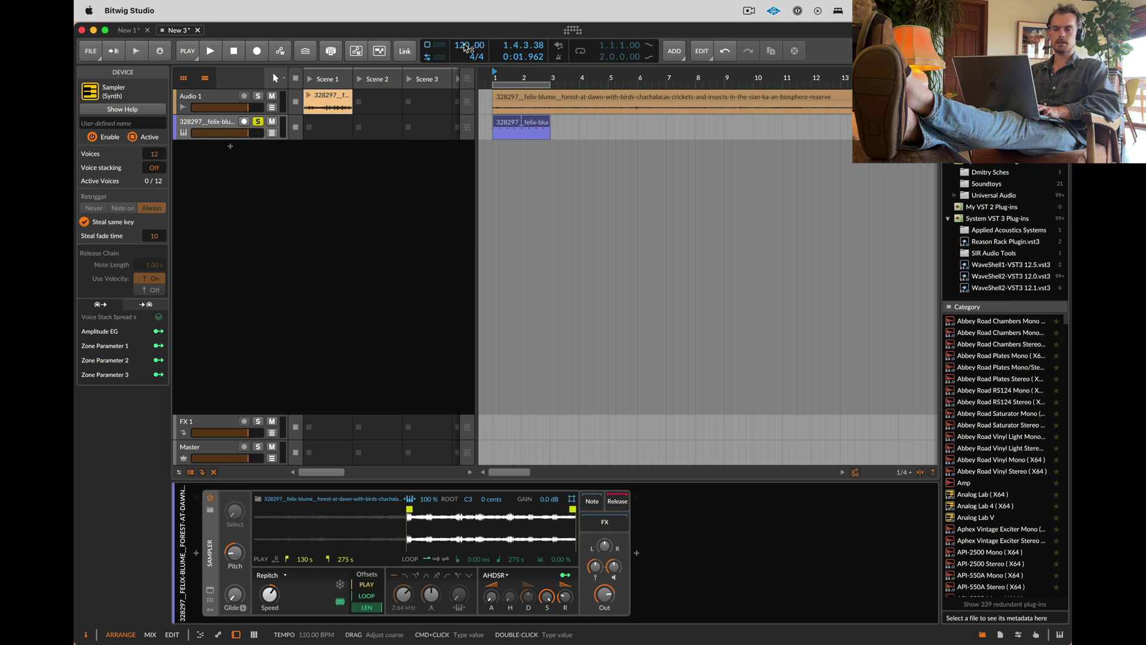
click(234, 553)
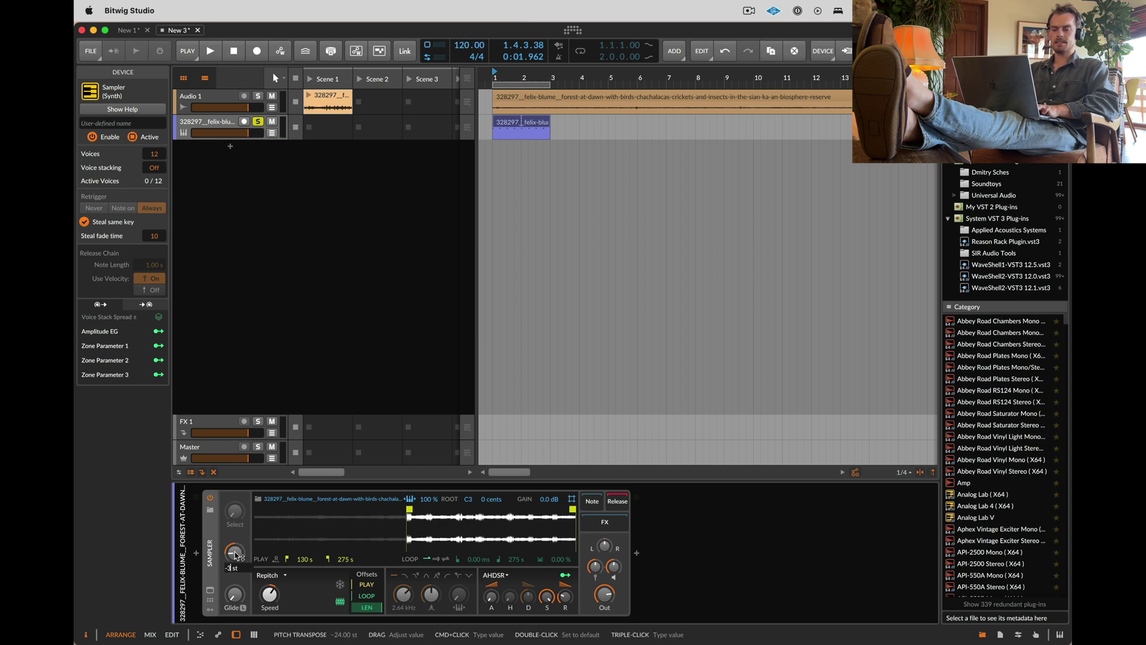
key(Return)
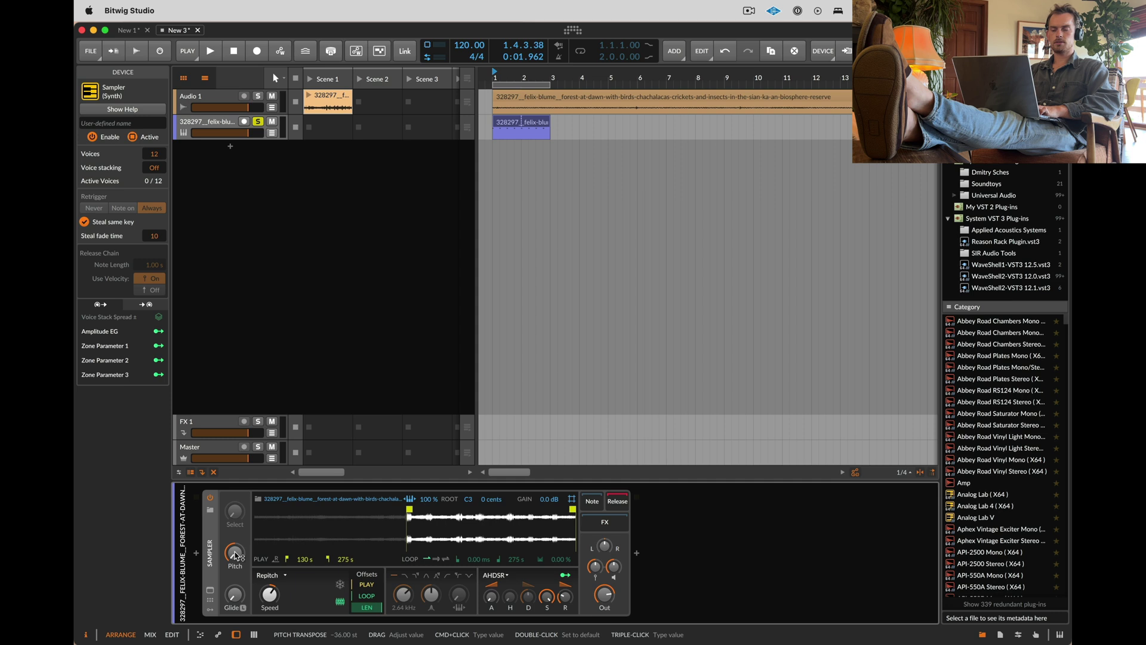
key(space)
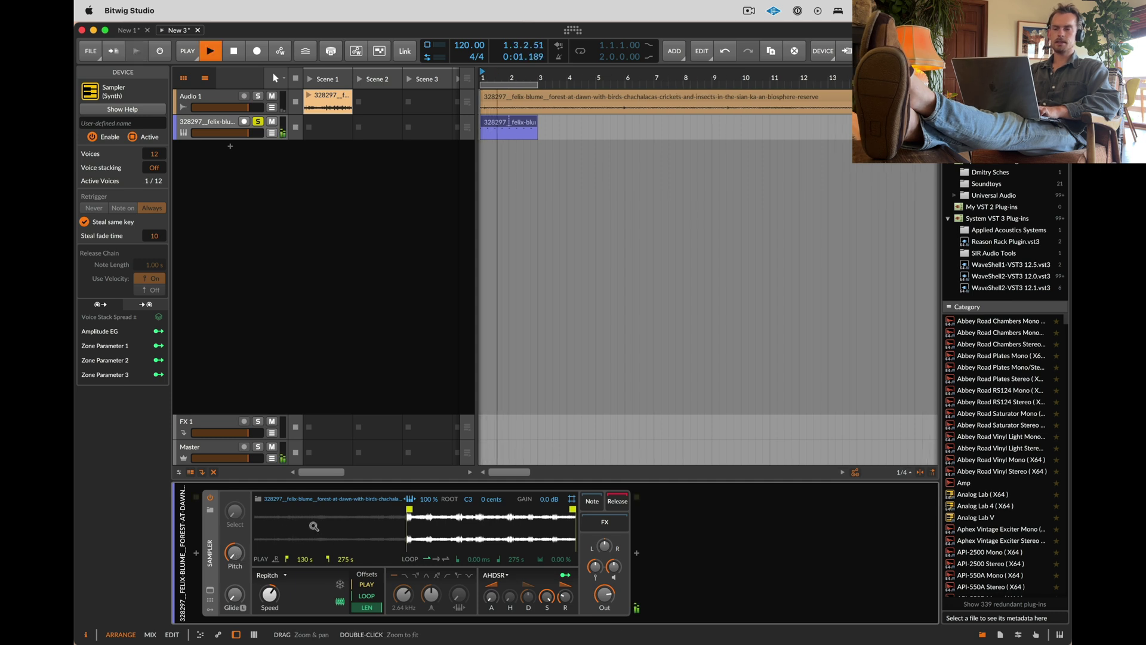
Step: Transpose all four notes in the sampler clip down one octave to C2 and stop playback
double_click(512, 123)
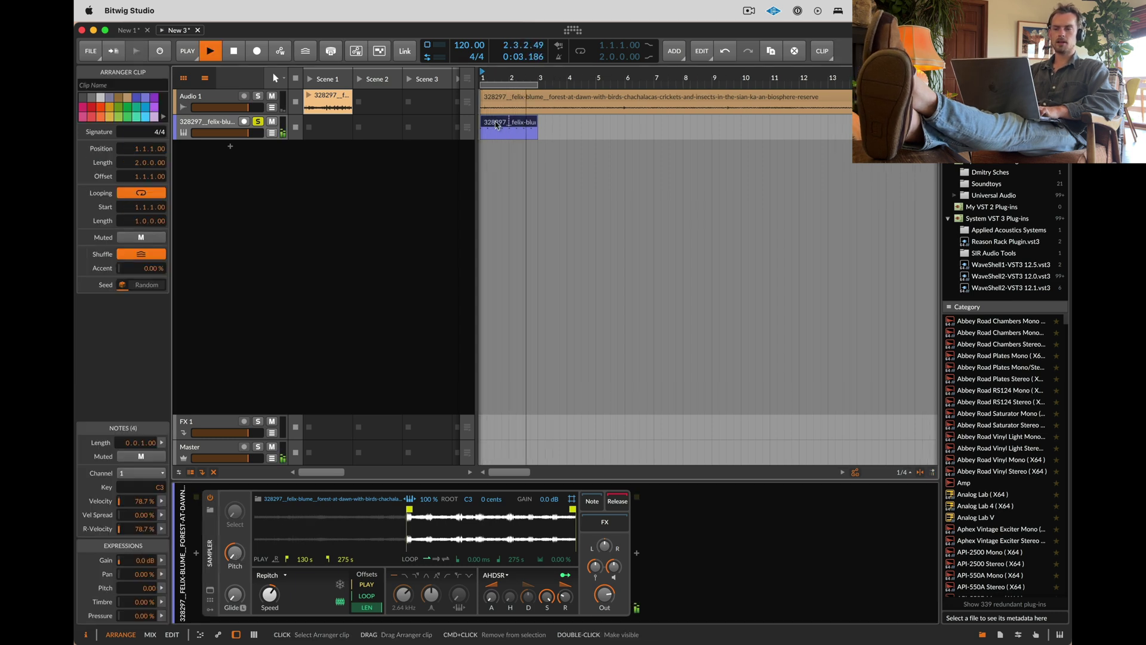
click(518, 542)
key(super+a)
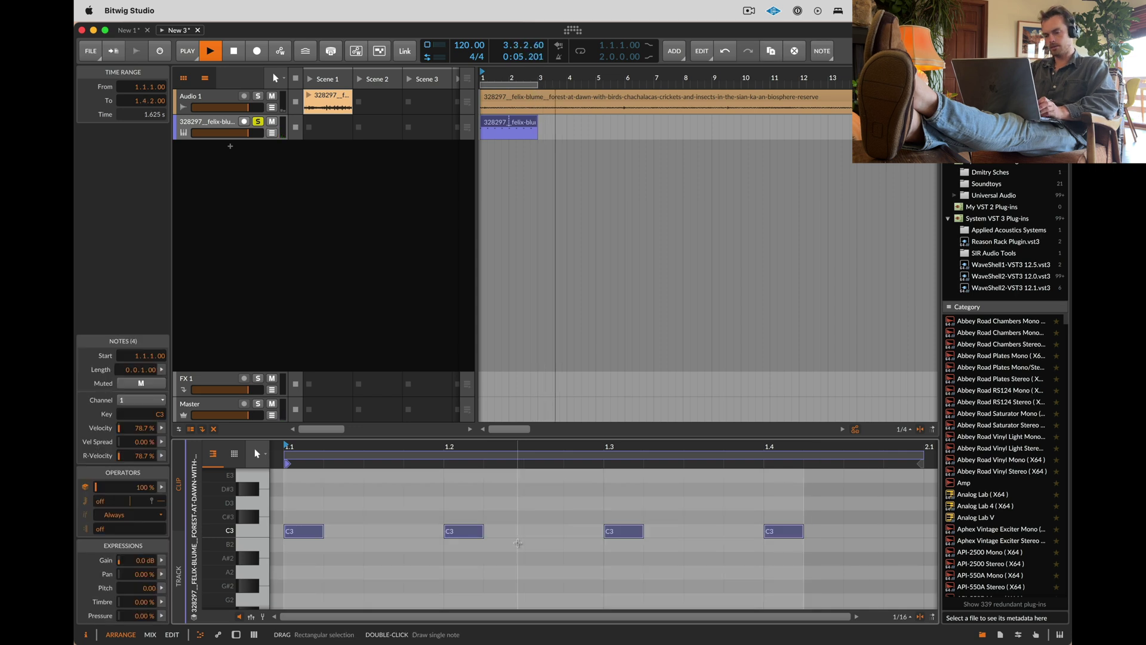
key(shift+Down)
key(space)
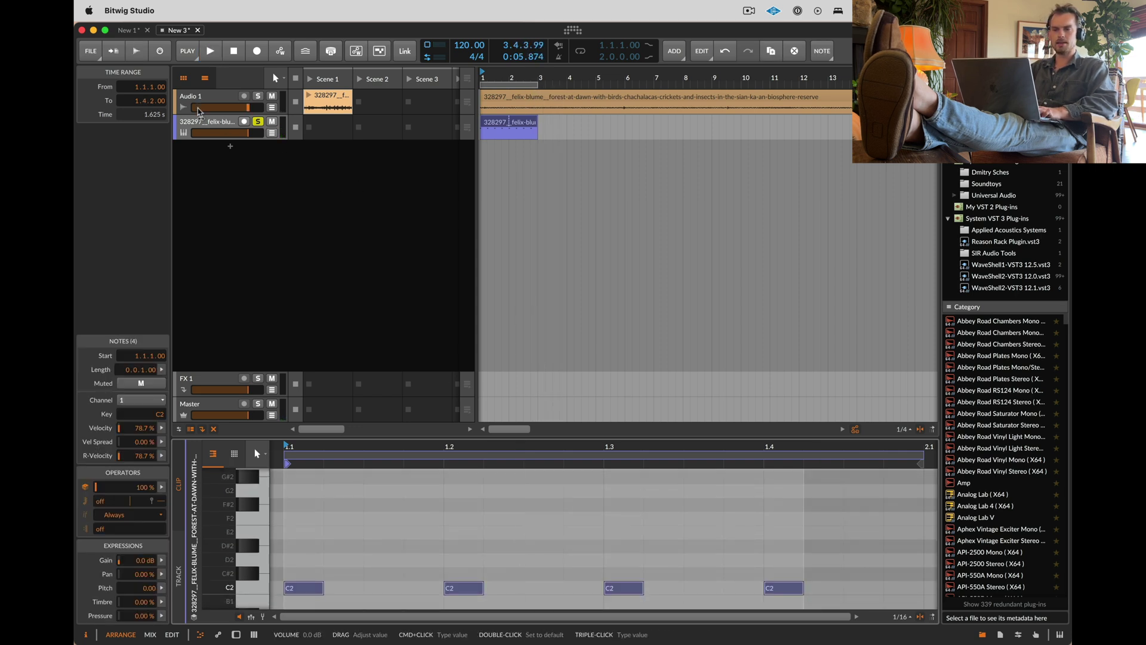
Step: Return to the Sampler device and listen to the clip from bar 1
double_click(197, 124)
key(space)
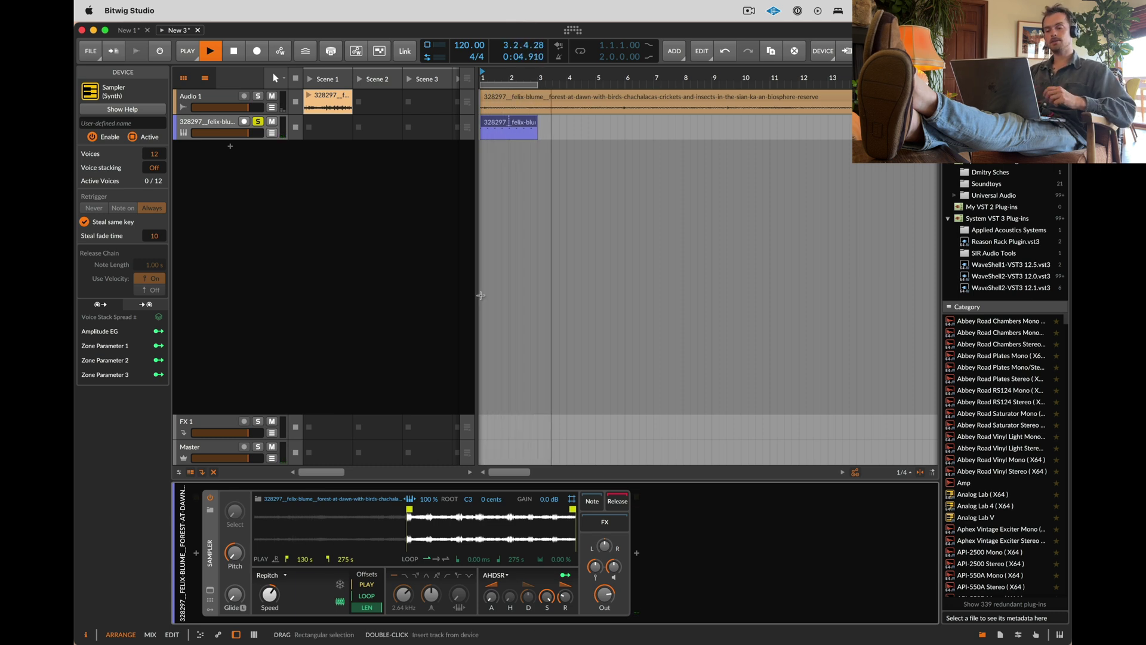
key(space)
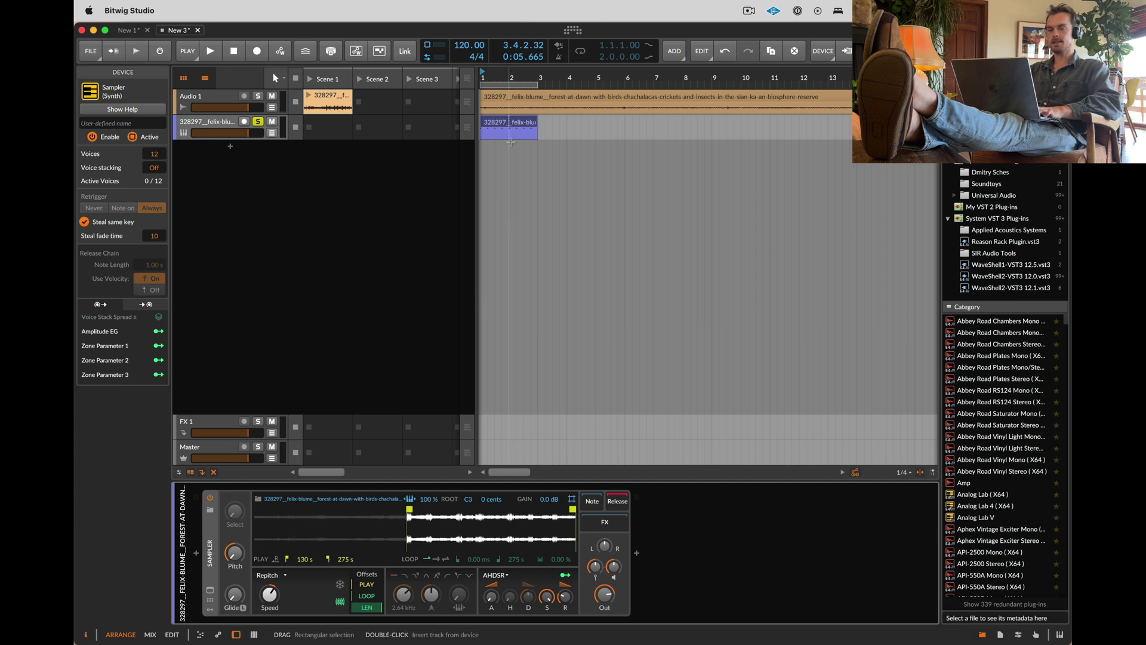
click(492, 123)
scroll(490, 120, left, 1)
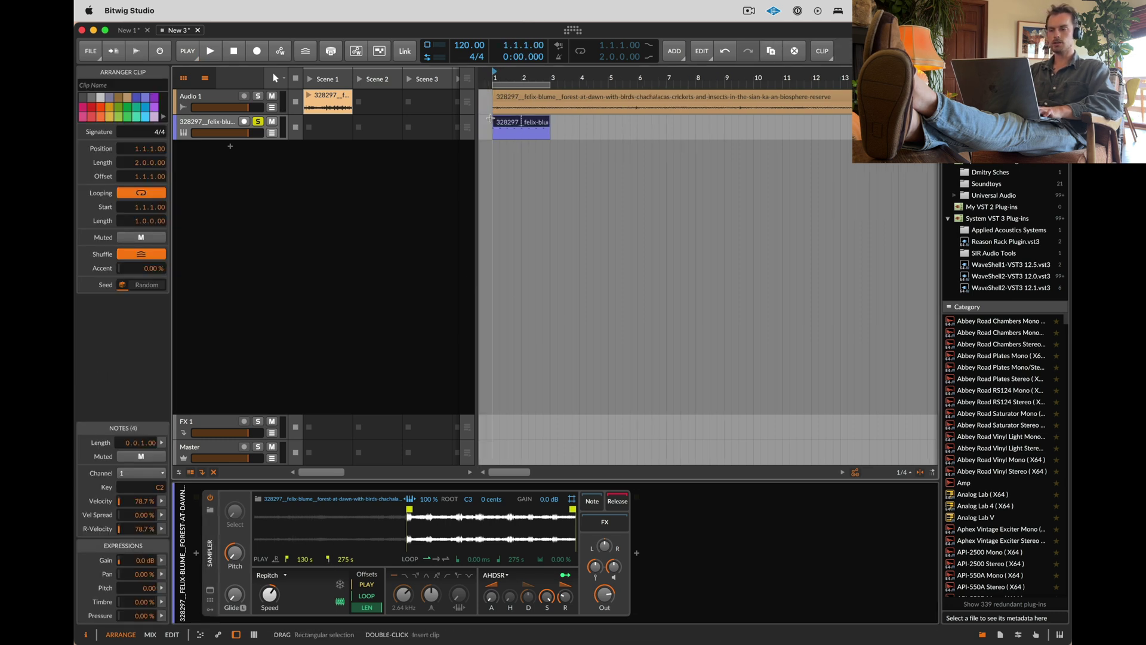
key(space)
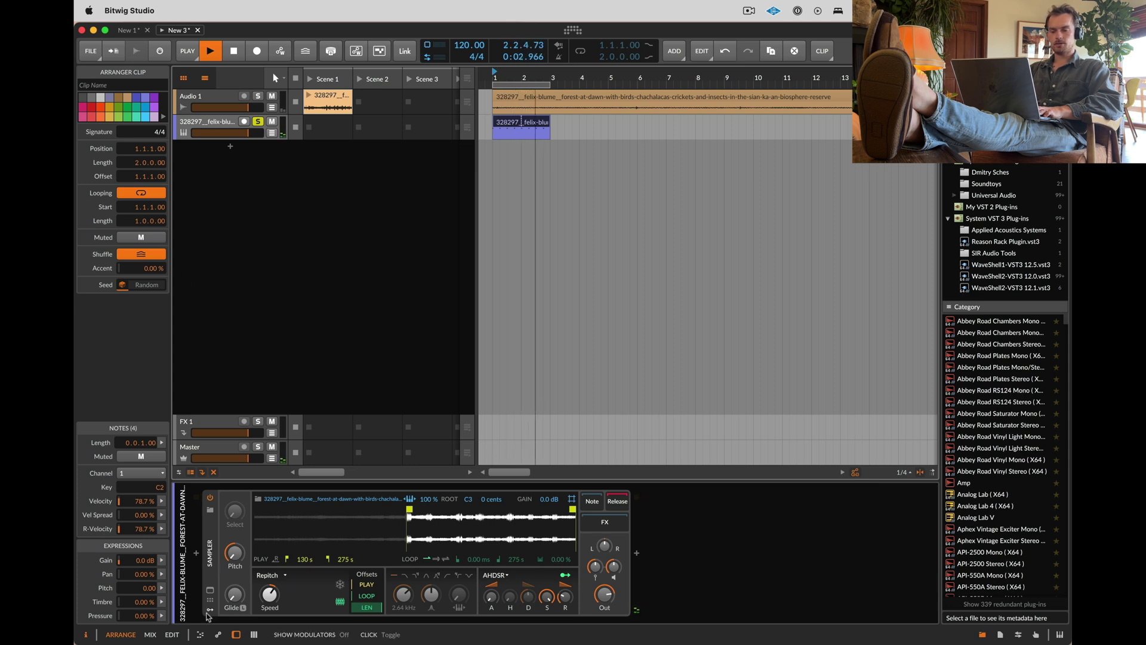
Step: Add an ADSR modulator to the Sampler with attack and sustain at minimum and decay at about 29.5 %
click(228, 511)
text(ad)
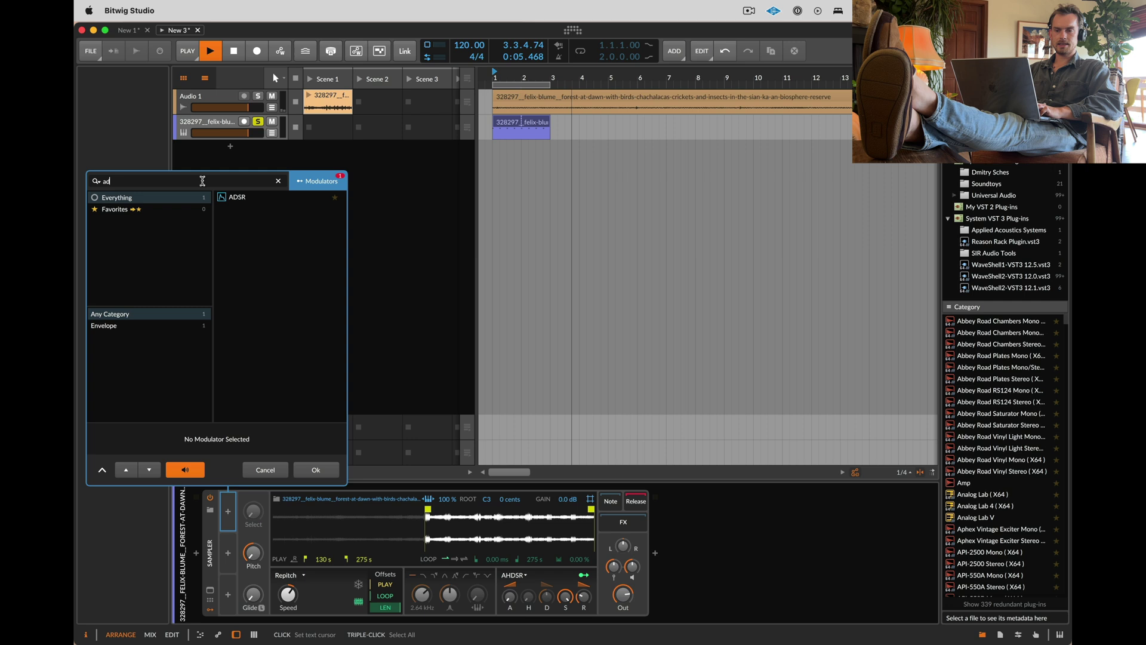
key(Return)
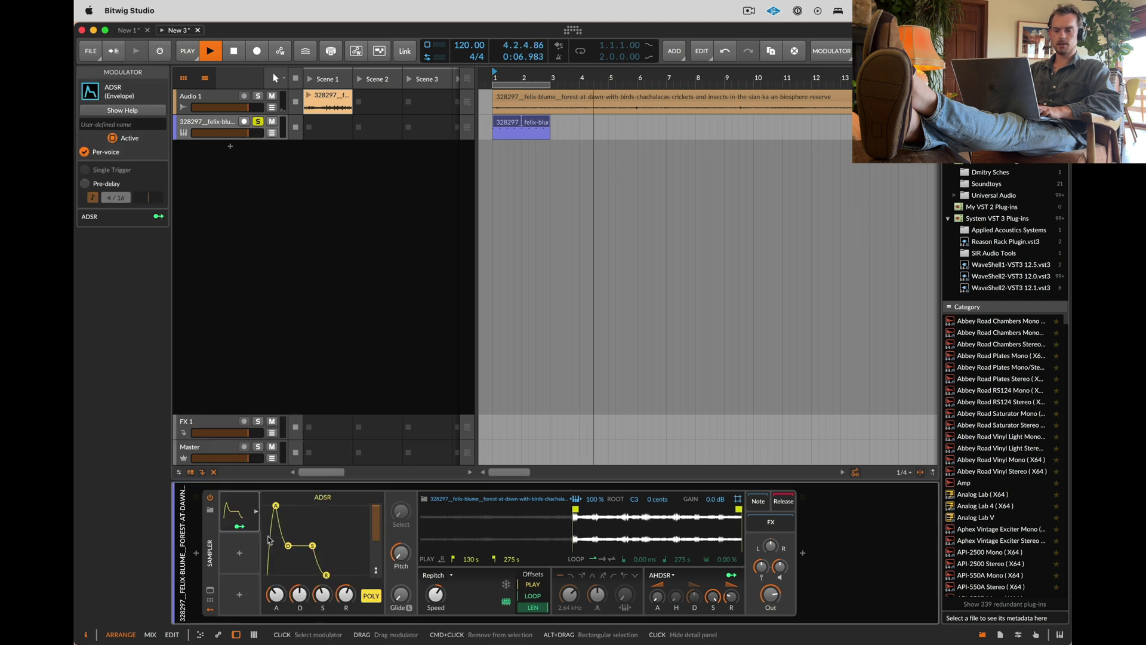
drag(322, 594, 323, 612)
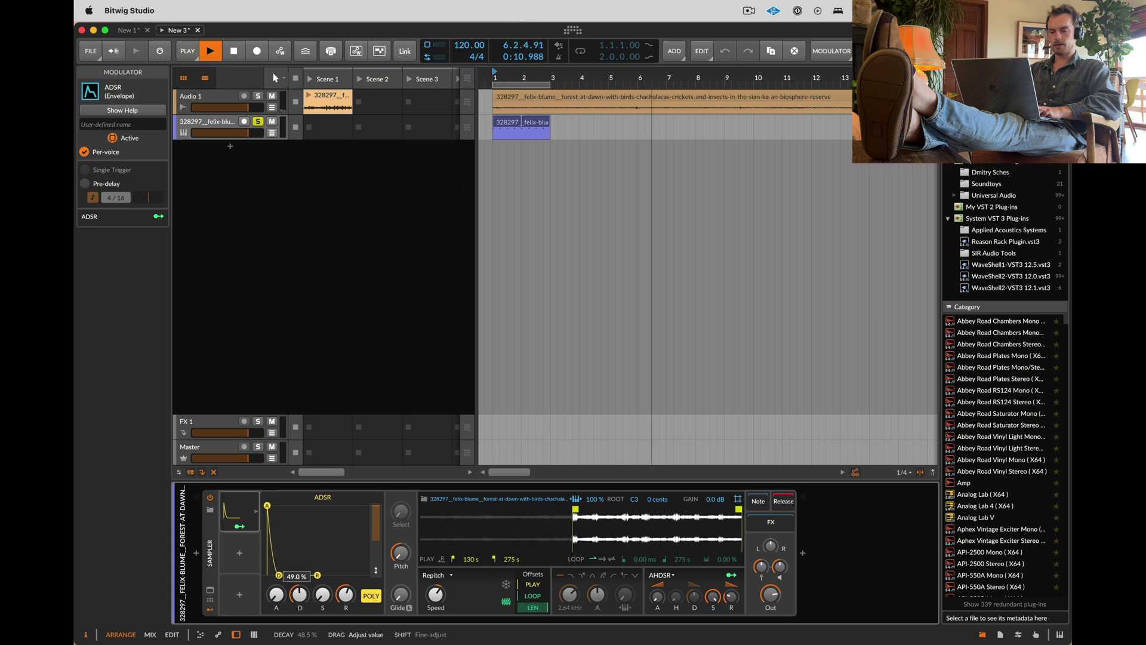
drag(279, 575, 274, 575)
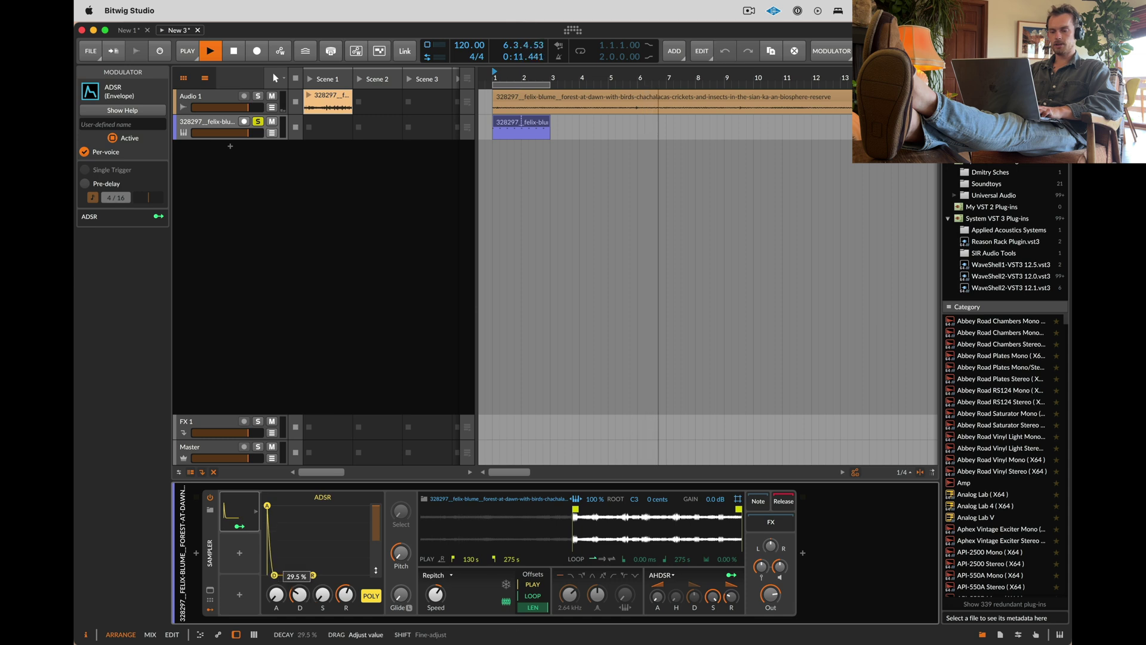
Step: Map the ADSR modulator to the Sampler's pitch with an amount of about 36 semitones, and restart playback
click(240, 526)
drag(409, 566, 406, 547)
key(Escape)
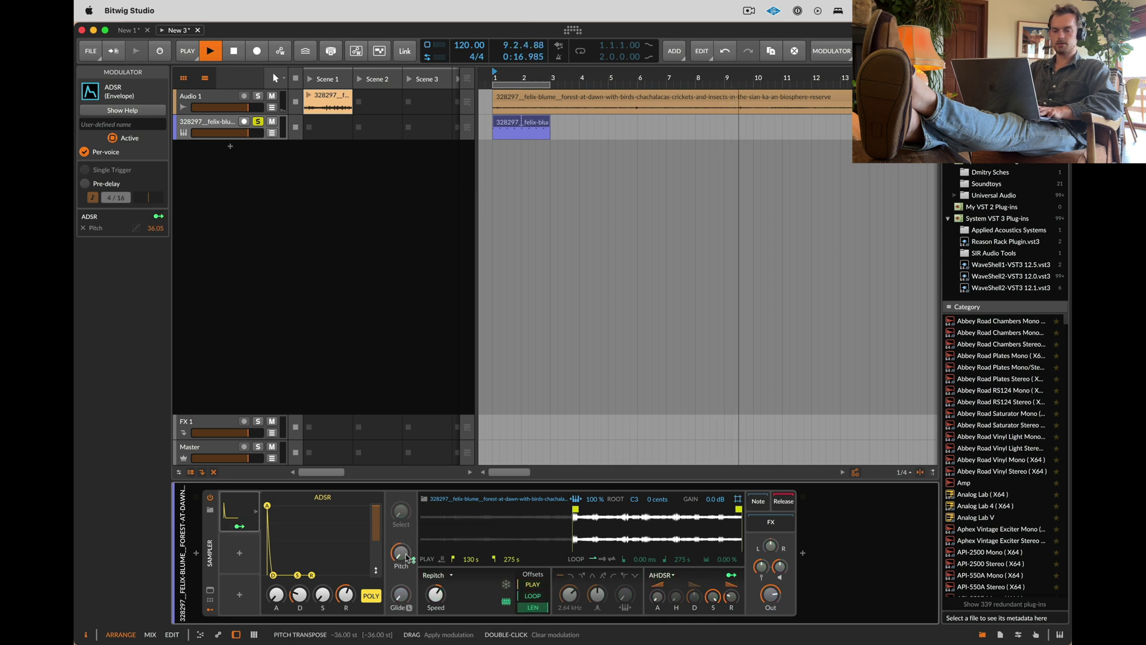
key(space)
key(space)
Step: Loop playback over the two-bar sampler clip and fine-tune the ADSR modulator's decay to about 27.5 %
mouse_move(299, 595)
mouse_down()
mouse_move(300, 576)
mouse_move(300, 591)
mouse_up()
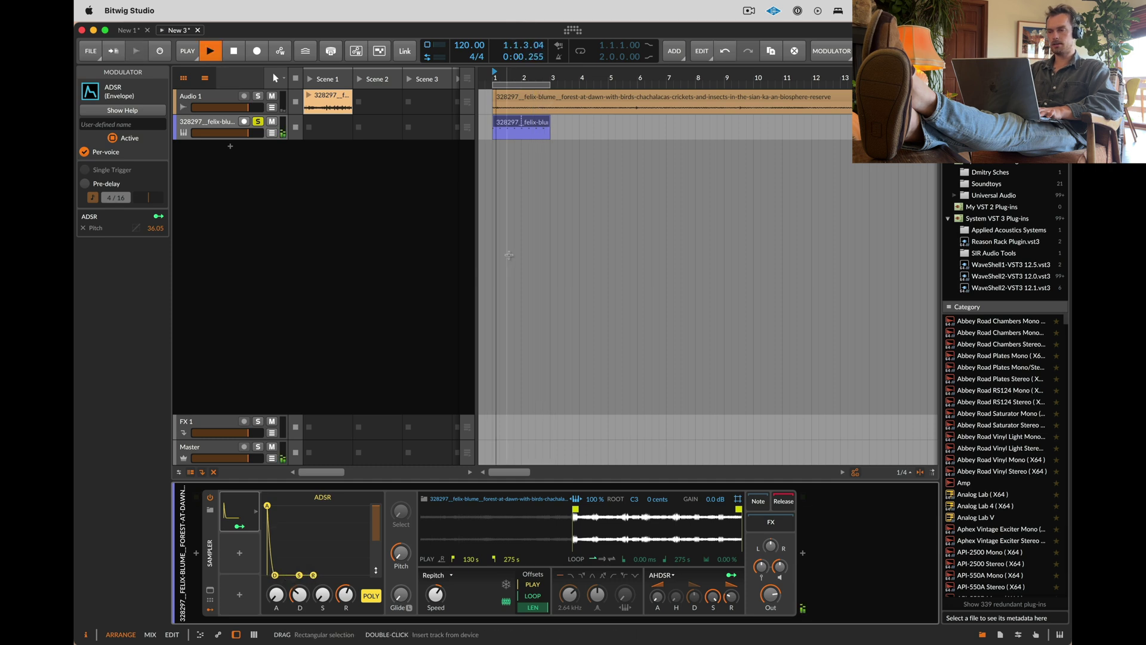
click(527, 129)
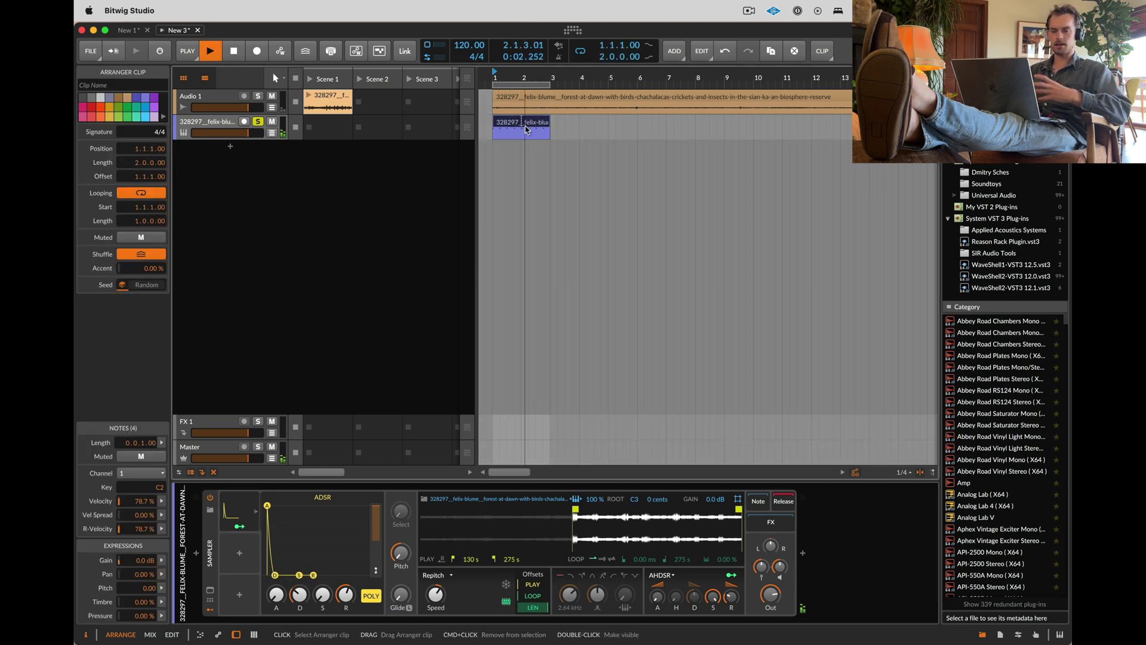
drag(300, 592, 300, 604)
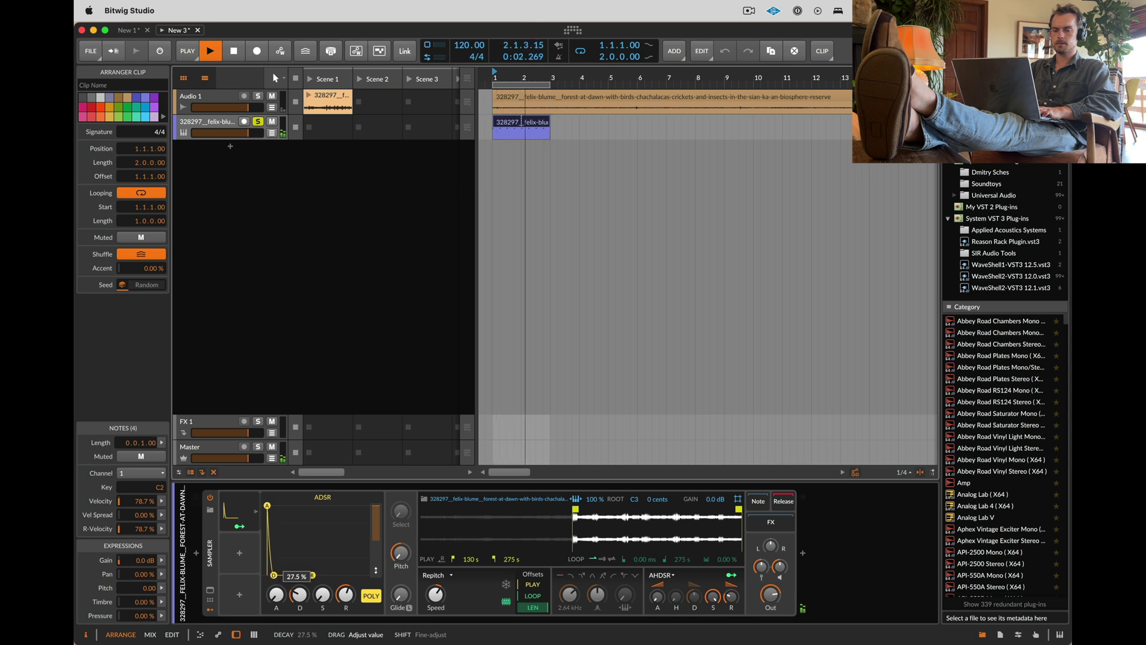
drag(300, 594, 300, 596)
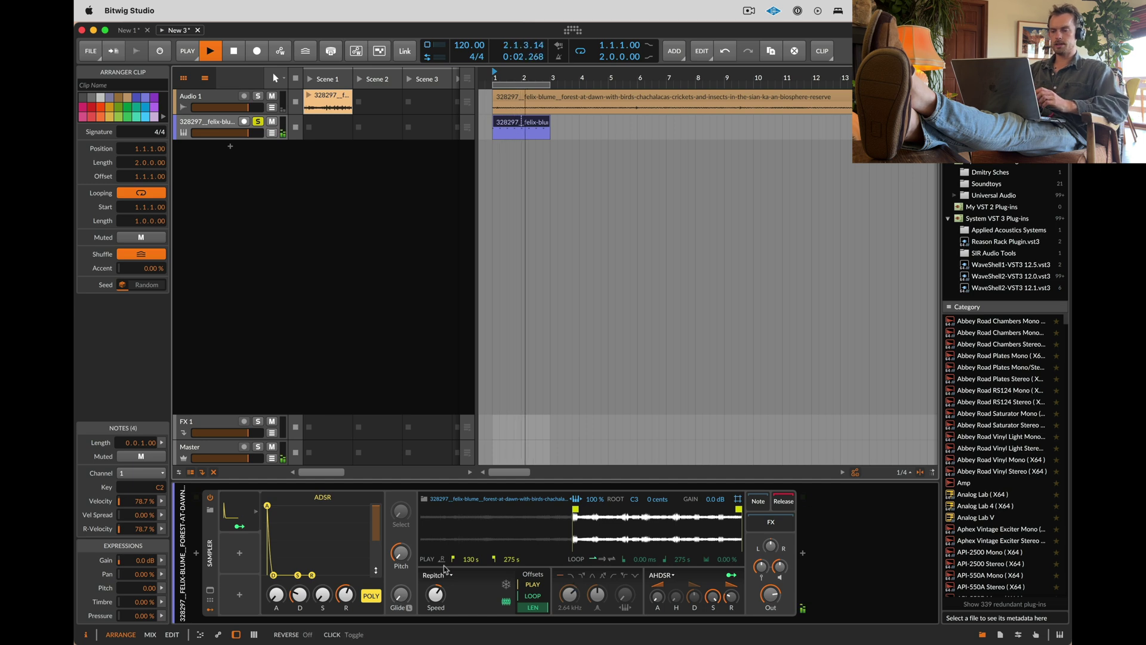
Step: Lower the Sampler's filter cutoff to about 65.4 Hz while the loop plays
click(241, 556)
key(Return)
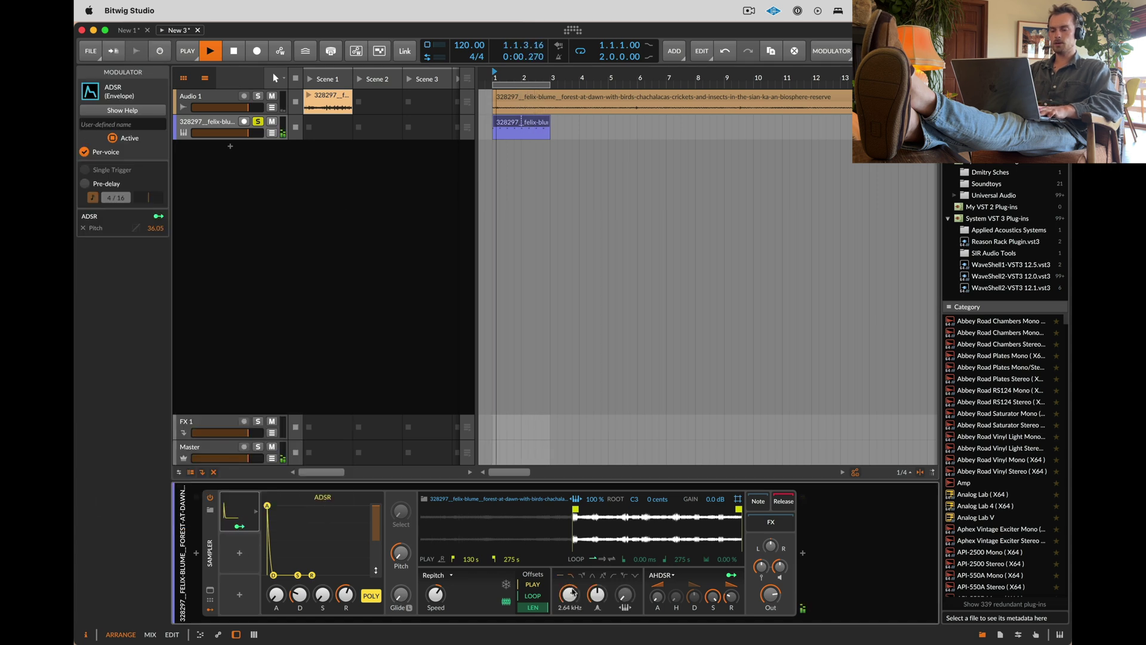
drag(570, 594, 574, 605)
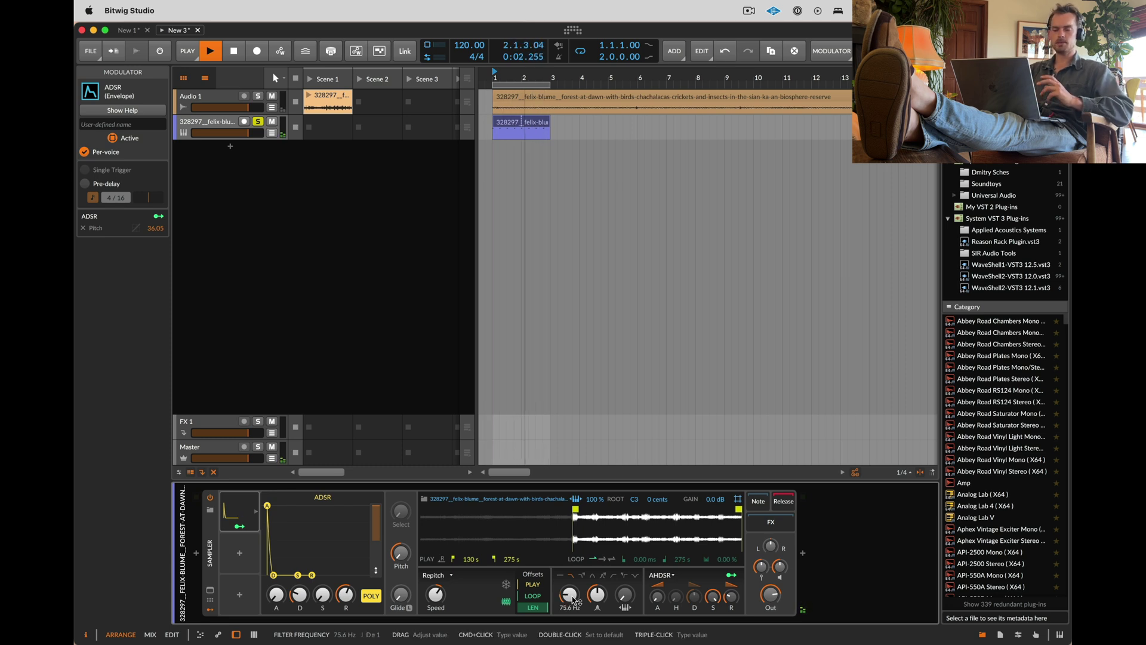
drag(573, 600, 574, 603)
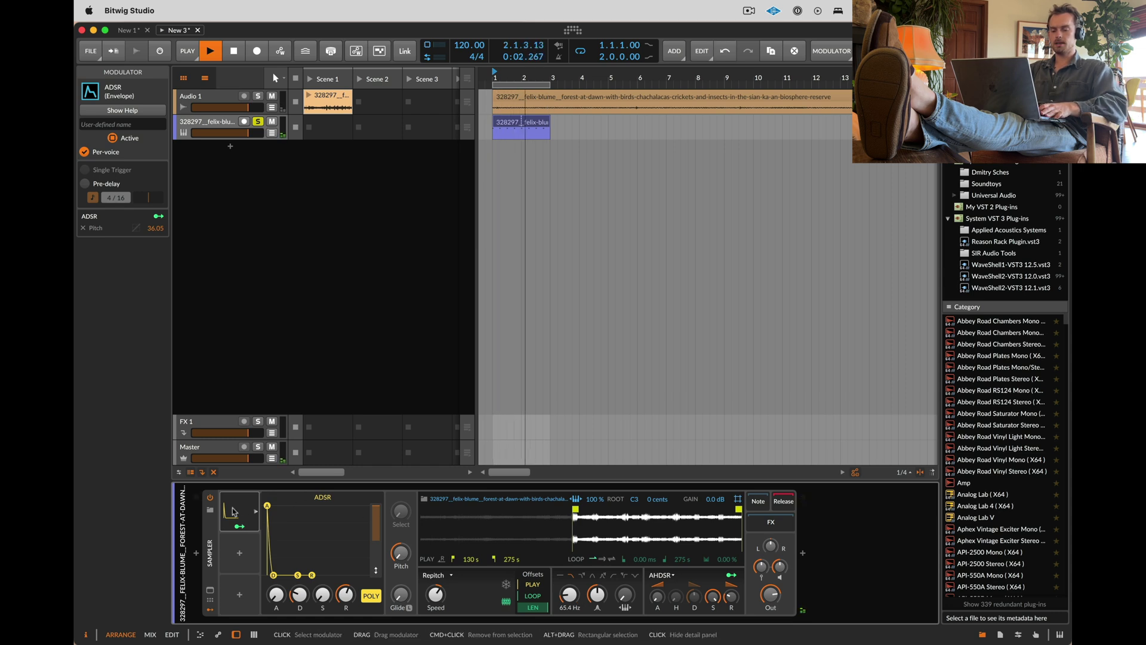
Step: Duplicate the ADSR modulator into the empty slot below and map the copy to the filter frequency with an amount of about 53.5 semitones
drag(232, 509, 245, 567)
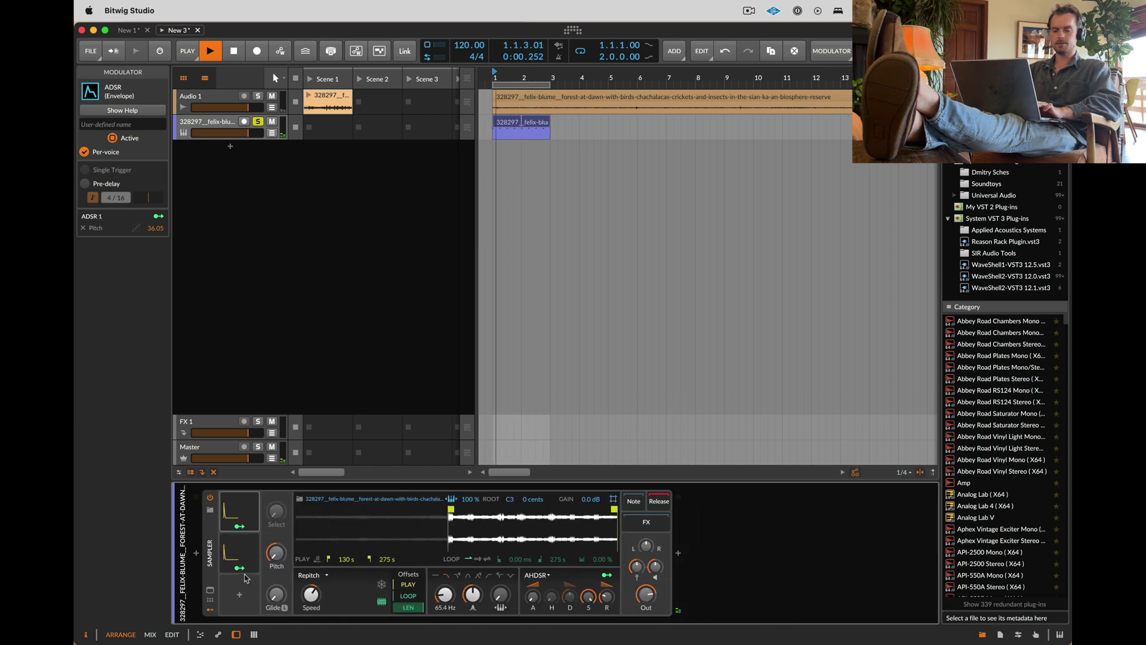
click(242, 569)
drag(451, 601, 450, 588)
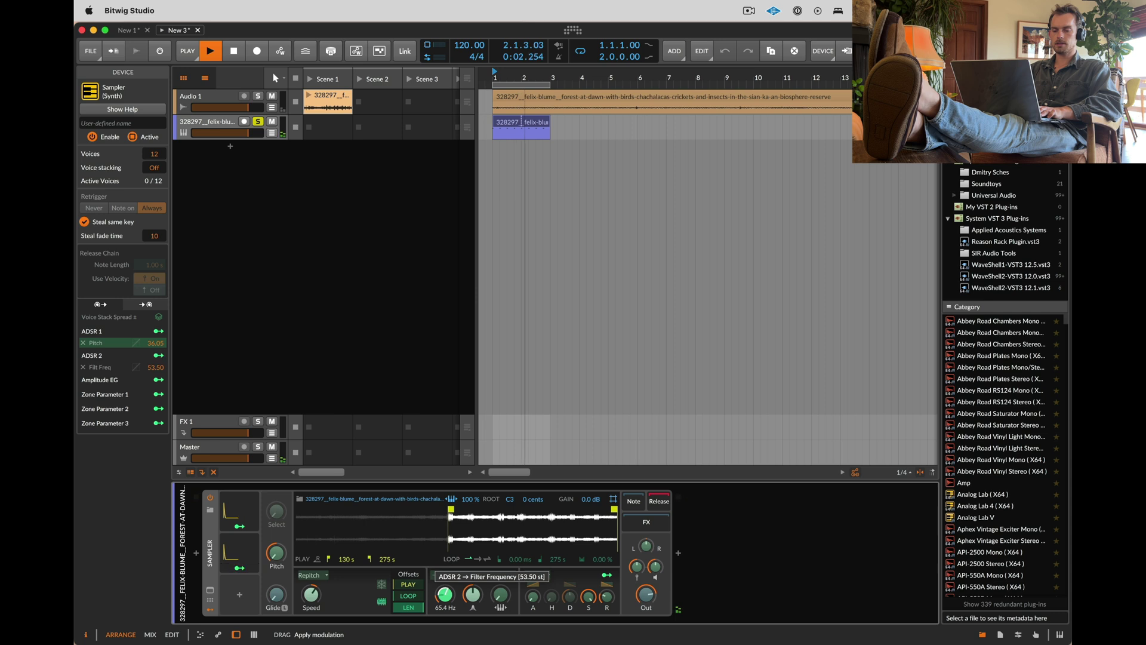
Step: Fine-tune the decay of the ADSR 2 modulator that drives the filter
click(239, 553)
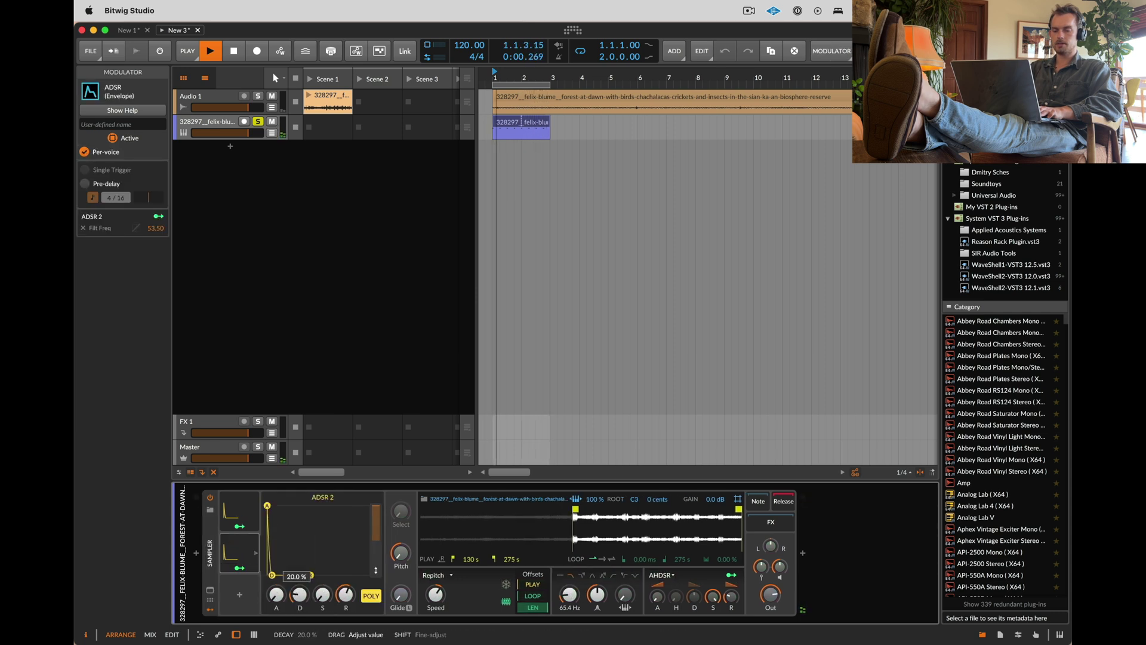
drag(272, 575, 276, 575)
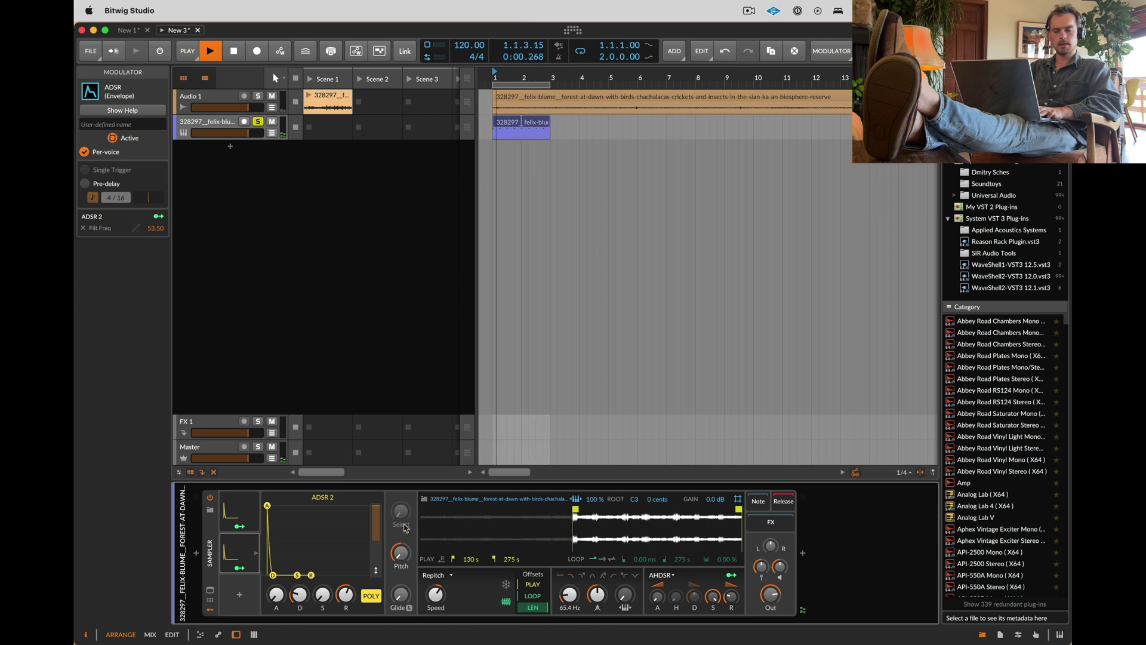
drag(376, 507, 381, 511)
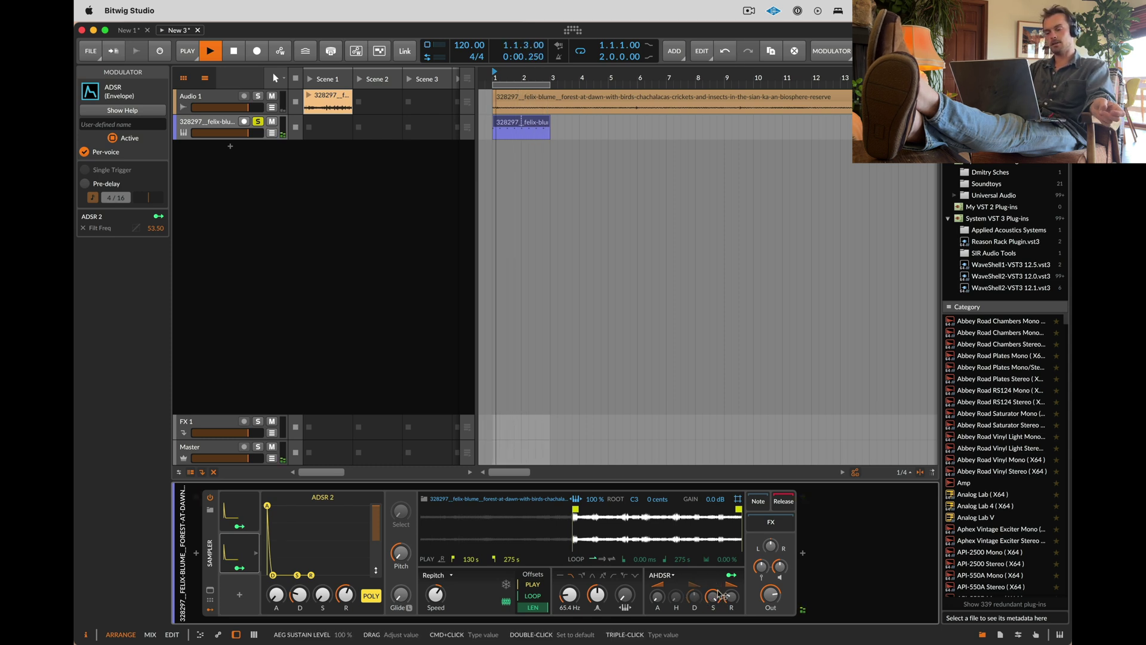
Step: Lower the sustain of the Sampler's AHDSR amplitude envelope to minimum and check its decay and the filter frequency
drag(719, 595, 719, 601)
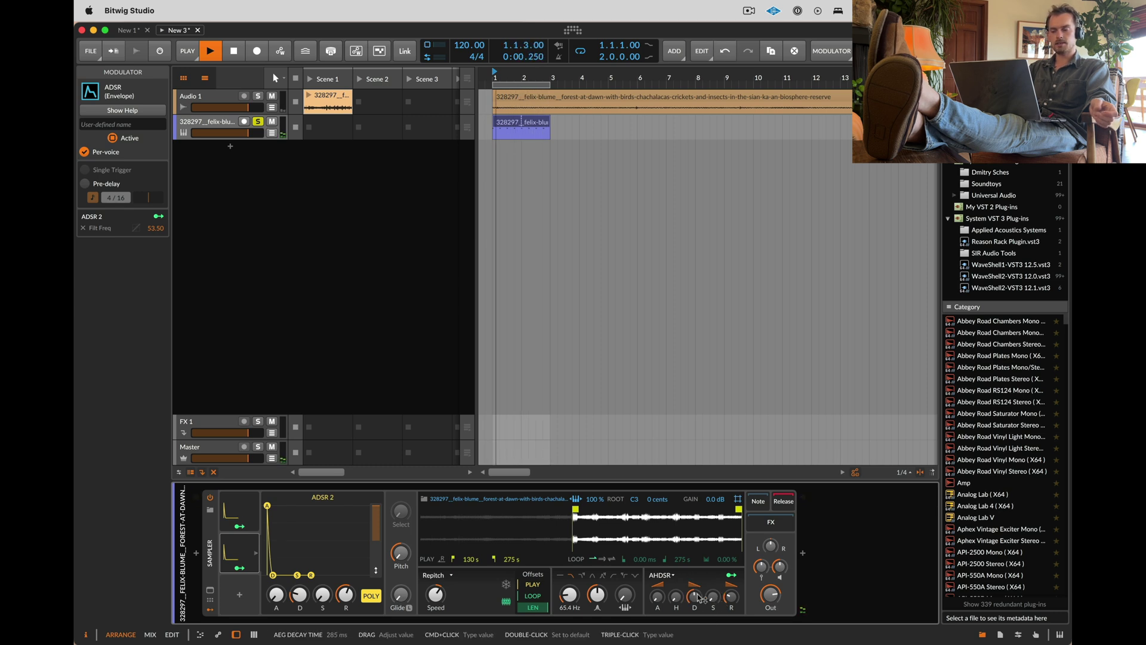
drag(695, 598, 695, 598)
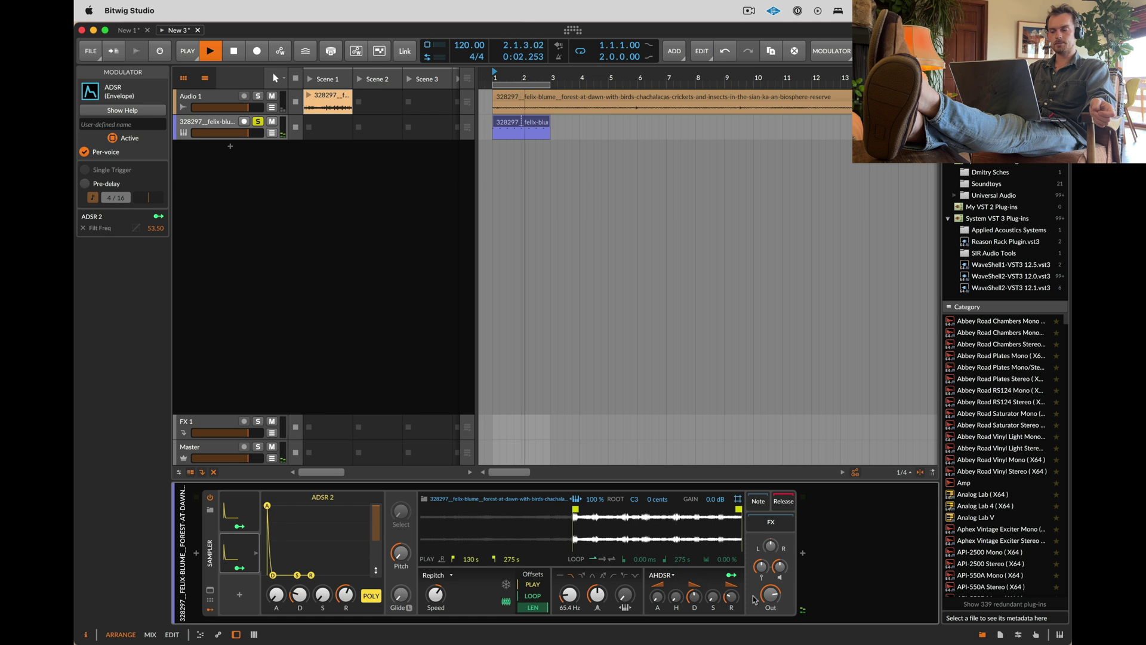
click(573, 598)
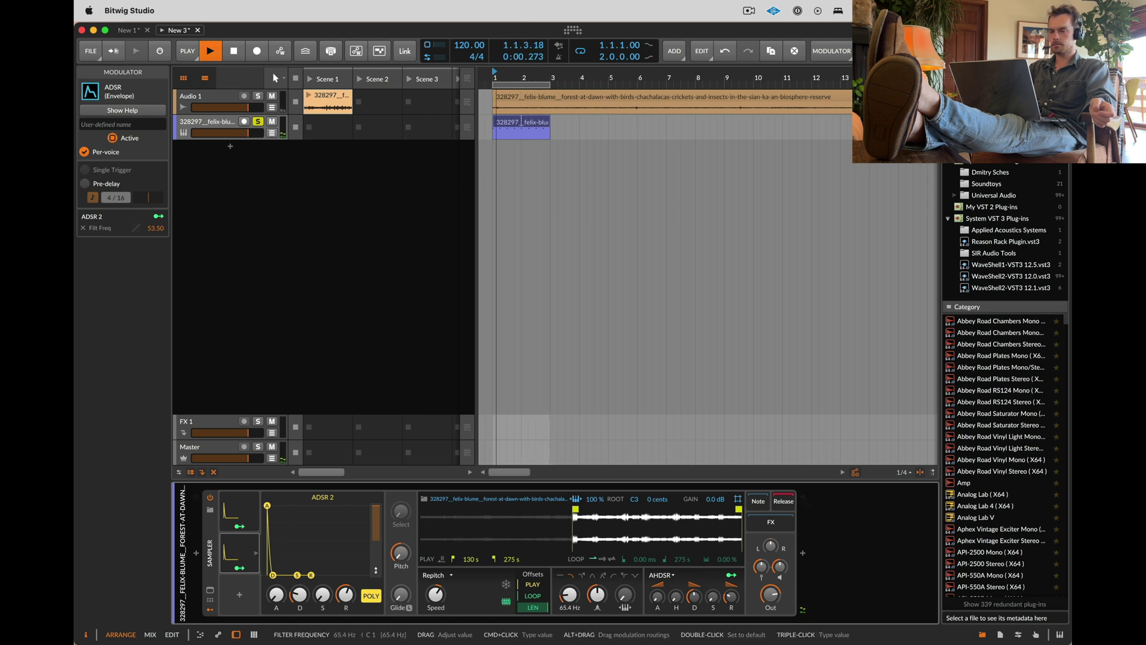
Step: Transpose the clip's four notes down an octave to C1 and raise the Sampler's sample gain to +12.0 dB
key(e)
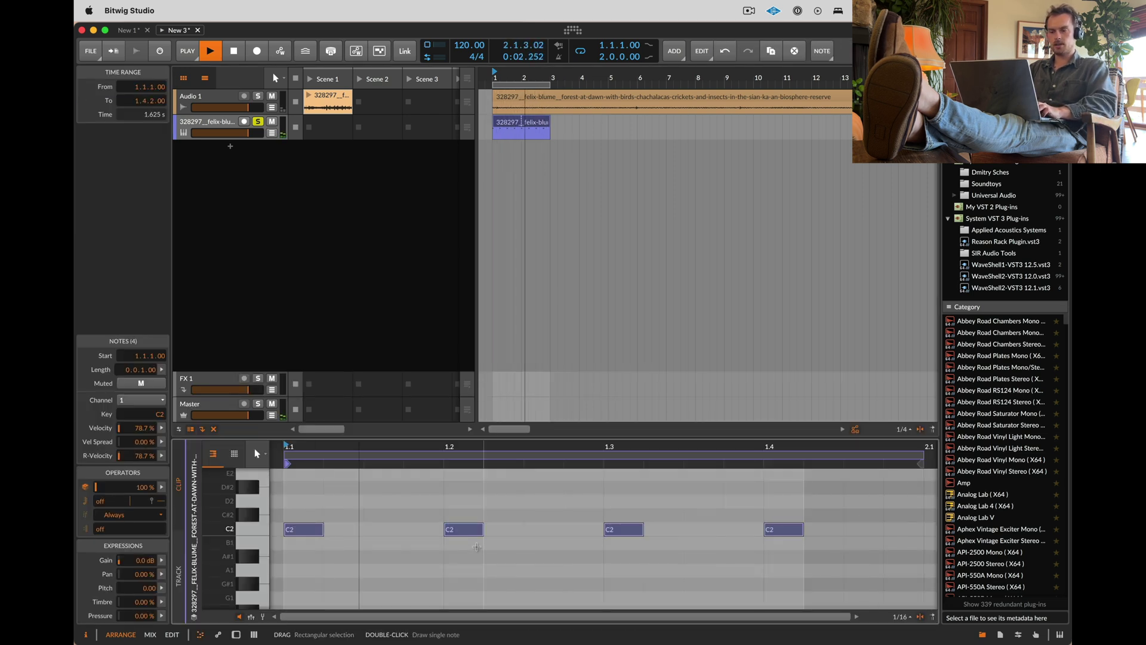
key(shift+Down)
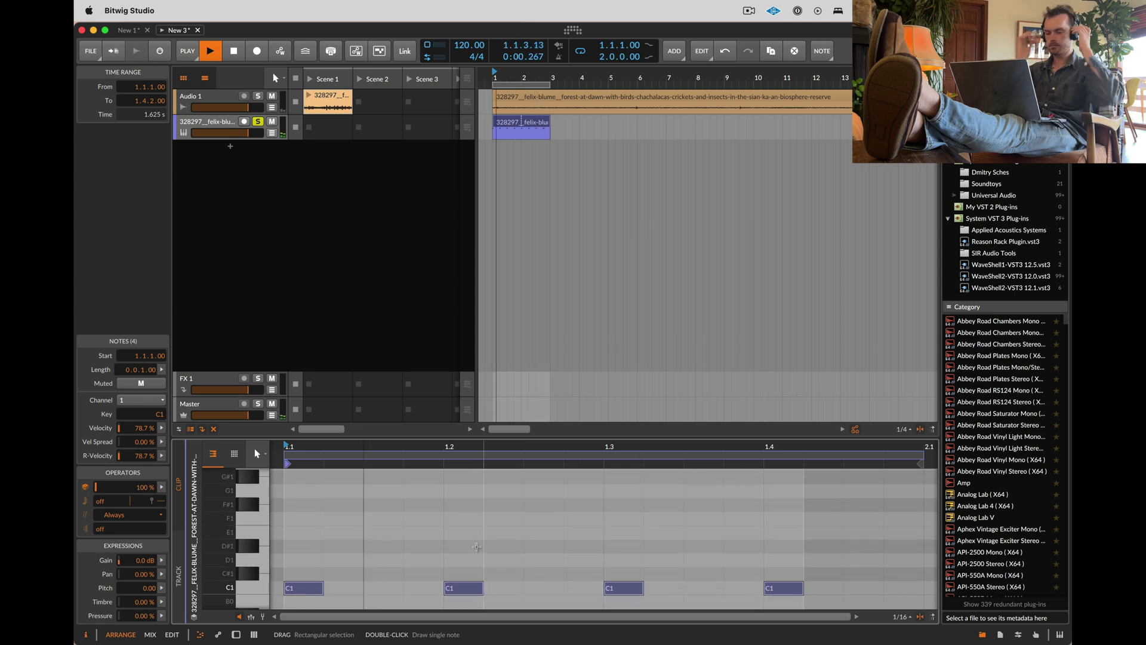
key(XF86AudioRaiseVolume)
key(d)
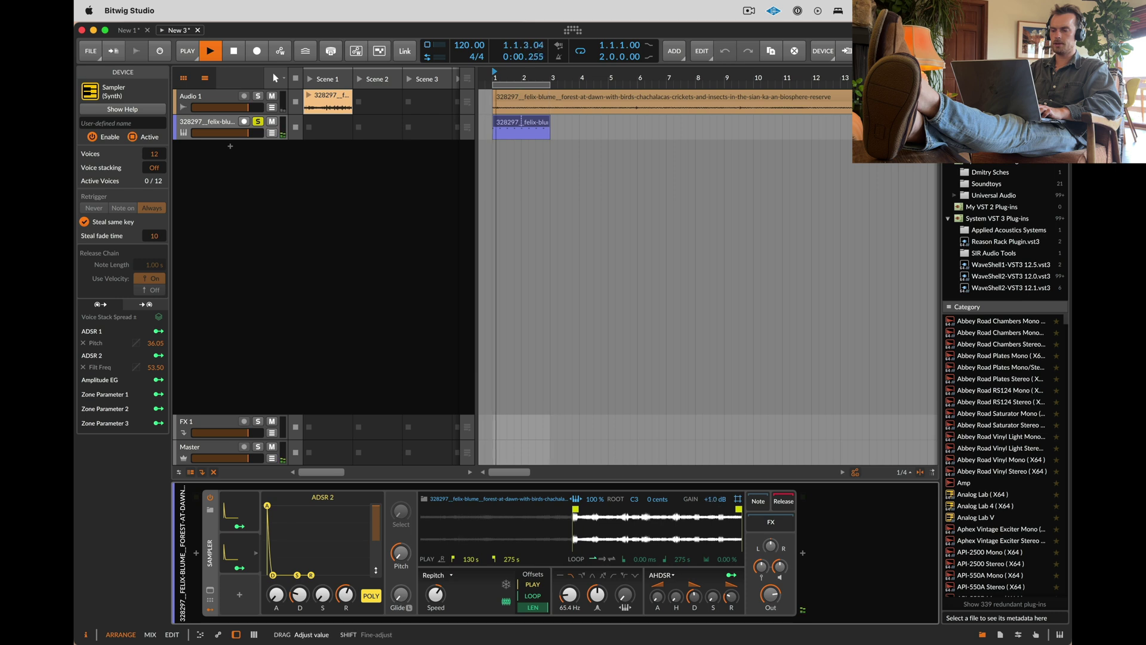
drag(716, 508, 713, 506)
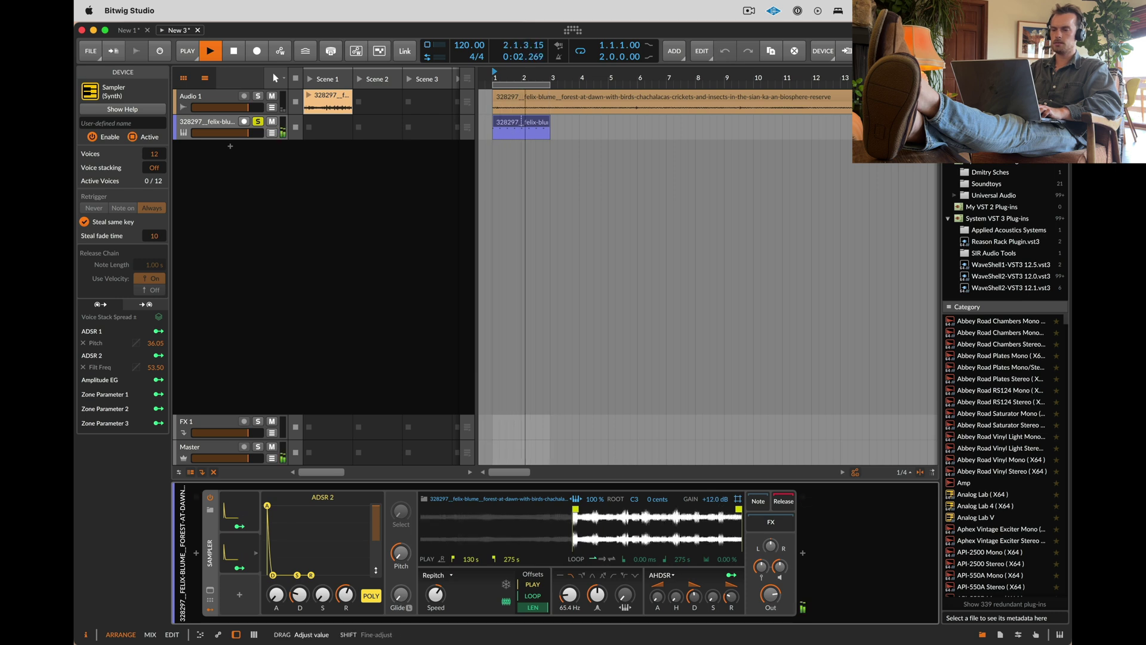
Step: Try an output level of -6.0 dB on the Sampler
super+click(775, 597)
text(- dB)
key(Return)
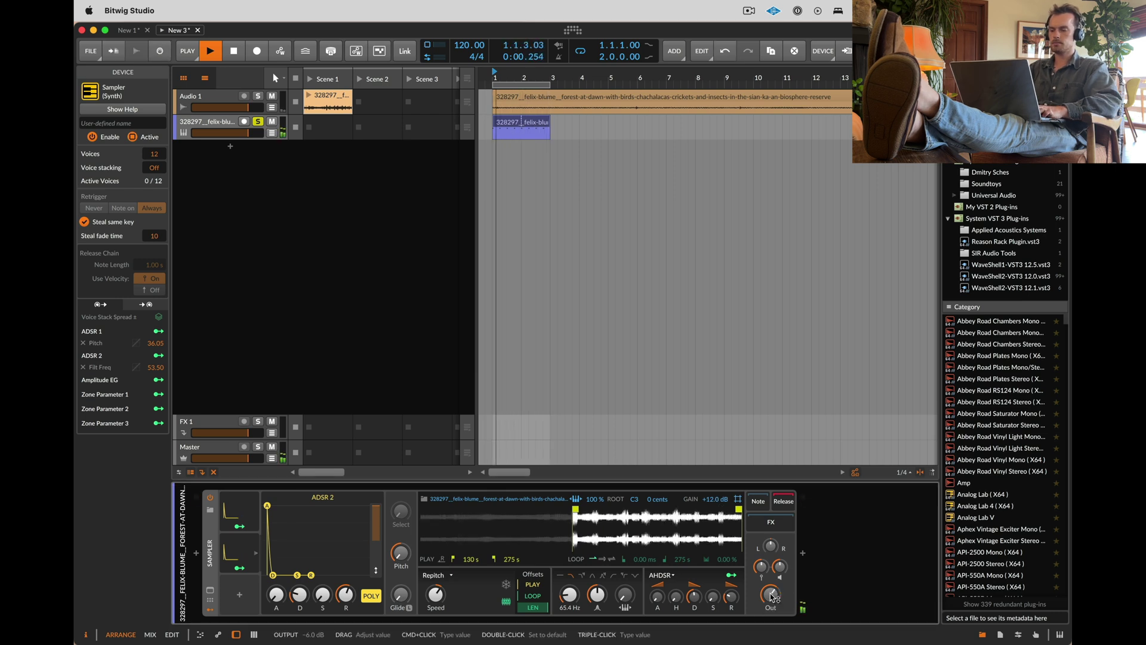
key(super+z)
super+click(779, 591)
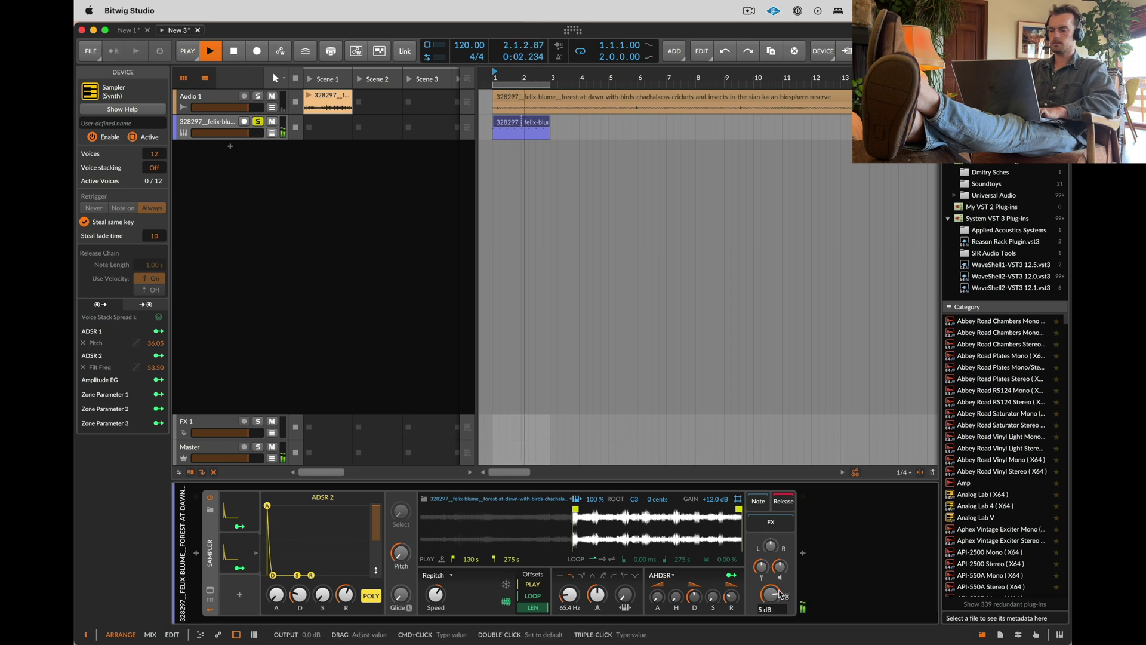
key(Escape)
Step: Insert a Tool device after the Sampler and stop playback
click(803, 553)
text(too)
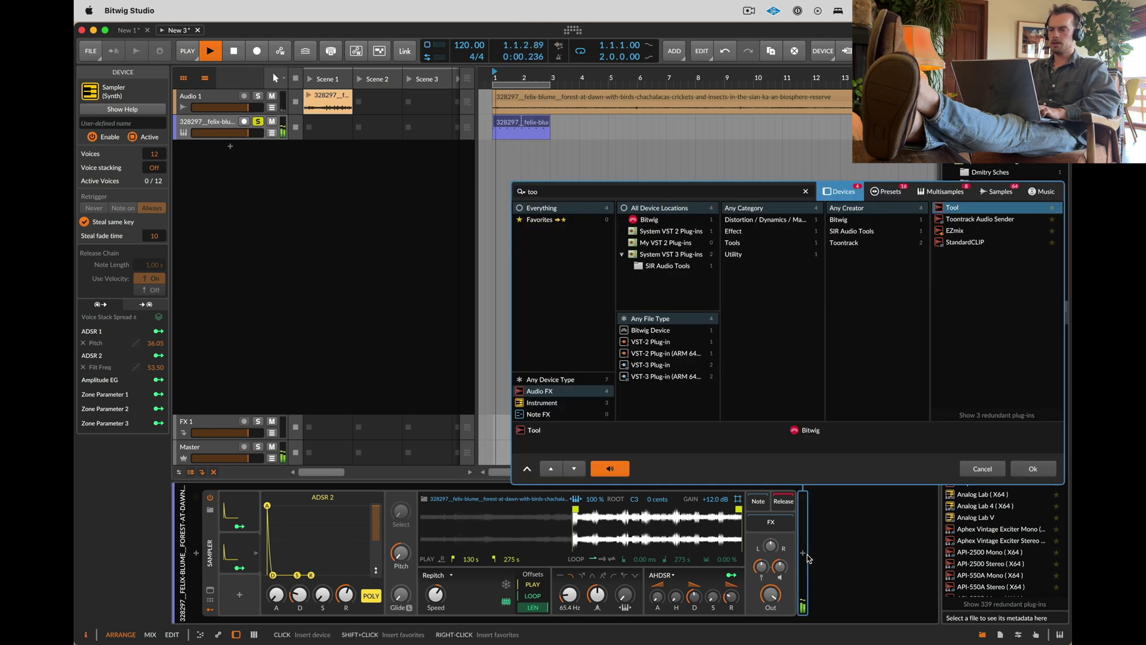
key(Return)
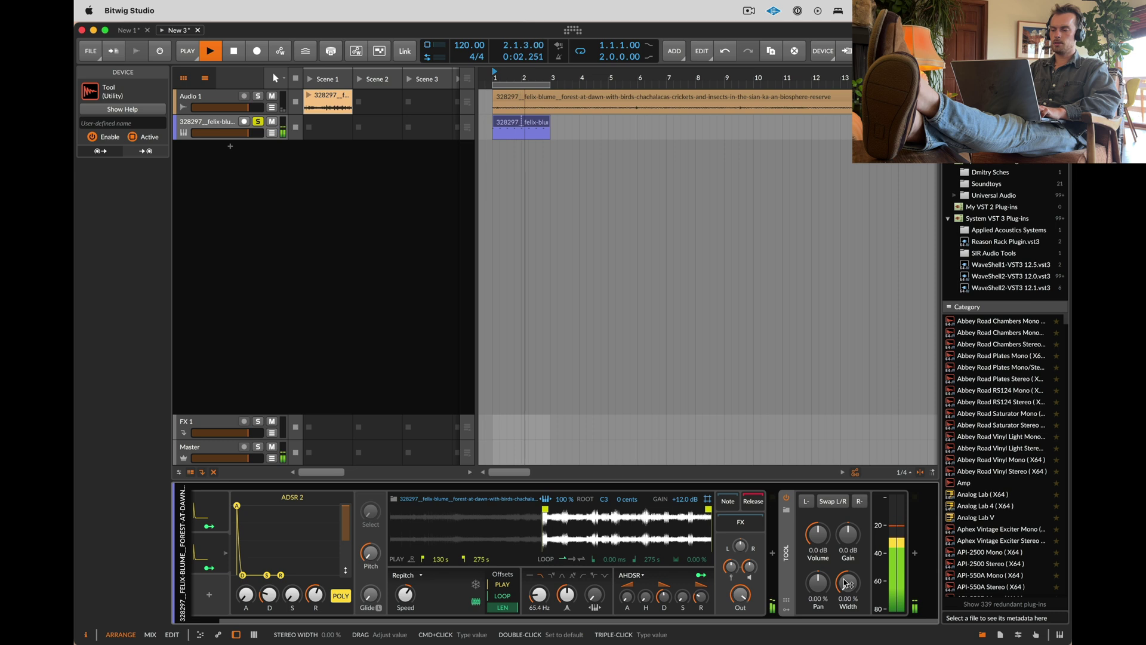
key(space)
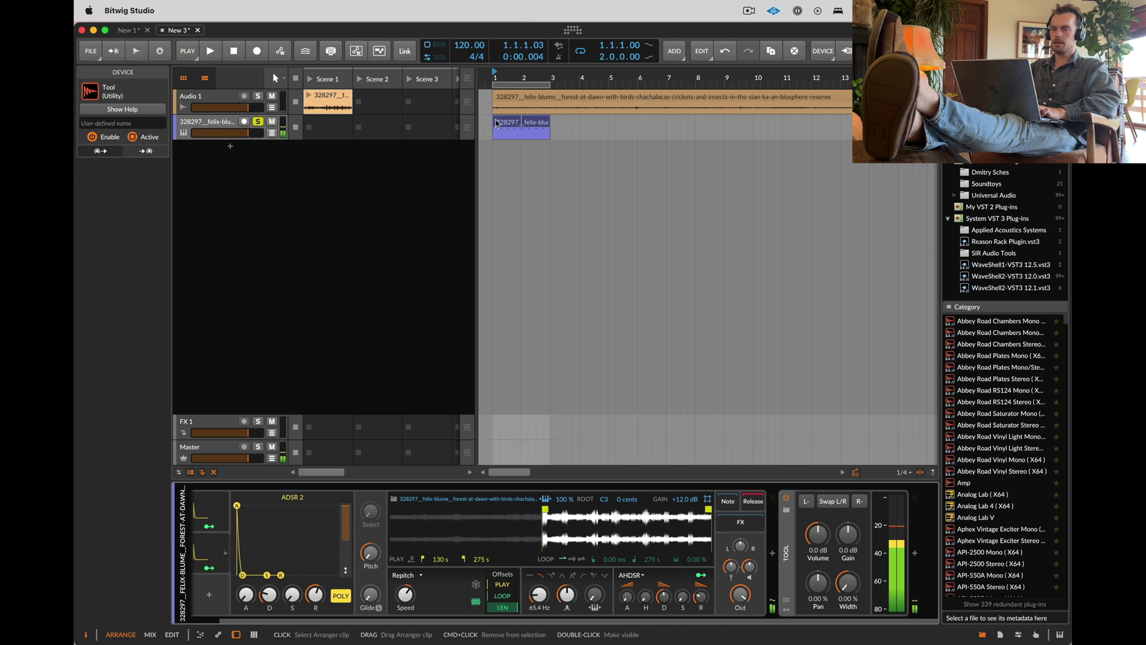
Step: Copy the note clip into the track's Scene 1 launcher slot and bounce the arranger clip in place to audio
click(504, 124)
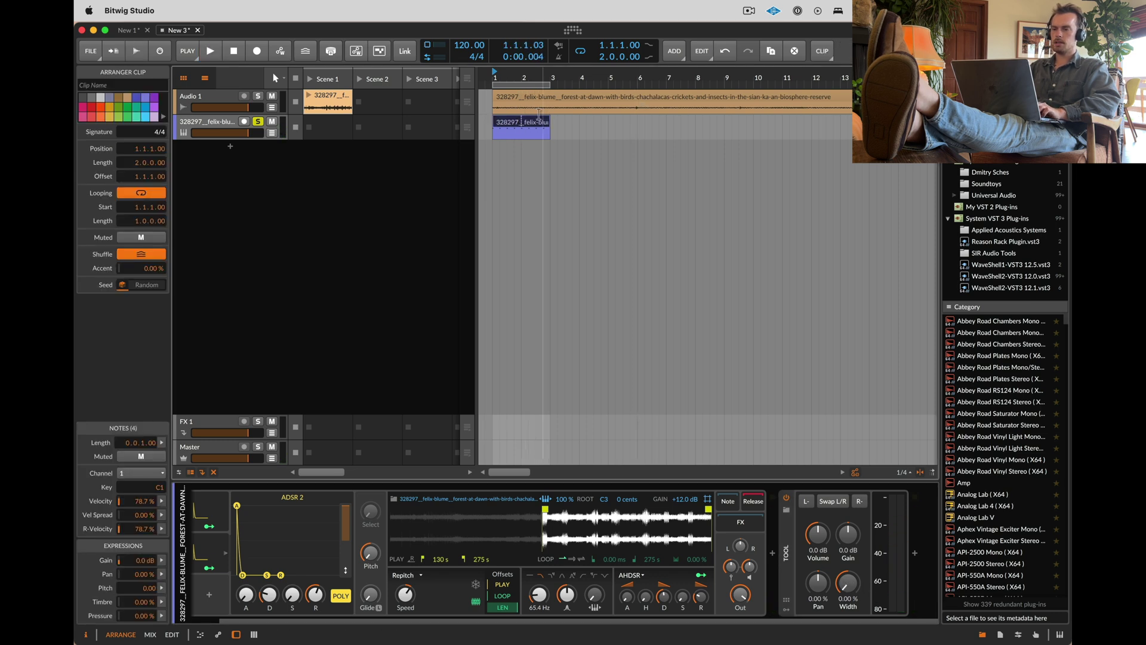
drag(525, 125, 327, 126)
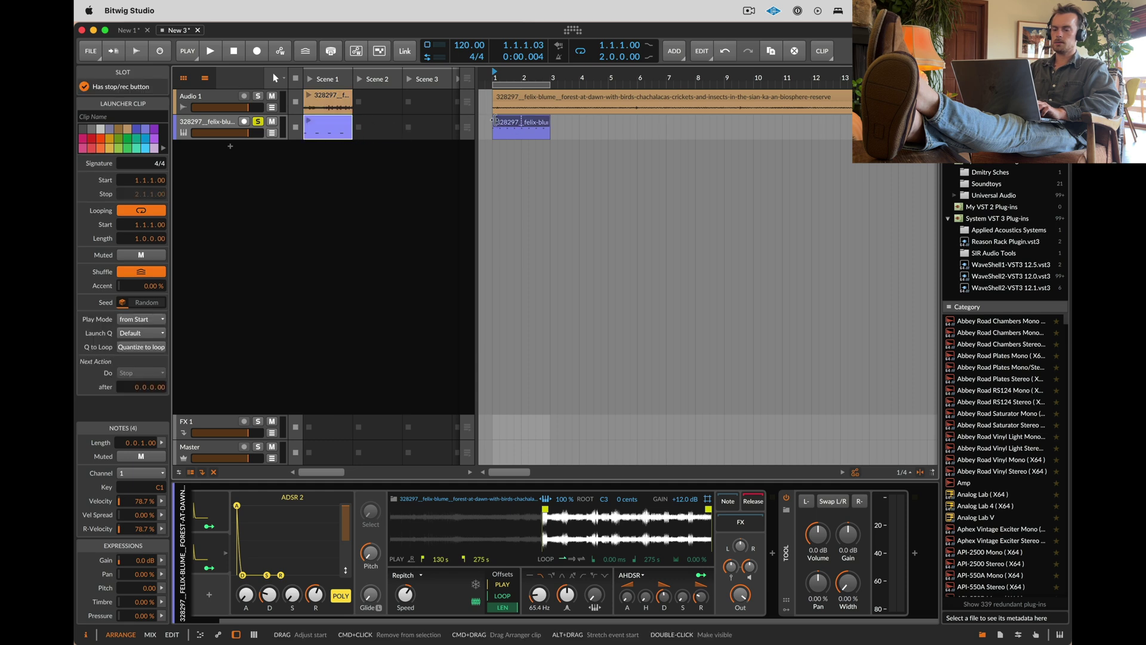
click(503, 125)
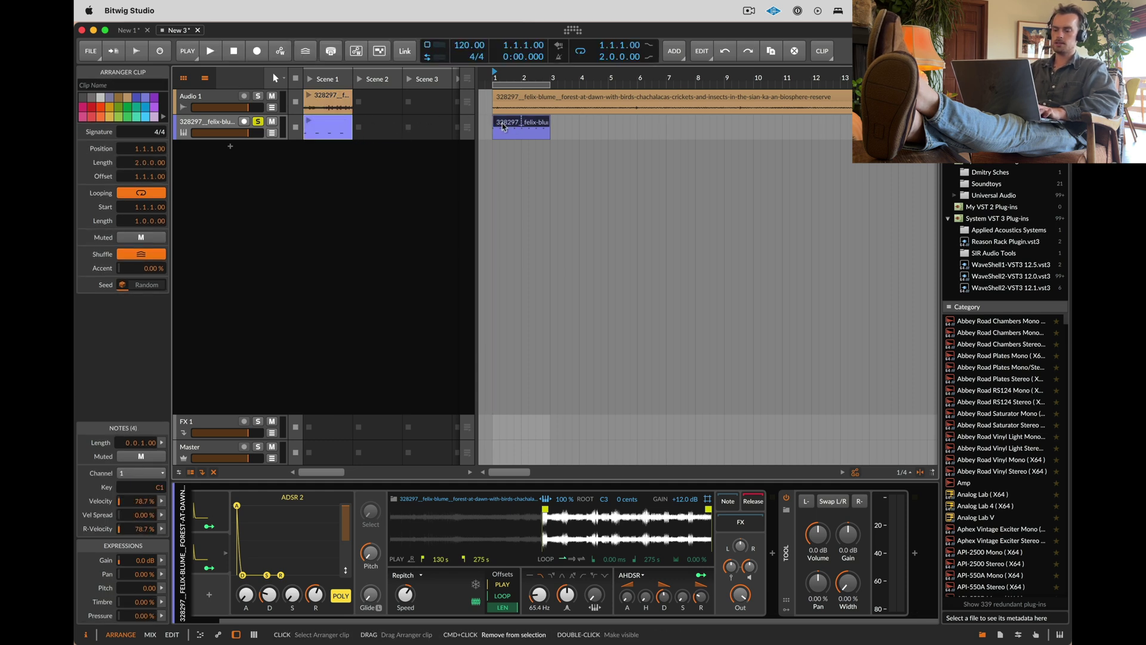
scroll(512, 129, up, 5)
scroll(512, 128, left, 3)
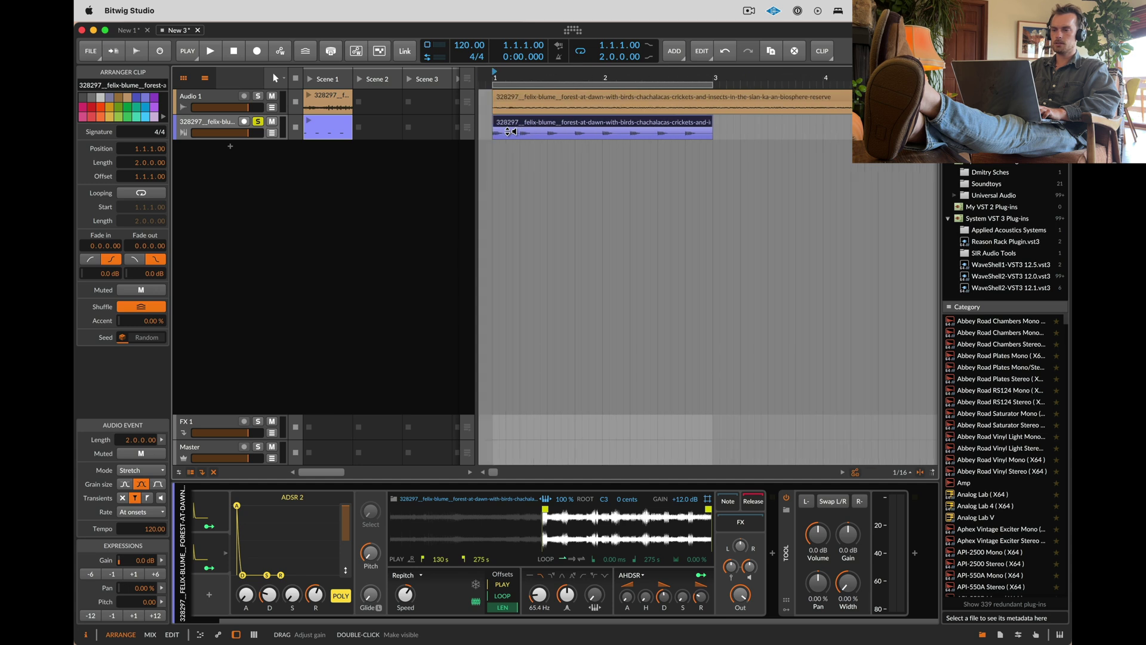
Step: Hide the clip launcher and delete the bounced clip's audio from 1.1.2.00 to 1.2.1.00
scroll(342, 142, up, 3)
scroll(341, 143, up, 2)
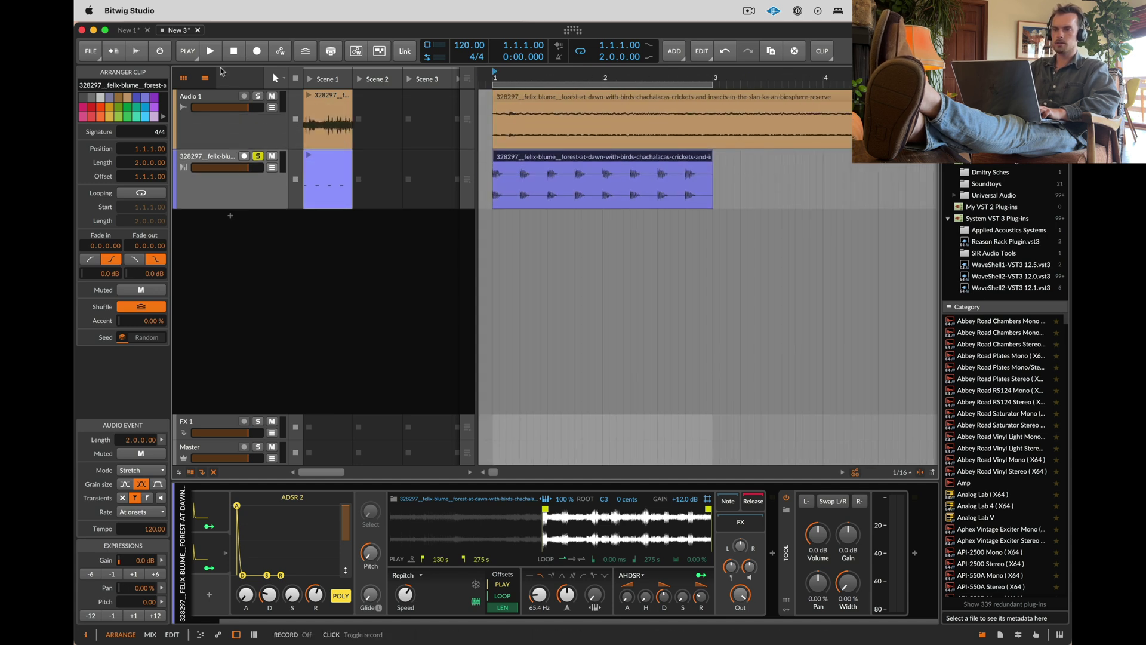
click(183, 78)
scroll(335, 177, up, 4)
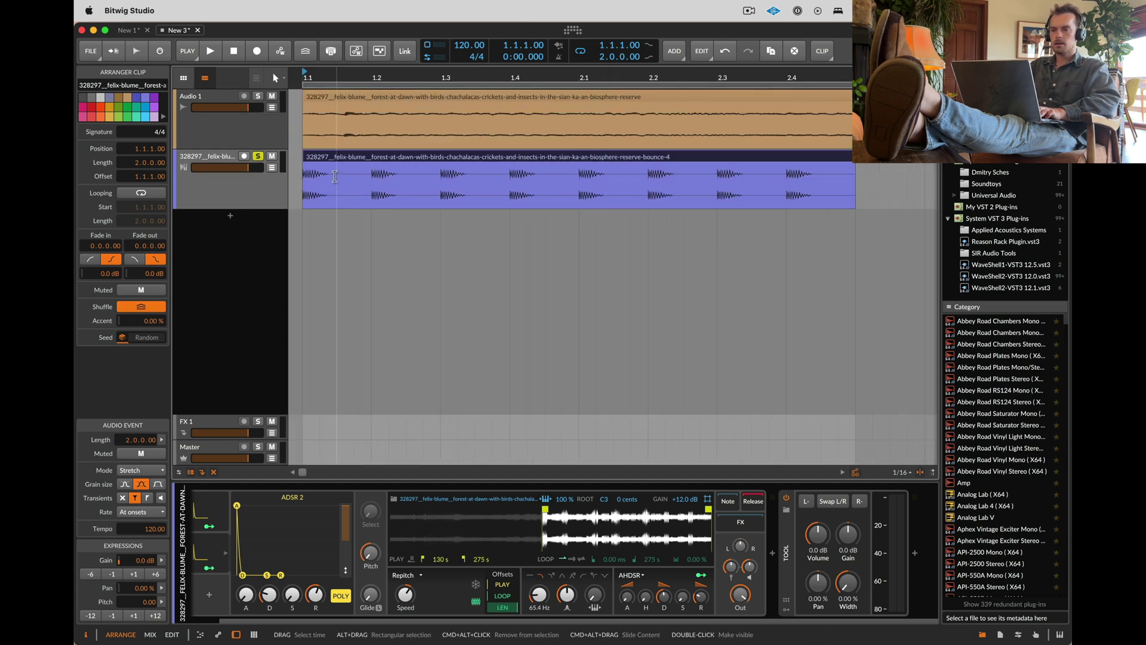
scroll(328, 179, up, 3)
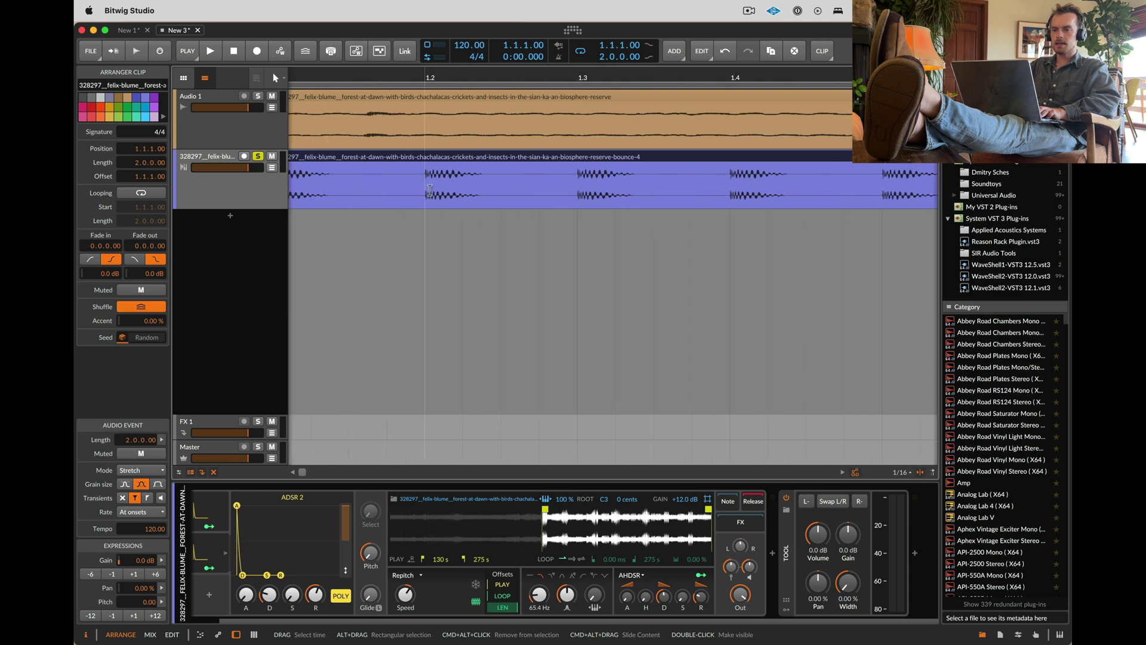
drag(430, 191, 328, 186)
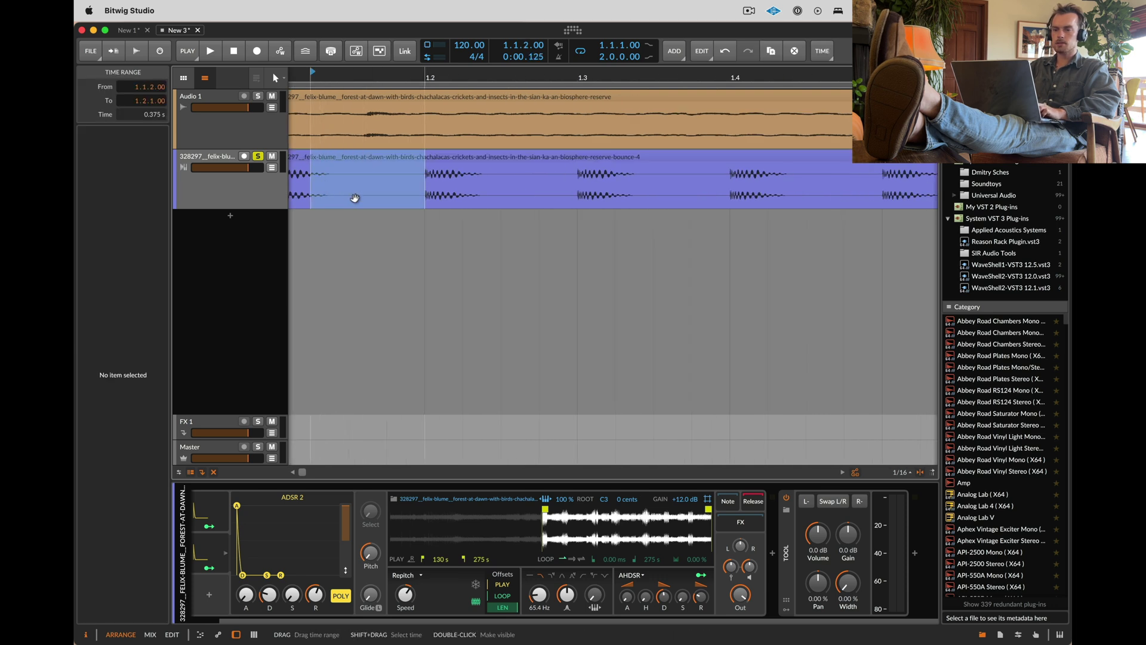
scroll(355, 198, left, 2)
key(Delete)
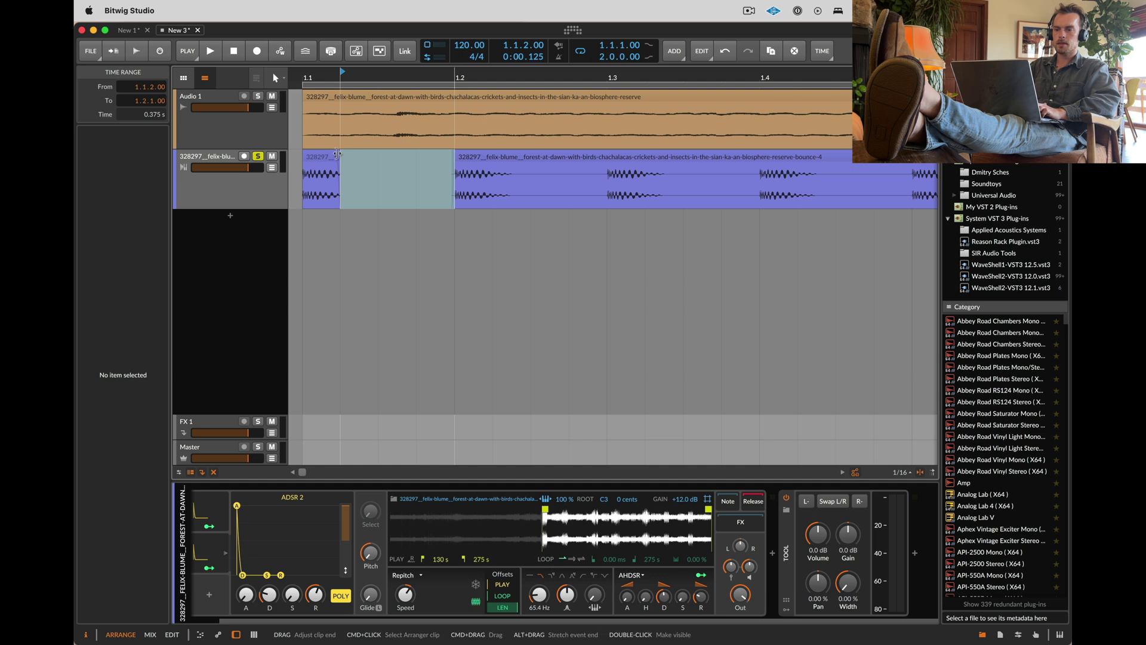
Step: Give the first kick hit a 0.0.0.08 fade-out and repeat its one-beat range through the end of bar 2
drag(337, 157, 343, 169)
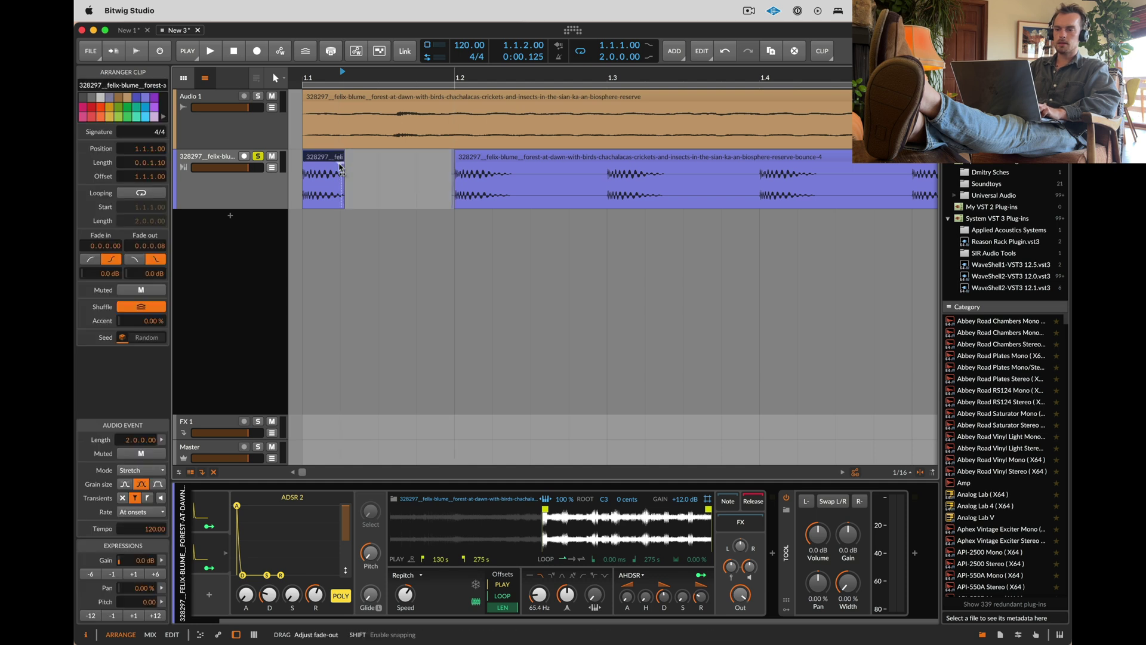
drag(452, 180, 304, 180)
key(super+d)
key(super+d)
key(super+d)
scroll(465, 140, down, 3)
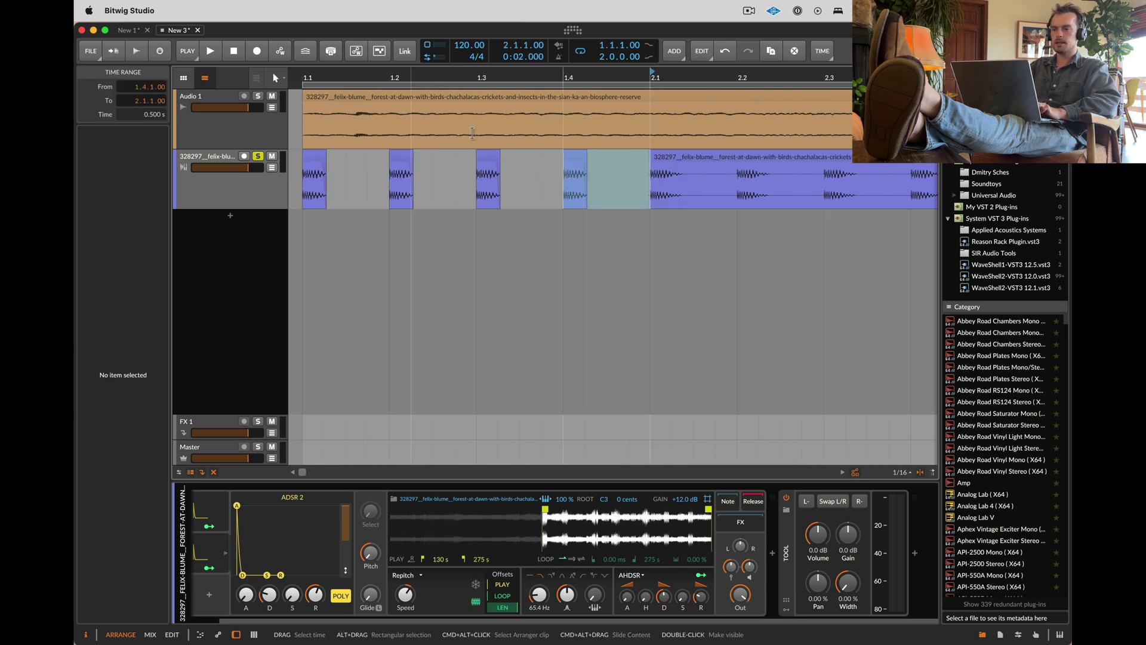
key(super+d)
key(super+d)
key(super+d)
scroll(473, 136, down, 5)
key(super+d)
key(super+d)
scroll(469, 133, down, 2)
key(super+z)
Step: Compare the trimmed hits with the original bounce during playback by undoing and redoing the last three beat duplications
key(space)
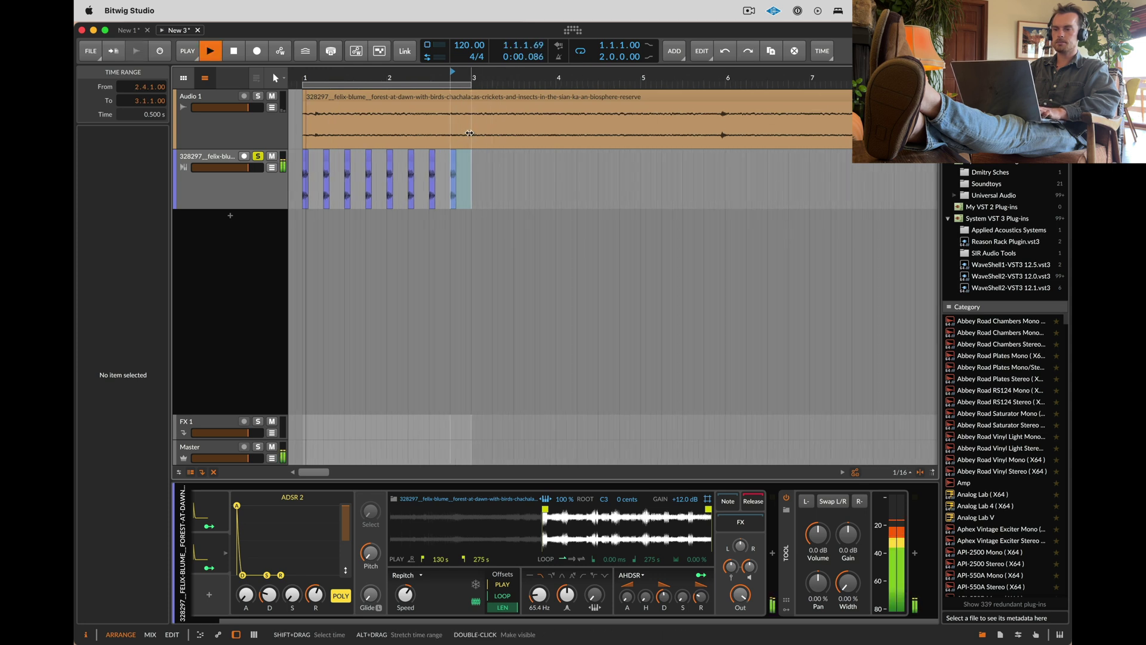
key(super+z)
key(super+z)
key(super+z)
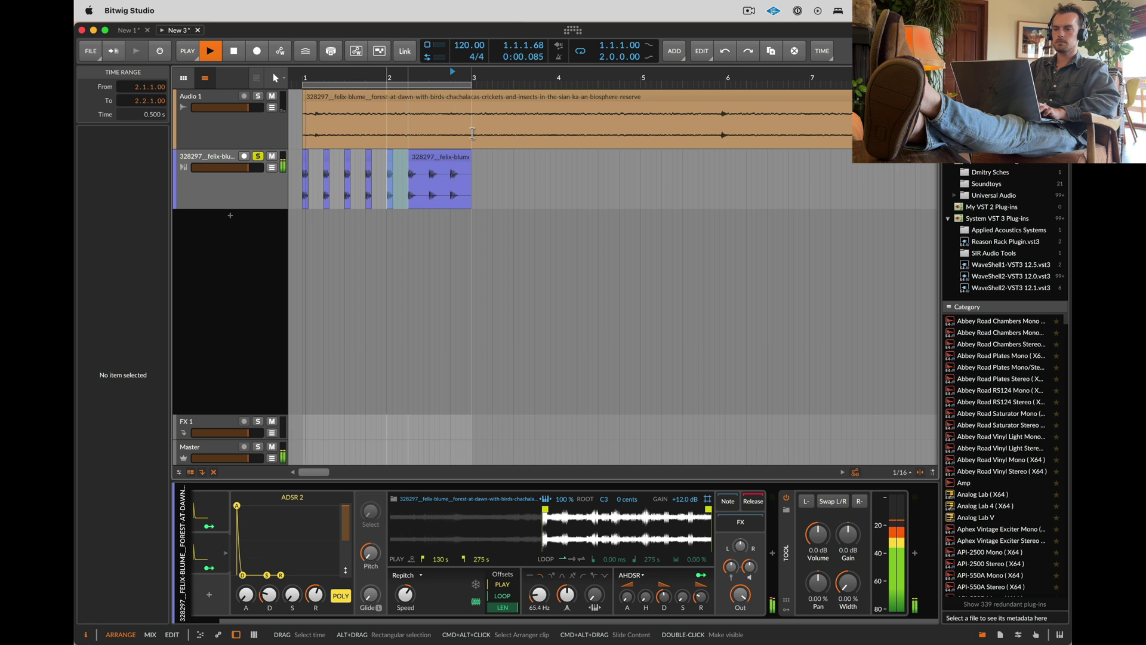
key(super+shift+z)
key(super+shift+z)
key(super+shift+z)
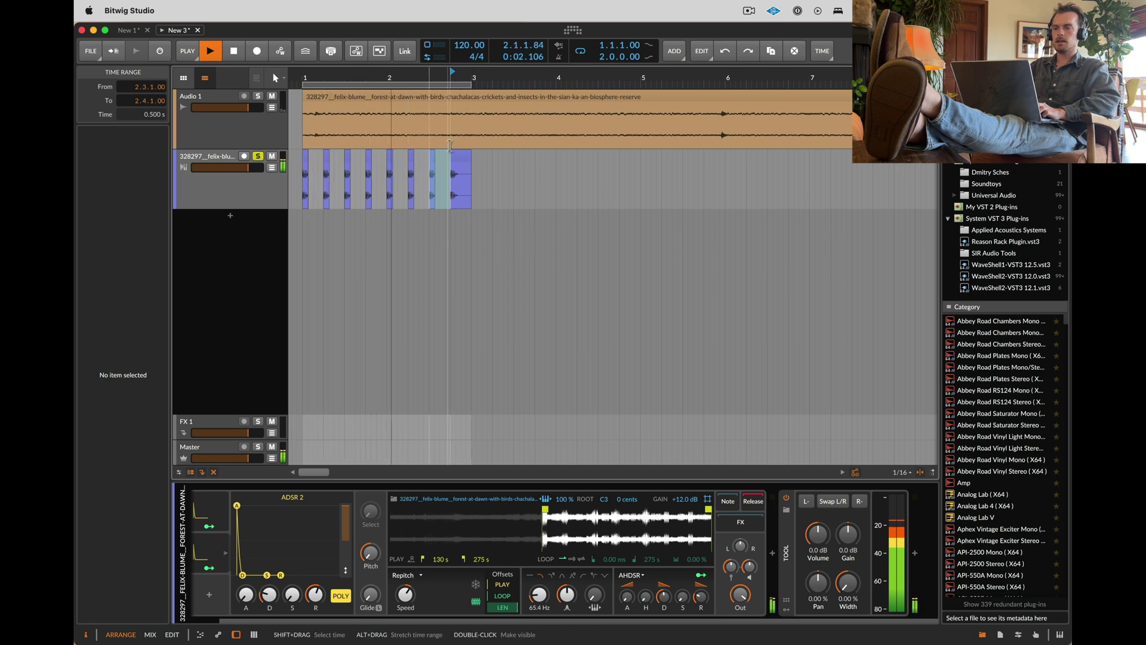
Step: Stop playback and rename the sampler track as Kick
key(space)
click(210, 154)
key(super+r)
text(Kick)
key(Return)
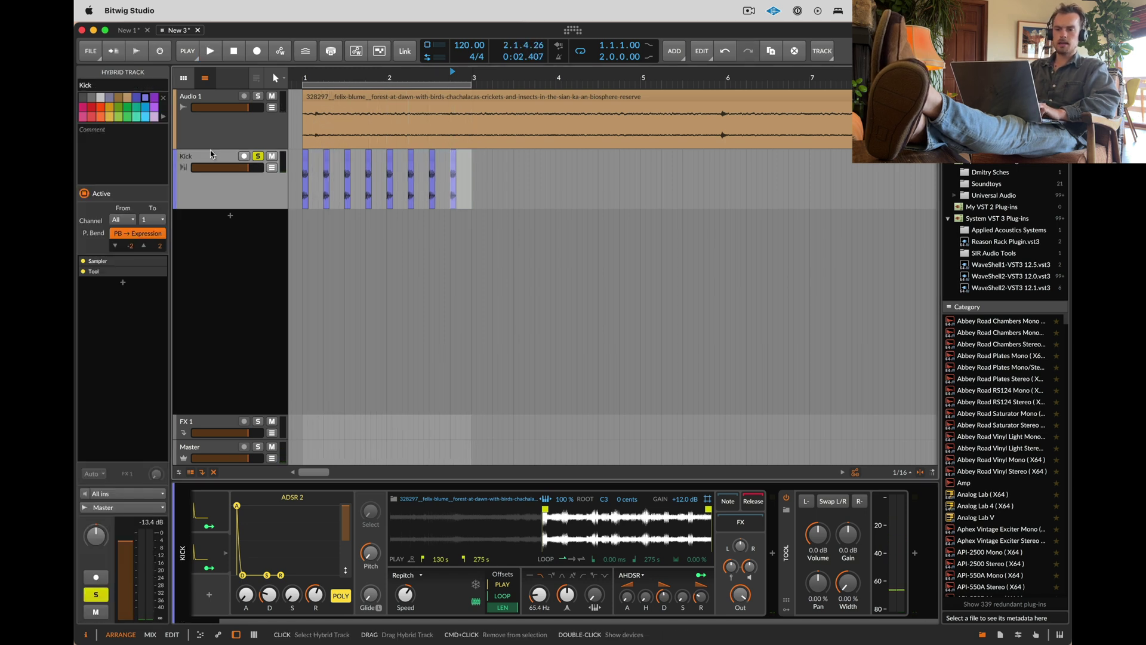
Step: Show the clip launcher, duplicate the Kick track, and place its note clip twice across bars 1 and 2 of the copy
key(super+t)
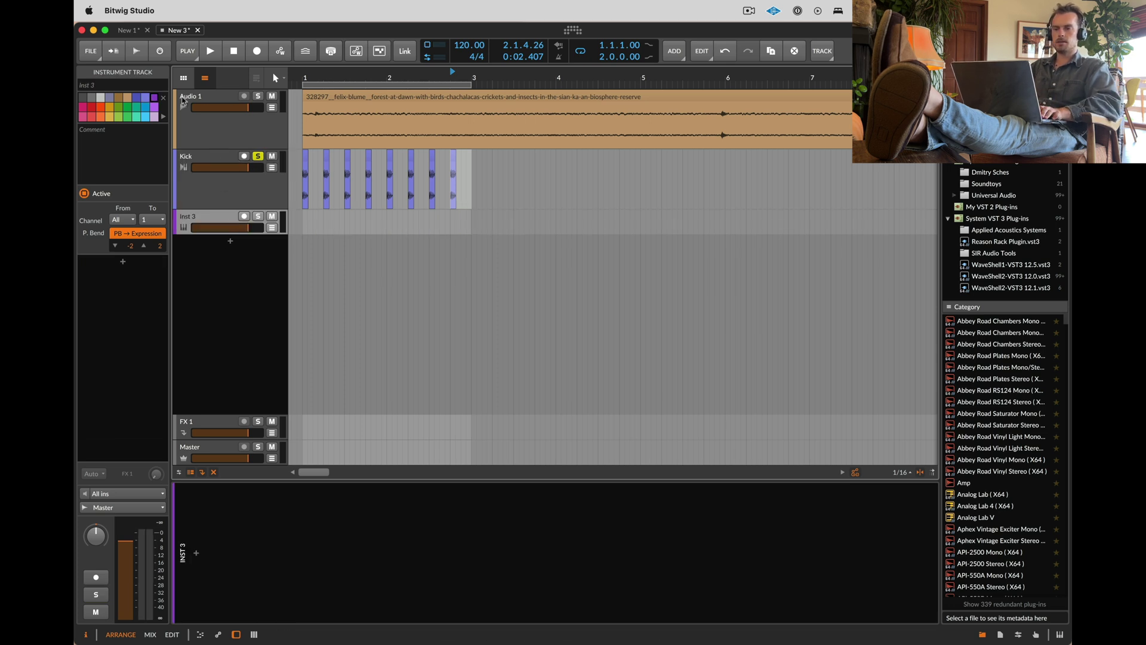
click(183, 78)
drag(320, 177, 498, 222)
key(super+z)
click(191, 159)
key(super+d)
key(super+d)
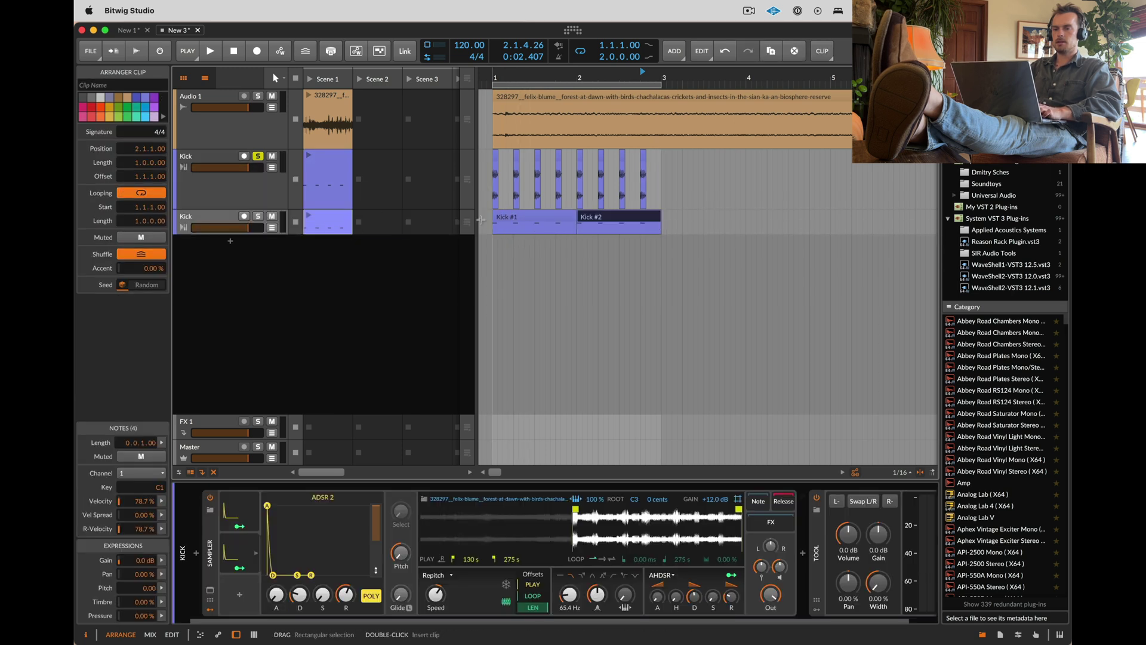
Step: Move the first and third notes of the copied kick clip a sixteenth later and repeat the pattern in bar 2
double_click(505, 222)
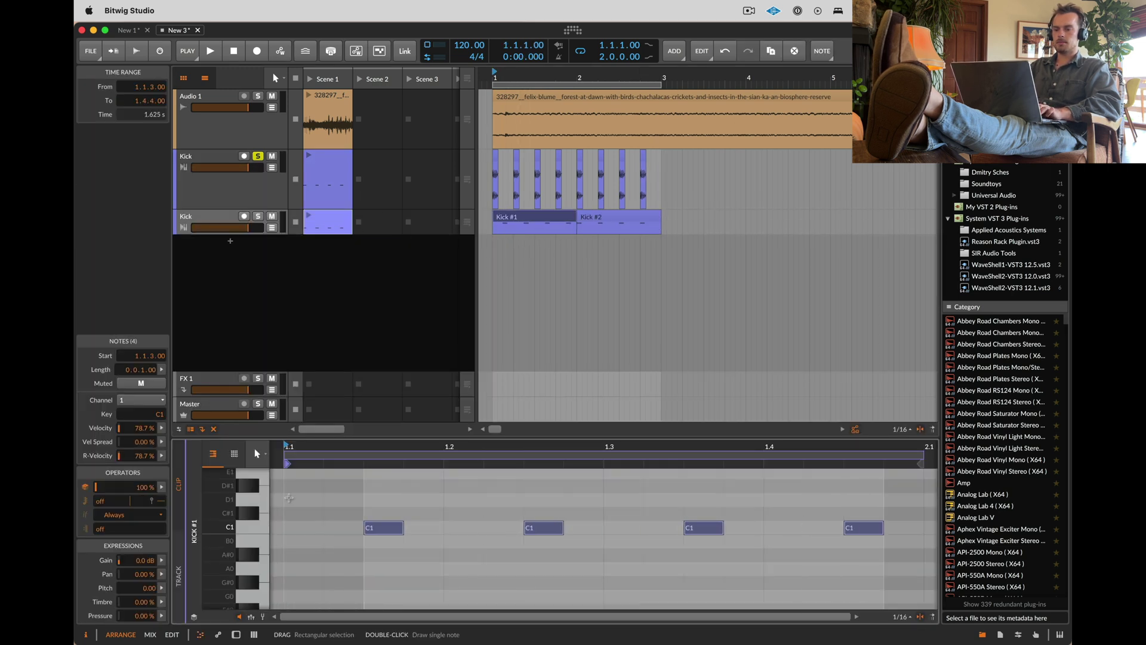
key(Right)
click(579, 528)
key(Left)
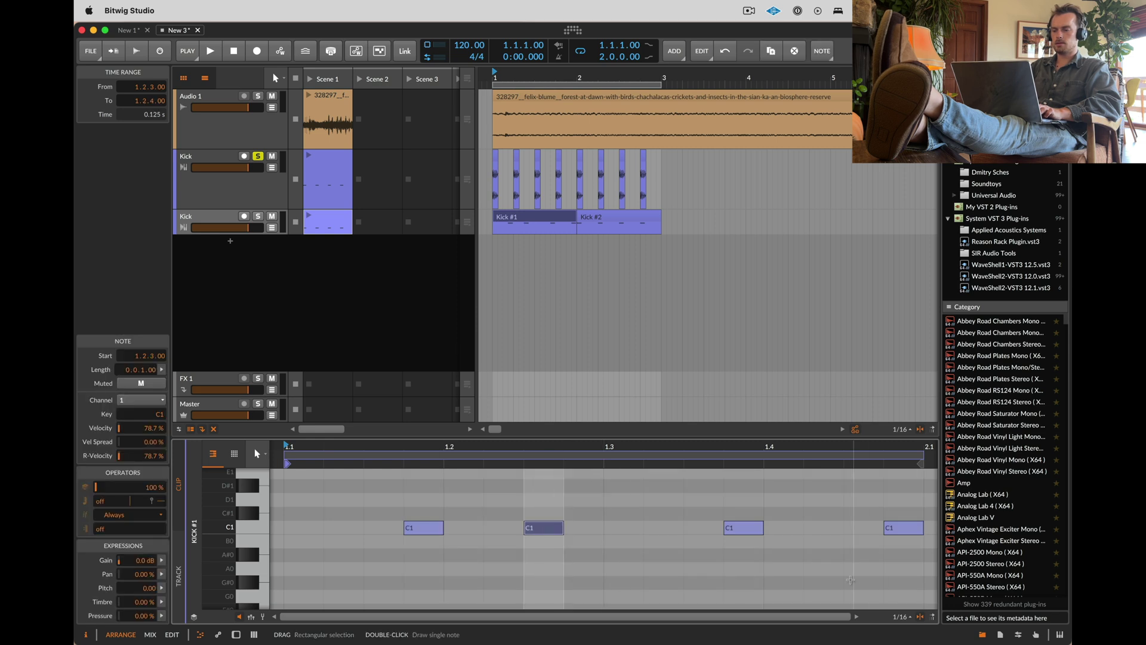
click(903, 528)
key(Left)
click(591, 222)
Step: Solo the duplicated Kick track during playback and show its Sampler device
key(space)
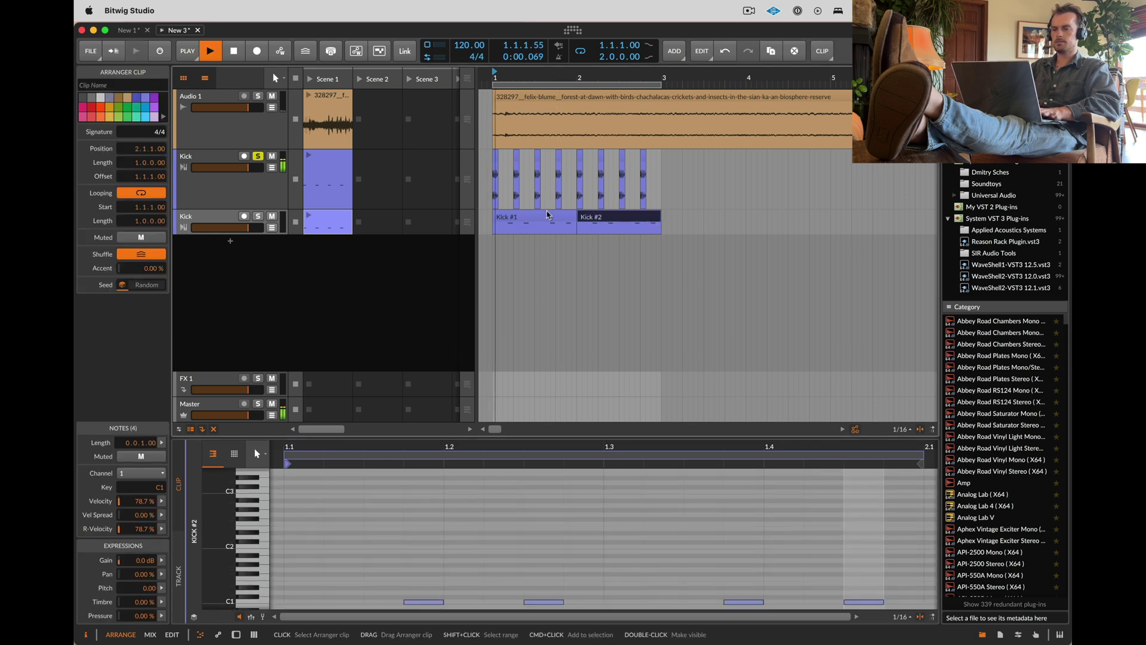
click(258, 218)
key(space)
double_click(201, 219)
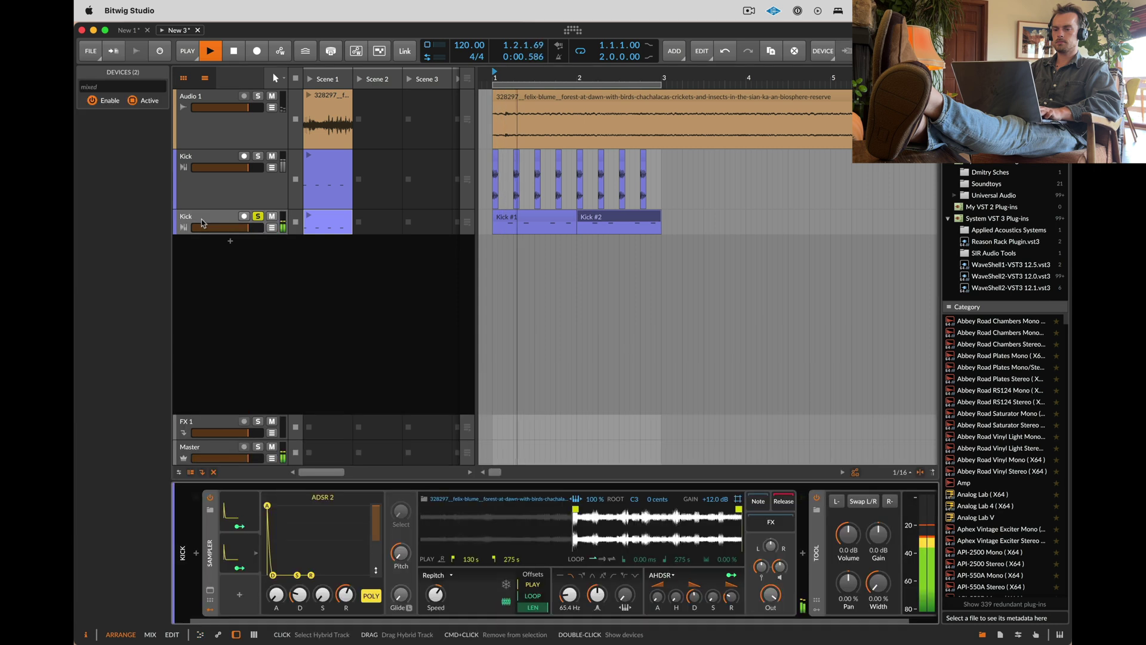
key(space)
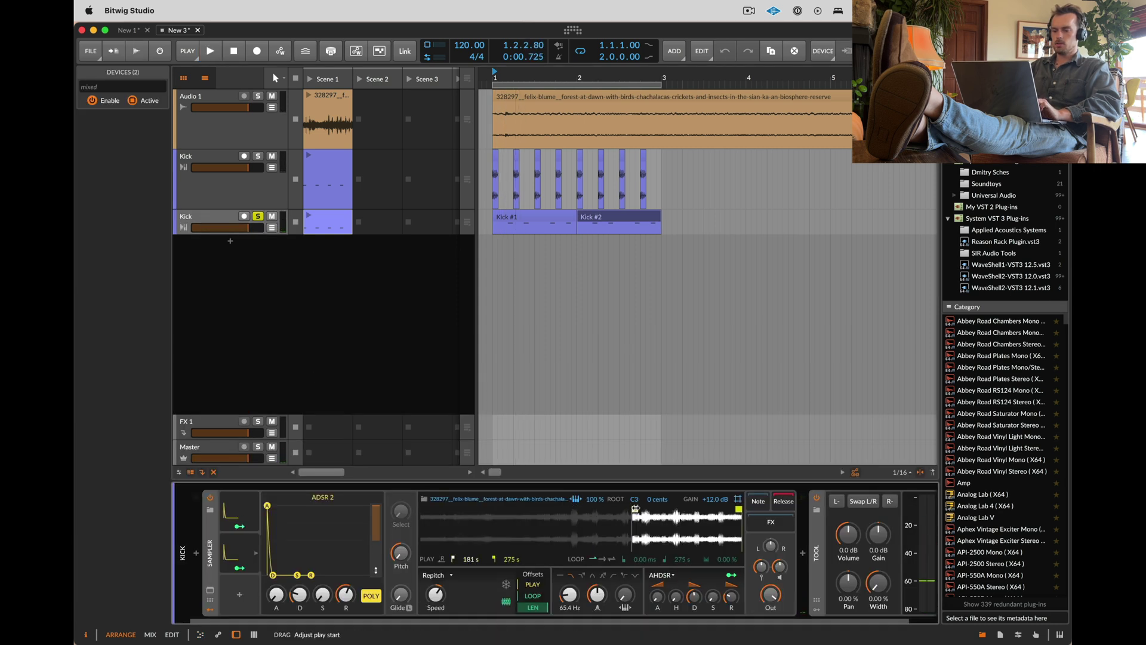
Step: Audition the sample with the filter opened to 29.0 kHz and move the Sampler's play start to 149 s
drag(635, 509, 646, 508)
key(space)
key(space)
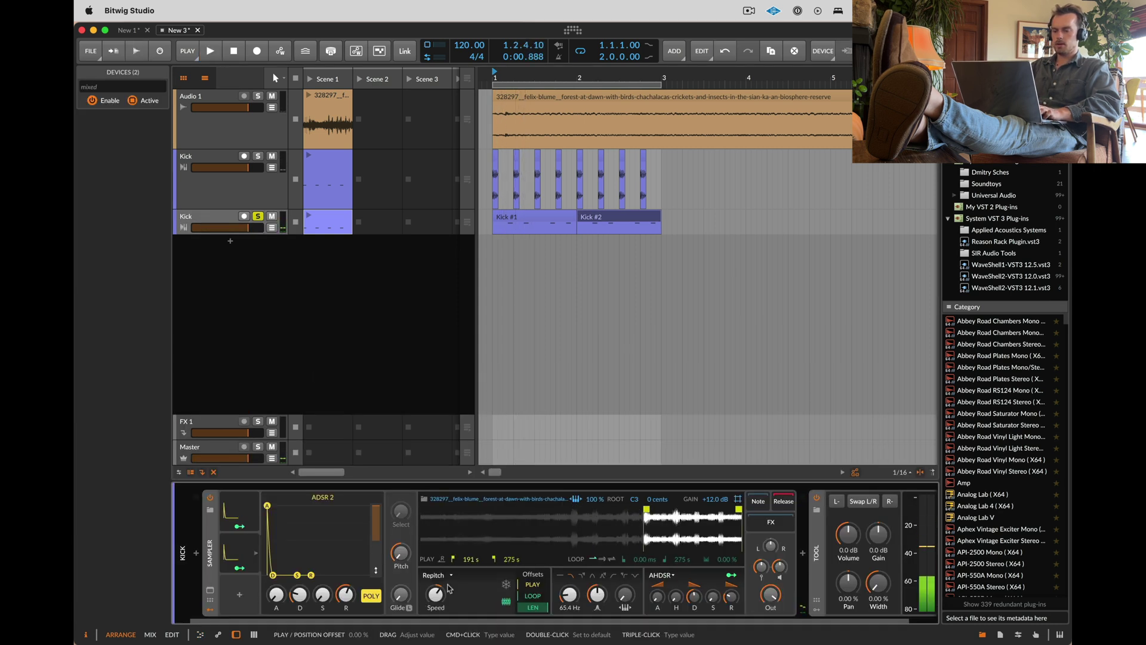
key(space)
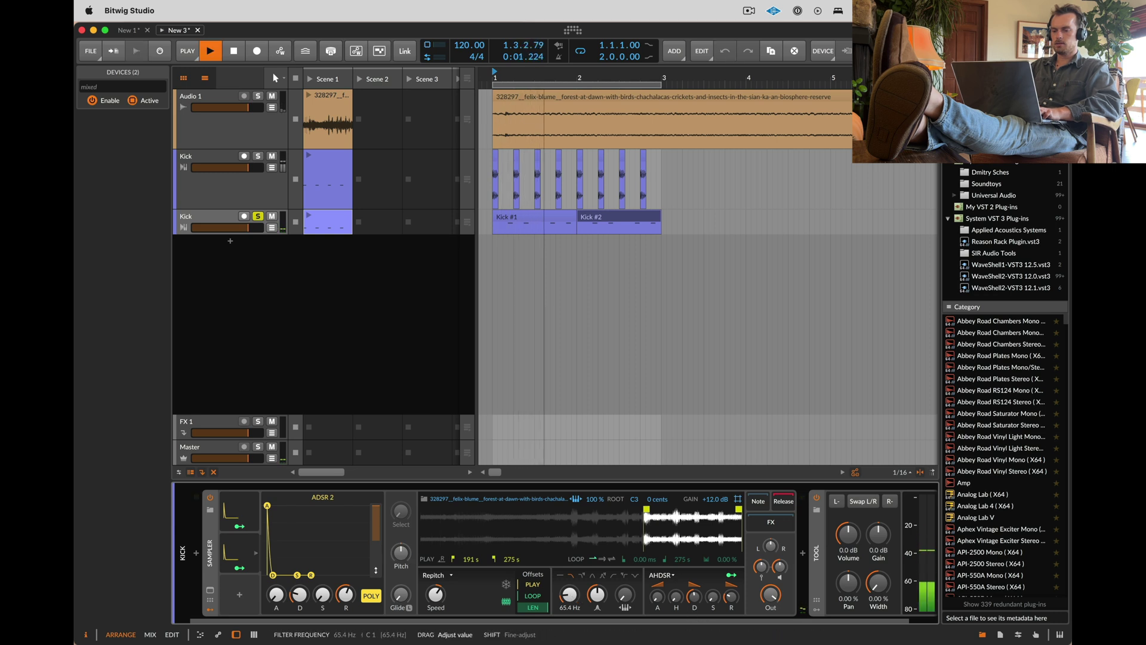
drag(569, 595, 569, 513)
mouse_move(646, 510)
mouse_down()
mouse_move(699, 509)
mouse_move(564, 514)
mouse_up()
click(695, 596)
scroll(598, 528, right, 1)
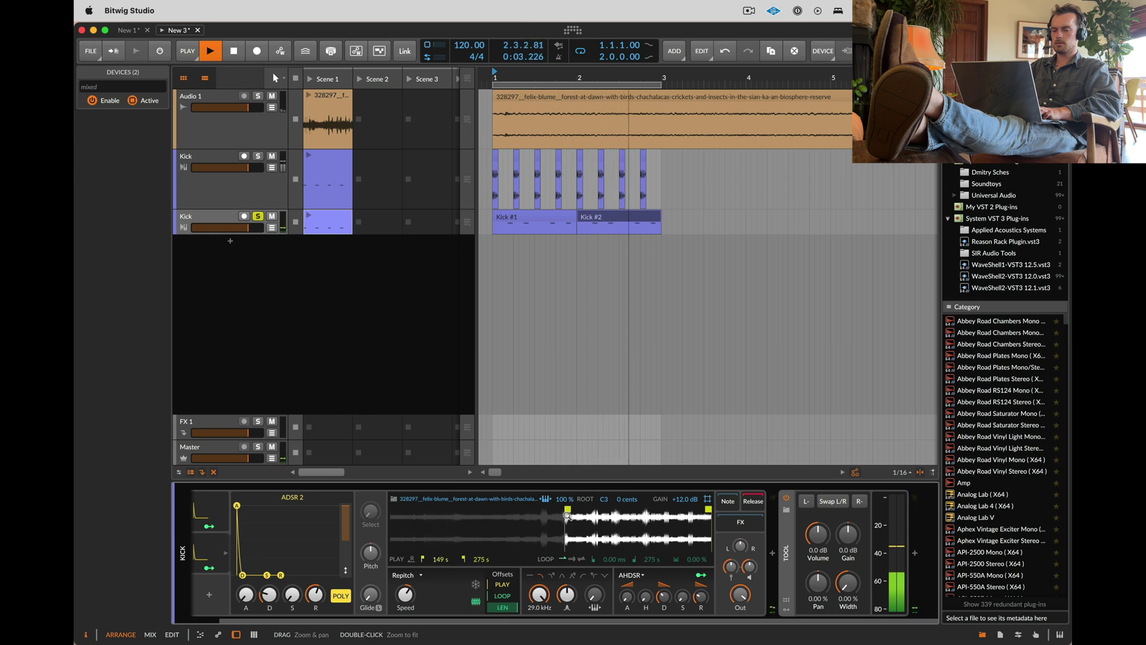
Step: Lower the duplicated Sampler's filter frequency to 84.8 Hz during playback and select the Sampler device
drag(567, 595, 539, 639)
mouse_move(664, 598)
mouse_down()
mouse_move(665, 573)
mouse_move(683, 586)
mouse_up()
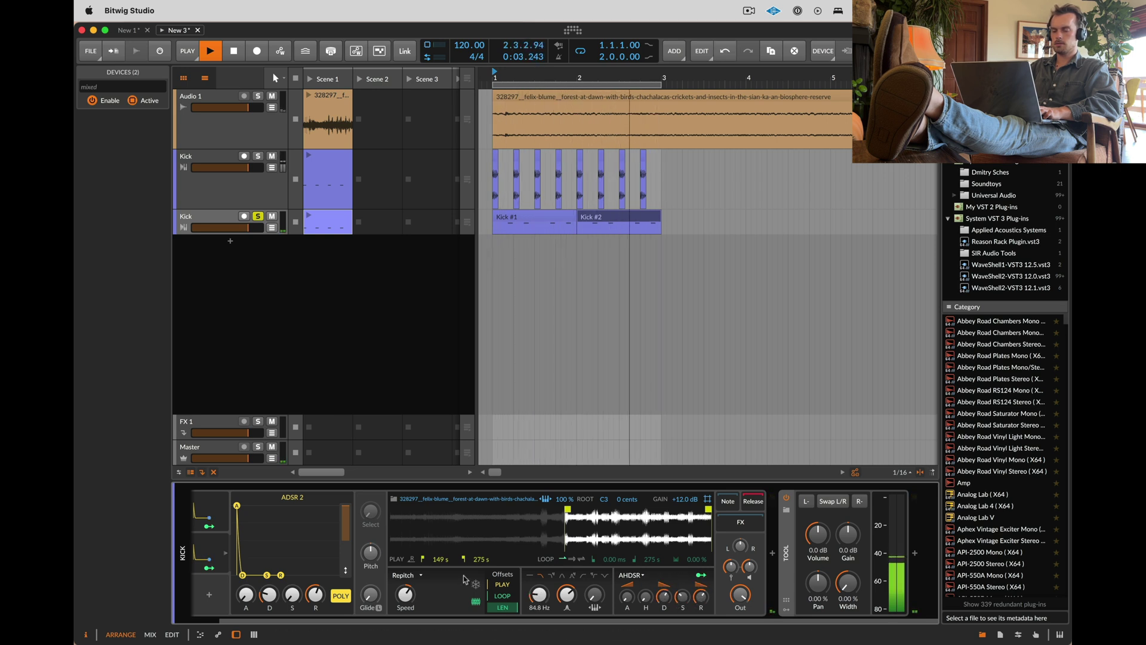
drag(692, 621, 659, 622)
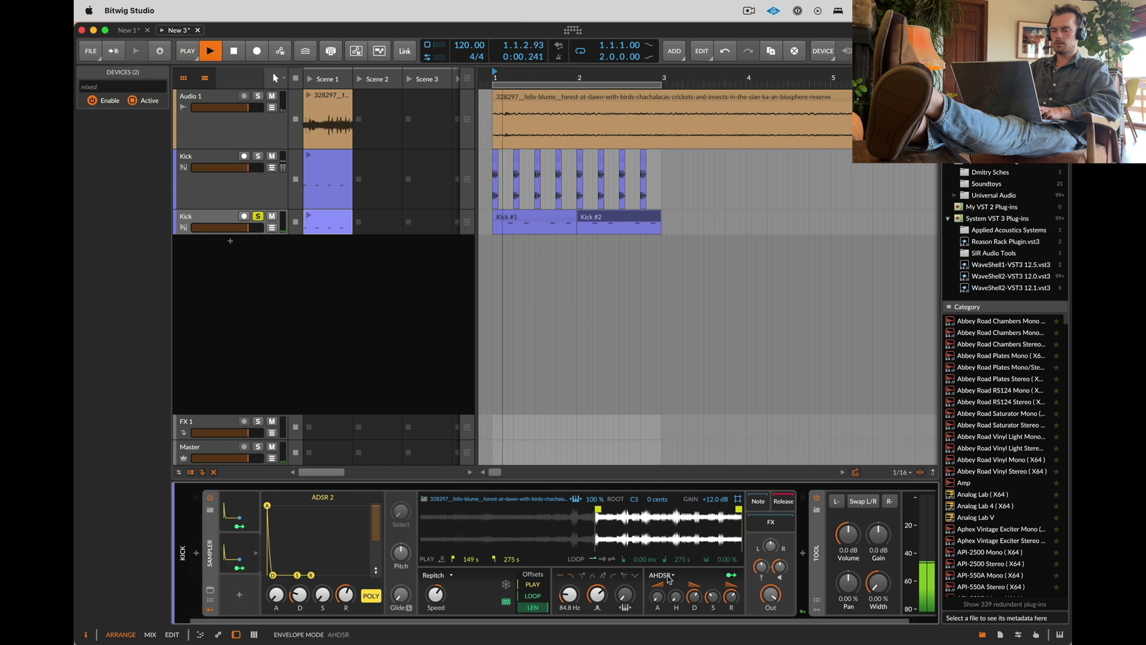
click(206, 557)
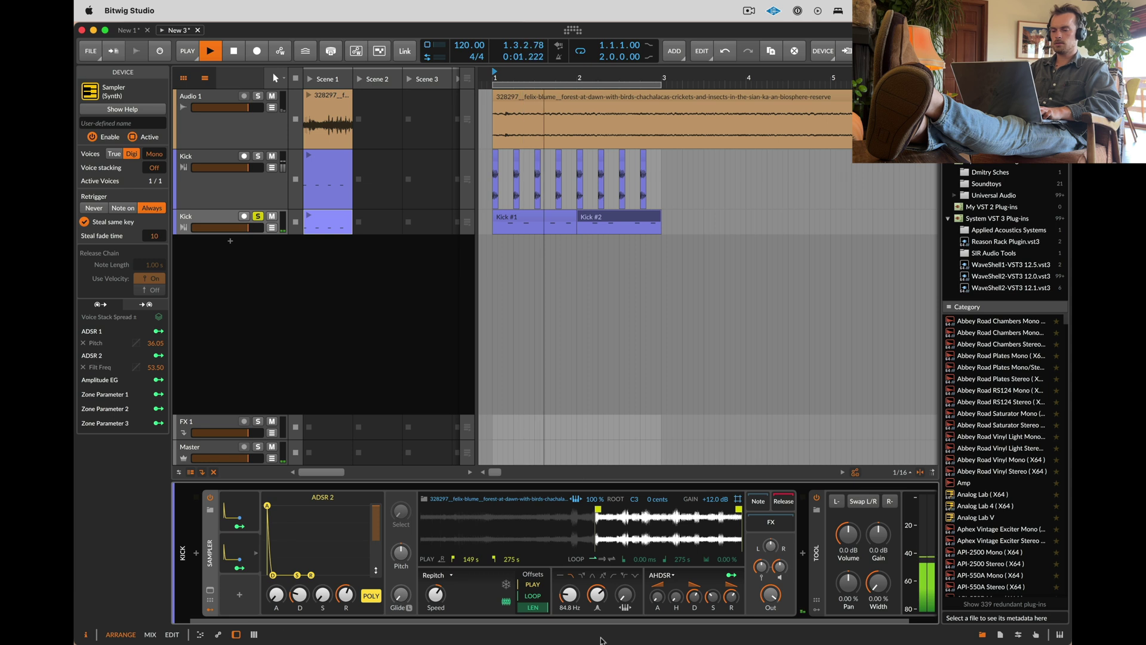
Step: Transpose the duplicated Sampler's pitch to -12 semitones and raise the system volume
super+click(404, 552)
text(-st)
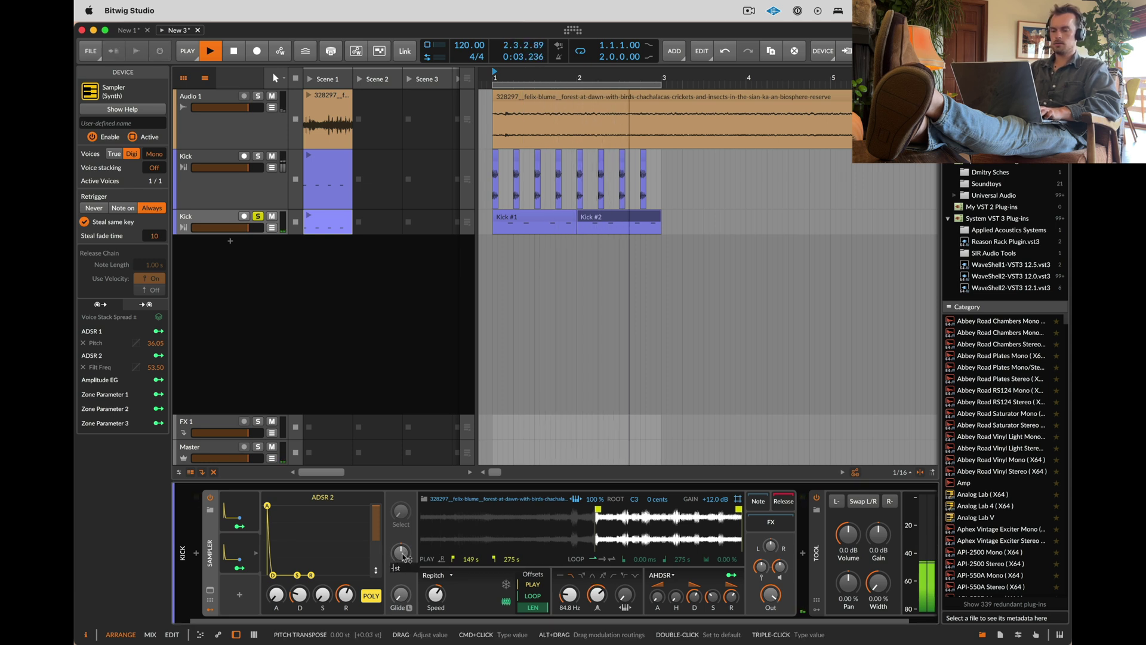
text(12)
key(Return)
key(XF86AudioRaiseVolume)
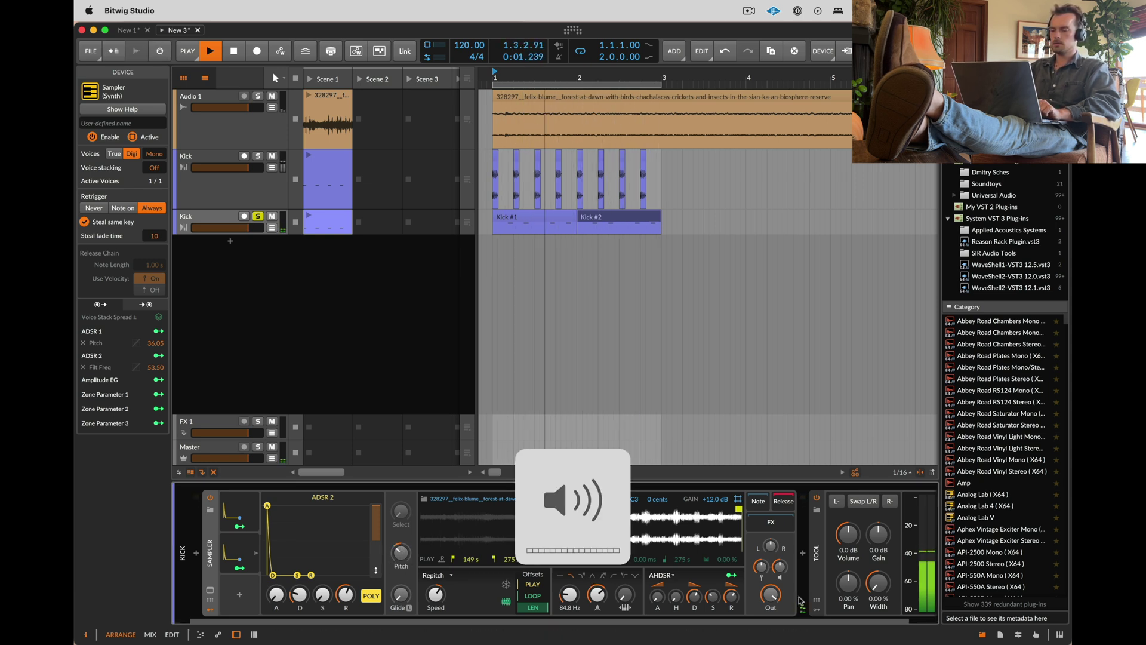
Step: Unsolo the duplicated track, compare stereo widths on its Tool ending at 100%, and lower its volume to -2.8 dB
double_click(879, 584)
click(256, 218)
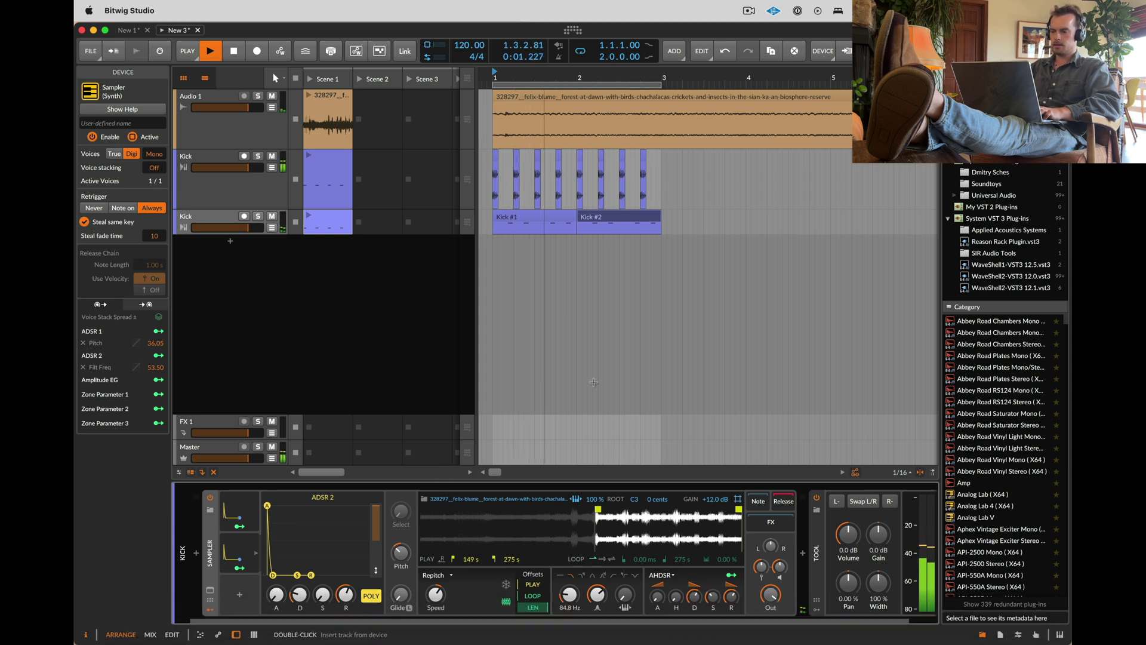
drag(886, 581, 886, 626)
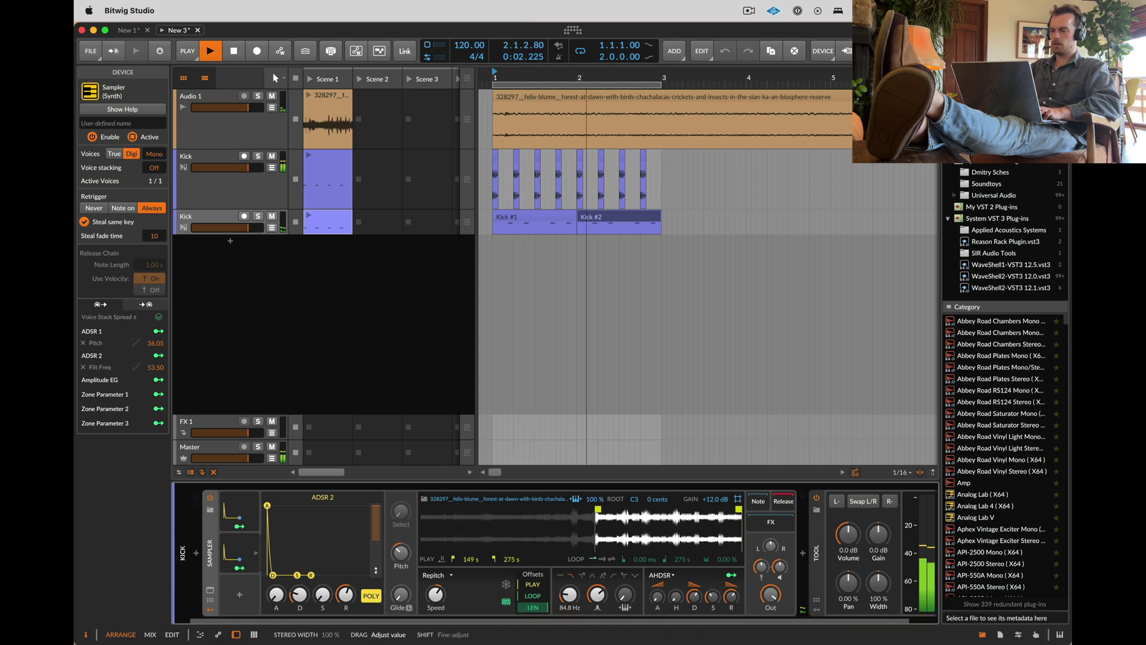
double_click(879, 584)
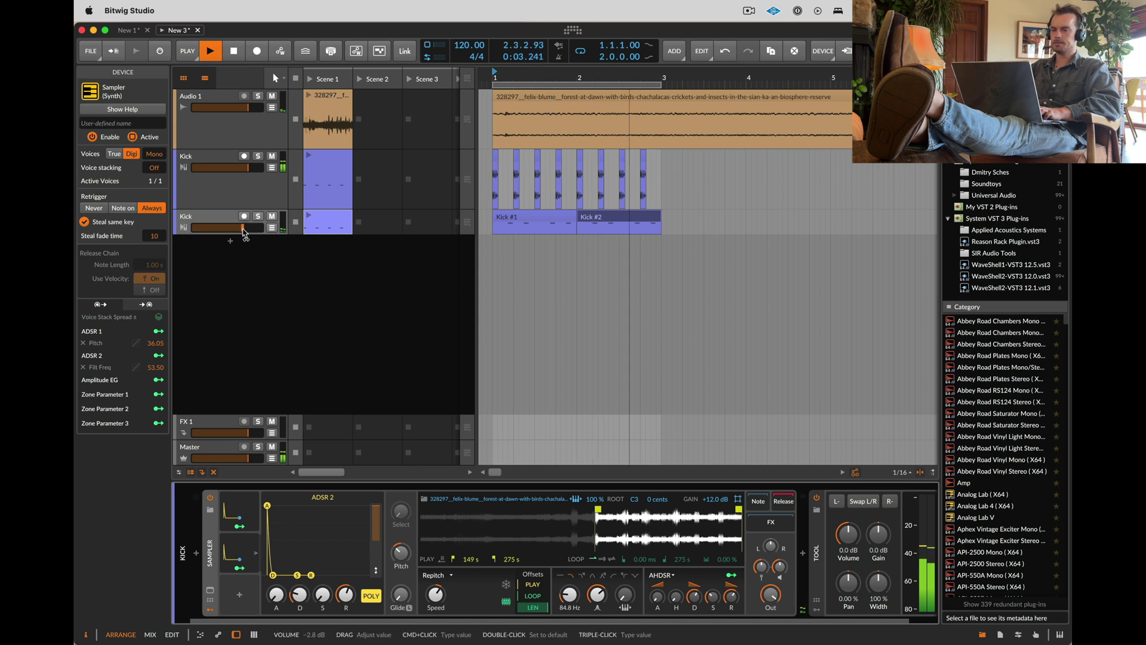
Step: Rename the duplicated Kick track as Tom
double_click(199, 217)
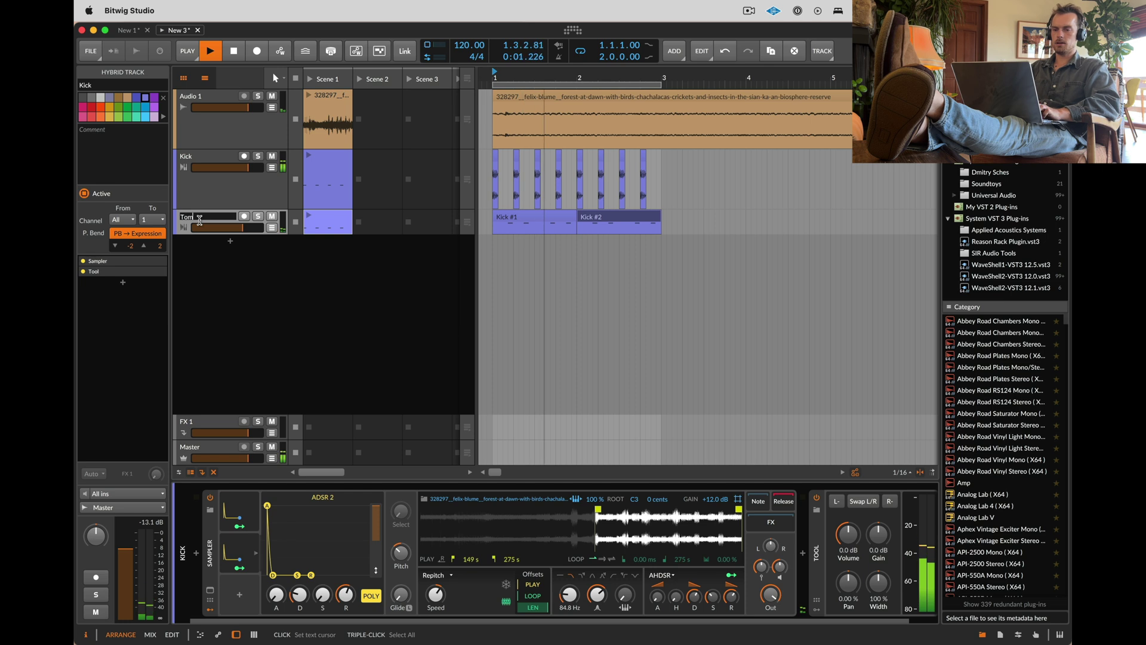
key(Return)
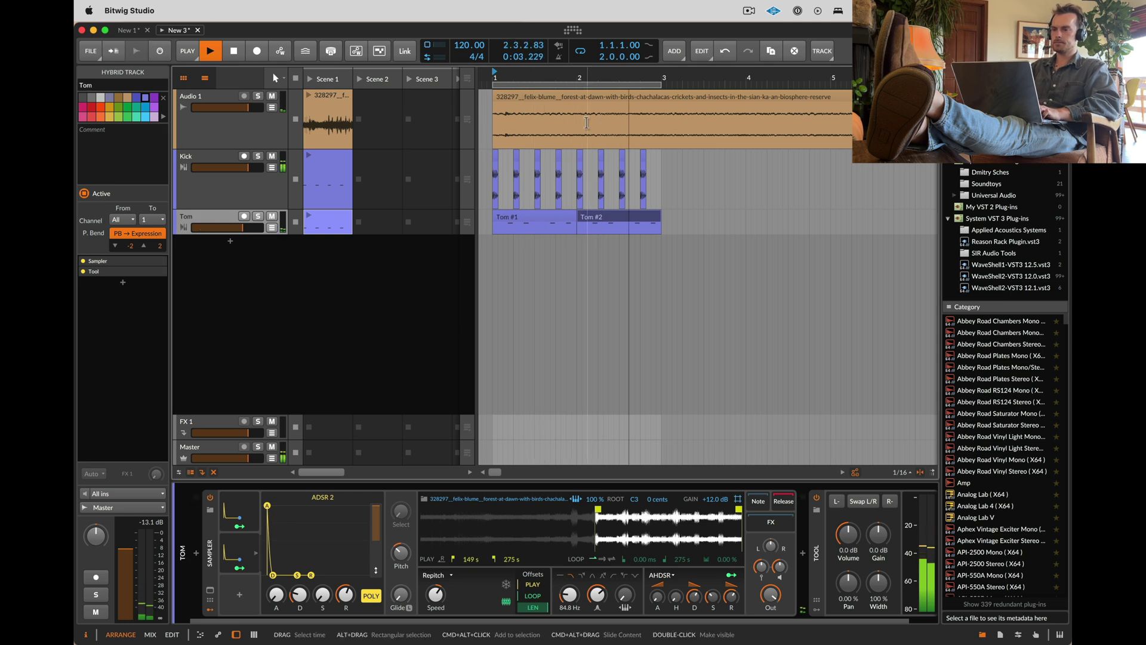
Step: Split the forest recording on Audio 1 from 2.1.4.00 to the end of bar 2 into its own clip
drag(592, 122, 662, 123)
key(super+e)
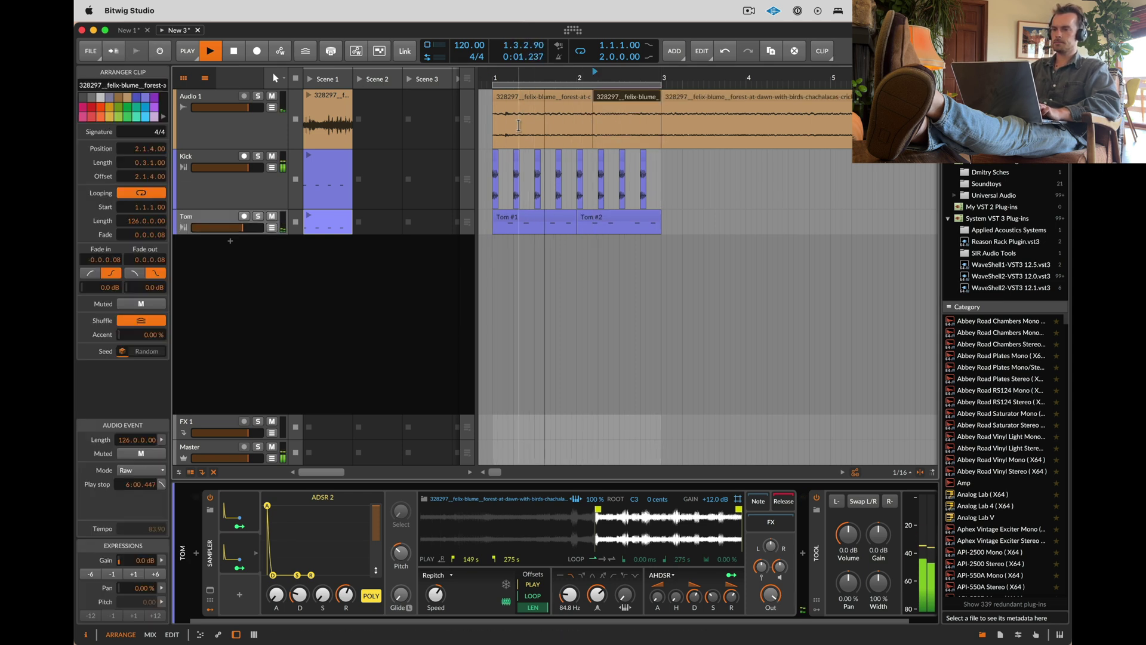
click(504, 125)
click(486, 127)
click(502, 99)
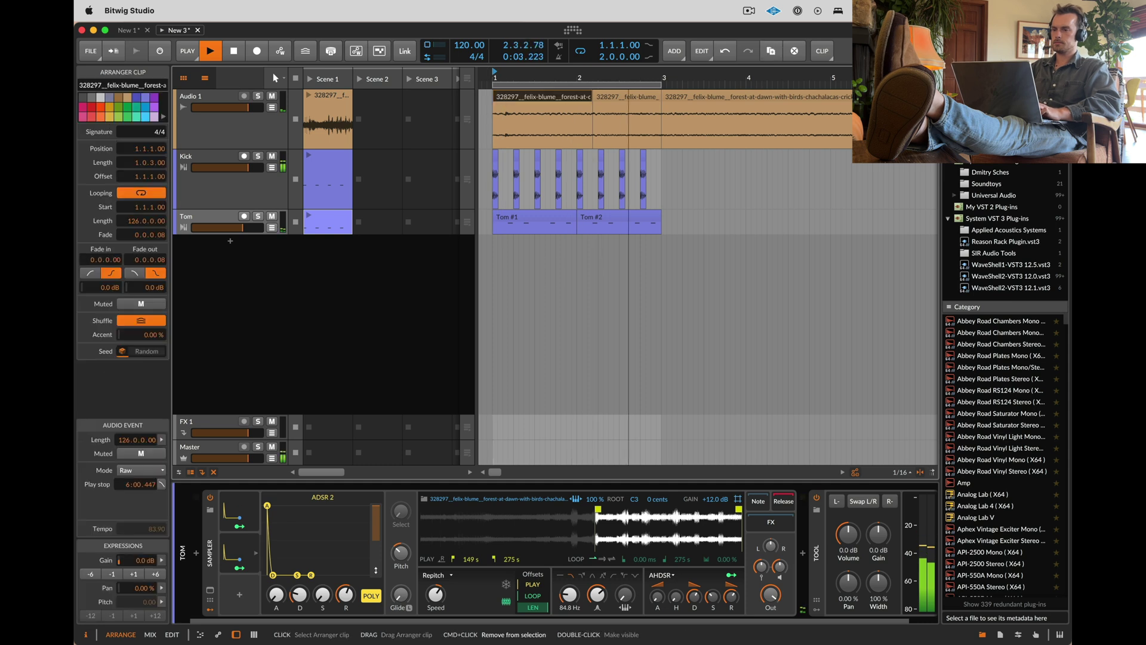
Step: Place the split forest section at 1.1.1.00 on Audio 1, repeat it directly after, and stop playback
drag(627, 99, 678, 104)
key(super+z)
key(super+z)
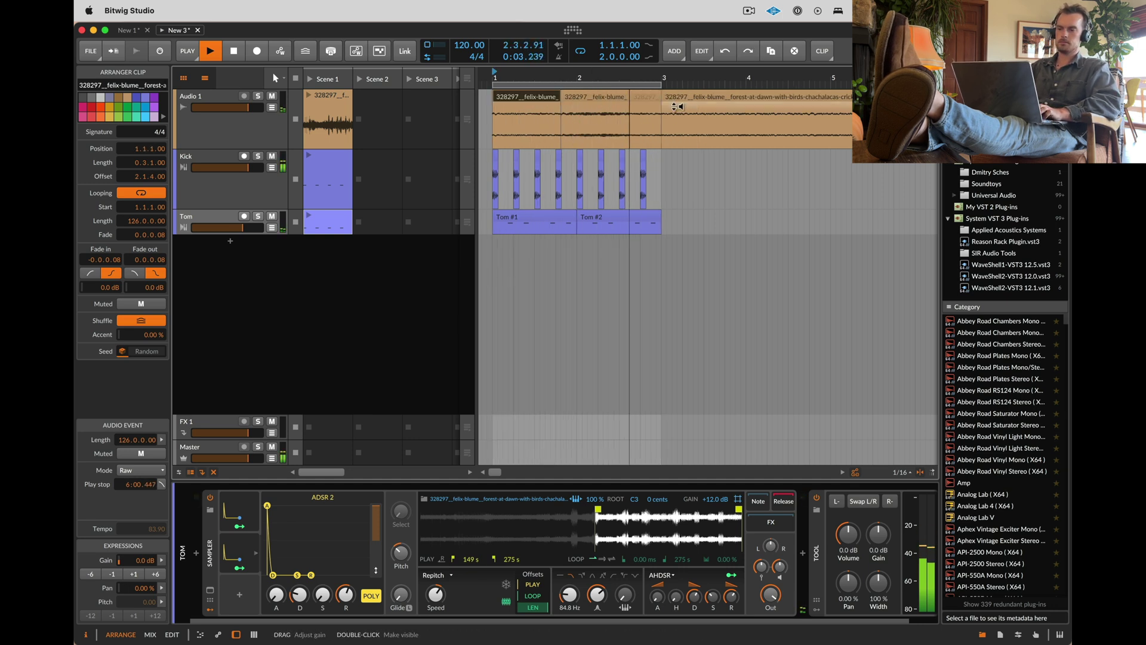
key(space)
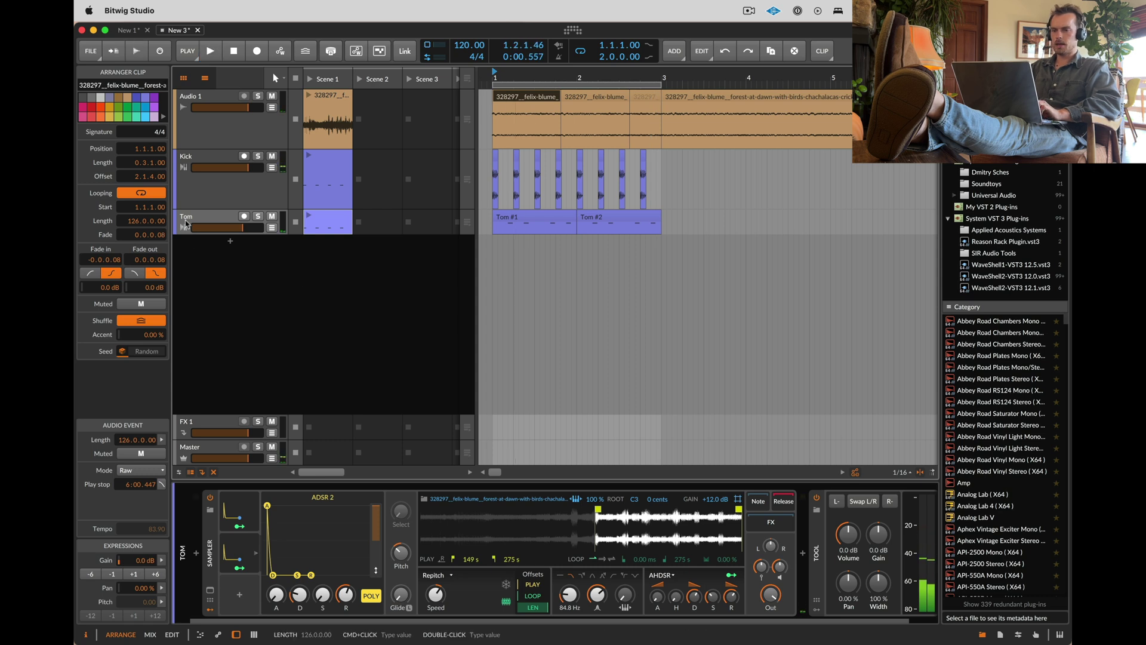
Step: Add an instrument track below Tom, place the kick note clip at bar 1 and duplicate it into bar 2
click(220, 215)
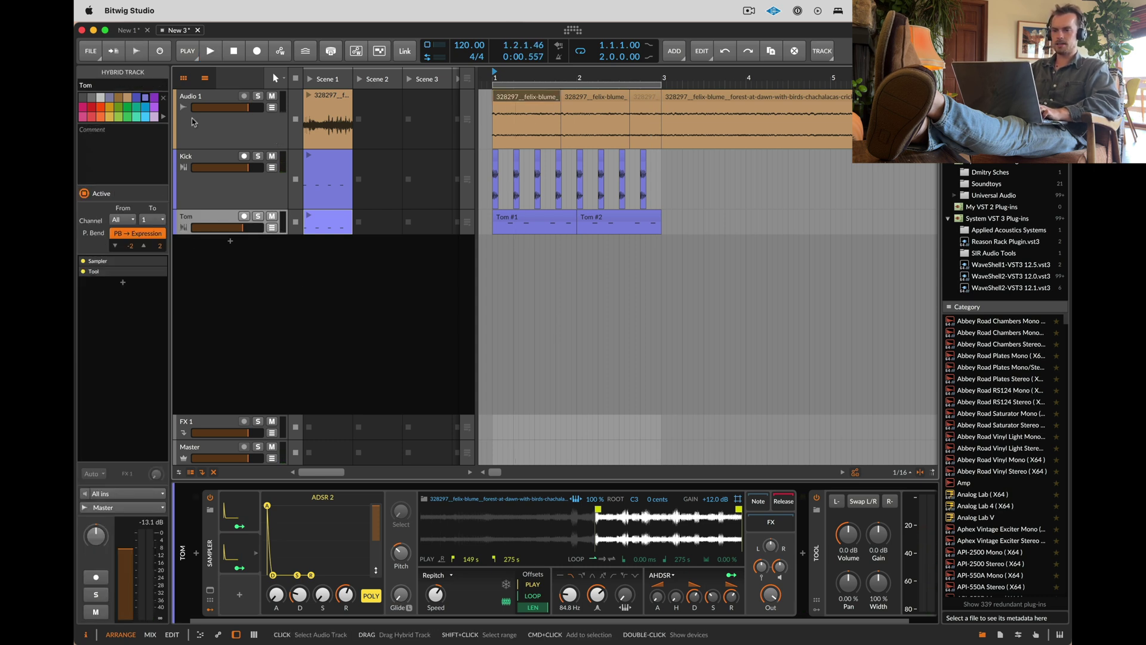
drag(327, 179, 488, 244)
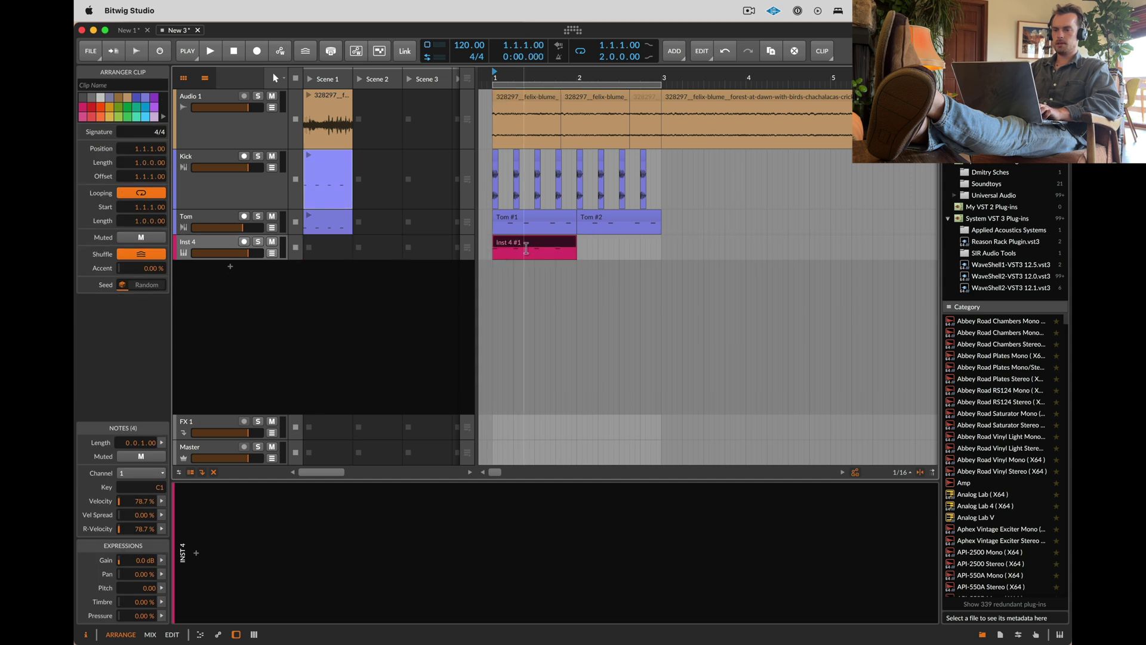
double_click(526, 248)
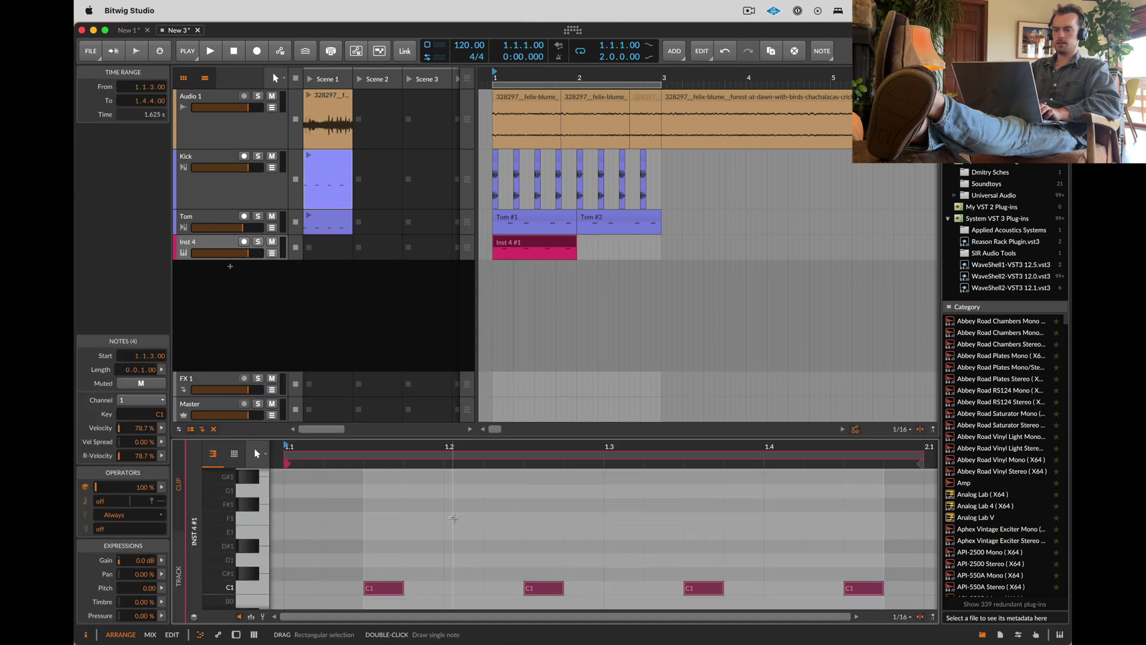
key(space)
click(540, 242)
key(super+d)
key(space)
double_click(220, 241)
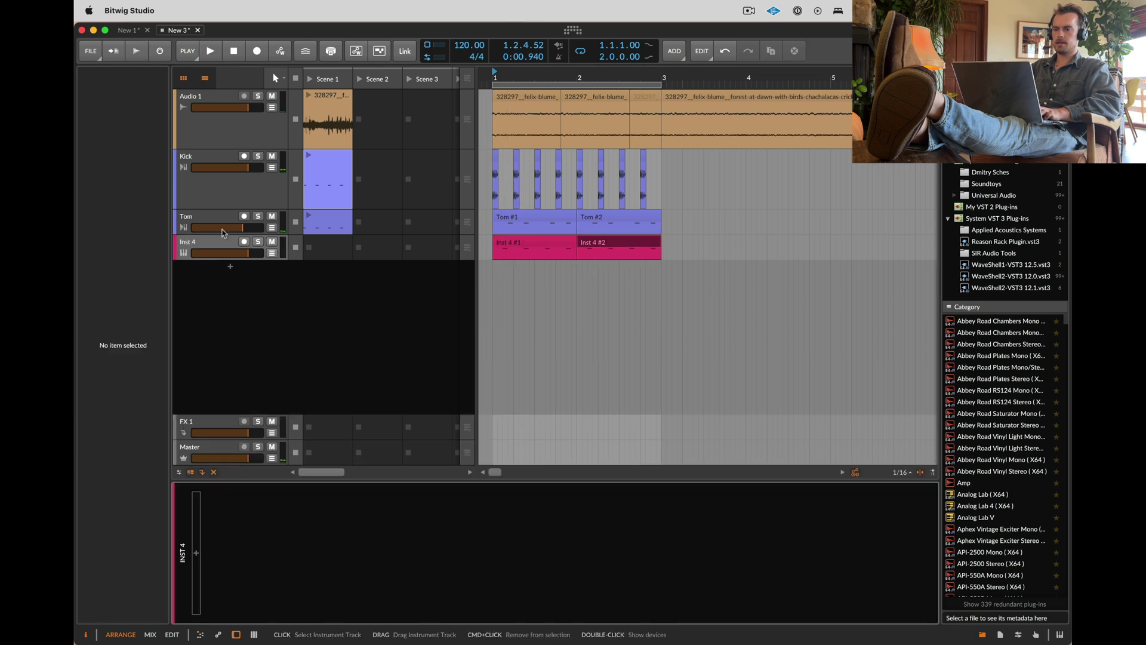
Step: Load the first Audio 1 clip into a Sampler on the new track, with 0% key tracking and play start at 785 ms
click(526, 107)
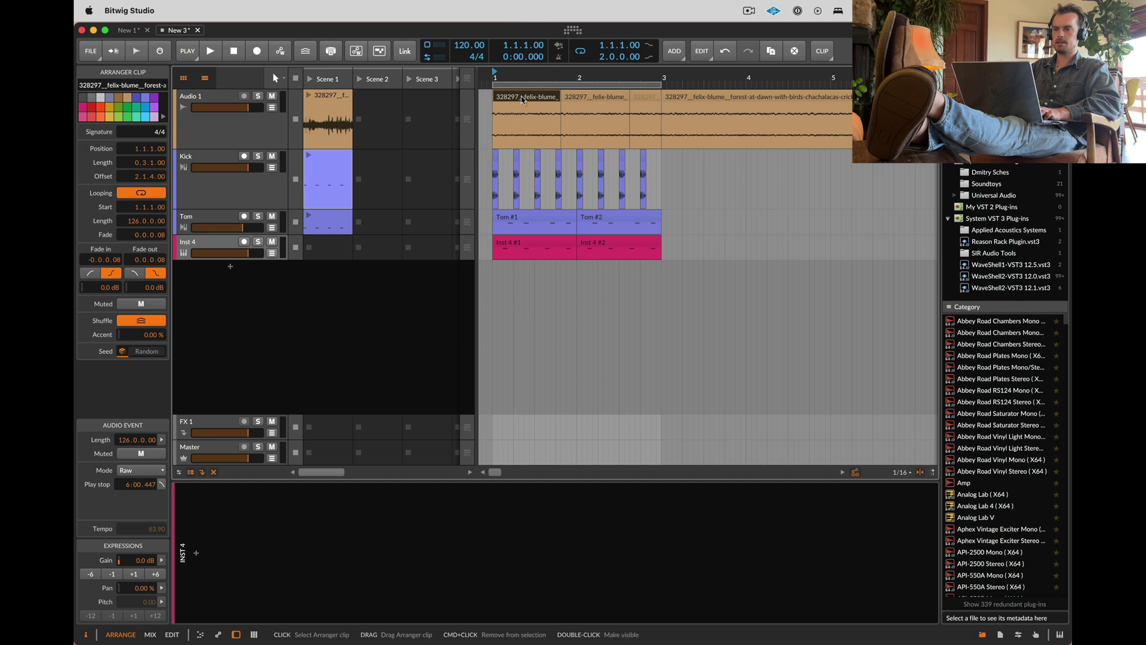
drag(344, 505, 343, 507)
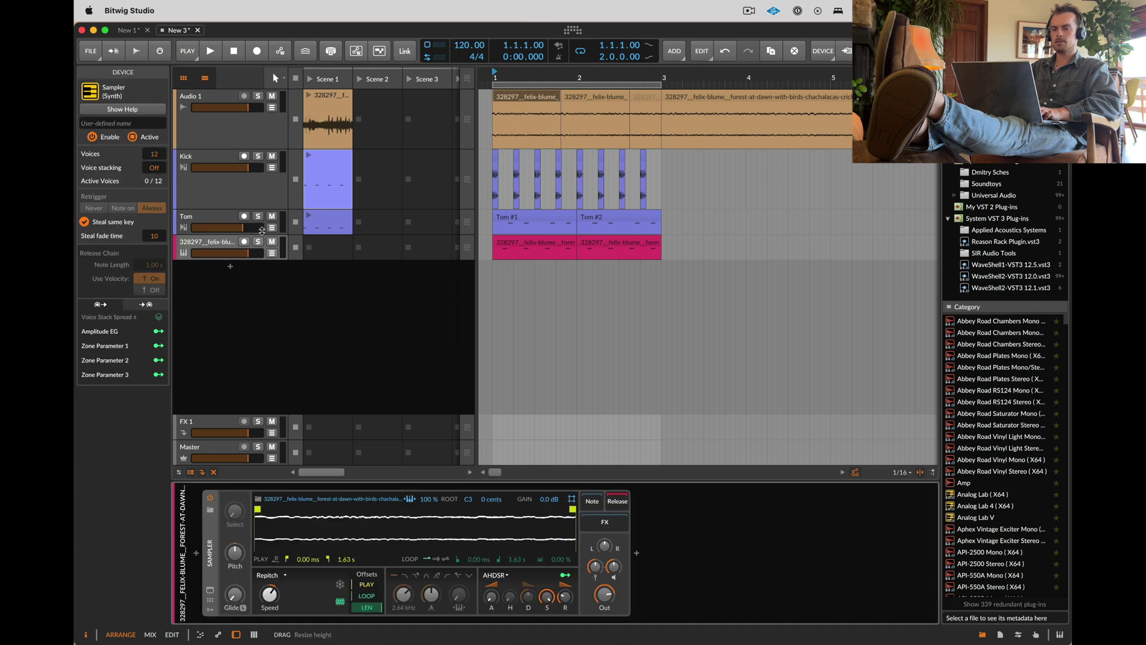
drag(259, 509, 345, 512)
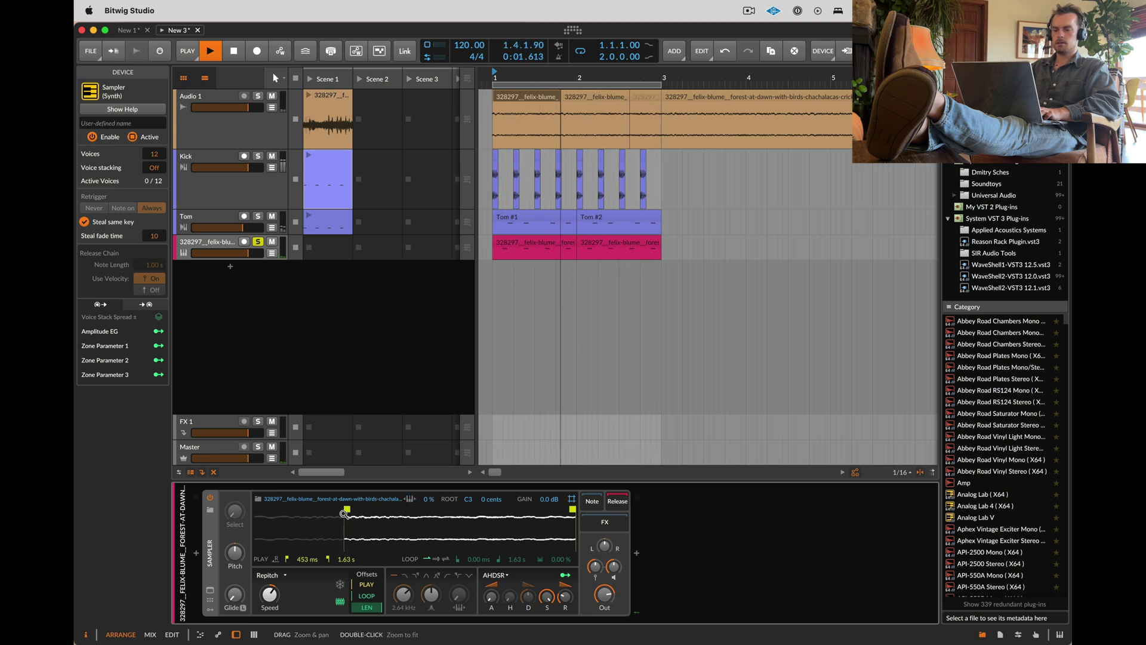
drag(344, 512, 411, 523)
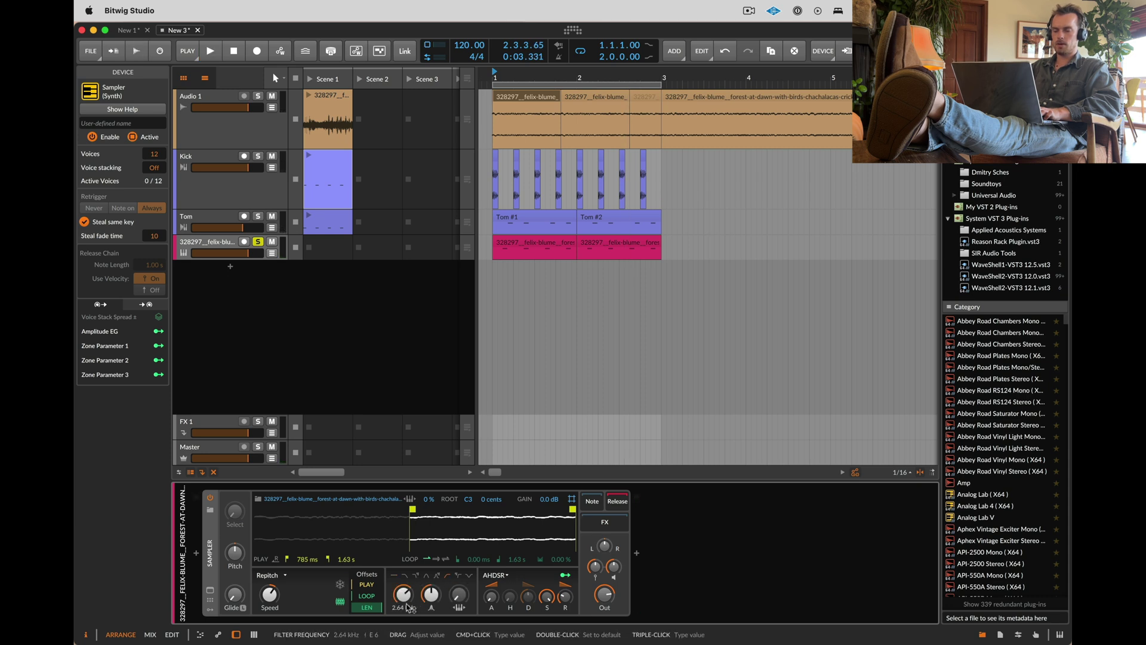
Step: Set the new Sampler's filter to 5.75 kHz and gain to +12.0 dB, adjusting the resonance and amplitude envelope decay during playback
key(space)
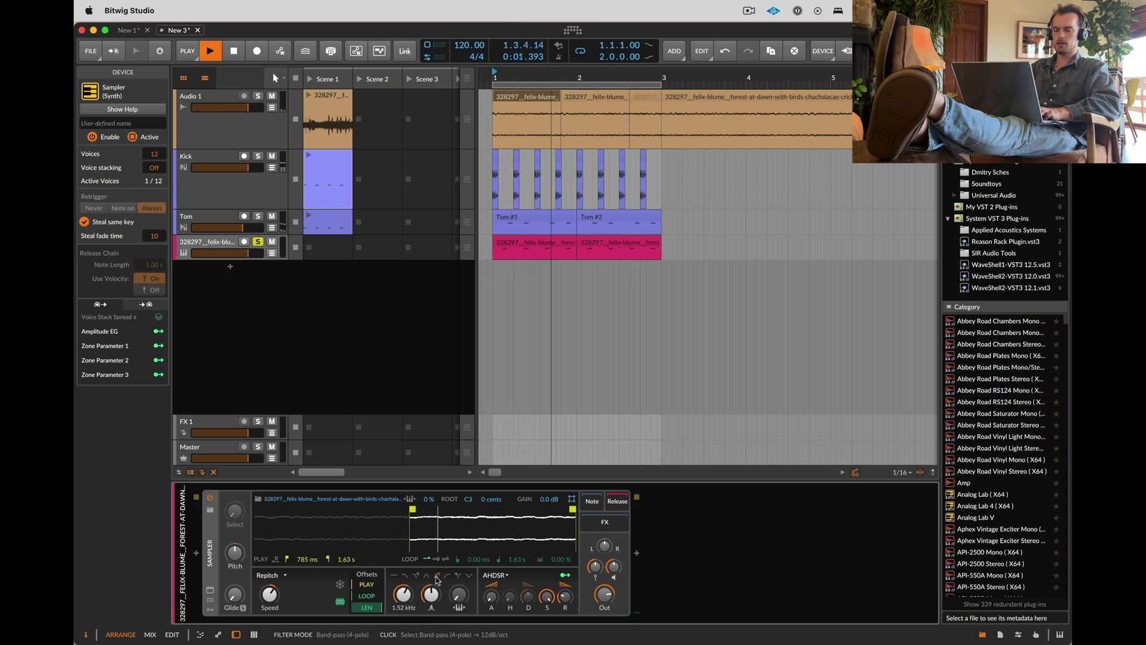
drag(403, 598, 403, 567)
drag(431, 596, 431, 588)
drag(549, 499, 548, 451)
drag(529, 596, 528, 591)
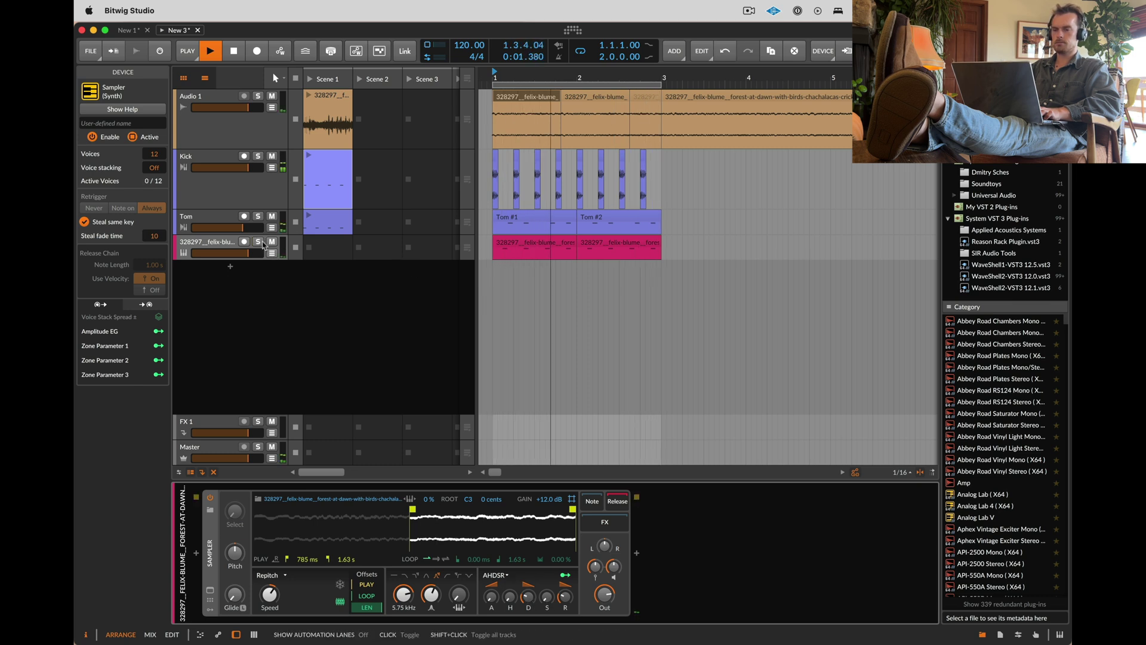
Step: Try a higher volume on the new forest Sampler track, undo the change, and stop playback
drag(249, 253, 253, 254)
key(super+z)
key(space)
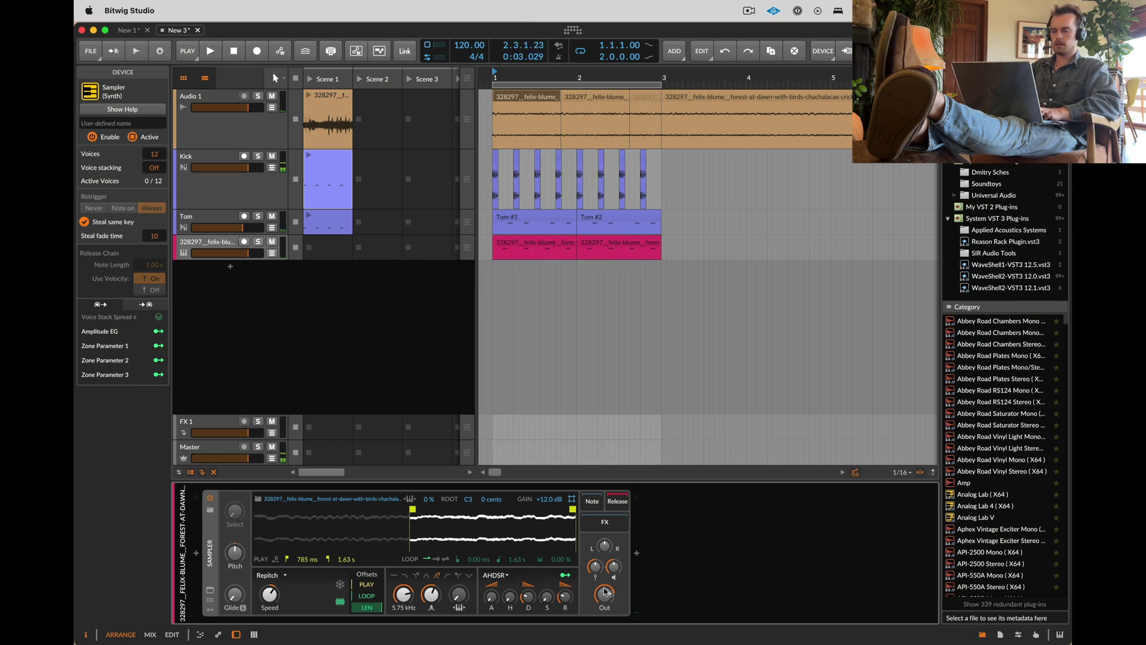
Step: With the loop playing, add a Tool device after the forest Sampler at +9.0 dB volume and lower Audio 1's track volume
key(space)
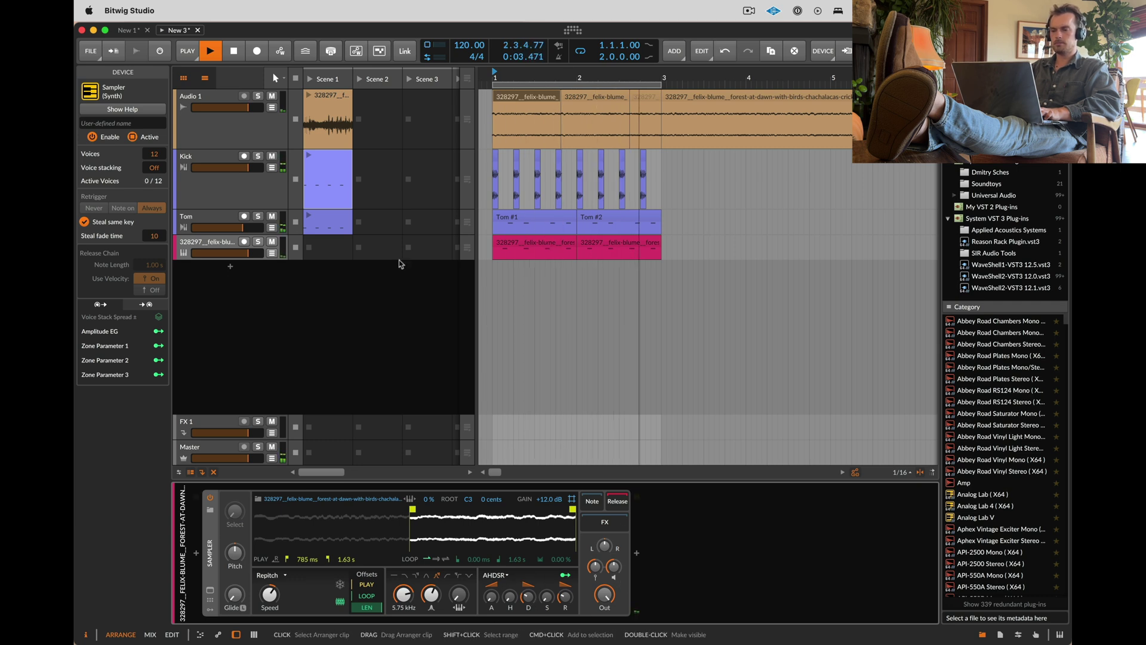
click(636, 554)
text(tool)
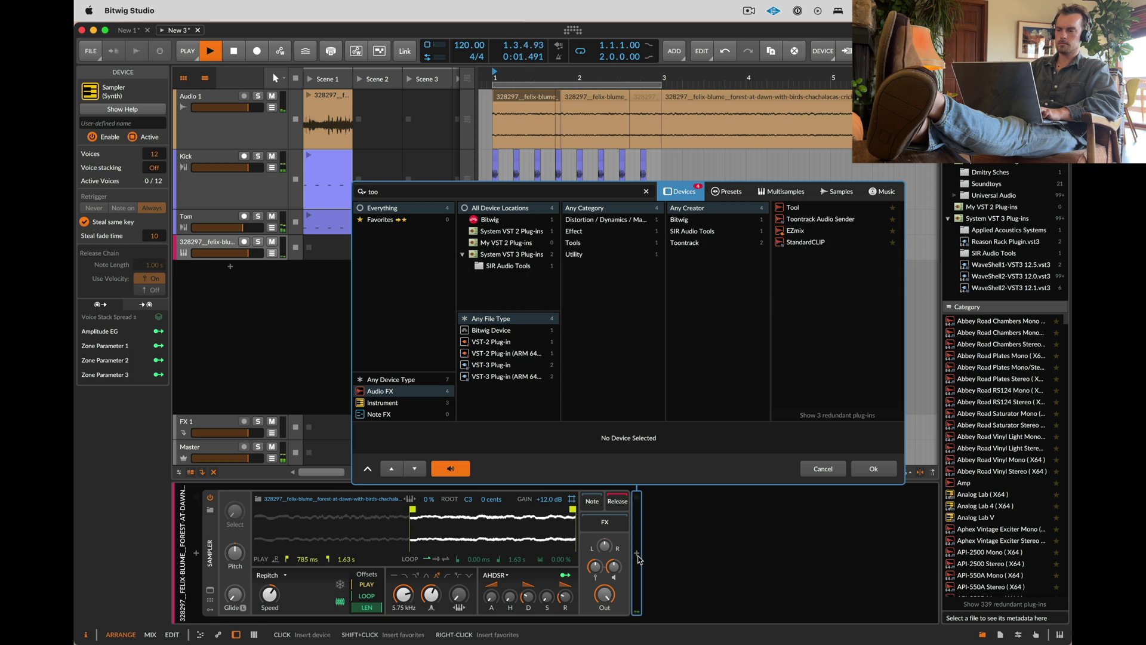
key(Return)
drag(682, 534, 681, 533)
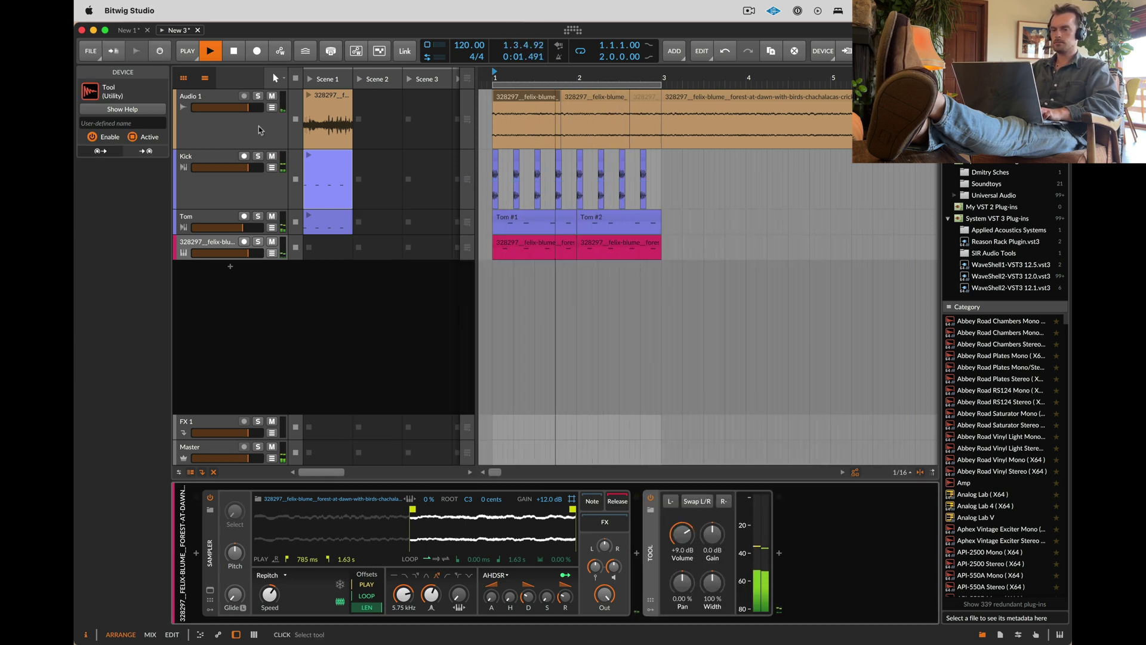
drag(248, 107, 238, 108)
Step: Adjust the Tom Sampler's filter resonance and amplitude envelope decay curve while the loop plays
click(209, 217)
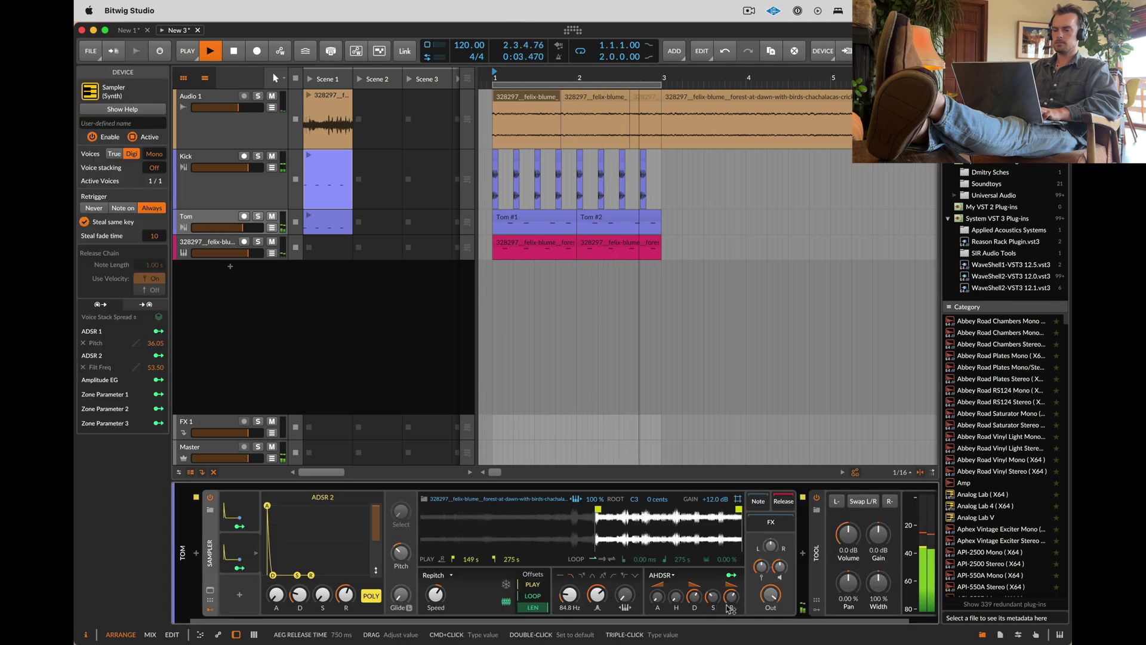
drag(597, 595, 597, 595)
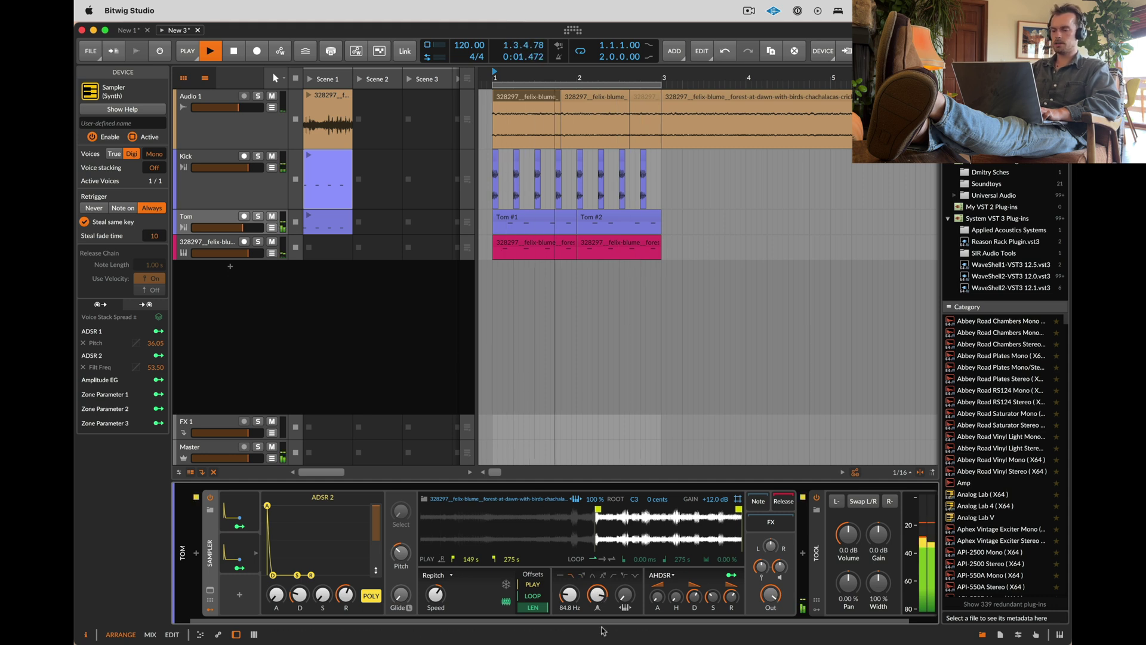
drag(694, 585, 693, 586)
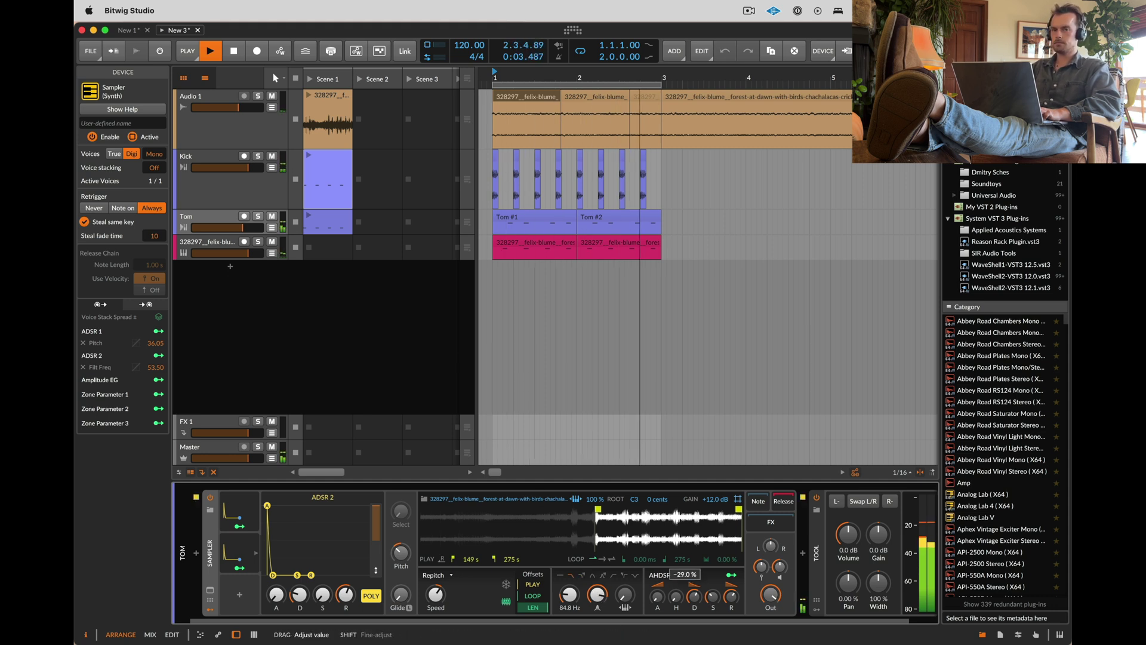
drag(694, 585, 694, 585)
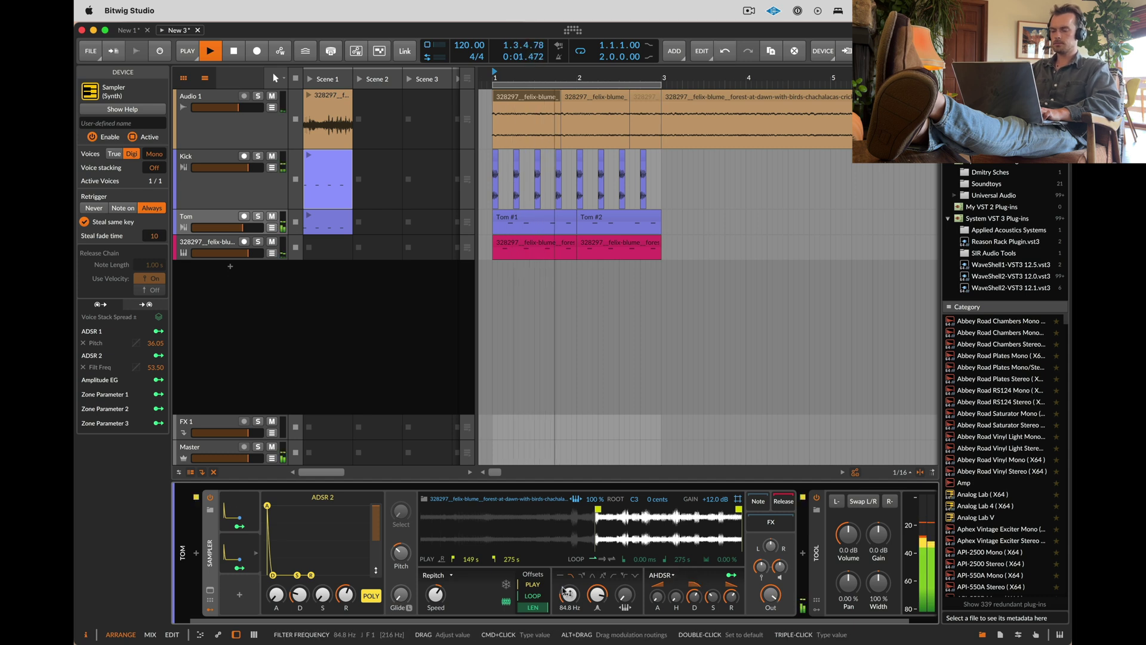
Step: Switch the Tom Sampler's ADSR 1 pitch modulation off and back on for comparison, and adjust its amount
right_click(241, 512)
click(263, 528)
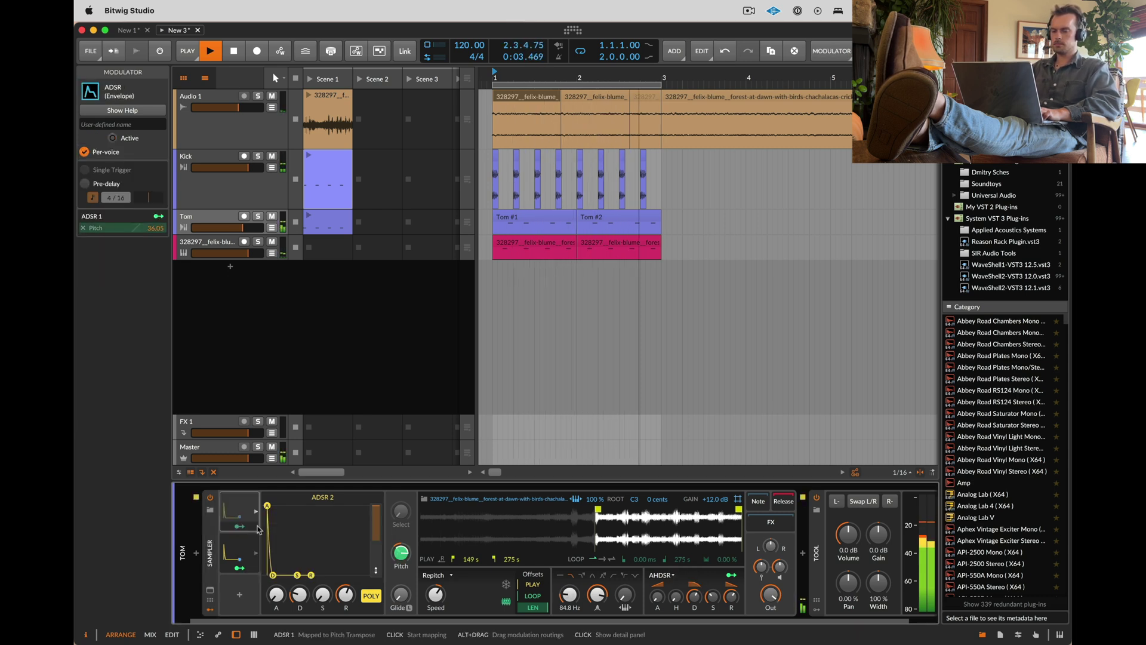
right_click(229, 508)
click(210, 545)
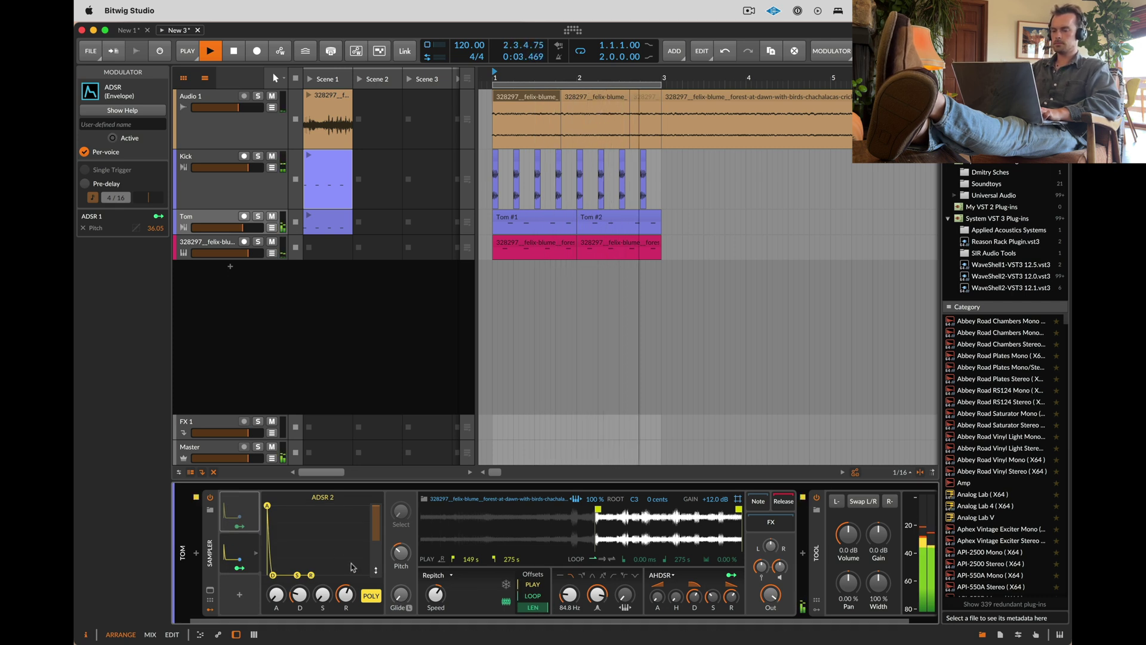
right_click(236, 515)
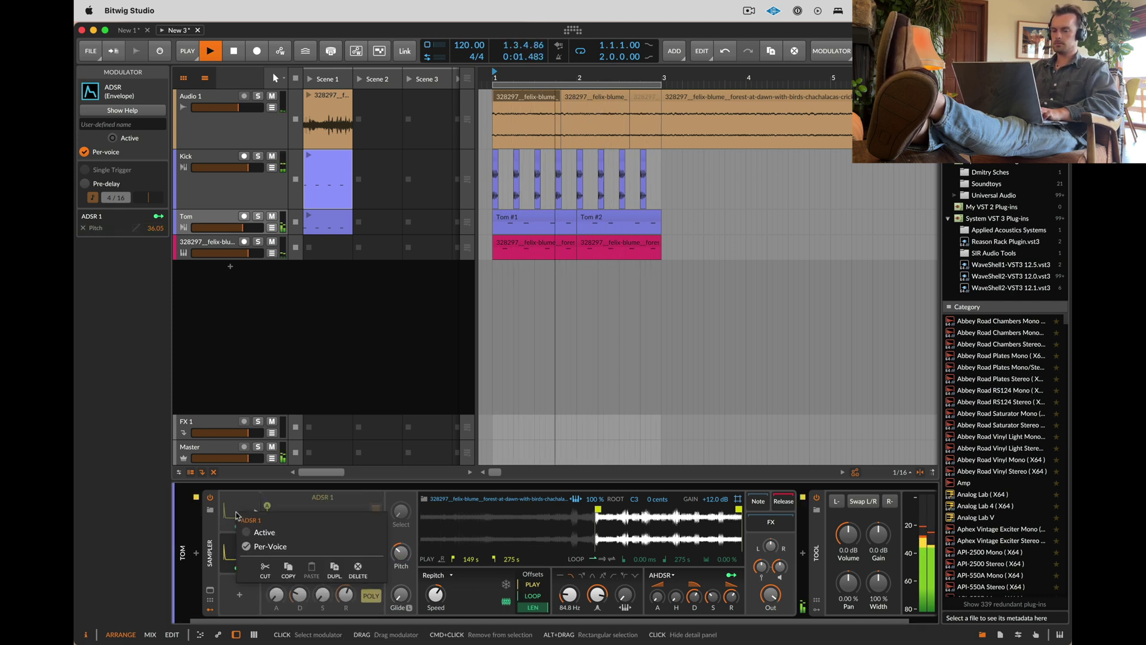
click(263, 532)
drag(371, 533, 371, 541)
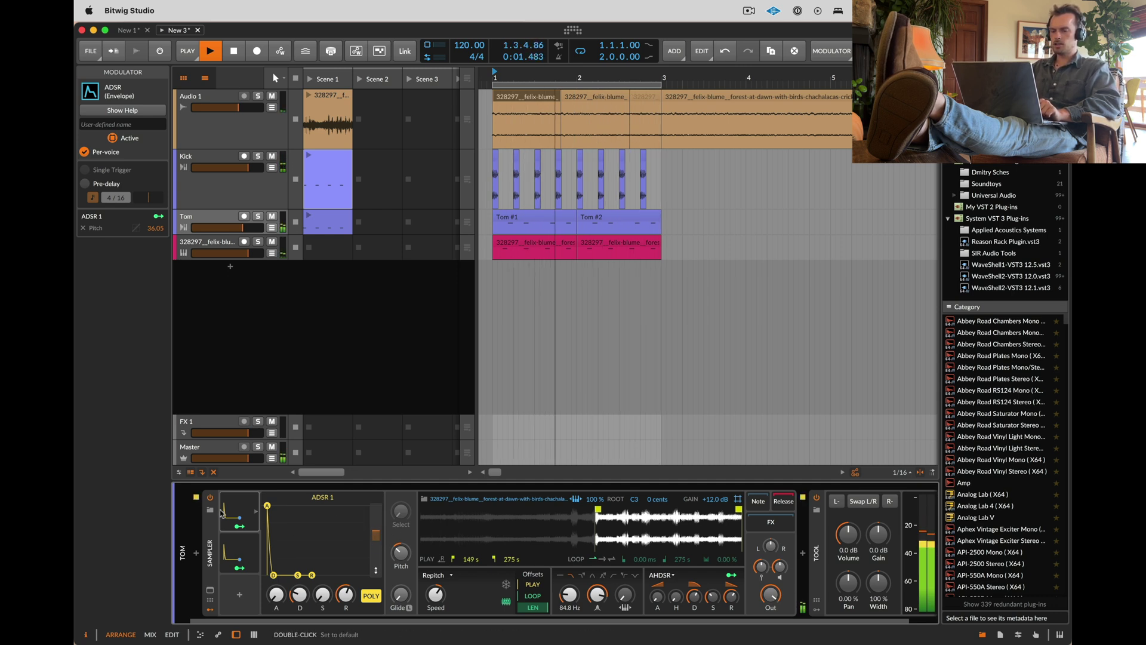
click(244, 548)
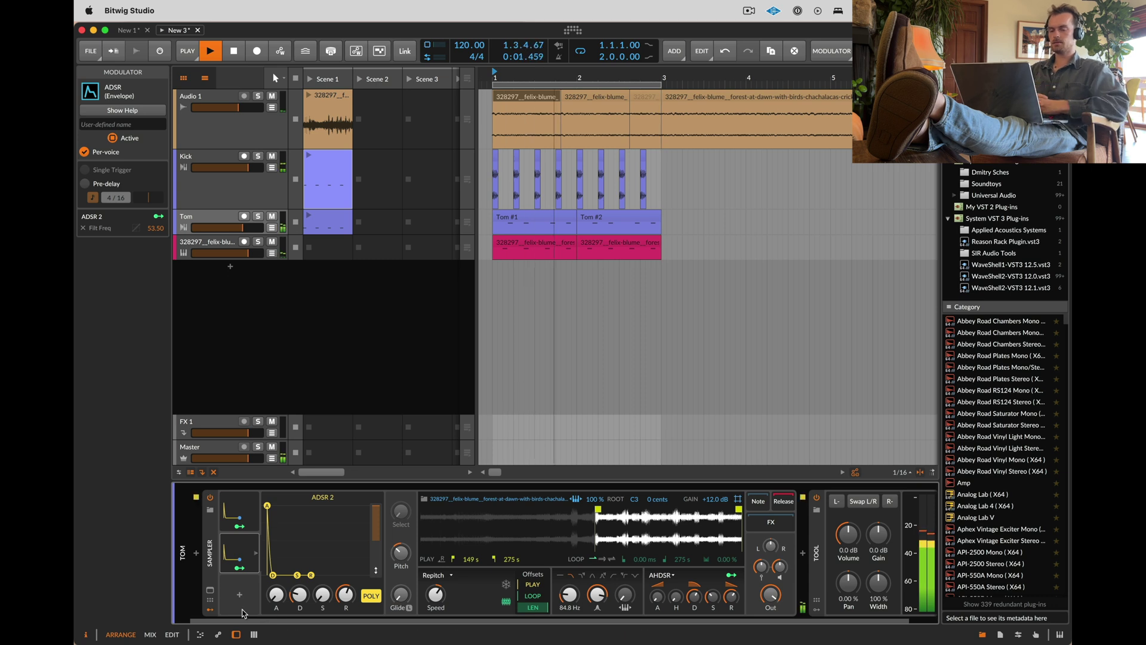
Step: Duplicate the Tom track and stop playback
click(200, 231)
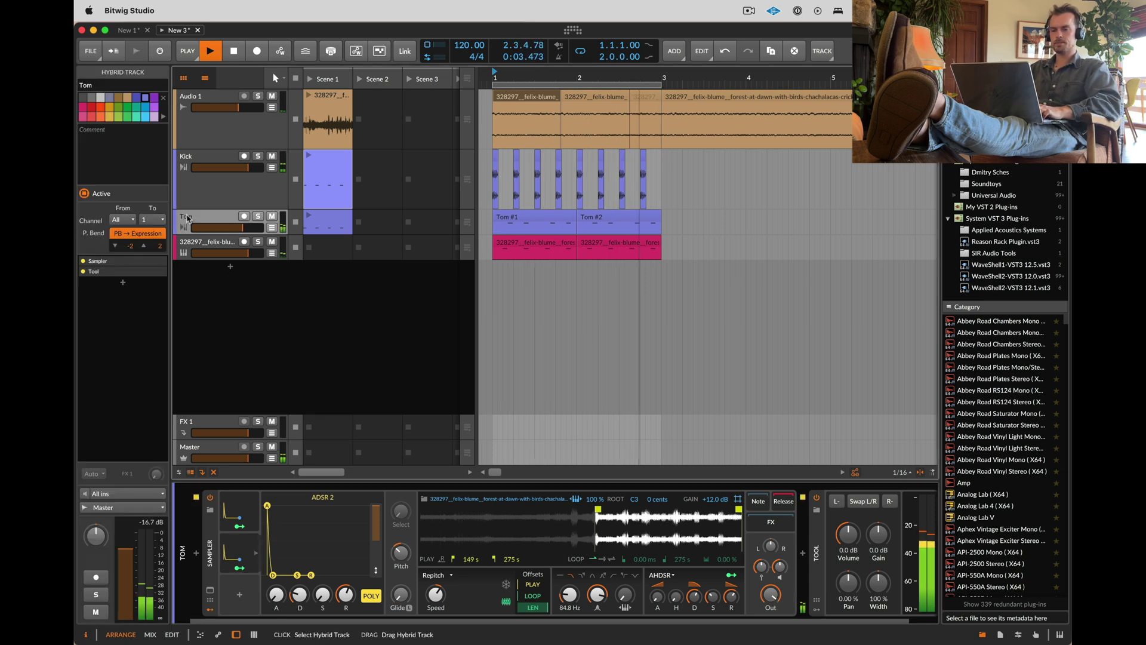
key(super+d)
key(space)
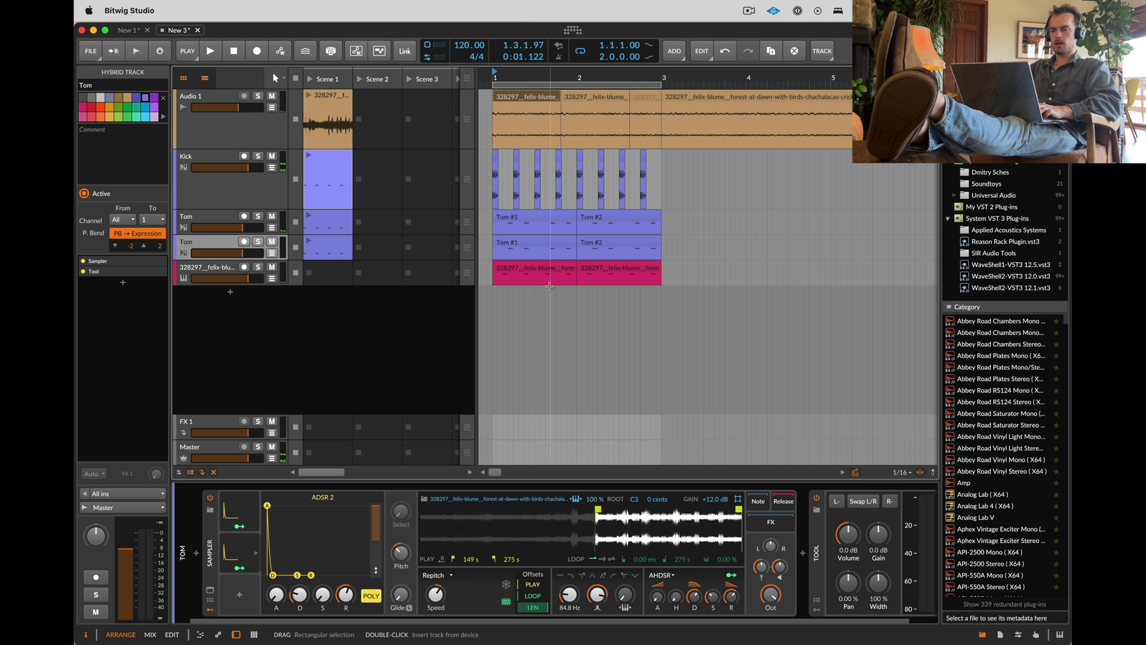
Step: Shift all C1 notes in the duplicate Tom's first clip one sixteenth earlier and duplicate that clip into bar 2
click(521, 239)
double_click(523, 242)
key(super+a)
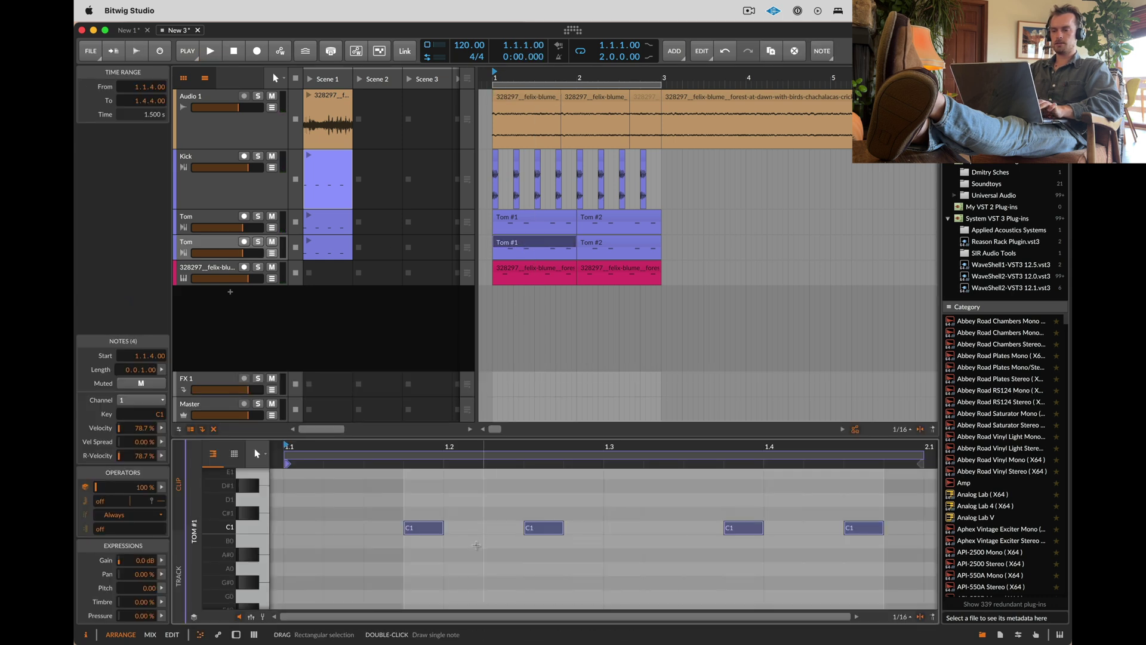
key(Left)
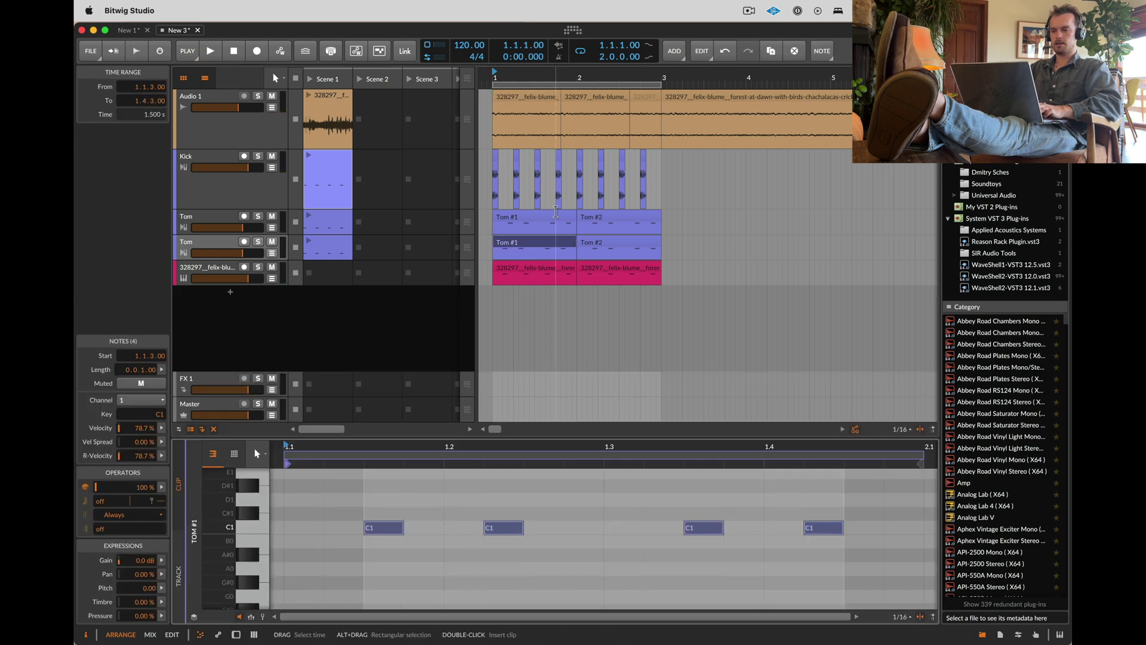
click(532, 225)
click(529, 244)
key(super+d)
Step: Raise the duplicate Tom Sampler's pitch during playback, and try different amplitude decay and ADSR 2 amount settings
double_click(221, 243)
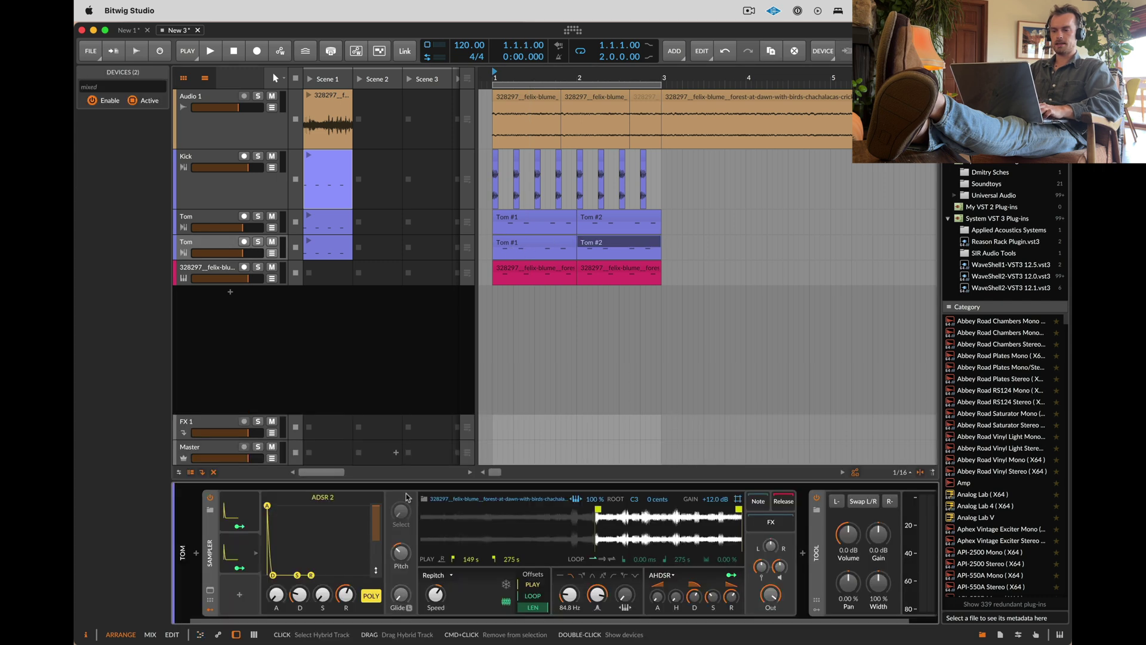
key(space)
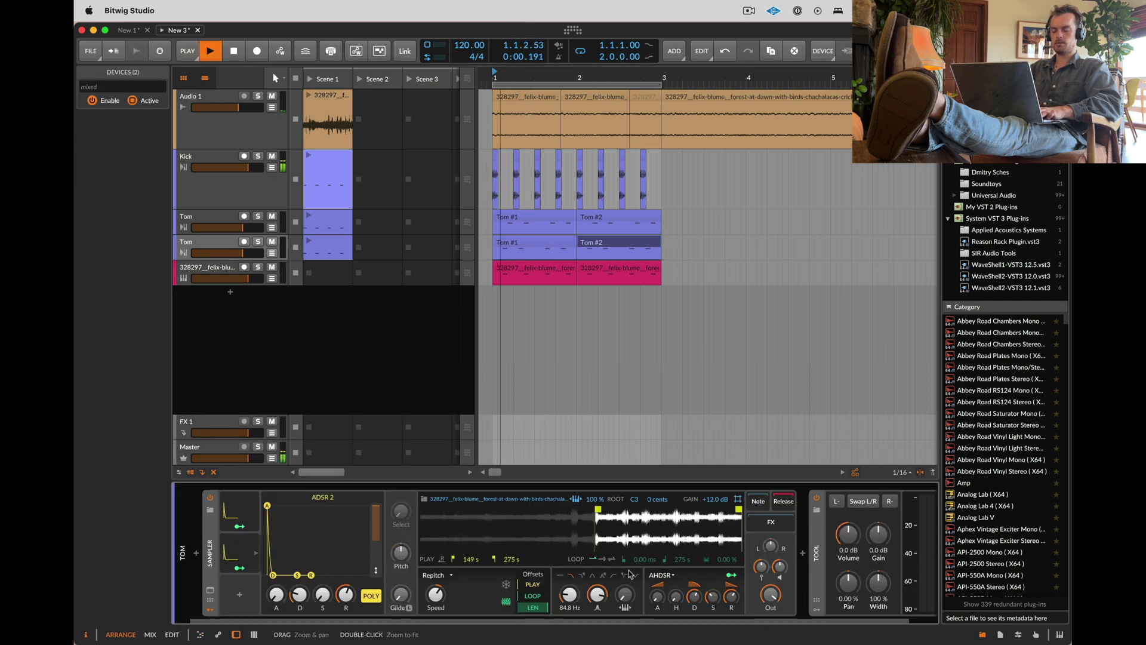
drag(693, 597, 693, 596)
click(238, 505)
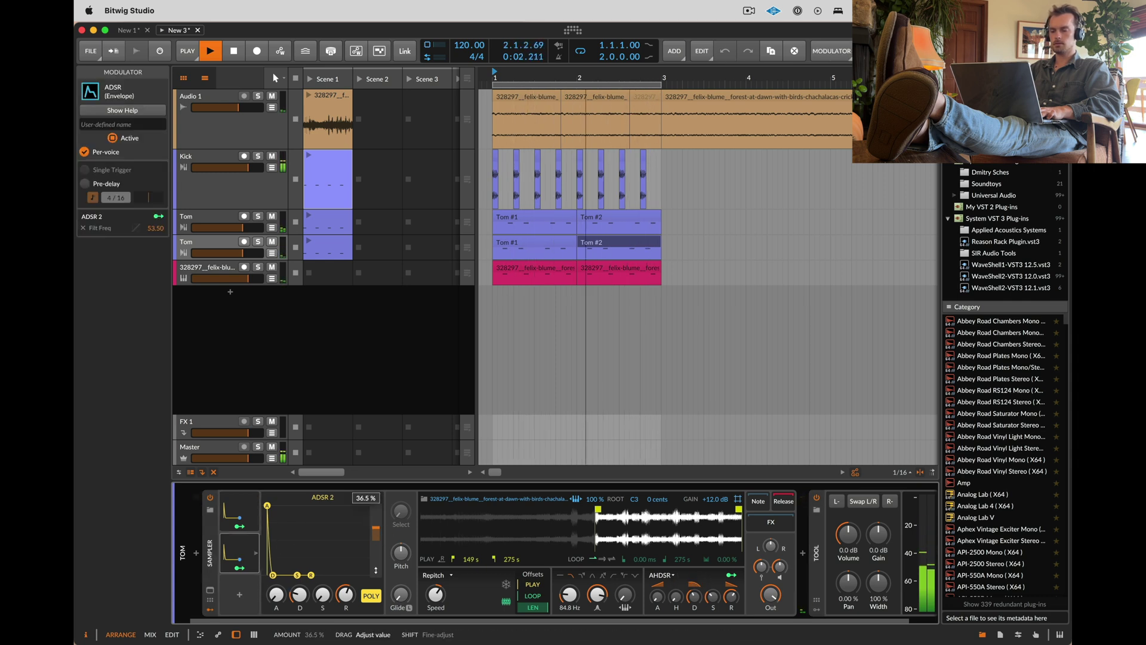
drag(376, 527, 375, 505)
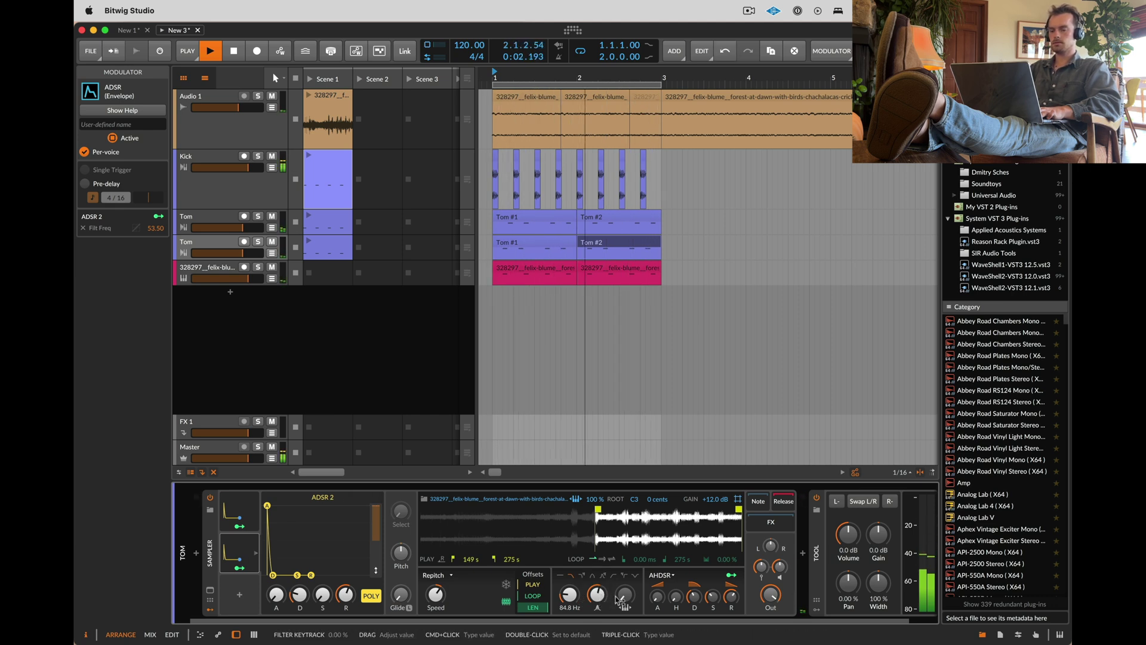
Step: Raise the duplicate Tom Sampler's filter keytracking, set its filter frequency to 262 Hz and slightly reduce its output level
drag(619, 598, 619, 553)
drag(574, 599, 597, 585)
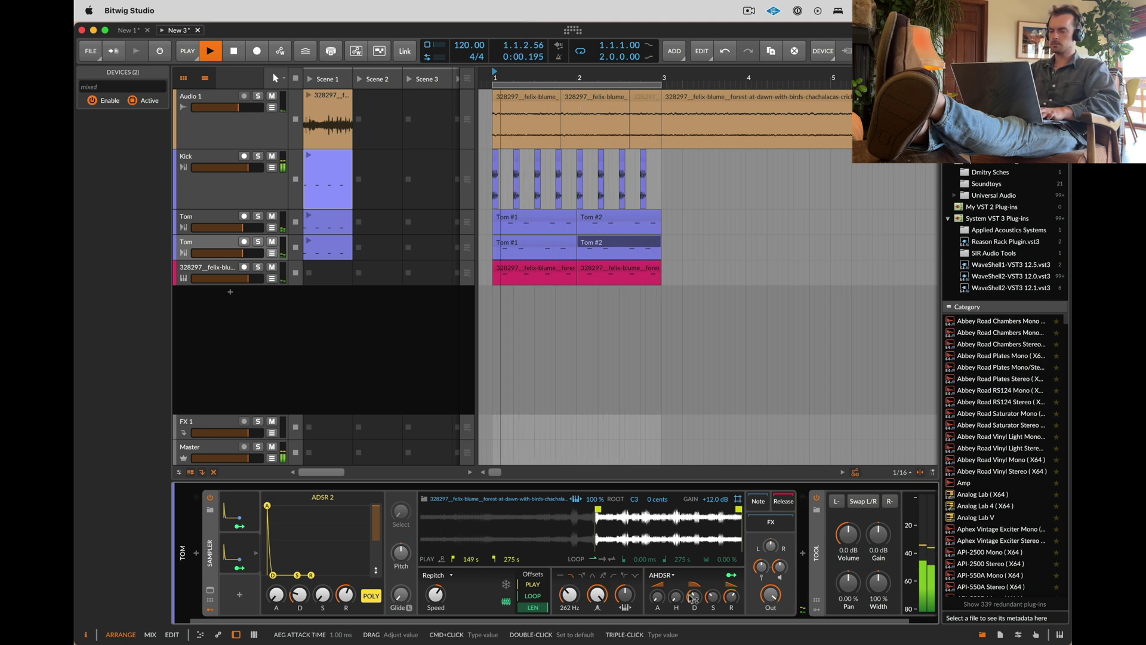
drag(771, 594, 773, 601)
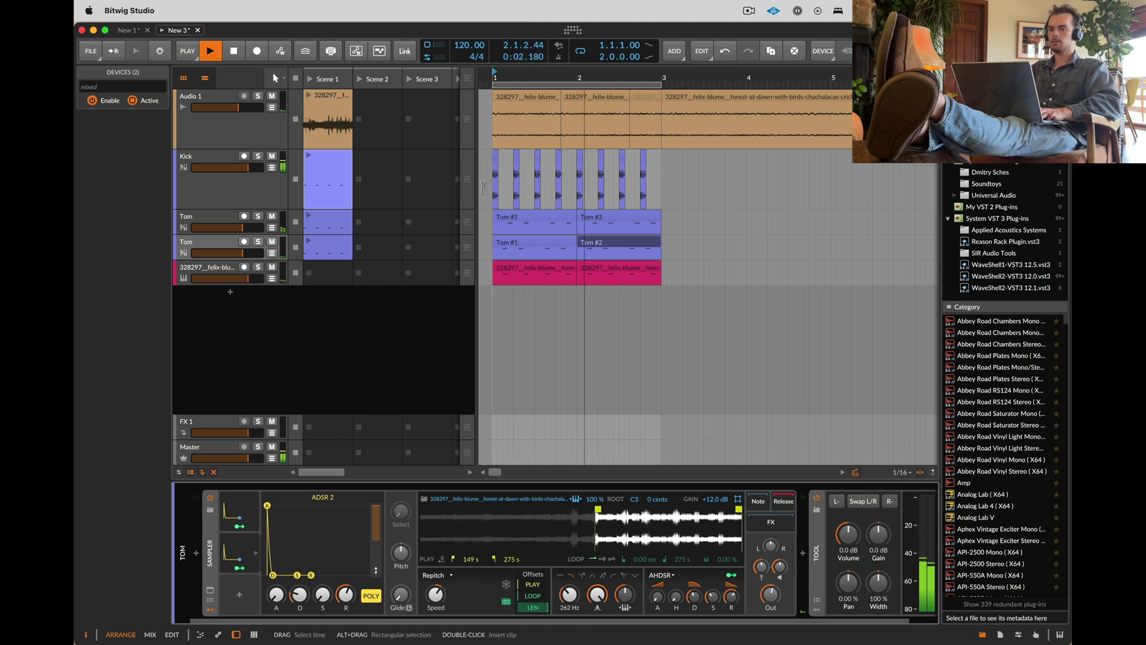
Step: Audition the loop with the Kick briefly muted, and lower the second Tom track's volume
key(super+m)
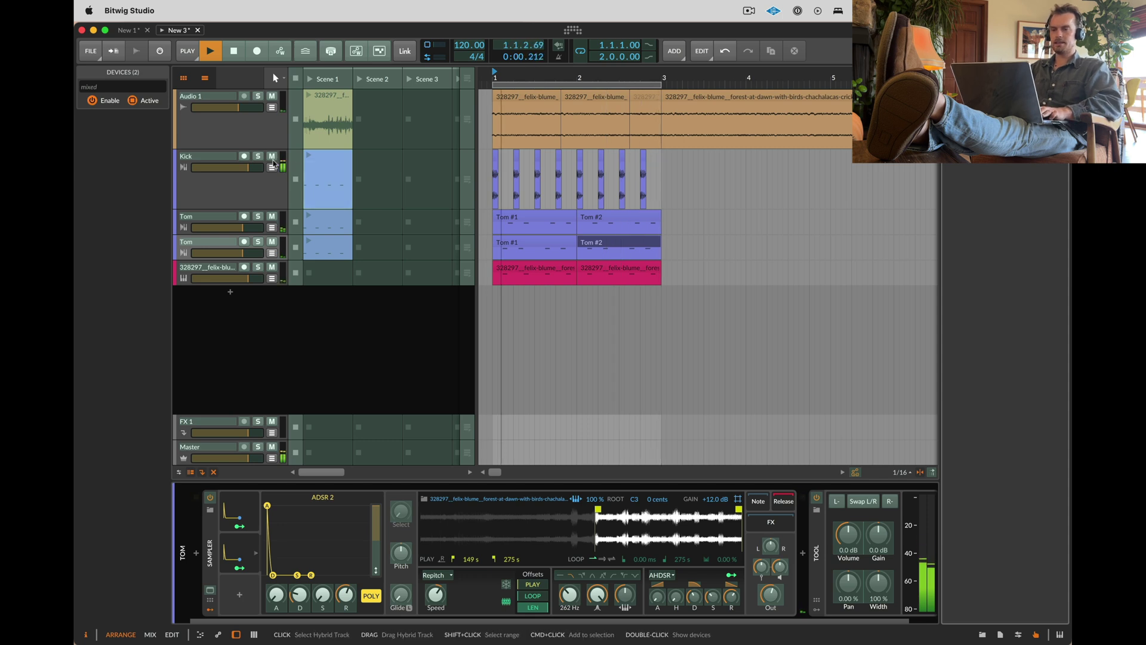
key(super+m)
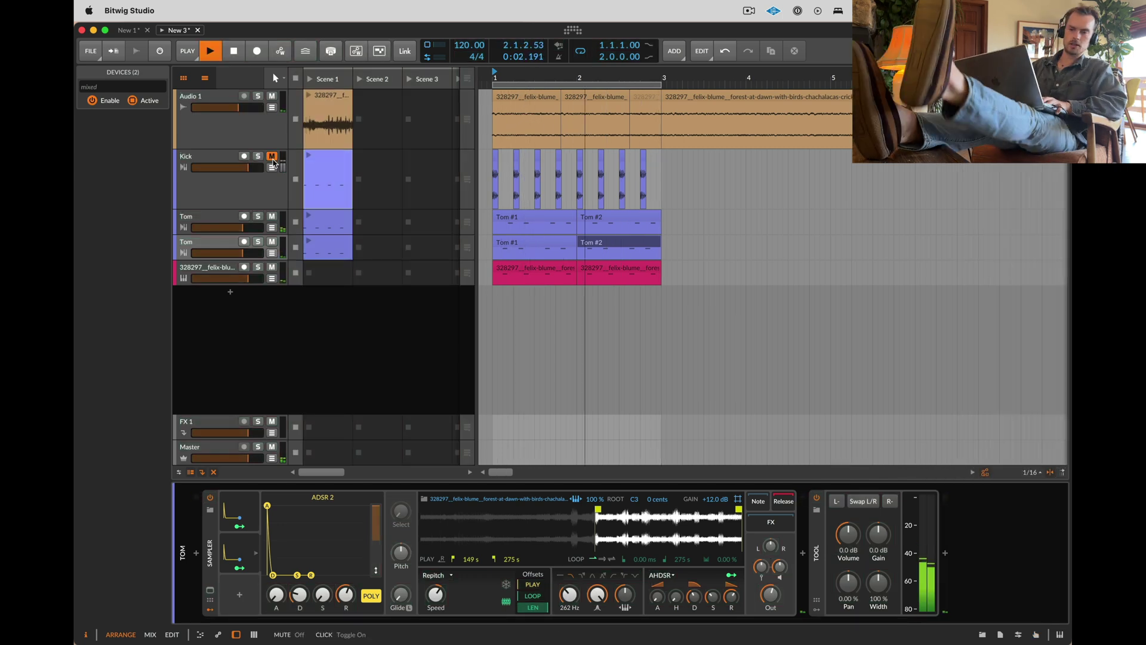
click(273, 159)
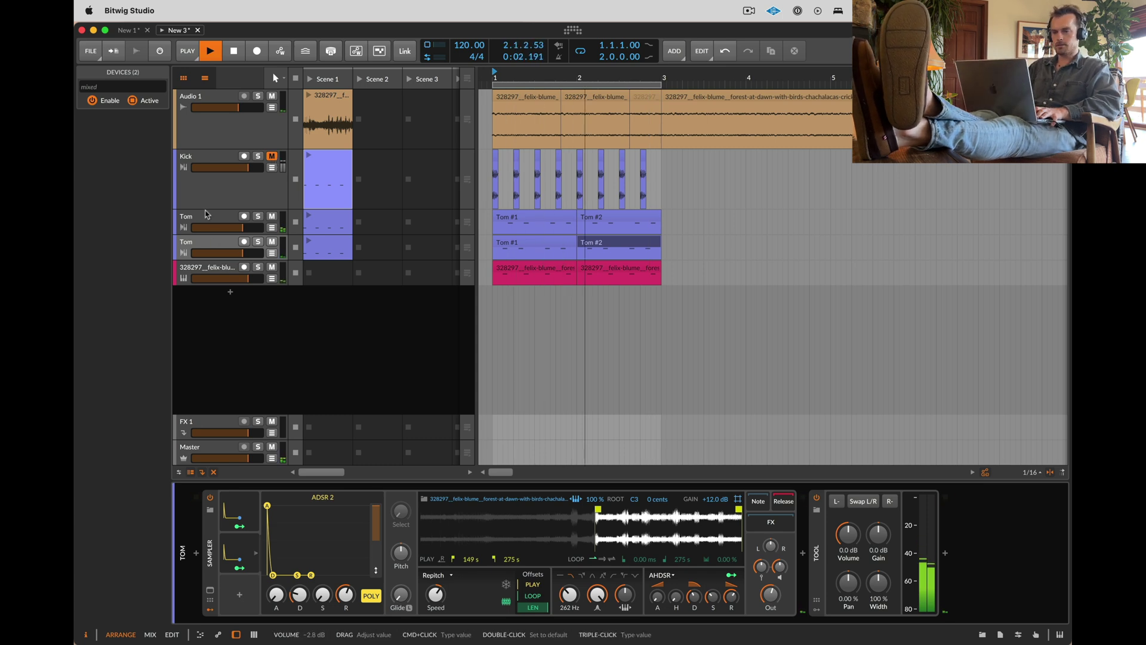
Step: Duplicate the second Tom track to make a third Tom track, and stop playback
click(198, 241)
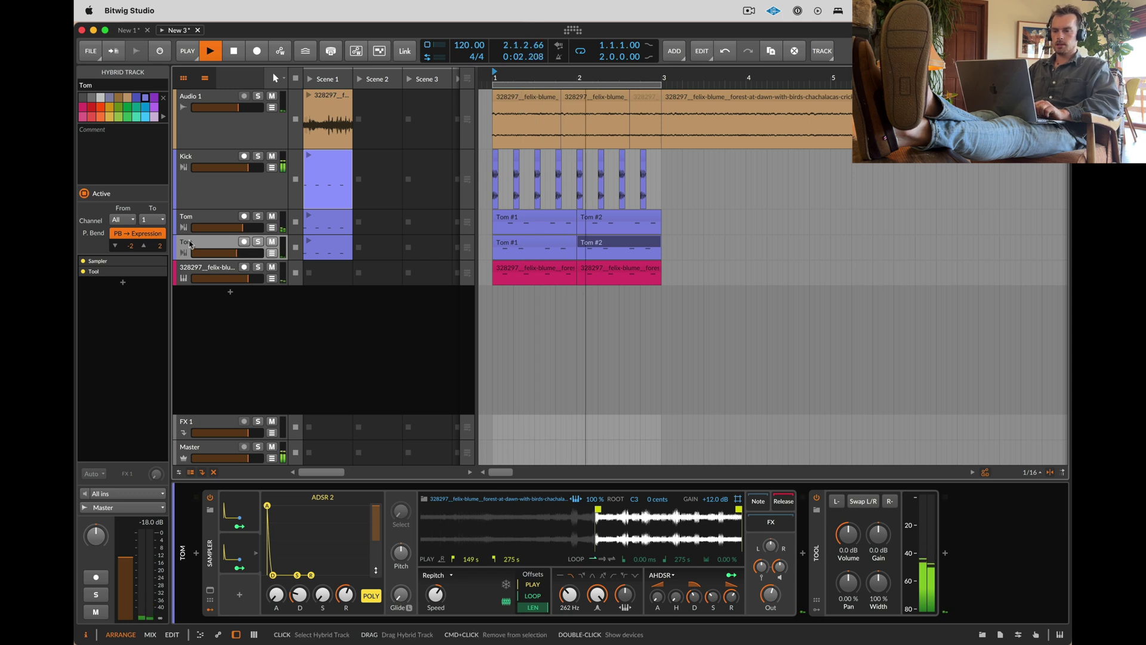
key(super+d)
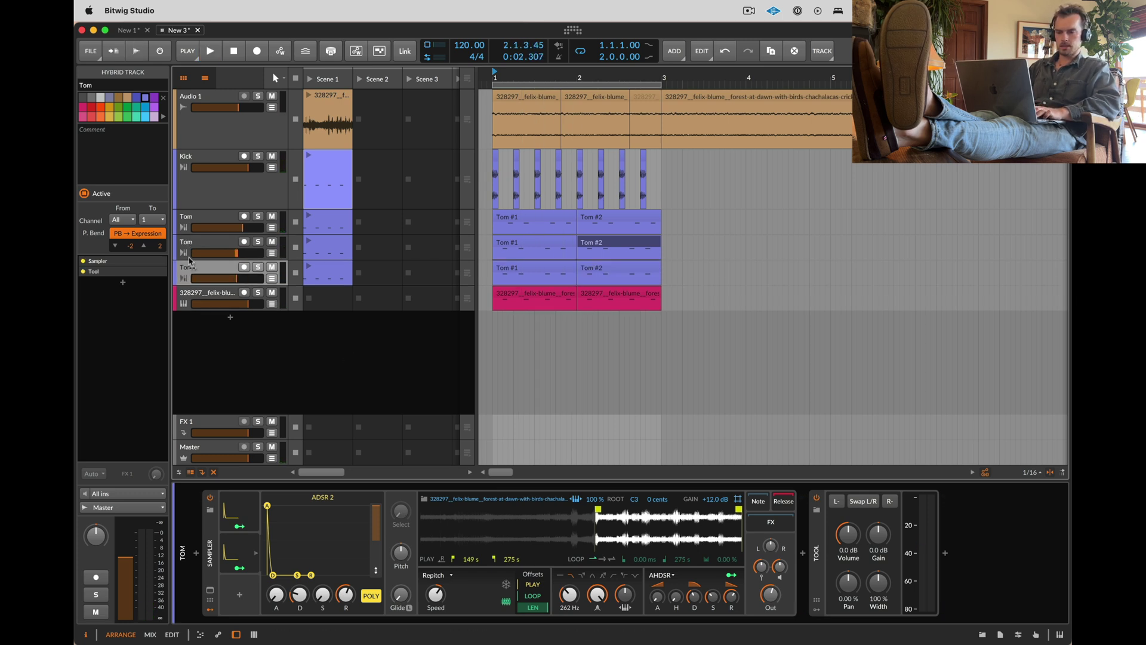
key(space)
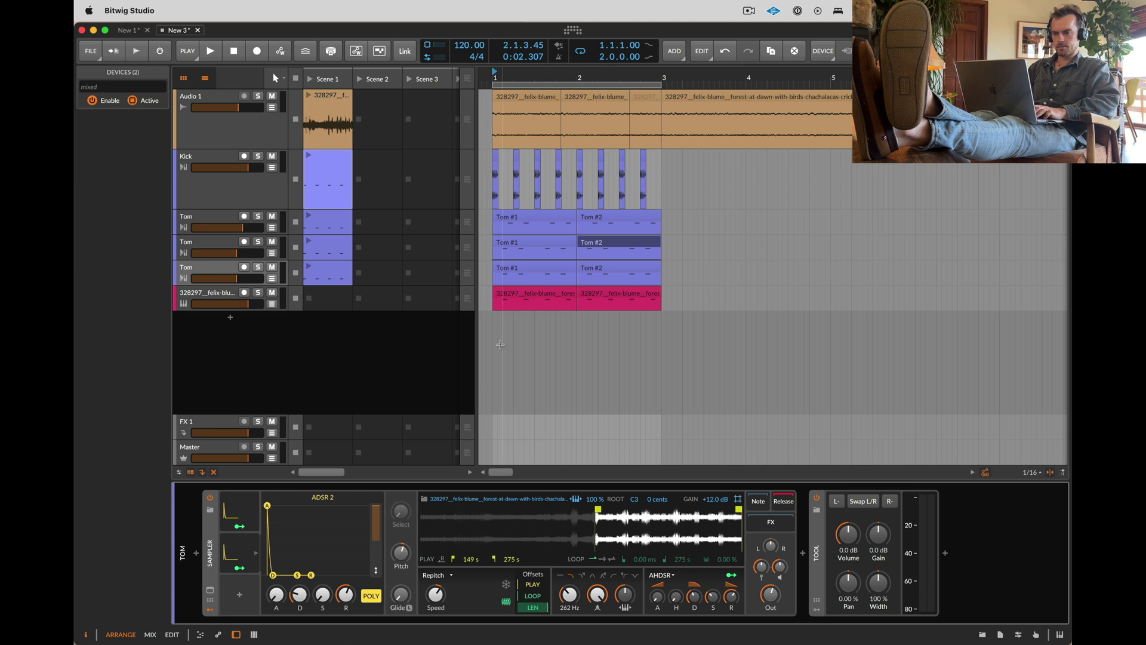
Step: Delete all C1 notes from the bar 1 clip on the third Tom track
click(520, 265)
double_click(527, 268)
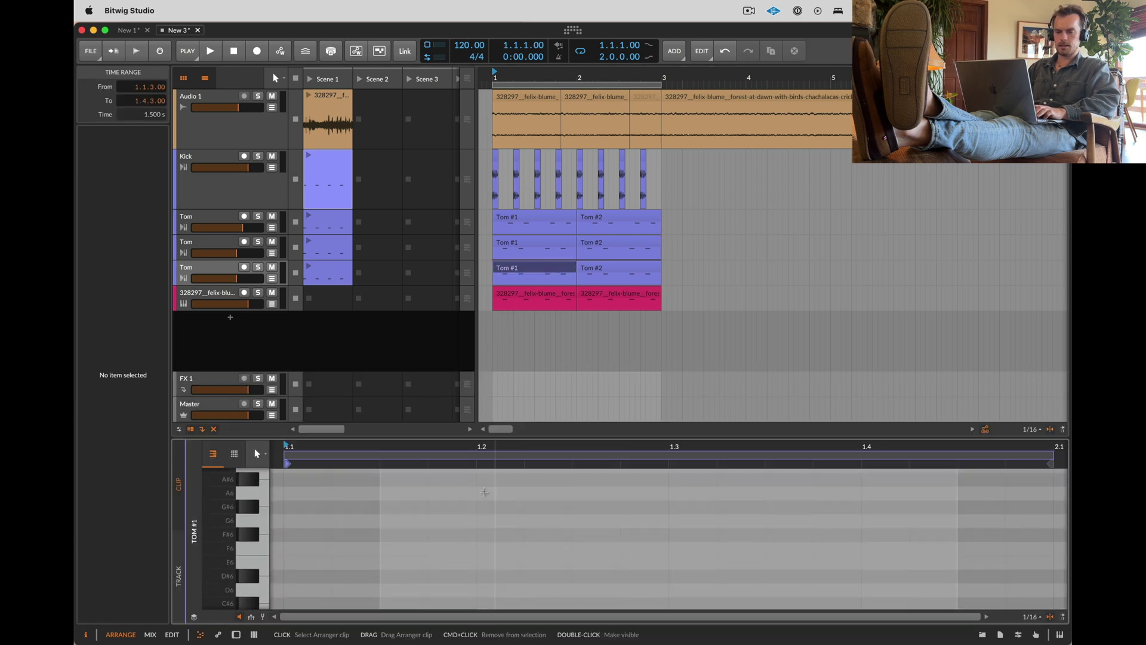
click(484, 493)
key(super+a)
key(Delete)
scroll(472, 523, down, 3)
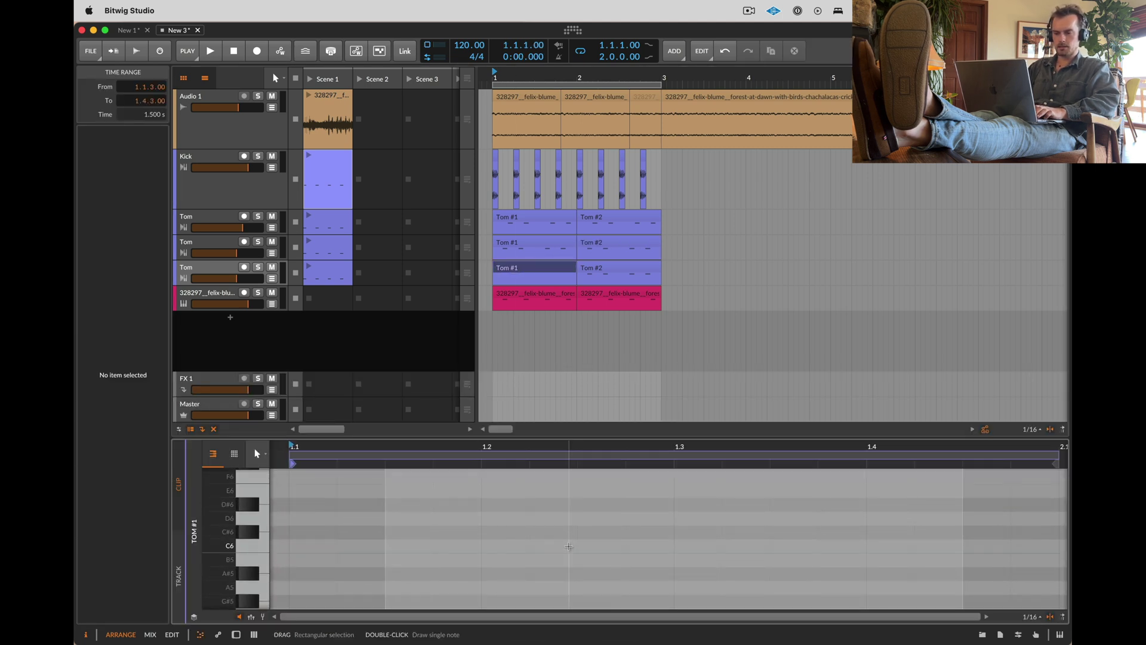
key(super+z)
scroll(564, 548, down, 10)
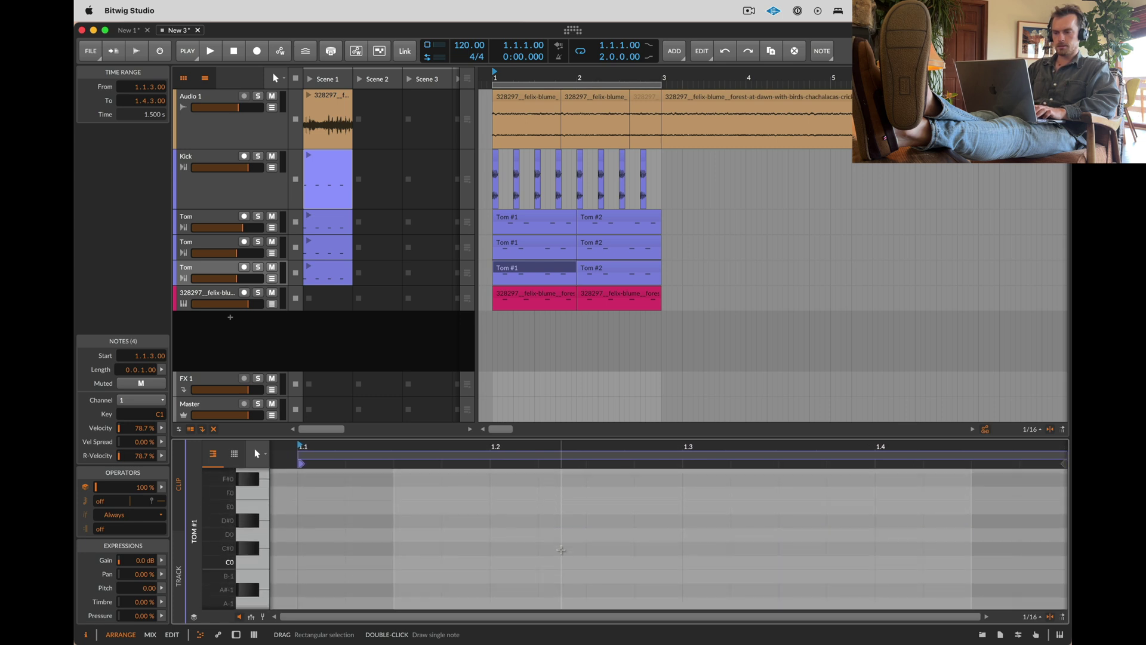
scroll(561, 549, up, 8)
scroll(526, 527, down, 7)
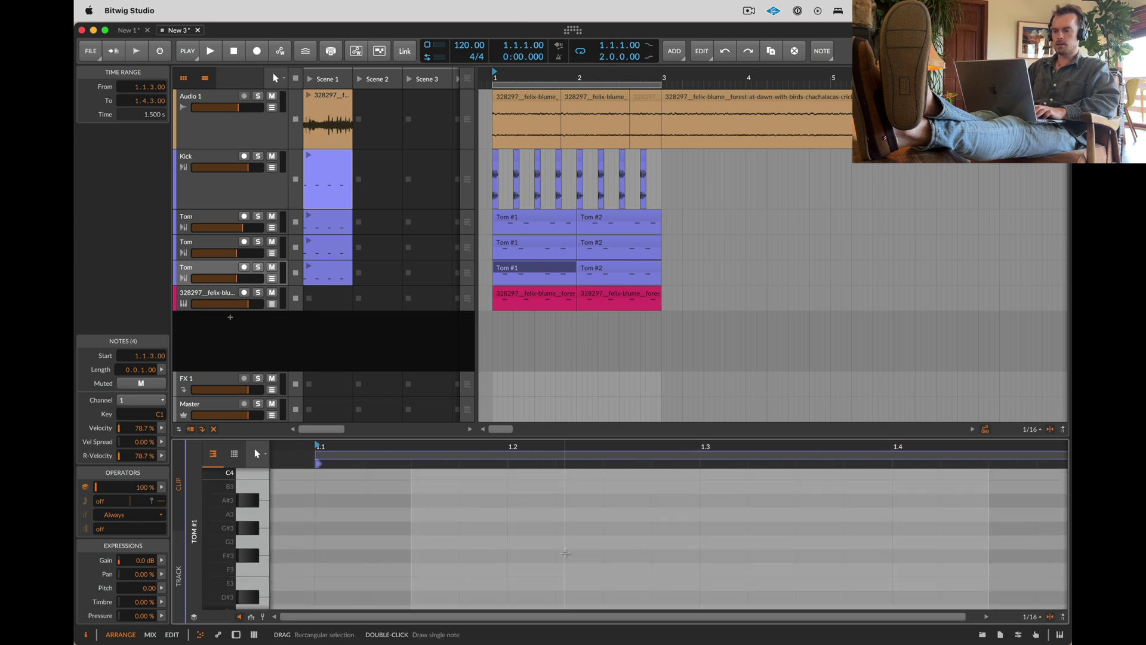
key(Delete)
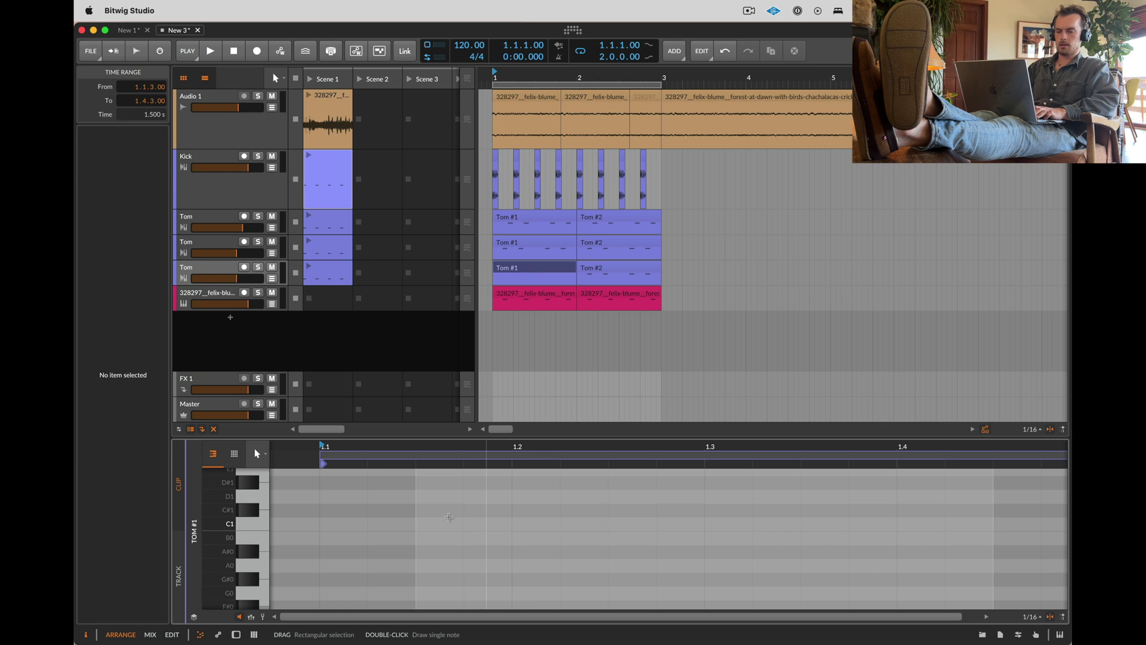
Step: Add sixteenth-long C1 notes at 1.1.1 and 1.1.4 in the emptied clip, auditioning the loop
double_click(331, 526)
key(space)
key(space)
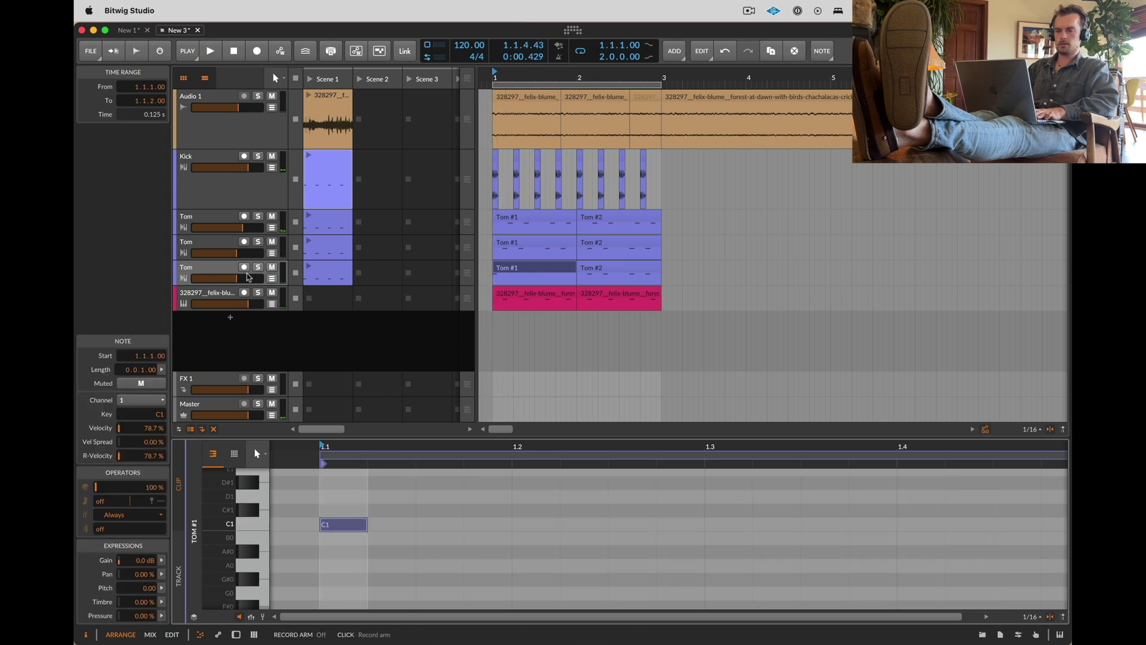
double_click(487, 525)
key(space)
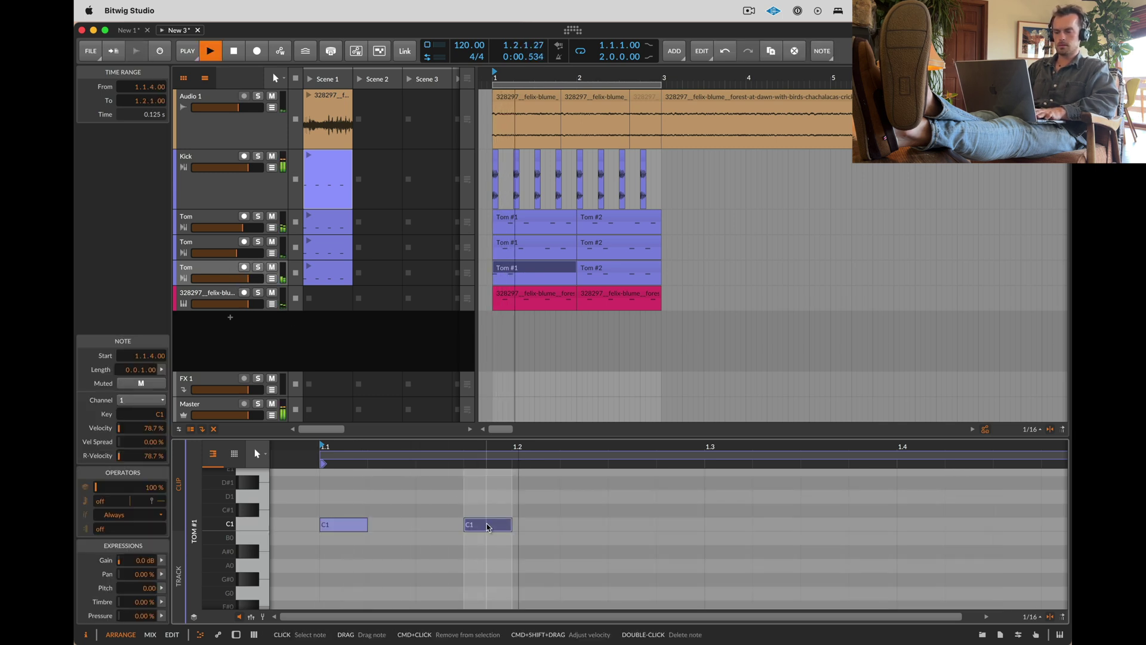
Step: Try a different filter cutoff in the third Tom track's Sampler and undo it
double_click(201, 269)
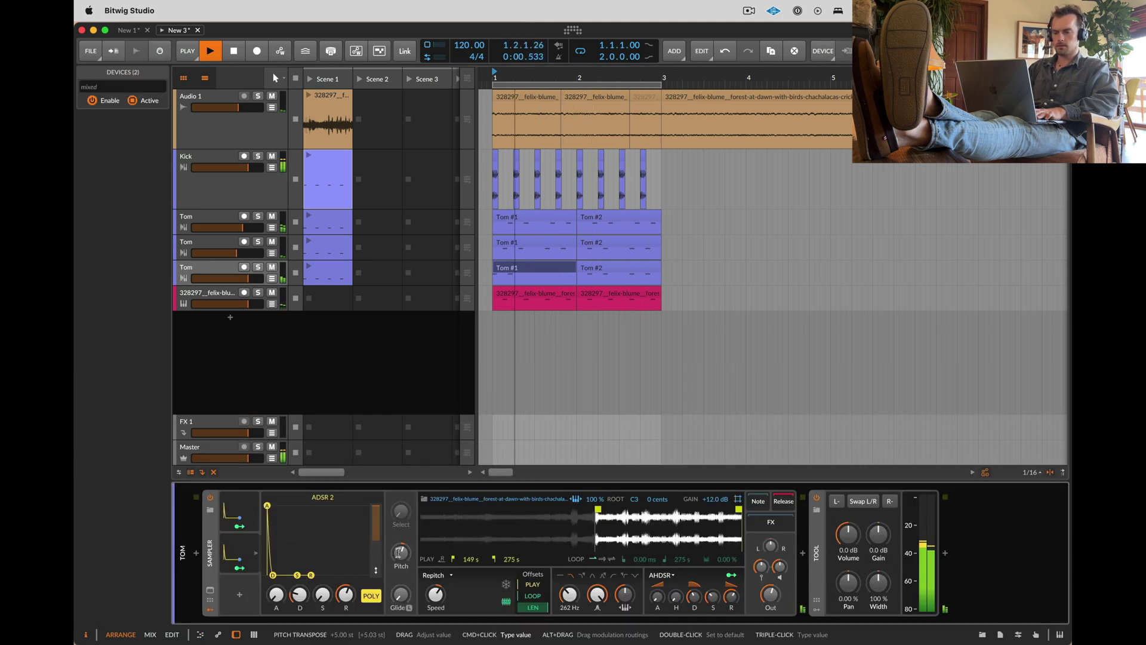
click(248, 512)
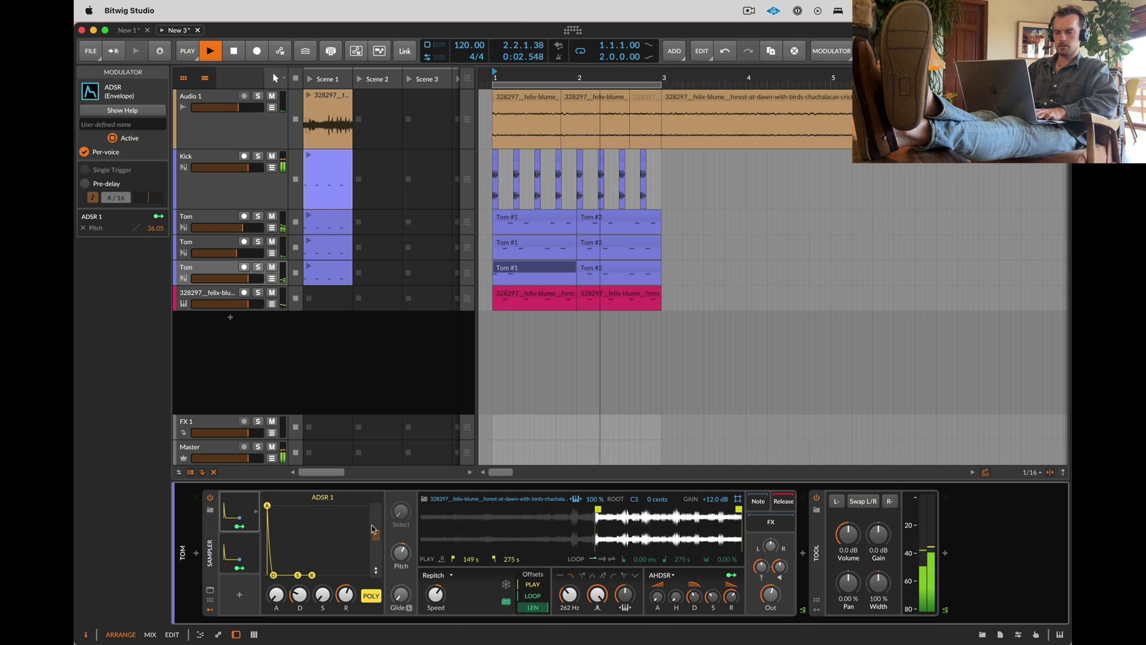
drag(570, 593, 570, 573)
key(super+z)
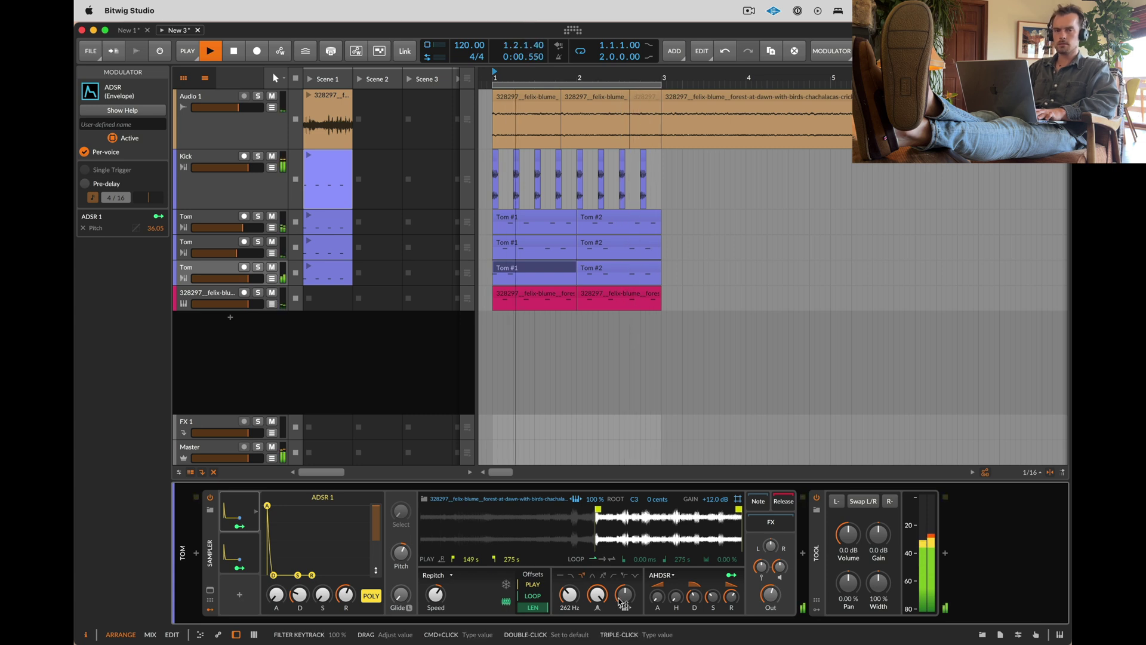
Step: Duplicate the third Tom track's bar 1 clip over bar 2, and lower the track's volume slightly
click(546, 271)
key(super+d)
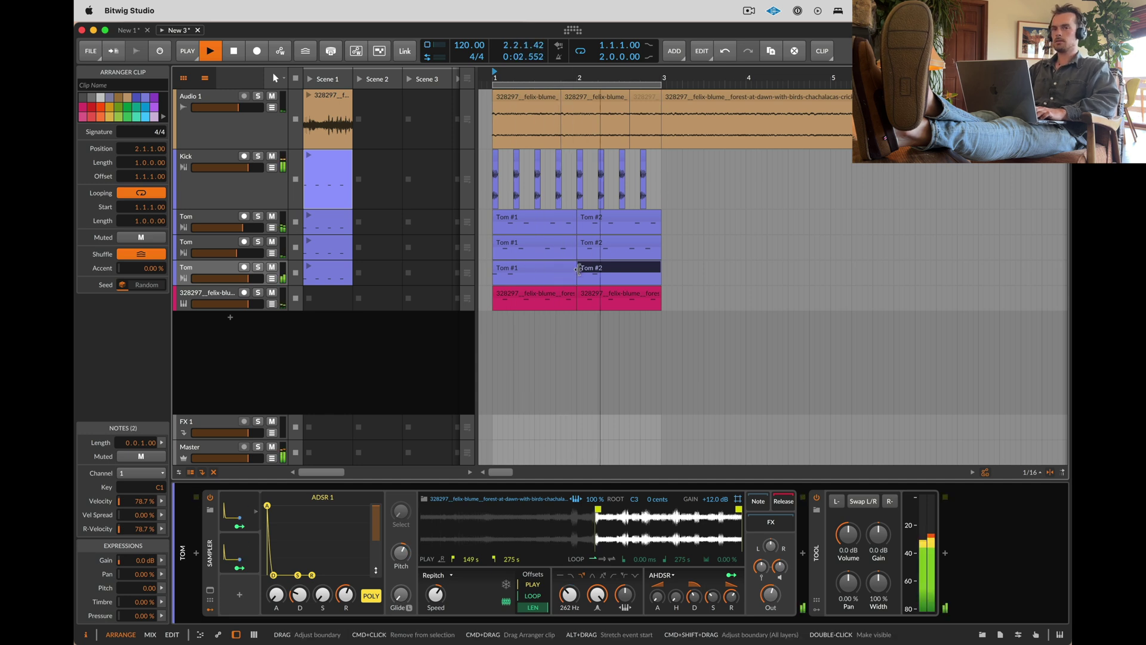
drag(246, 279, 242, 278)
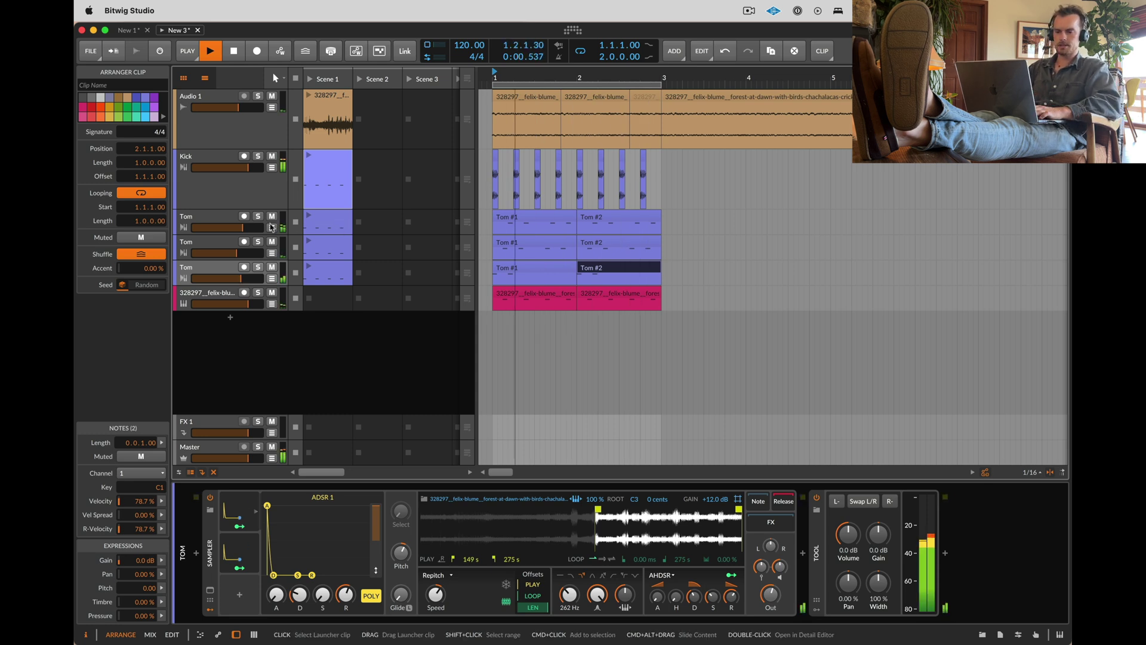
Step: Group the three Tom tracks and audition the group soloed, stopping playback and clearing the solo at the end
click(206, 218)
shift+click(203, 270)
key(super+g)
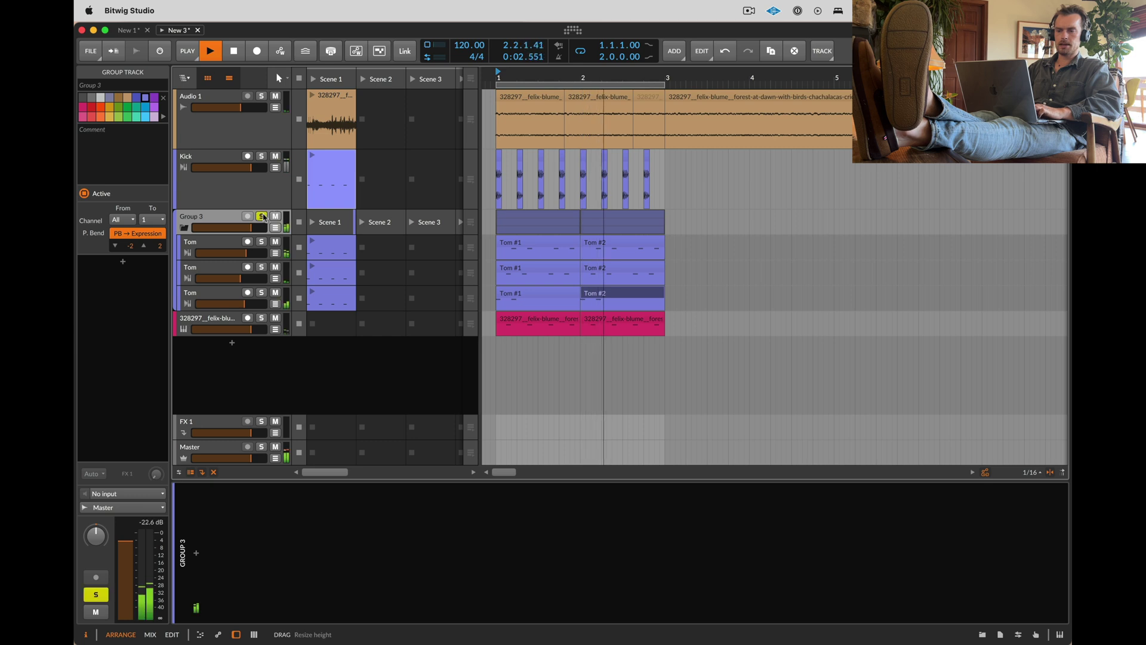
click(221, 246)
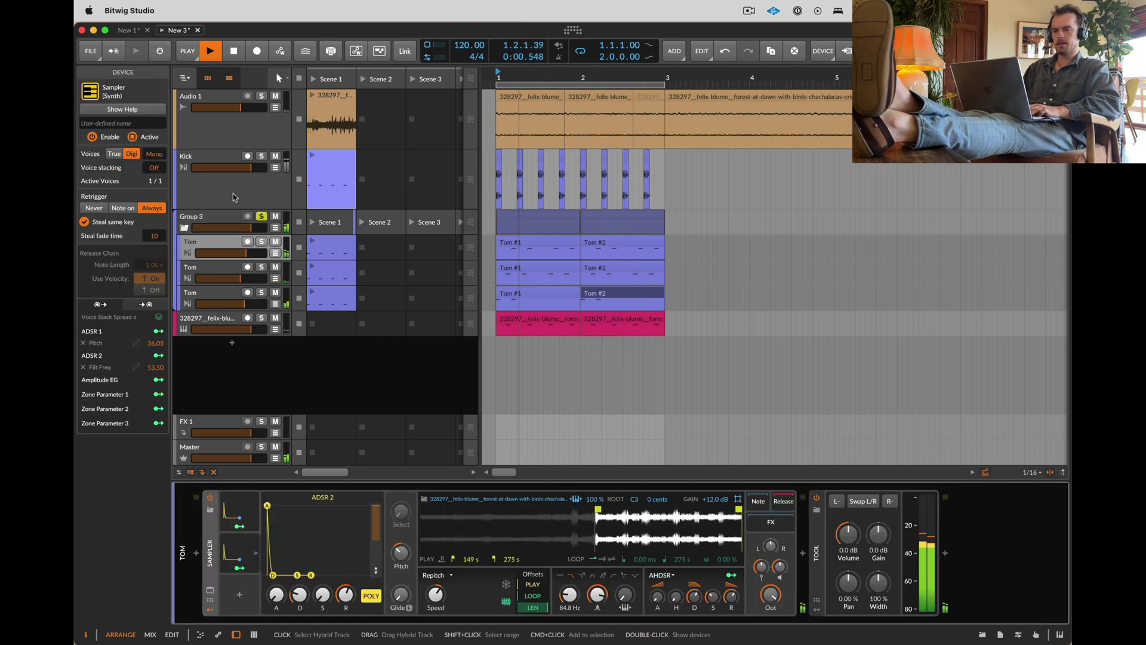
click(234, 217)
key(space)
click(262, 217)
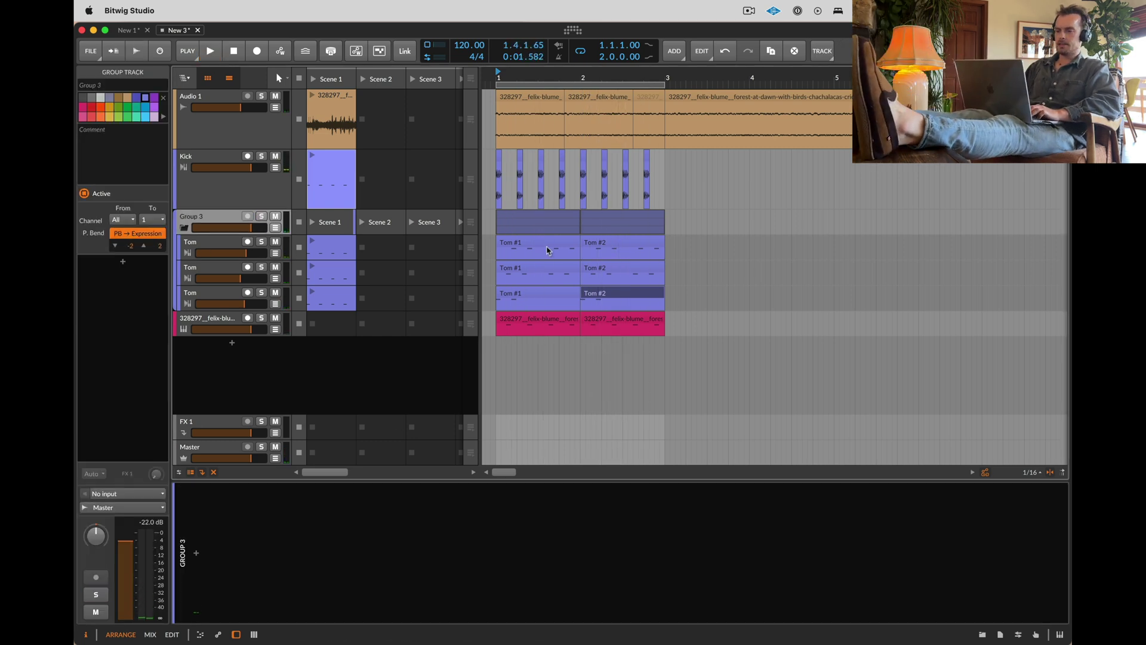
Step: Duplicate all six Tom clips from bars 1 and 2 into bars 3 and 4
click(548, 250)
shift+click(610, 295)
key(super+d)
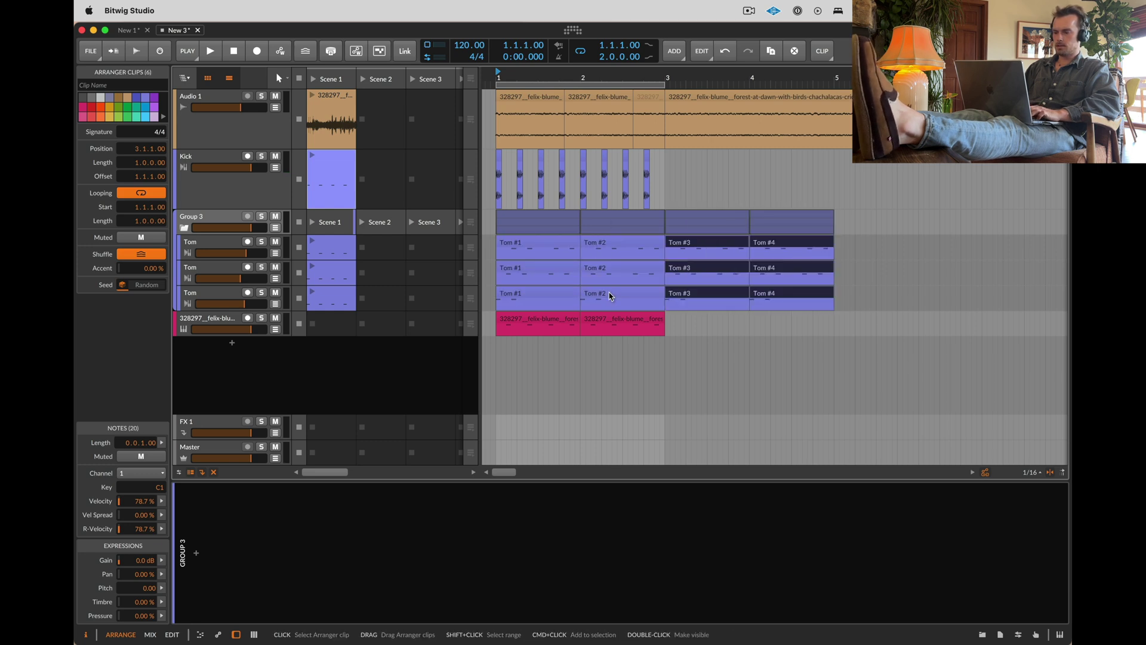
Step: Consolidate the Tom clips in bars 1 and 2 on all three tracks and bounce them in place to audio
click(533, 301)
shift+click(632, 243)
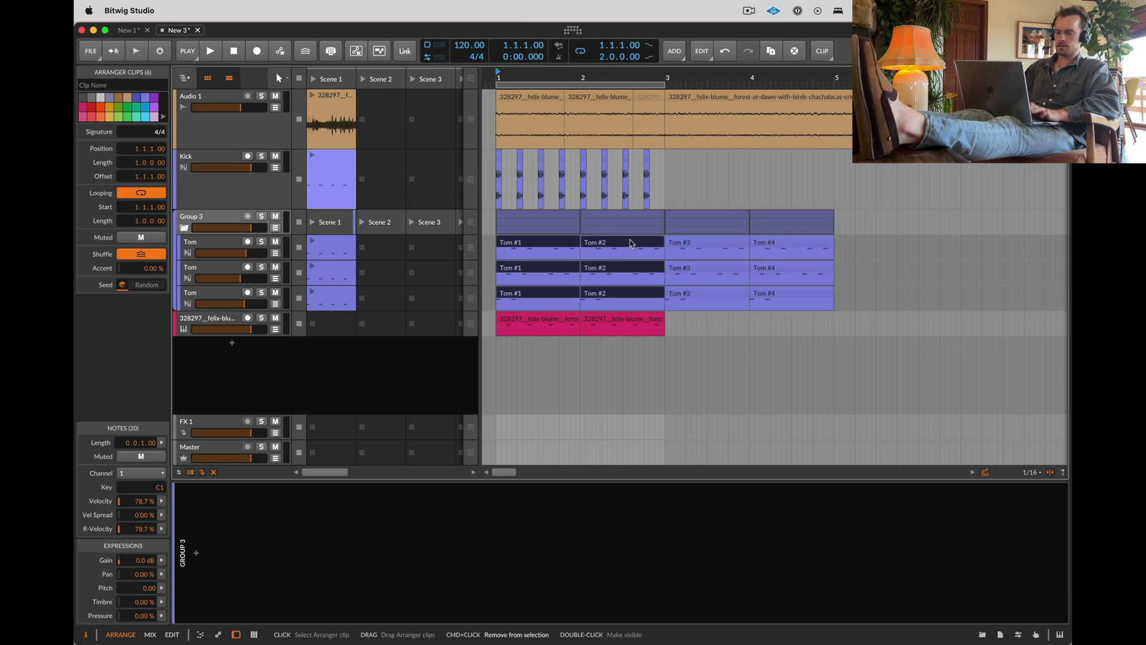
key(super+j)
key(super+b)
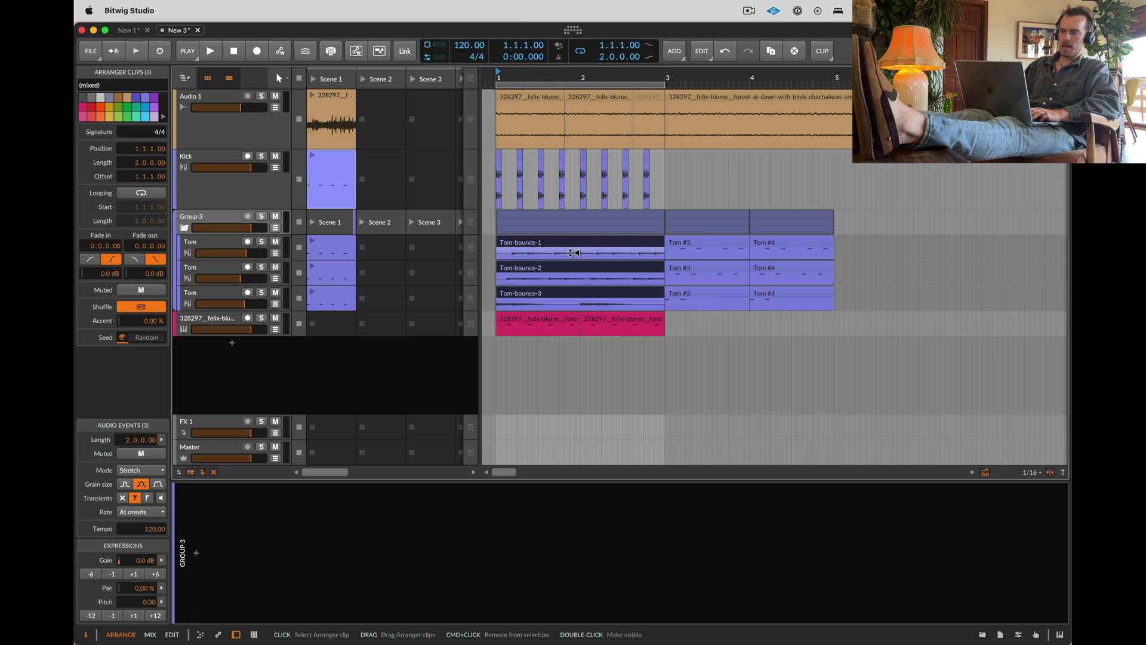
Step: Rename the Tom group track as Sub
scroll(506, 274, up, 4)
scroll(659, 268, up, 4)
scroll(633, 285, left, 5)
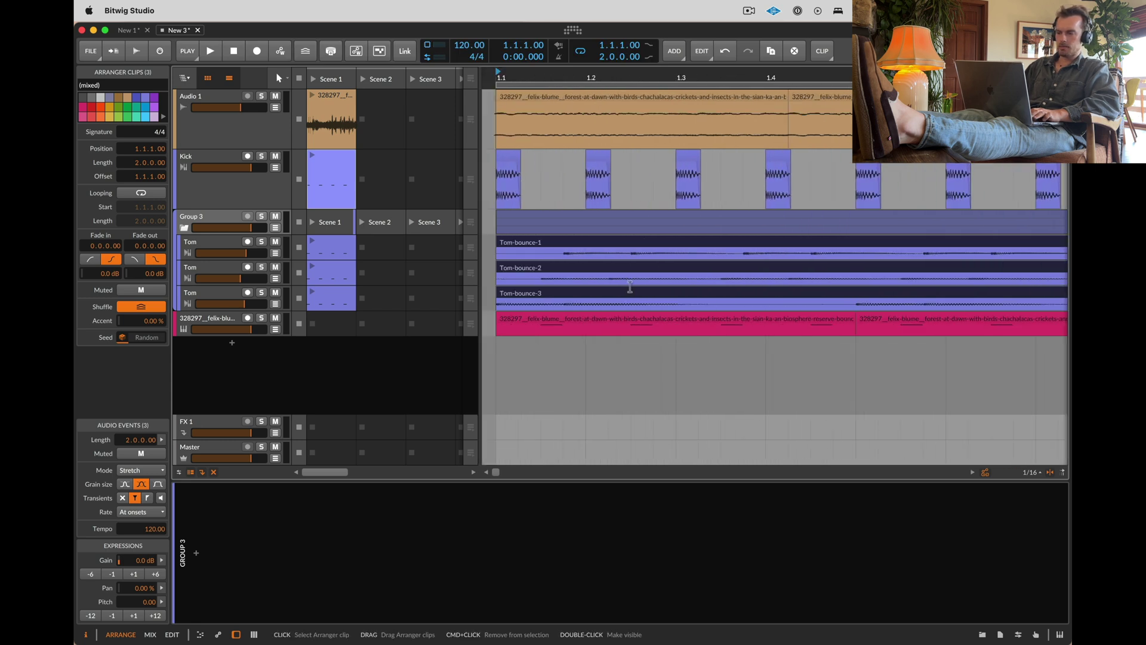
scroll(628, 297, up, 5)
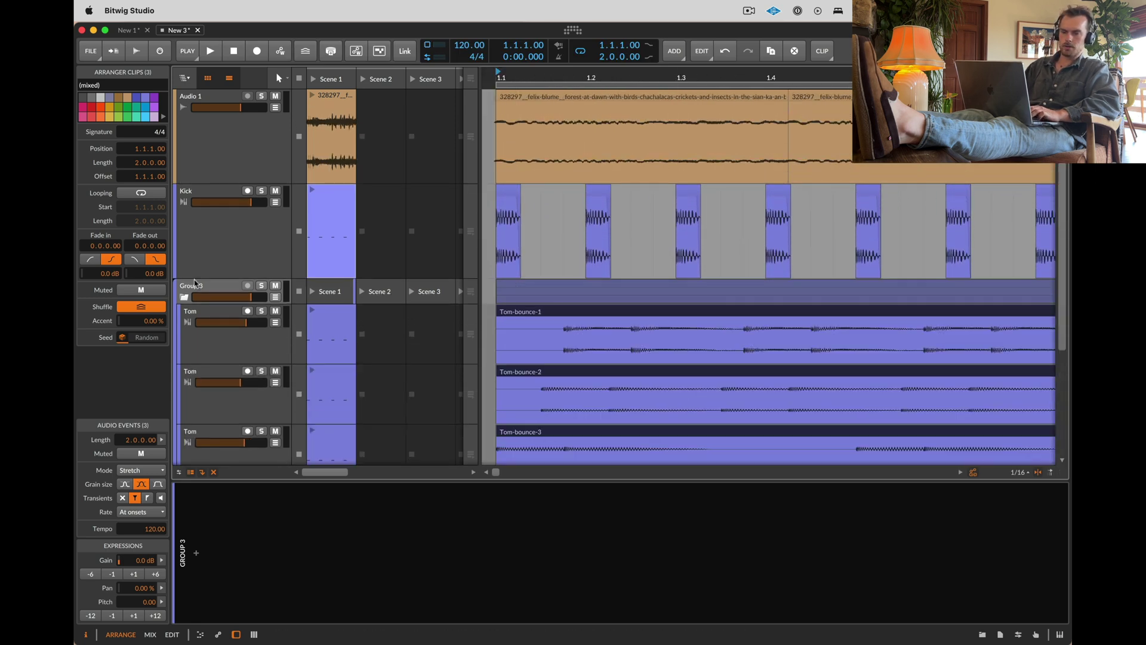
click(194, 283)
text(Sub)
key(Return)
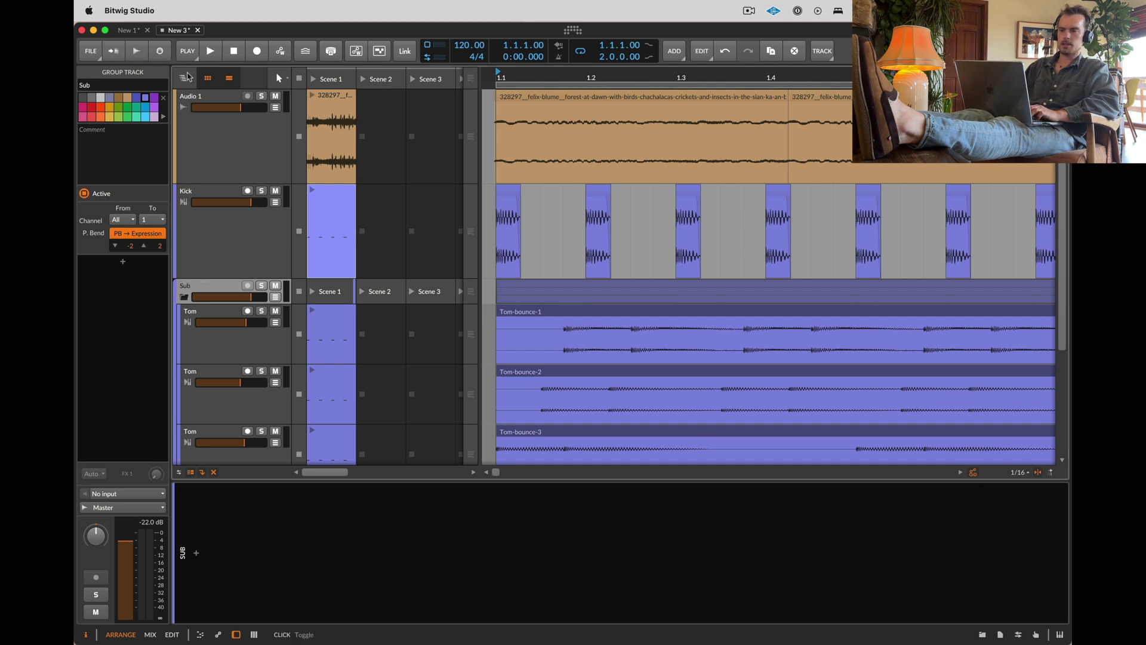
Step: Show only the Sub group's tracks and hide the clip launcher
click(186, 76)
click(203, 112)
scroll(598, 183, down, 3)
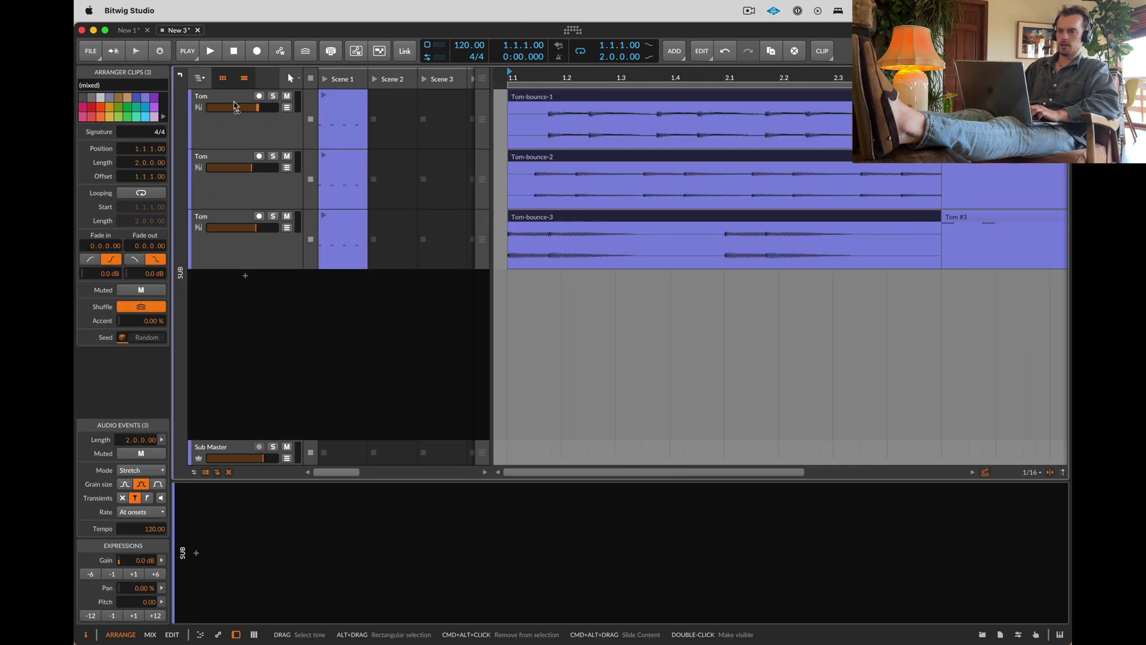
click(223, 78)
Step: Briefly play the bounced Tom clips from bar 1
click(343, 157)
key(space)
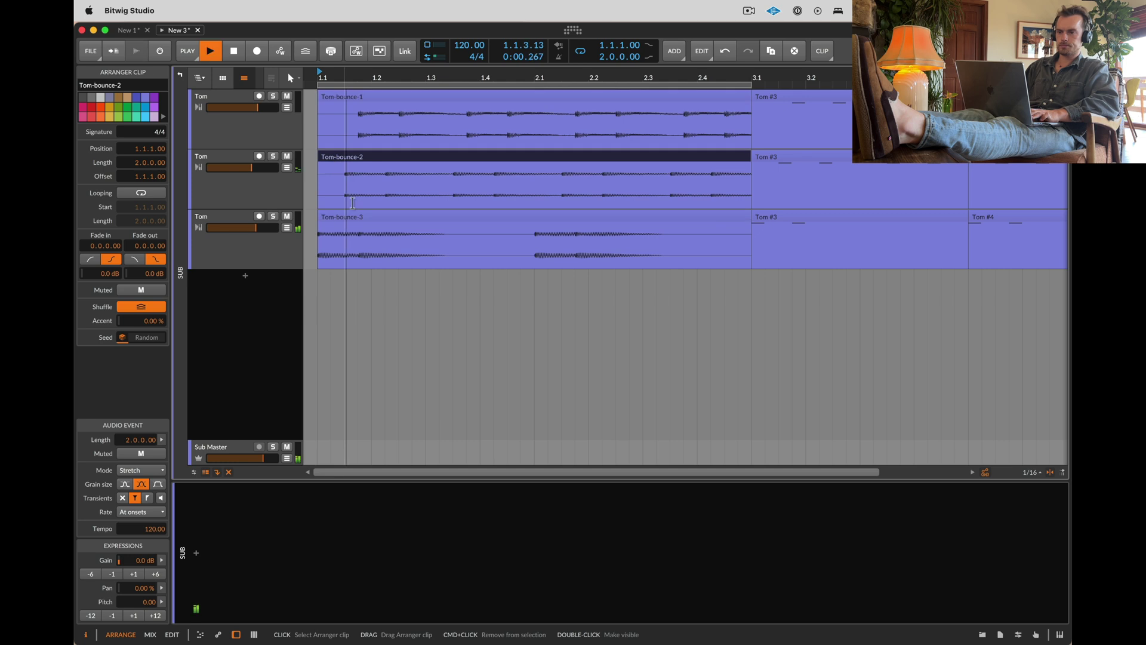
key(space)
Step: Delete the bounced audio at 1.1.3–1.1.4 on the third Tom track, 1.1.4–1.2.2 on the second and 1.2.2–1.2.3 on the first
scroll(358, 218, up, 2)
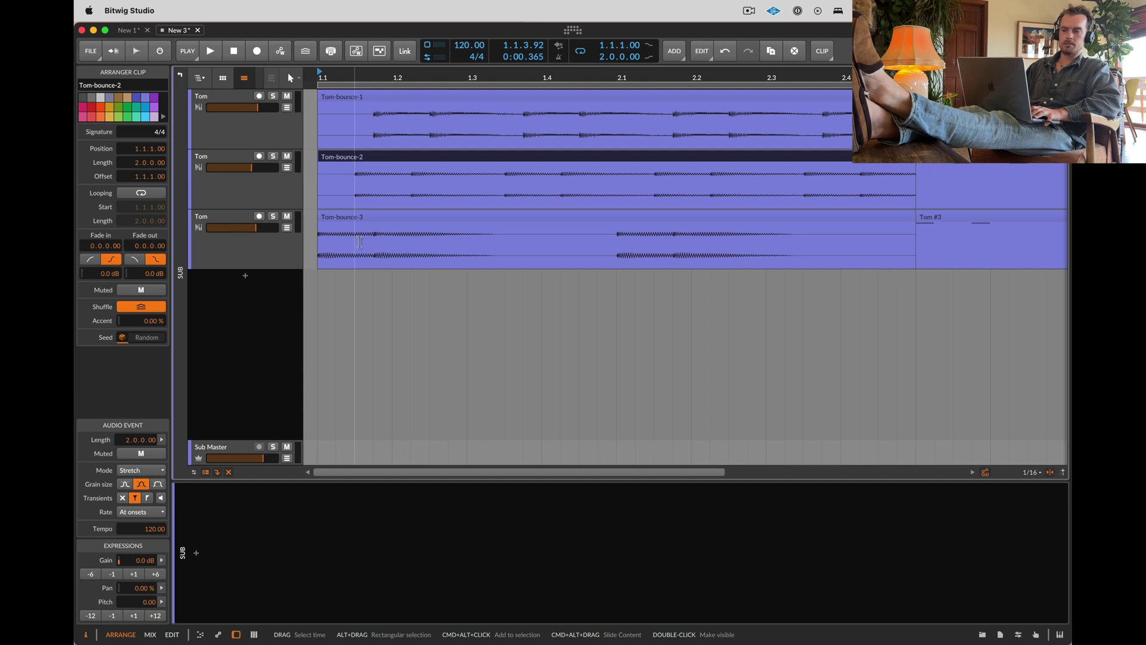
click(361, 248)
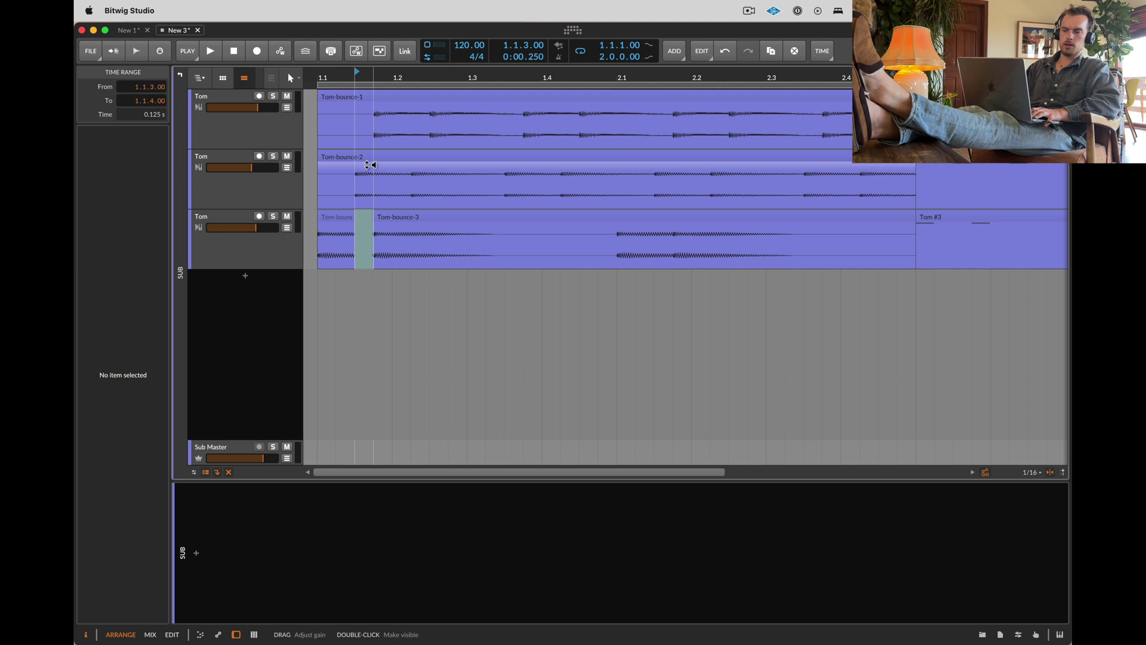
click(401, 194)
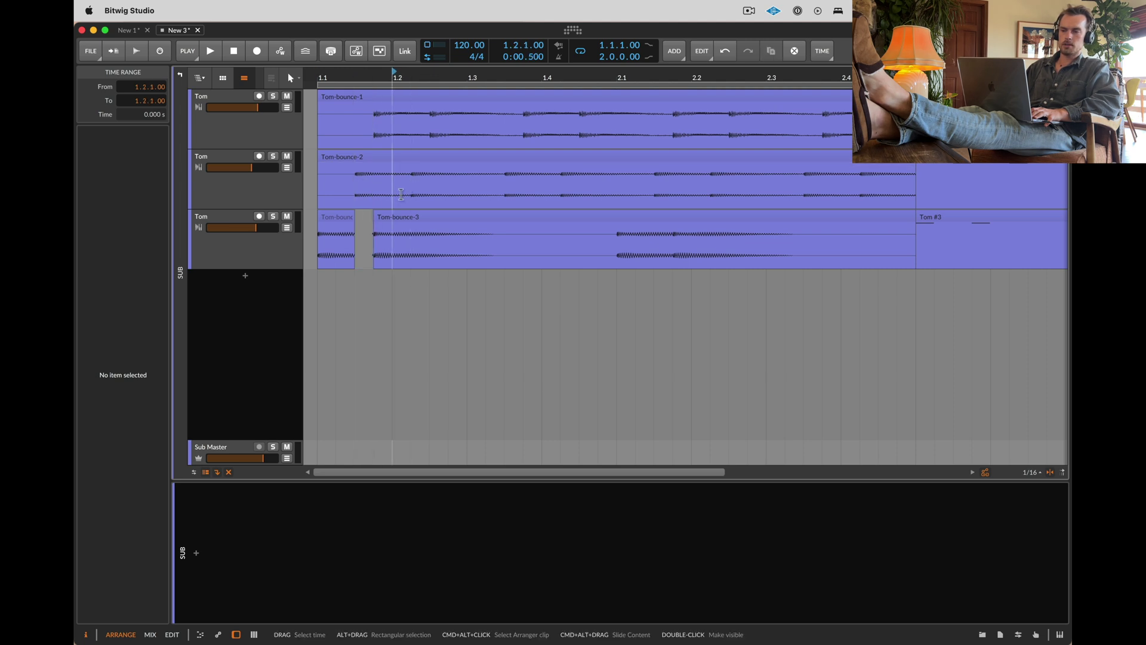
drag(378, 192, 412, 192)
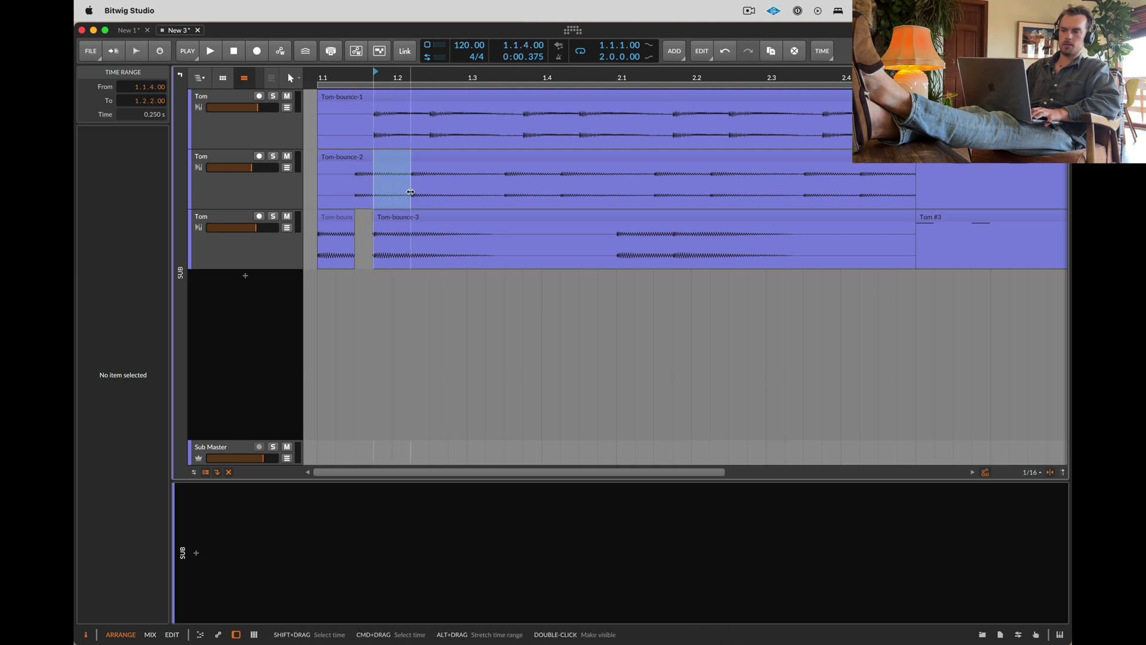
click(431, 183)
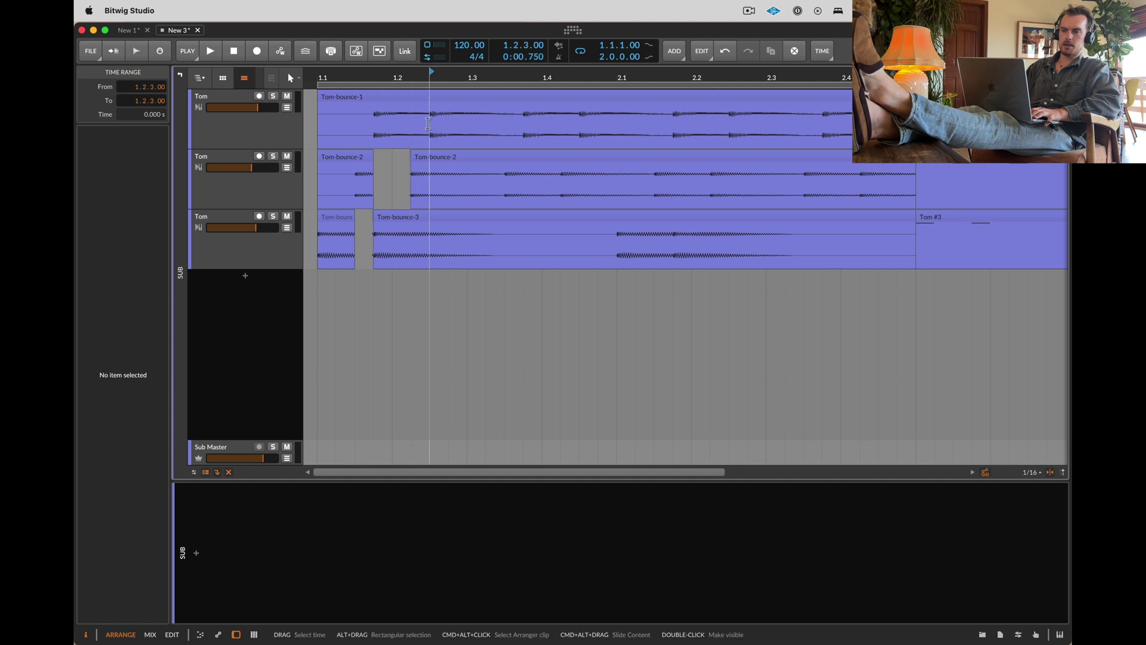
drag(430, 124, 413, 123)
Step: Delete the bounced audio from 1.2.2 to 1.2.4 on the third Tom track
click(448, 244)
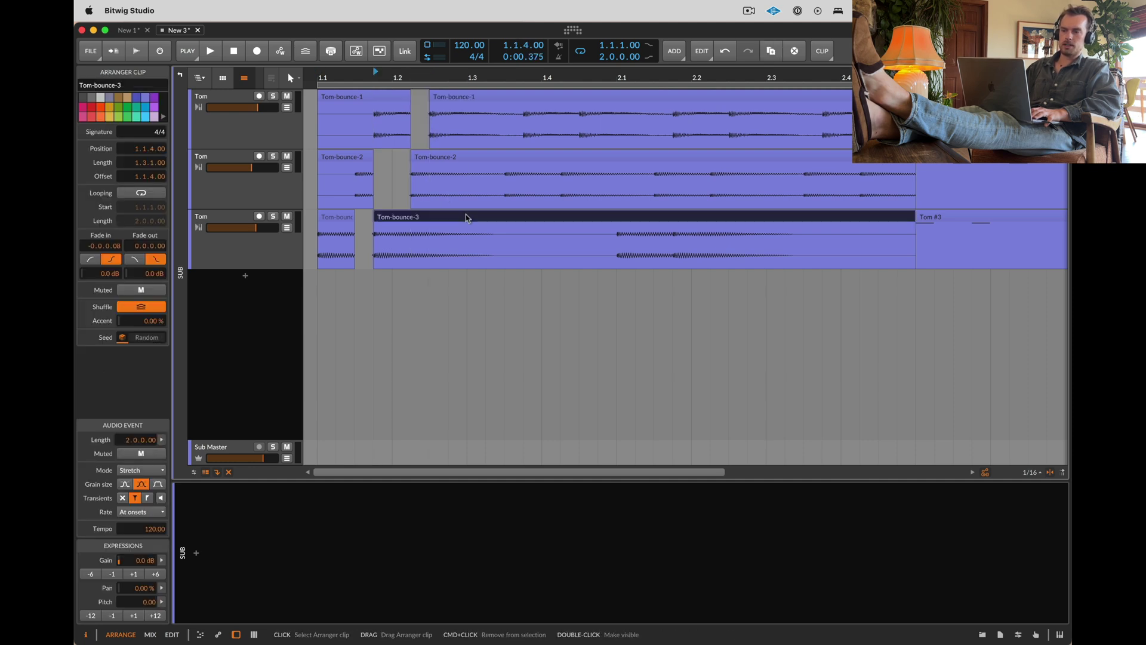
click(439, 177)
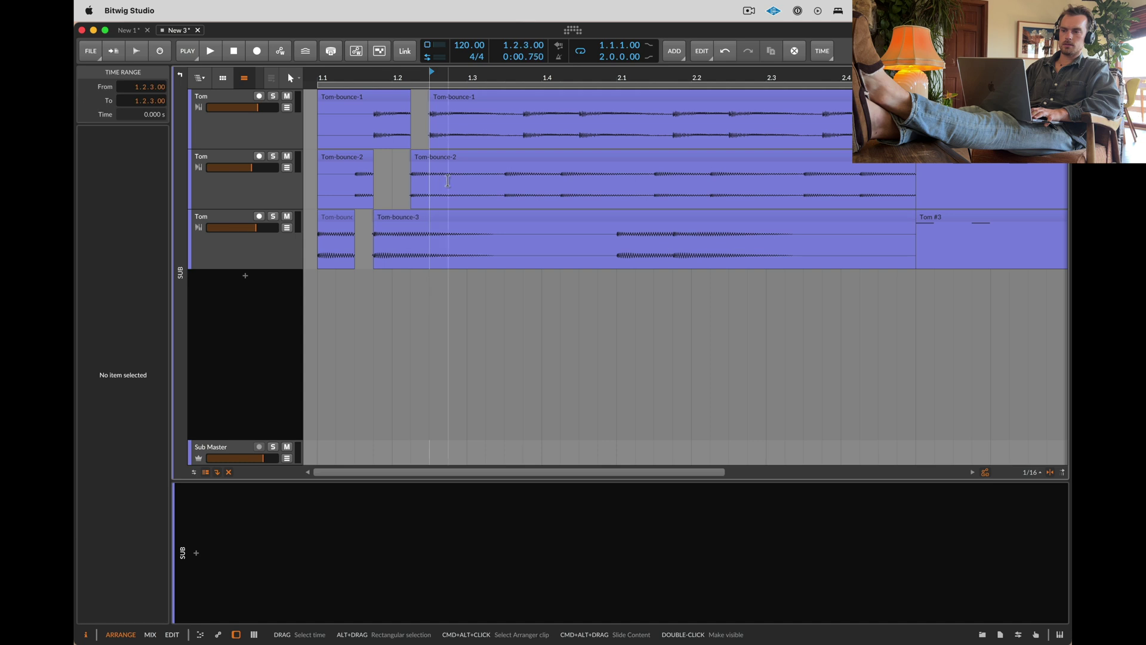
drag(413, 243, 425, 243)
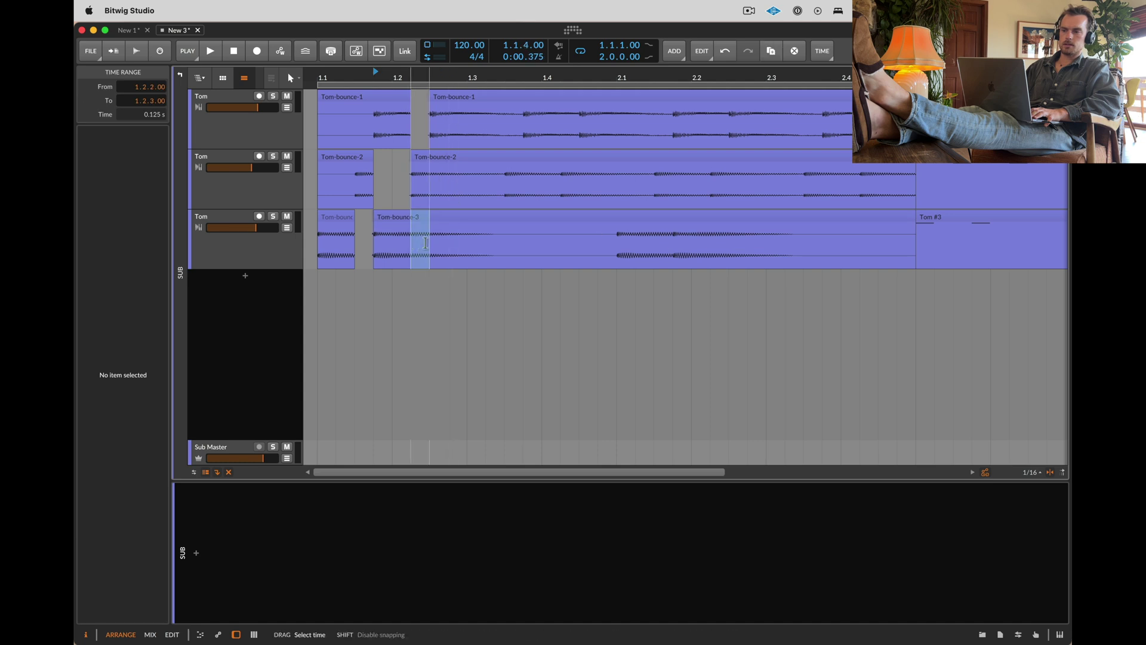
click(444, 143)
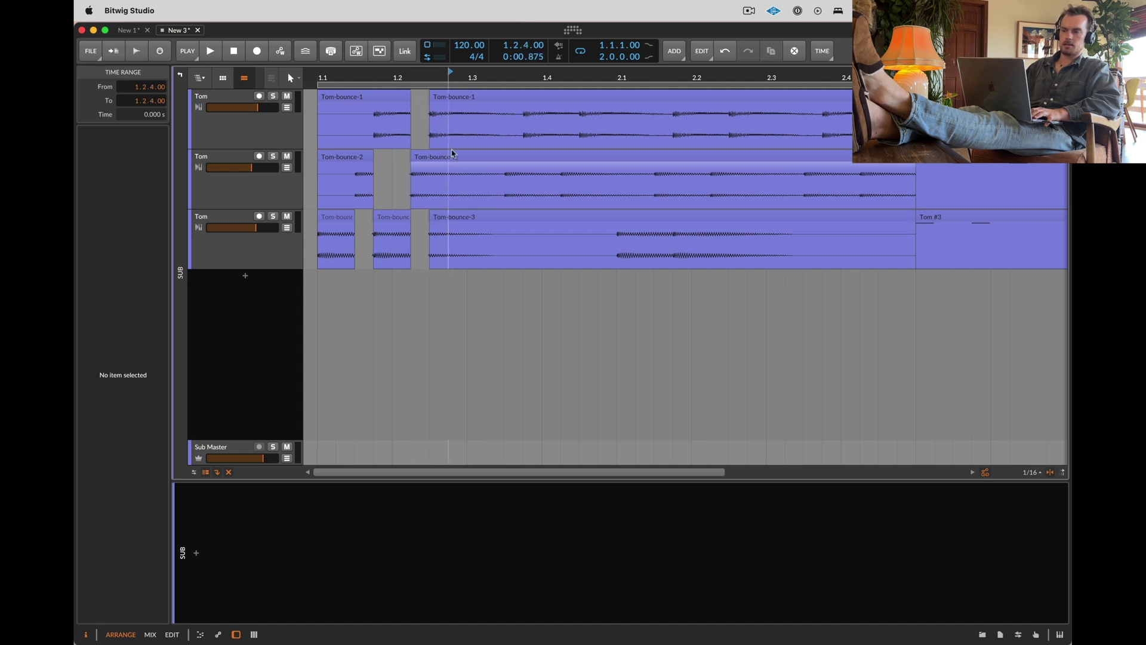
click(469, 290)
click(451, 263)
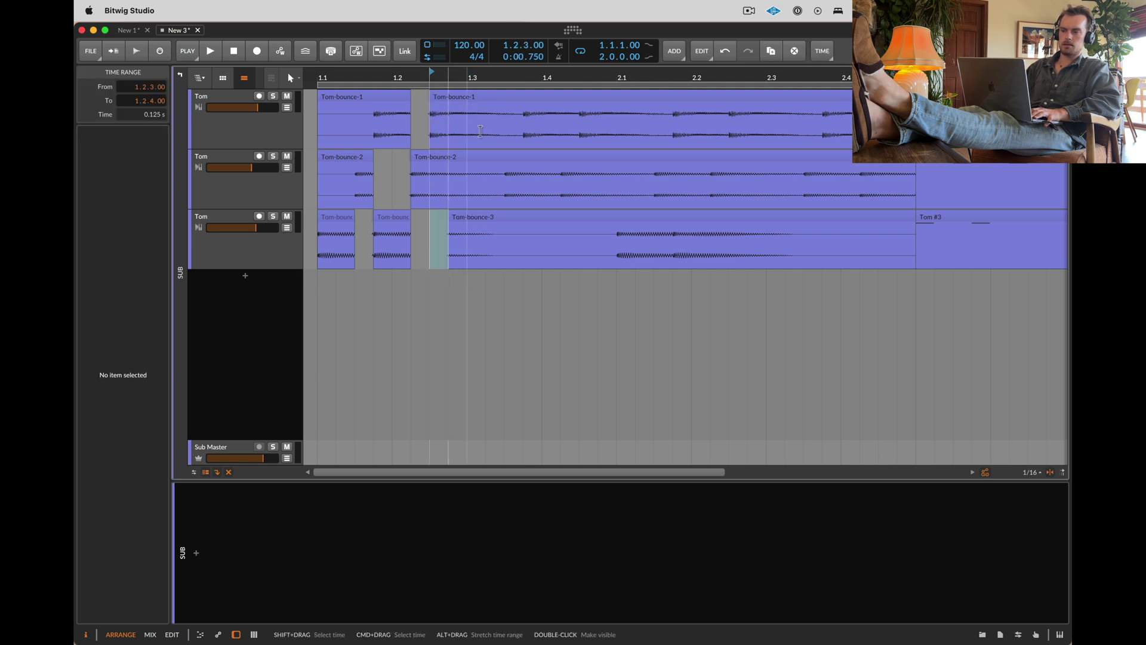
Step: Play the loop from the start of the first Tom-bounce-1 clip to audition the gaps
drag(481, 130, 457, 132)
click(336, 99)
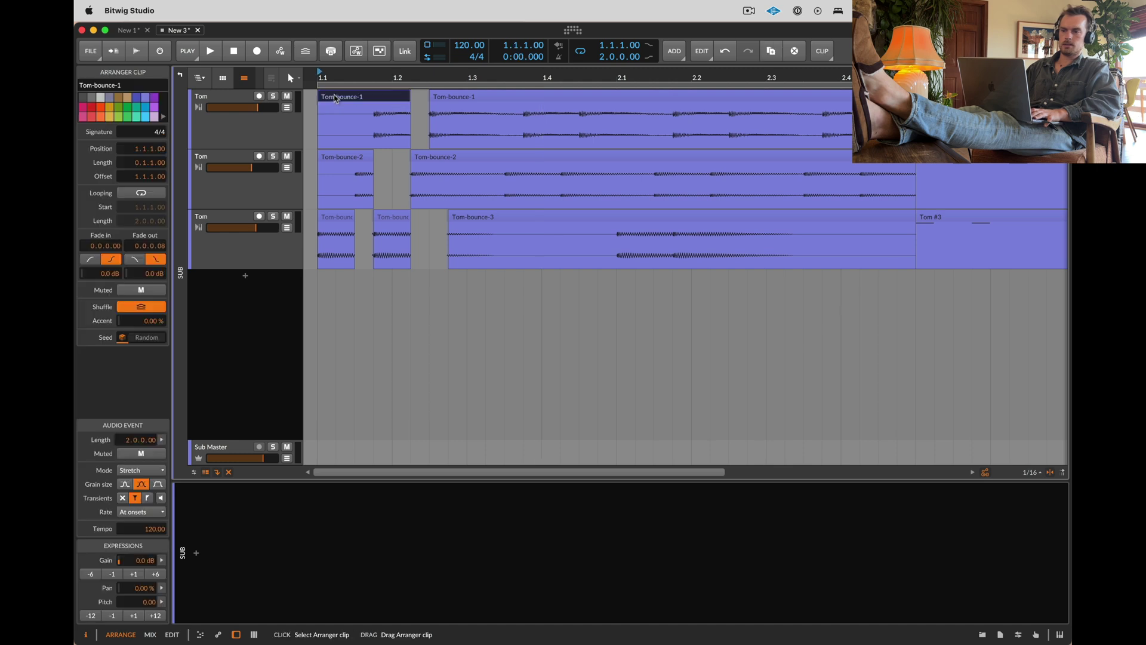
key(space)
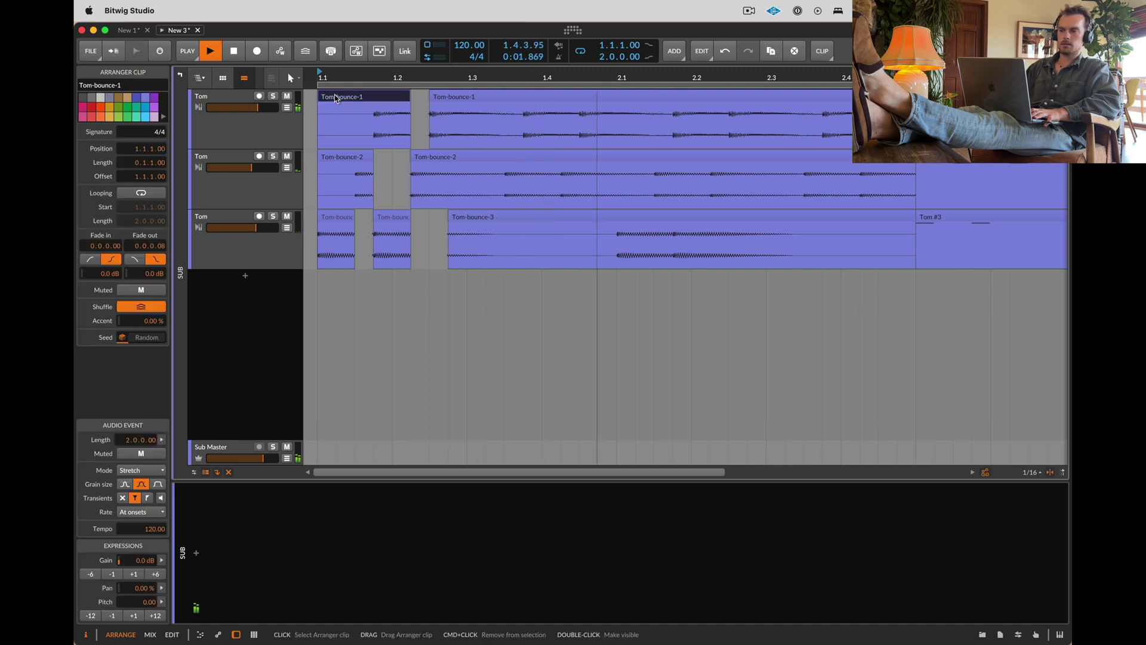
Step: Cut gaps at 1.3.4–1.4.2, 1.4.3–2.1.3 and 2.1.4–2.2.2 into the second Tom track's bounced audio during playback
mouse_move(524, 179)
mouse_down()
mouse_move(560, 193)
mouse_move(650, 188)
mouse_up()
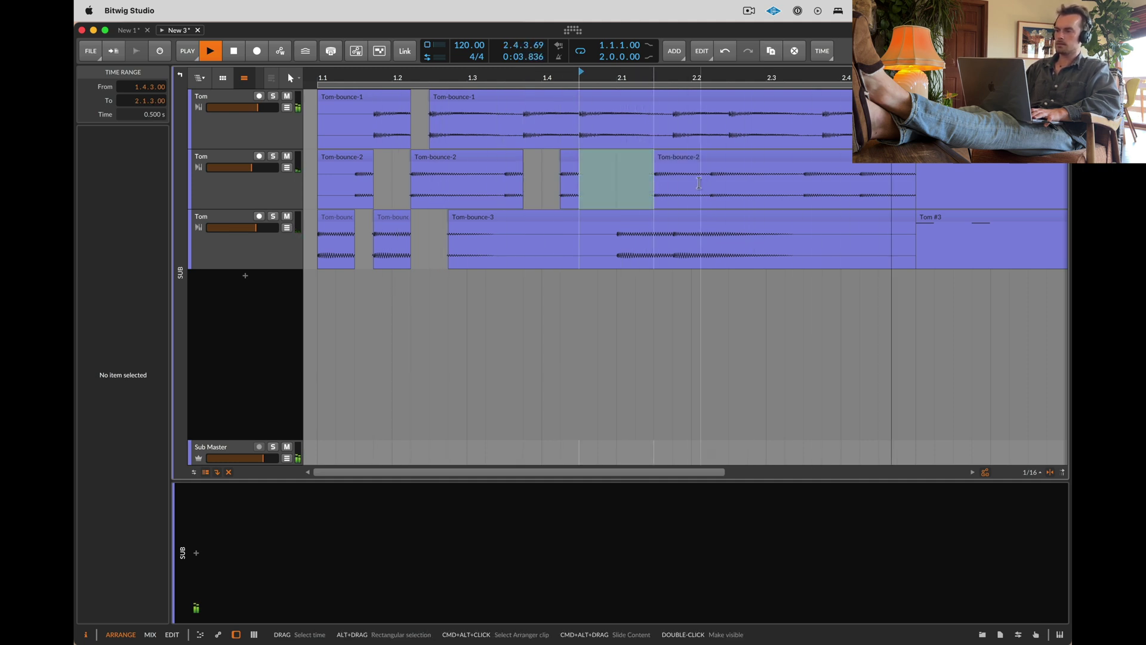
key(Delete)
drag(673, 185, 794, 188)
key(Delete)
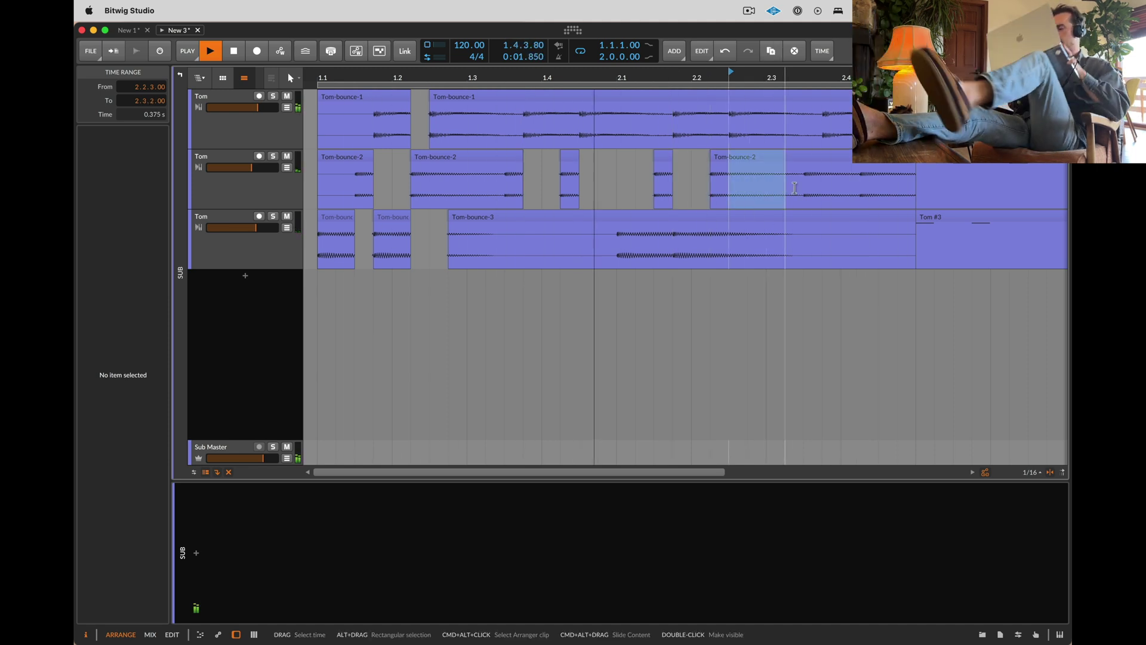
Step: Delete the second Tom track's audio from 2.2.3 to 2.3.3 and from 1.2.3 to 1.3.3
key(Delete)
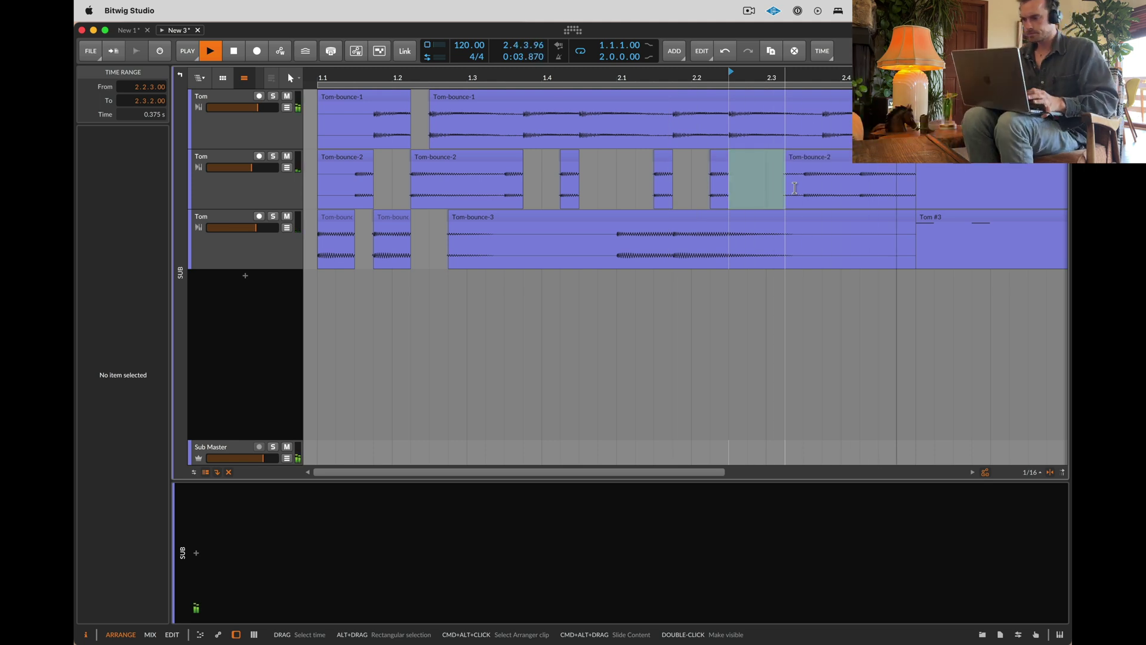
drag(795, 188, 780, 191)
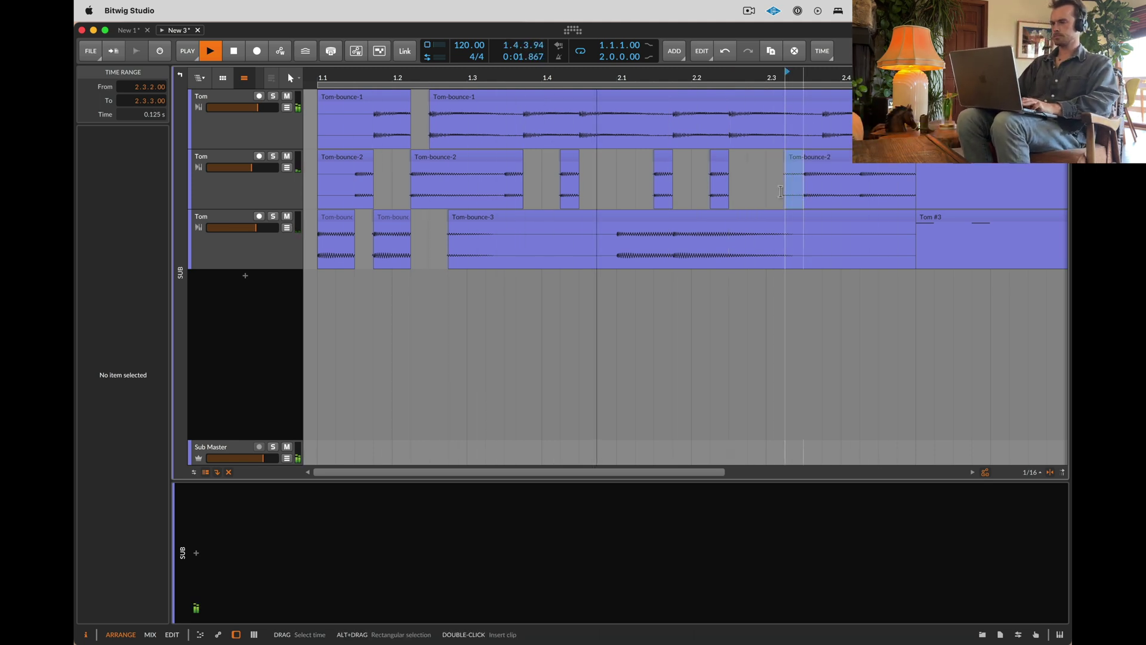
scroll(780, 191, down, 6)
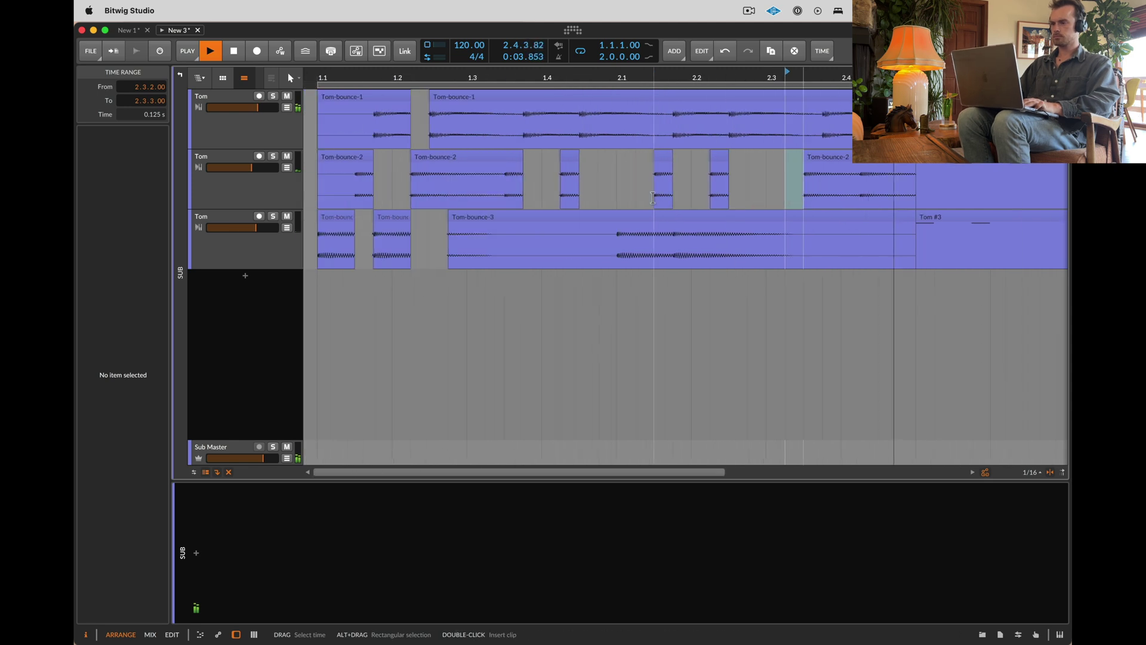
drag(374, 182, 408, 185)
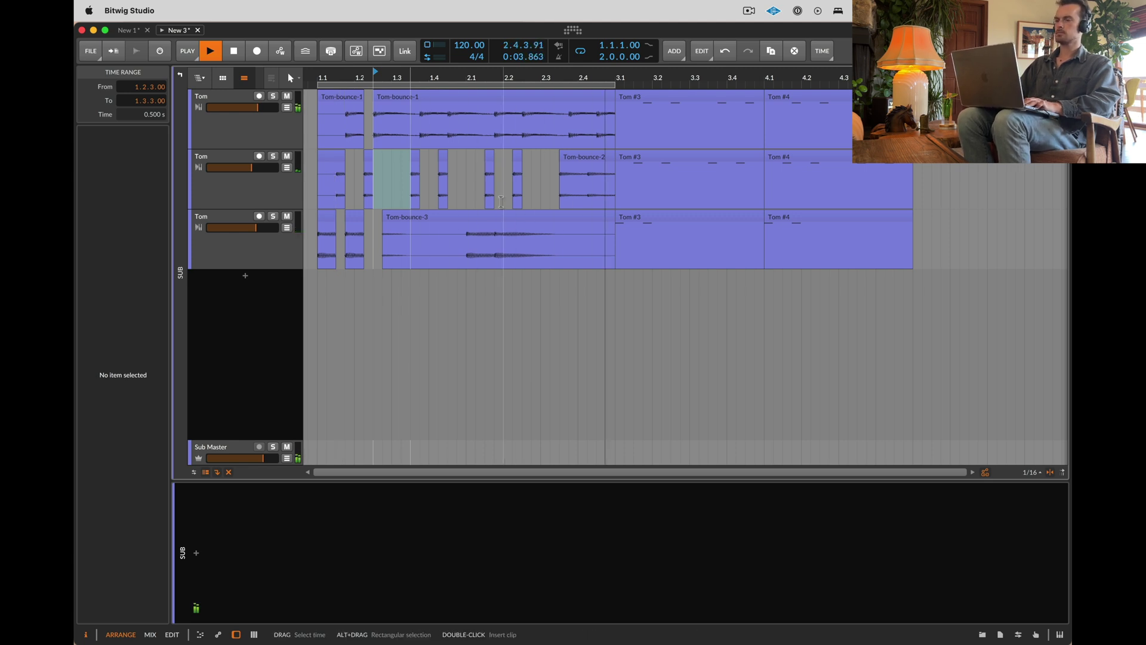
Step: Add a Filter device at the end of the first Tom track's device chain
click(222, 97)
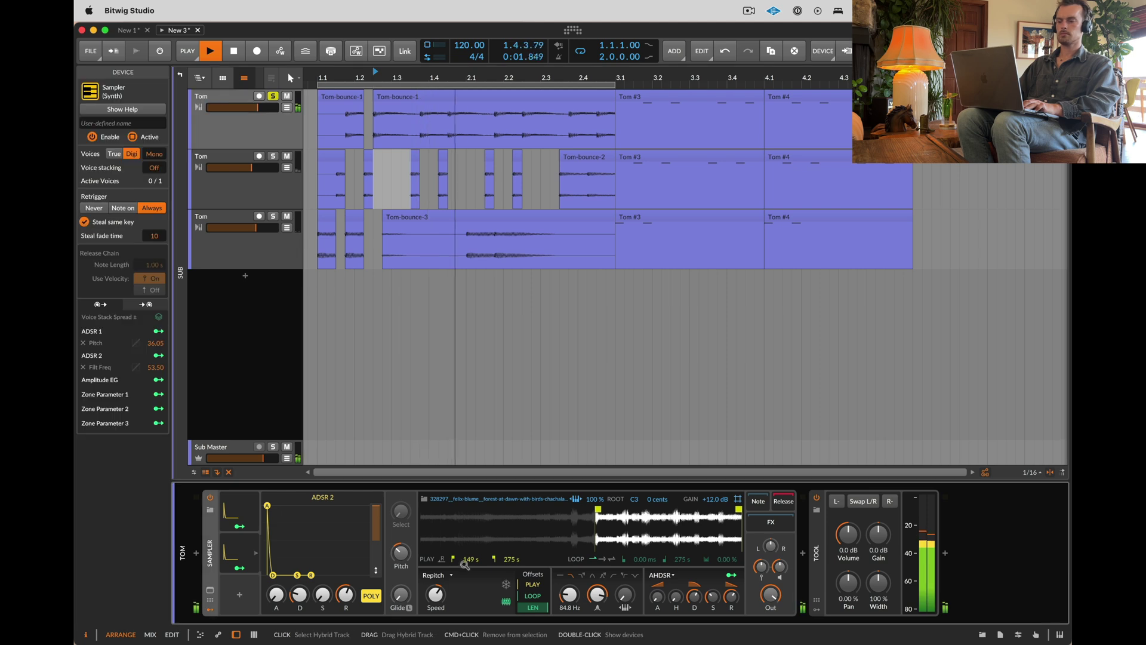
click(945, 554)
text(fil)
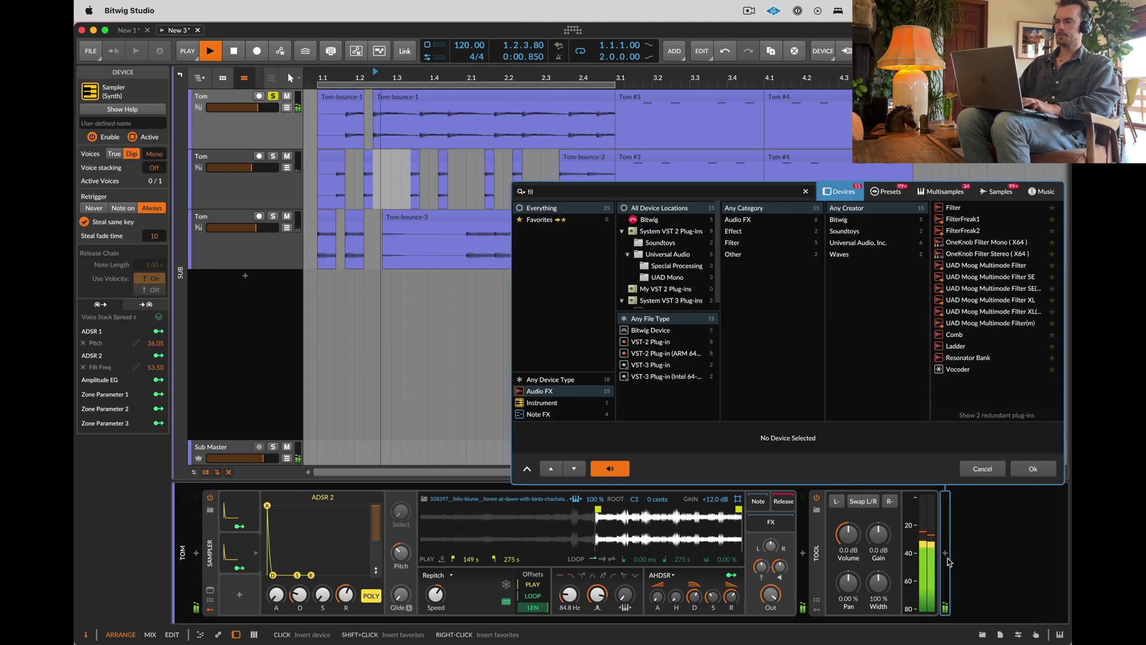
key(Return)
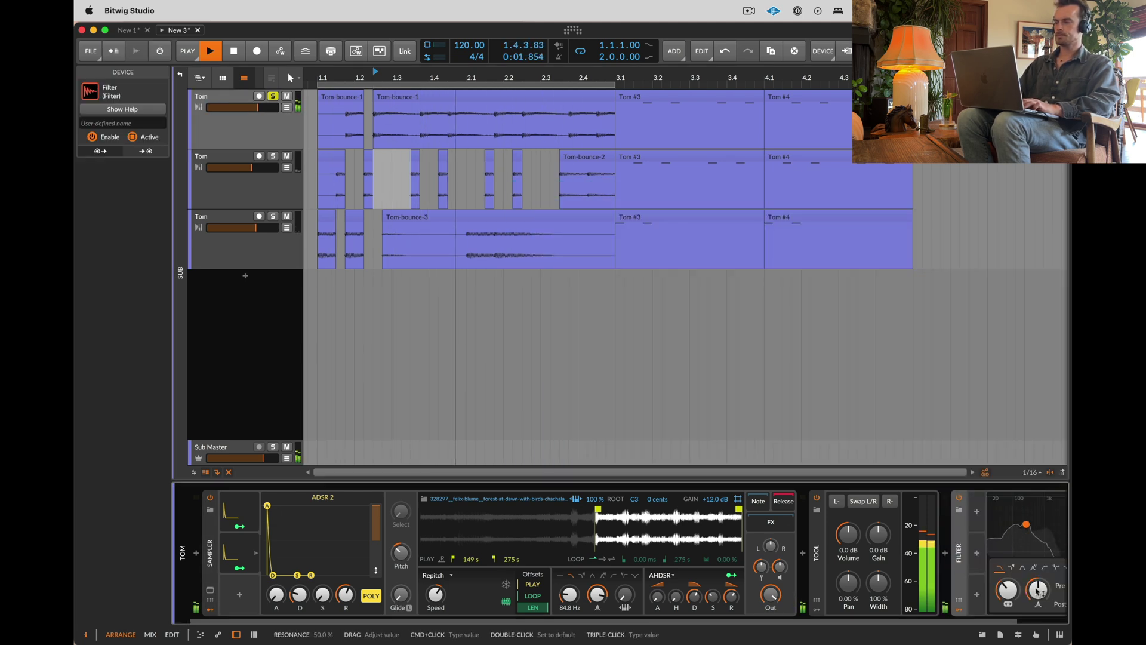
Step: Unsolo the first Tom track and adjust its Filter, lowering the resonance to about 41%
click(273, 96)
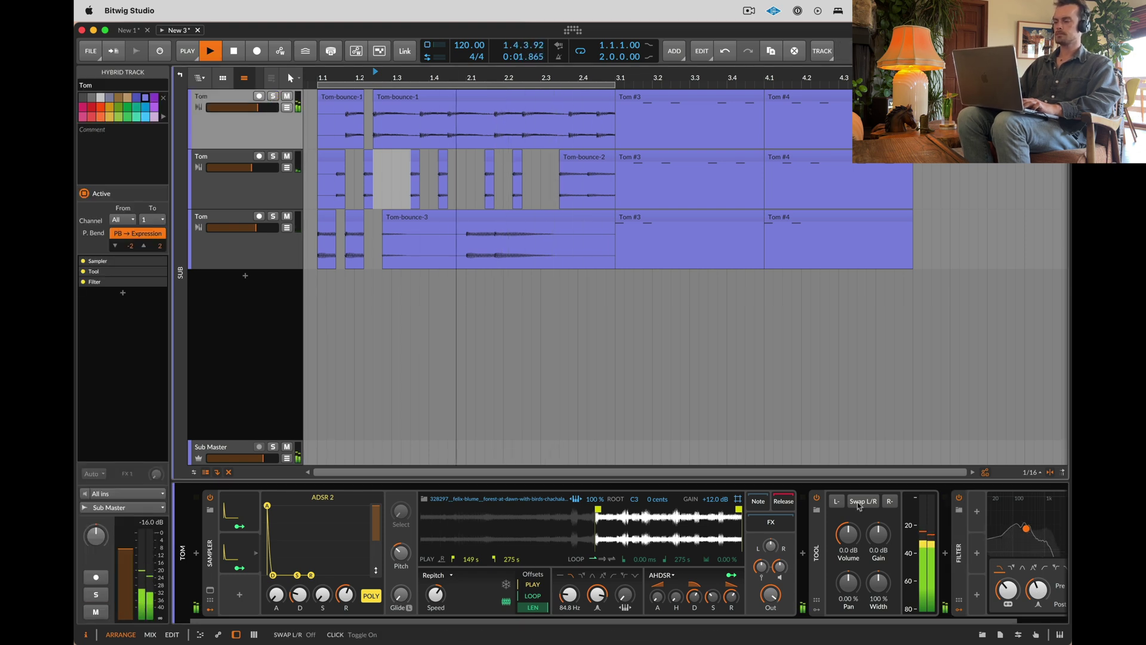
drag(1007, 590, 1038, 592)
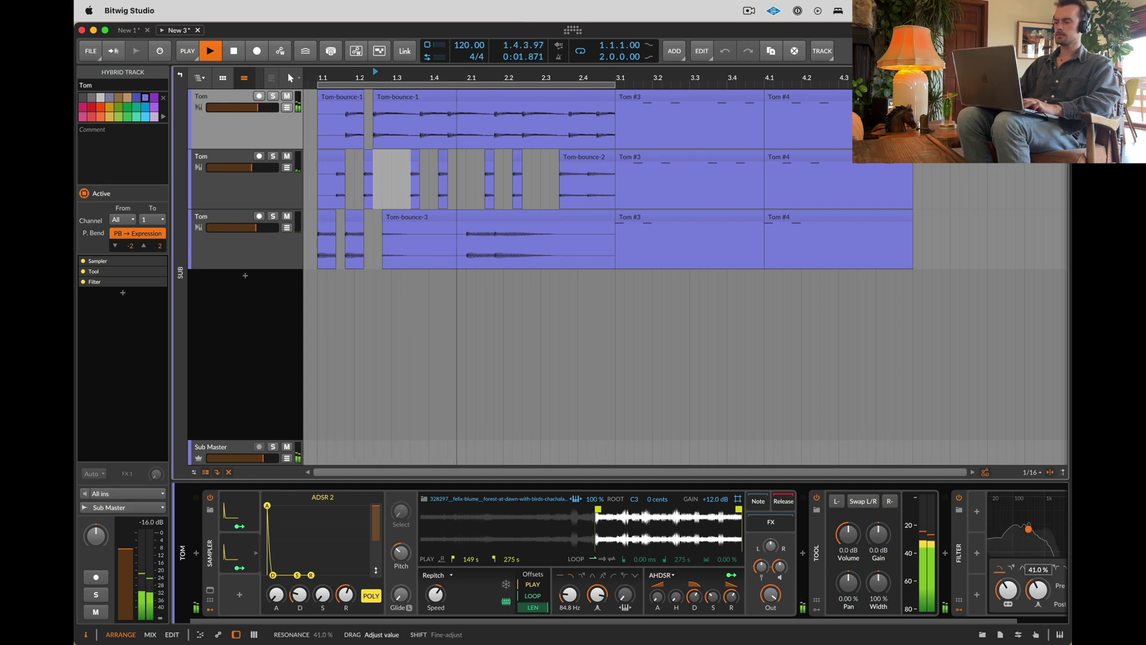
drag(1037, 590, 1037, 592)
Step: Add a Convolution reverb after the Filter on the first Tom track
scroll(1038, 588, right, 3)
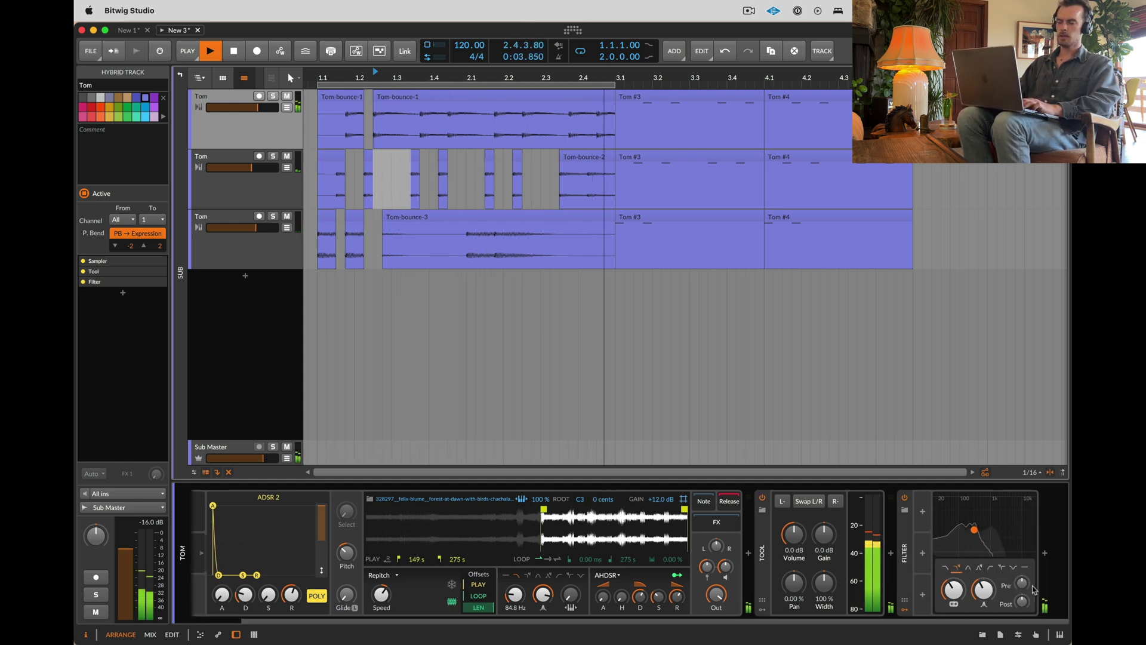
click(1046, 557)
text(con)
key(Down)
key(Down)
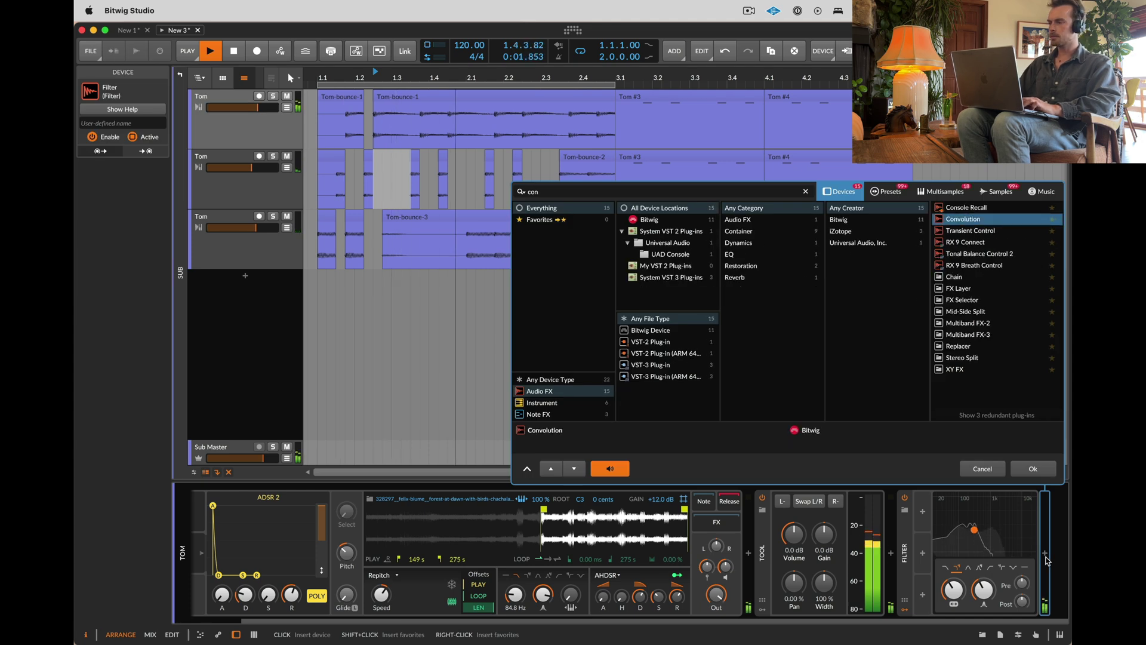
key(Return)
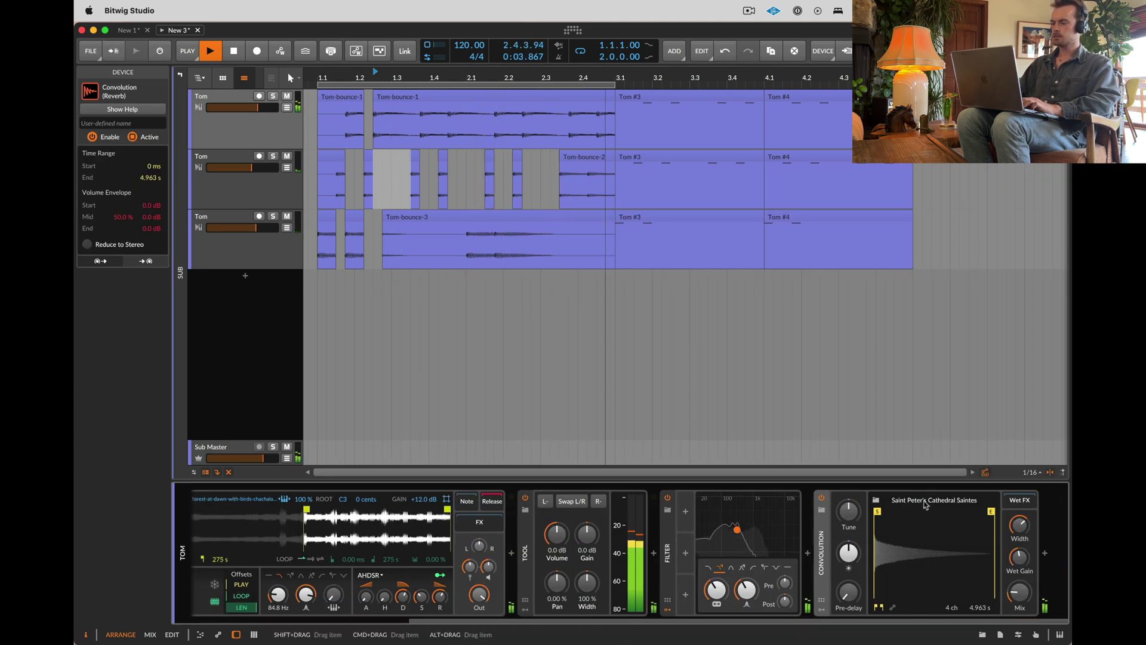
Step: Try the Buzz Saw 02 impulse in Convolution, then load the M5k - Wet House impulse response
click(935, 499)
click(777, 323)
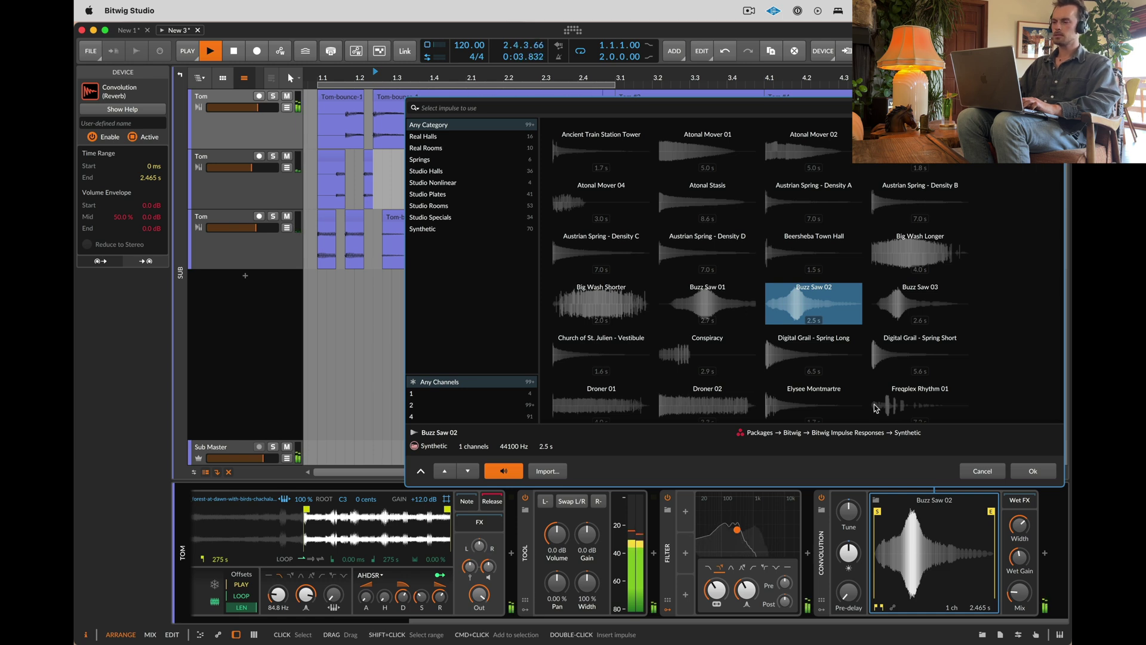
scroll(771, 335, down, 15)
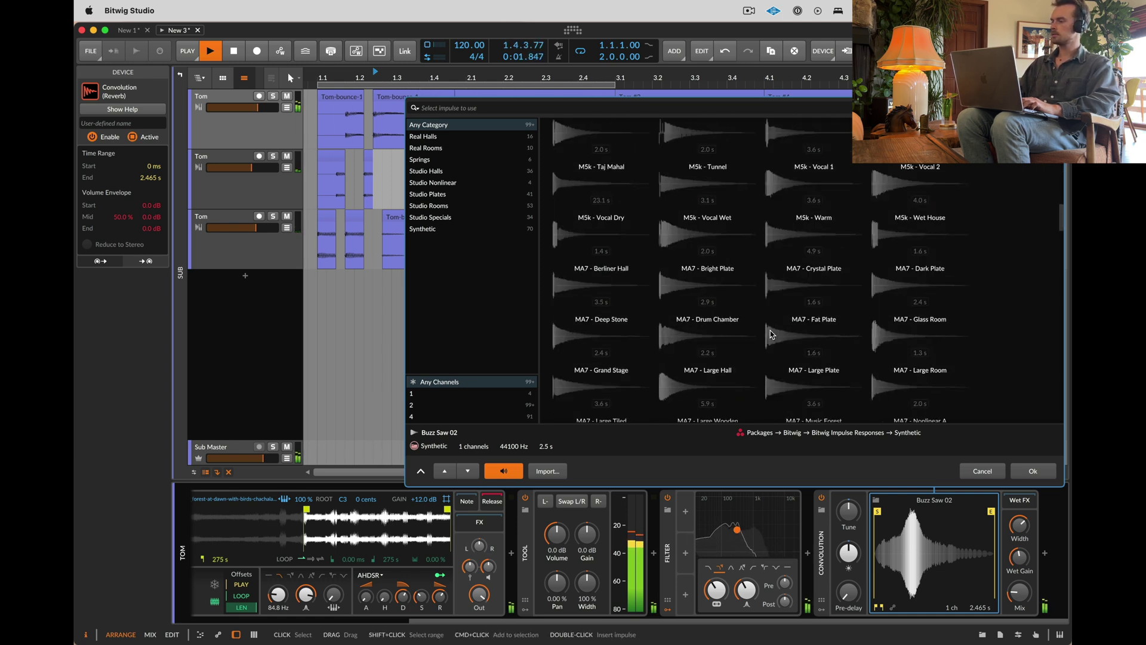
click(805, 206)
click(920, 233)
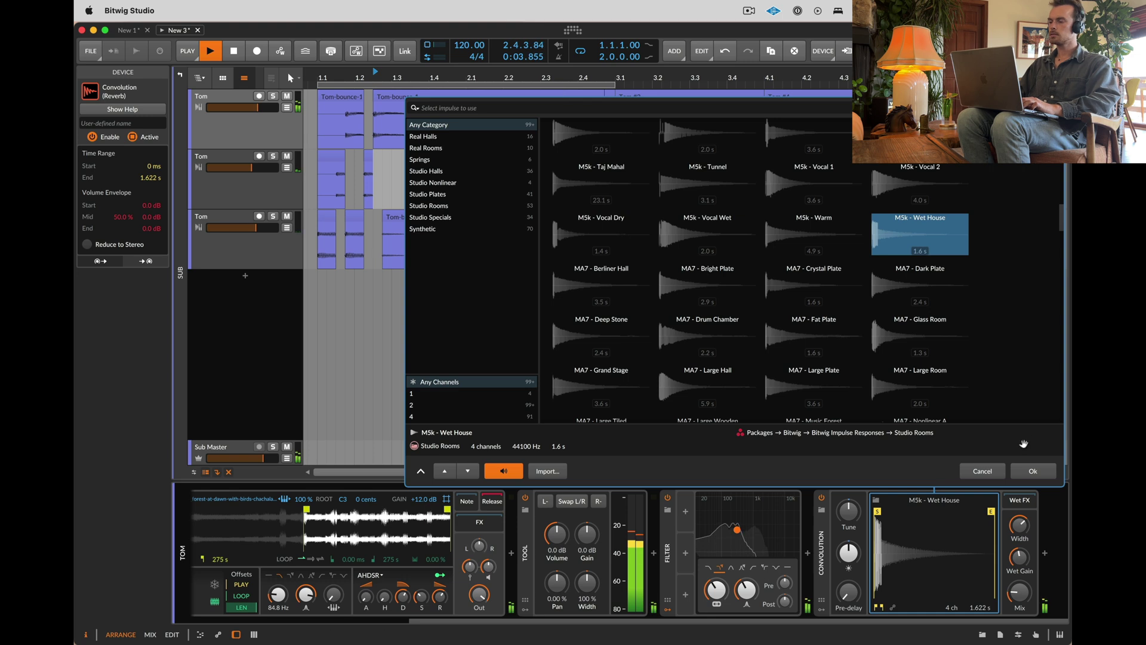
click(1033, 471)
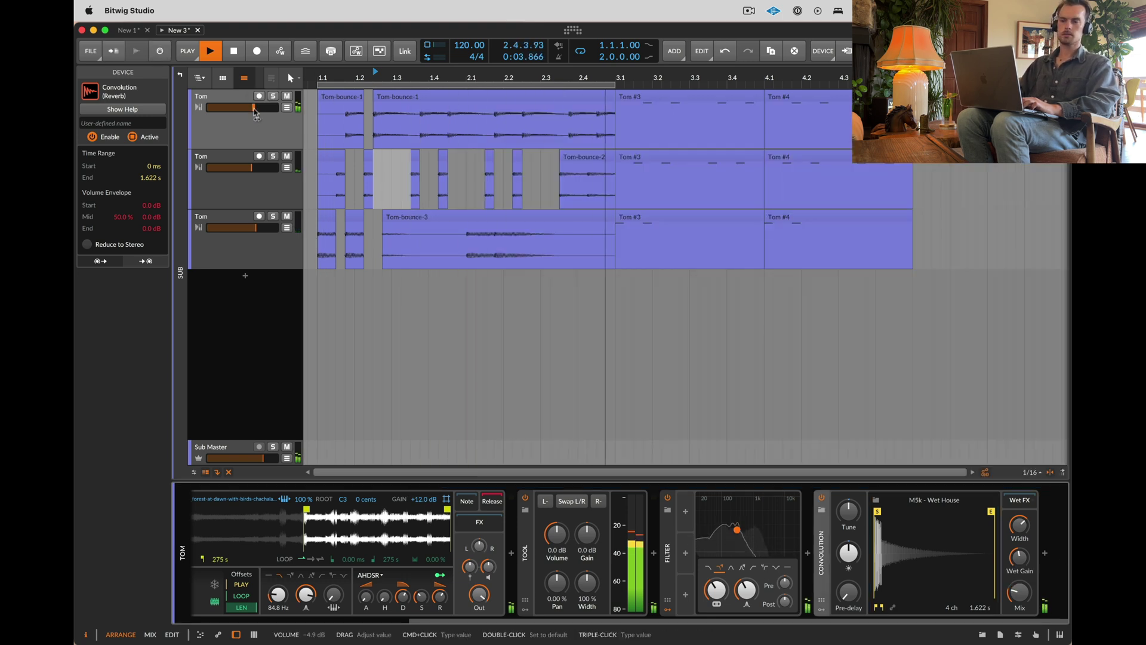
Step: Leave the Sub group view, stop playback and open the lower pink track's first clip for note editing
click(179, 75)
click(214, 95)
key(space)
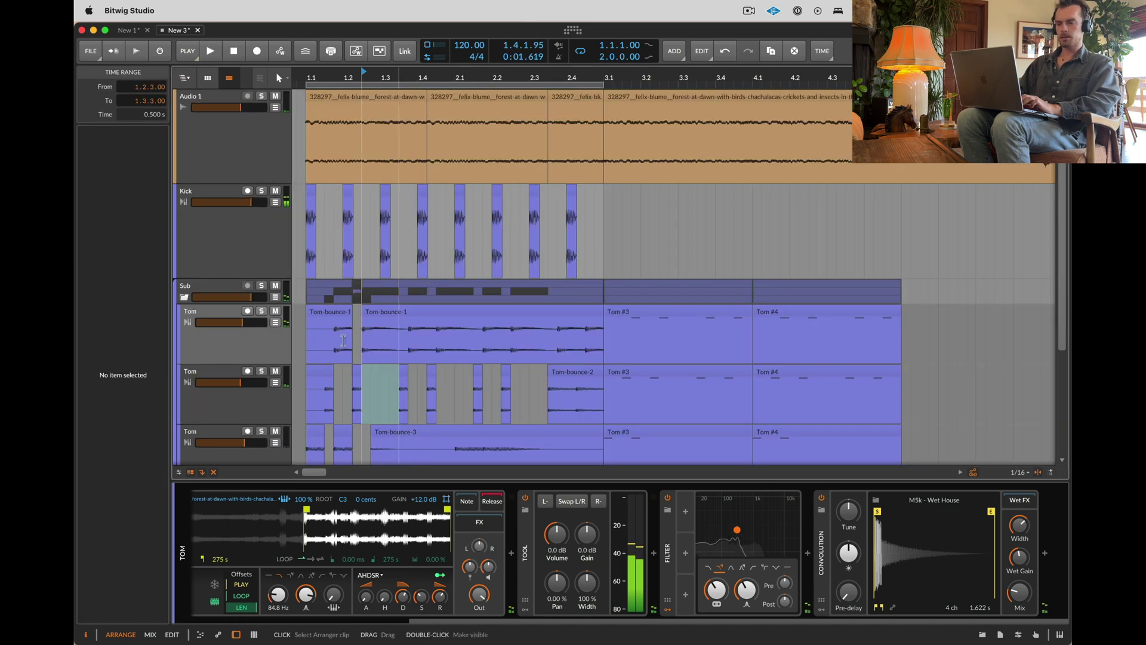
scroll(343, 341, down, 4)
click(337, 411)
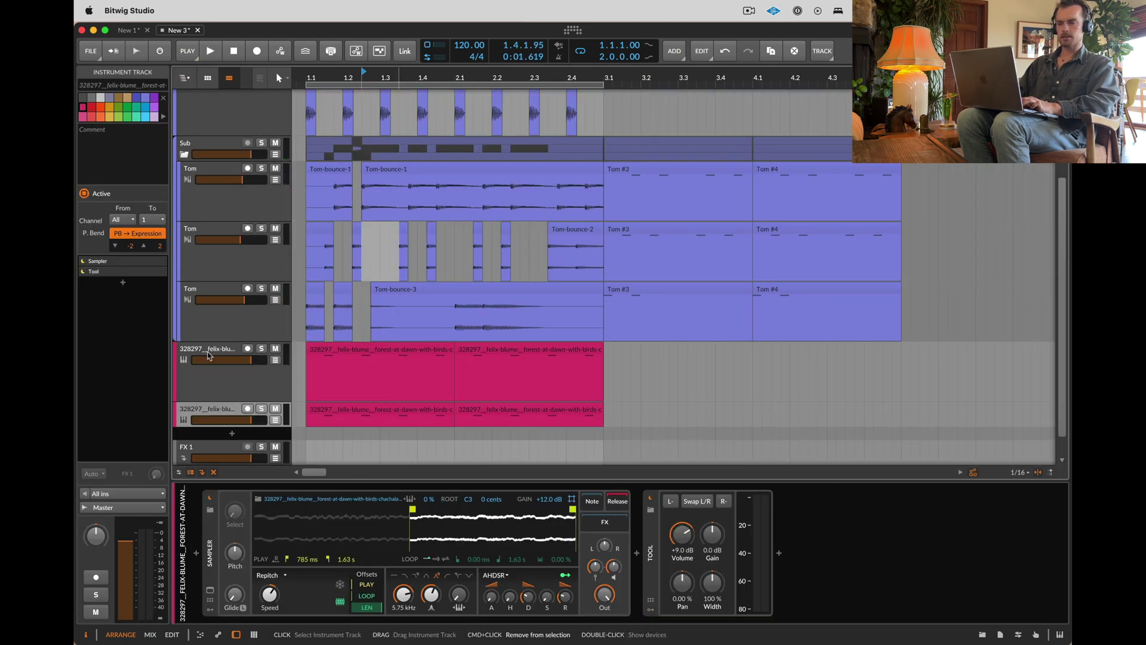
double_click(338, 411)
scroll(357, 529, down, 5)
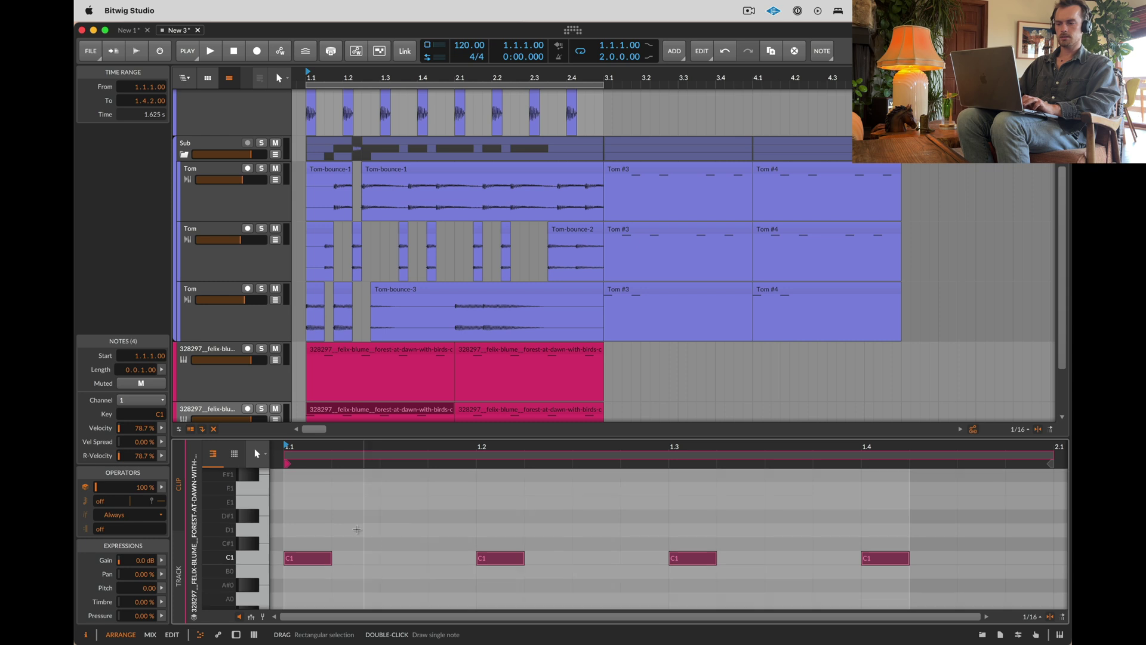
Step: Compress all four C1 notes to a quarter of their length and spacing so they fall on the sixteenths of beat 1
click(355, 529)
key(super+a)
click(303, 563)
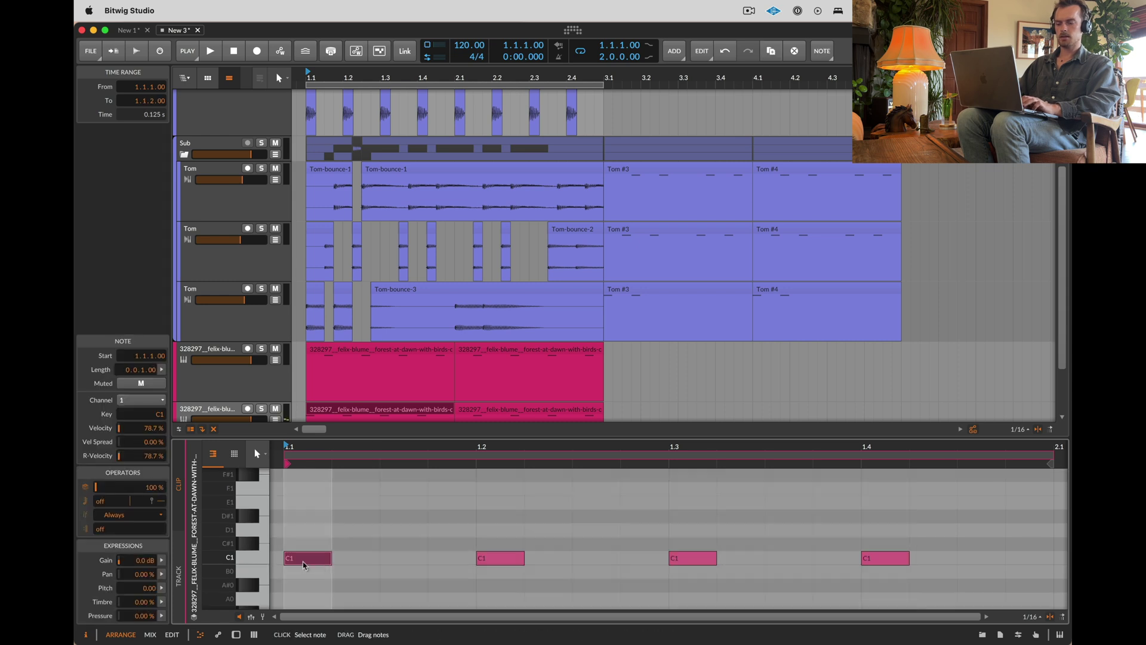
key(super+a)
key(alt+shift+Right)
key(alt+shift+Right)
key(alt+shift+Left)
key(alt+shift+Left)
key(alt+shift+Left)
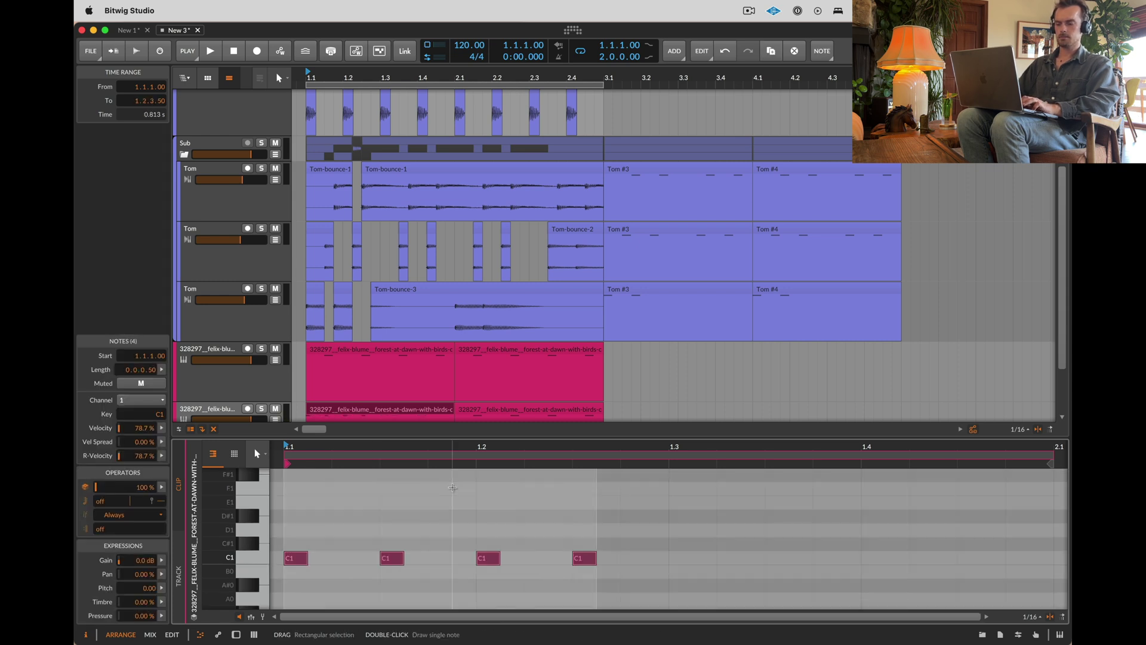
key(alt+shift+Left)
click(490, 495)
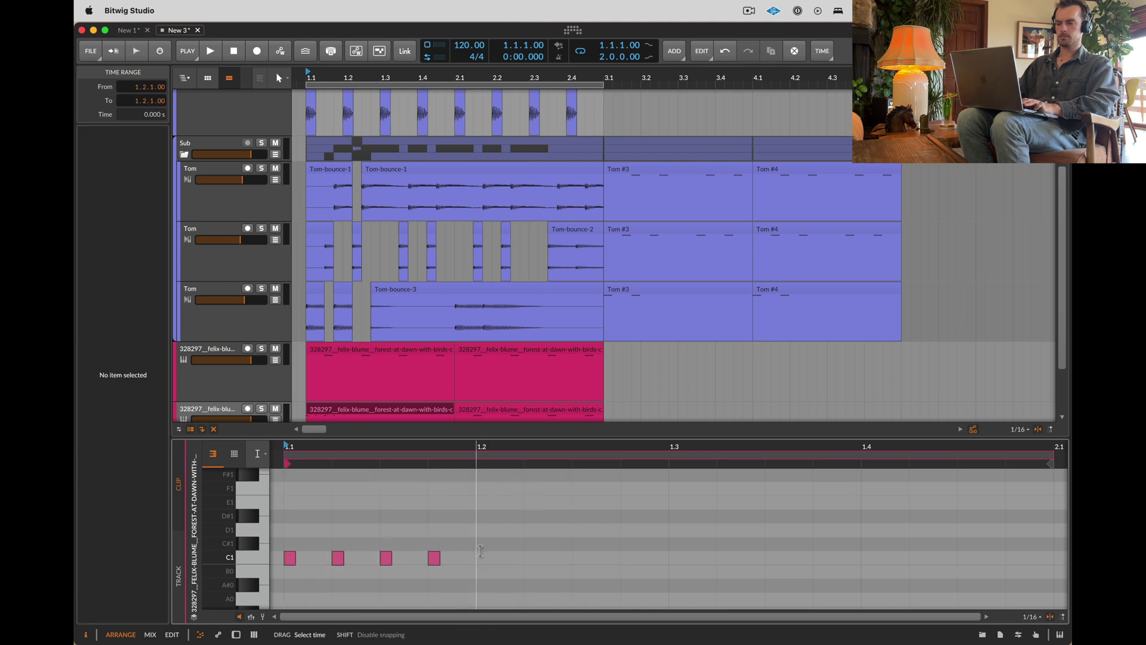
Step: Duplicate the first beat of C1 notes three times to fill the bar, and repeat the clip over bar 2
drag(480, 551, 286, 553)
key(super+d)
key(super+d)
key(super+d)
key(space)
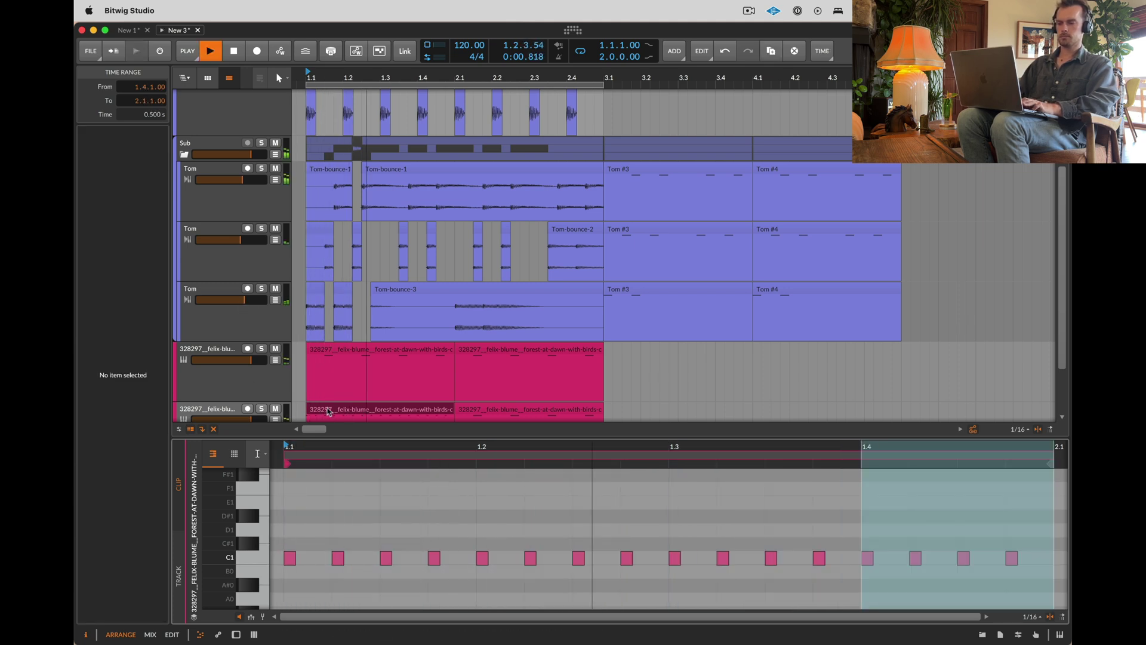
click(186, 410)
key(space)
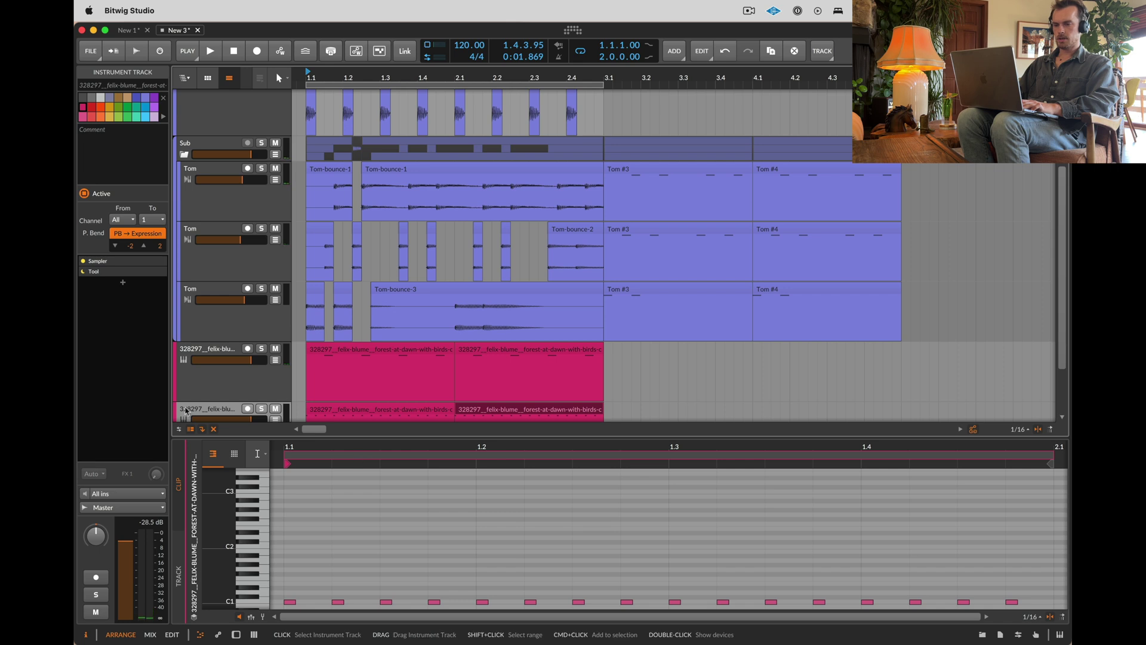
Step: Move the lower pink track's Sampler play start to about 1.42 s and audition it
double_click(187, 413)
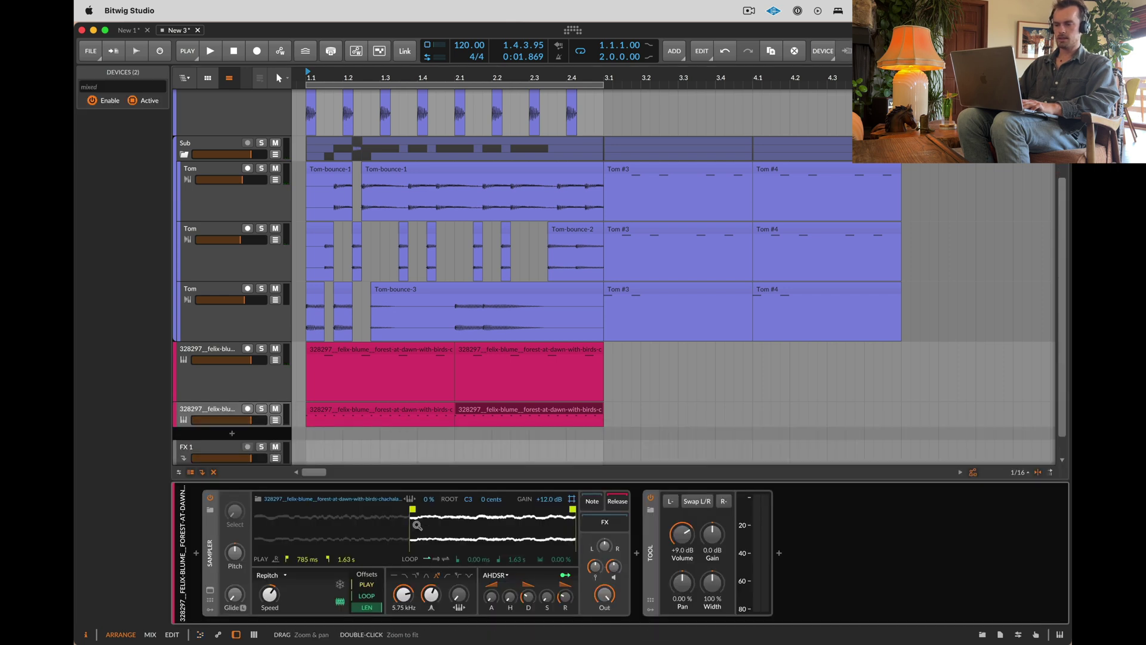
drag(412, 511, 539, 511)
key(space)
key(space)
Step: Load the long forest clip from Audio 1 into the lower pink track's Sampler and raise its pitch
scroll(519, 352, down, 3)
scroll(518, 352, up, 5)
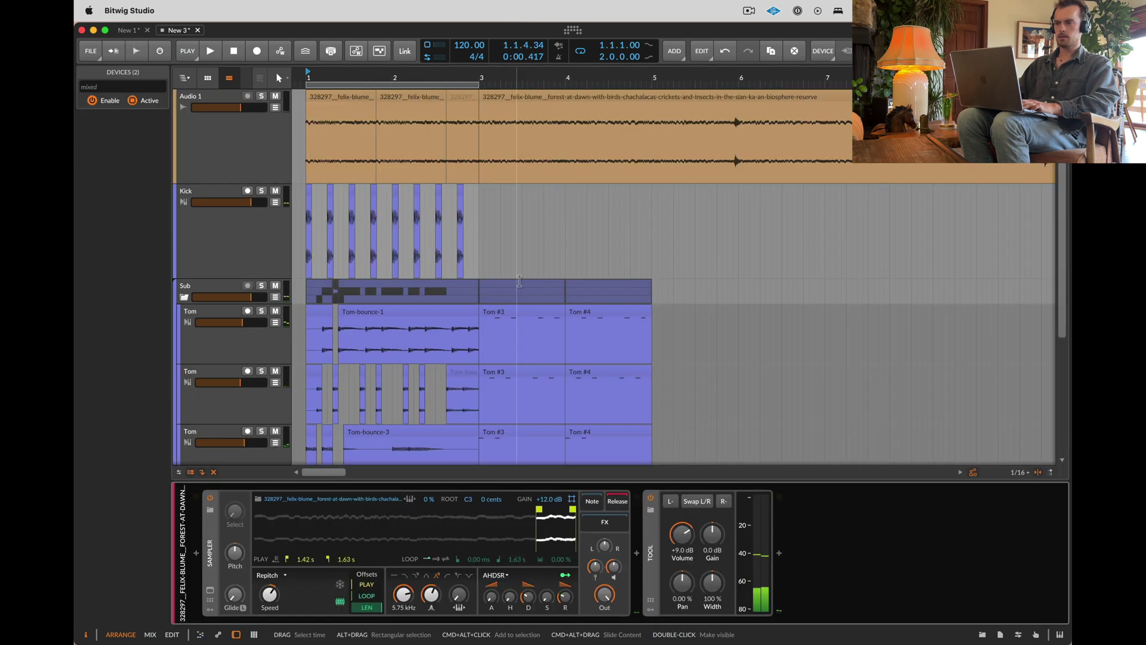
click(567, 98)
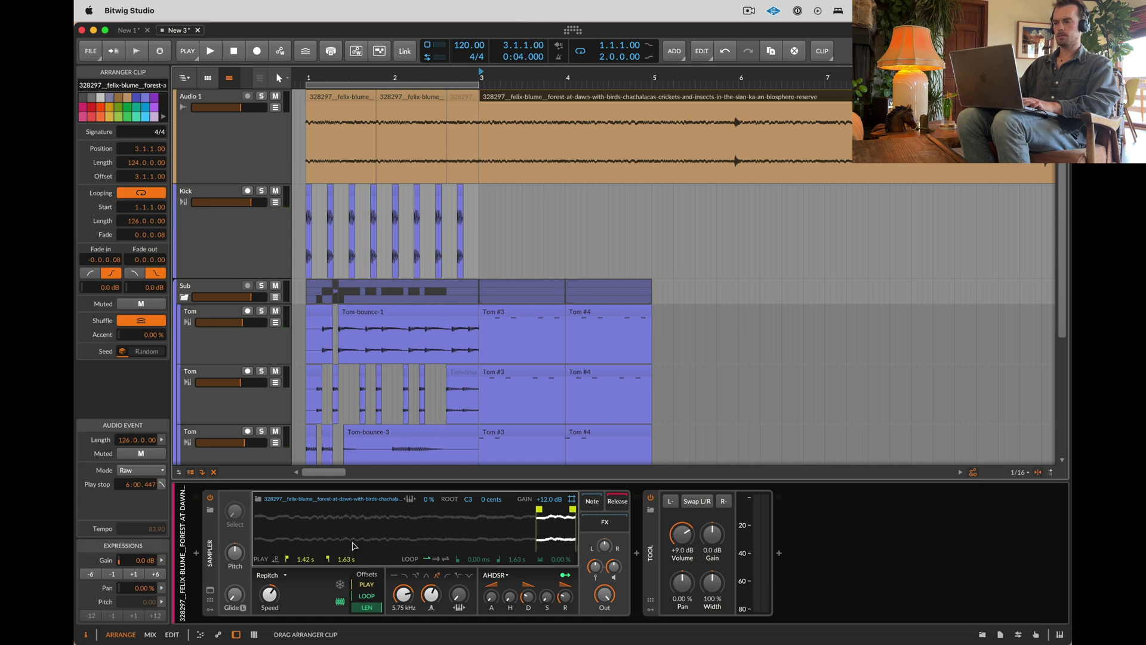
click(353, 488)
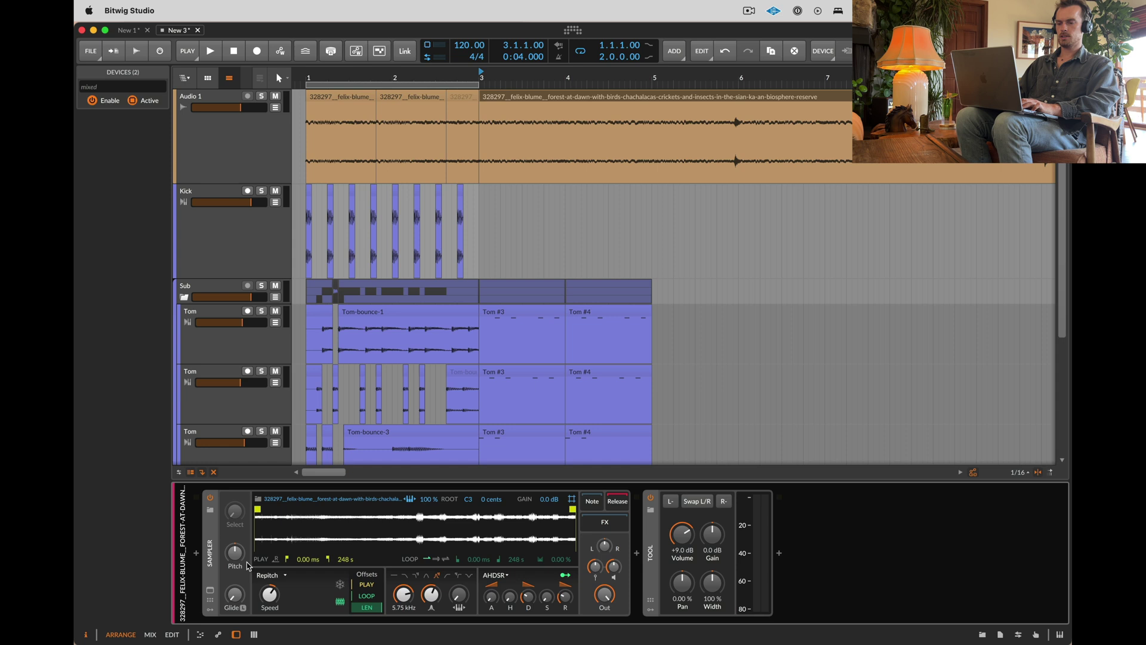
super+click(234, 546)
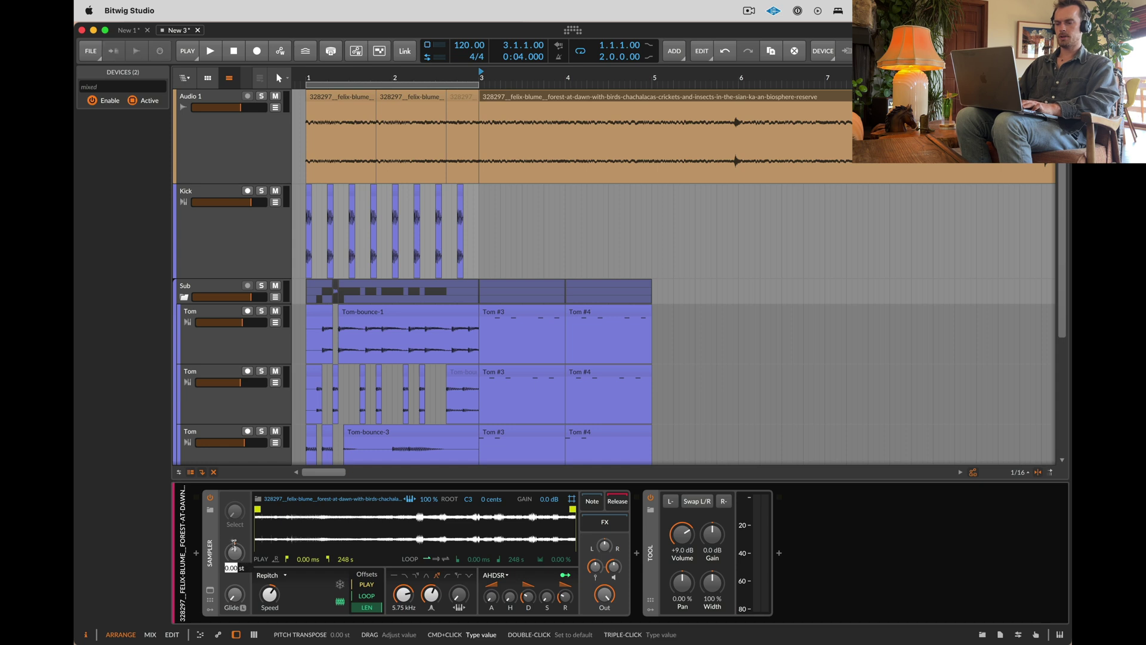
key(Return)
key(space)
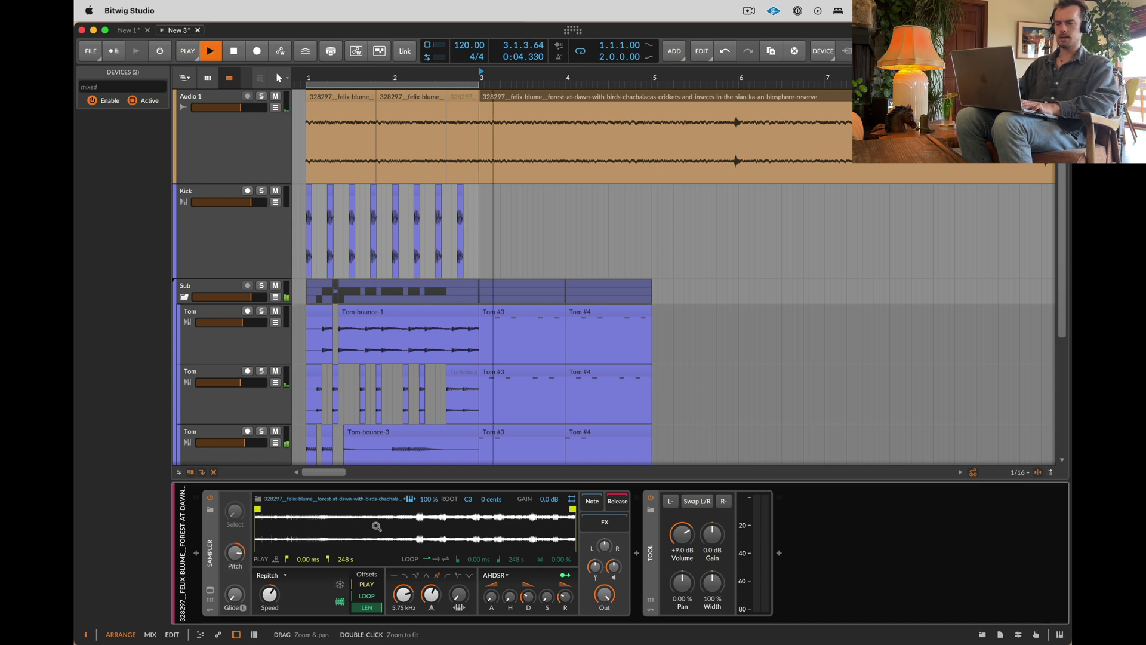
Step: Solo the lower pink track and move its Sampler play start to about 56.0 s while auditioning the loop
scroll(457, 221, down, 5)
key(space)
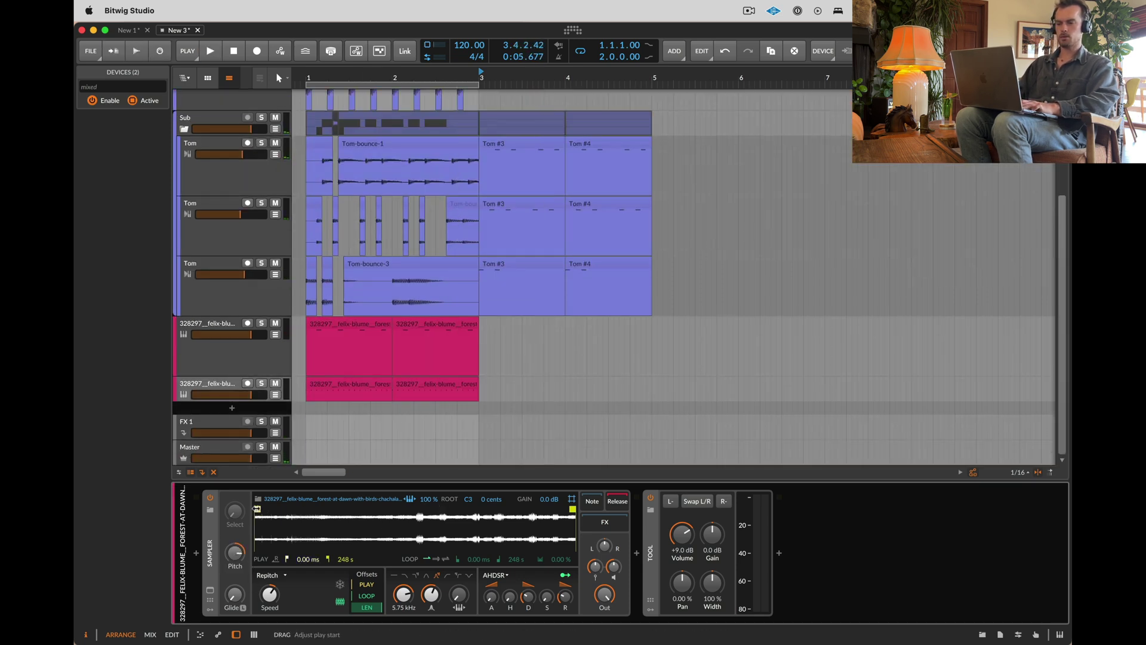
drag(257, 508, 313, 508)
key(space)
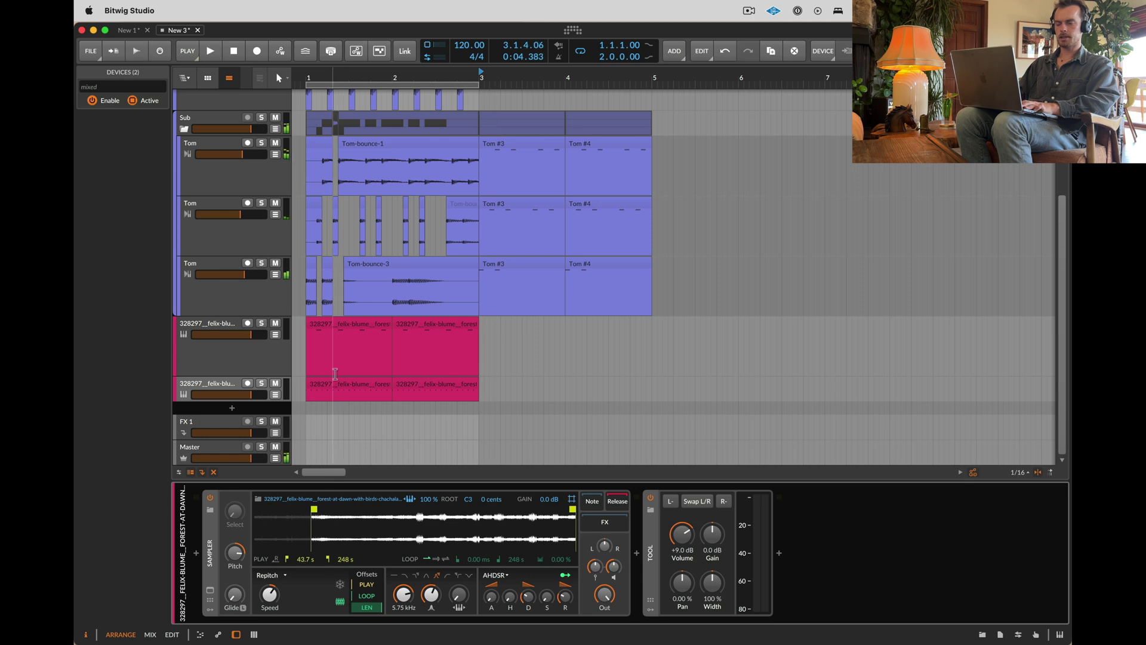
click(338, 391)
click(343, 391)
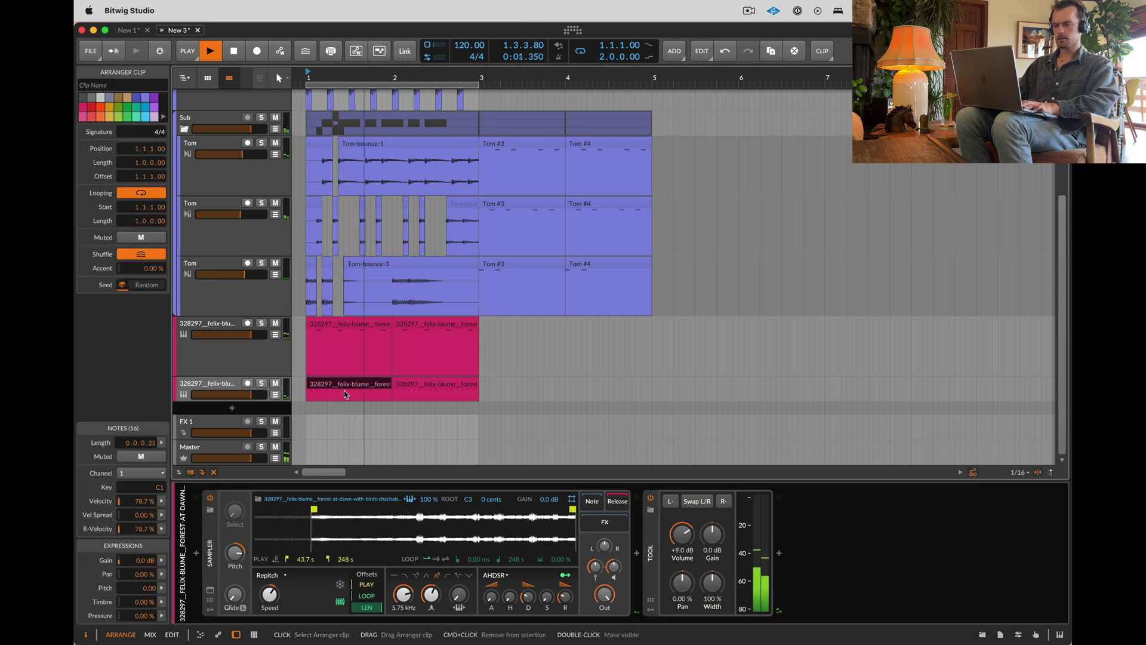
click(261, 383)
mouse_move(312, 509)
mouse_down()
mouse_move(440, 510)
mouse_move(328, 516)
mouse_up()
key(space)
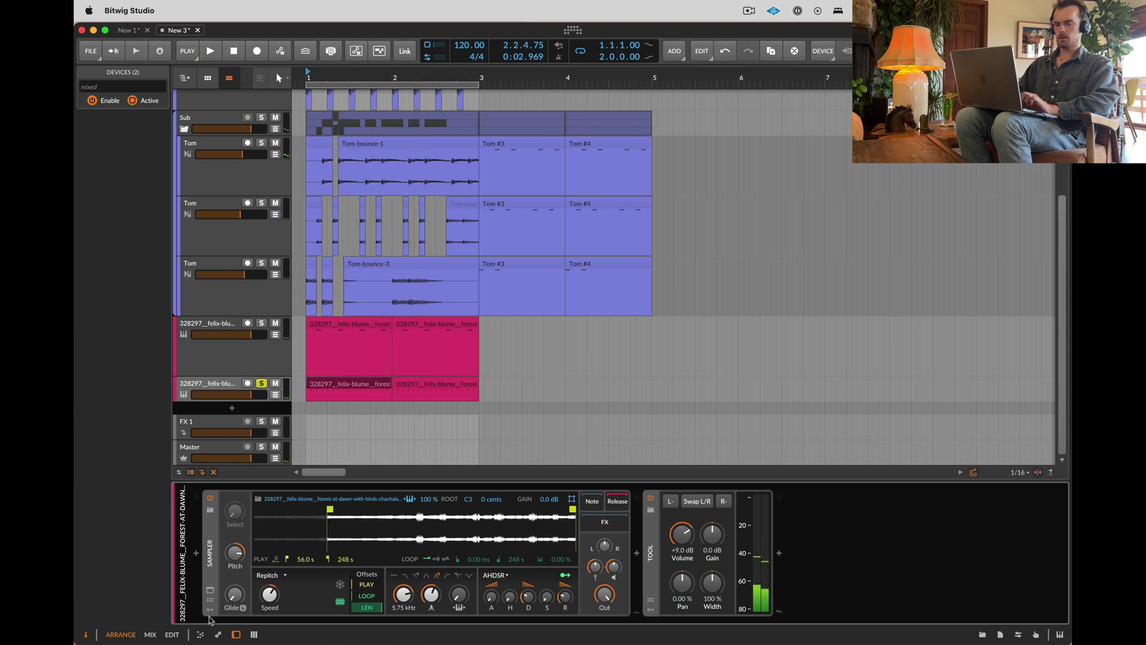
Step: Add a Random modulator to the lower pink track's Sampler
click(210, 610)
click(228, 594)
text(ra)
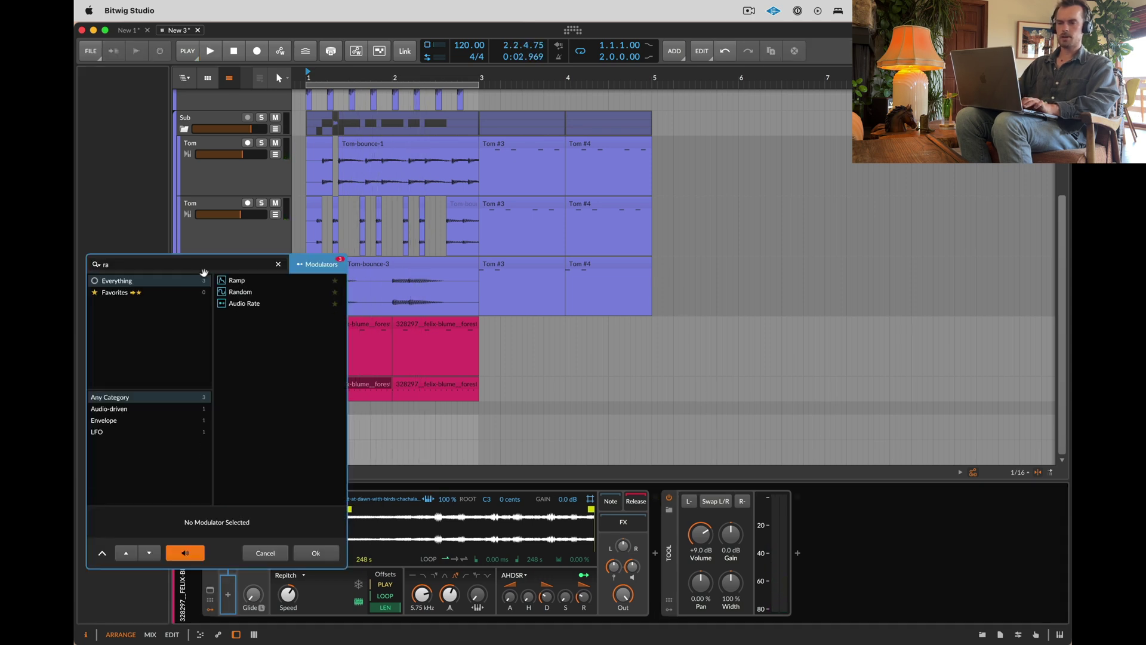
key(Down)
key(Return)
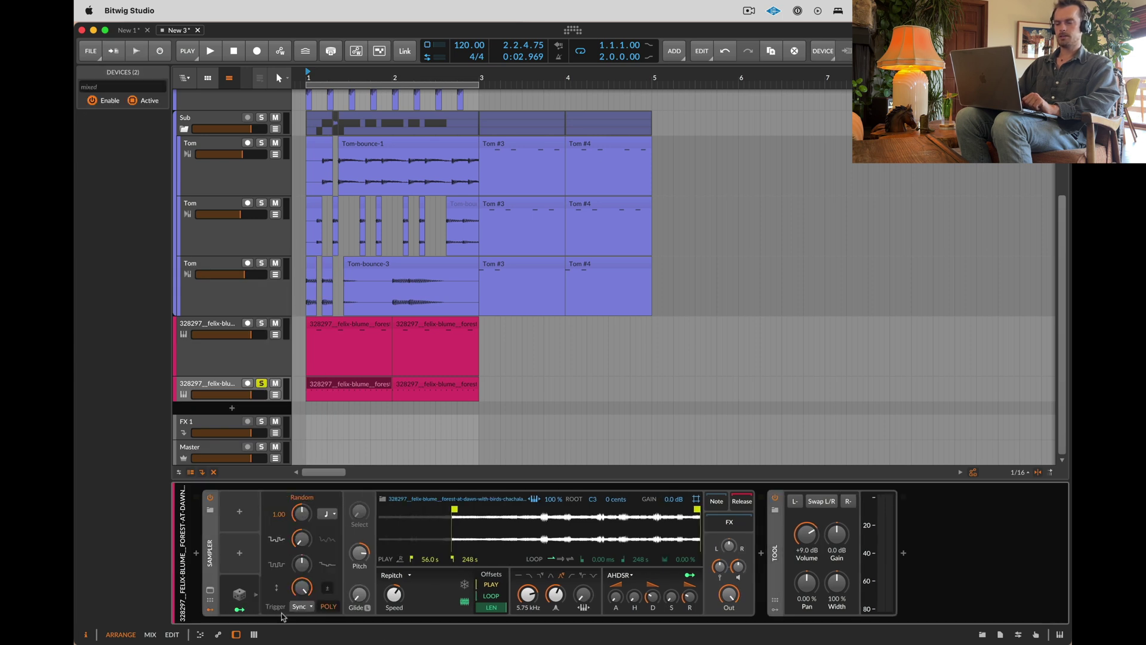
Step: Set the Random modulator's trigger to Note and switch its rate to the hold (fermata) option
click(303, 608)
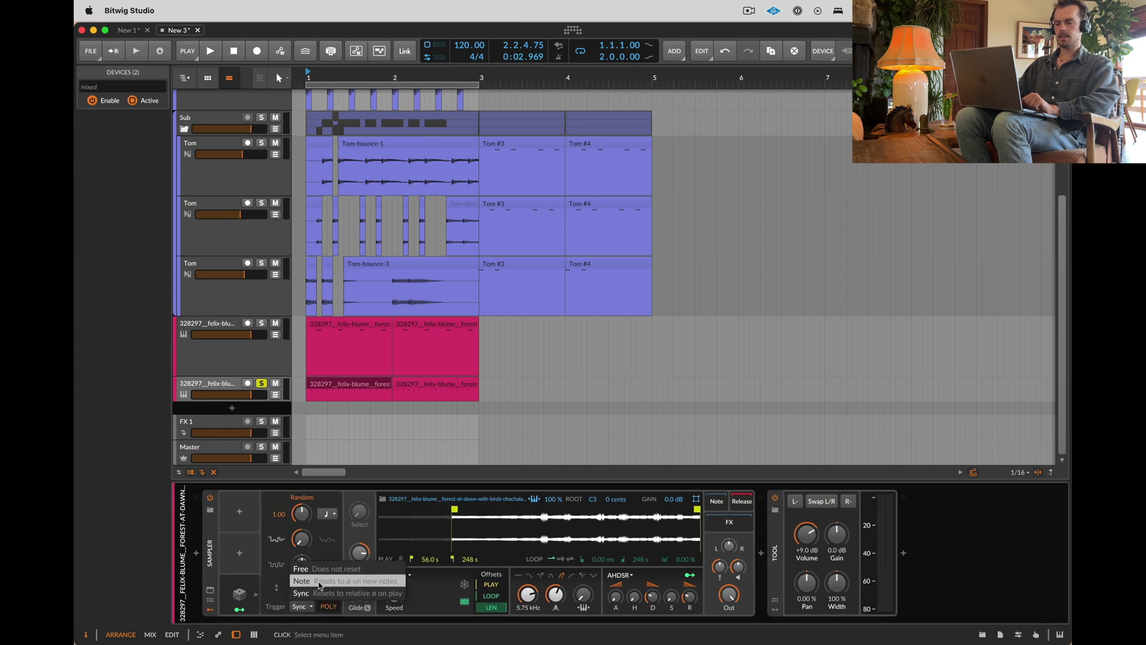
click(322, 584)
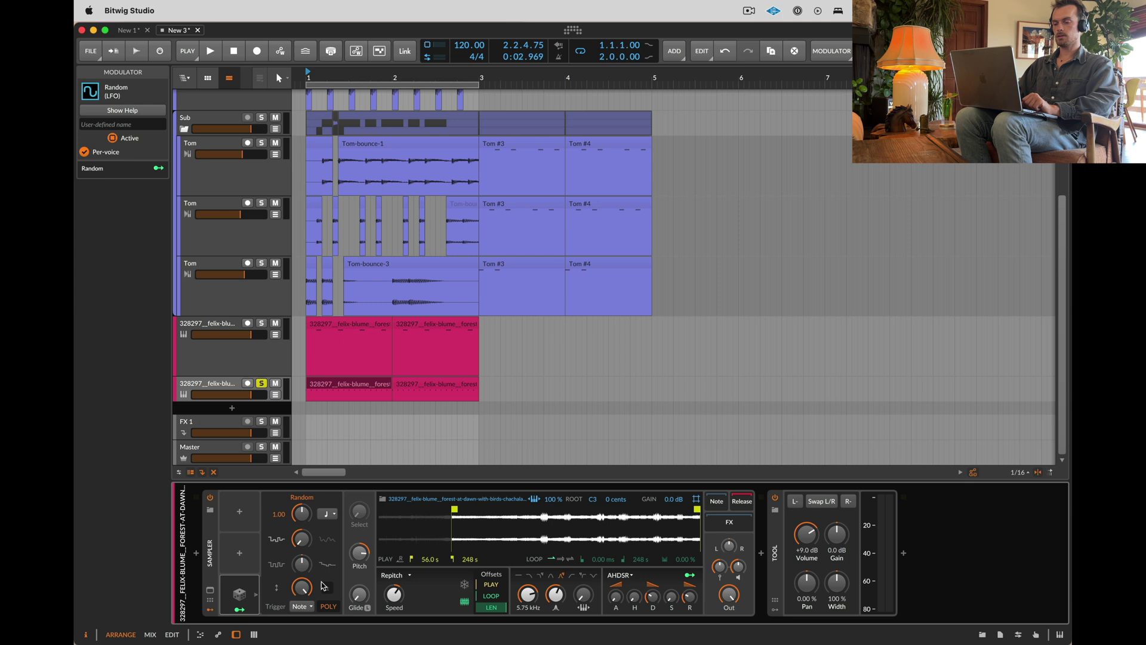
click(326, 514)
click(345, 497)
Step: Map the Random modulator to the Sampler's play position offset at 0.030, lower its amount to about 86%, and start playback
click(242, 609)
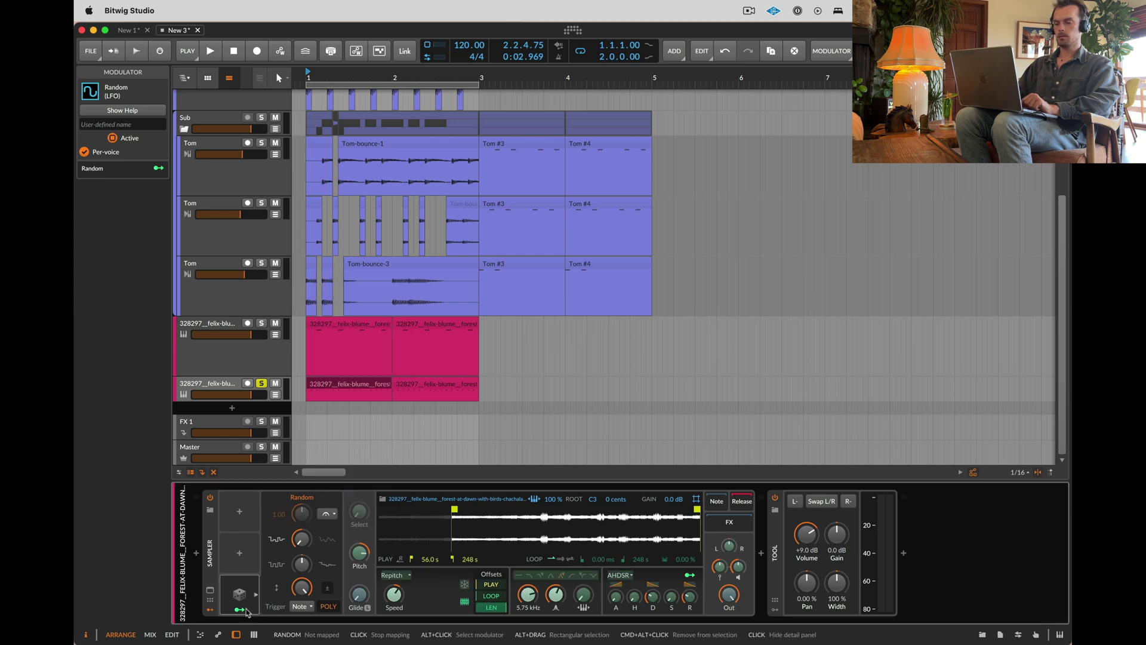
click(484, 581)
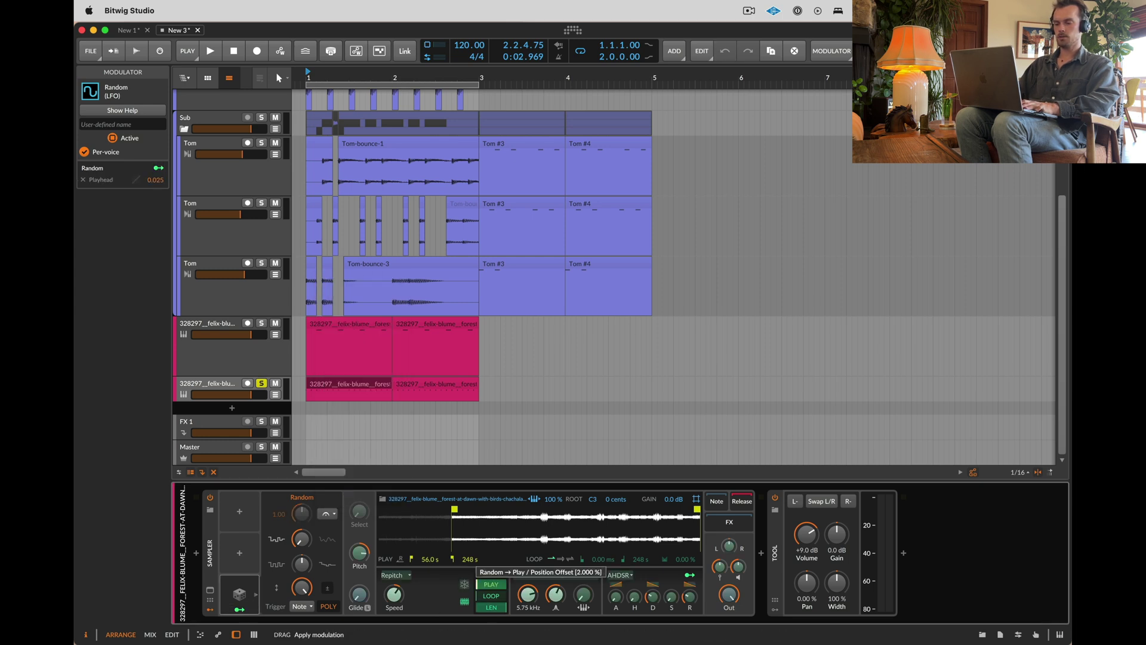
drag(484, 581, 484, 578)
key(Escape)
key(space)
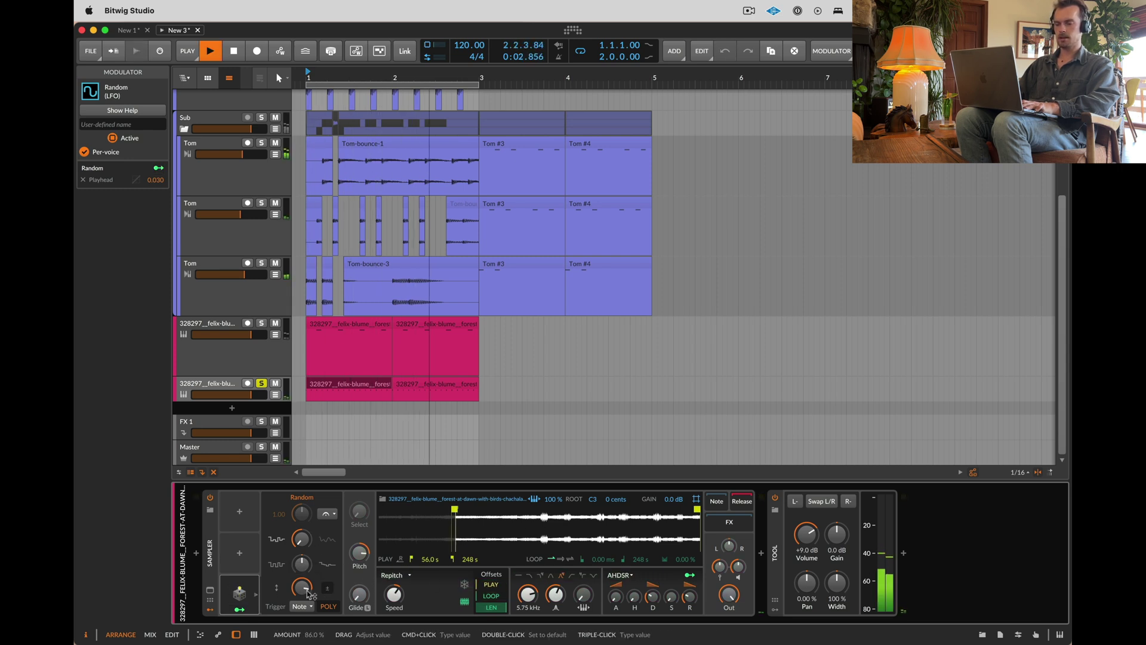
Step: Raise the lower pink track's Sampler filter frequency to about 7.9 kHz while the loop plays
click(358, 383)
click(424, 385)
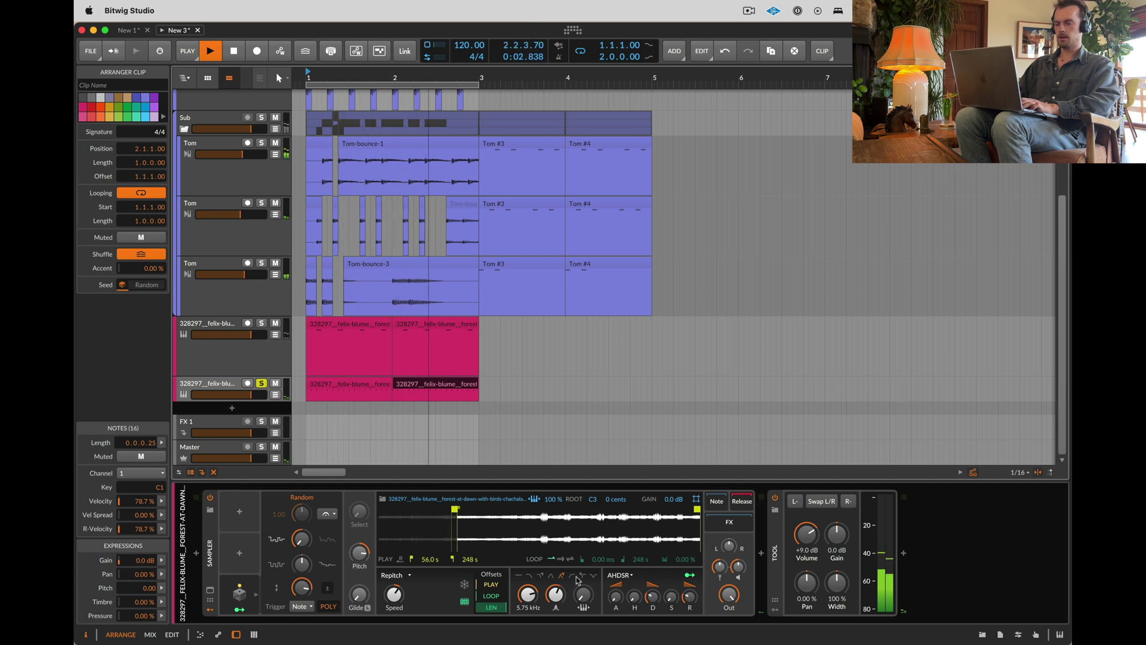
click(573, 576)
drag(529, 594, 529, 588)
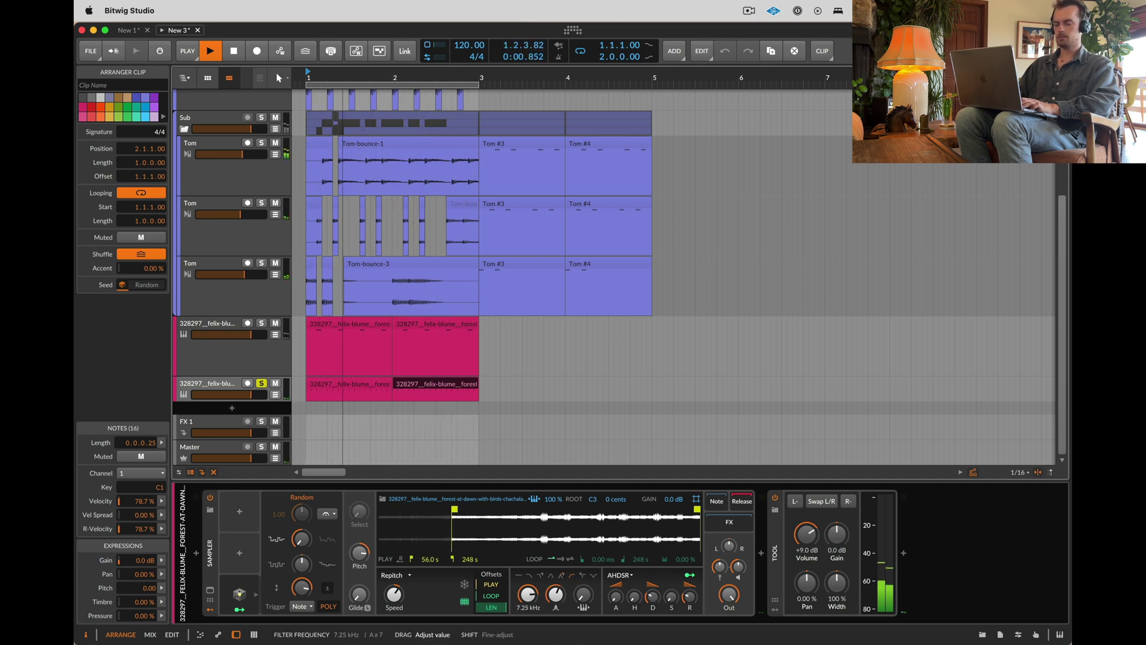
Step: In the lower pink track's first clip, lower the second note's velocity to about 15.5% and the third's to about 27.9%
double_click(347, 385)
key(space)
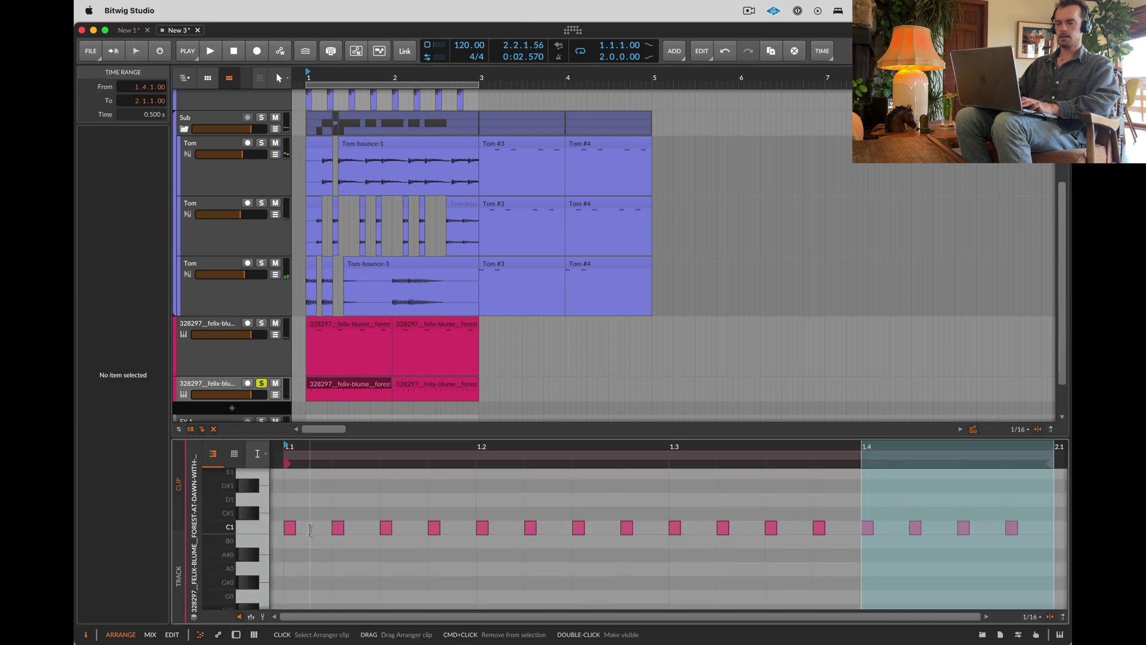
click(310, 530)
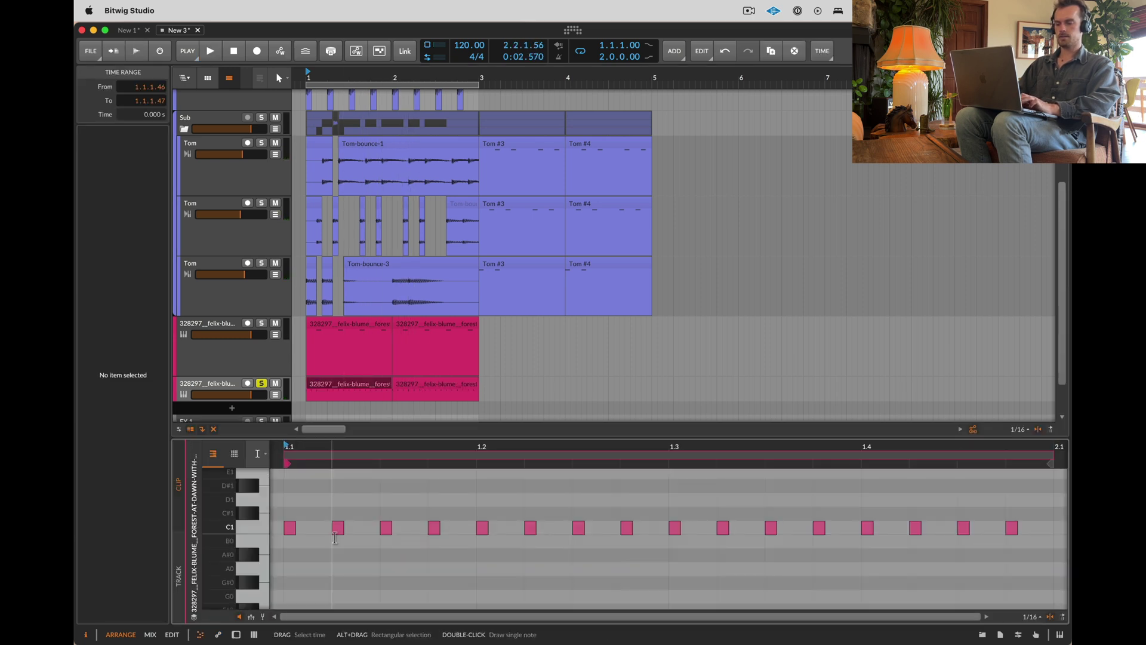
key(a)
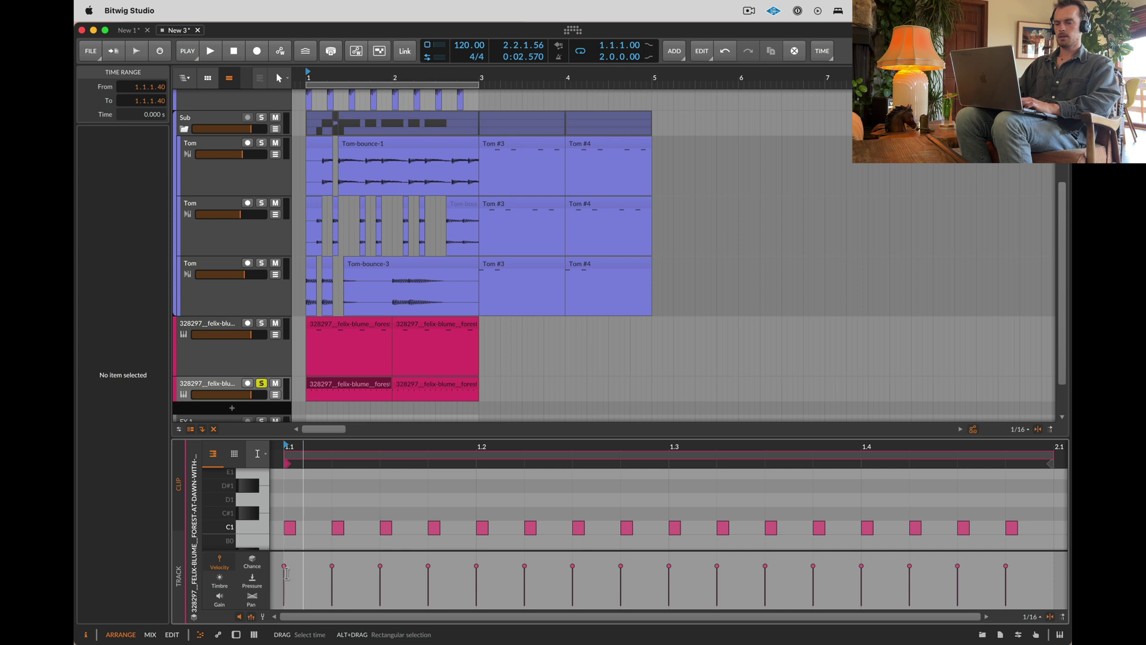
drag(331, 565, 331, 604)
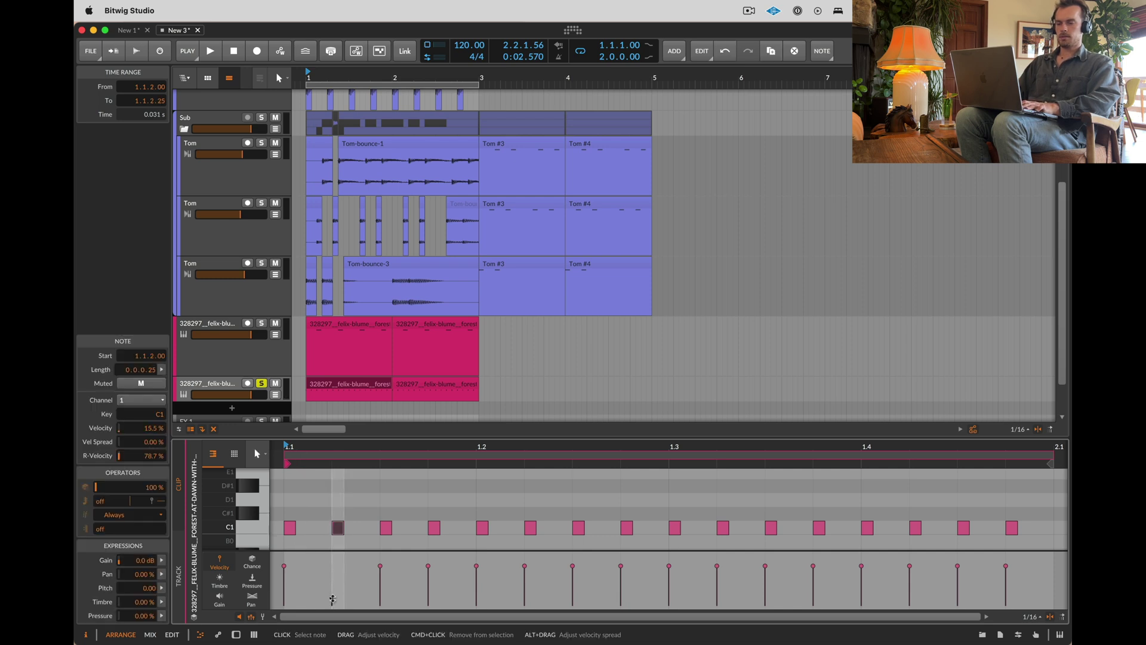
drag(383, 565, 381, 600)
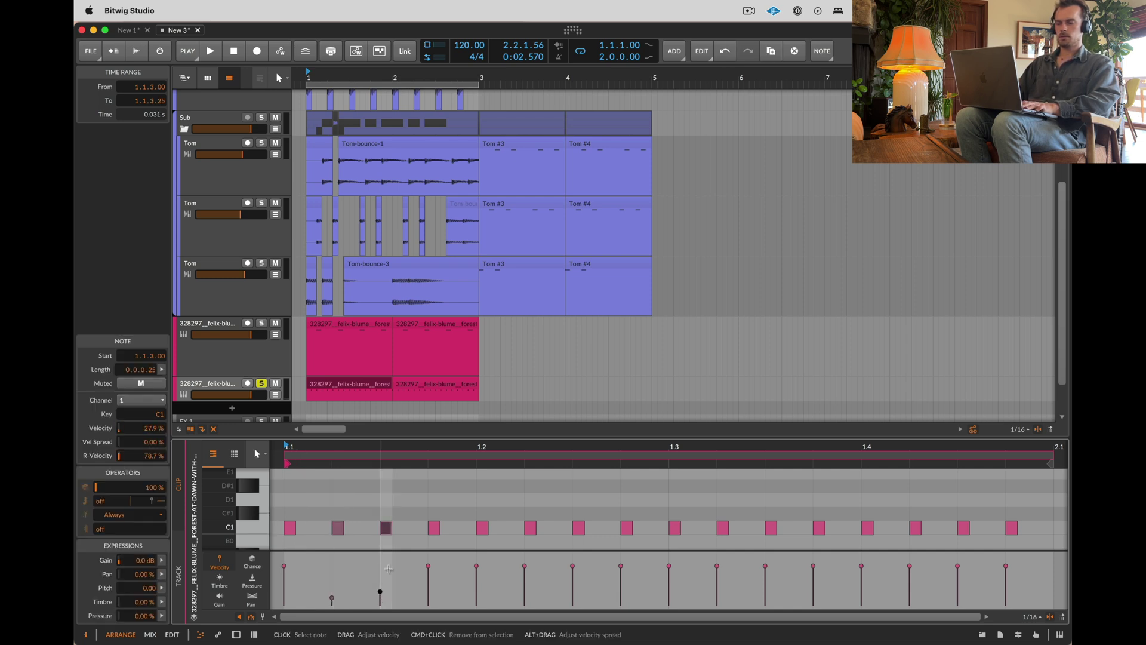
Step: Repeat the first three-note velocity pattern across the rest of the bar by duplicating it four times
drag(424, 525, 284, 526)
key(super+d)
key(super+d)
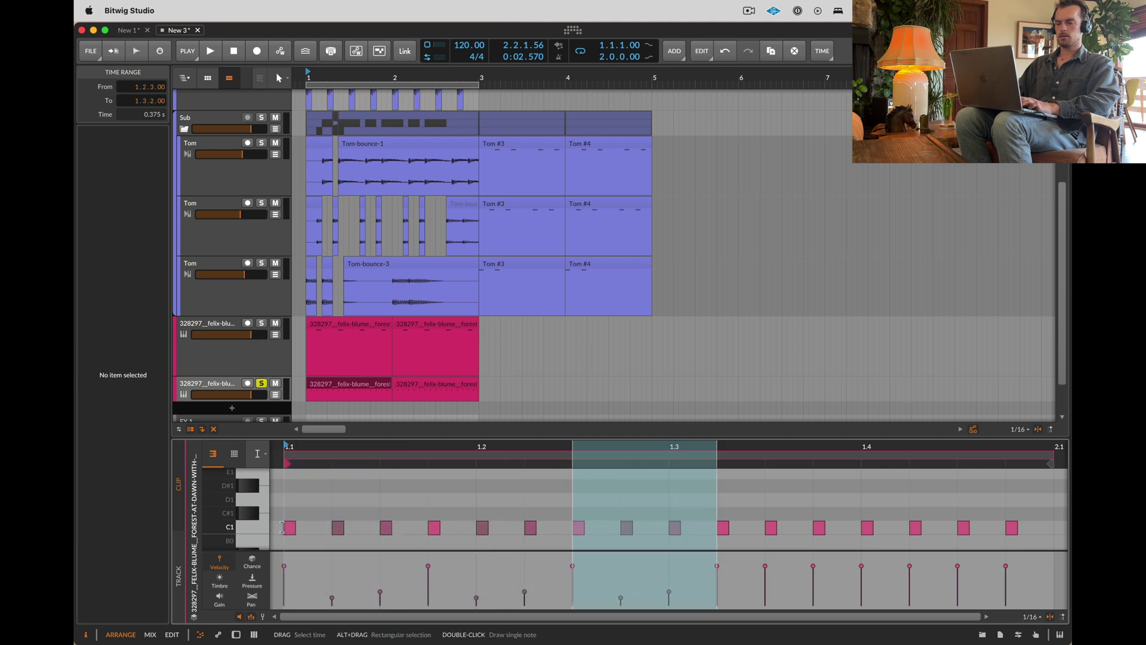
key(super+d)
key(super+d)
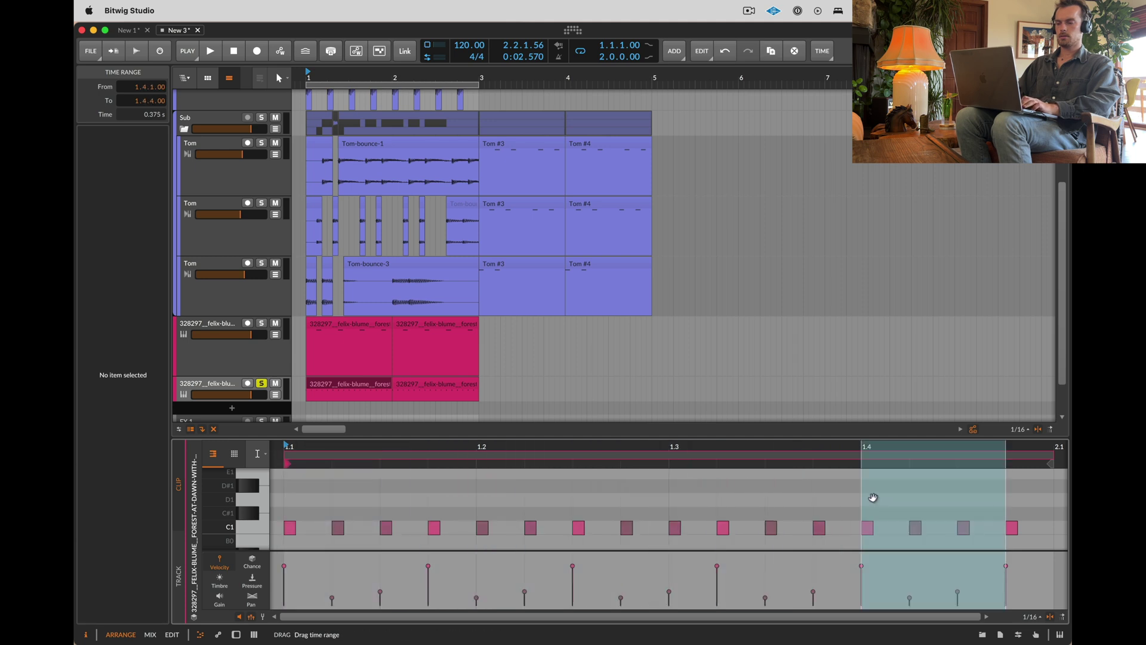
Step: Give the ten quiet hat notes a velocity spread of about 5%
key(super+a)
key(1)
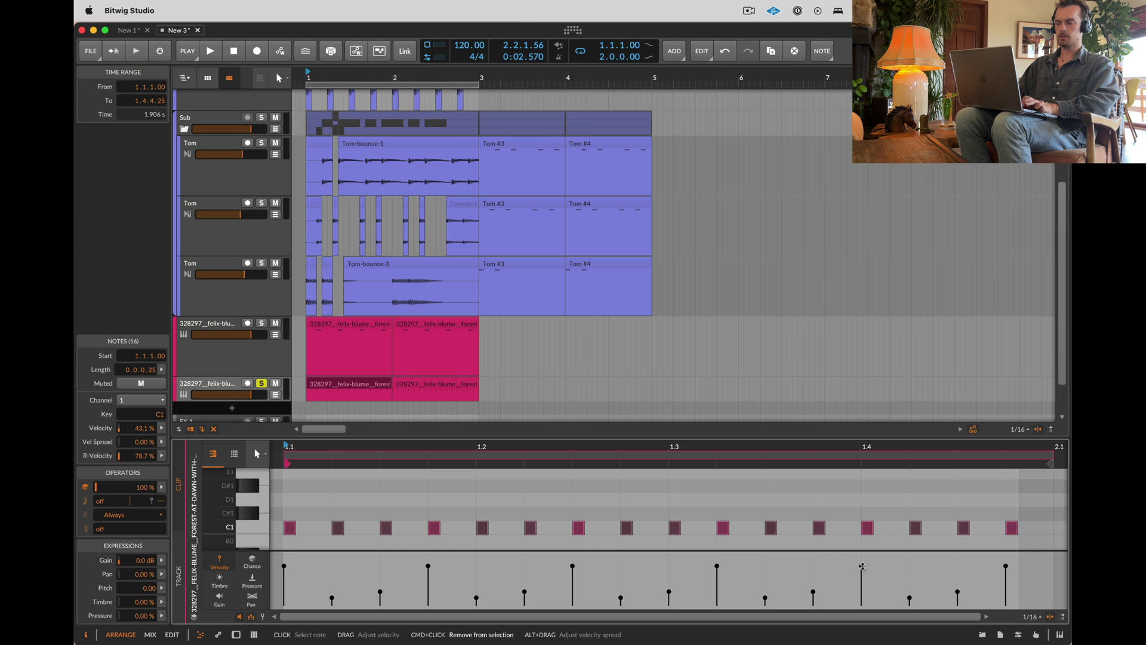
click(920, 580)
drag(975, 576, 215, 627)
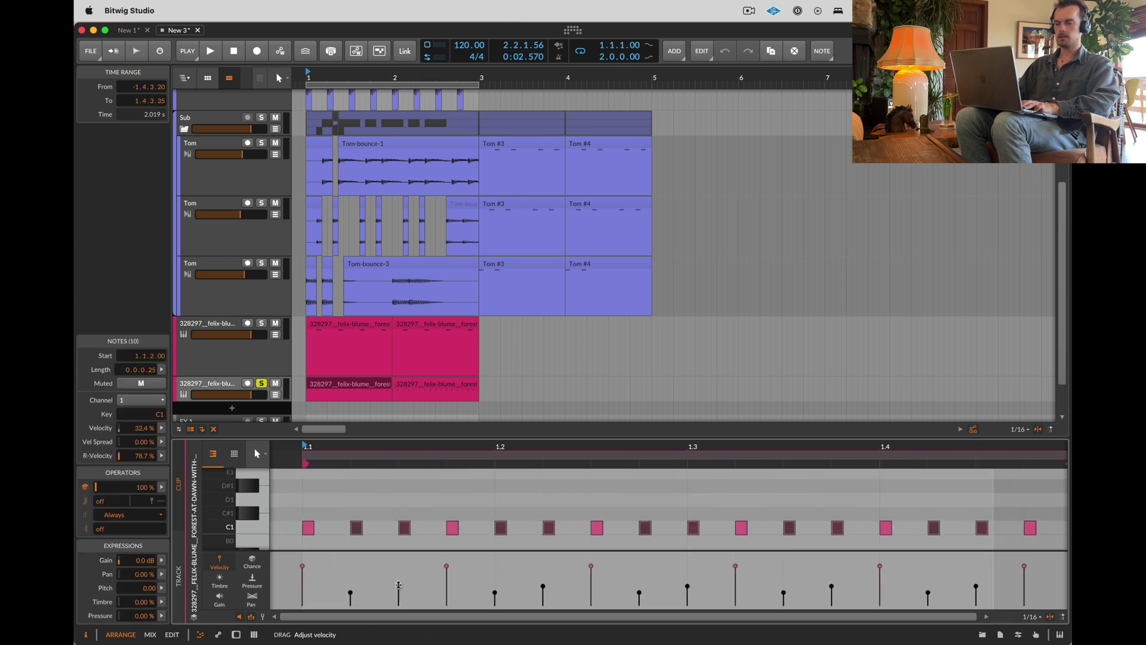
drag(399, 584, 399, 589)
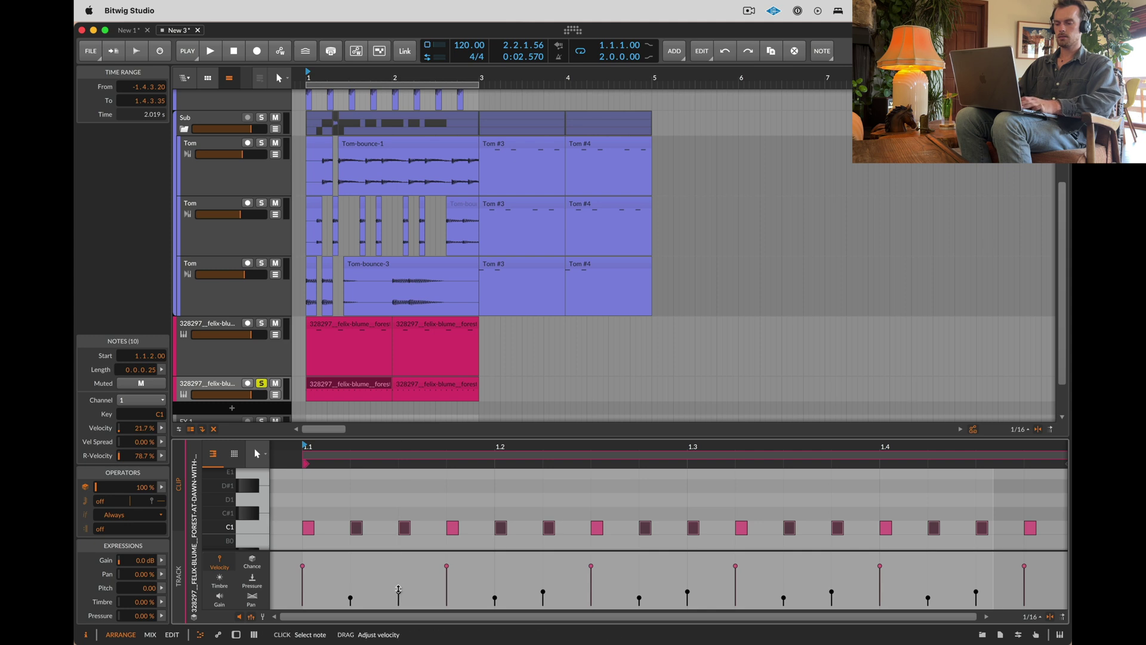
key(super+shift+z)
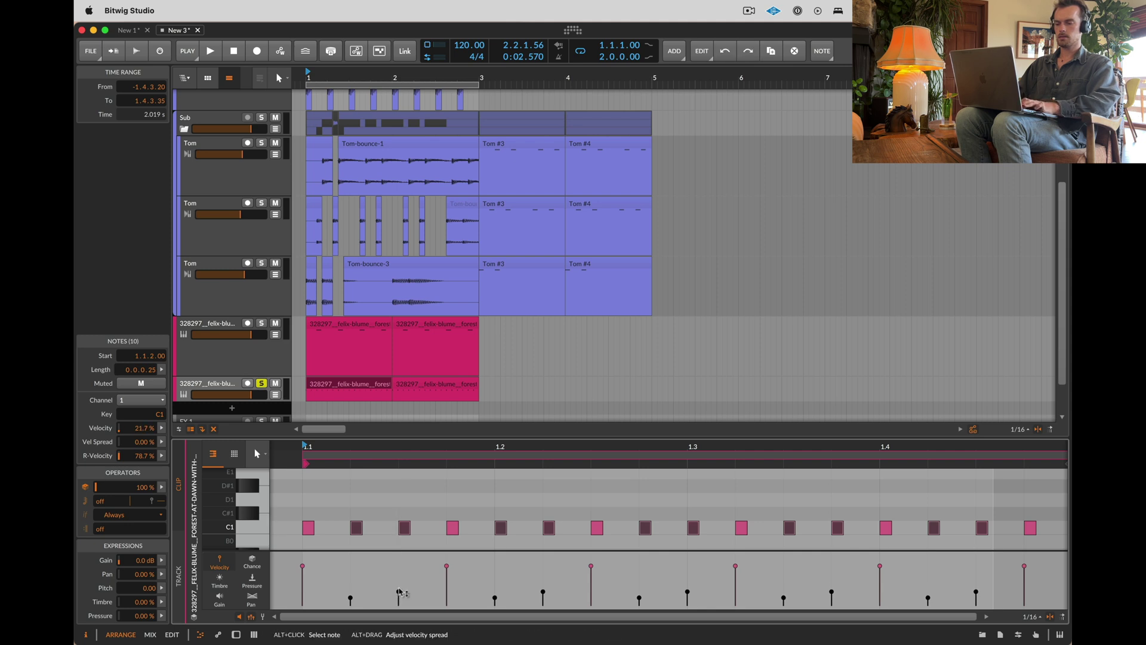
Step: Duplicate the edited hat clip into bar 2 and audition the soloed loop
click(336, 383)
key(super+d)
key(space)
click(228, 384)
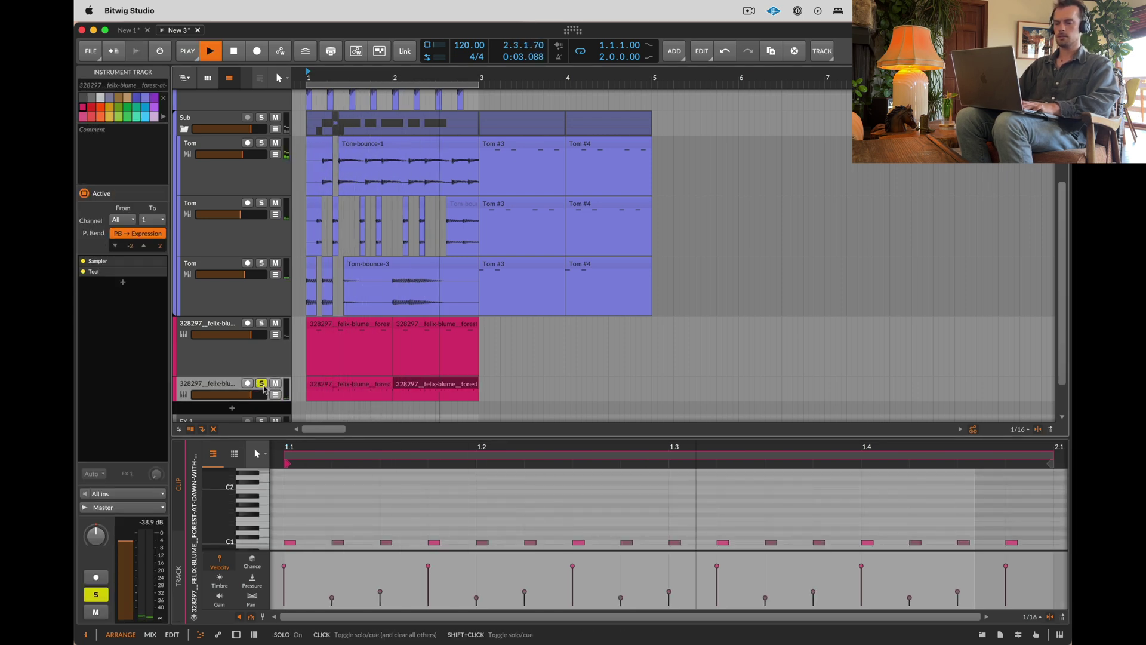
key(space)
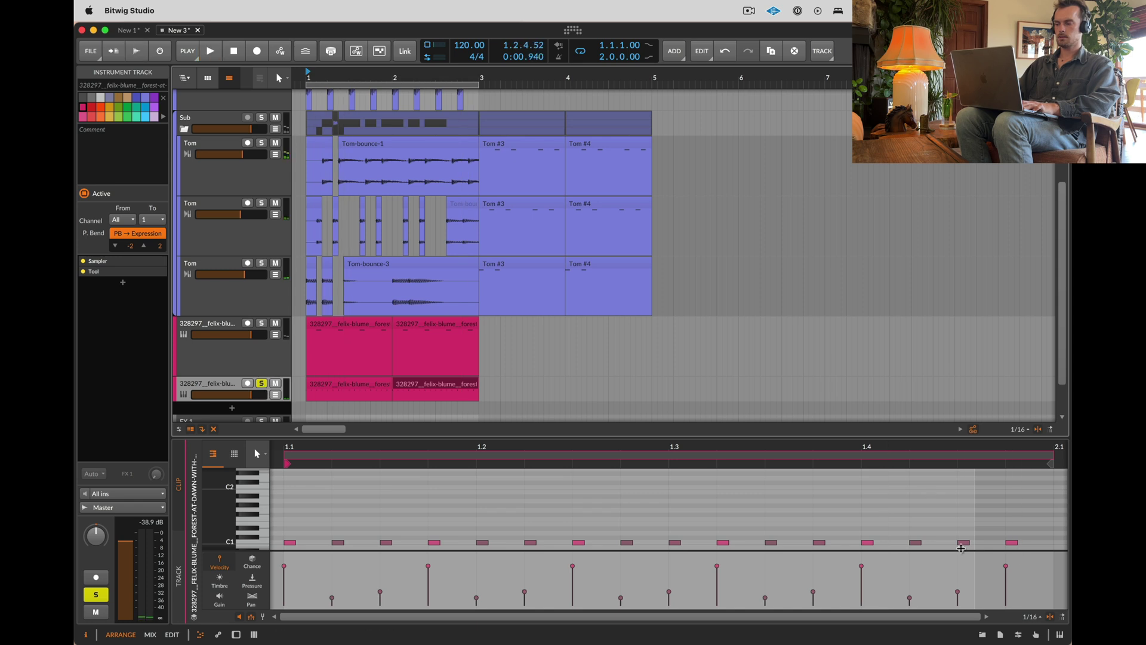
Step: Put the last hat accent on 1.4.3 and make the note on 1.4.4 quiet in both bars' clips
click(964, 543)
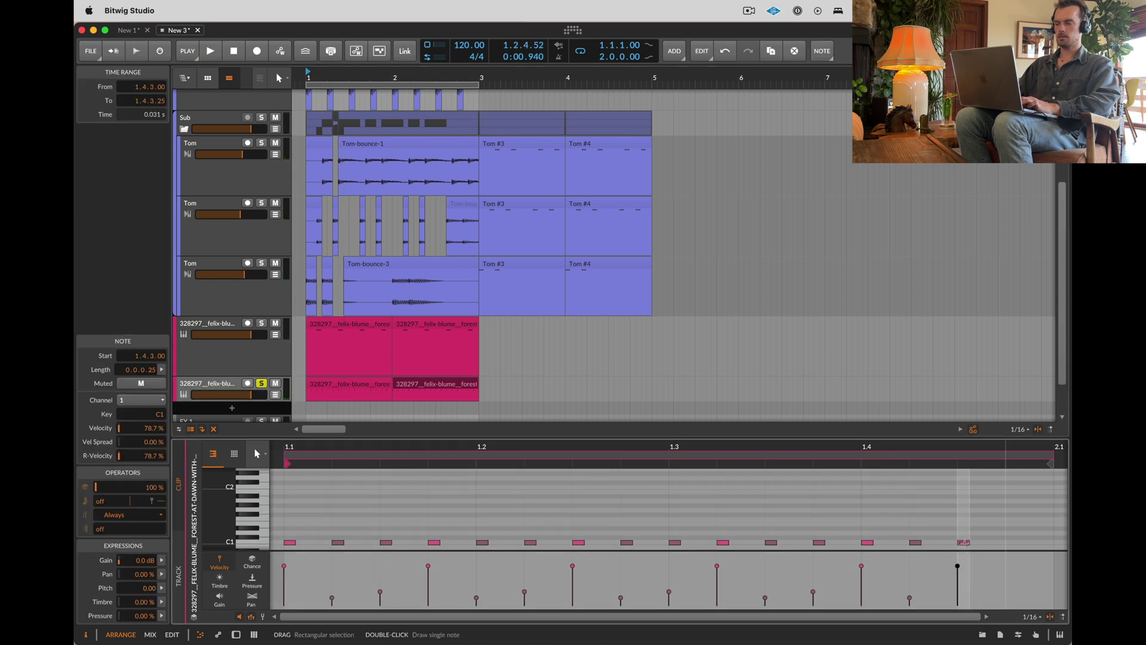
double_click(1008, 543)
key(space)
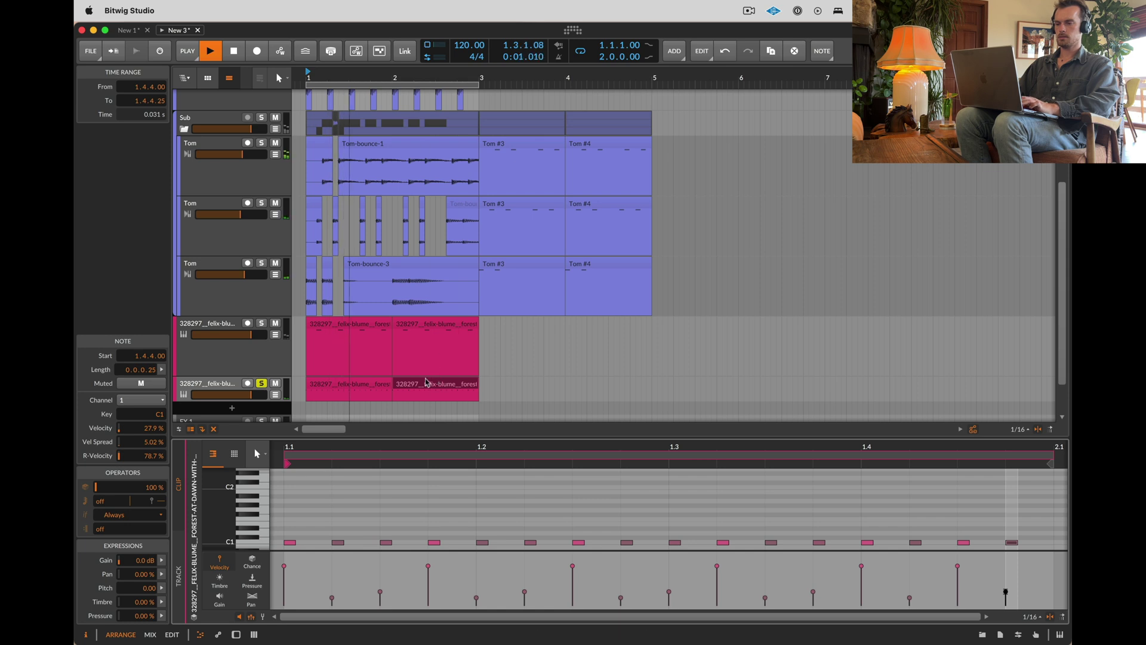
click(346, 386)
Step: Unsolo the lower pink track and raise its Tool device's volume to +18.1 dB
click(261, 384)
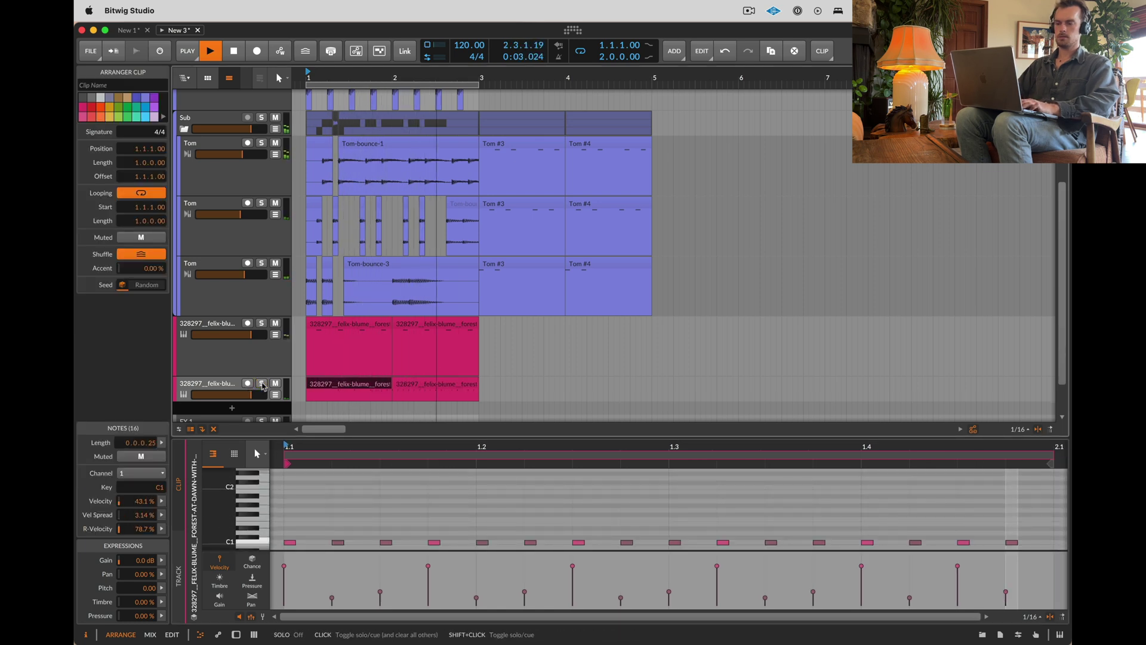
key(XF86AudioLowerVolume)
double_click(218, 387)
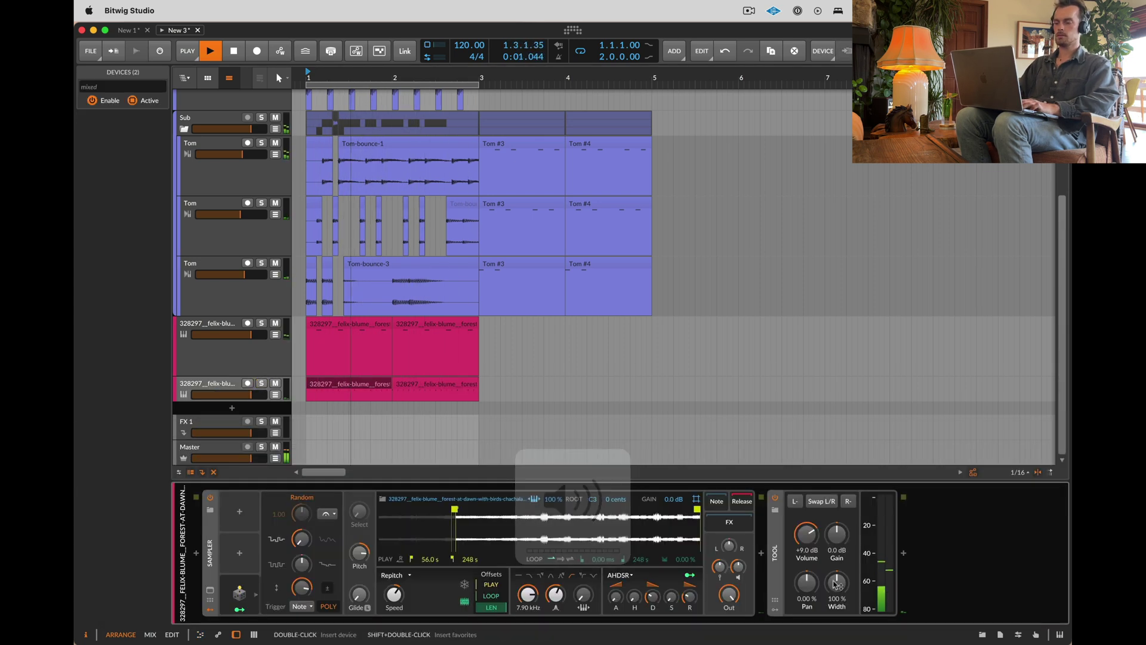
drag(807, 534, 807, 515)
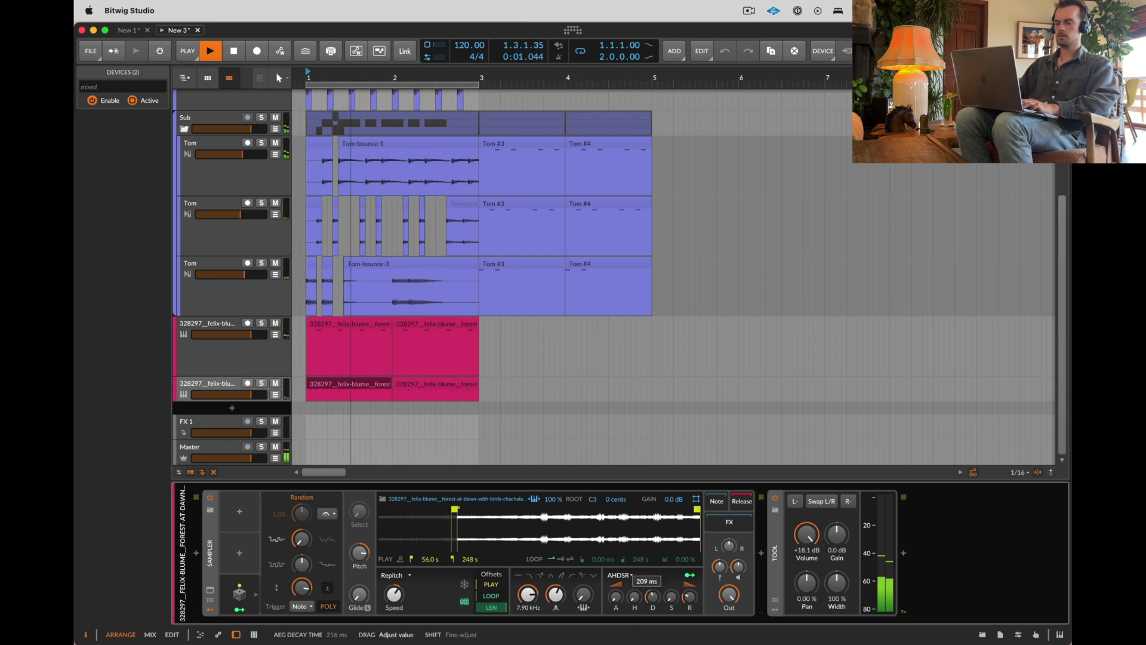
Step: Fine-tune the Sampler's envelope decay, and move its play start to about 217 s with the pitch at +36 semitones
drag(653, 596, 653, 592)
drag(452, 510, 659, 512)
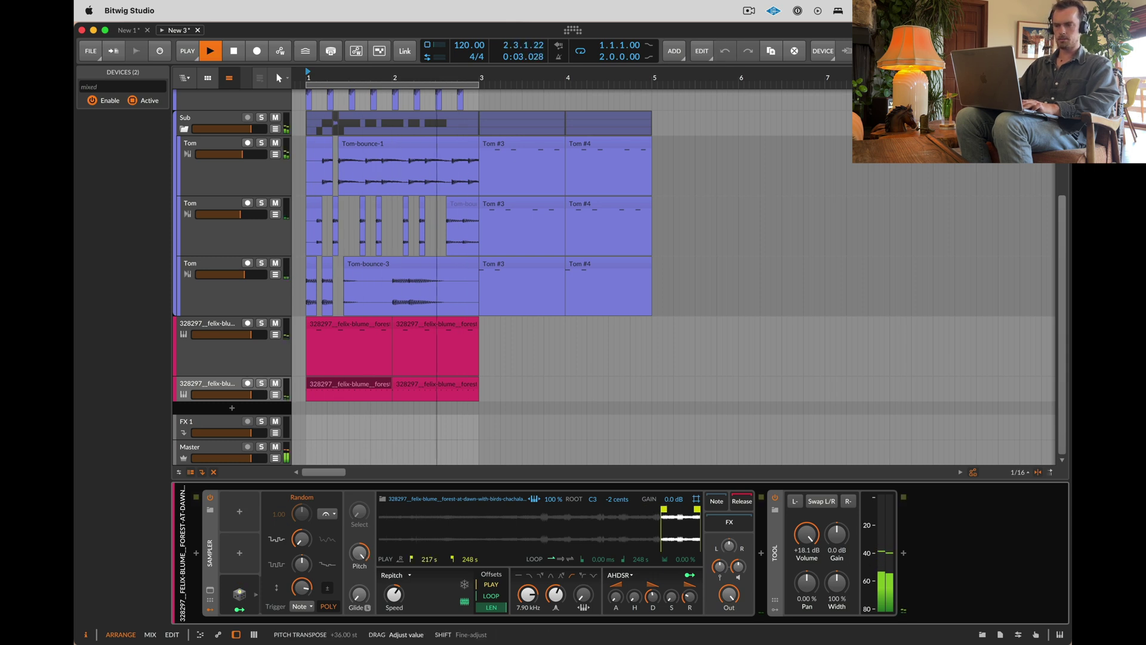
Step: Transpose all notes in the first hat clip up two octaves to C3 and duplicate the clip into bar 2
double_click(351, 384)
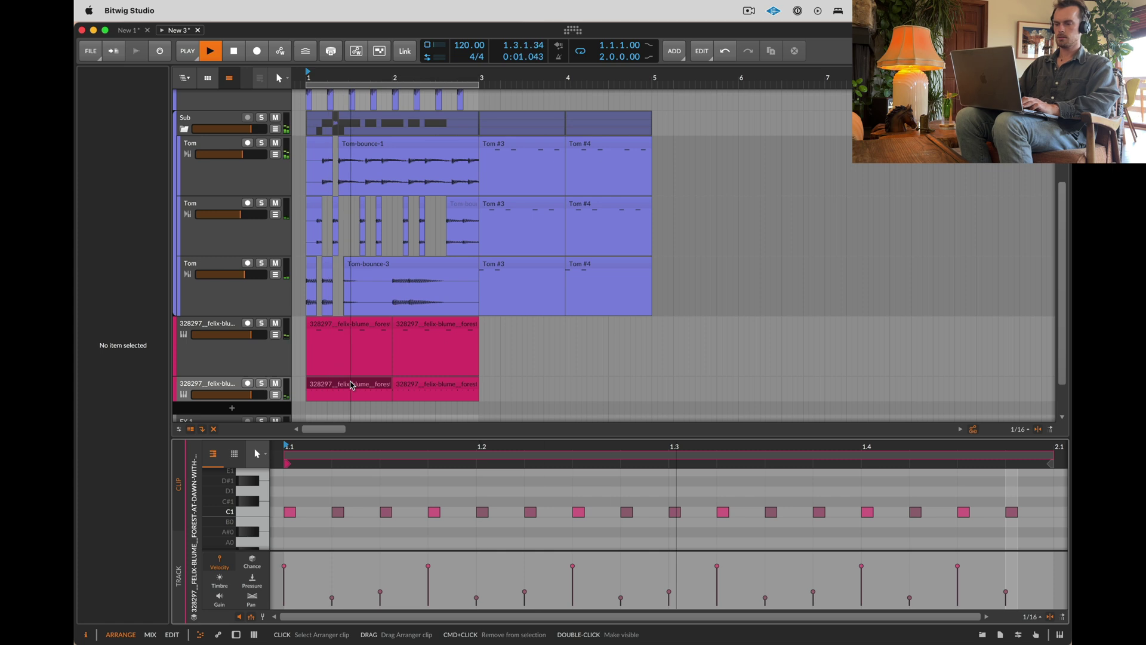
click(334, 492)
key(super+a)
key(shift+Up)
key(shift+Up)
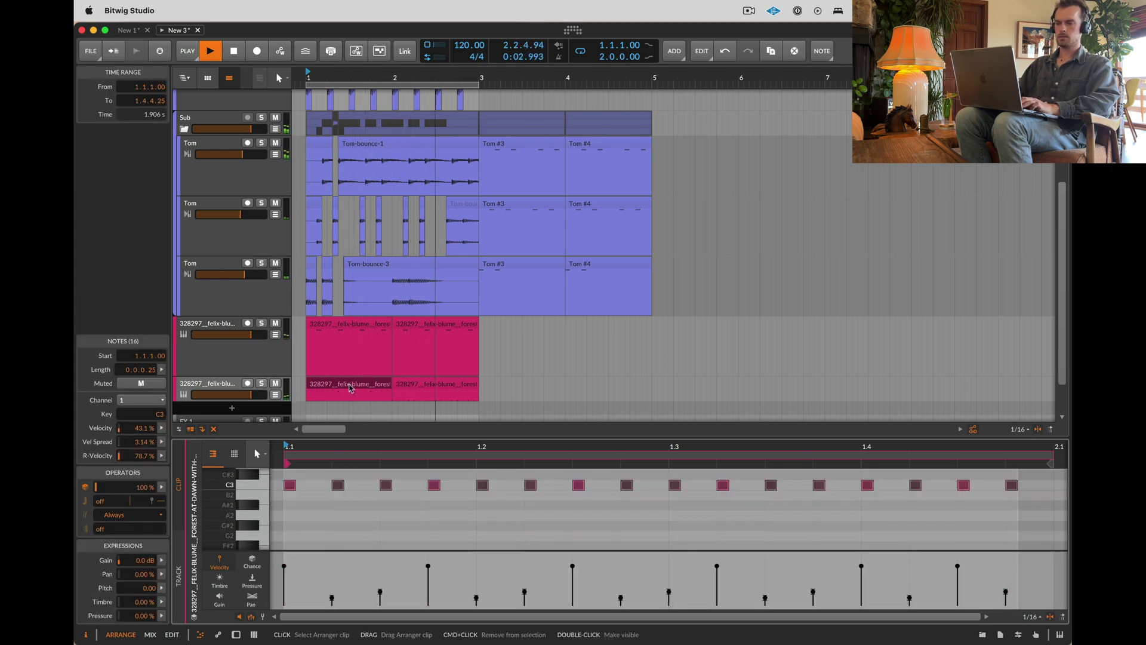
click(349, 387)
key(super+d)
Step: Move the lower pink track's Sampler play start to about 81.8 s and raise the Tool gain to +25.9 dB
double_click(222, 385)
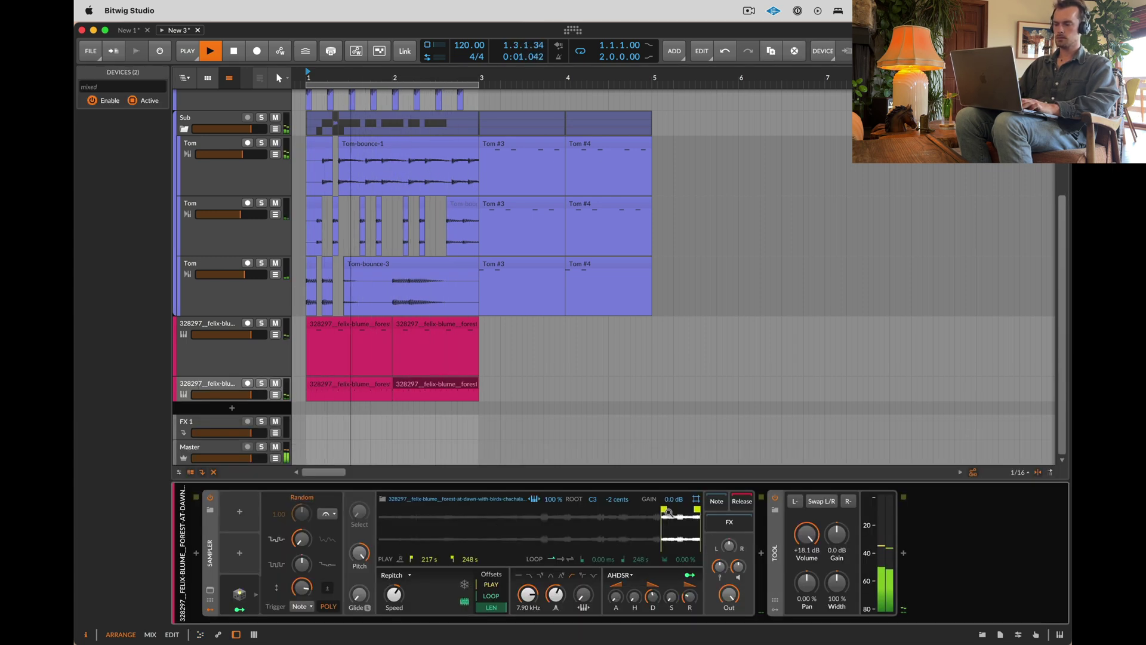
drag(525, 509, 546, 509)
mouse_move(653, 595)
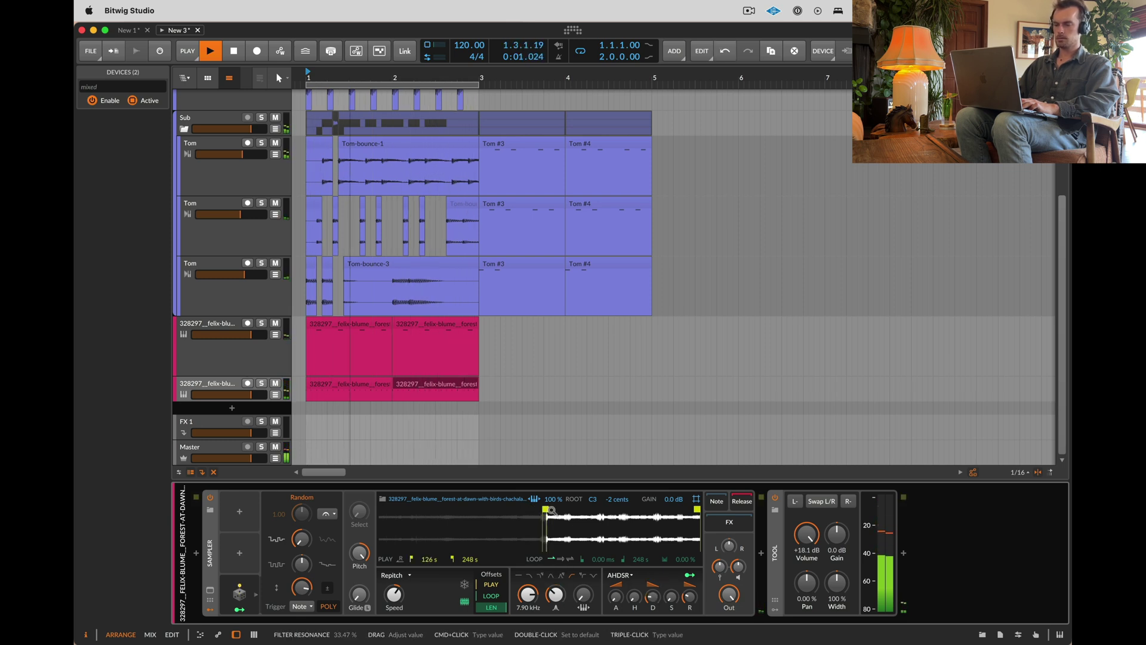
drag(546, 511, 488, 510)
drag(837, 533, 837, 489)
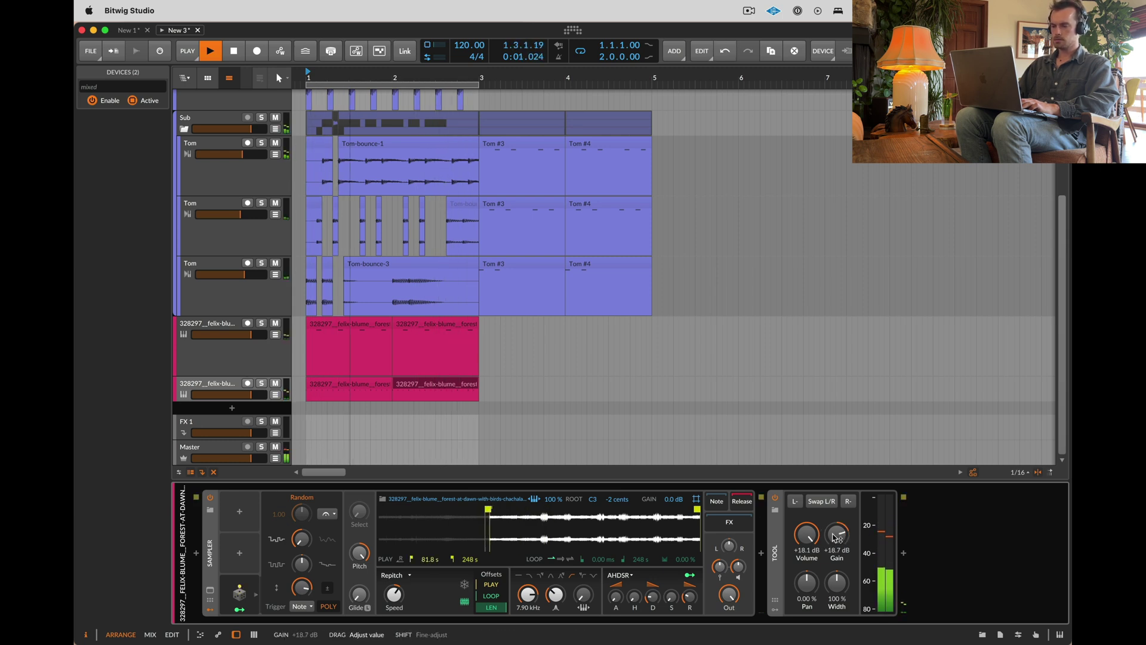
drag(836, 537, 837, 513)
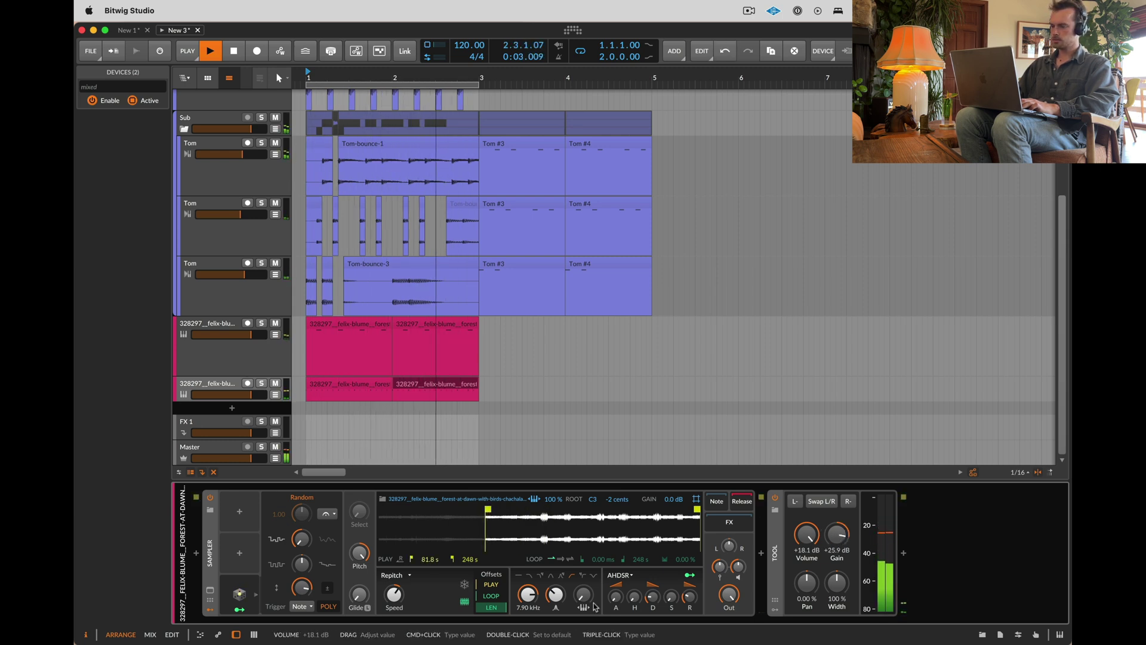
Step: Adjust the Sampler's filter resonance, move its play start to about 65.9 s, and stop playback
drag(556, 595, 556, 582)
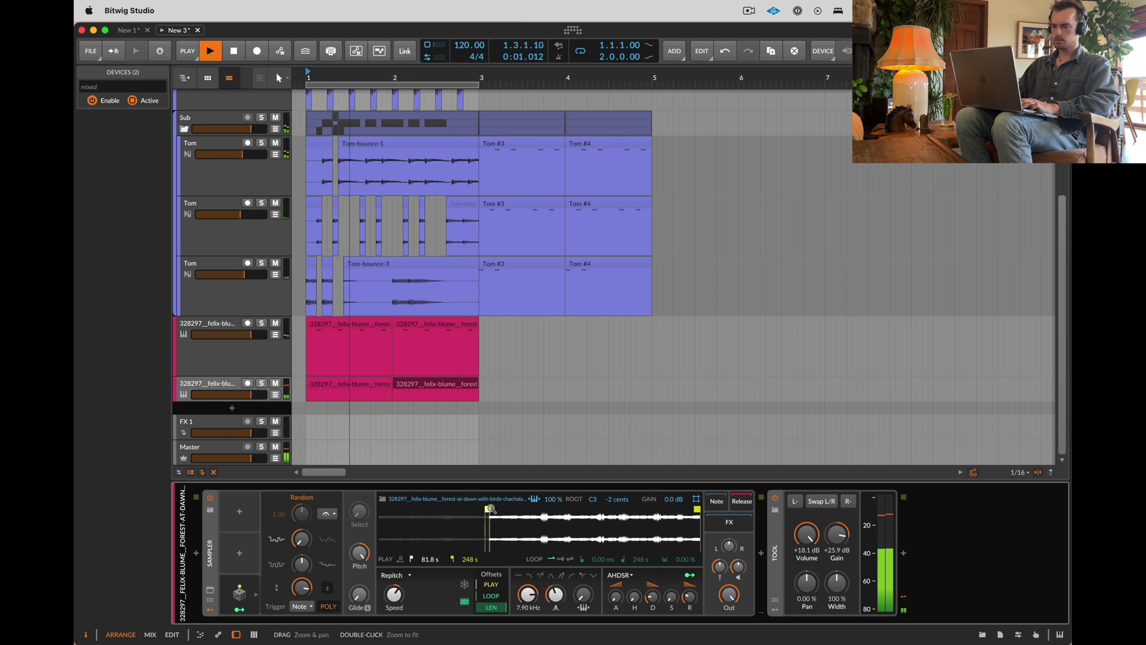
drag(485, 511, 463, 507)
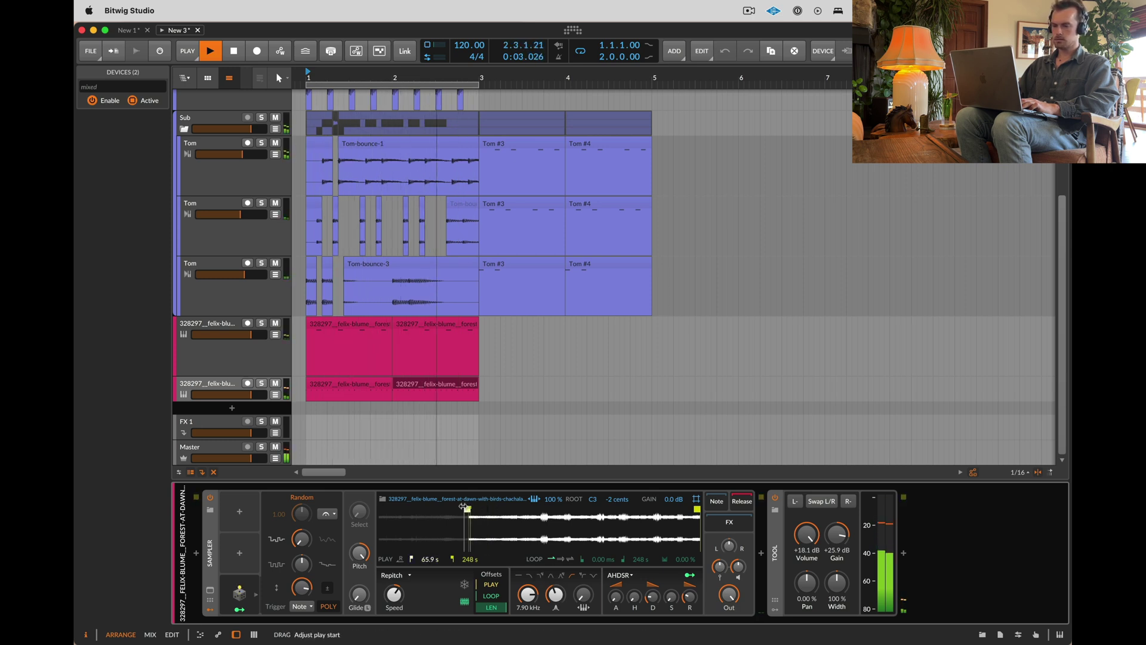
key(space)
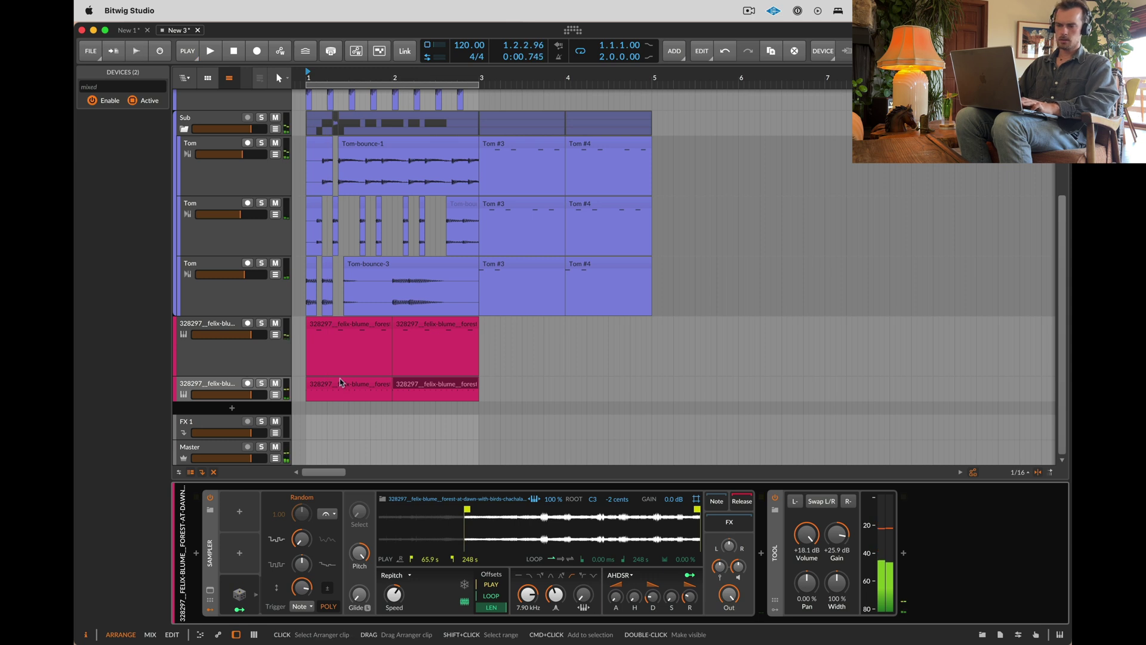
Step: Duplicate the lower pink track's hat clip into bars 3 and 4, and bounce the bar 1 and 2 clips in place to audio
click(339, 381)
click(413, 386)
key(super+d)
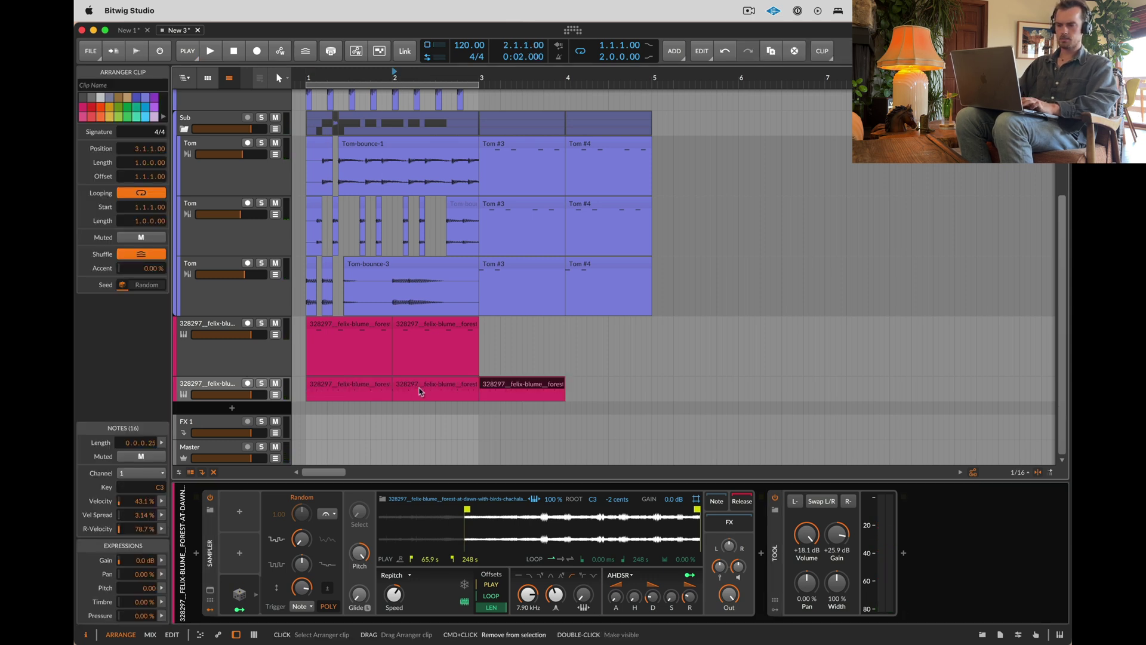
key(super+d)
click(340, 388)
super+click(417, 389)
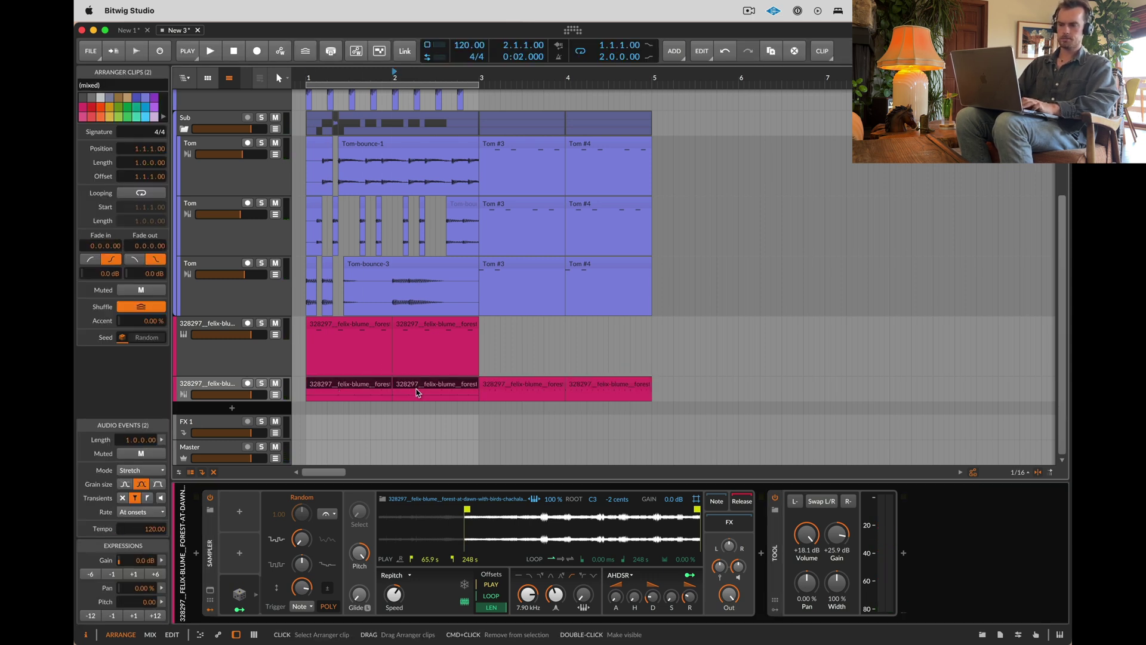
Step: Raise the bar 1 hat audio event's gain to +18.1 dB and slice it in place at onsets
double_click(356, 382)
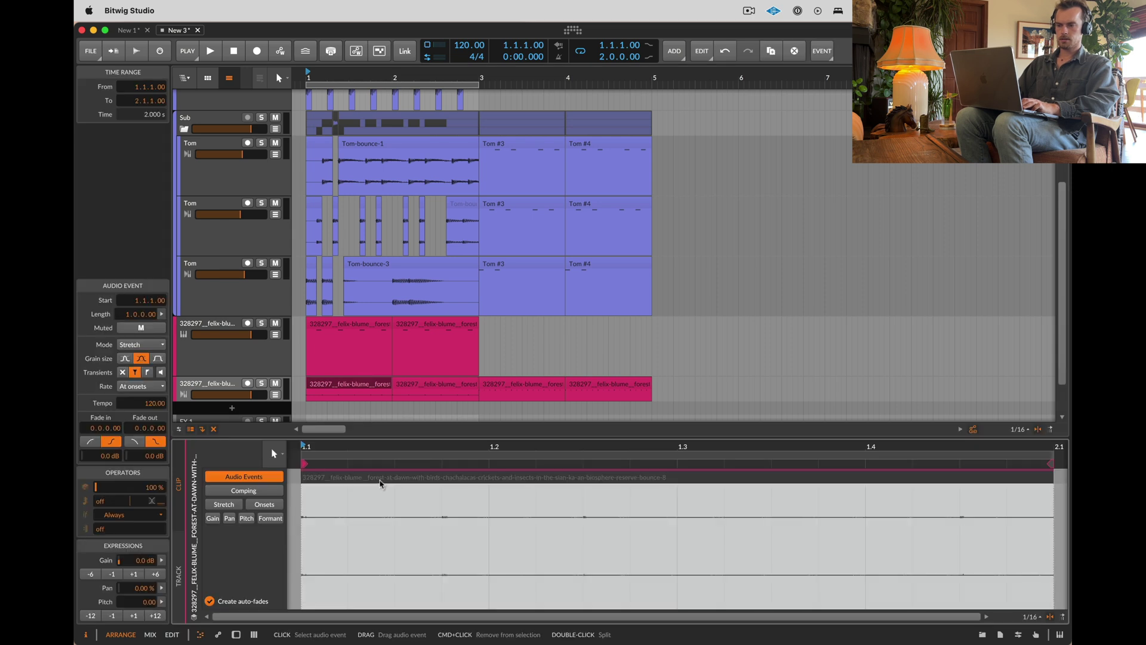
click(154, 575)
click(156, 575)
click(158, 576)
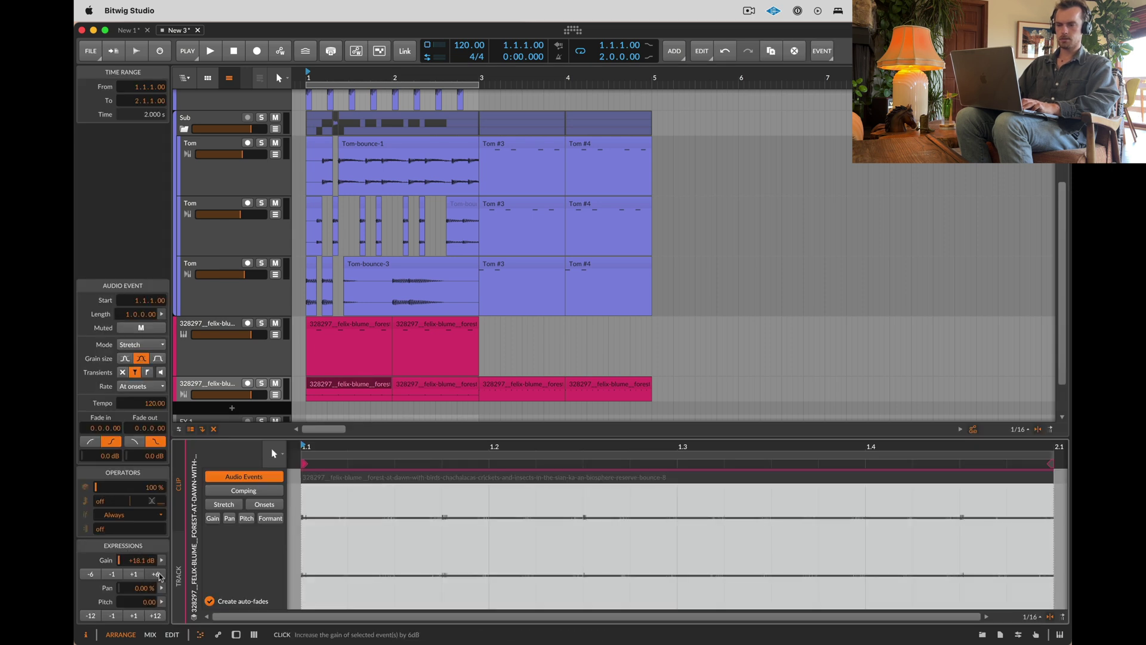
key(super+alt+e)
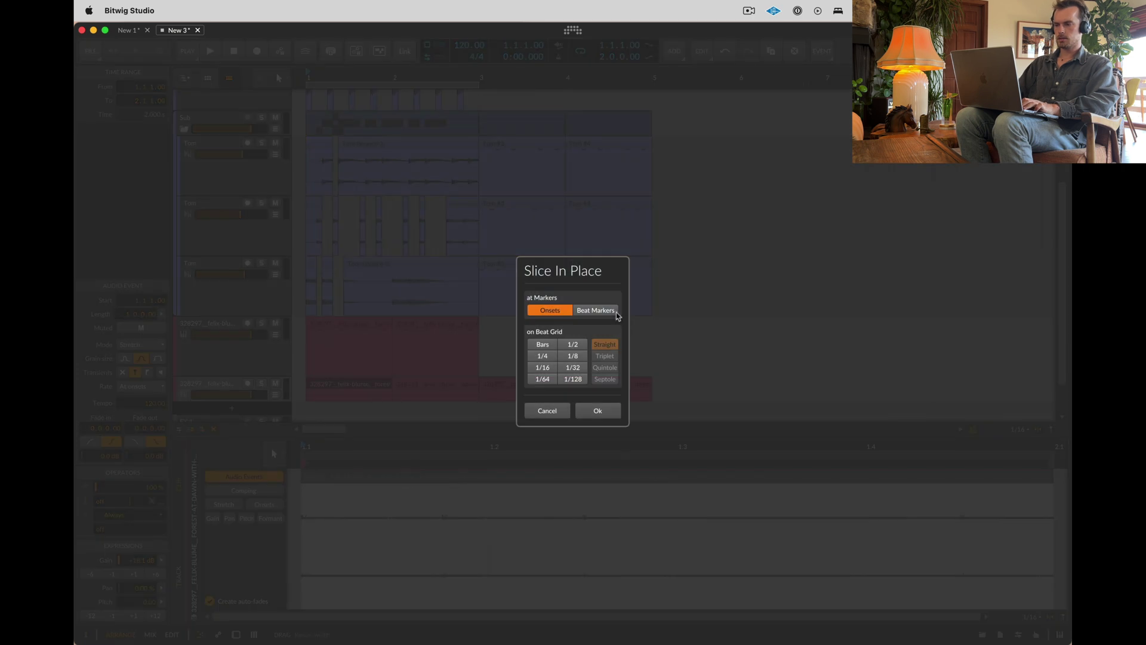
click(591, 410)
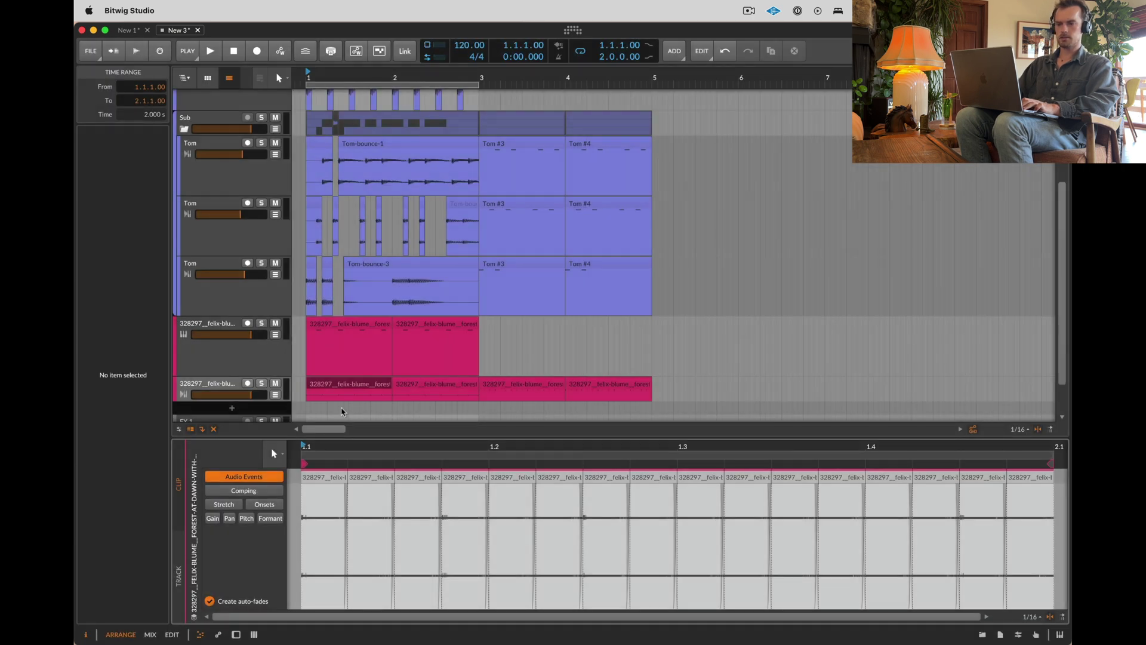
Step: Give all sliced hat events a fade-out of 0.0.1.00 with a -Inf dB shape, and play back the result
key(super+a)
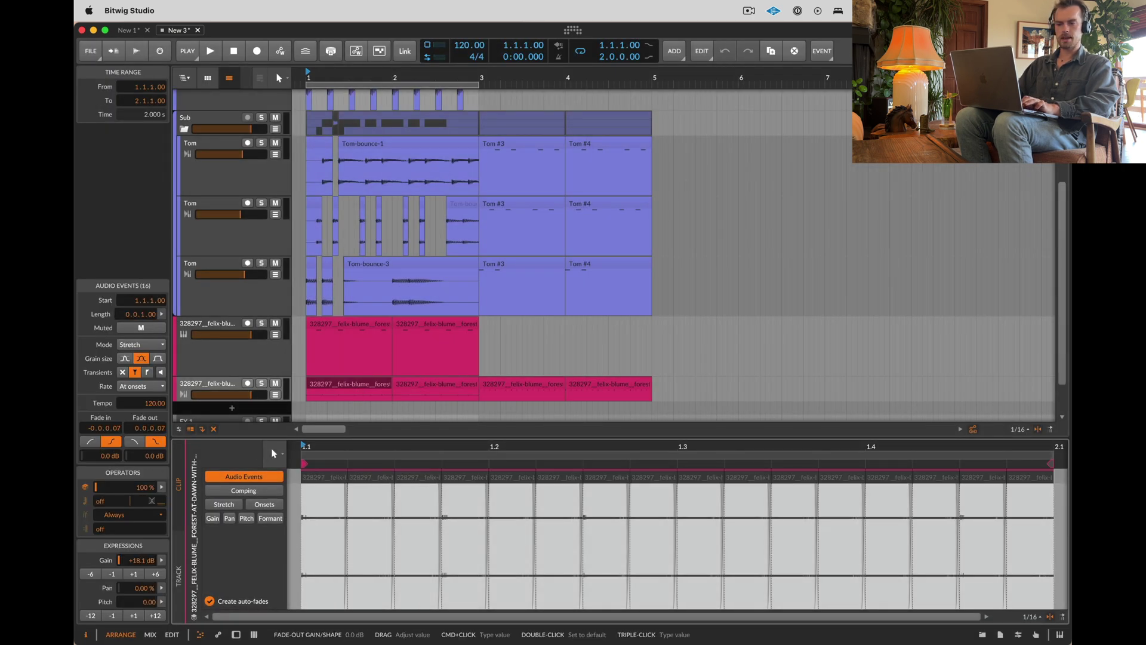
drag(156, 456, 155, 489)
mouse_move(159, 431)
mouse_down()
mouse_move(160, 395)
mouse_move(160, 420)
mouse_up()
key(space)
key(space)
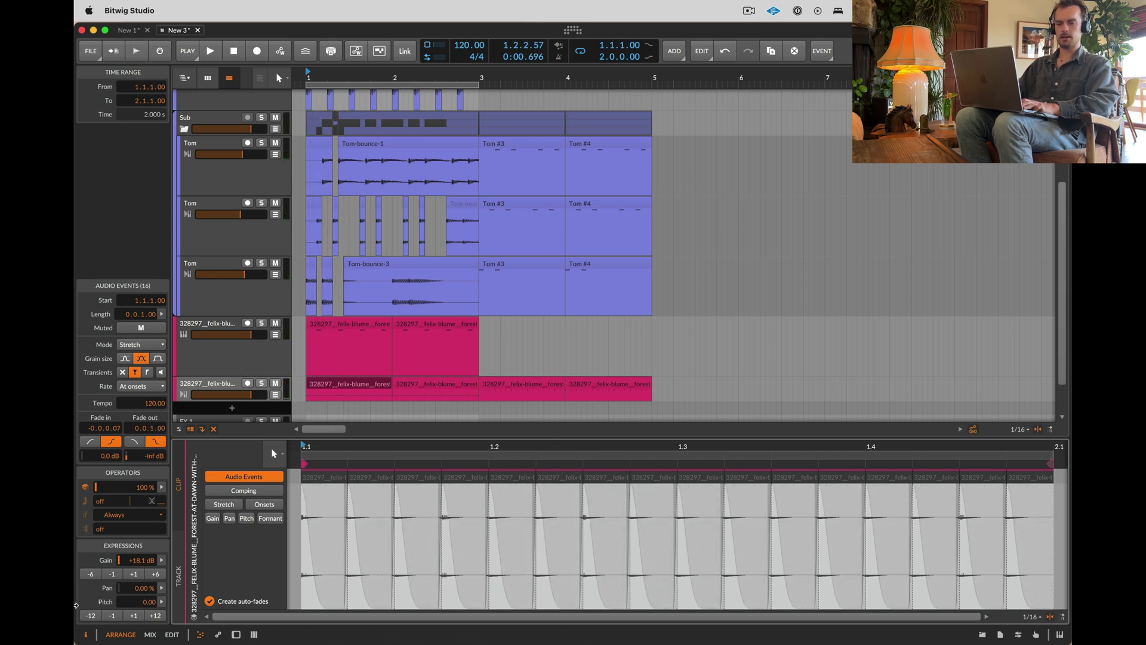
Step: Set the sliced hat events' gain to +6.1 dB and lower the hat track's volume to about -12.6 dB
click(332, 383)
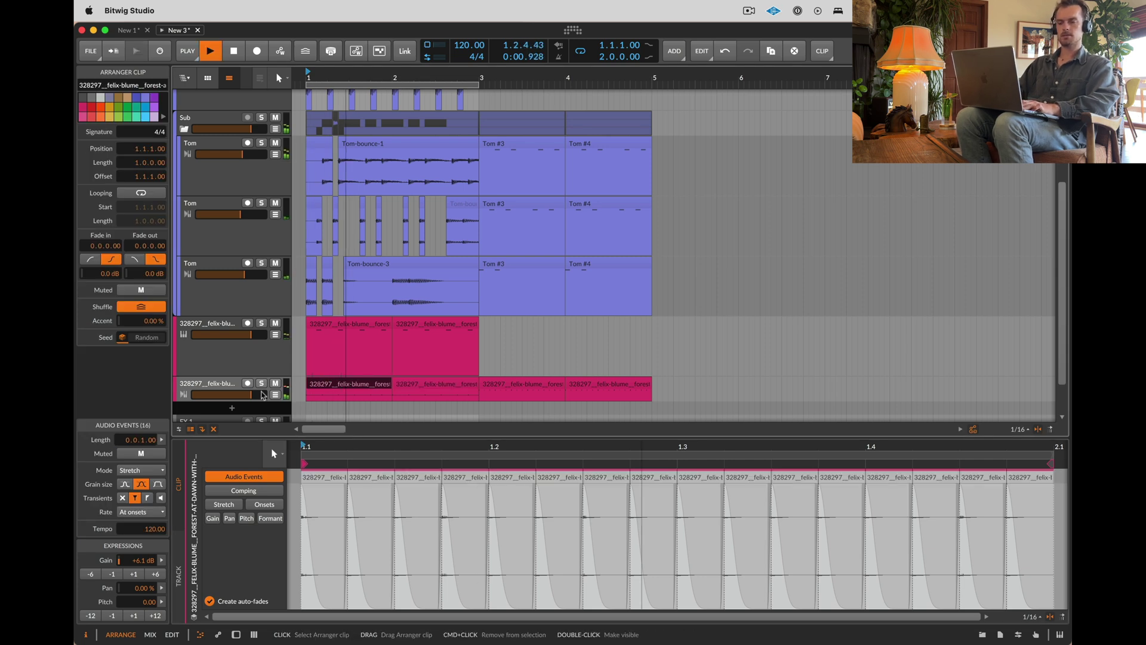
drag(263, 395, 231, 401)
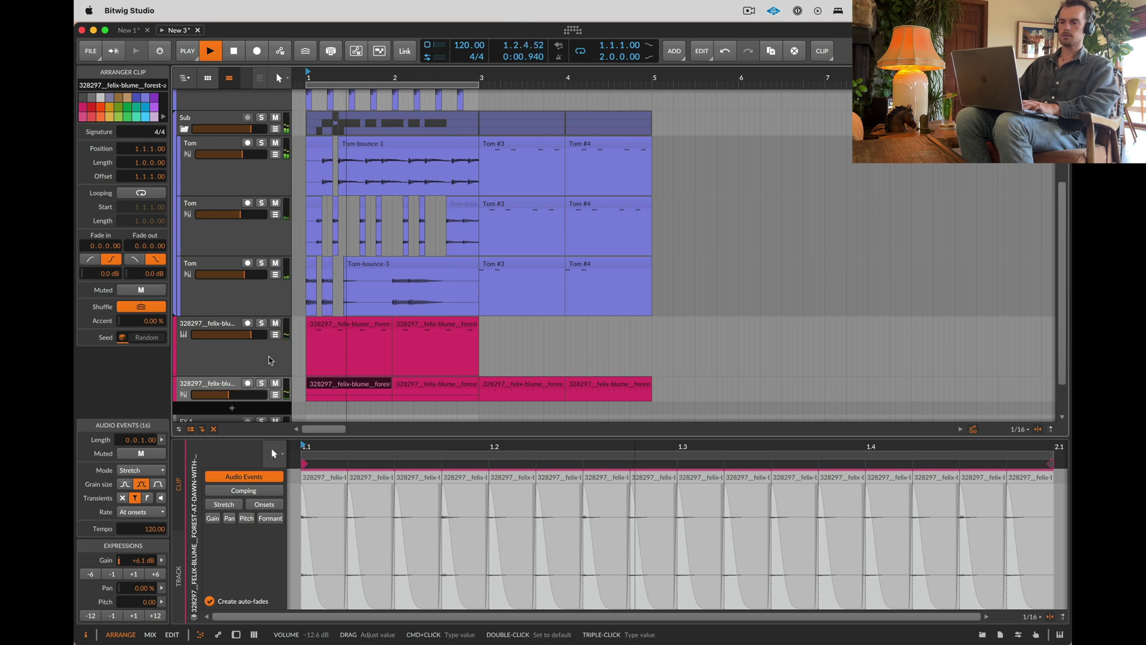
Step: Solo the upper pink track and load the long forest recording from Audio 1 into its Sampler
click(262, 323)
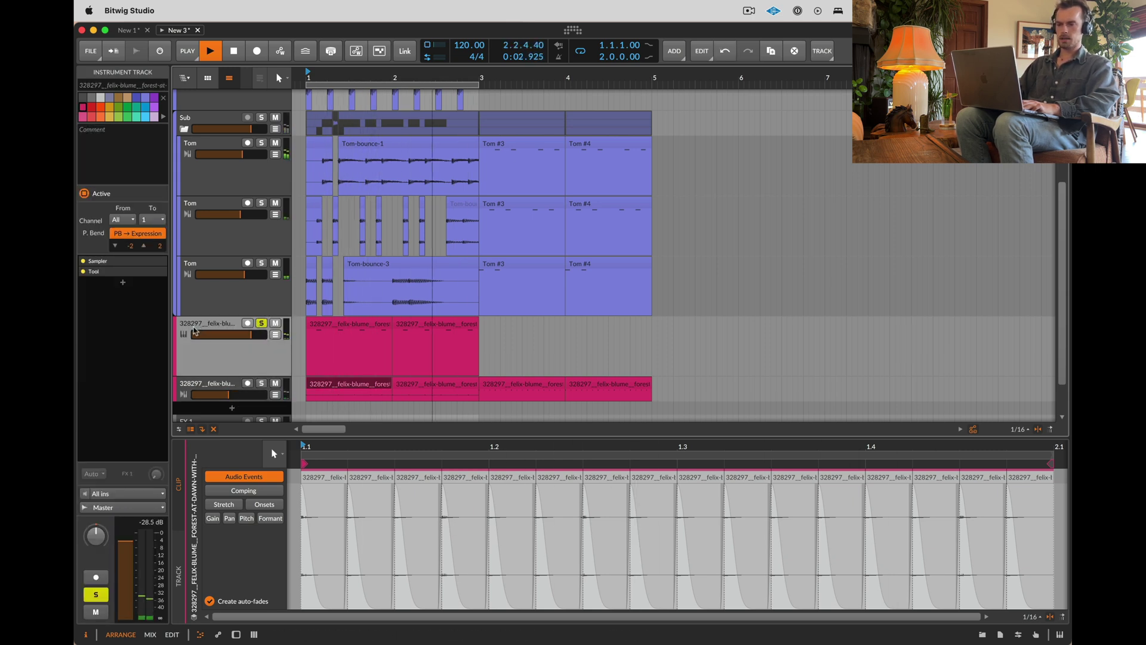
double_click(194, 331)
scroll(516, 191, down, 3)
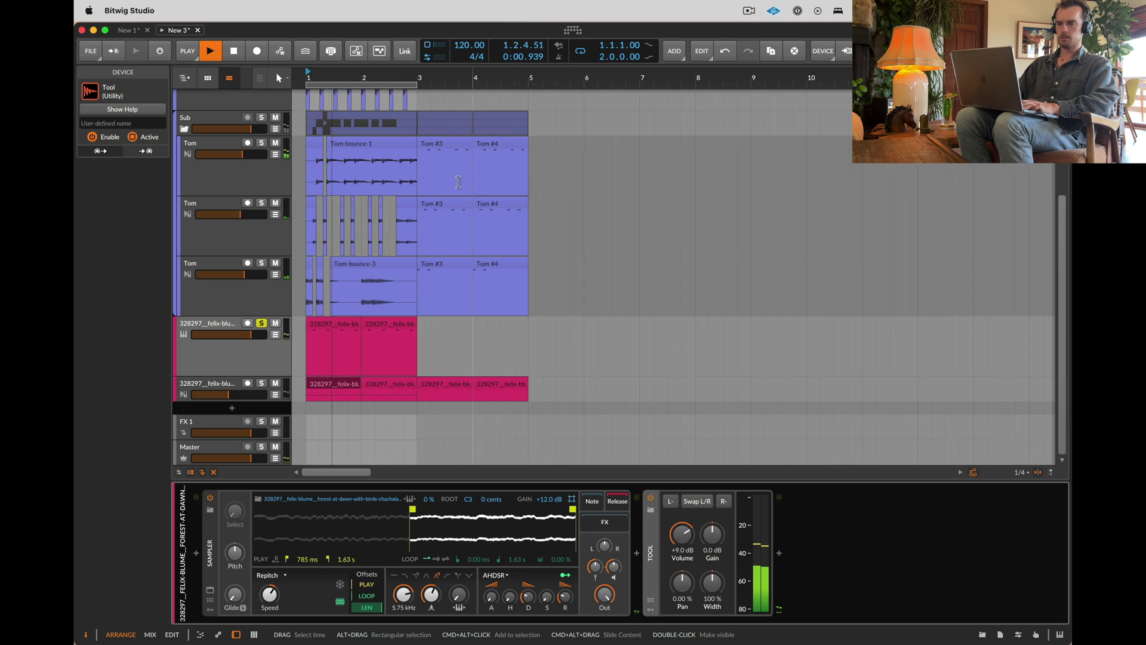
scroll(459, 182, up, 3)
click(456, 98)
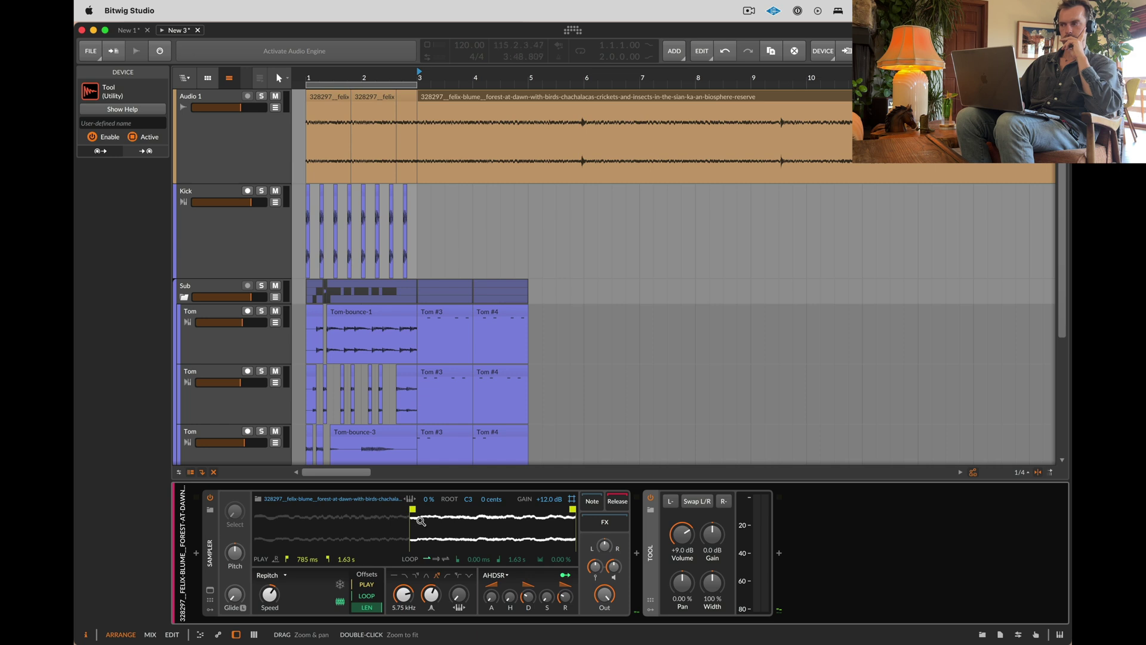
key(space)
Step: Move the upper pink track's Sampler play start to about 159 s and raise its pitch during playback
mouse_move(258, 510)
mouse_down()
mouse_move(457, 510)
mouse_move(464, 520)
mouse_up()
key(space)
key(space)
scroll(465, 317, down, 5)
key(space)
click(330, 326)
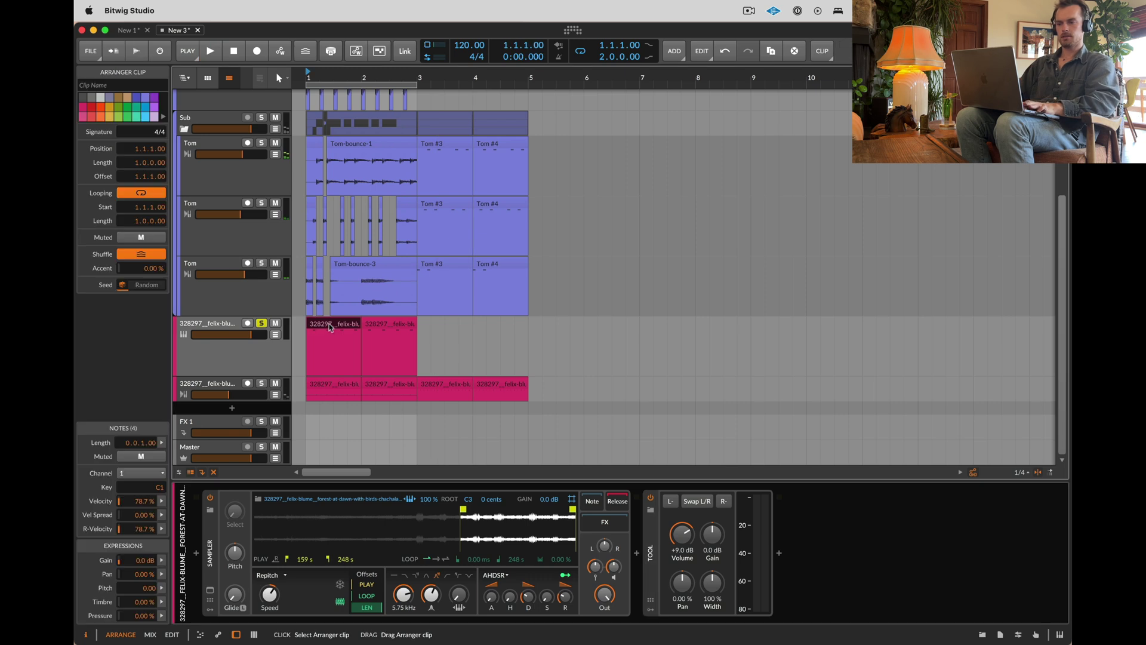
key(space)
drag(235, 553, 235, 478)
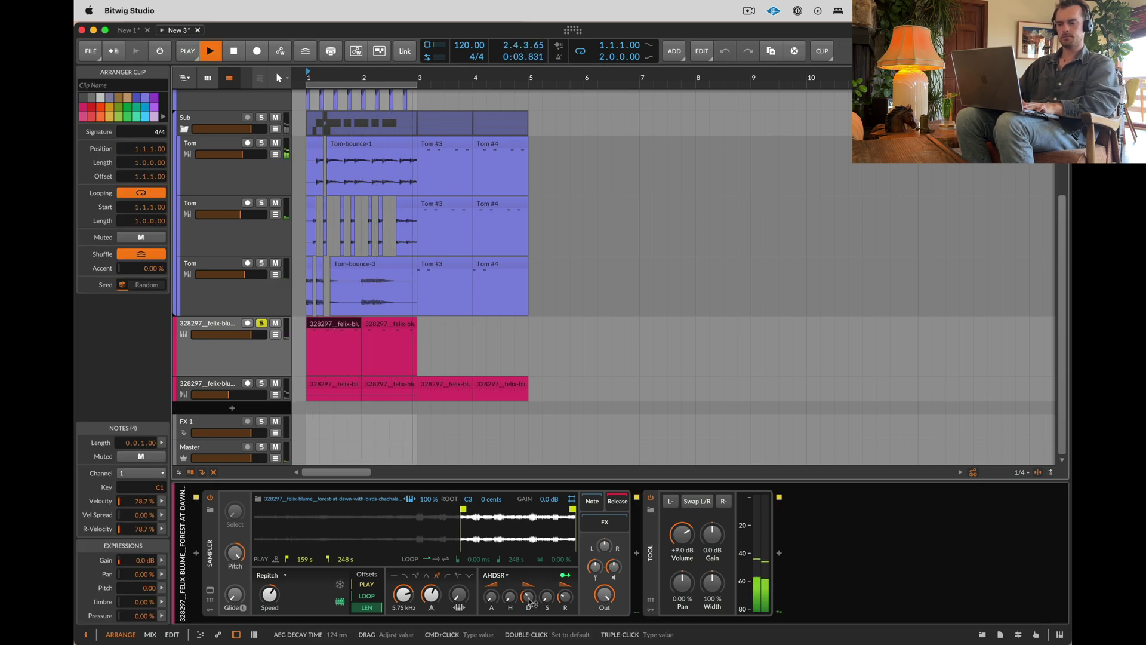
Step: Try different play starts in the Sampler and settle on about 101 s
drag(460, 510, 384, 507)
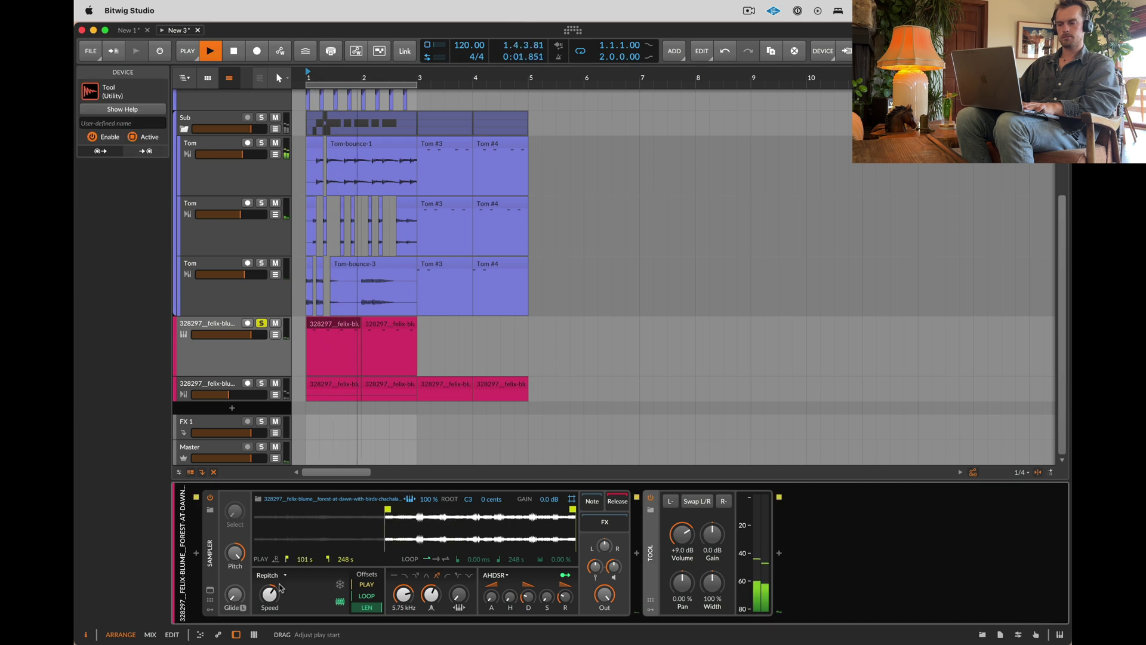
mouse_move(270, 594)
mouse_down()
mouse_move(270, 615)
mouse_move(270, 599)
mouse_up()
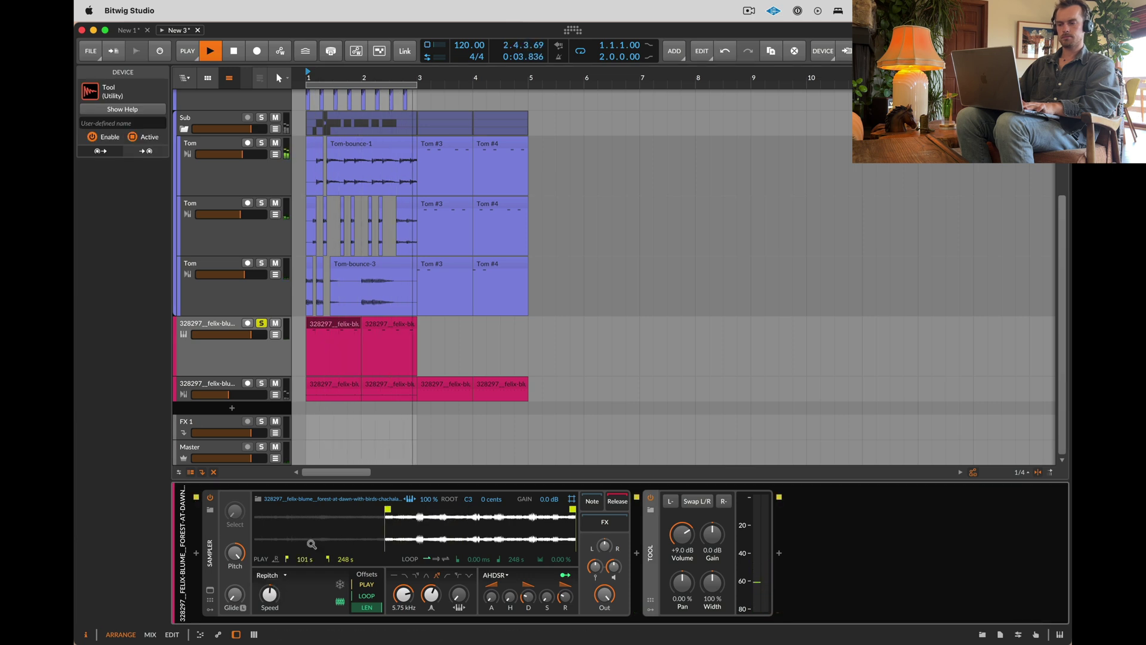
drag(387, 509, 445, 511)
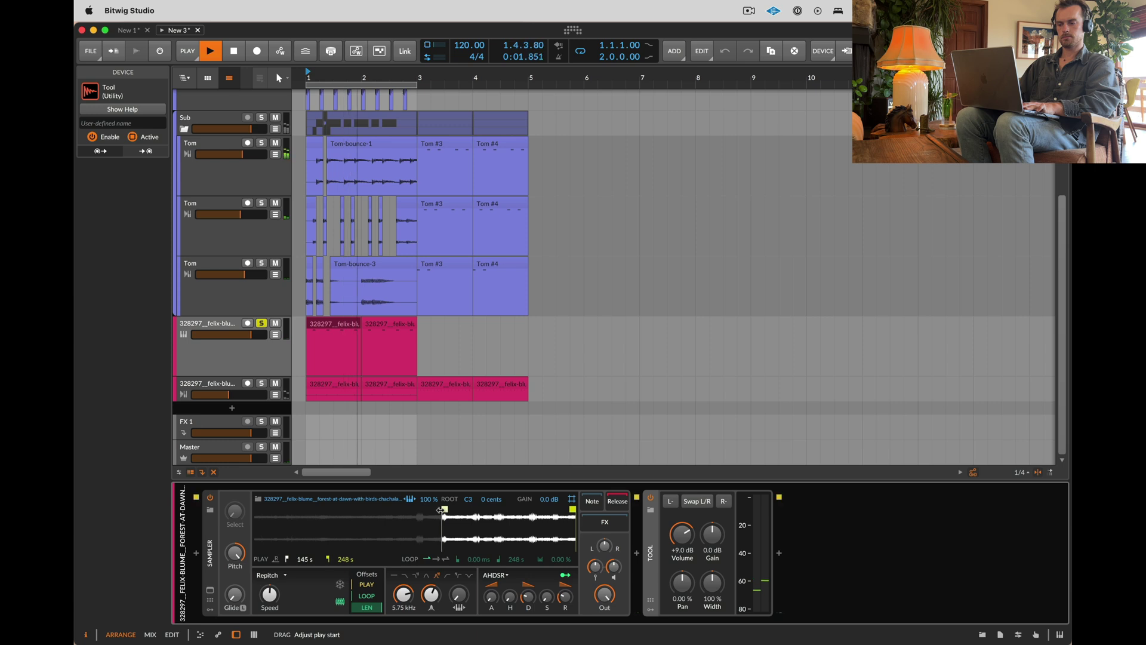
drag(441, 509, 388, 510)
Step: Switch the Sampler to Textures mode with the play start at about 121 s, and raise the Tool gain to +23.8 dB
click(273, 576)
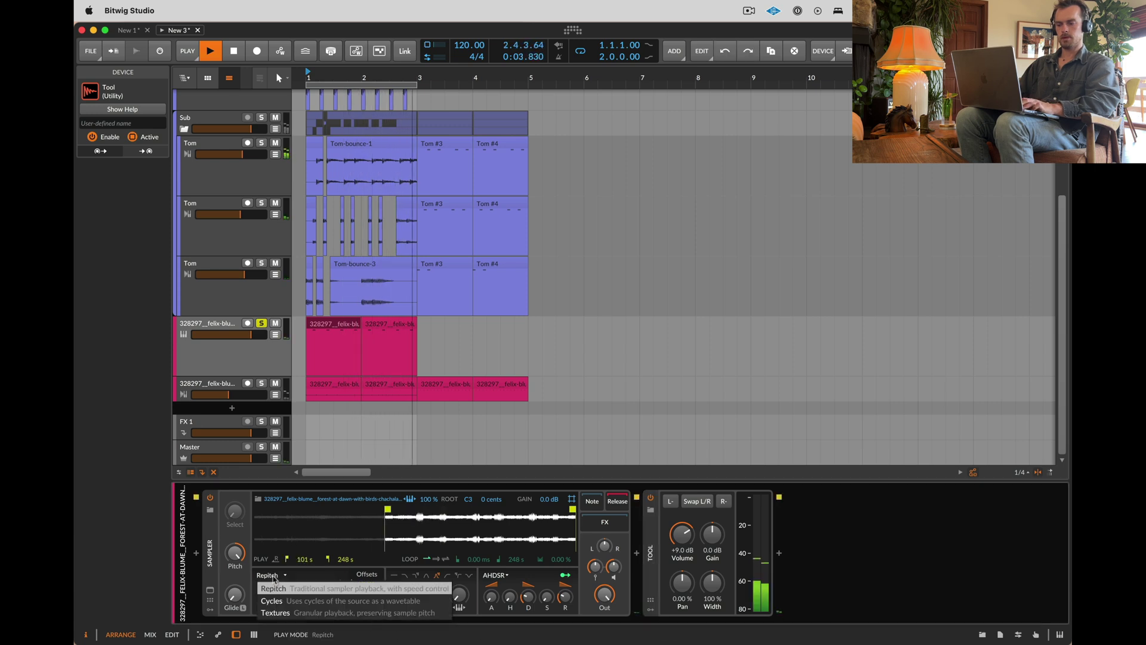
click(274, 613)
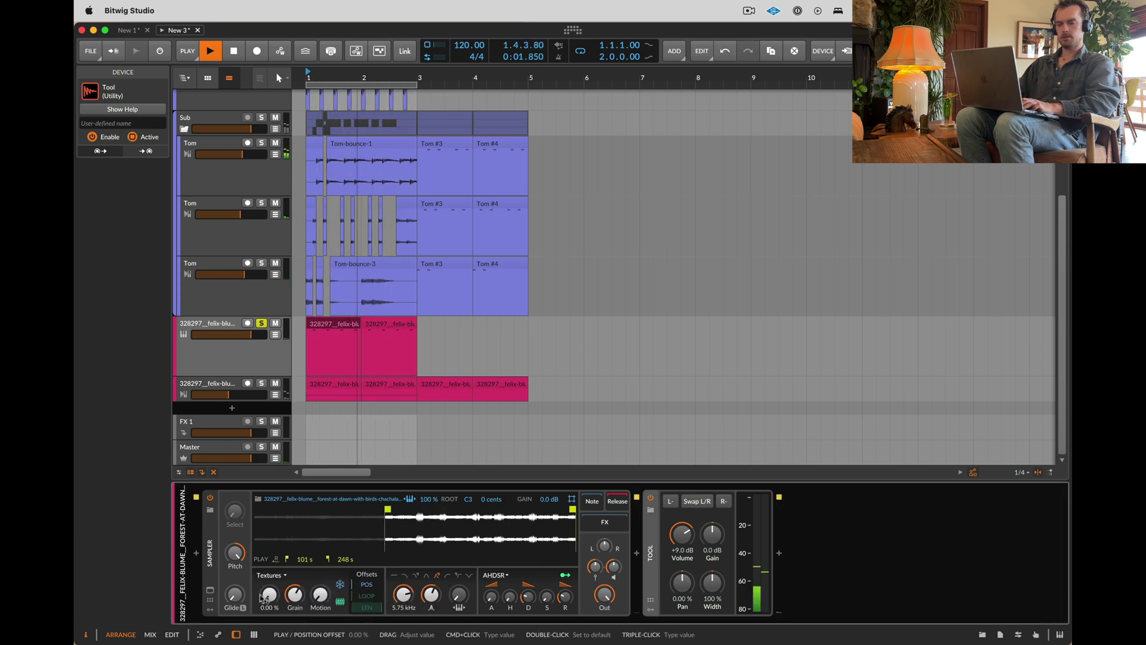
drag(388, 510, 412, 507)
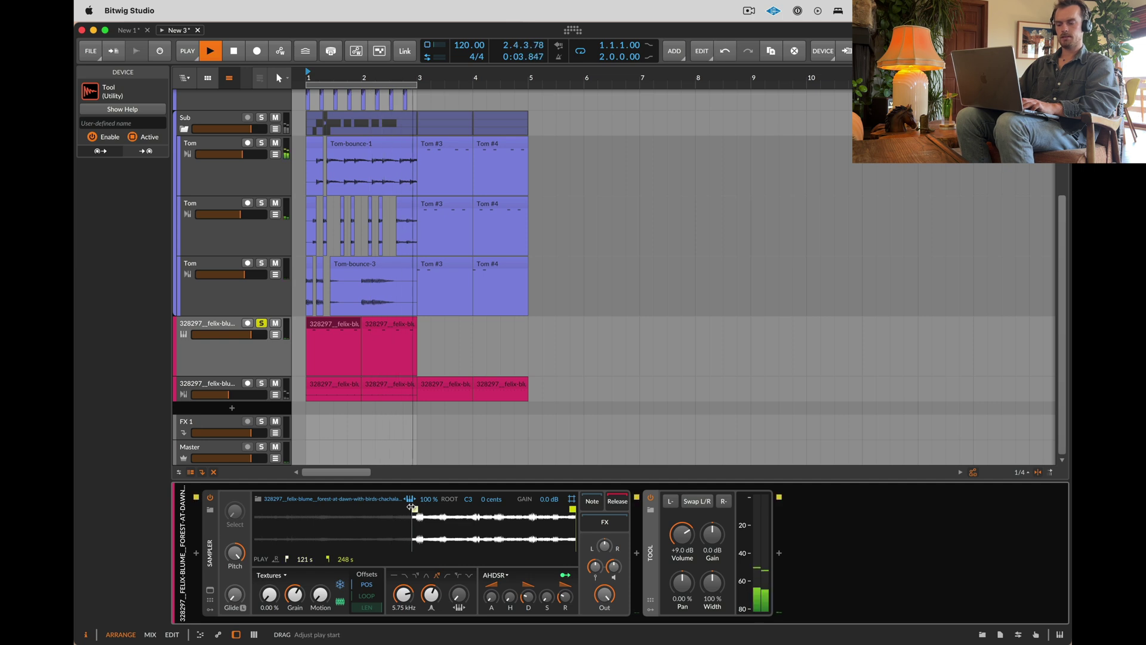
drag(711, 537, 711, 502)
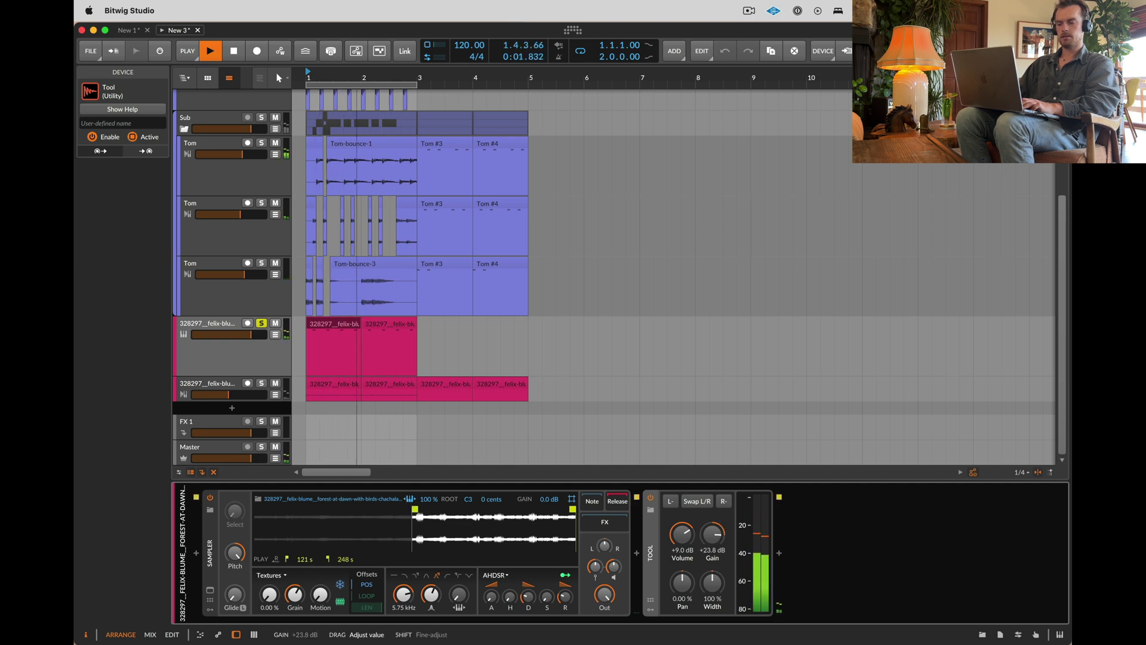
Step: Insert an EQ+ before the Tool and set its first band to High-cut 8 at about 6.93 kHz with Q 0.96
click(636, 553)
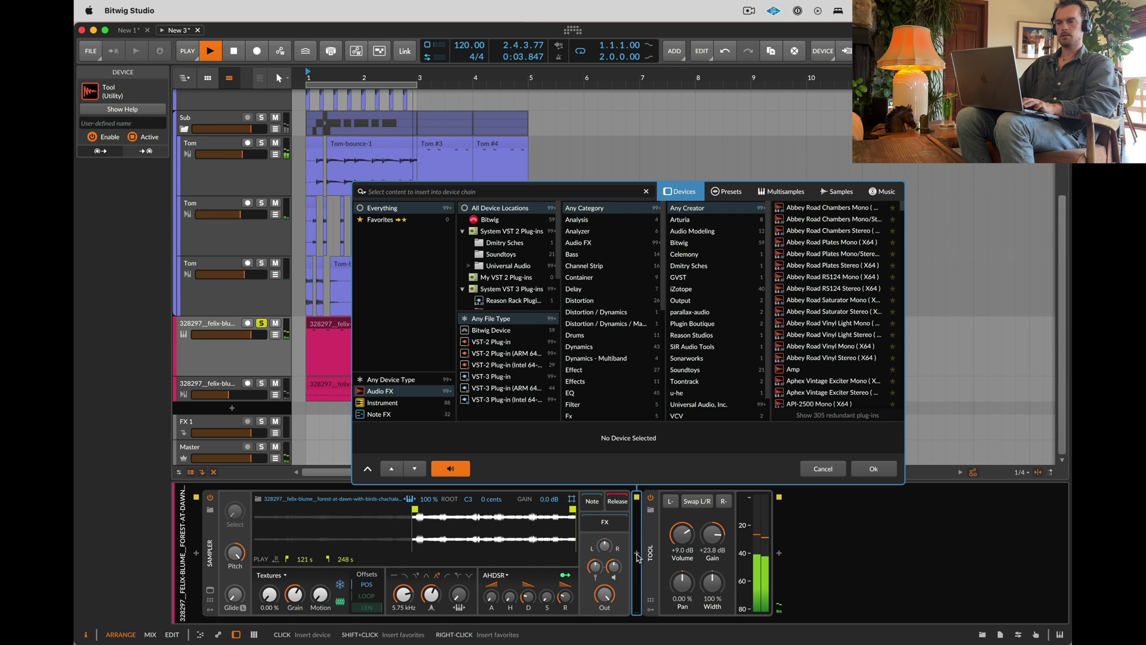
text(eq)
key(Return)
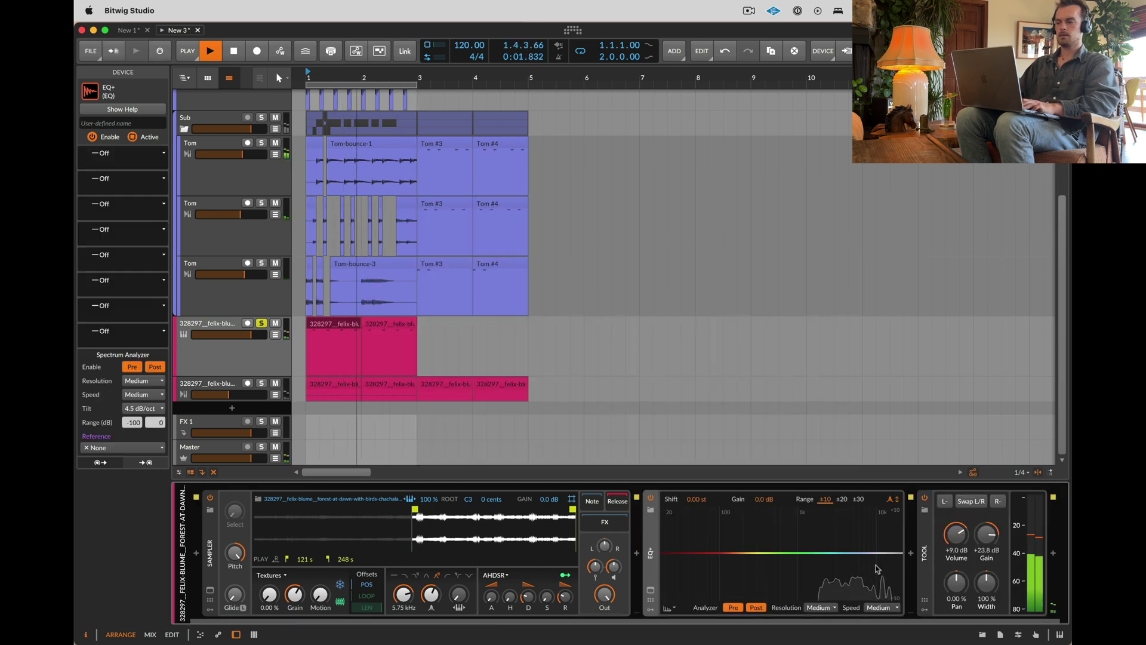
drag(895, 554, 860, 544)
click(738, 609)
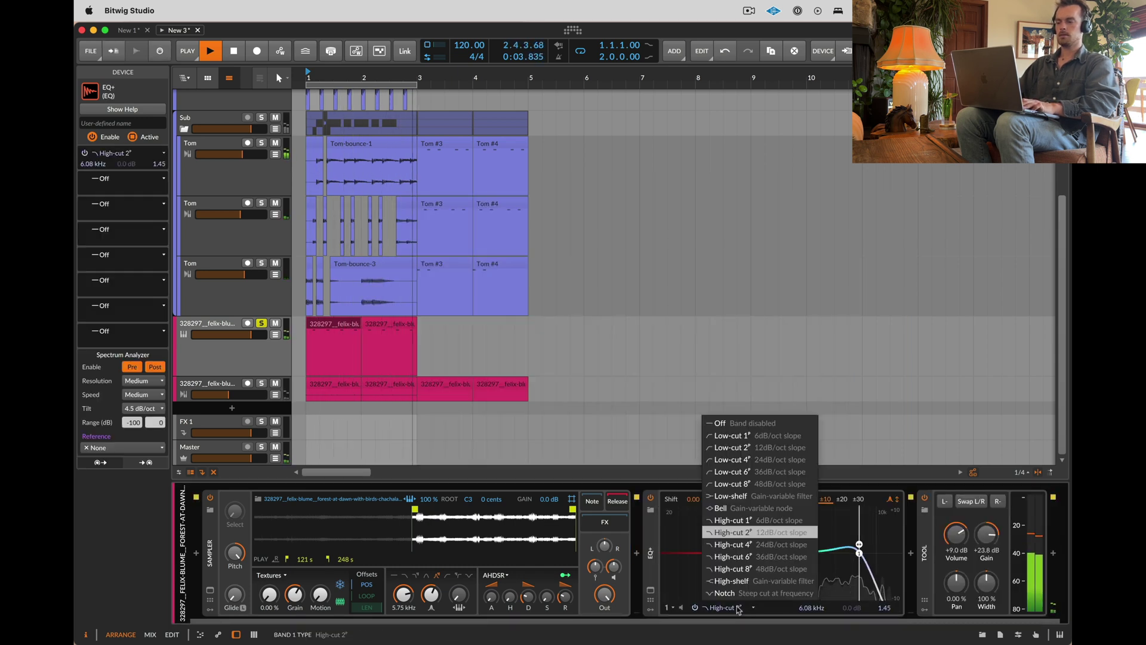
click(731, 569)
drag(860, 553, 870, 574)
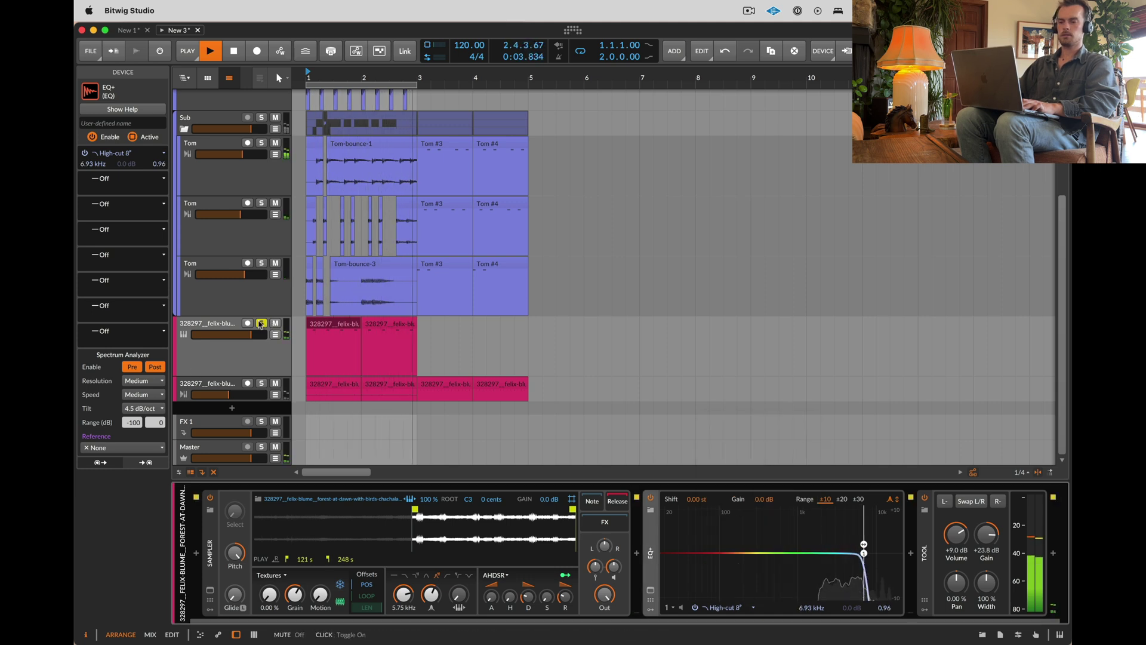
Step: Unsolo and slightly lower the upper pink track, and set the first Tom track's Filter frequency to about 91.8 Hz
drag(251, 334, 247, 335)
click(210, 144)
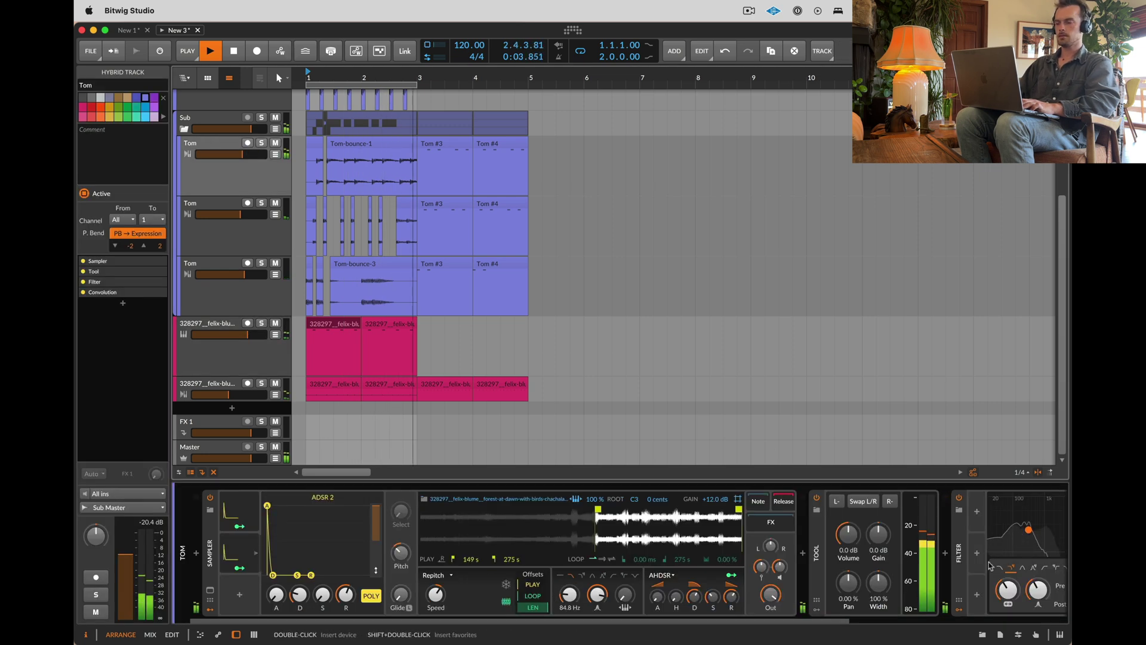
drag(1009, 586, 1009, 591)
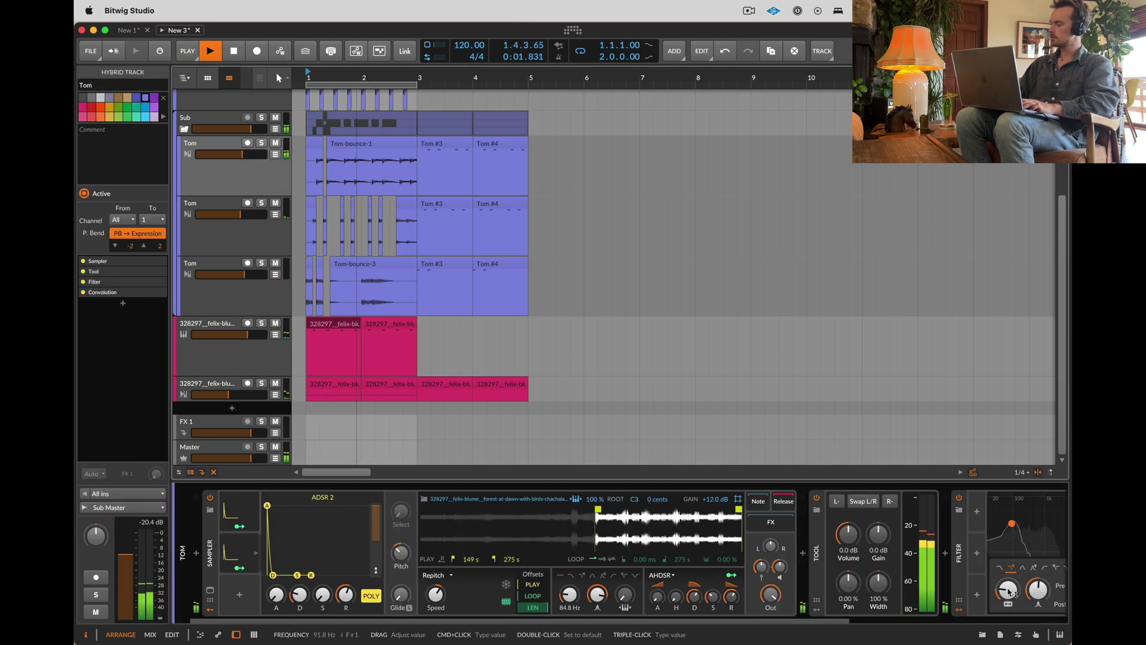
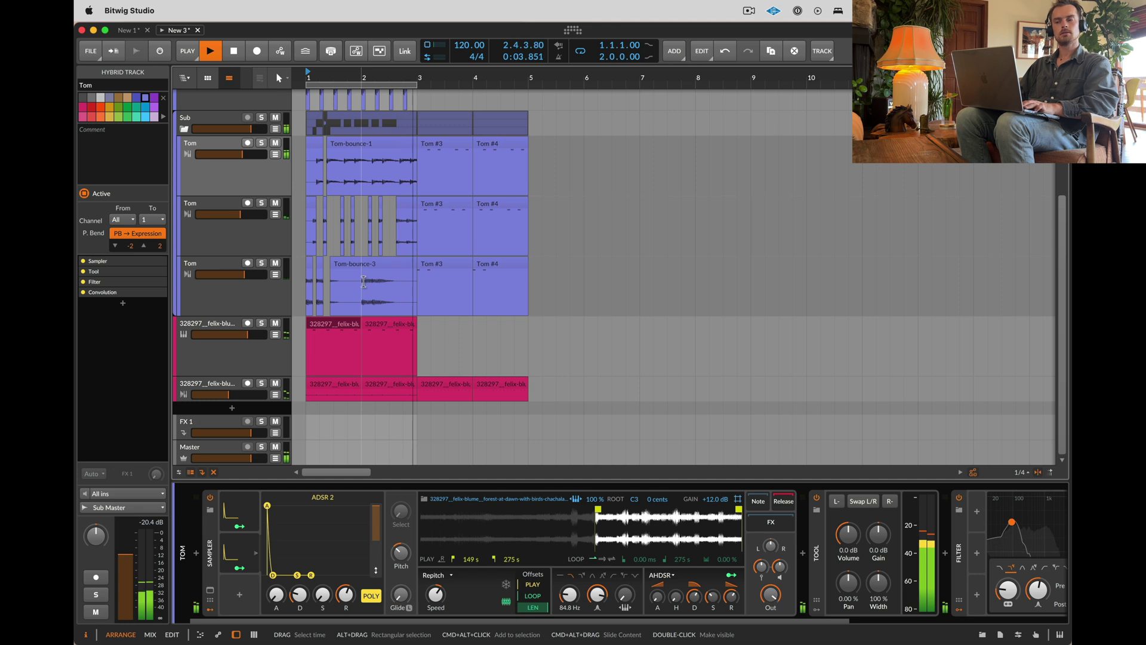
Step: Repeat the third Tom's bar 1 pattern in bar 2, and delete the second Tom's range from 2.4.3 to 3.1.2
click(461, 307)
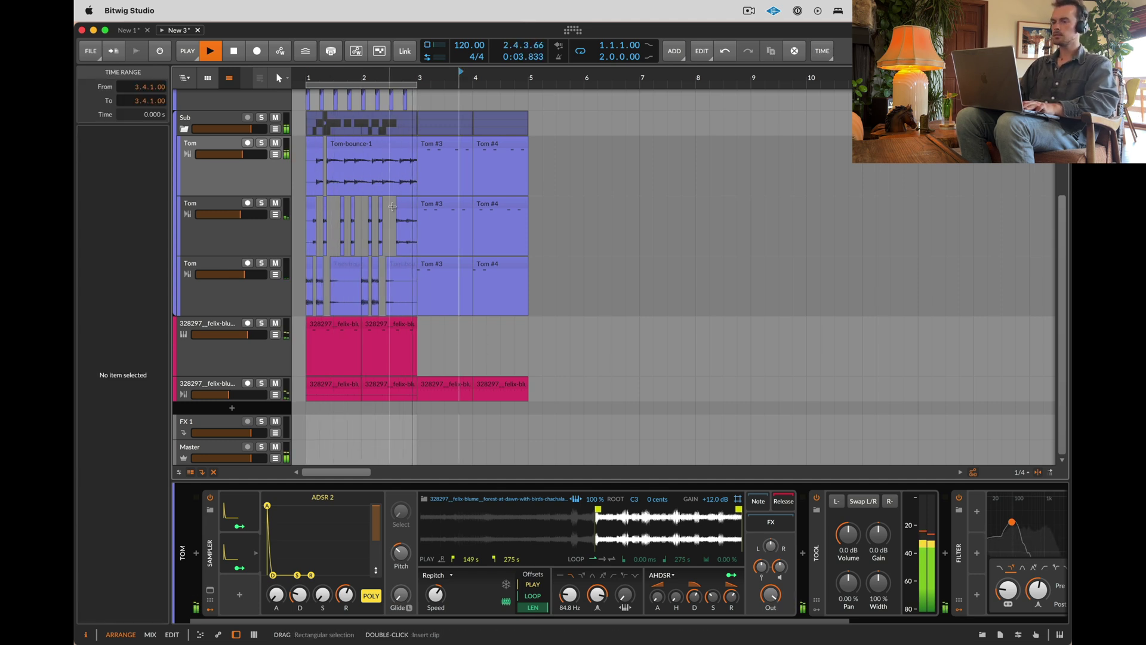
scroll(392, 206, up, 3)
drag(413, 230, 458, 233)
key(Delete)
scroll(458, 231, left, 2)
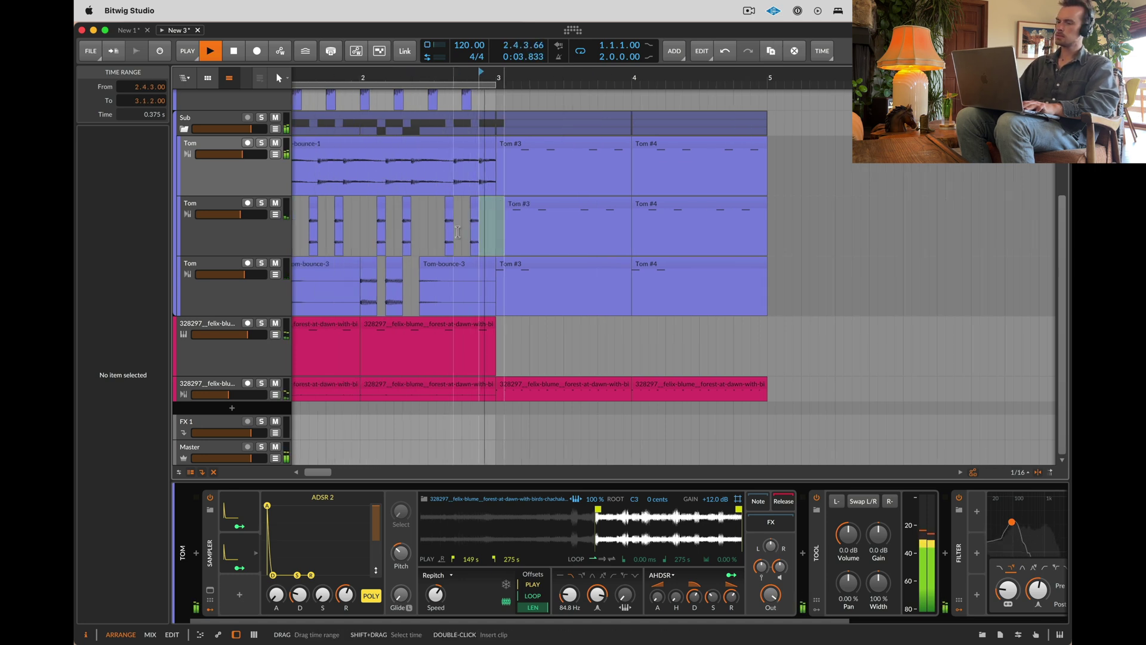
Step: Try removing the third Tom's ranges 1.2.2 to 1.3.3 and 2.2.3 to 2.3.4, and undo both deletions
scroll(458, 232, left, 3)
scroll(458, 232, up, 1)
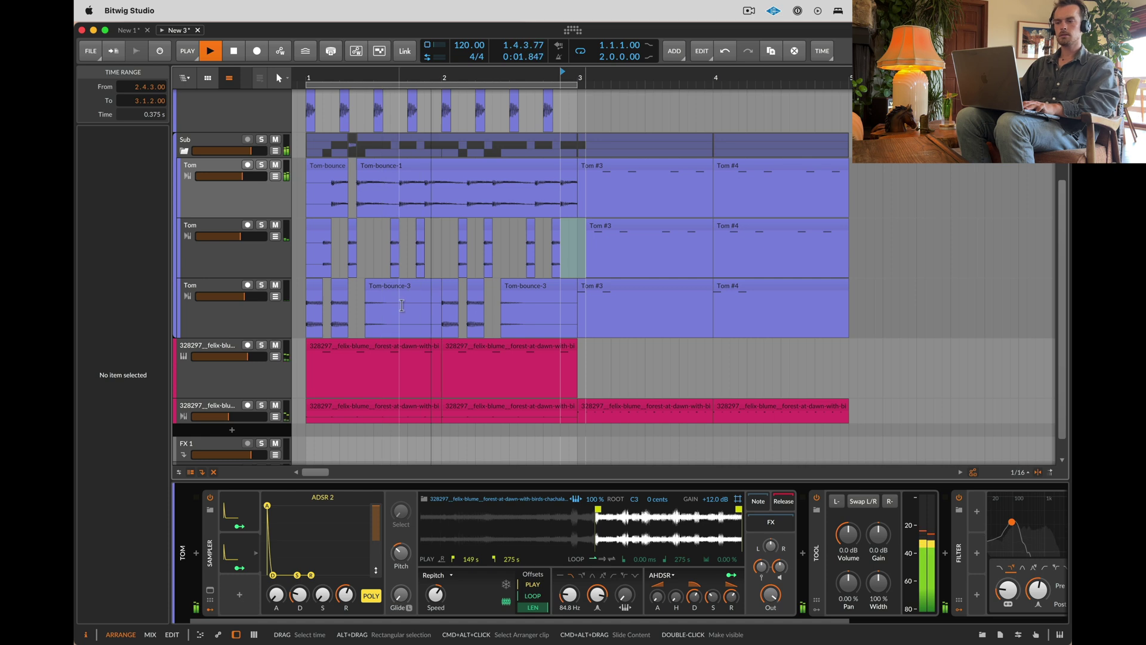
drag(392, 307, 349, 307)
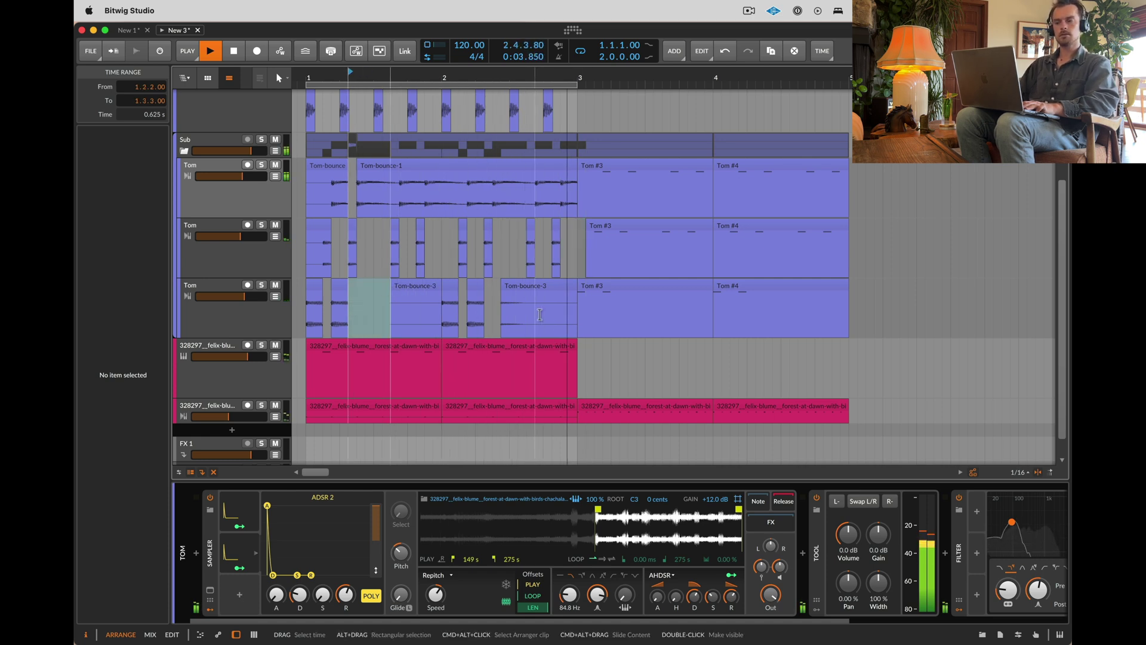
key(Delete)
drag(537, 312, 492, 313)
key(Delete)
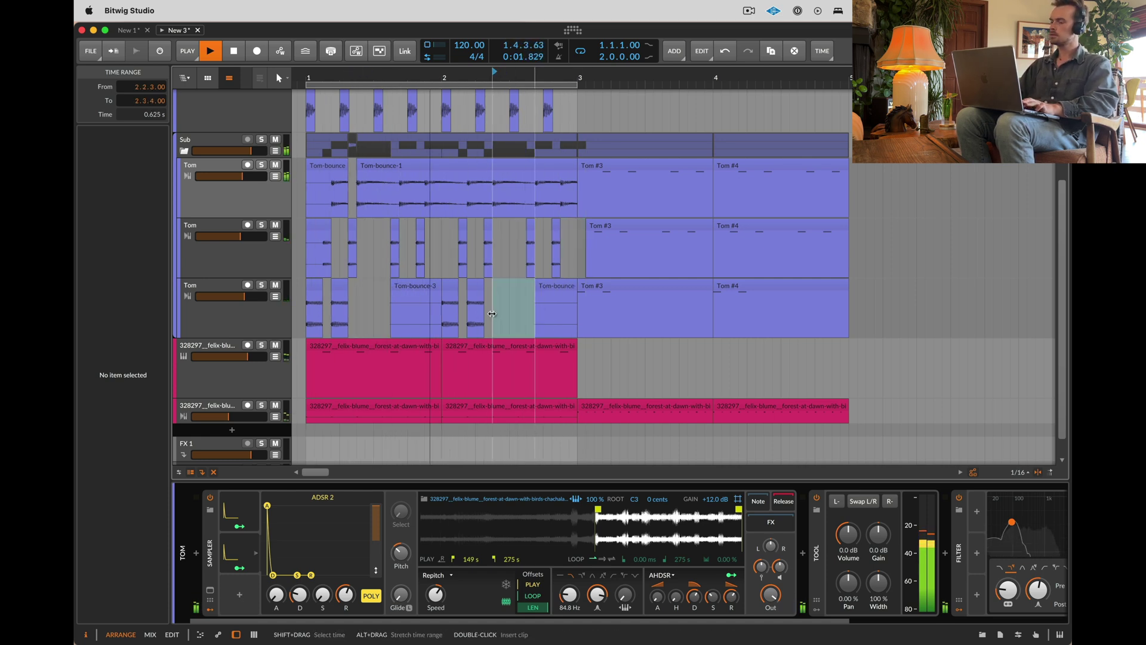
key(super+z)
key(super+z)
click(366, 312)
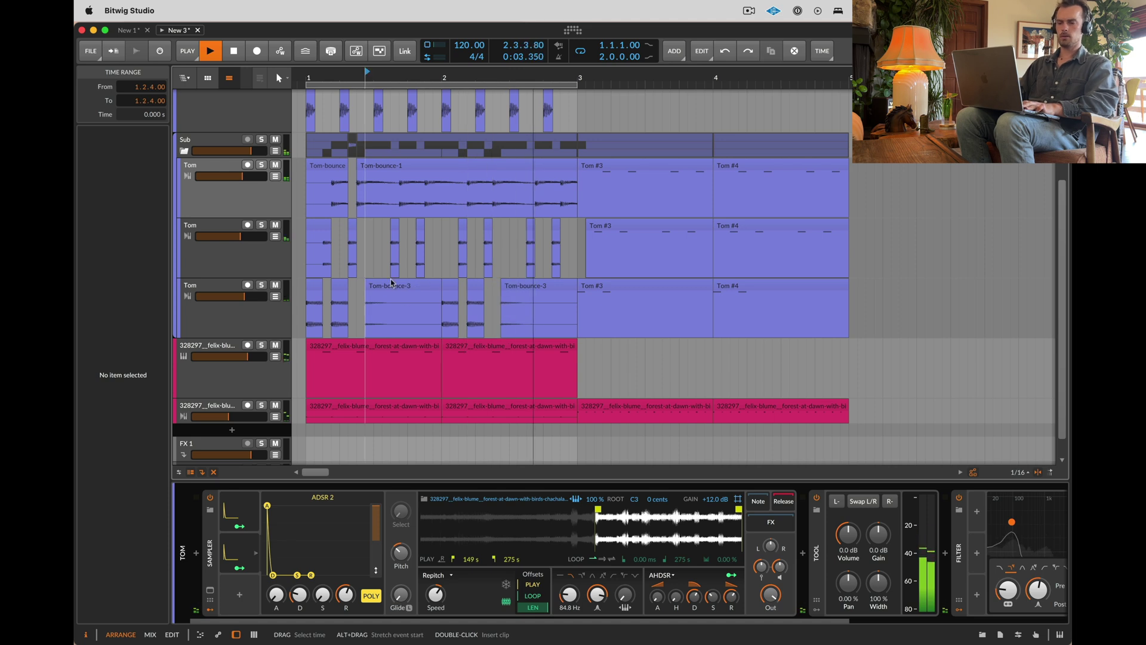
Step: Insert a Convolution reverb on the Sub group track
click(225, 157)
click(197, 552)
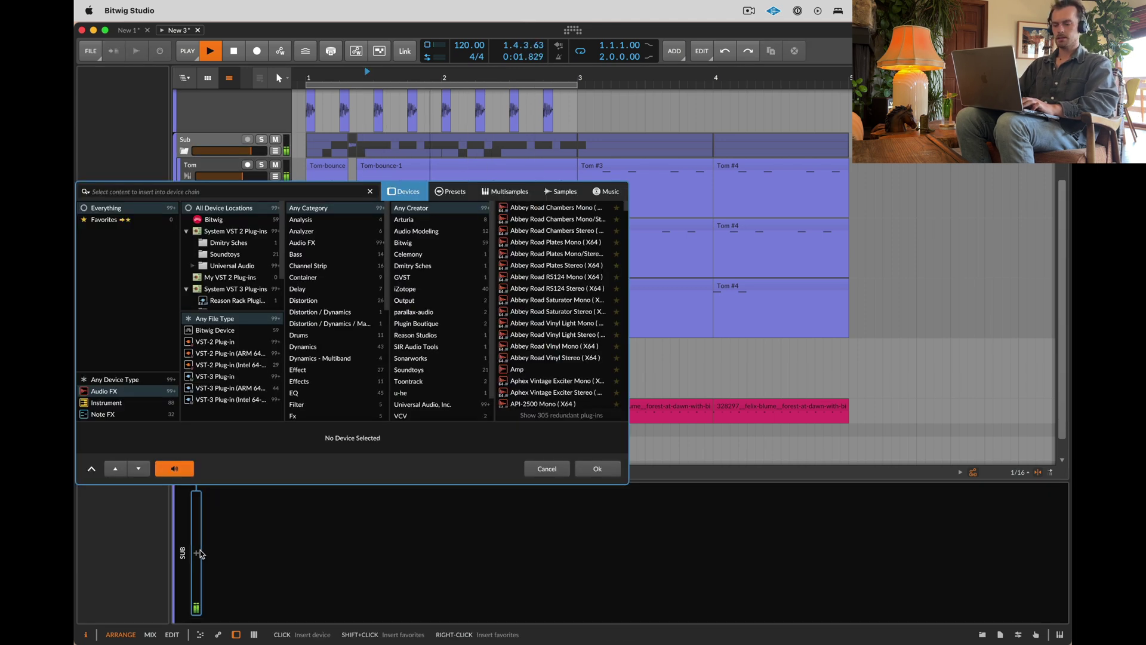
text(conv)
key(Down)
key(Return)
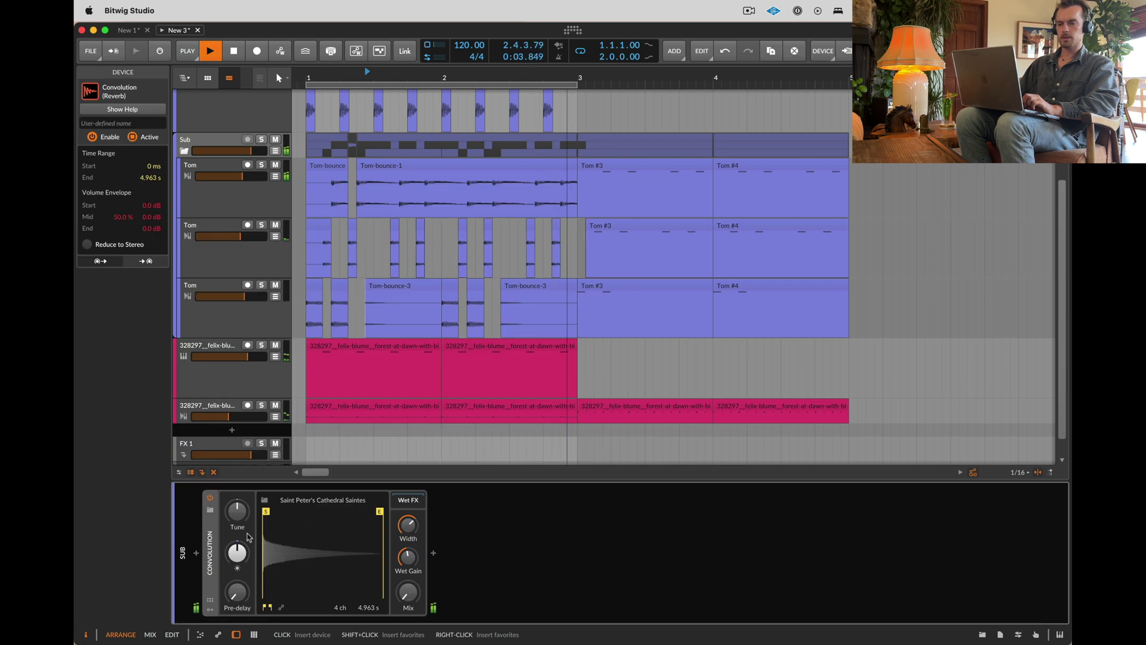
Step: Browse the Convolution's impulses and audition Weirdverb 02 and UK780 - Plate 4
click(265, 500)
scroll(404, 317, down, 10)
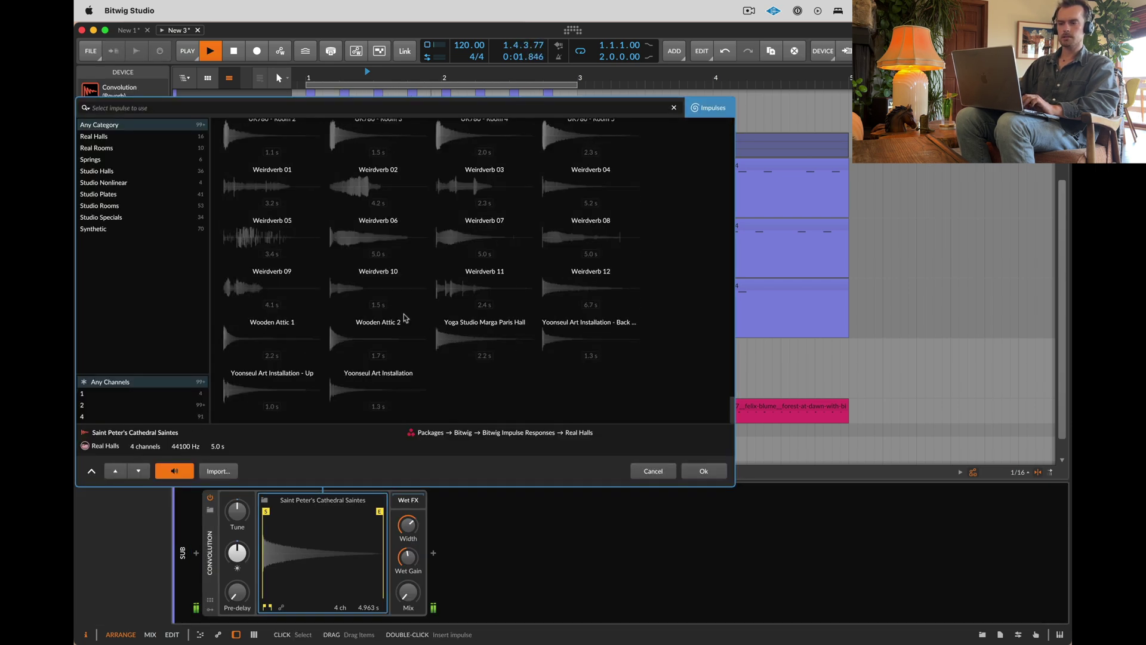
click(376, 299)
click(367, 193)
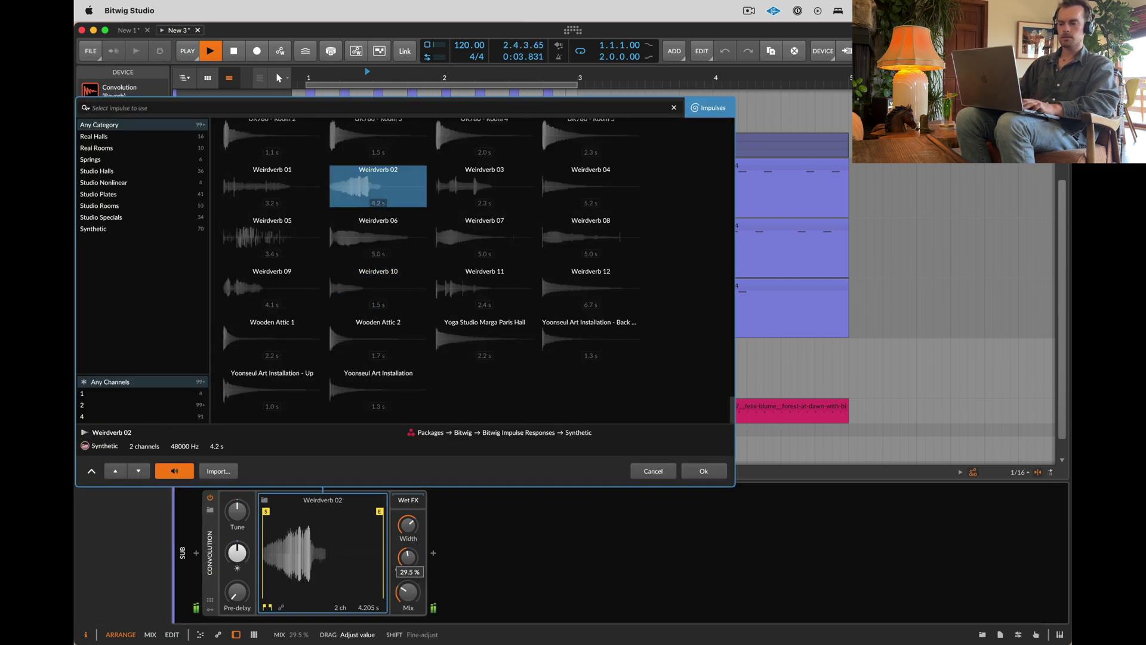
scroll(422, 259, up, 2)
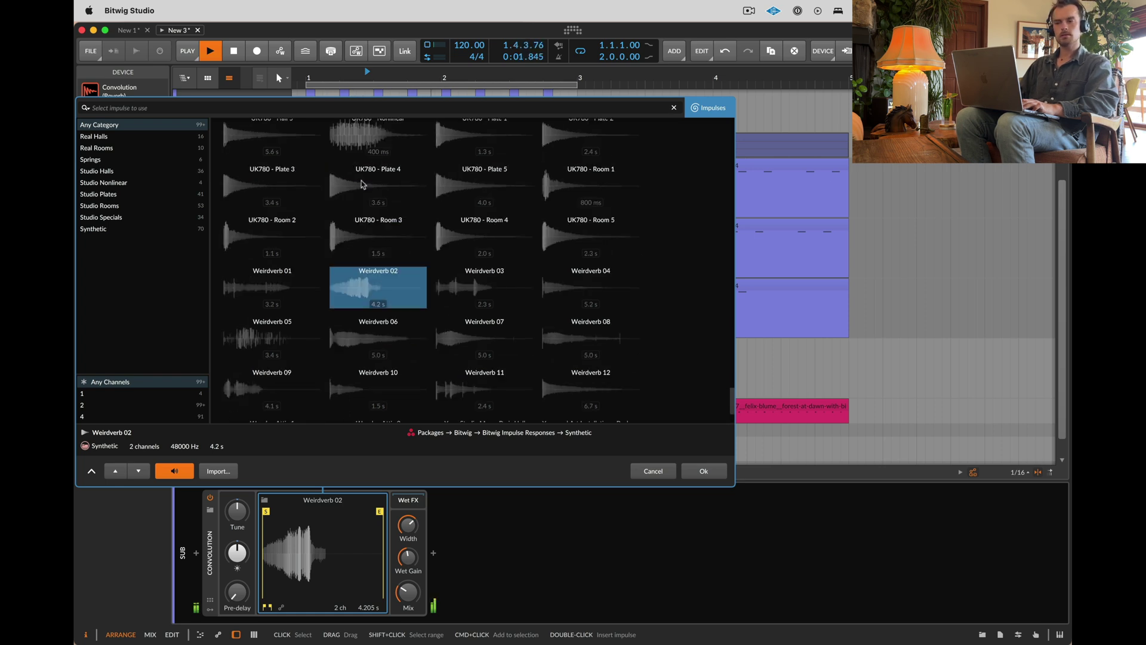
click(349, 170)
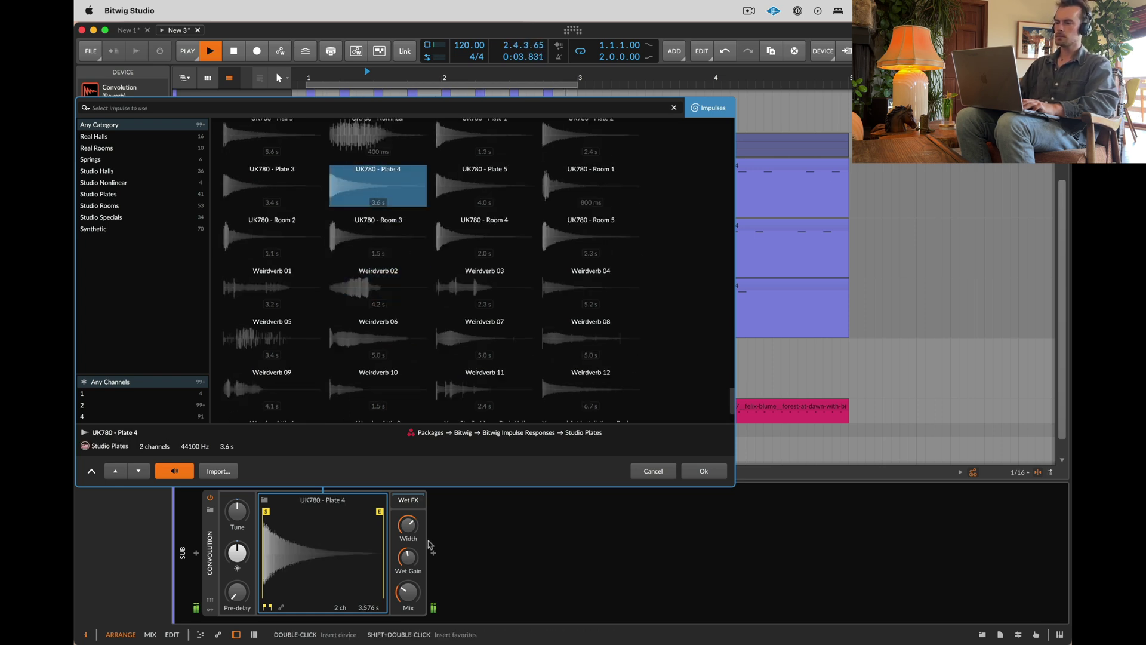
Step: Try the UK780 Hall 3, Nonlinear and Chamber 3 impulses, and load Tonal Stasis with the Convolution's Mix at about 21.5%
scroll(442, 362, up, 2)
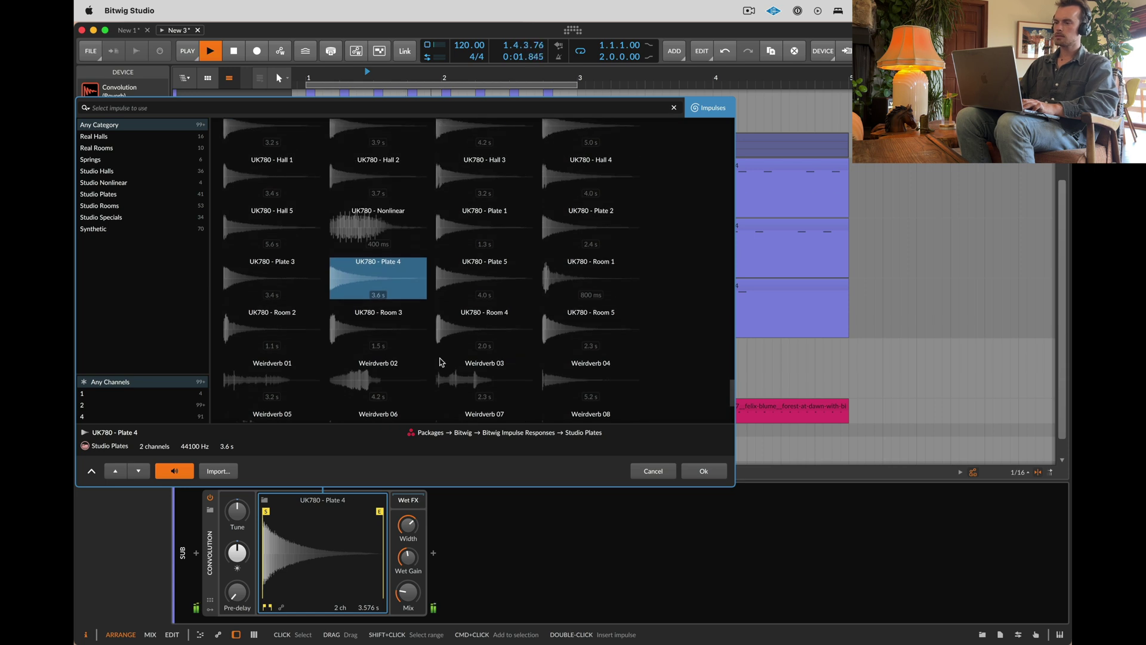
click(488, 172)
click(351, 226)
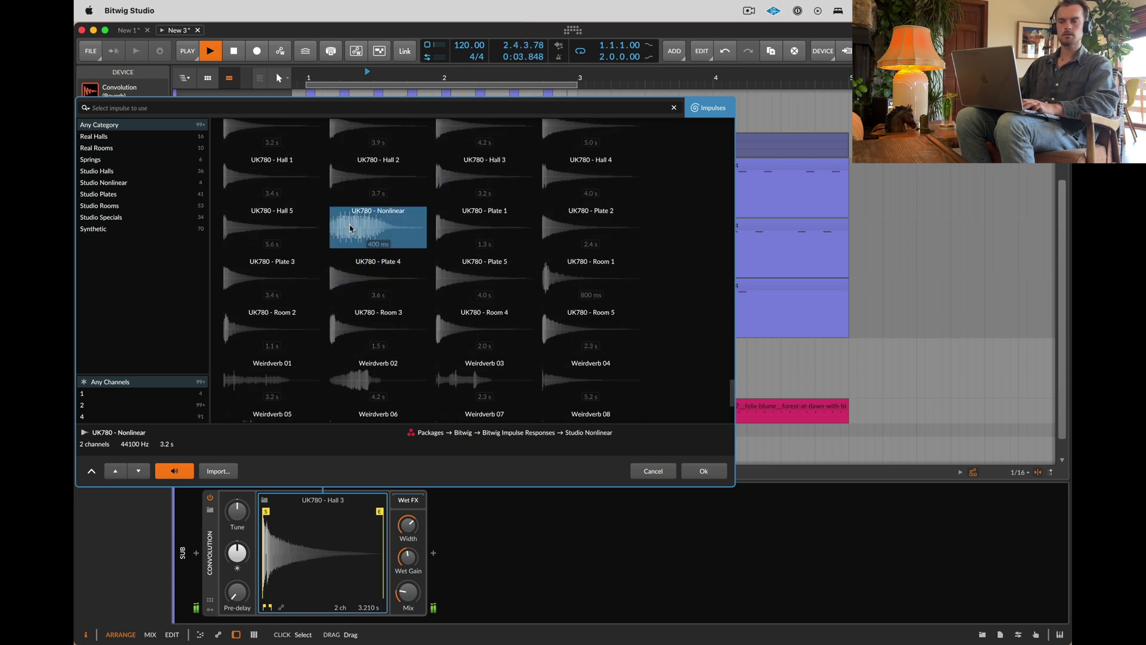
scroll(351, 228, up, 2)
click(351, 228)
click(350, 177)
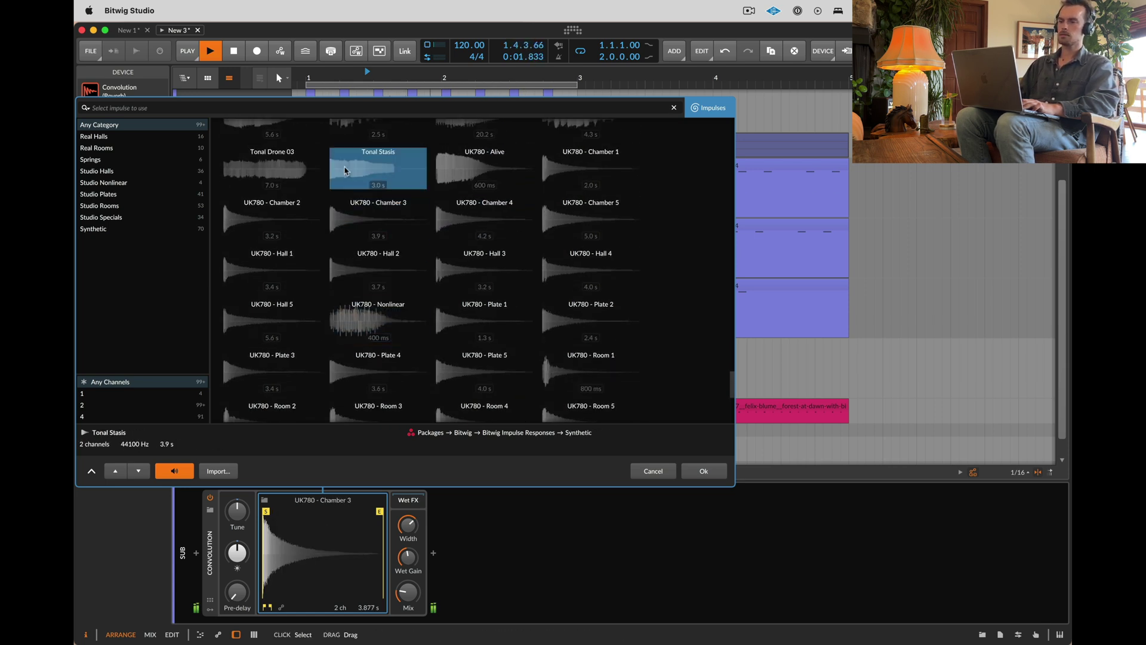
scroll(346, 174, up, 2)
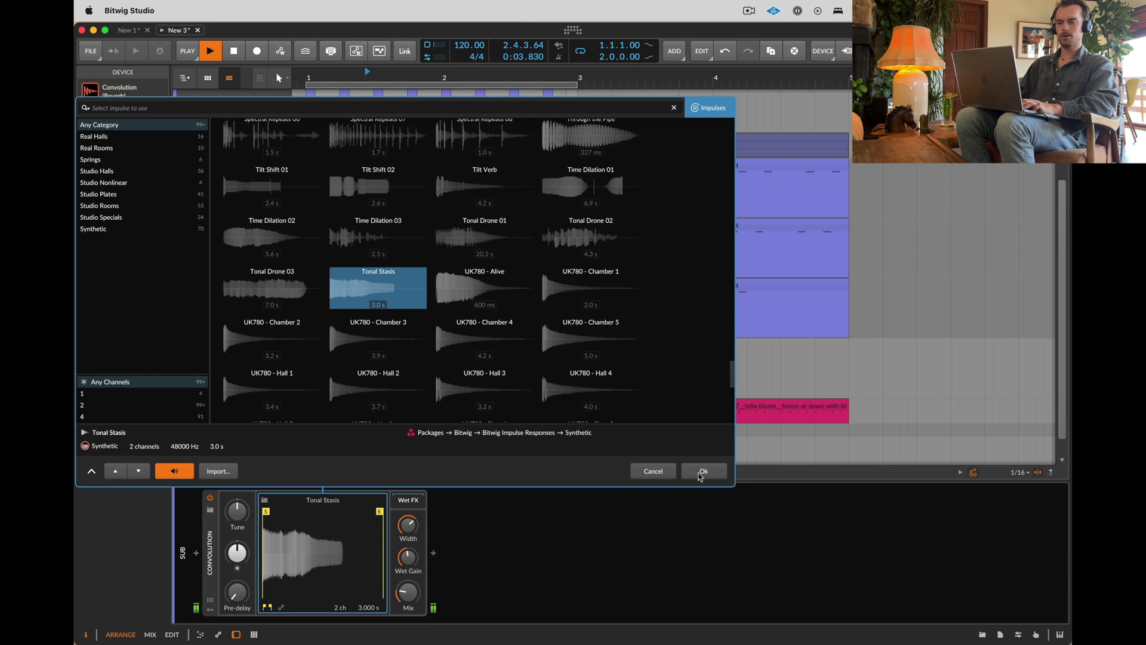
click(719, 476)
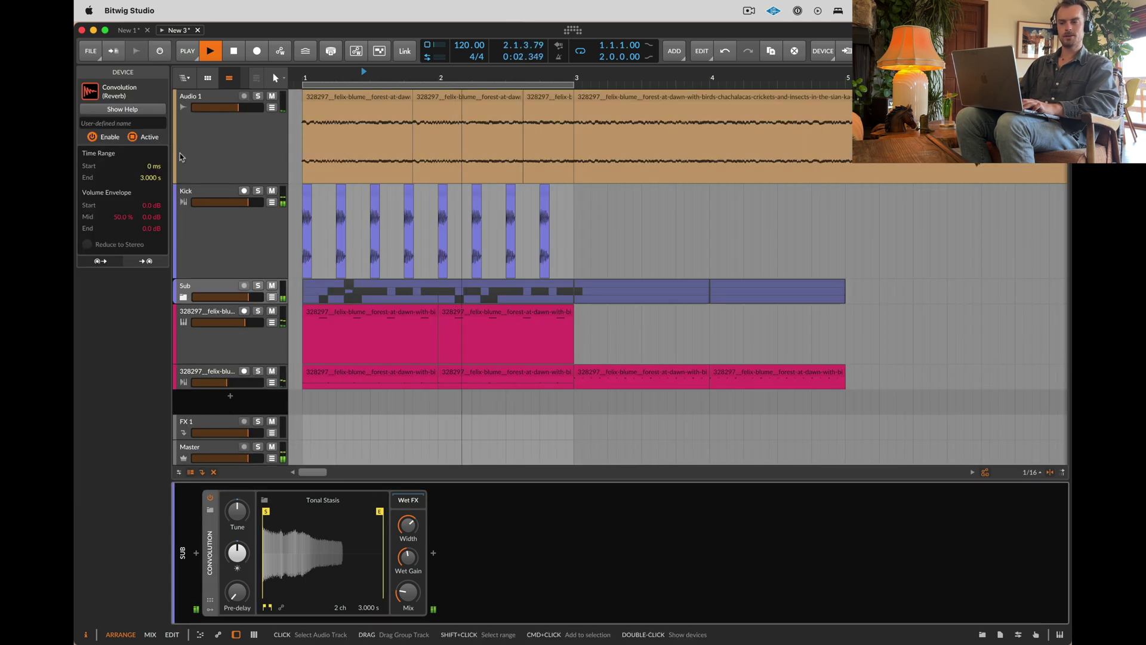
Step: Solo the Sub group briefly to hear its reverb, unsolo it and stop playback
click(258, 287)
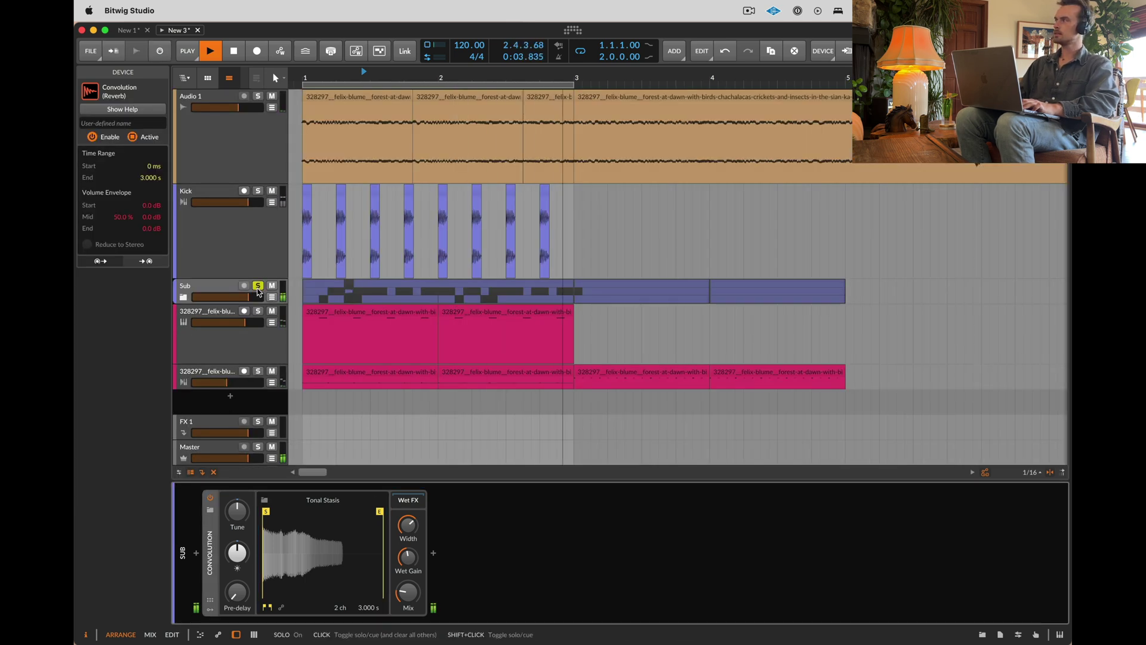
click(258, 292)
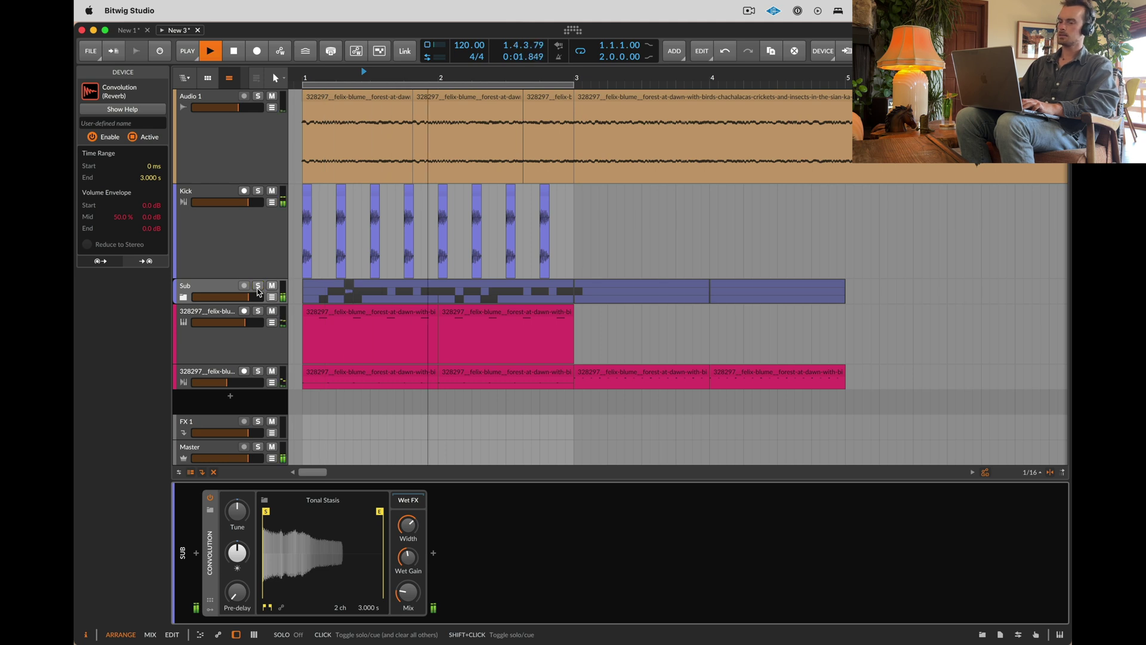
key(space)
Step: Wrap the Convolution in an FX Layer and add a Macro modulator to that layer
click(210, 560)
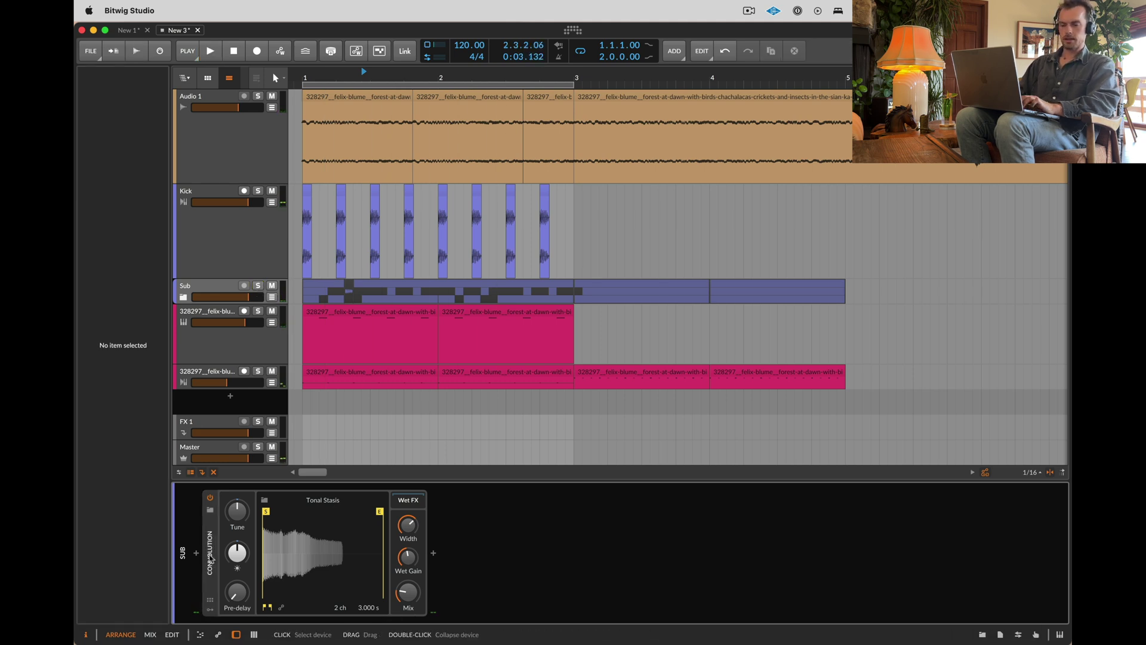
click(210, 560)
key(super+g)
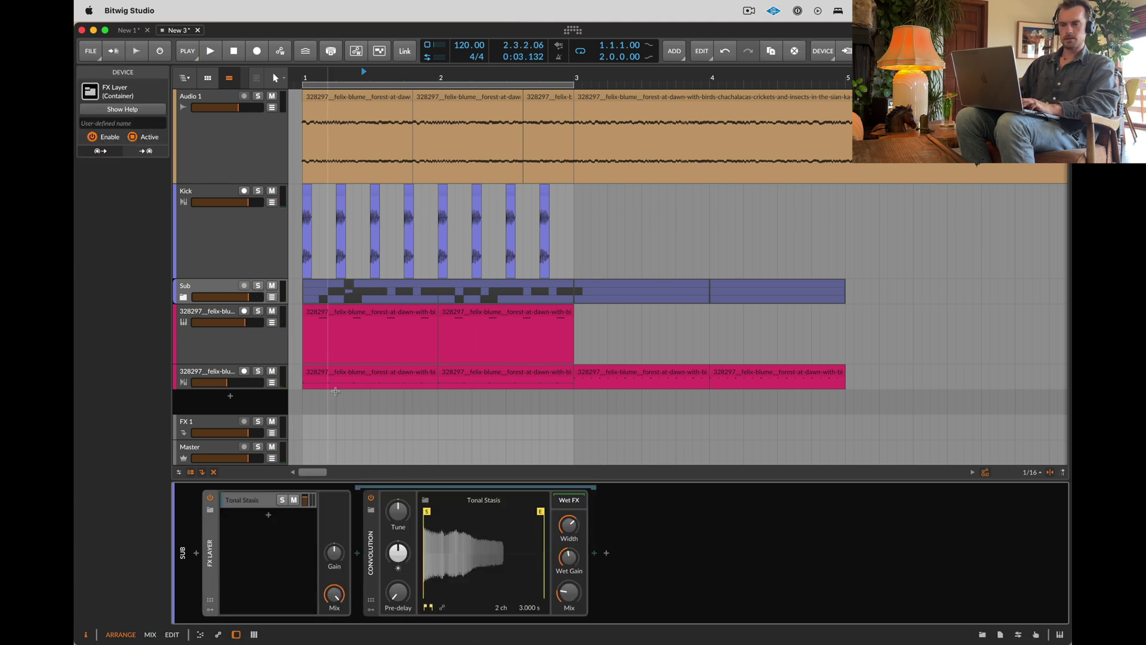
click(210, 609)
click(228, 515)
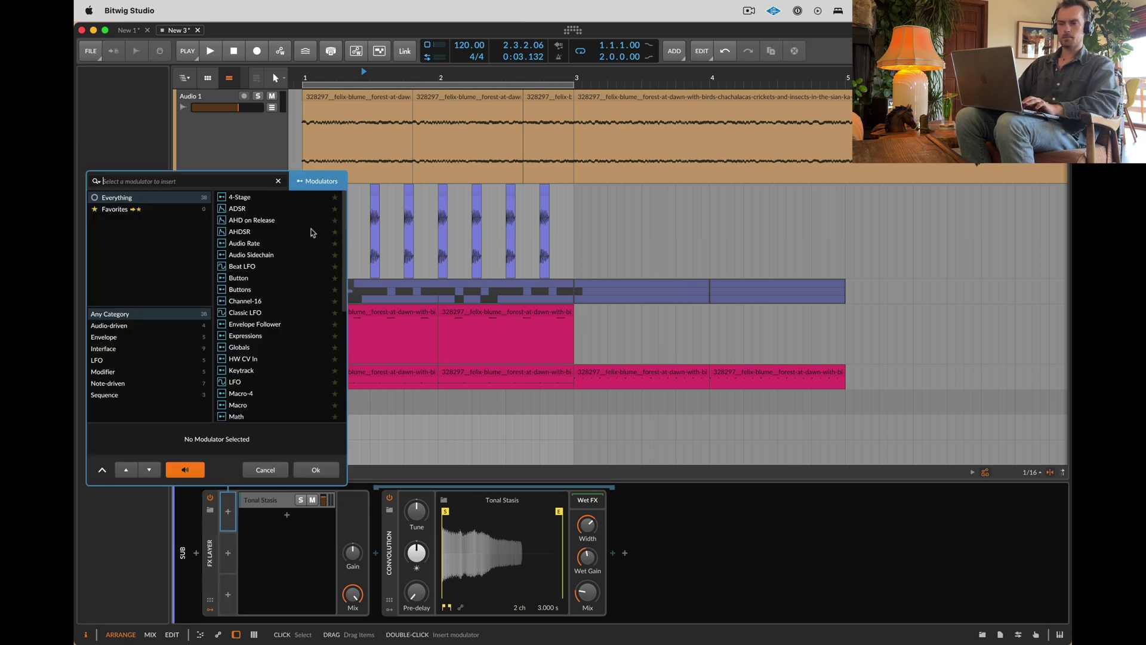
text(mac)
key(Down)
key(Return)
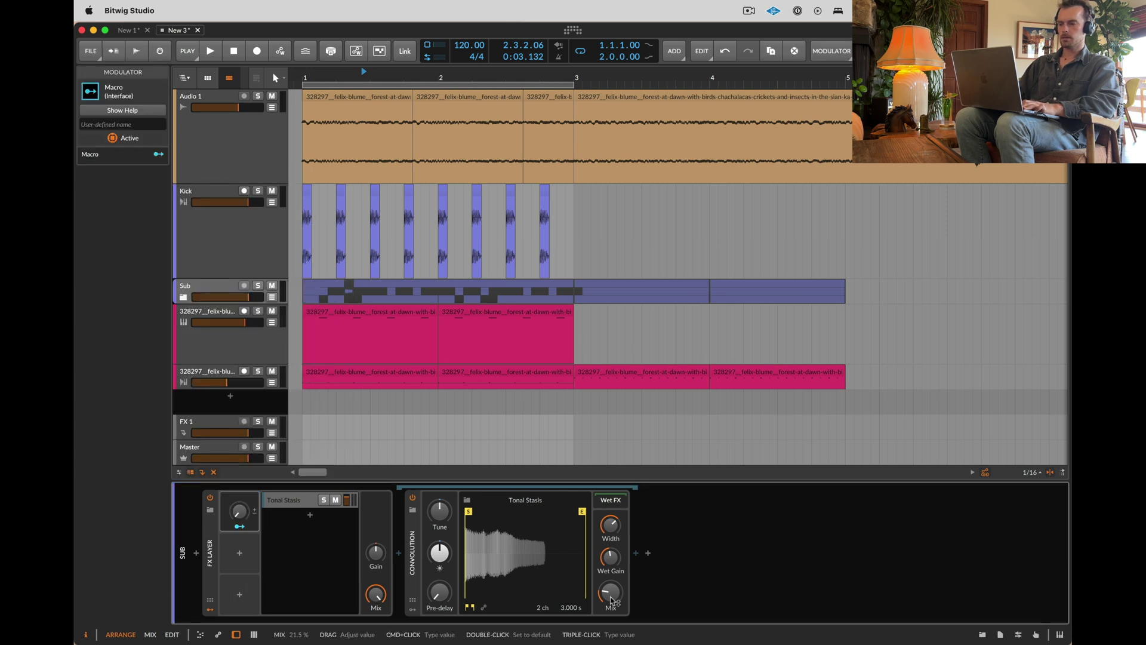
Step: Map the Macro to the Convolution's Mix with a modulation amount of about 0.495 during playback
key(space)
click(241, 527)
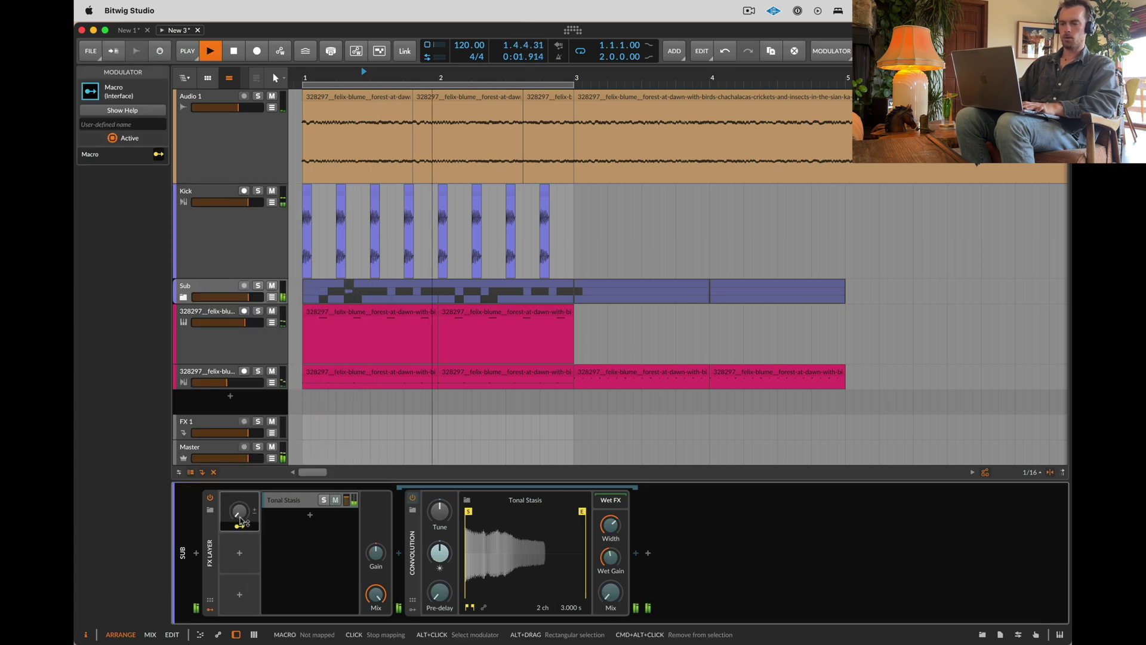
drag(615, 589, 616, 567)
key(Escape)
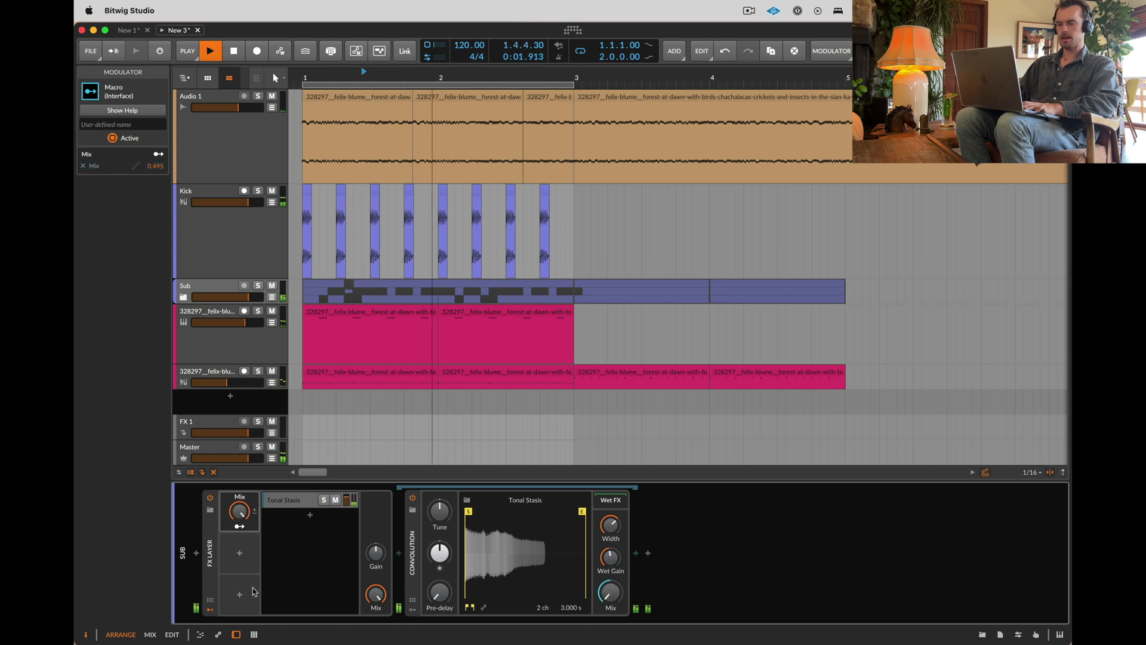
Step: Add a second Macro modulator to the FX Layer
click(240, 554)
text(macro)
key(Down)
key(Down)
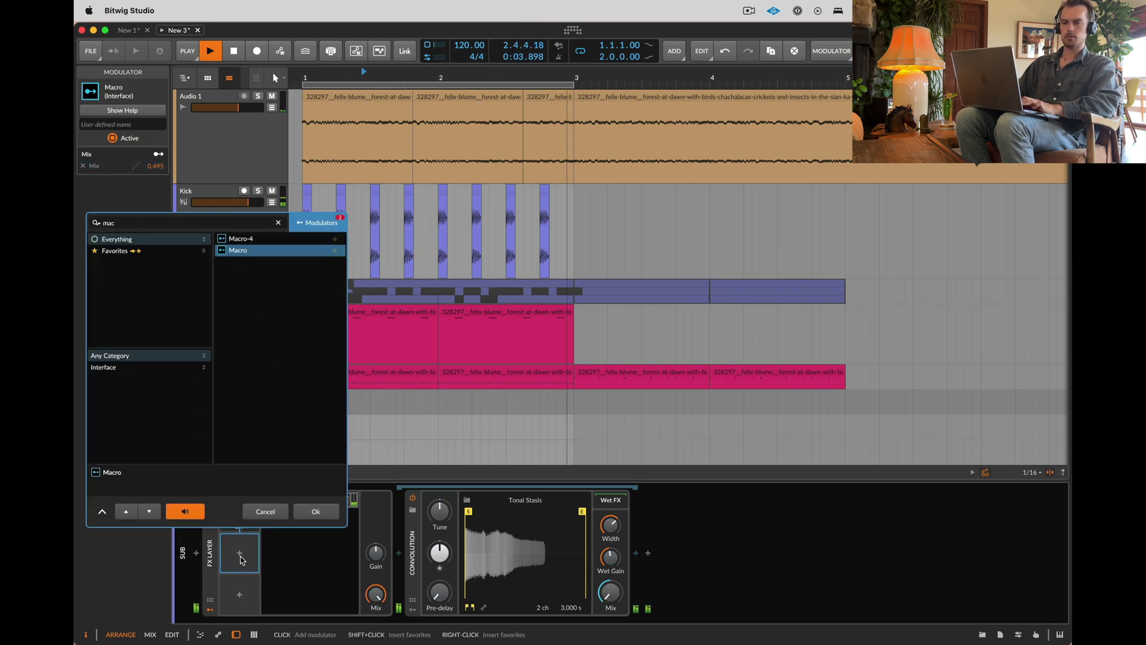
key(Return)
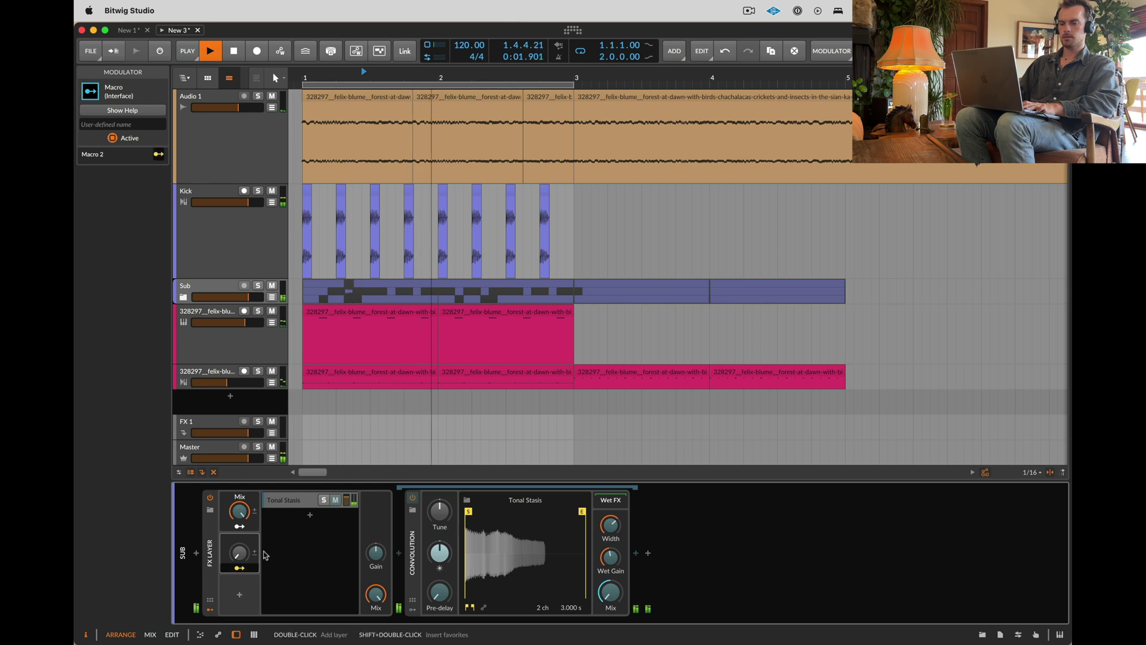
Step: Map the second Macro to the Convolution's Tone by about 24.72 and its stereo Width by about 0.158
drag(248, 562, 251, 556)
drag(444, 514, 444, 507)
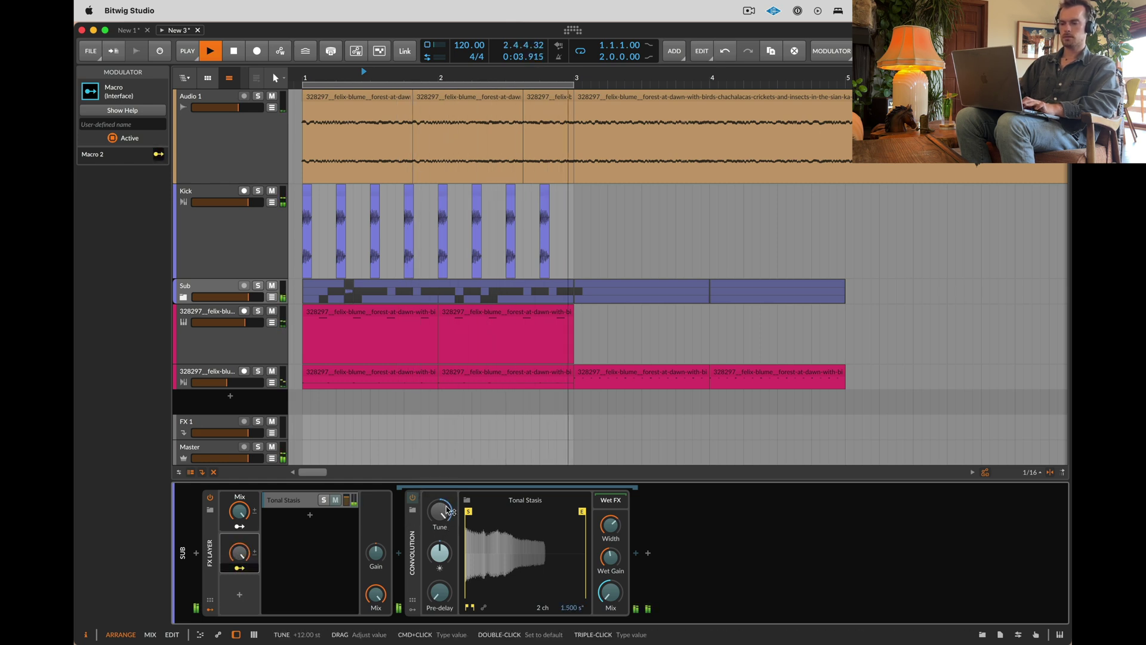
drag(440, 553, 440, 543)
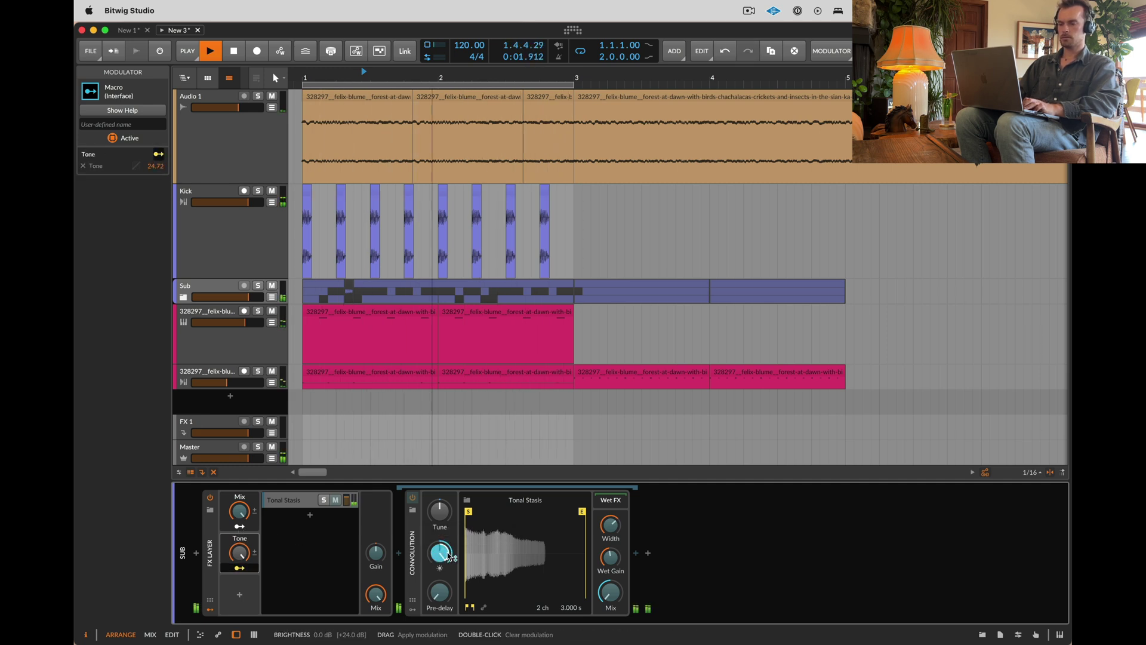
drag(610, 525, 613, 517)
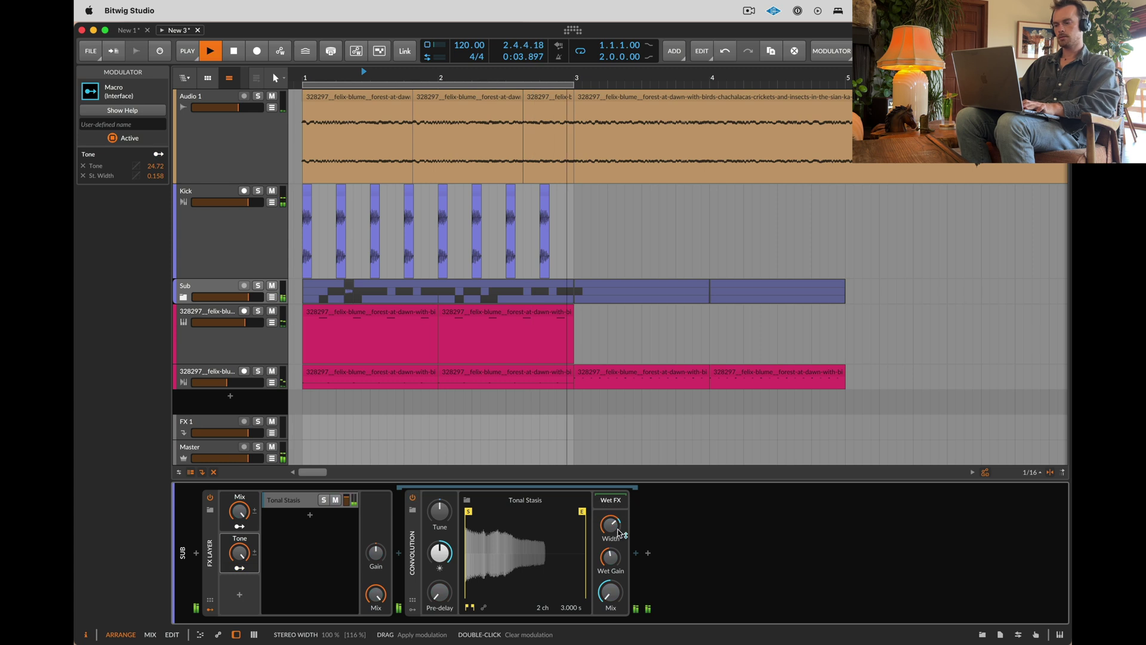
Step: Insert a Delay+ after the Convolution inside the FX Layer
click(636, 553)
text(de)
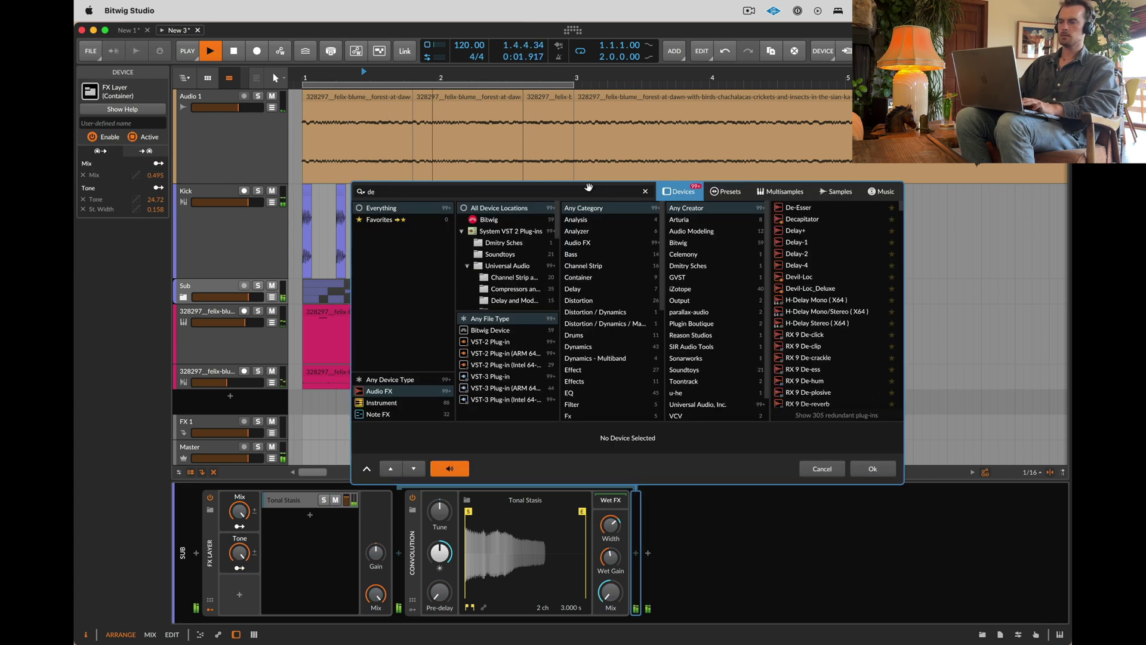
key(Down)
key(Return)
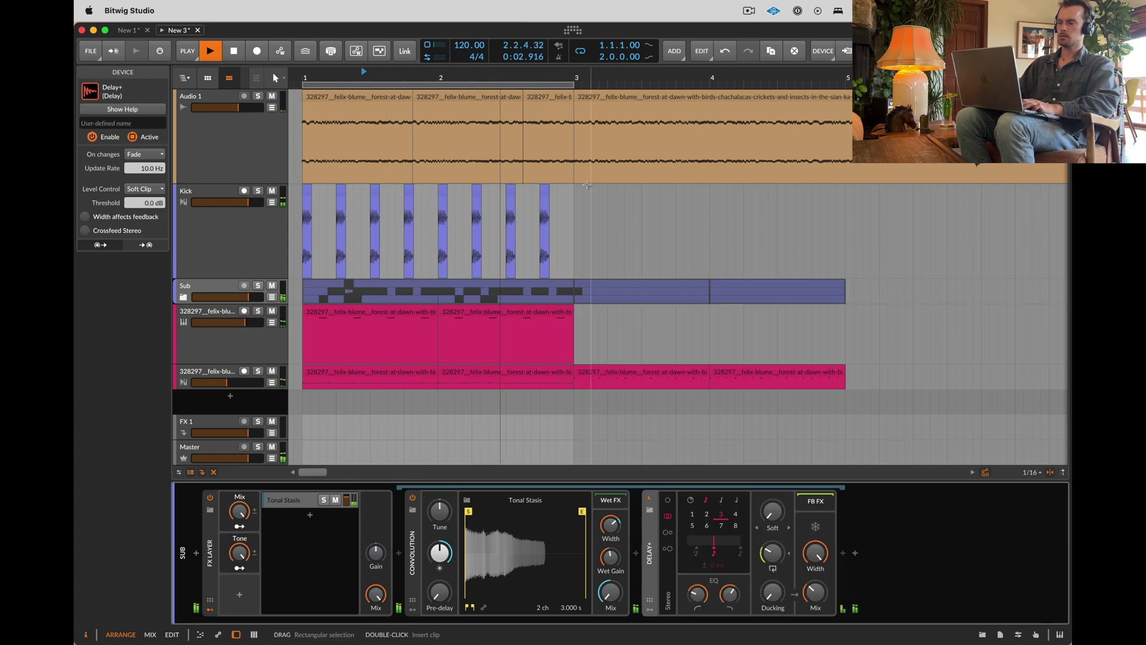
Step: Set the Delay+ to Still and Ping L, and map its Mix to the Tone macro by about 0.41
click(789, 527)
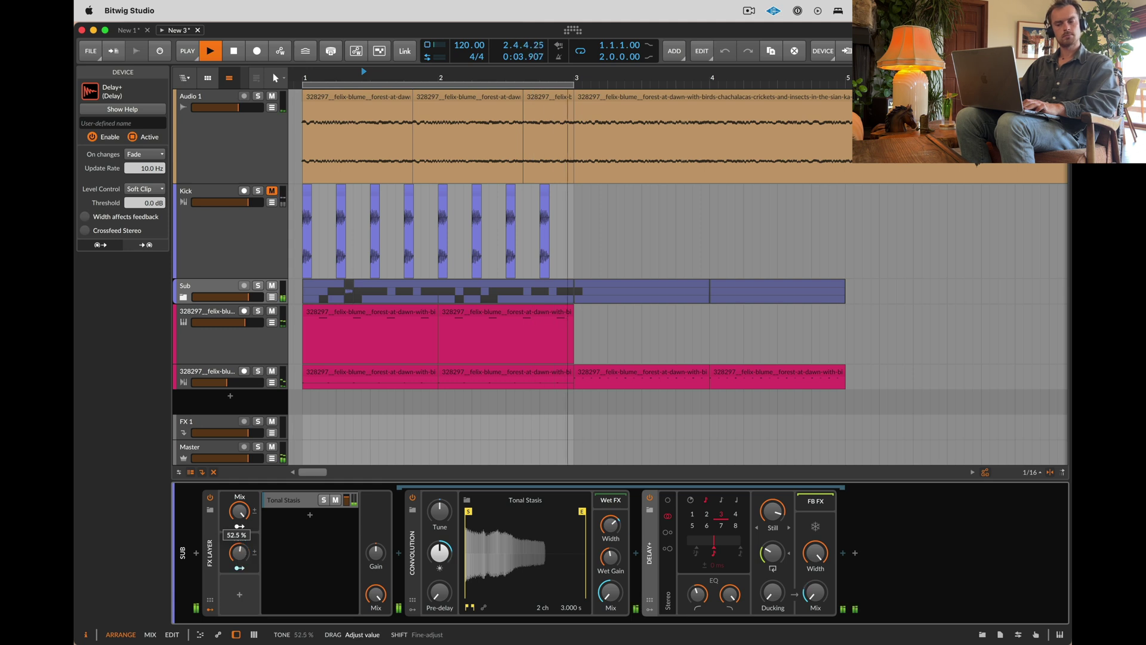
mouse_move(239, 522)
mouse_down()
mouse_move(239, 486)
mouse_move(239, 511)
mouse_up()
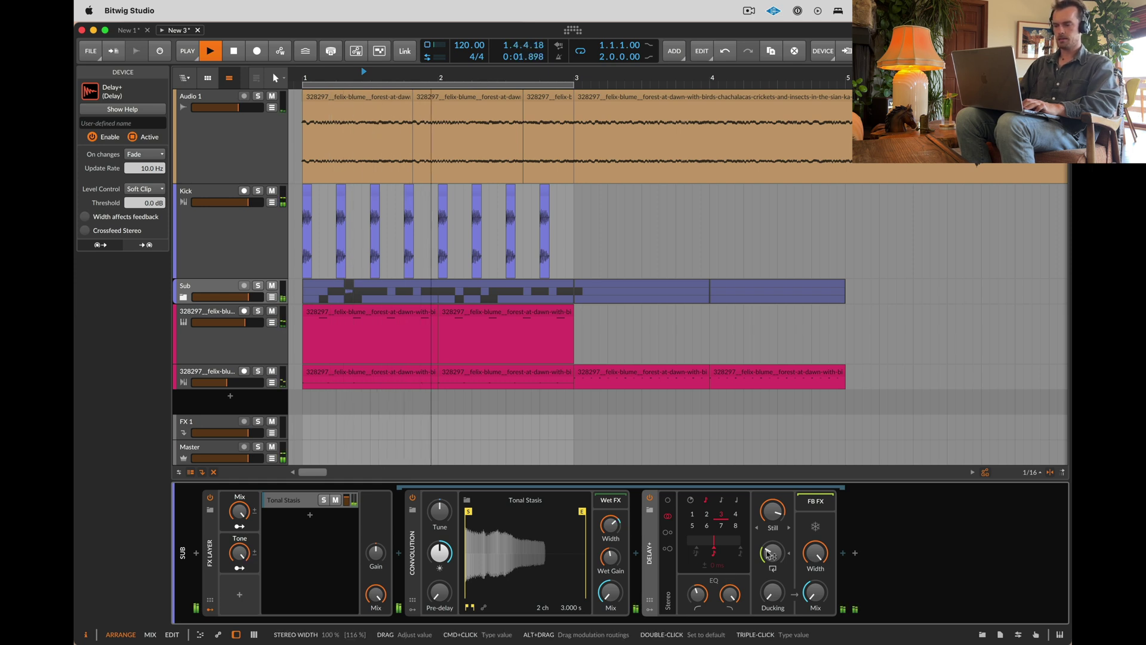
click(667, 533)
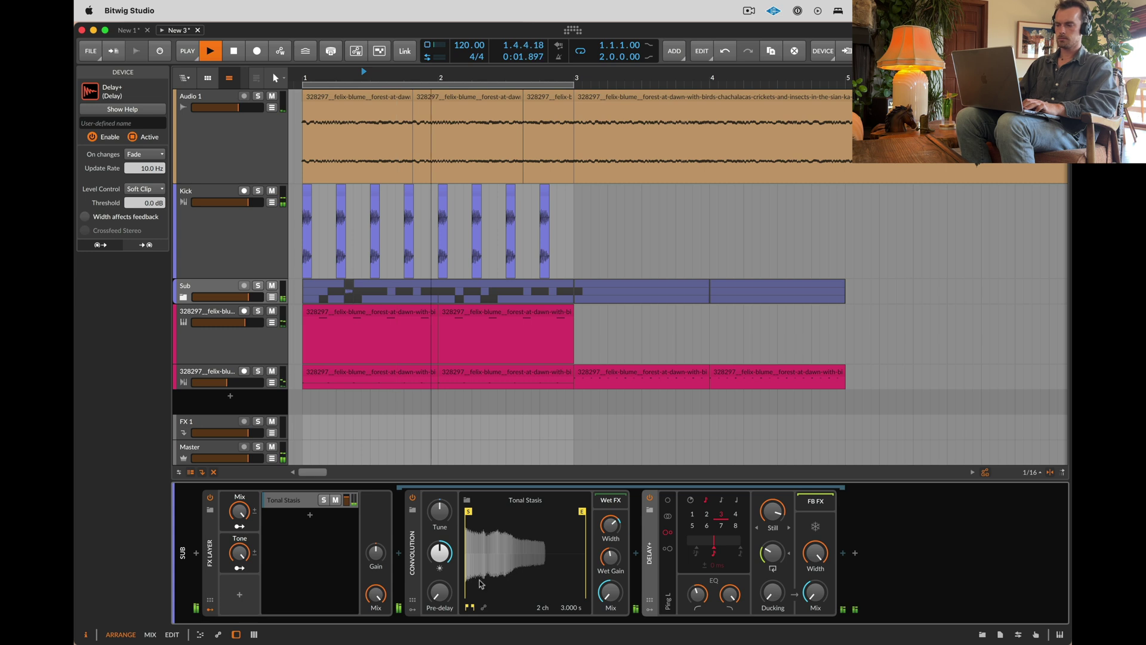
key(space)
Step: Show the FX Layer's remote controls and add a new preset page
click(213, 577)
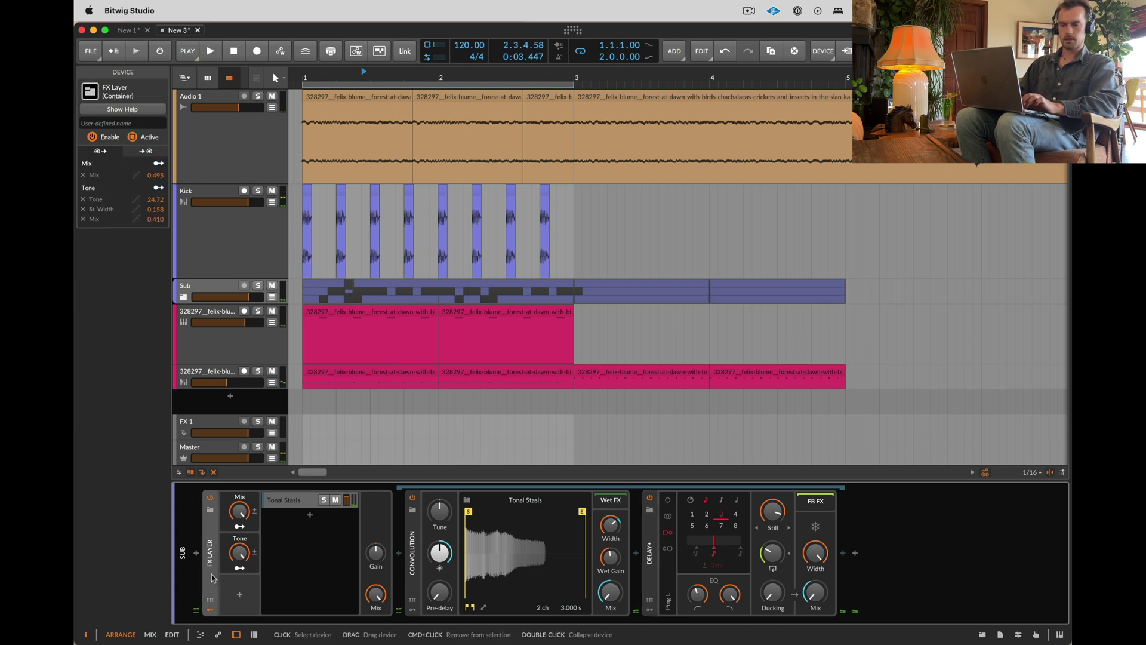
click(211, 599)
click(256, 499)
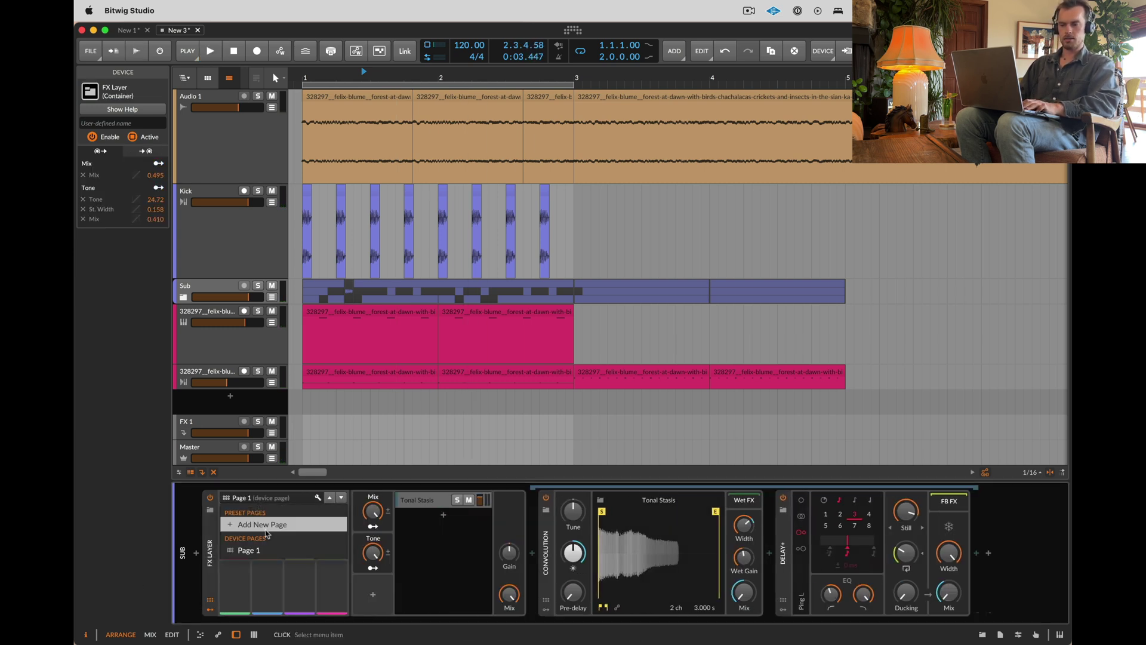
click(258, 528)
Step: Map the page's first remote control to the Mix macro and the second to the Tone macro
click(242, 533)
click(375, 512)
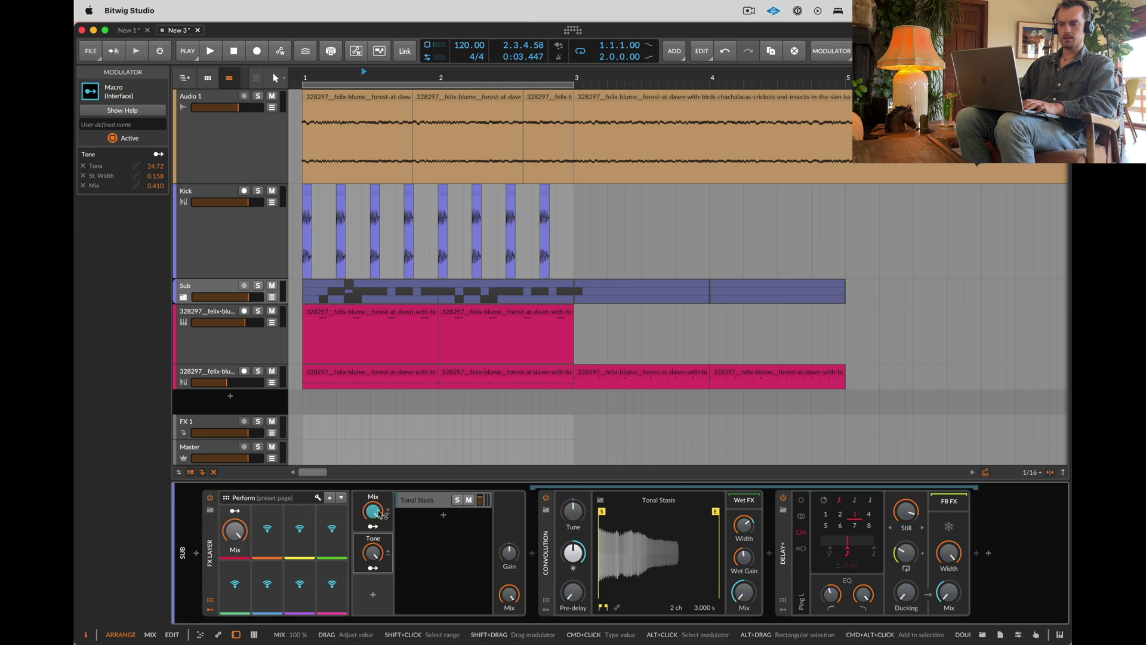
click(267, 532)
click(379, 553)
Step: Rename the FX Layer's first remote control as Music and the second as Wetness
click(221, 555)
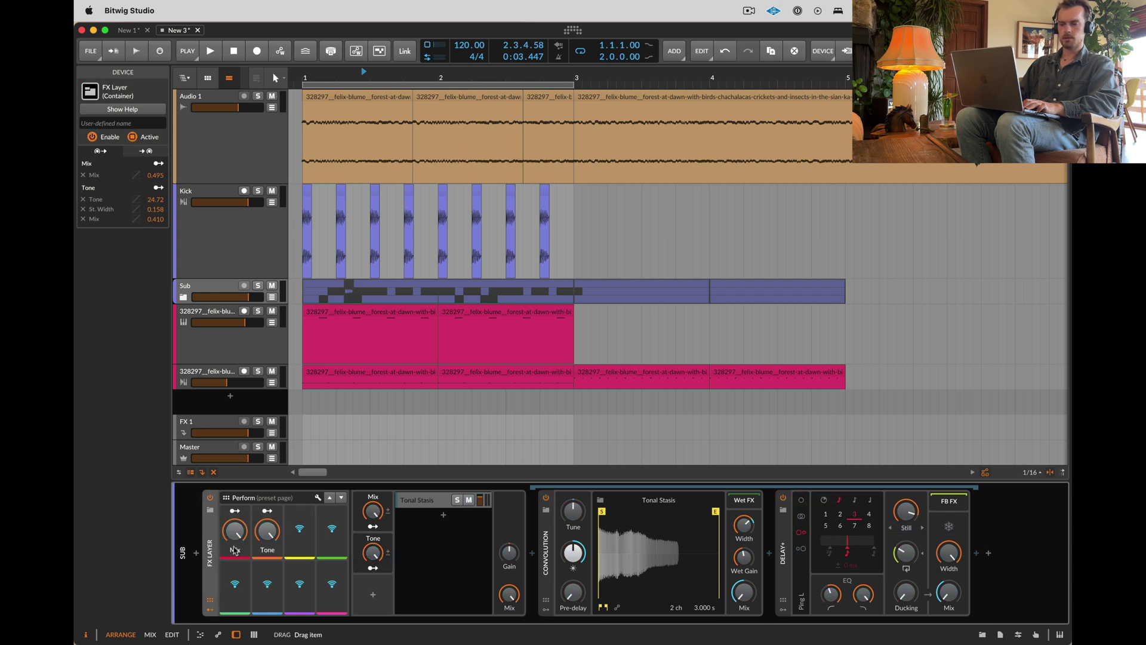
text(Musi)
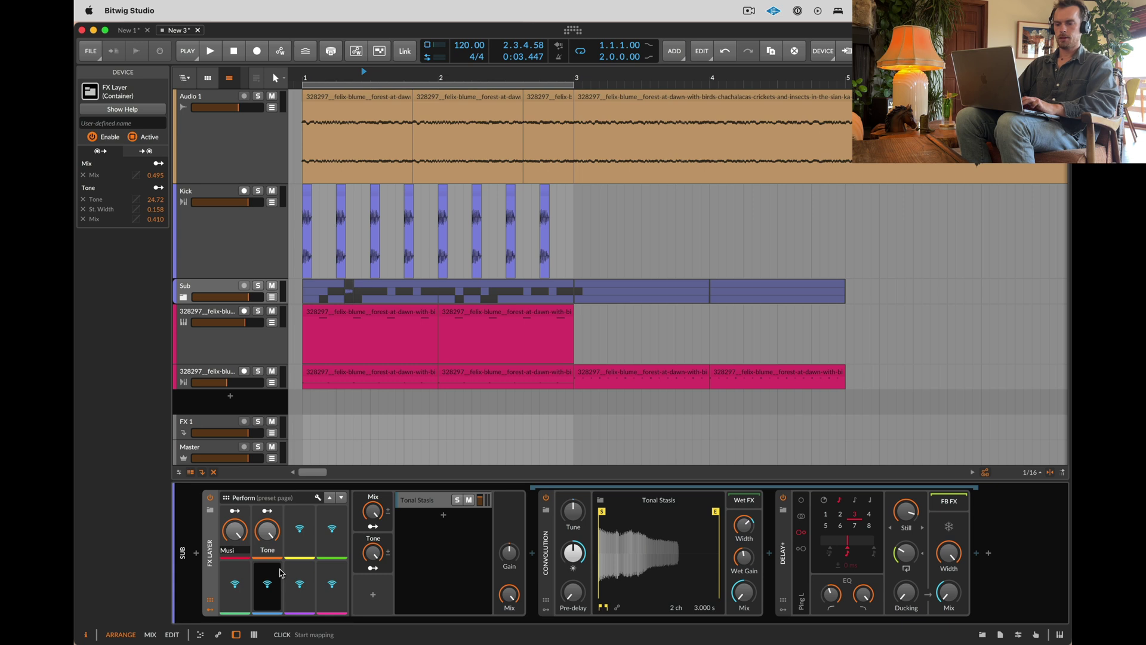
text(c)
key(Return)
double_click(266, 549)
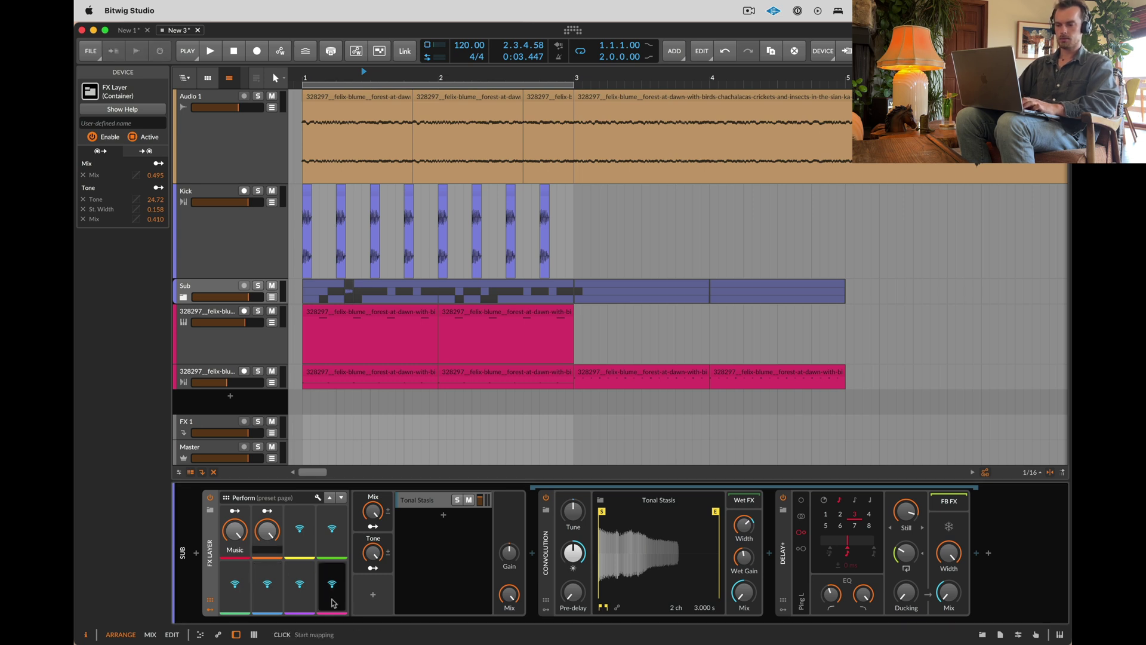
text(Wetn)
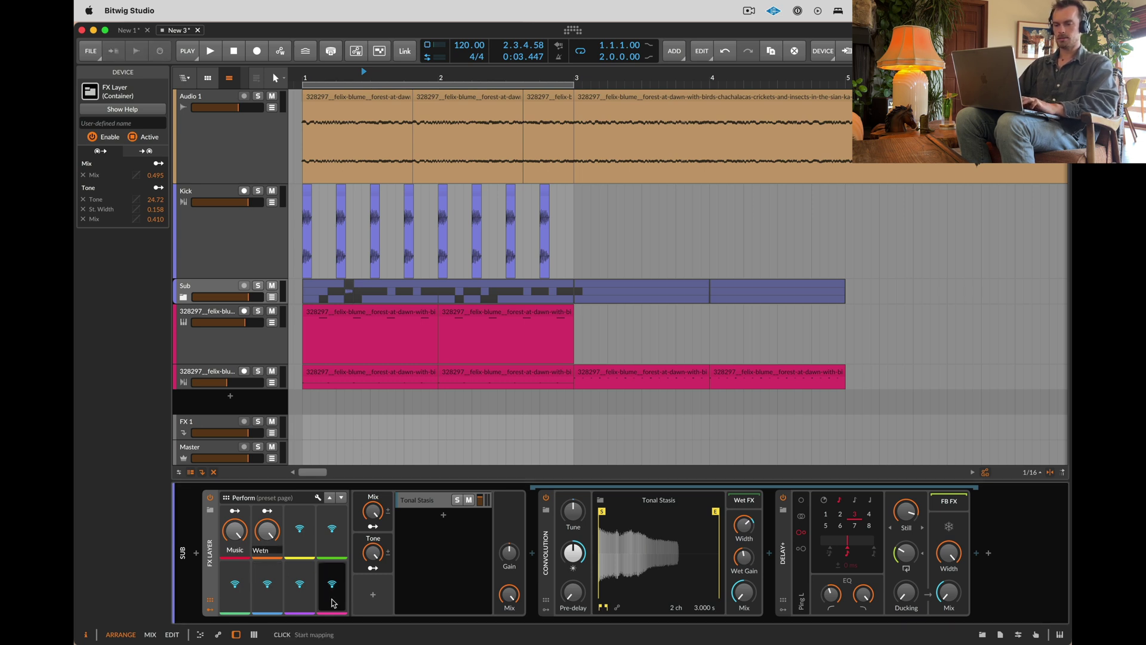
text(ess)
key(Return)
Step: Play the loop while turning the FX Layer's Music and Wetness controls down to zero
key(space)
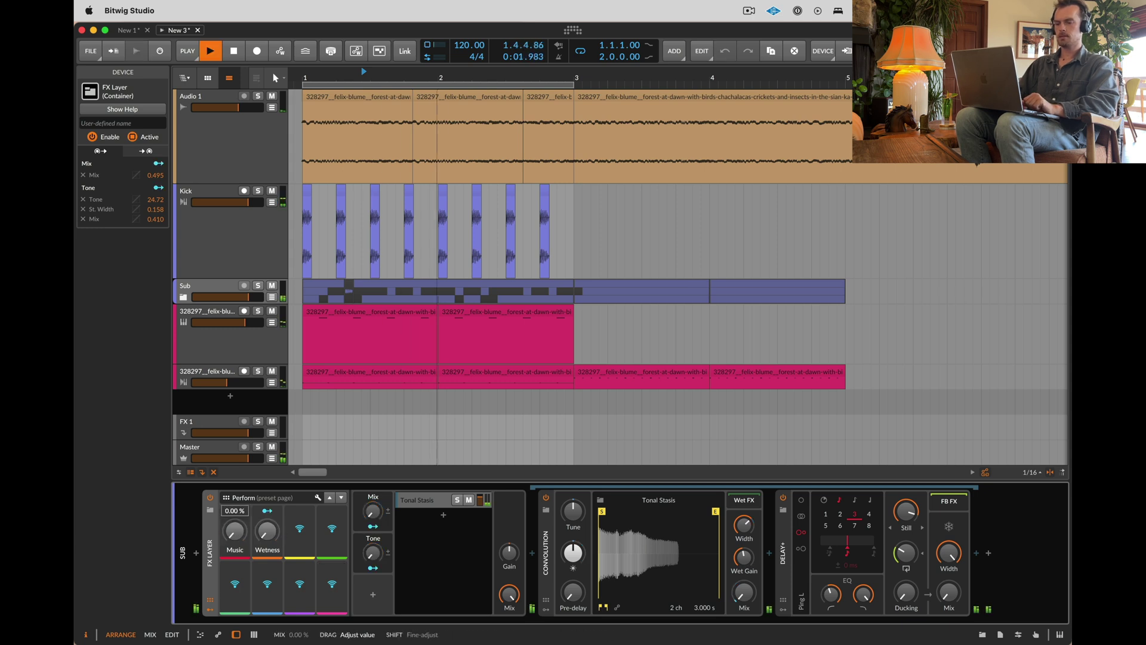
key(space)
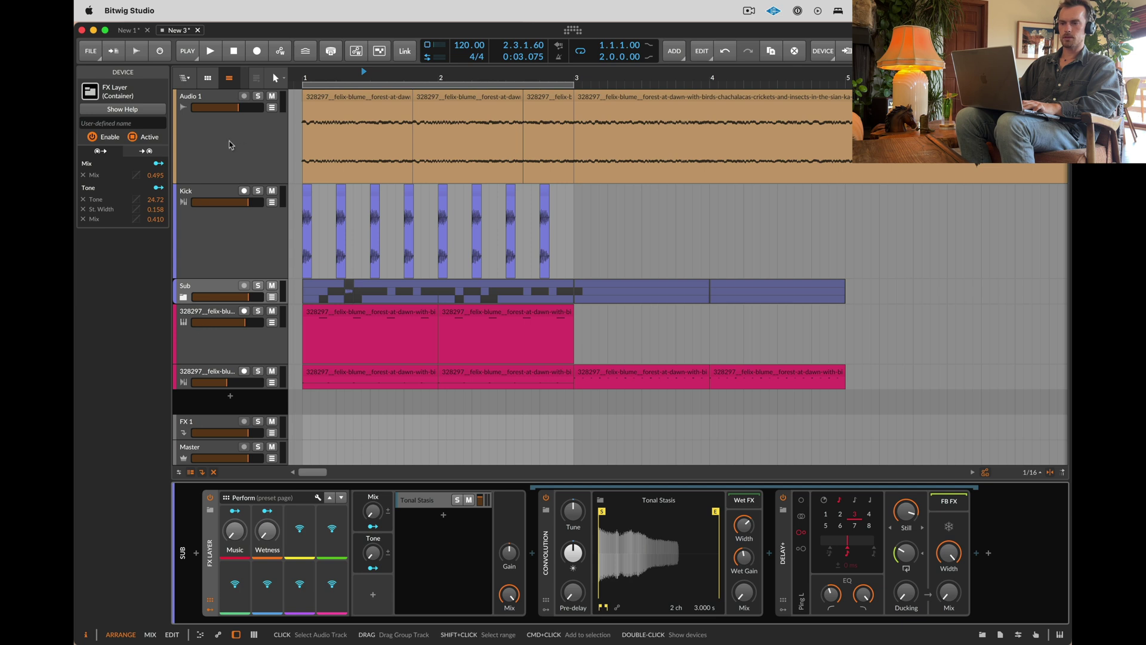
Step: Add an instrument track below the last drum track and load the forest recording from Audio 1 into it as a Sampler
click(216, 100)
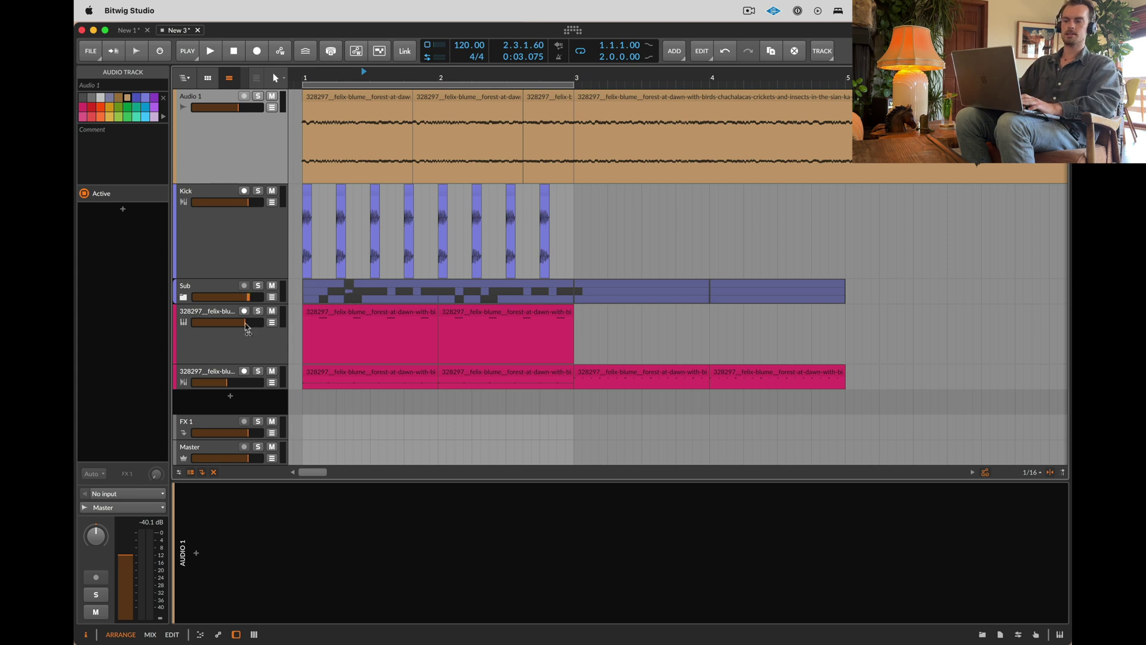
click(189, 374)
key(super+t)
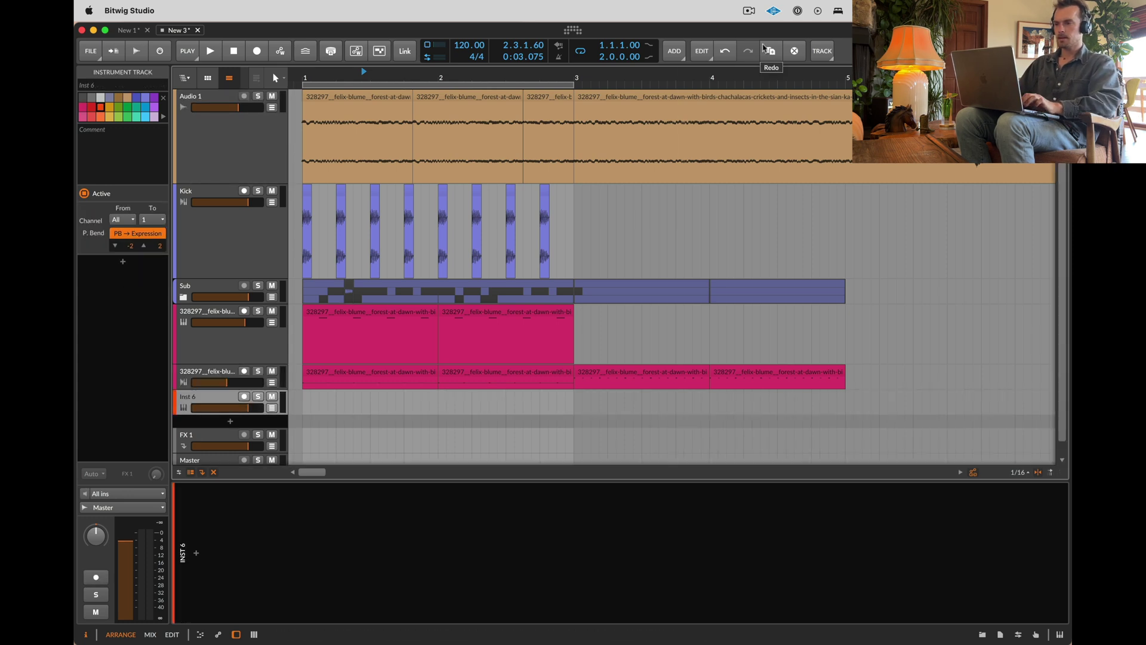
click(657, 96)
click(316, 608)
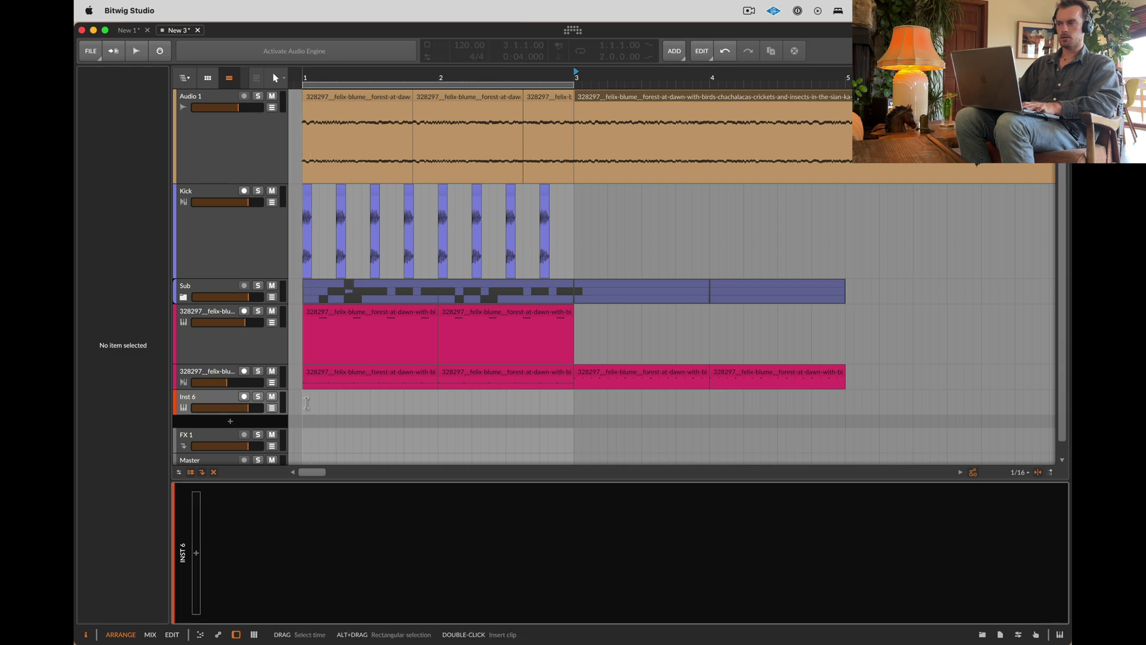
Step: Insert a one-bar clip on the new instrument track and draw a sixteenth-long C2 note at its start
double_click(307, 403)
double_click(330, 399)
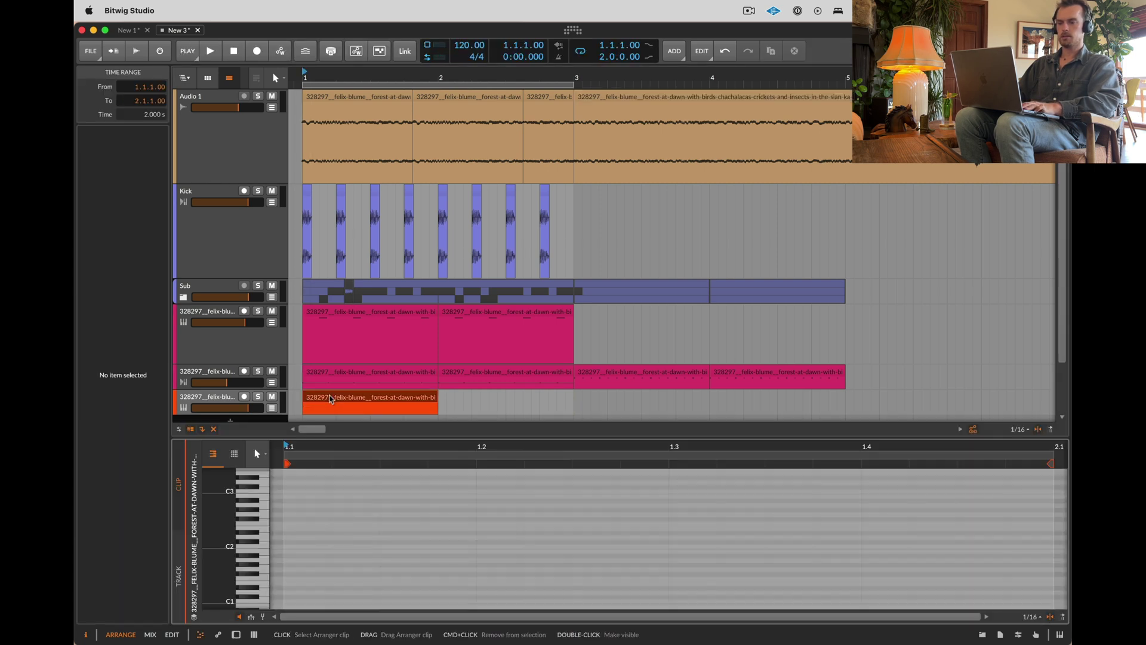
double_click(296, 544)
click(299, 528)
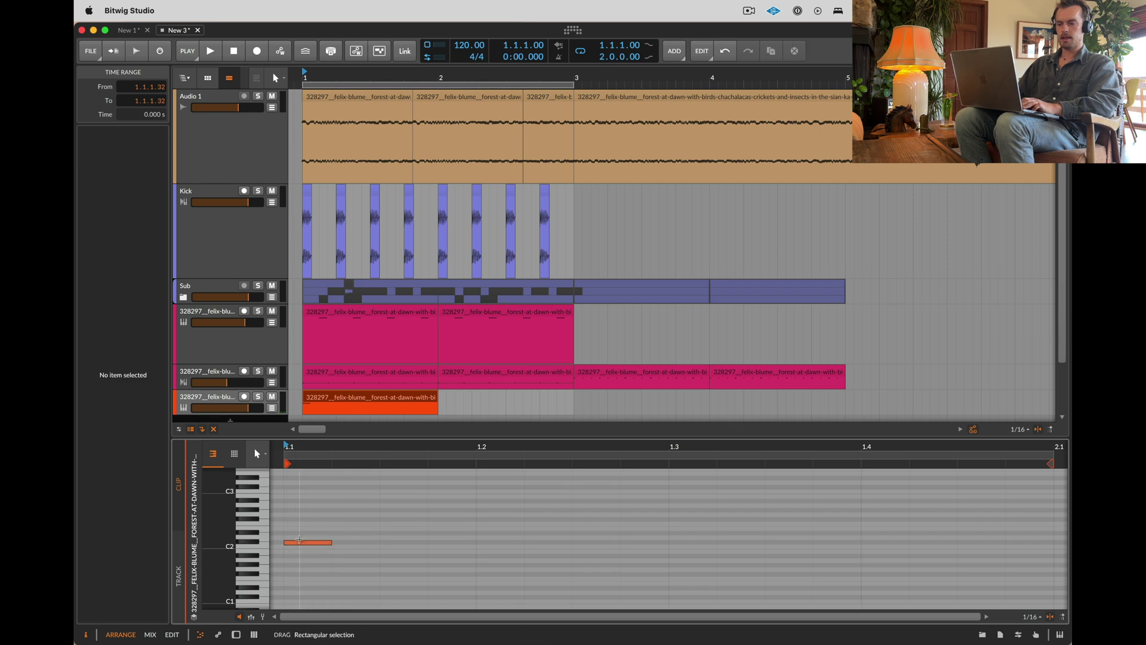
click(295, 543)
key(Down)
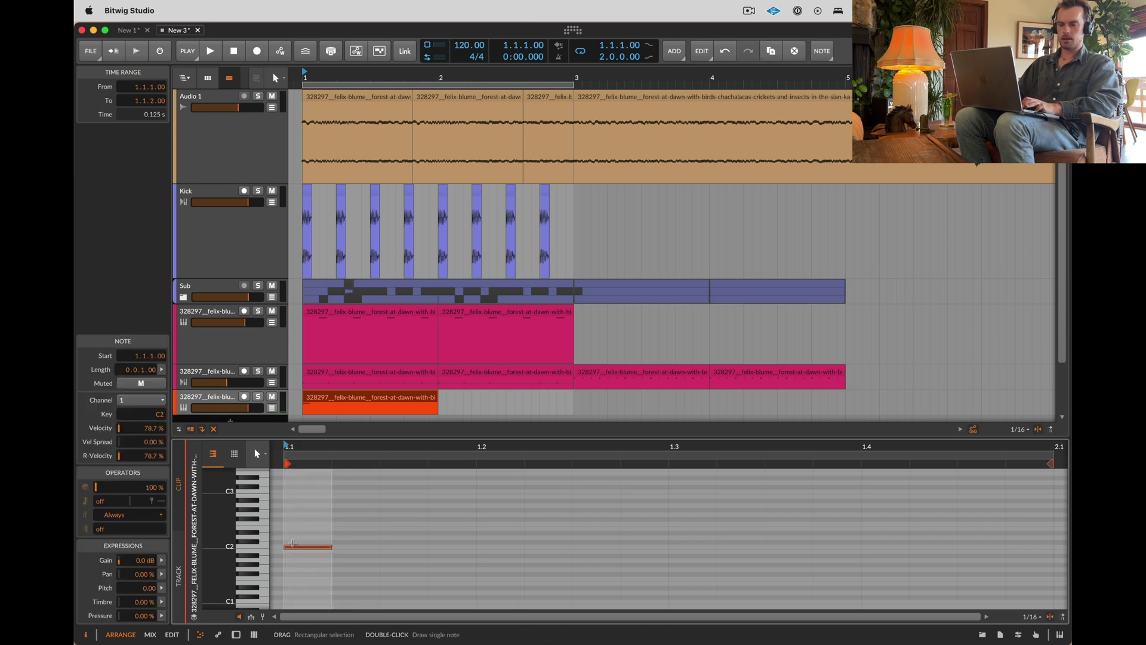
Step: Copy the C2 note to D#2 and G2 to build a C minor chord
drag(294, 536, 296, 516)
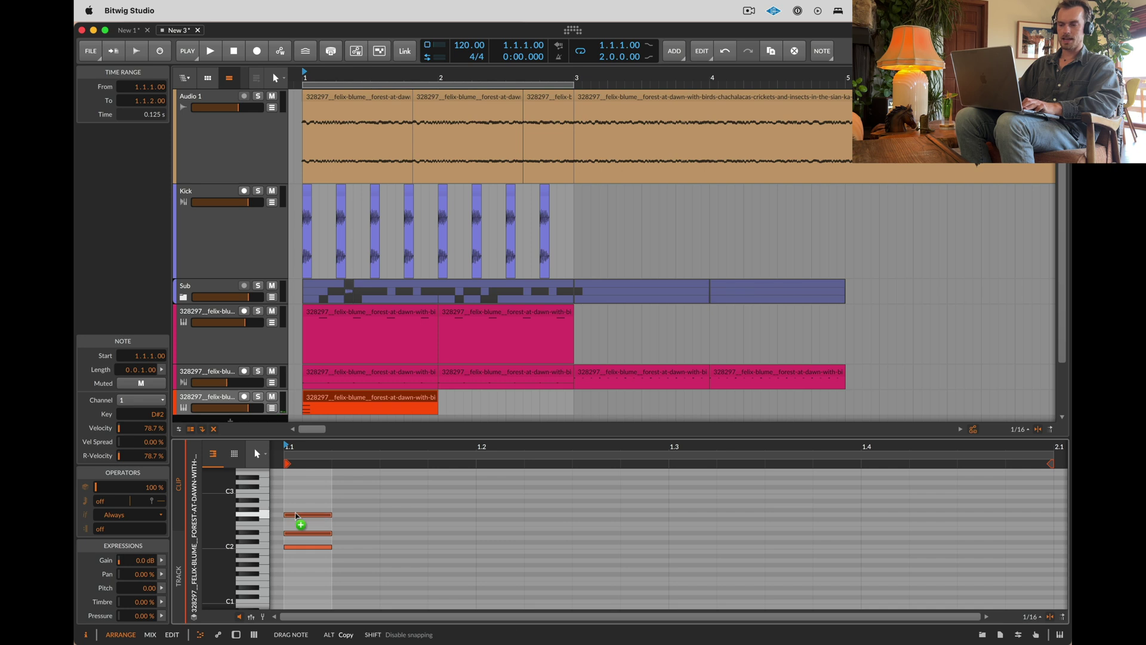
scroll(296, 517, up, 3)
scroll(297, 517, up, 5)
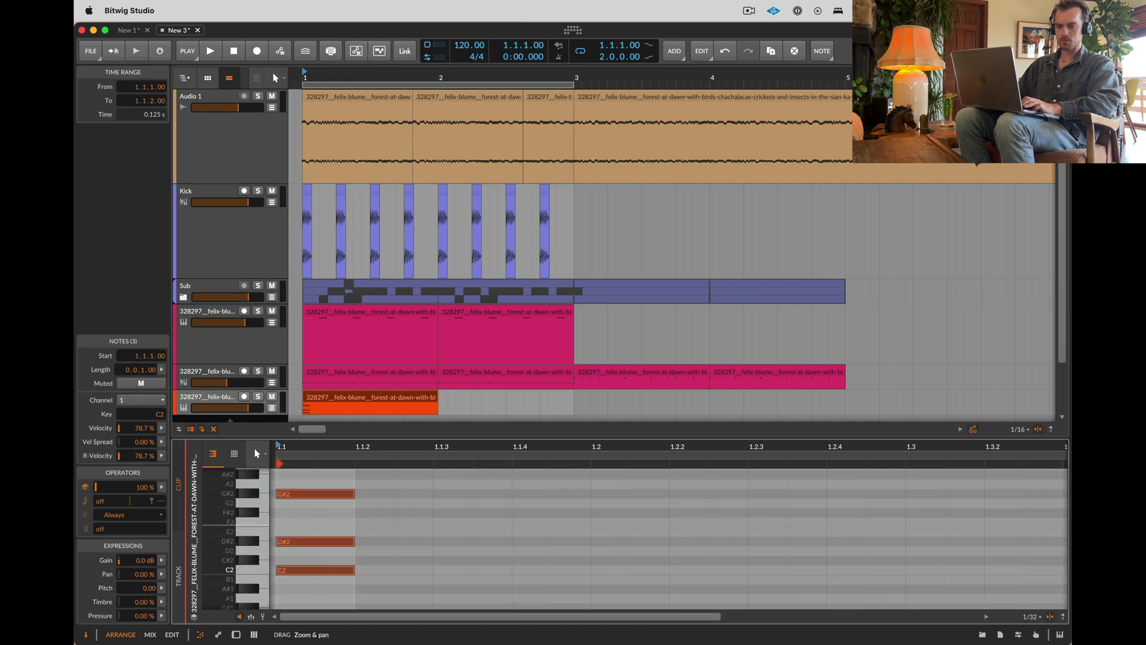
click(336, 511)
click(317, 480)
key(Down)
Step: Lengthen all three chord notes together until they fill the one-bar clip
key(super+a)
key(alt+Right)
key(alt+Right)
key(alt+Right)
key(alt+Right)
key(alt+Right)
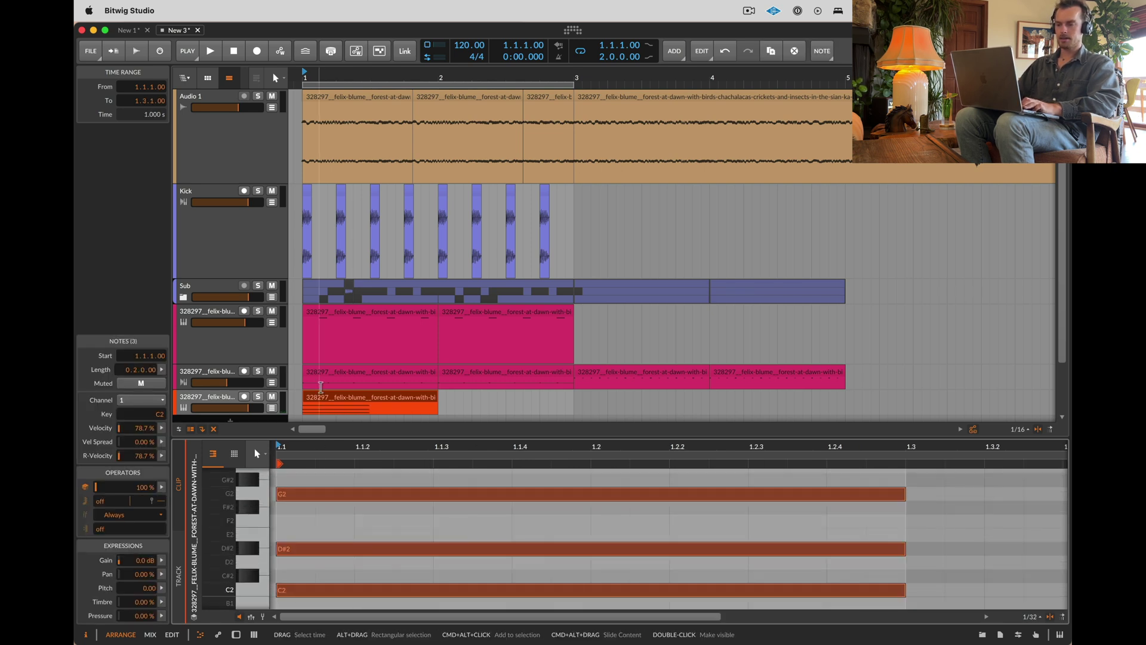
Step: Solo the chord track and, while playing it, move its Sampler's play start to about 33.6 s
key(space)
key(space)
click(258, 397)
key(space)
double_click(194, 405)
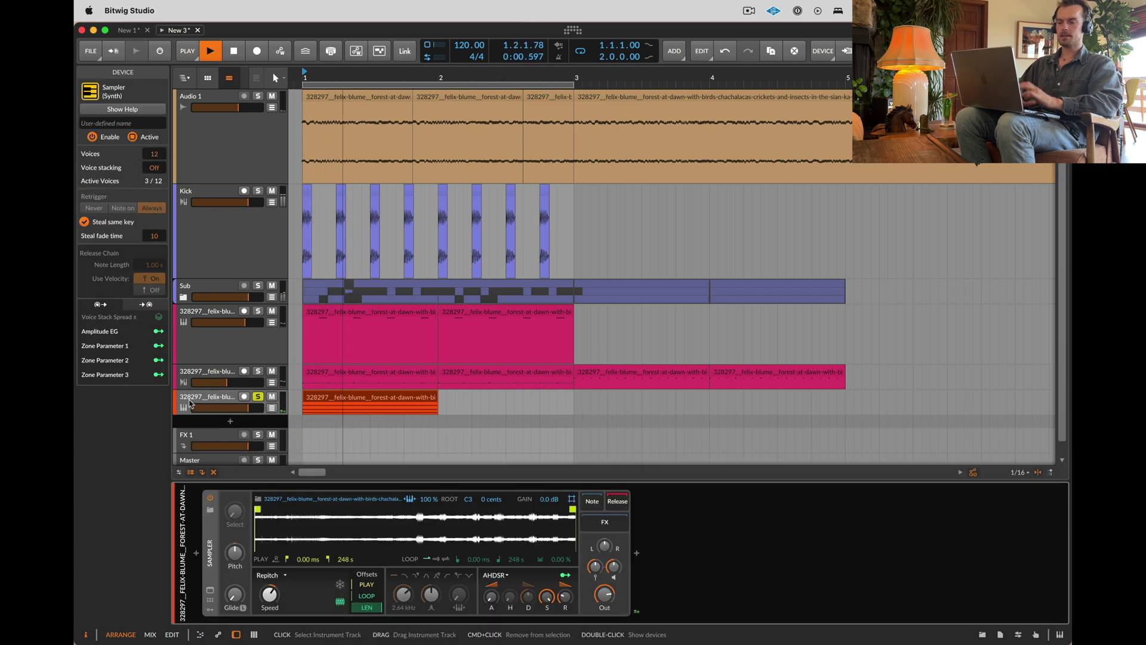
drag(257, 509, 300, 509)
key(space)
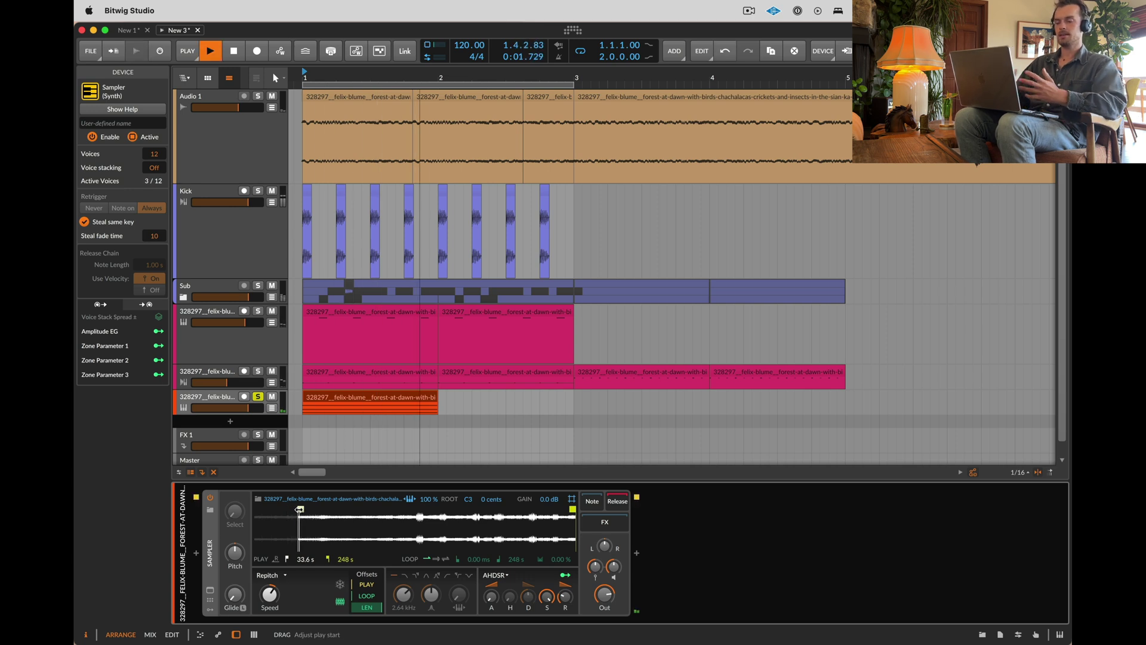
key(space)
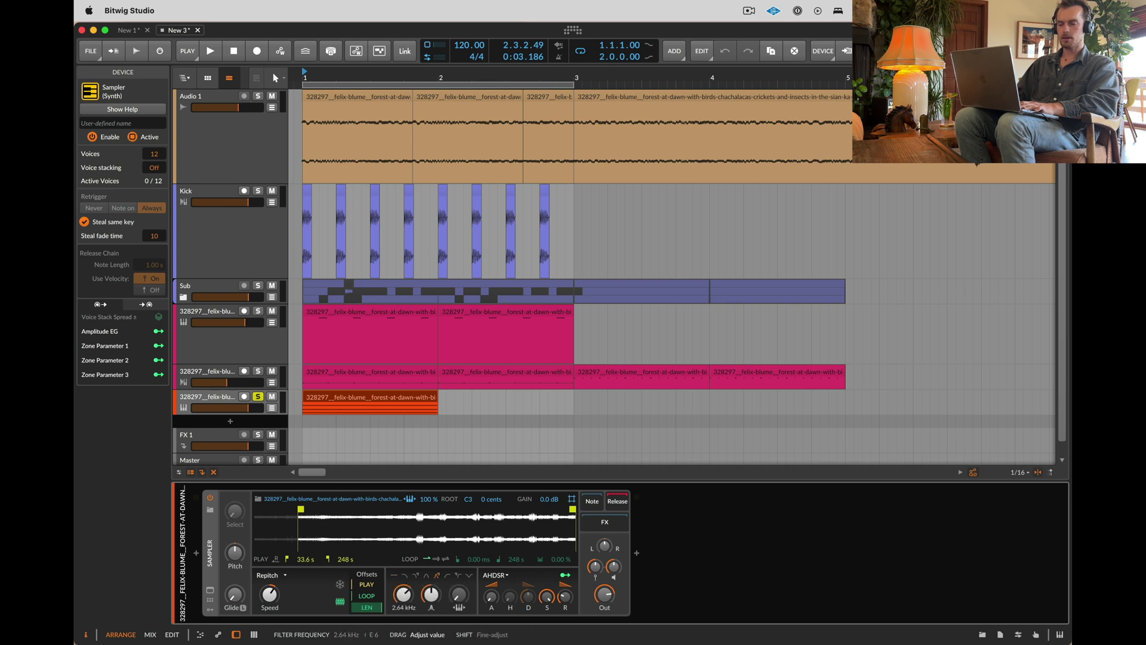
Step: Set the Sampler filter's cutoff to about 262 Hz and its keytracking to 100%, and adjust the resonance during playback
drag(404, 594, 385, 624)
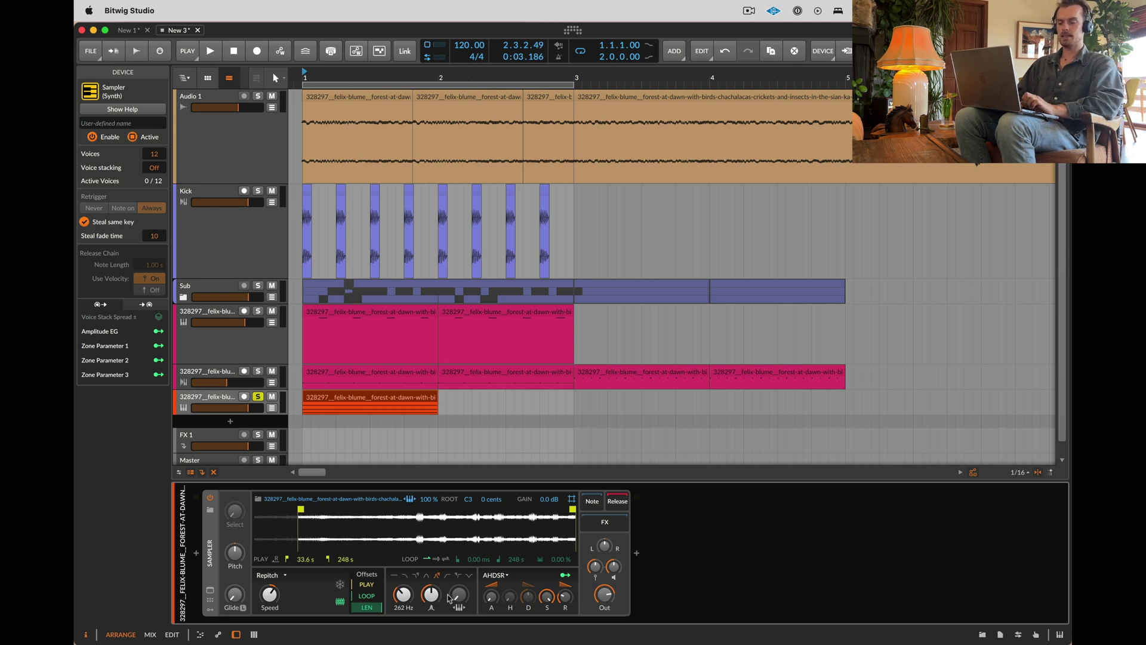
super+click(461, 599)
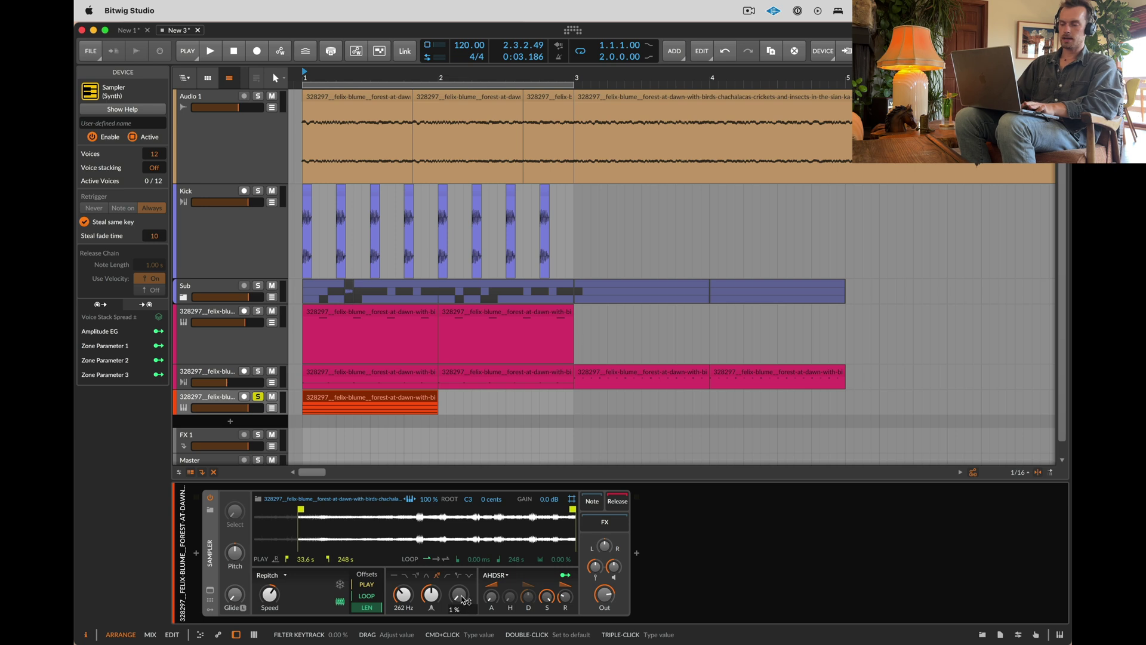
text(100)
key(Return)
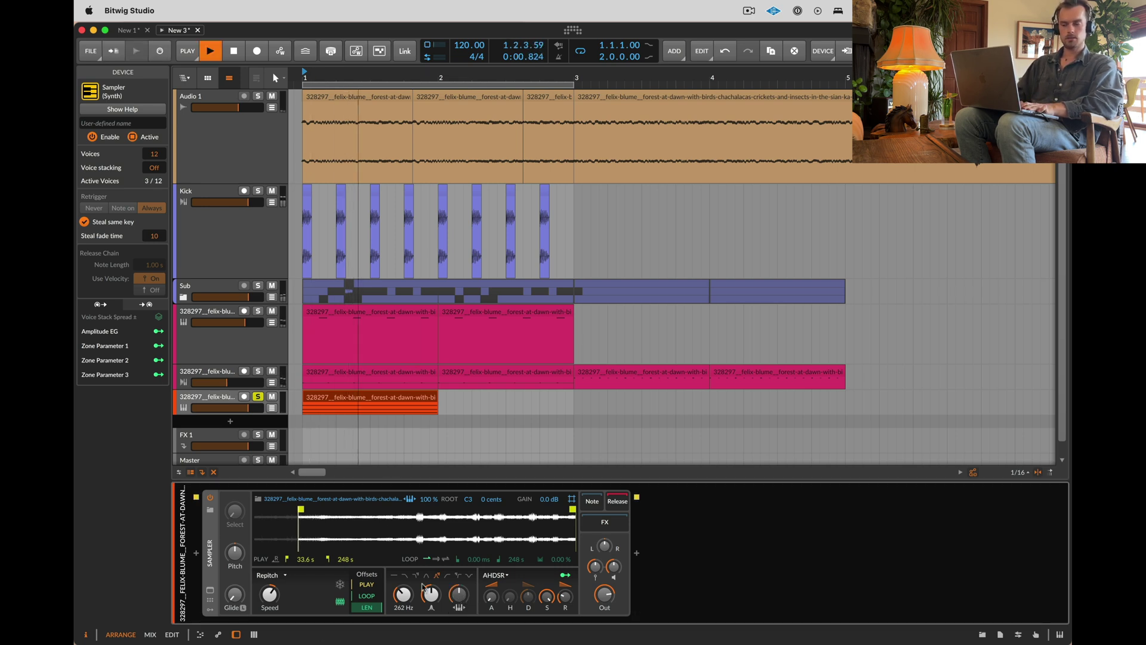
drag(431, 594, 430, 594)
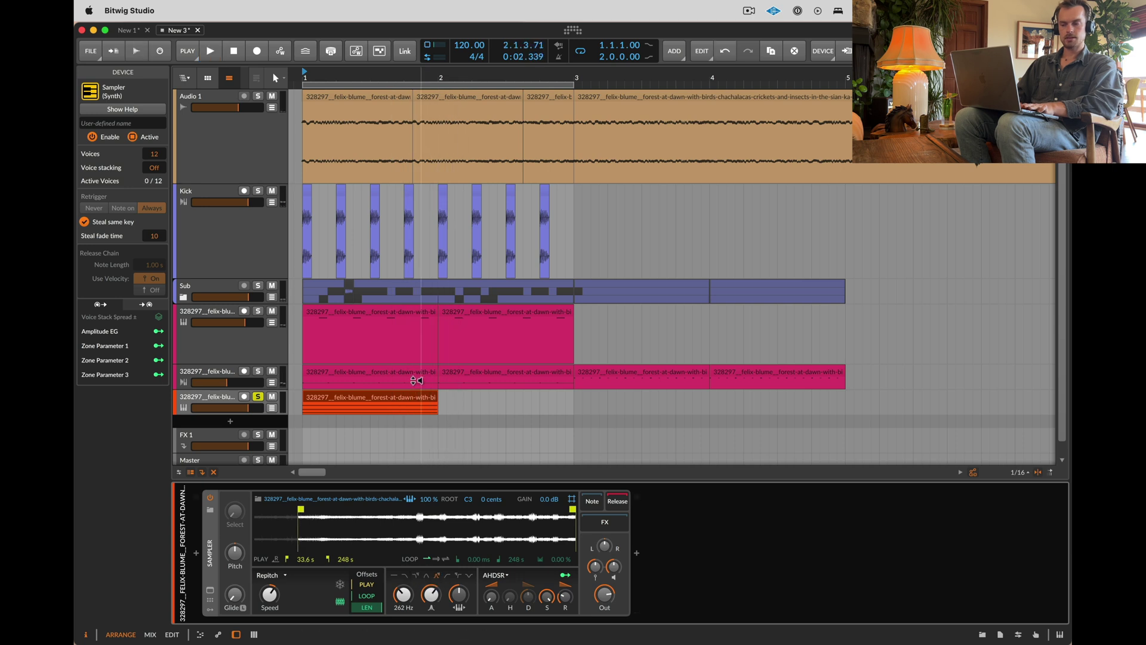
Step: Extend the chord clip to two bars with its notes held throughout, fine-tuning the filter resonance during playback
click(405, 398)
key(super+d)
drag(430, 594, 430, 593)
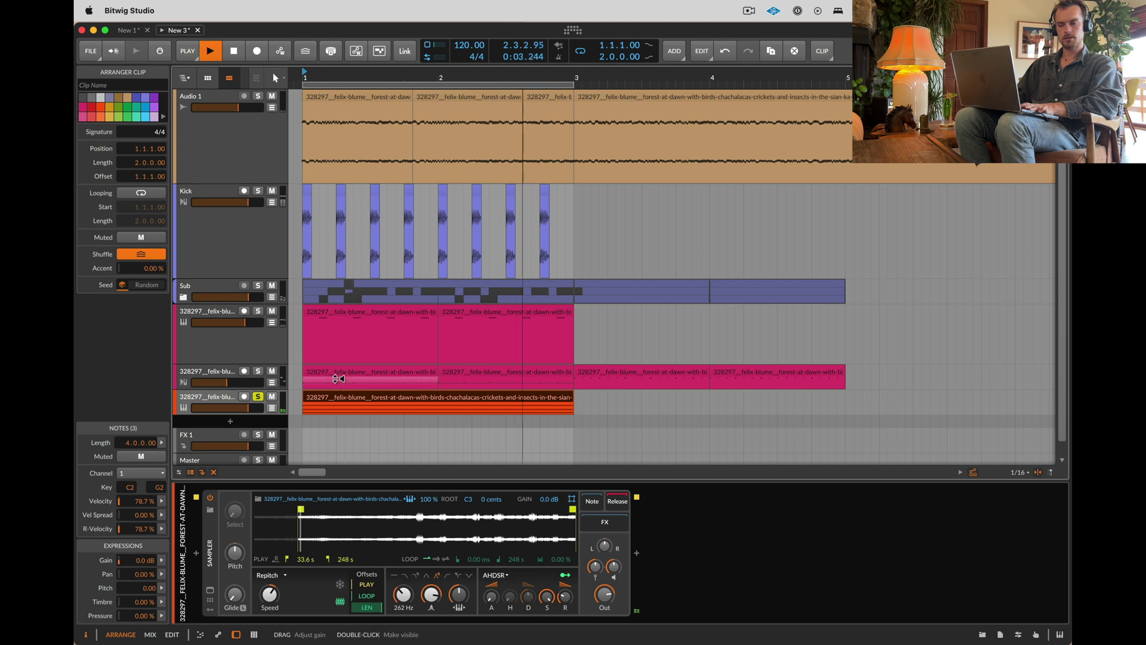
key(space)
Step: Transpose the three chord notes up two octaves to C4, D#4 and G4, and play them
double_click(334, 406)
key(super+a)
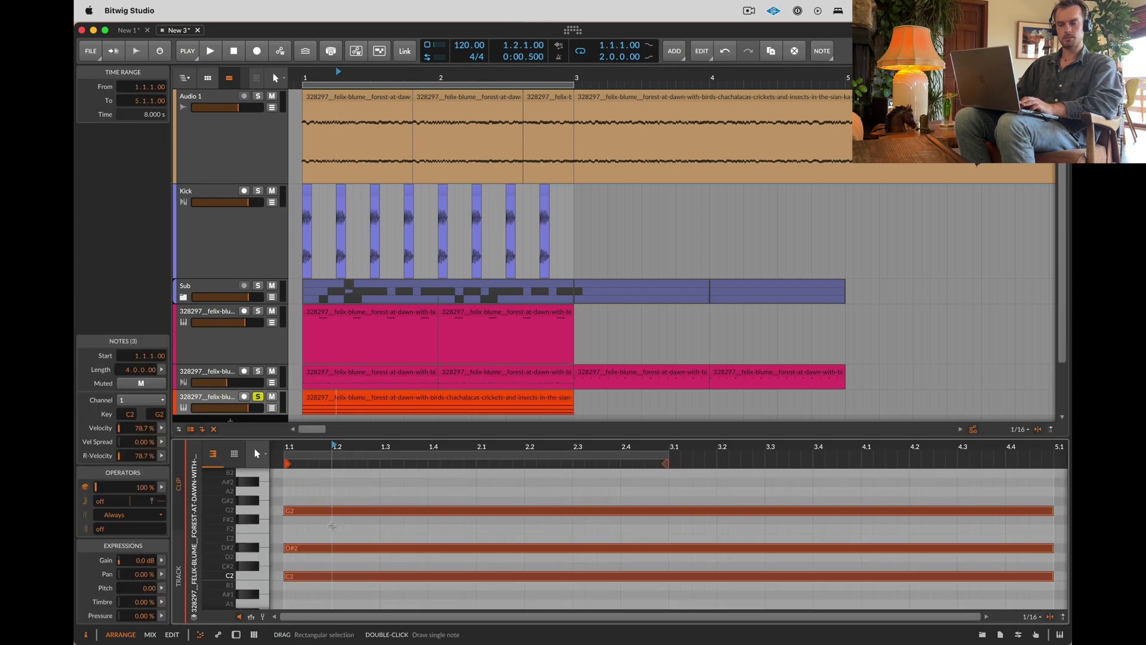
key(shift+Up)
key(shift+Up)
key(space)
Step: Raise the Sampler's filter resonance and move its play start to about 125 s while listening
double_click(188, 407)
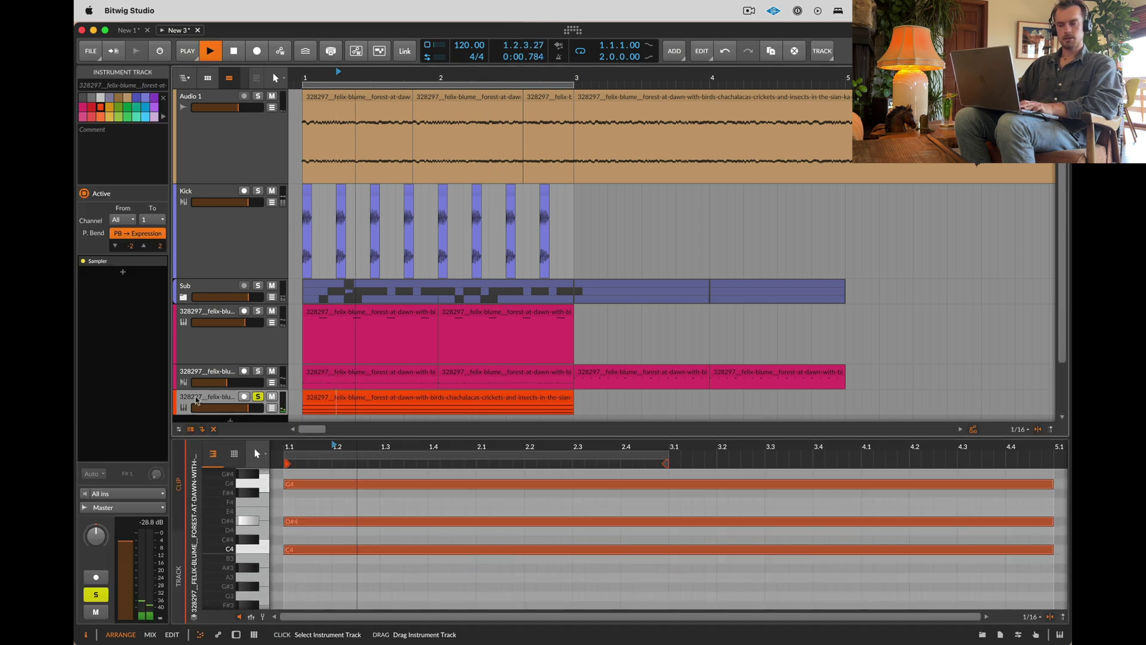
drag(431, 595, 431, 593)
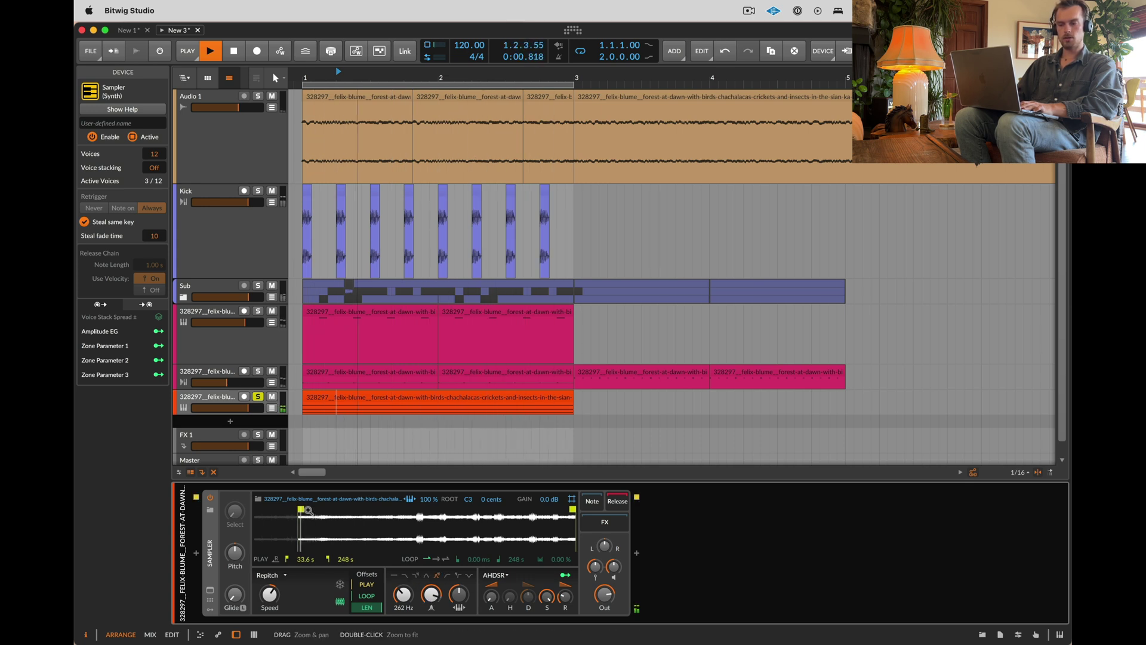
drag(308, 511, 386, 518)
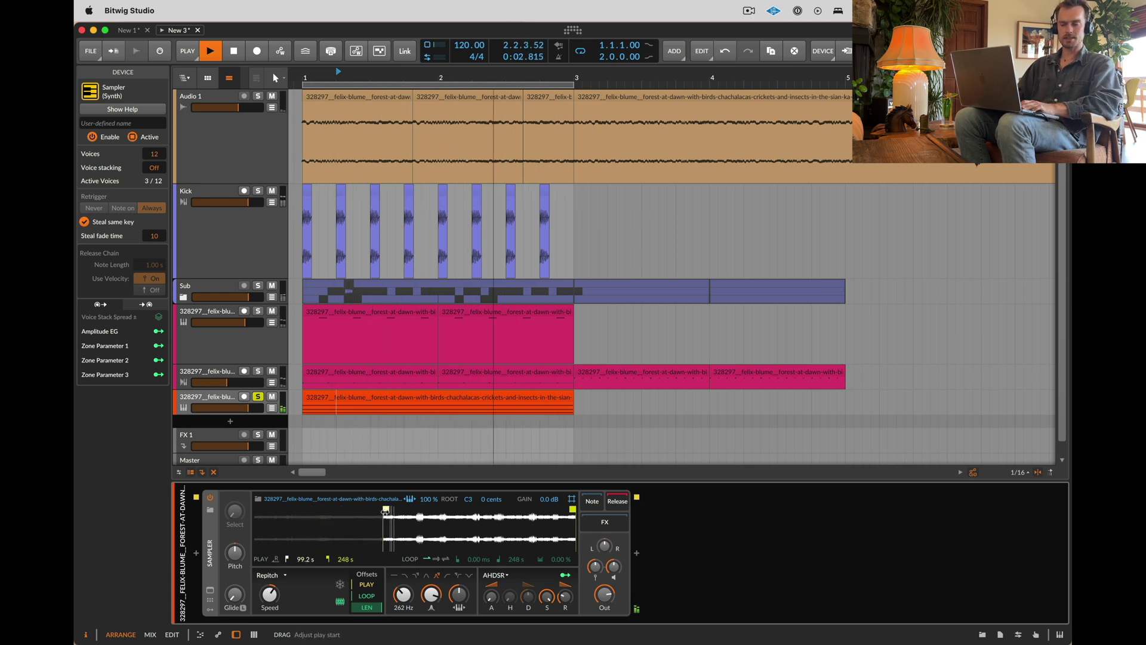
drag(385, 512, 393, 511)
Step: Unsolo the chord track, lower its volume within the full mix, and run root key detection on the Sampler's play region
key(space)
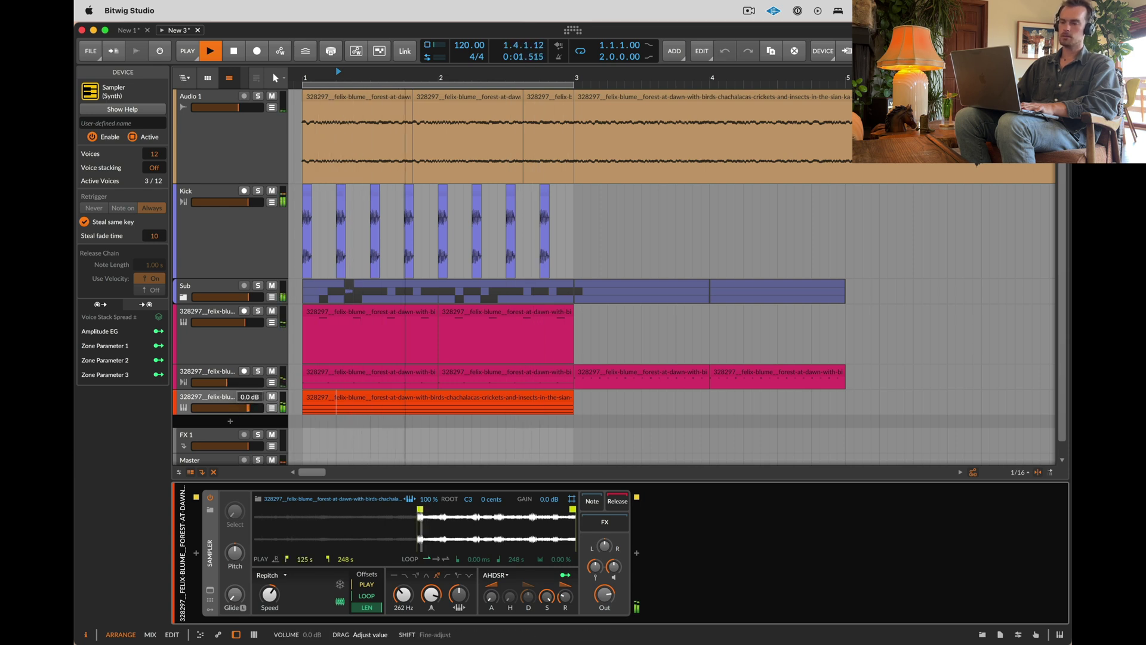
key(space)
right_click(411, 530)
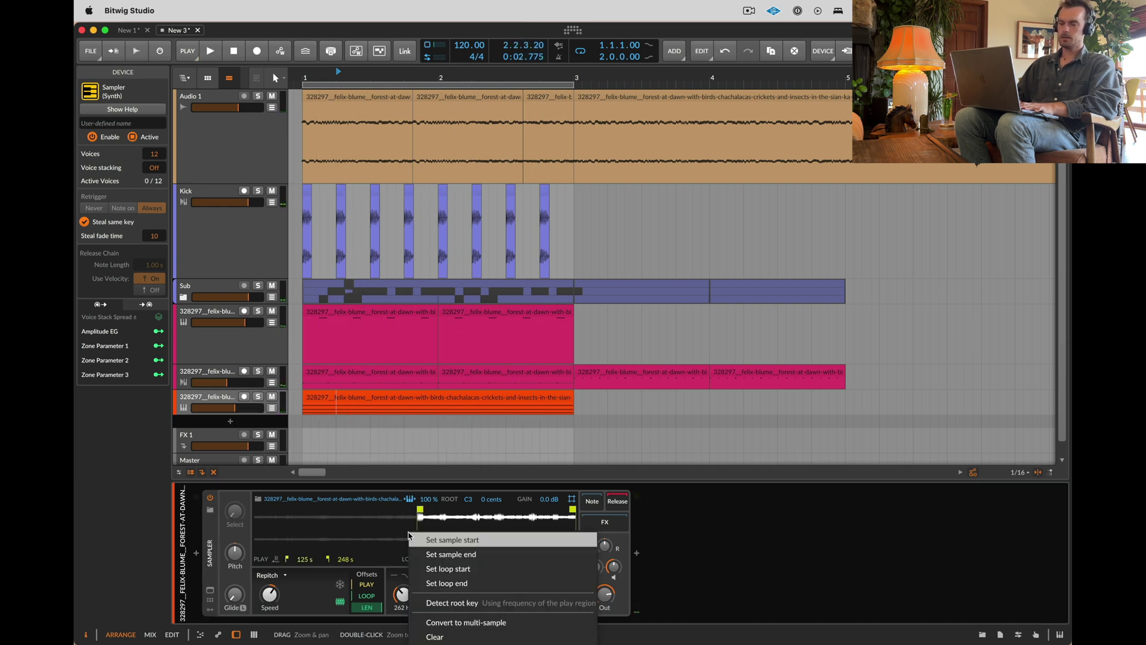
click(464, 606)
key(space)
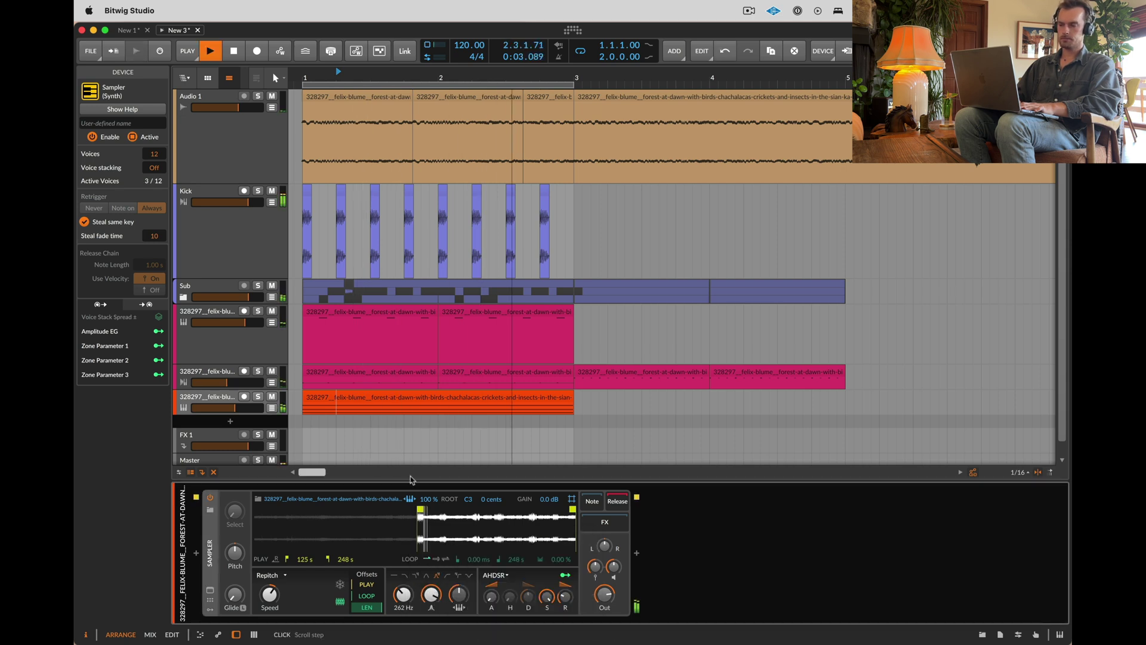
Step: Duplicate the two-bar arrangement section three times and set the arranger loop to the first eight bars
click(420, 84)
key(super+shift+d)
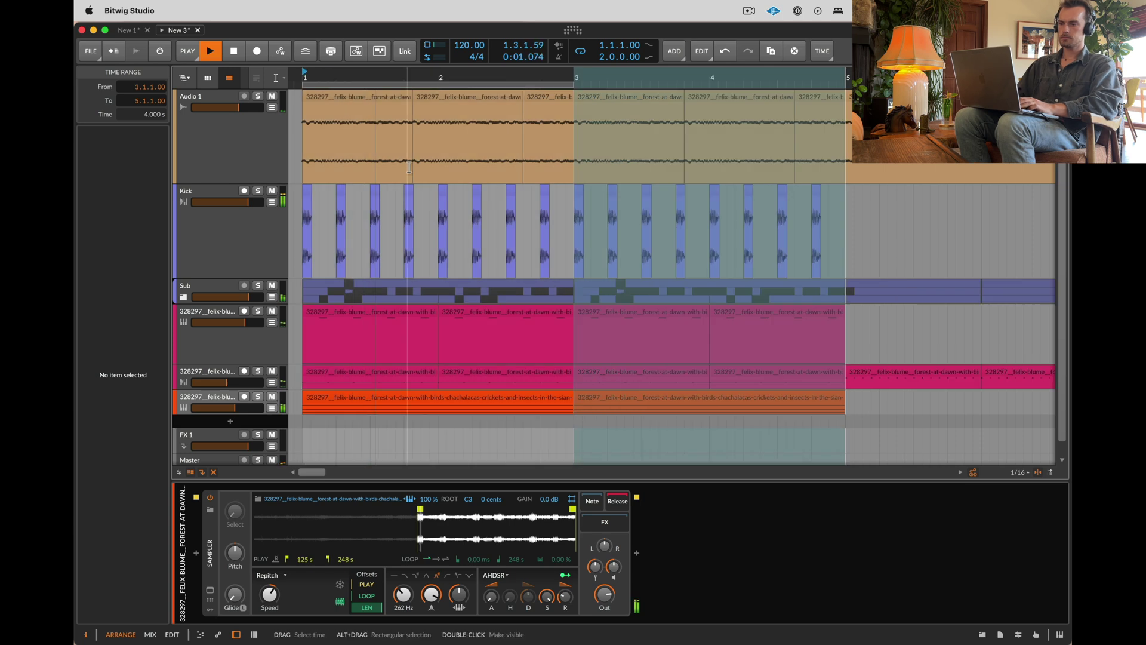
key(super+shift+d)
scroll(550, 192, down, 5)
key(super+shift+d)
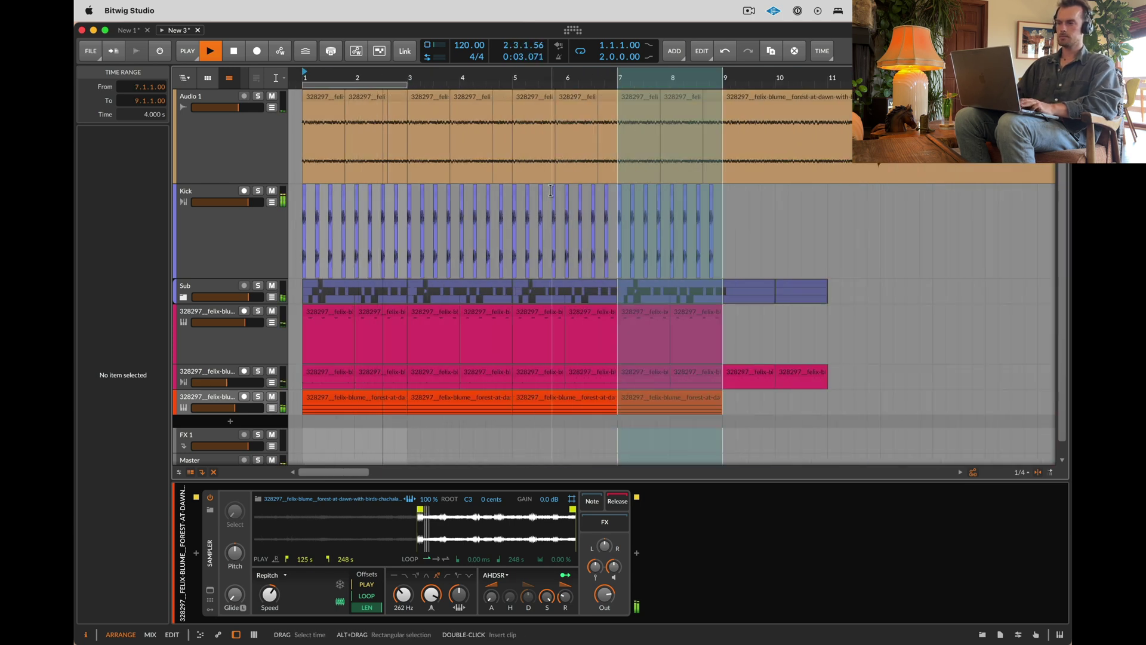
drag(408, 85, 303, 436)
key(super+l)
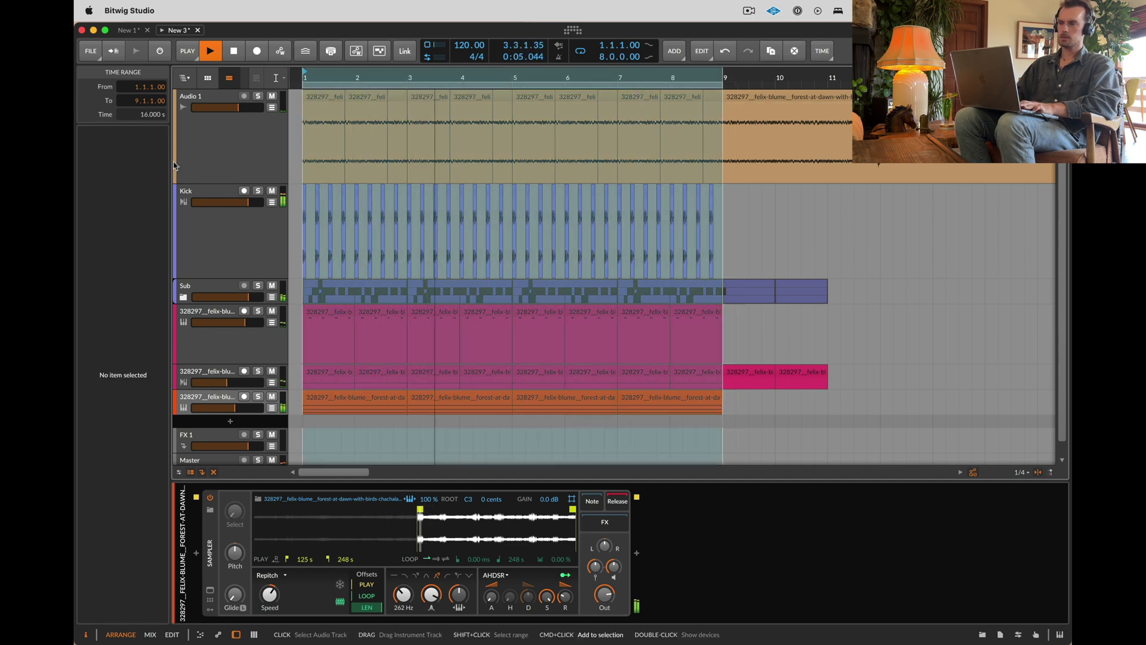
Step: Join all the chord clips into a single eight-bar clip and select the chord track
click(368, 409)
click(351, 399)
key(super+a)
key(super+j)
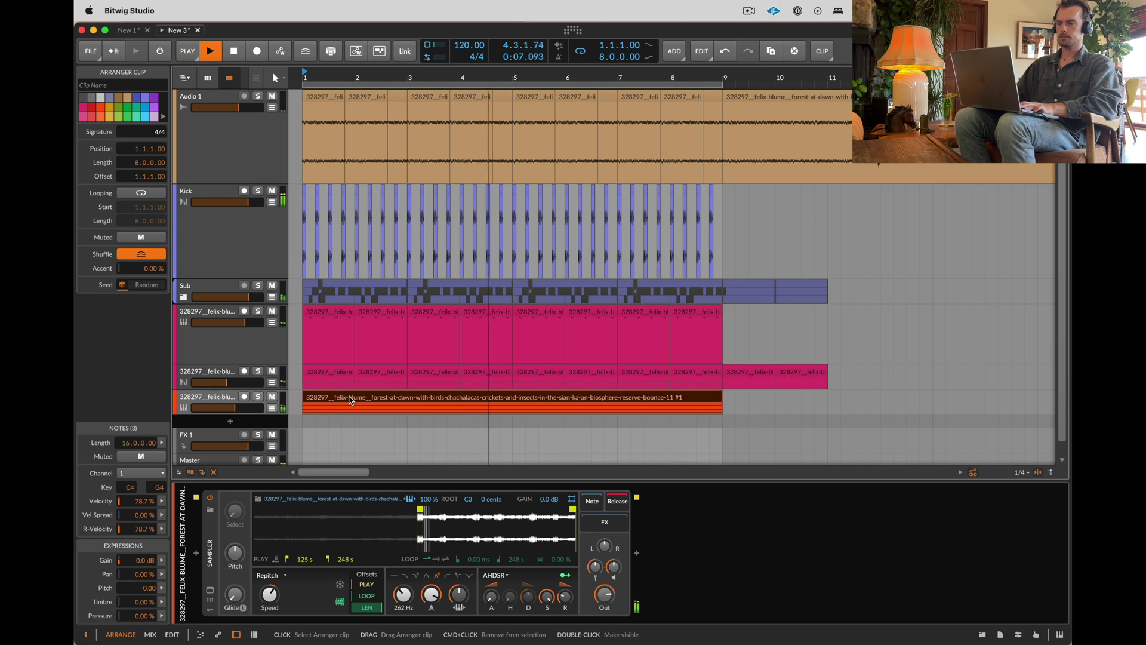
click(217, 401)
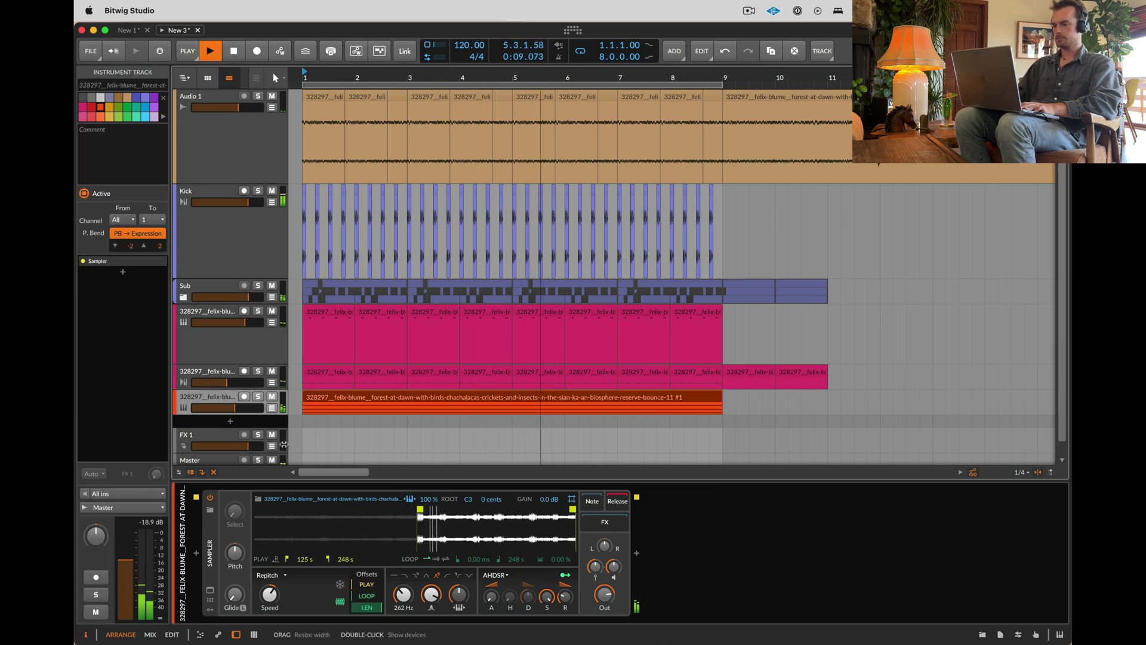
Step: Lower the chord track's volume slightly and copy the C4 note up to D4 in its eight-bar clip
drag(220, 408, 212, 408)
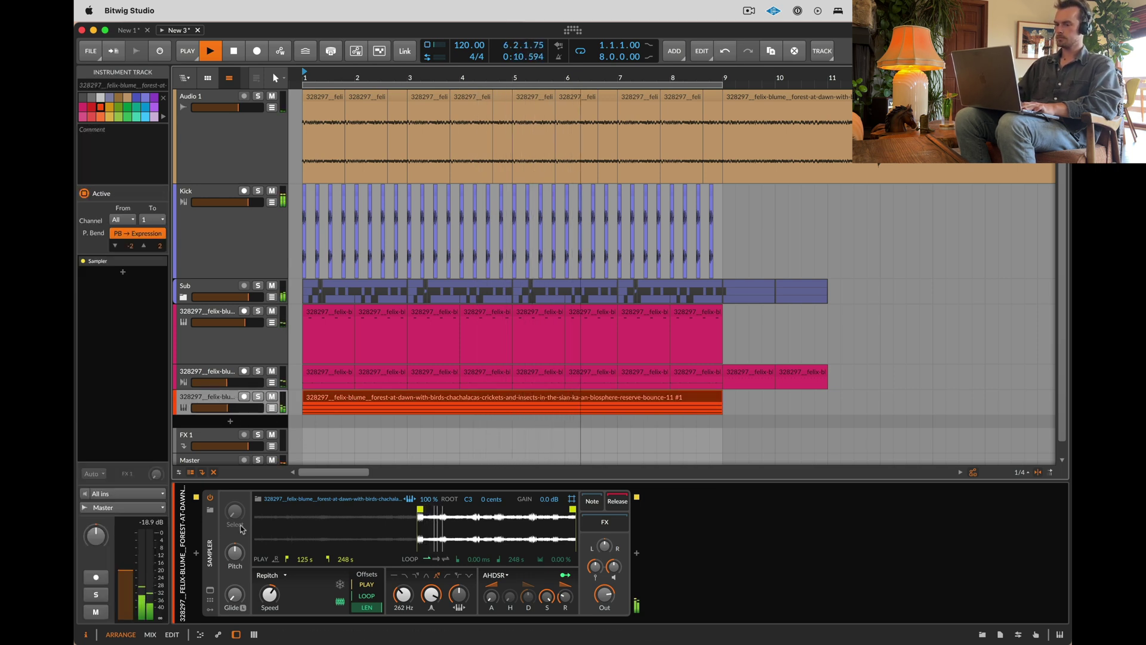
double_click(462, 400)
click(321, 586)
drag(318, 580, 316, 561)
key(space)
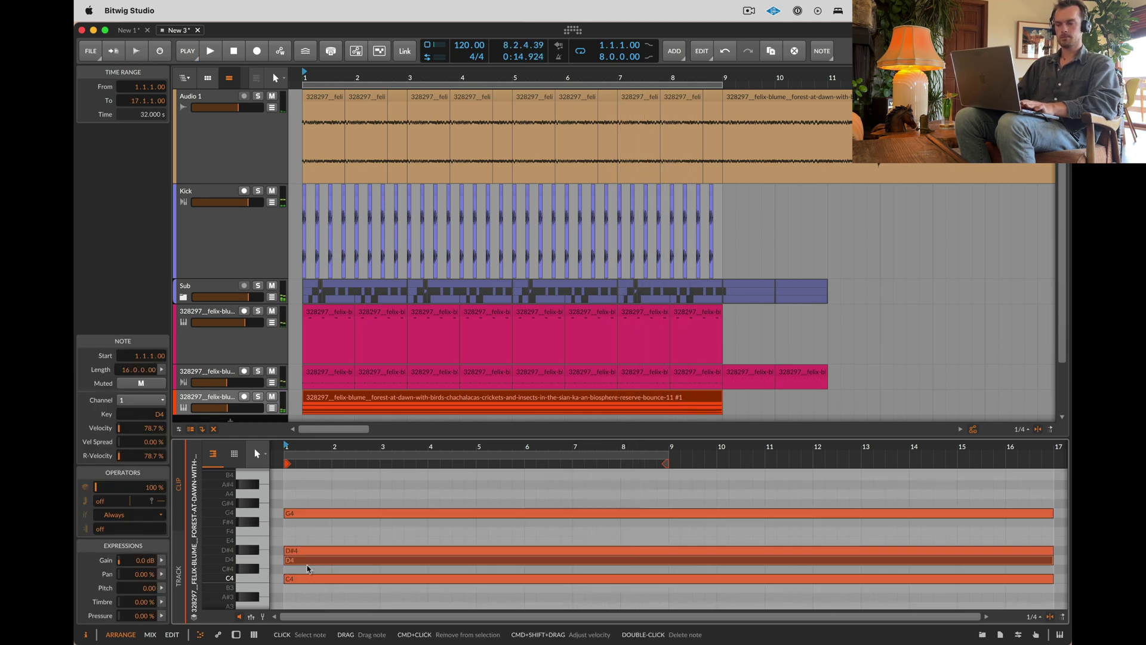
Step: Transpose the chord's C4 note down one octave to C3 during playback
key(space)
click(310, 580)
key(shift+Down)
scroll(310, 580, down, 3)
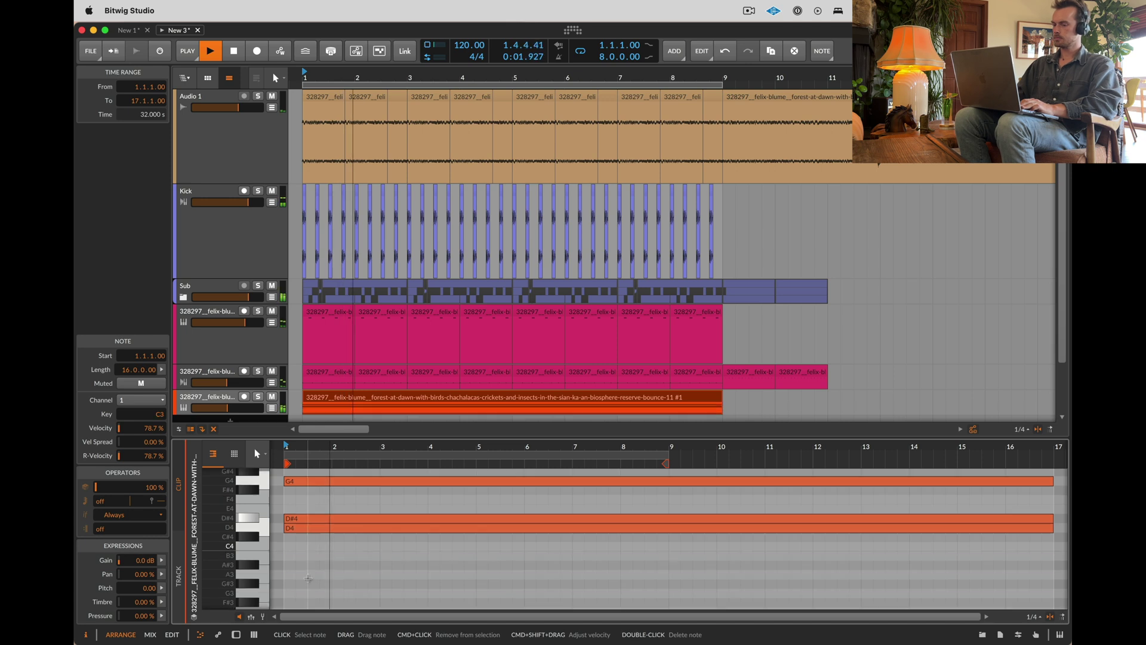
Step: Copy the C3 note up to A3 and raise the copy to C4
drag(309, 585, 309, 502)
scroll(309, 503, up, 3)
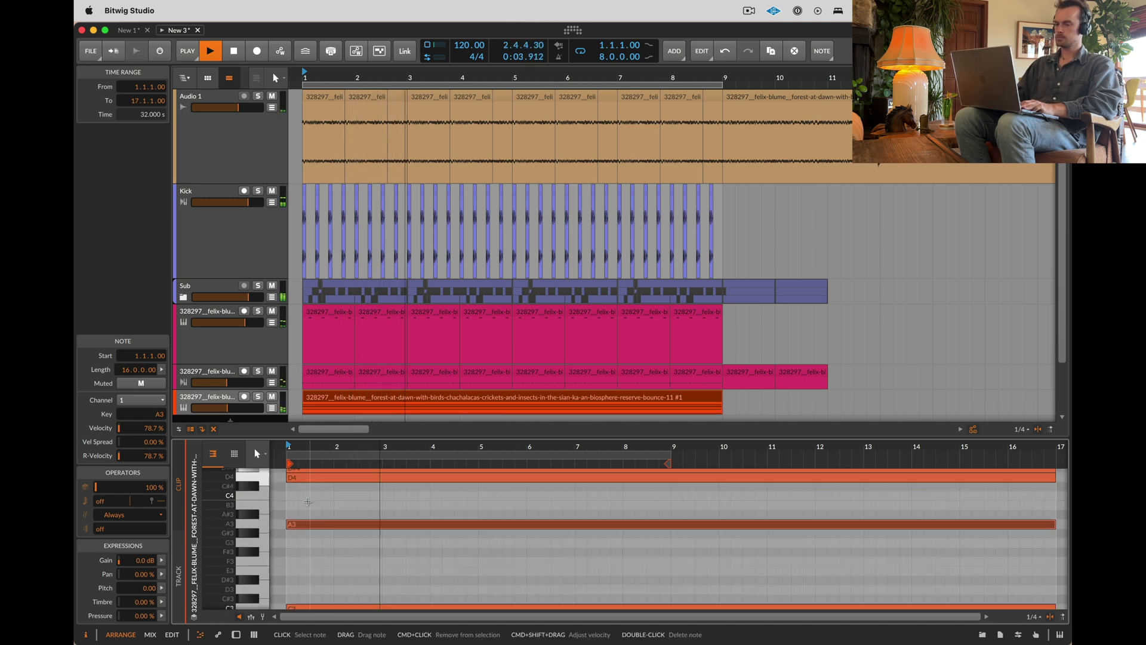
key(Up)
key(Up)
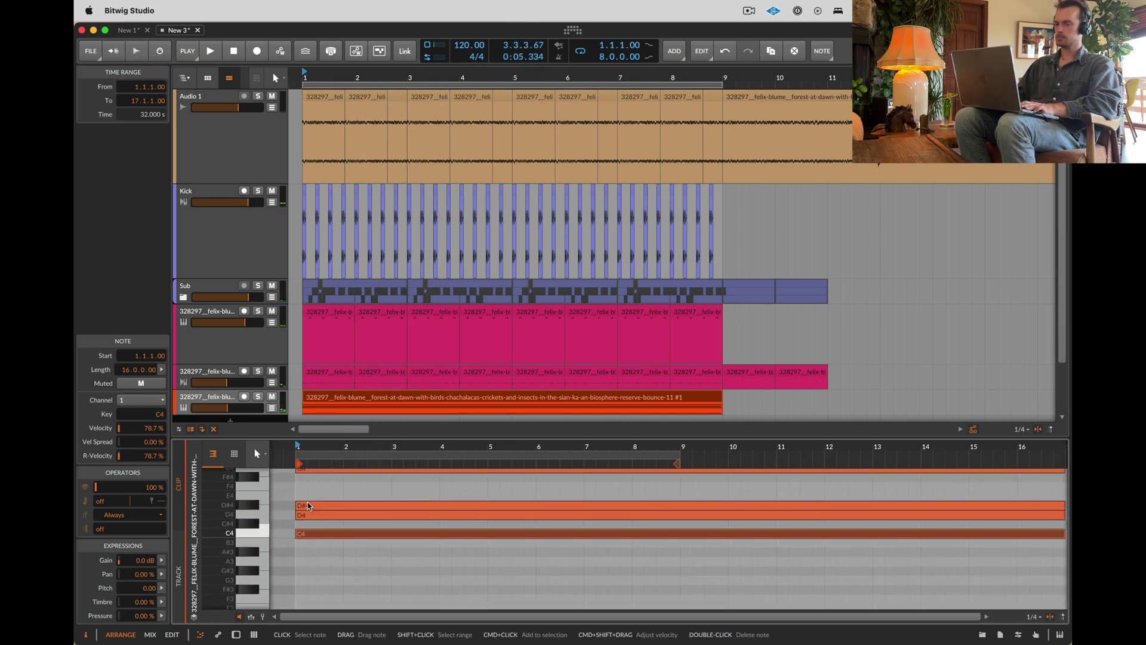
Step: Lower the copied chord note by semitones to G3 and replay the loop to audition the new voicing
key(space)
key(Down)
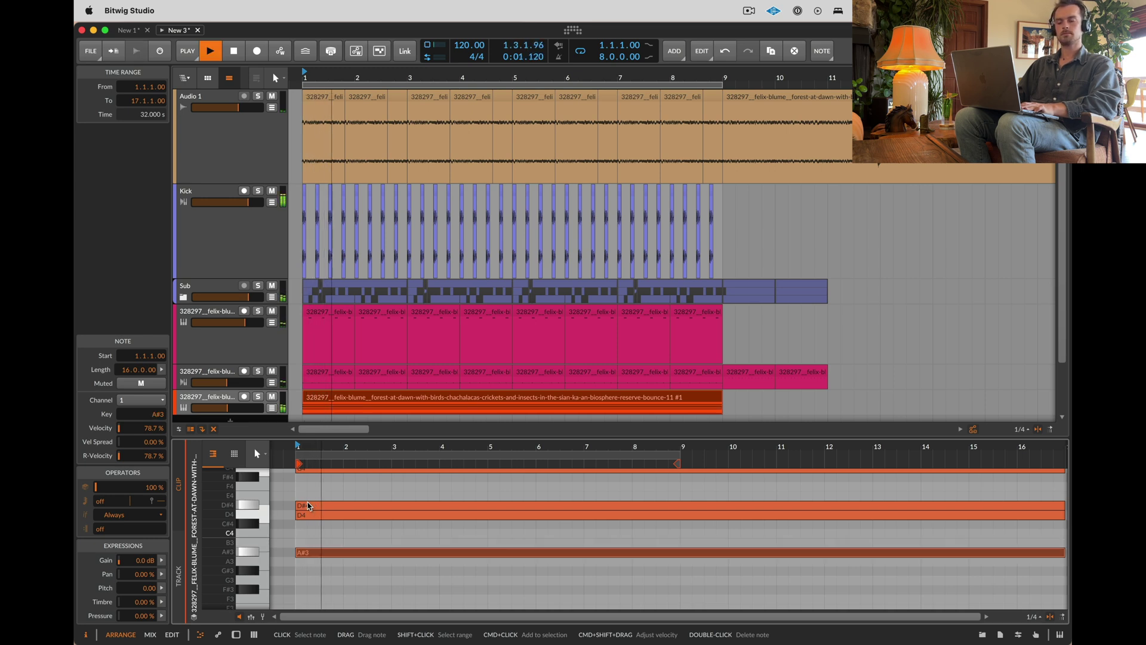
key(Down)
key(Down)
key(Down)
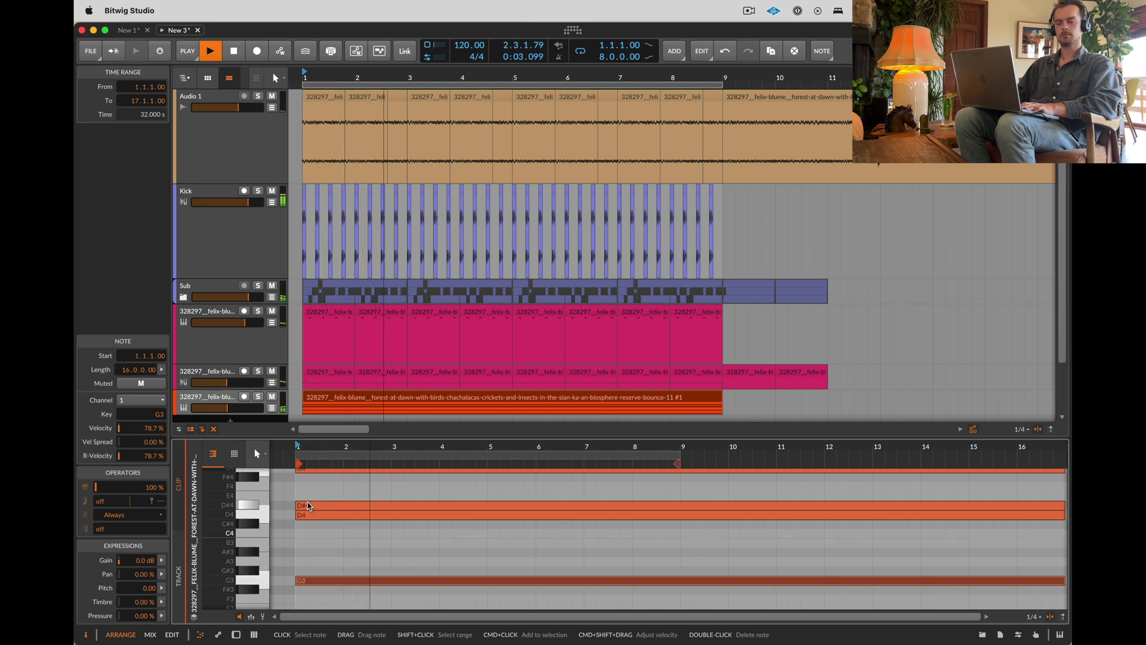
key(space)
key(space)
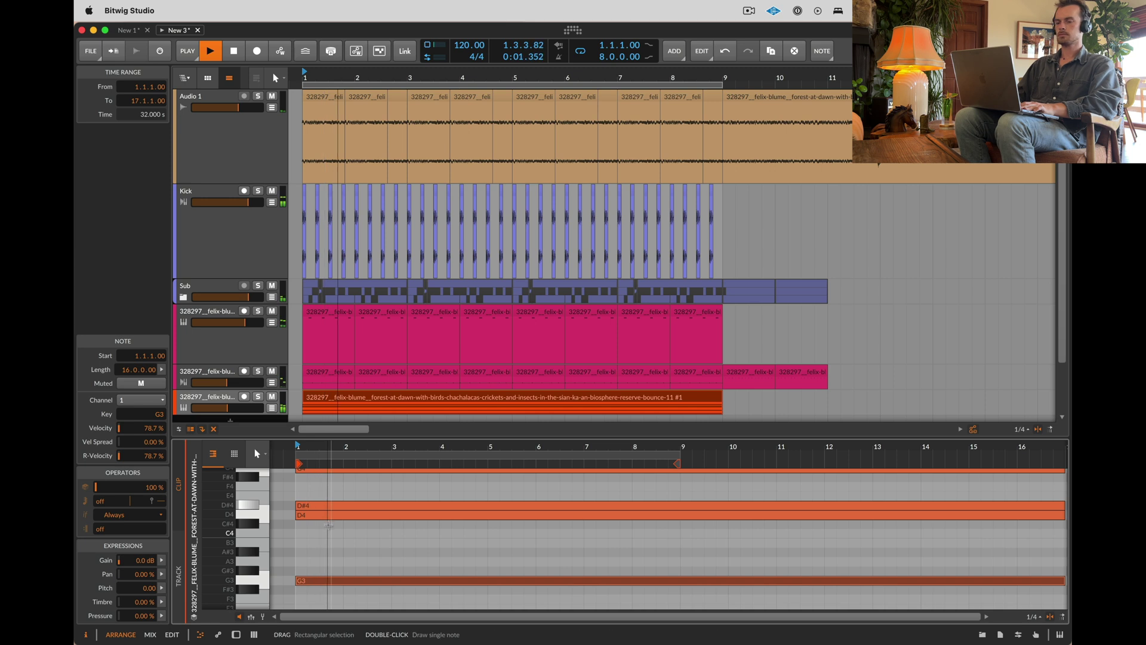
scroll(317, 514, down, 5)
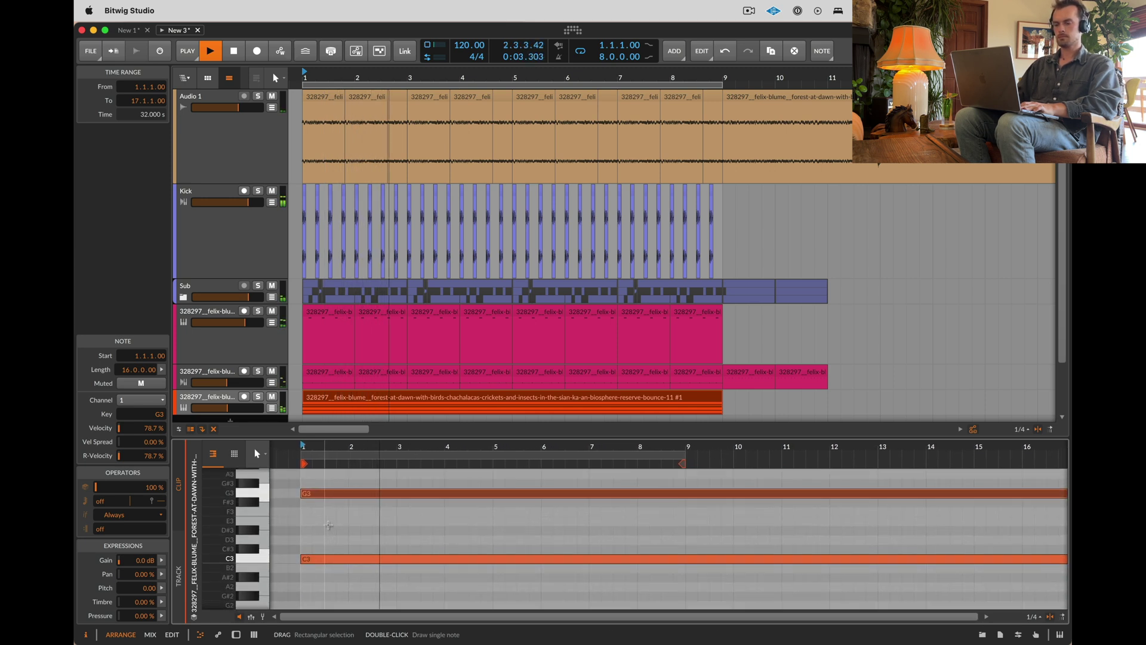
Step: Lower the G3 note in the orange forest-sample clip to D#3 and play the clip back from the start
key(Down)
key(Down)
key(Down)
key(Down)
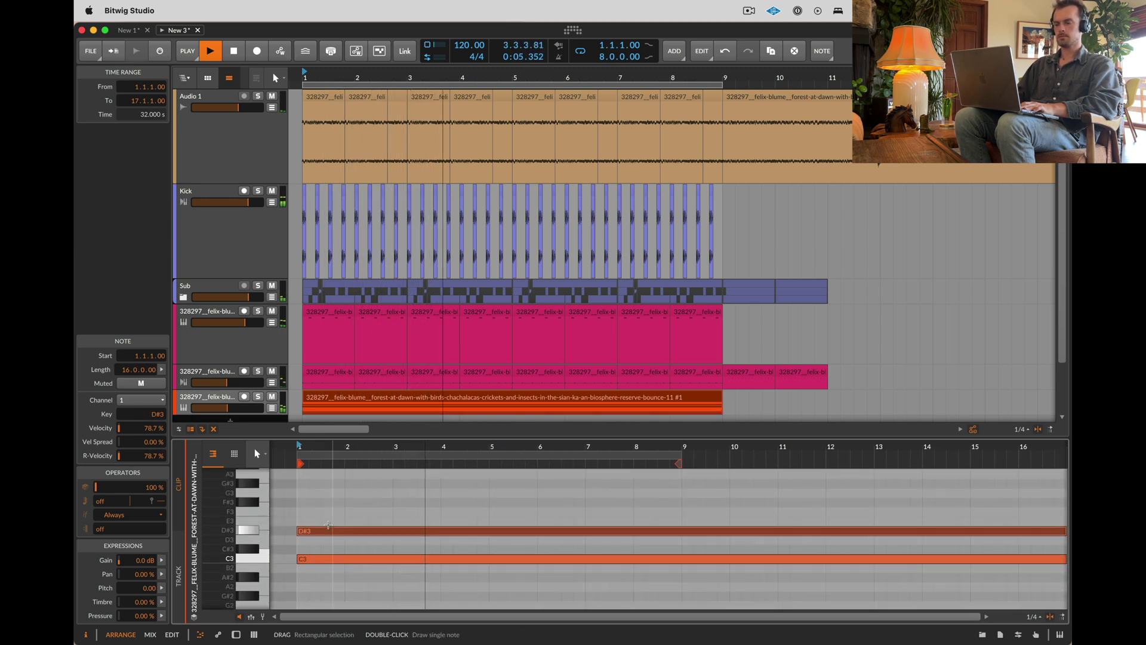
key(space)
key(space)
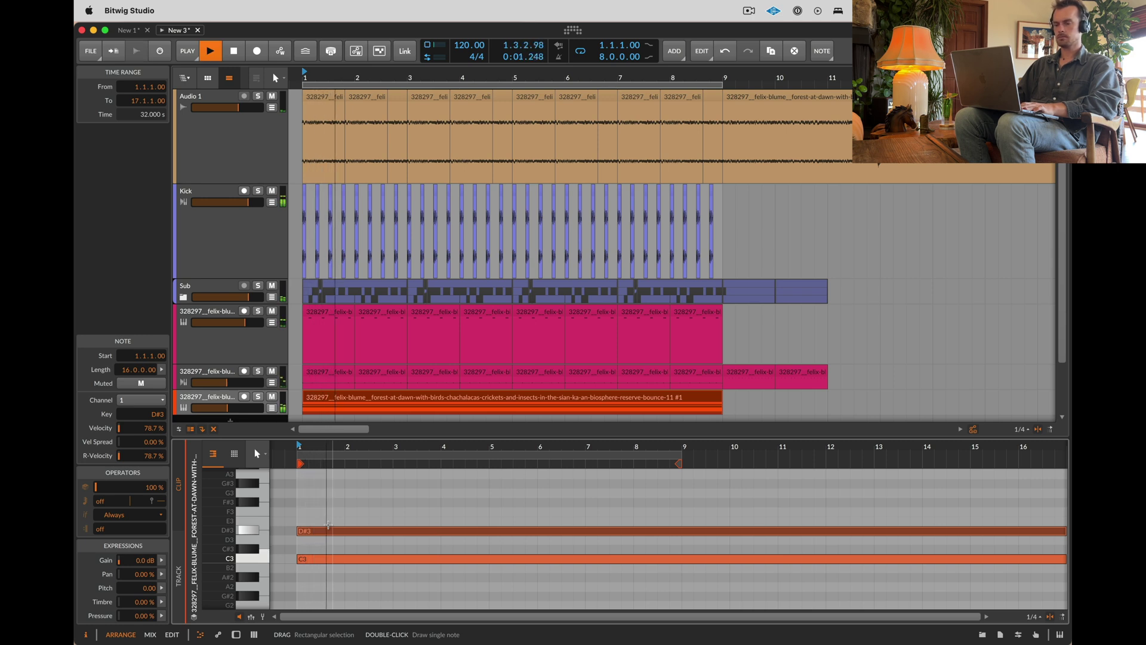
Step: Voice the chord's upper notes at D4, D#4 and G4, and audition the top note an octave lower at G3
key(shift+Up)
scroll(329, 526, up, 3)
key(space)
click(327, 508)
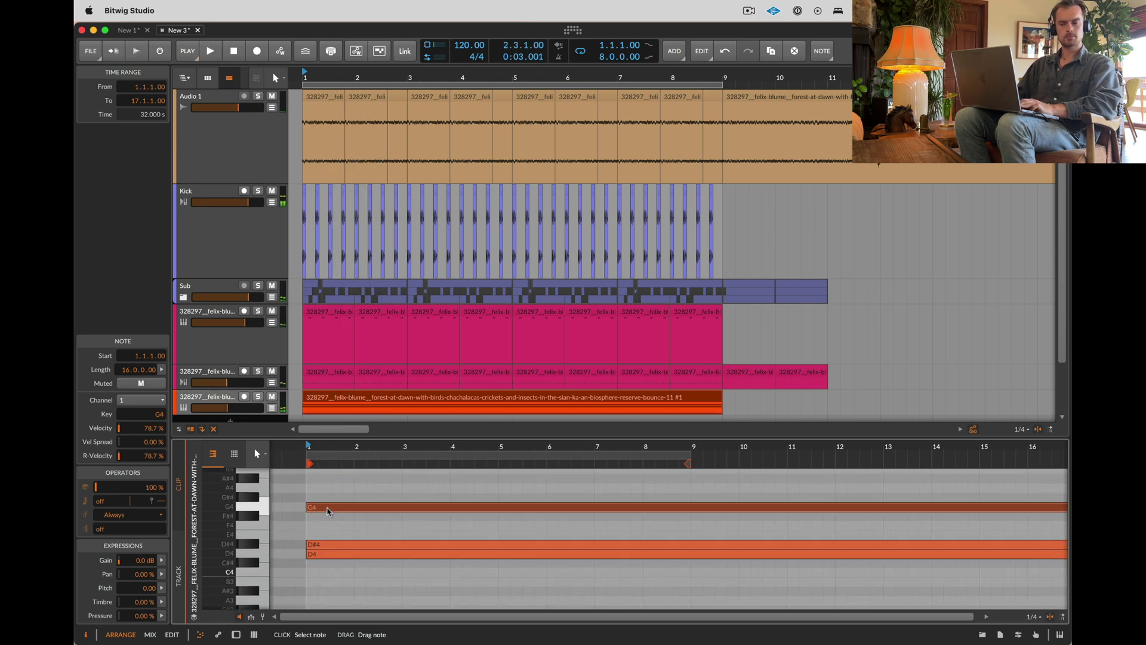
key(shift+Down)
key(space)
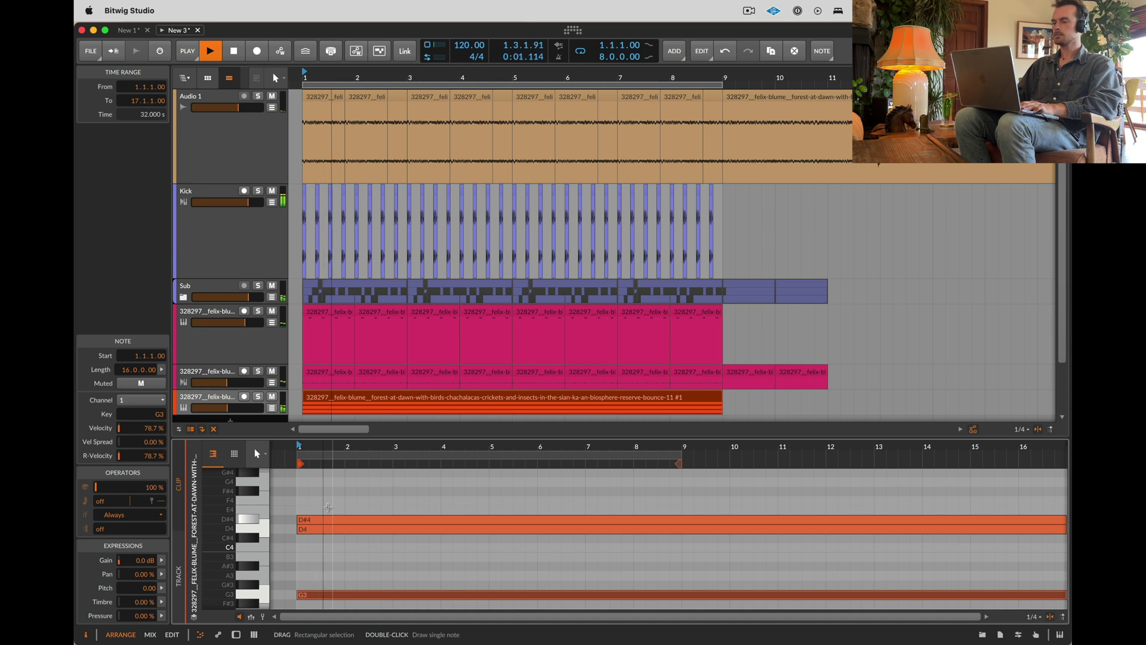
Step: Split the orange track's clip at bar 5 and open its second half for note editing
double_click(193, 400)
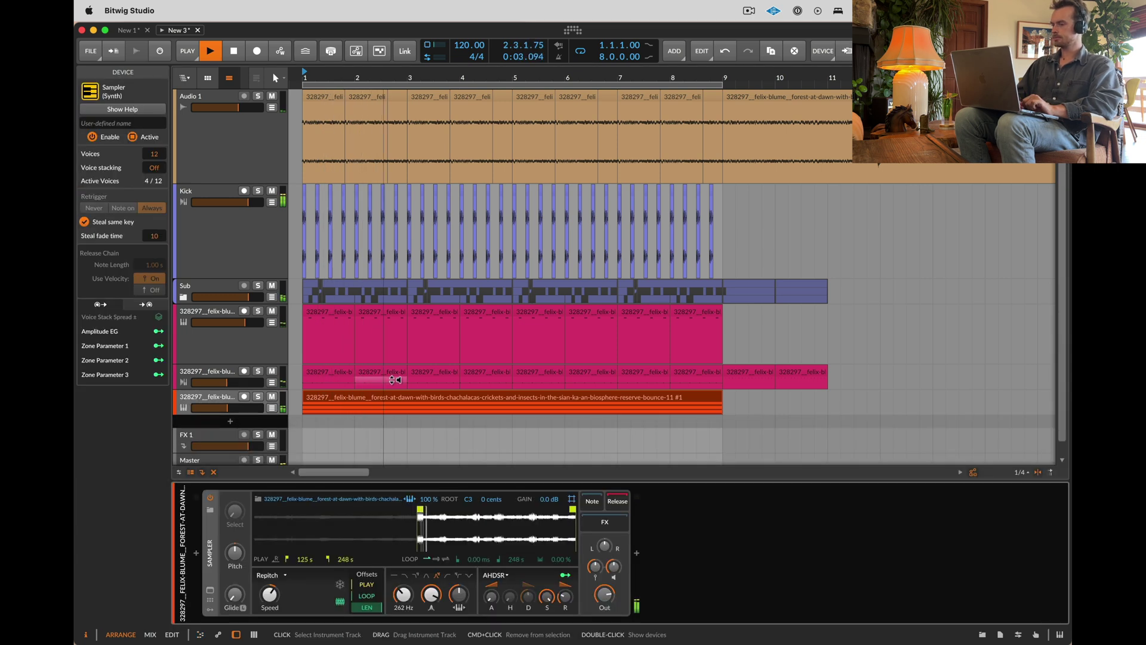
click(407, 383)
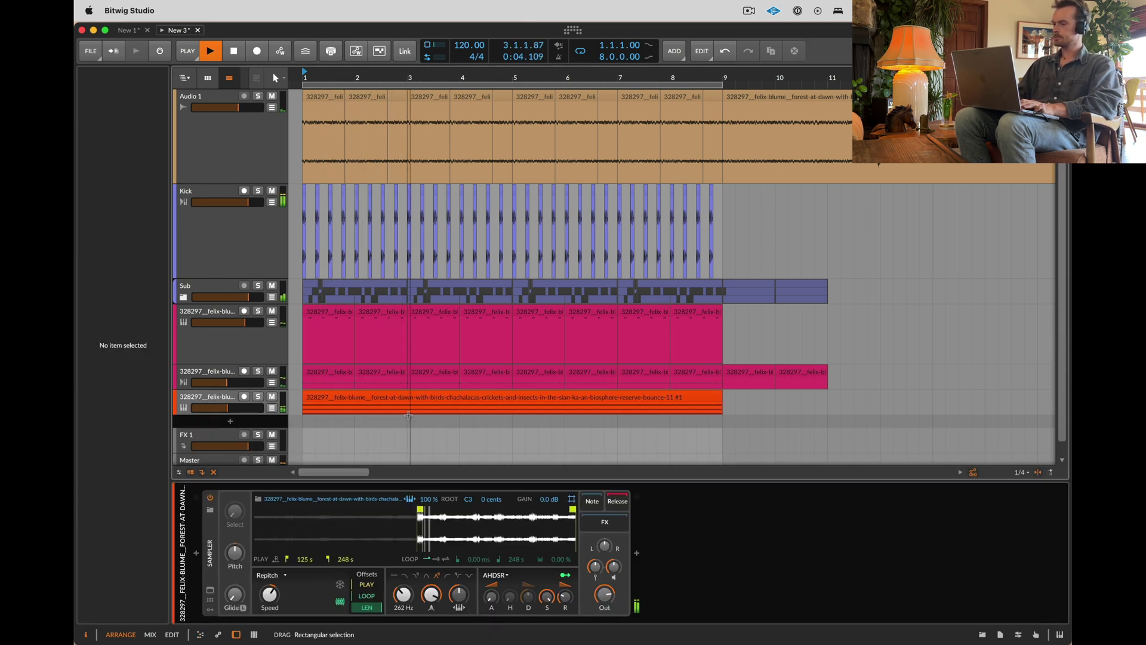
click(513, 407)
key(super+e)
double_click(528, 399)
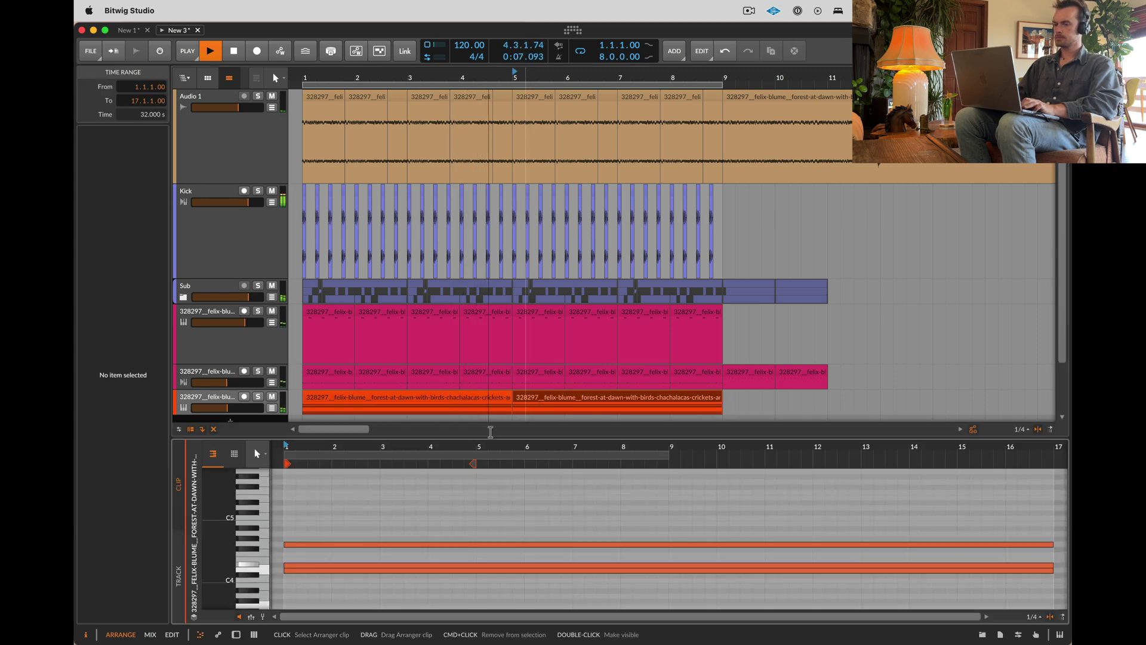
Step: Raise the three upper notes of the second clip's chord to G#4, F4 and D#4
key(space)
click(297, 543)
key(Up)
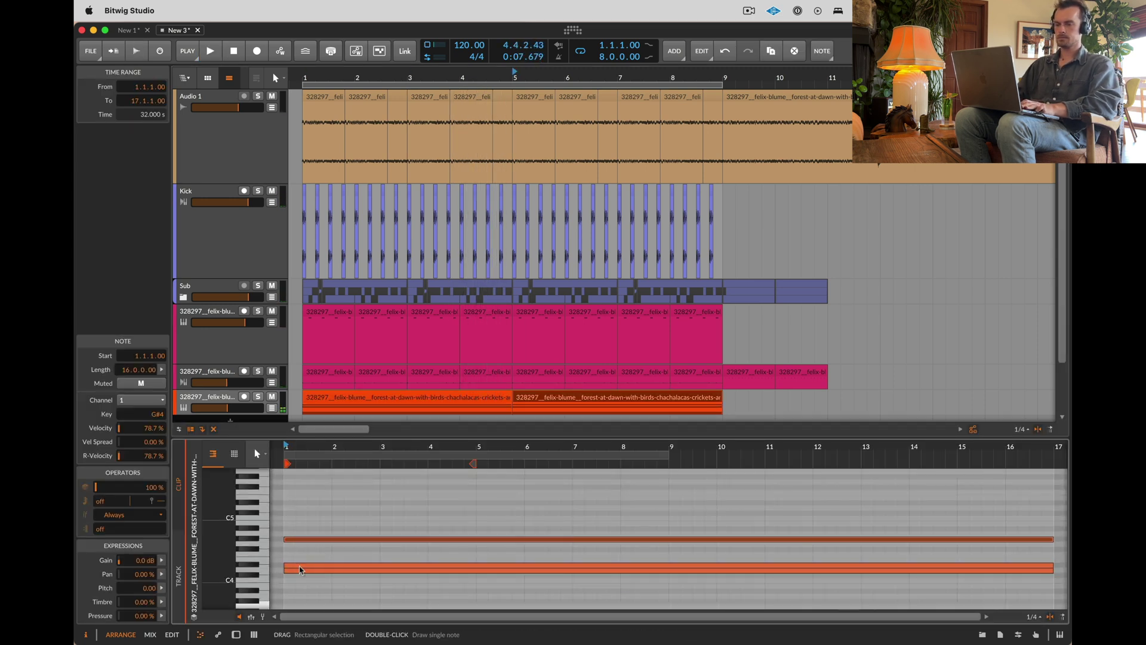
click(299, 566)
key(Up)
key(Up)
click(298, 574)
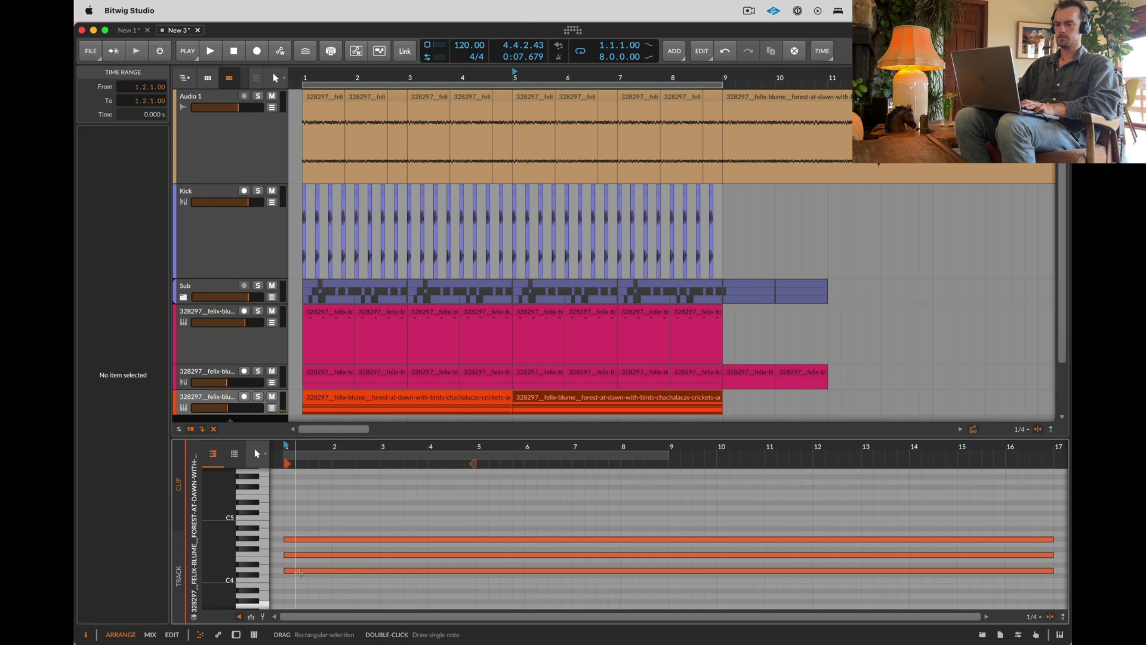
click(299, 572)
key(Up)
Step: Raise the second chord's two lower notes from D#3 to F3 and from C3 to D3, and play it back
scroll(298, 571, down, 3)
click(308, 569)
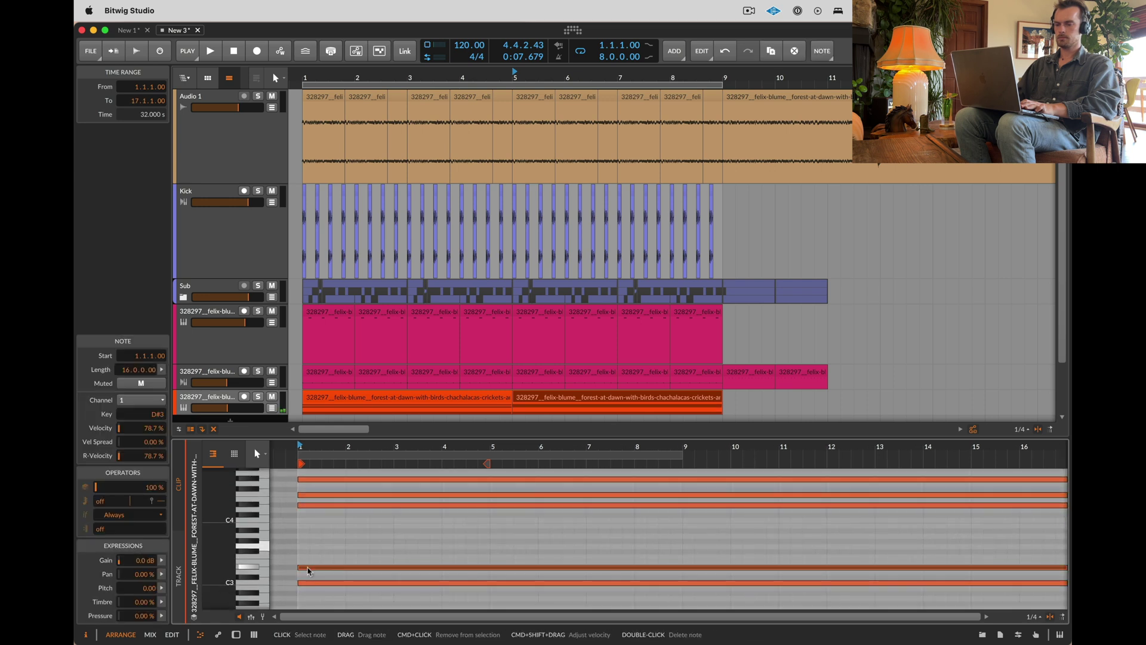
key(Up)
key(Up)
click(312, 583)
key(Up)
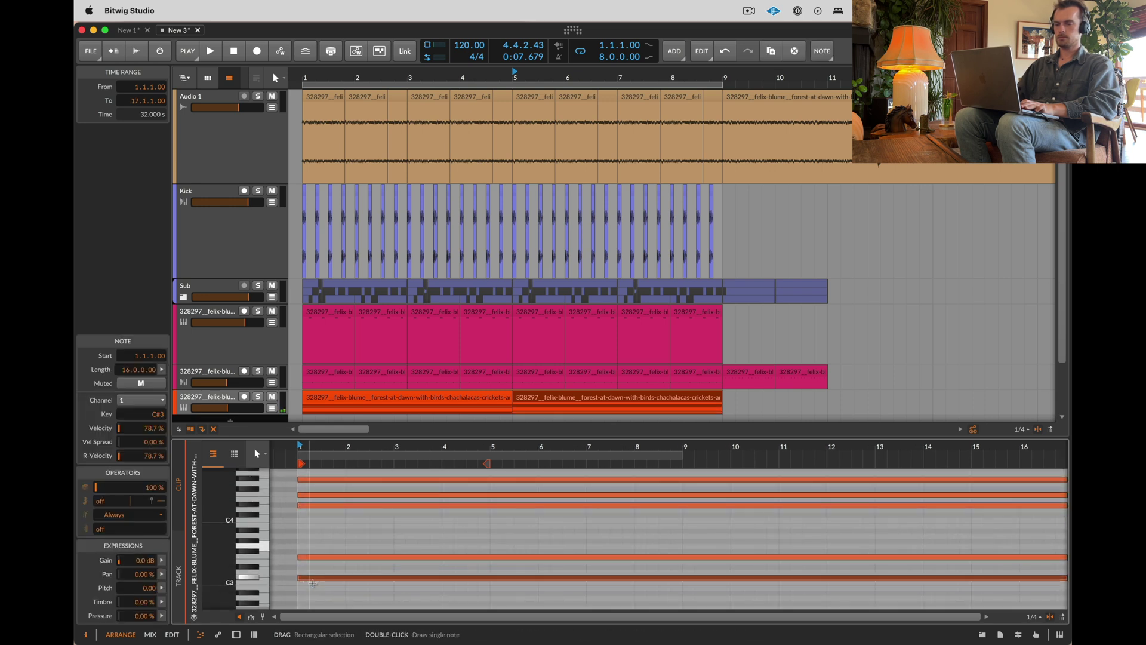
key(Up)
key(space)
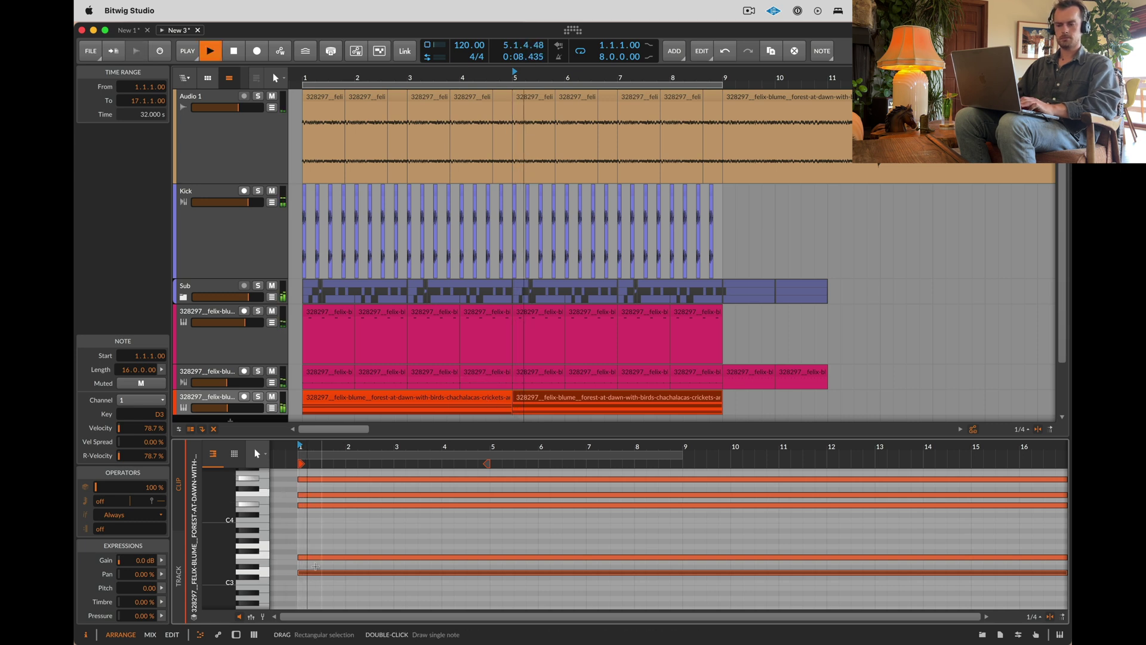
Step: Lower the second chord's G#4 note by two octaves
click(321, 480)
key(shift+Down)
key(shift+Down)
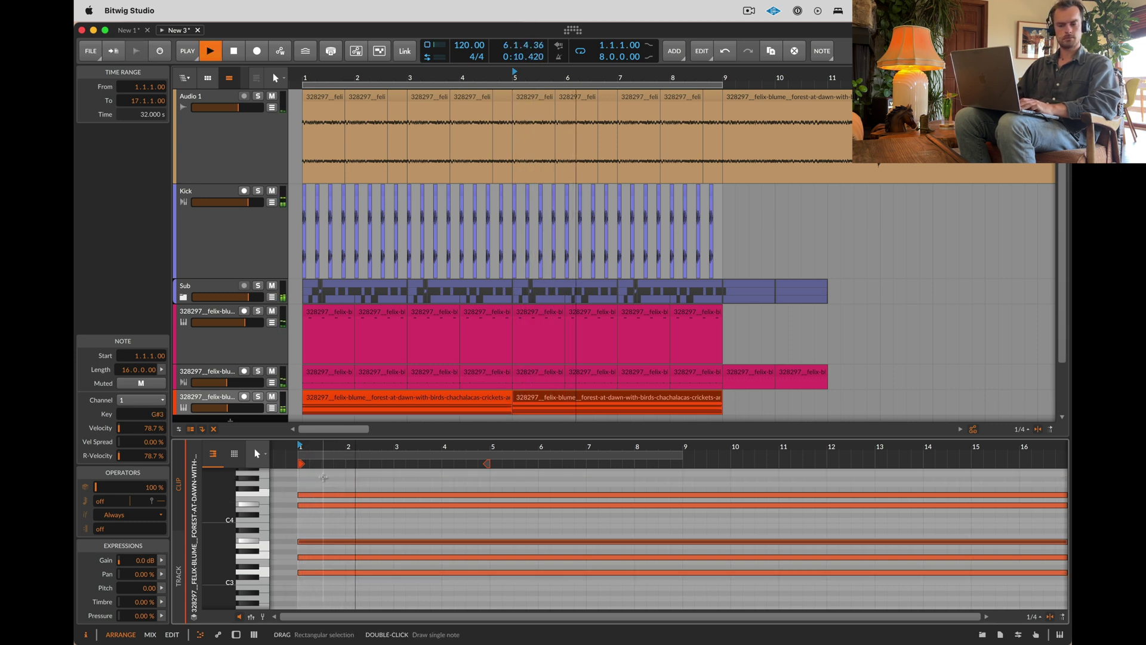
Step: Join the two halves of the orange track's clip into one clip and open it in the note editor
click(478, 403)
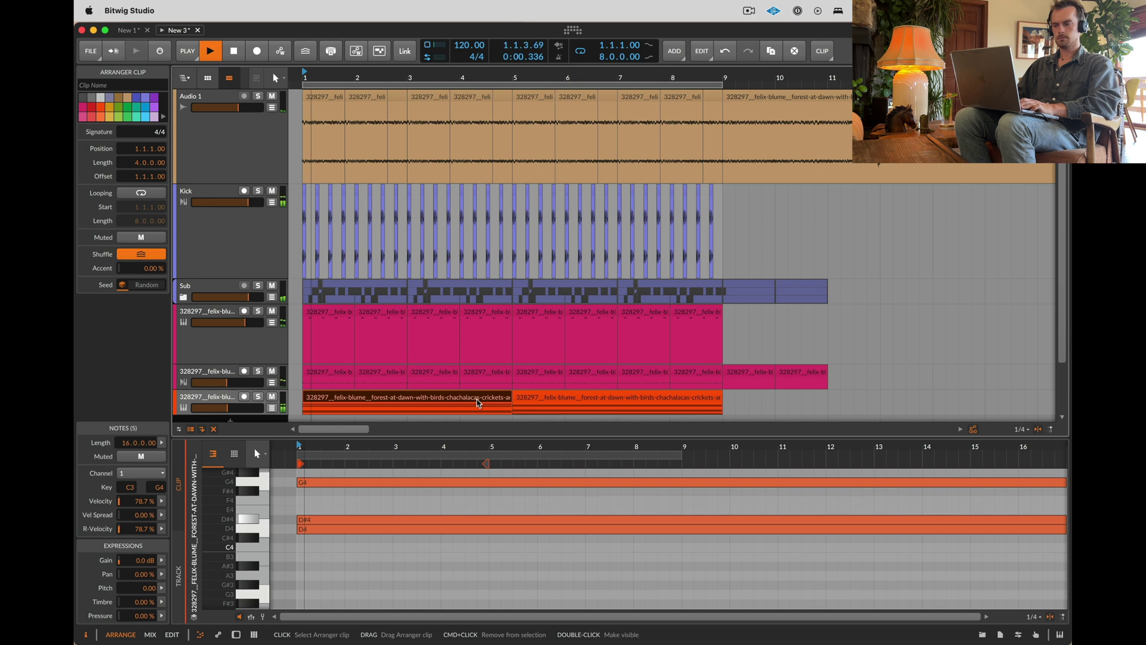
click(182, 409)
key(d)
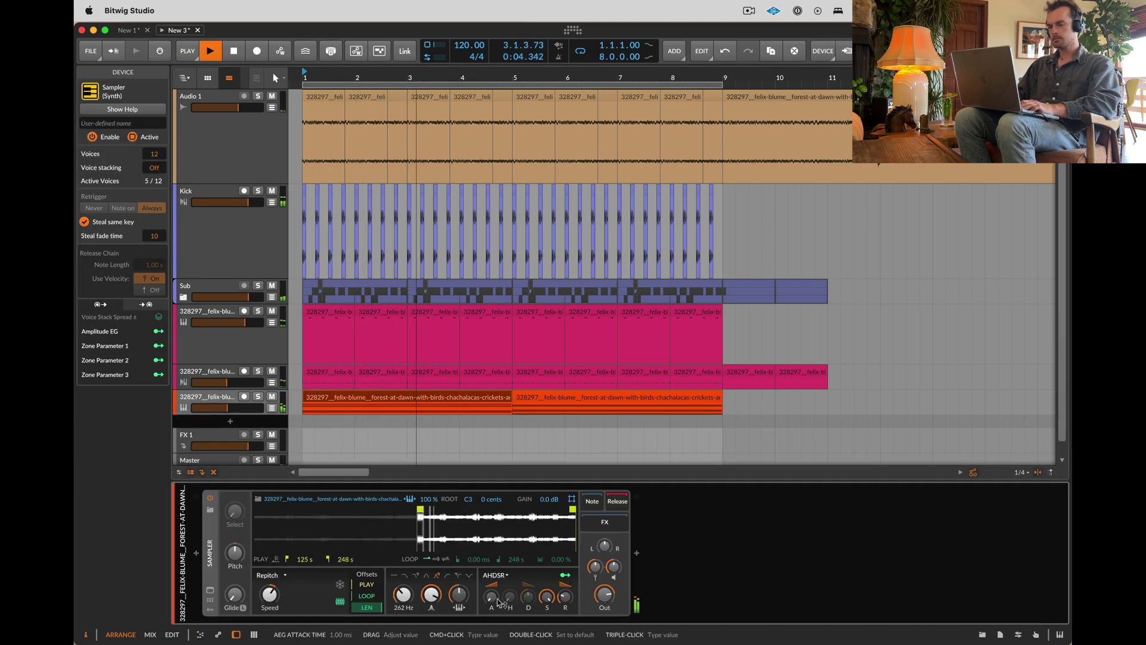
click(538, 385)
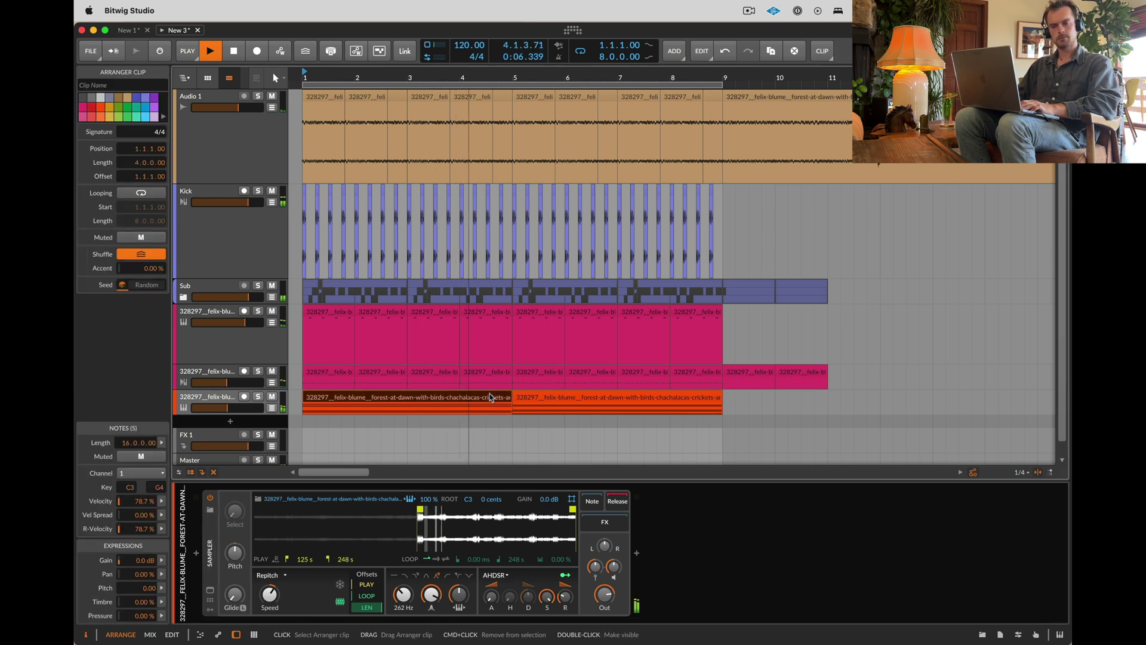
shift+click(537, 400)
key(super+j)
double_click(537, 399)
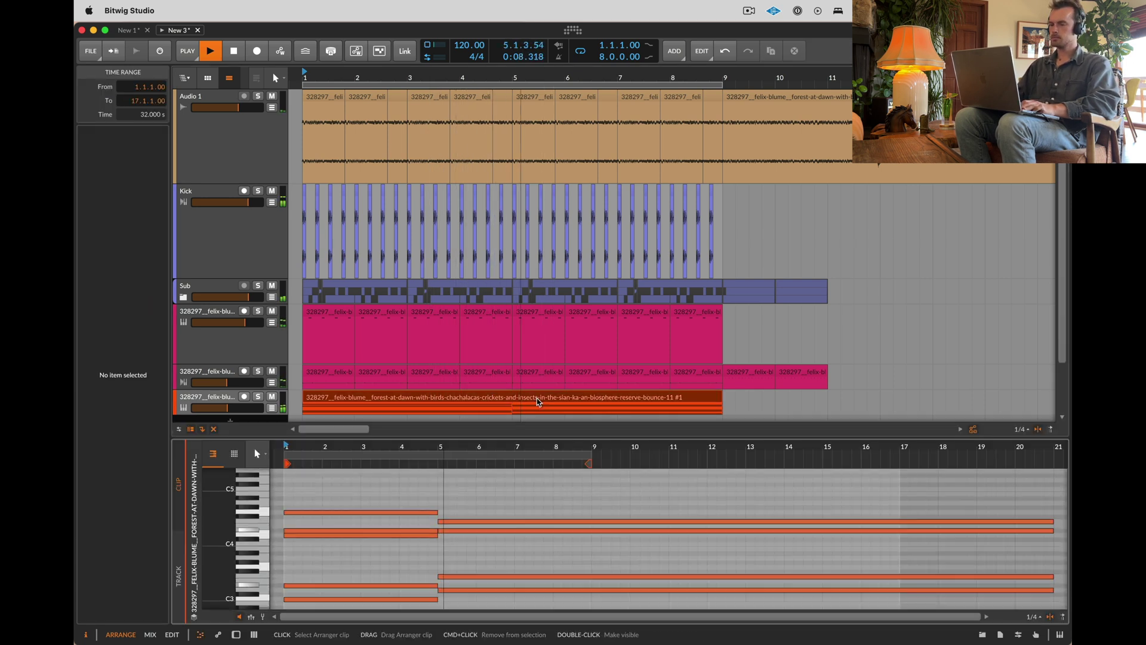
Step: Lower the orange track's volume and add a Random modulator to its Sampler
key(d)
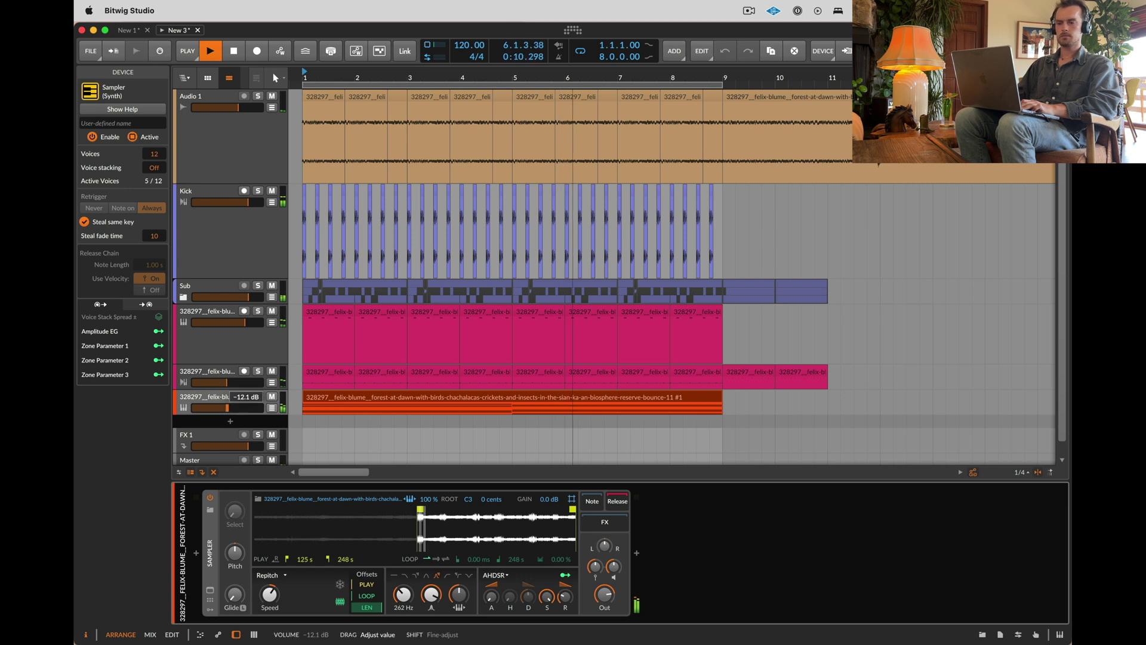
click(227, 415)
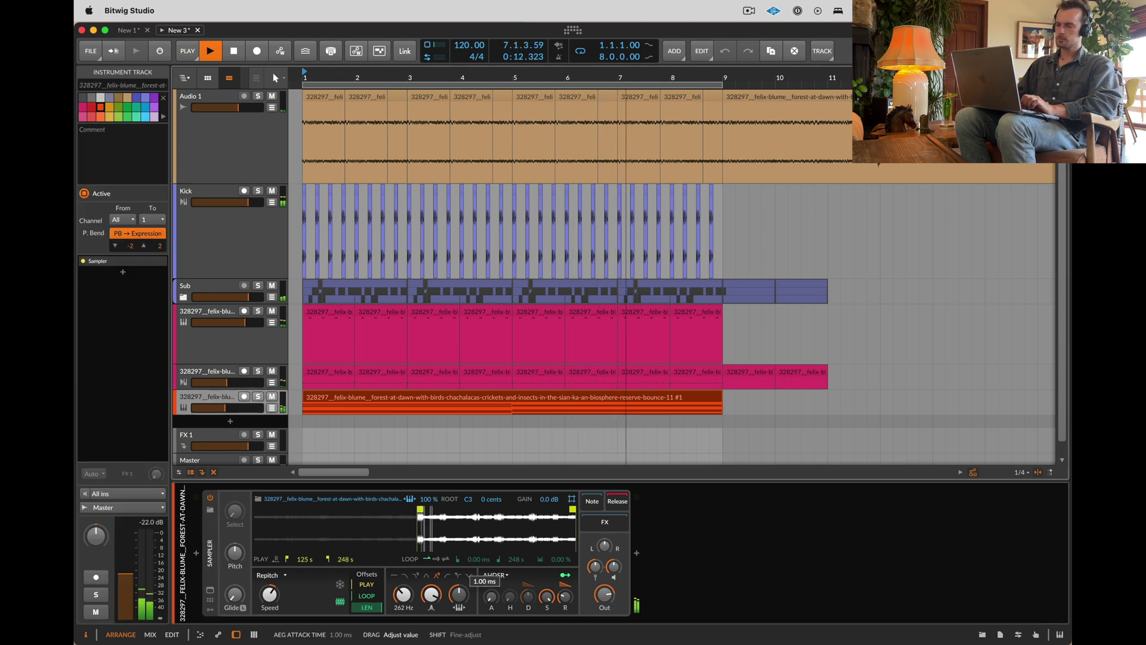
click(209, 610)
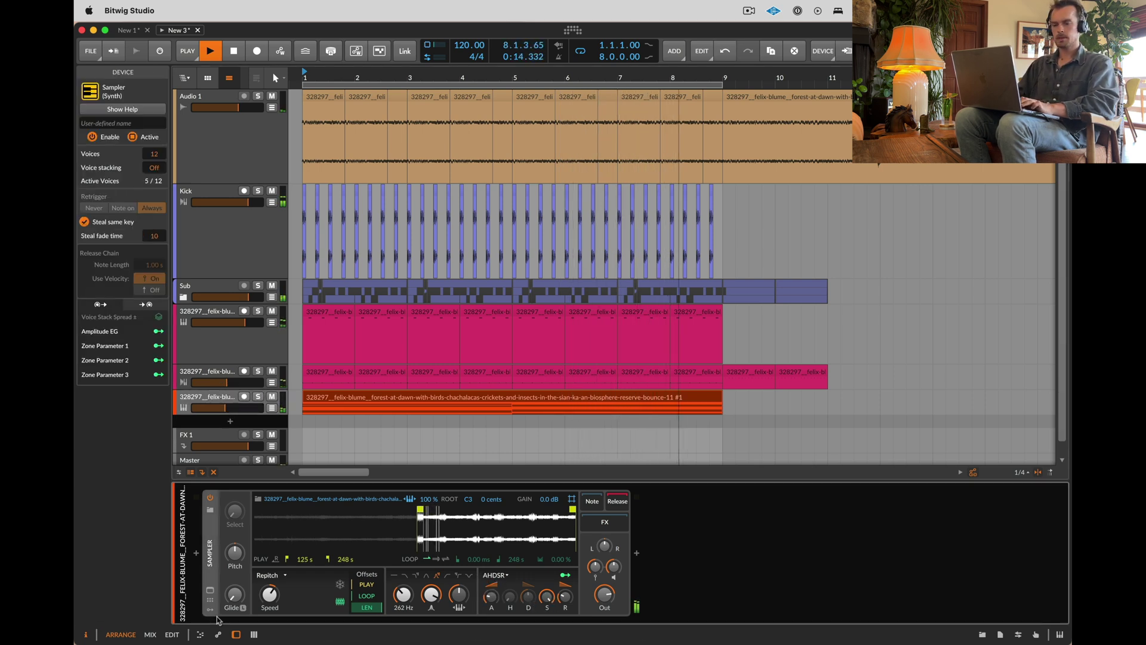
click(227, 512)
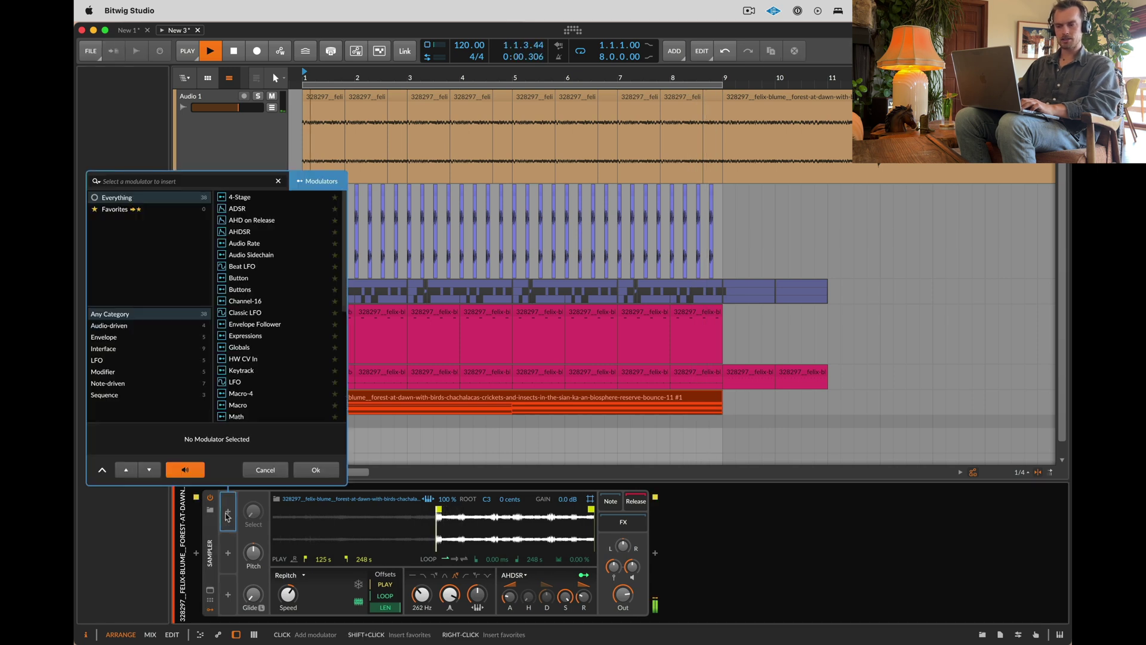
text(random)
key(Return)
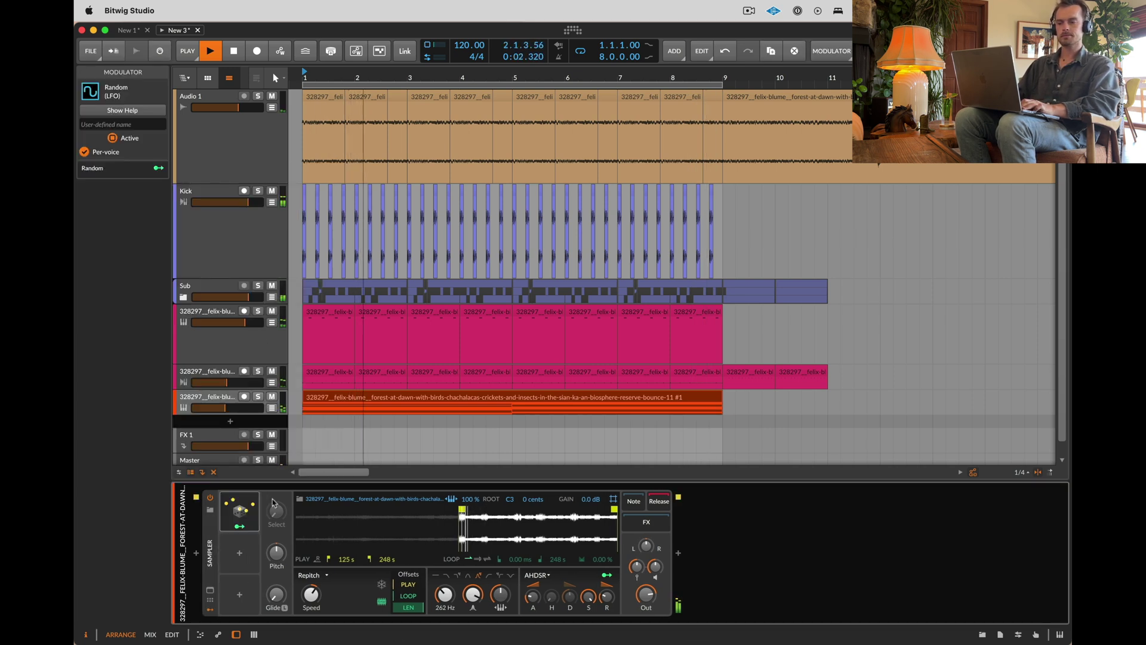
Step: Set the Random modulator's timebase to Hertz and its trigger to Free, and map it to the Sampler's Pan at 0.630
click(328, 513)
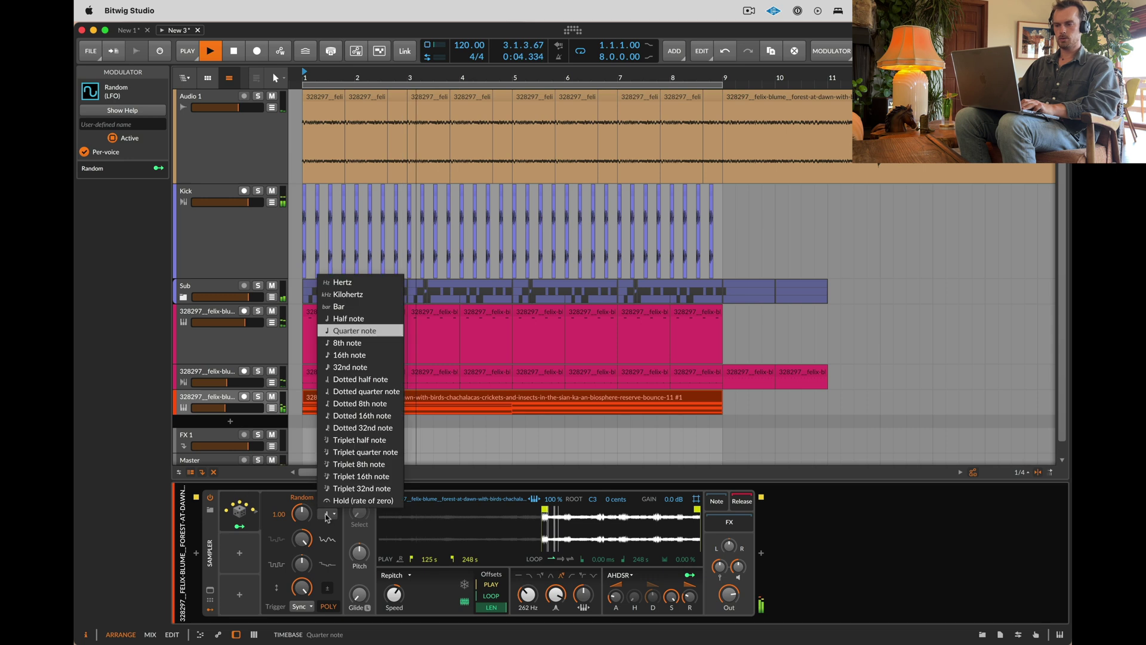
click(344, 281)
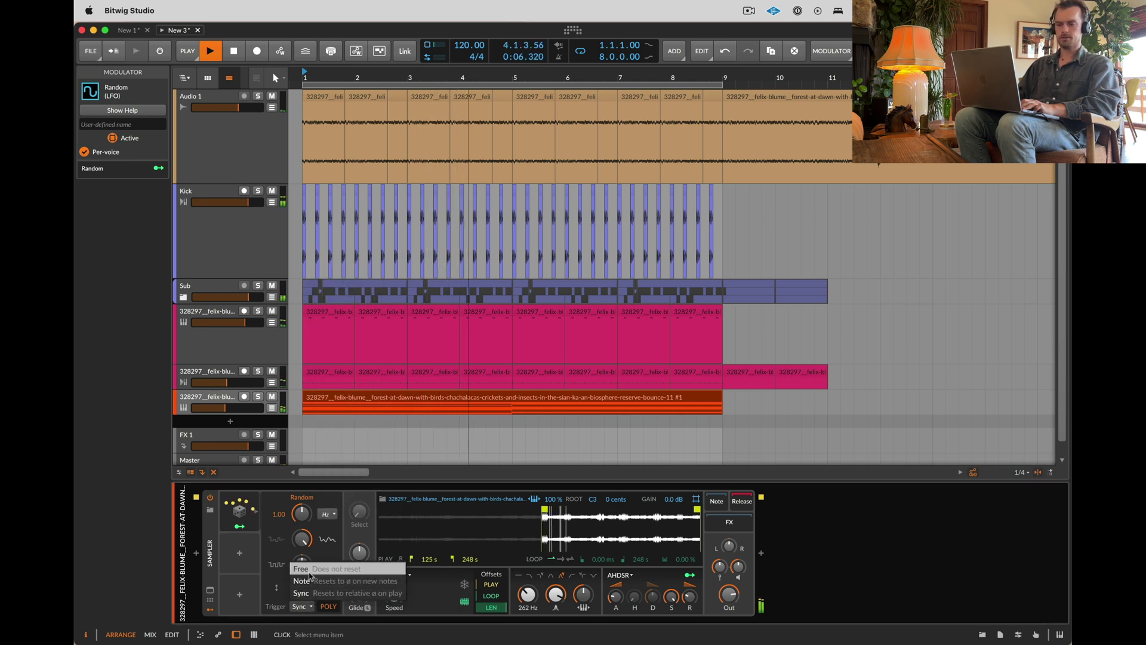
click(239, 526)
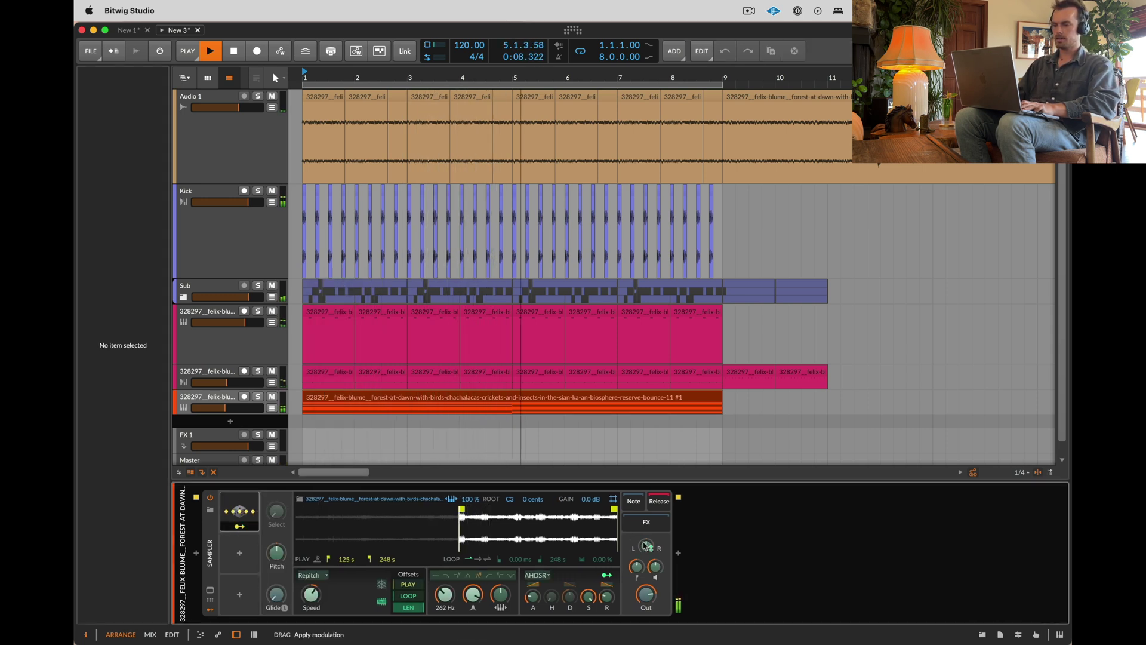
drag(647, 546, 647, 540)
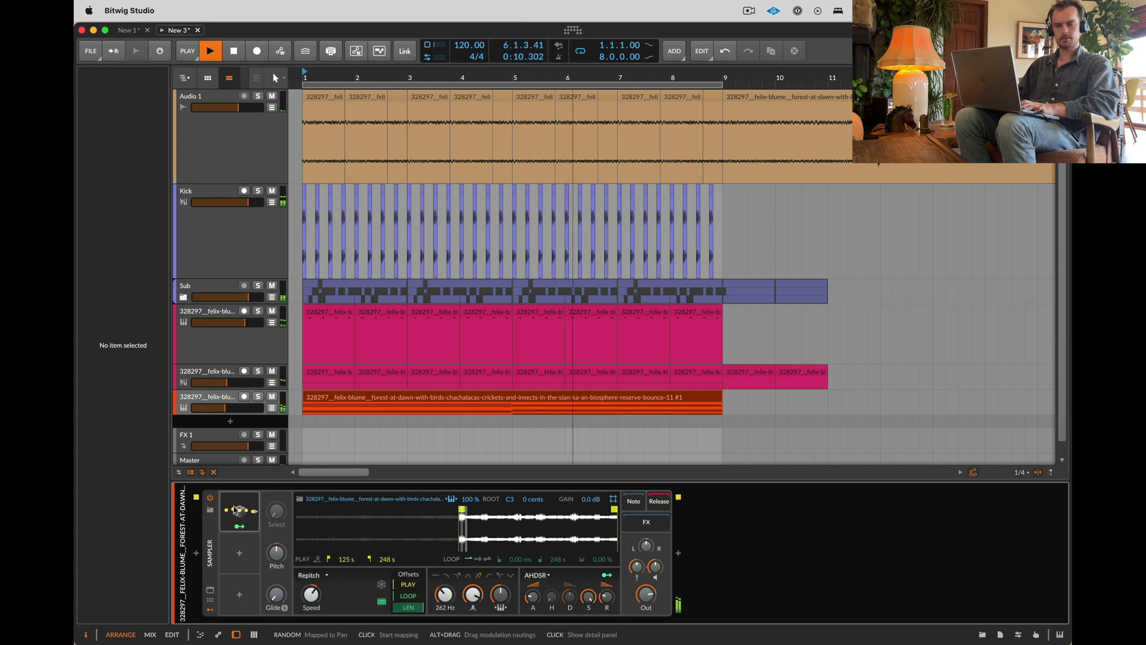
click(240, 526)
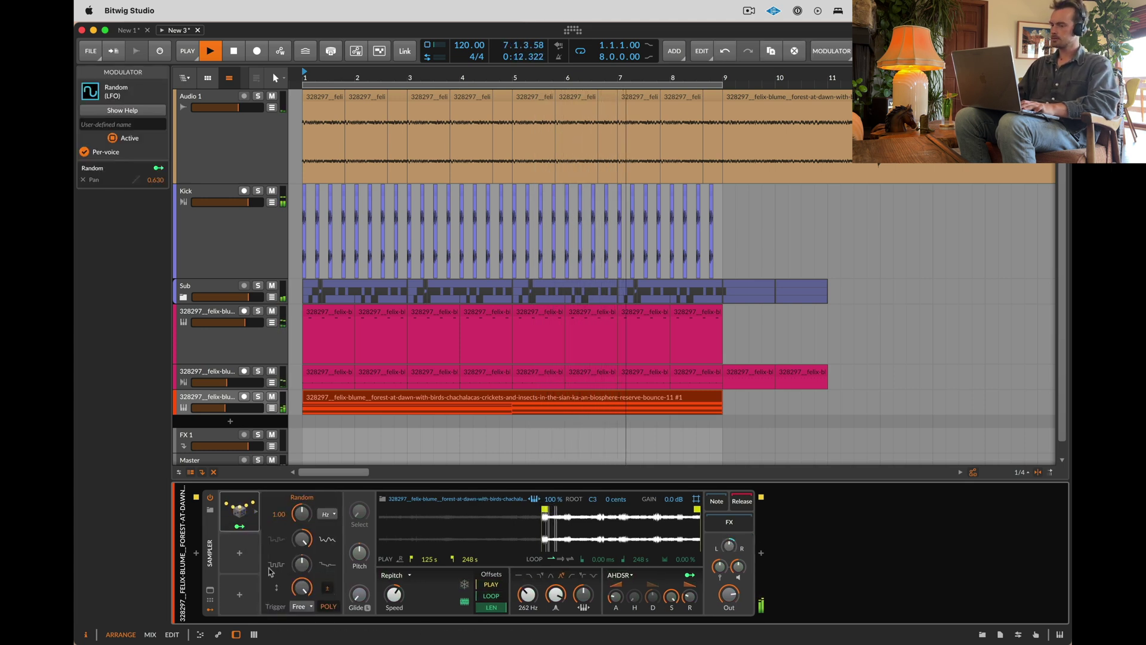
Step: Add a Convolution reverb after the Sampler
click(761, 552)
text(con)
key(Down)
key(Down)
key(Return)
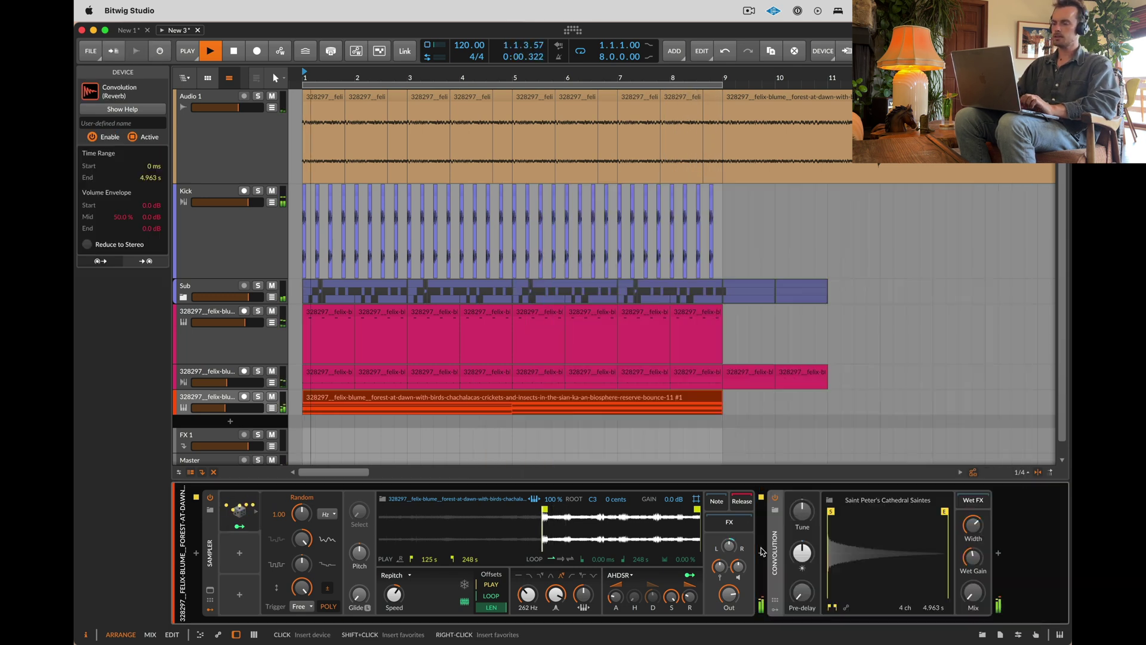
Step: Load the Rev480 - Illusion impulse into the Convolution reverb
click(858, 502)
scroll(696, 327, down, 15)
double_click(697, 324)
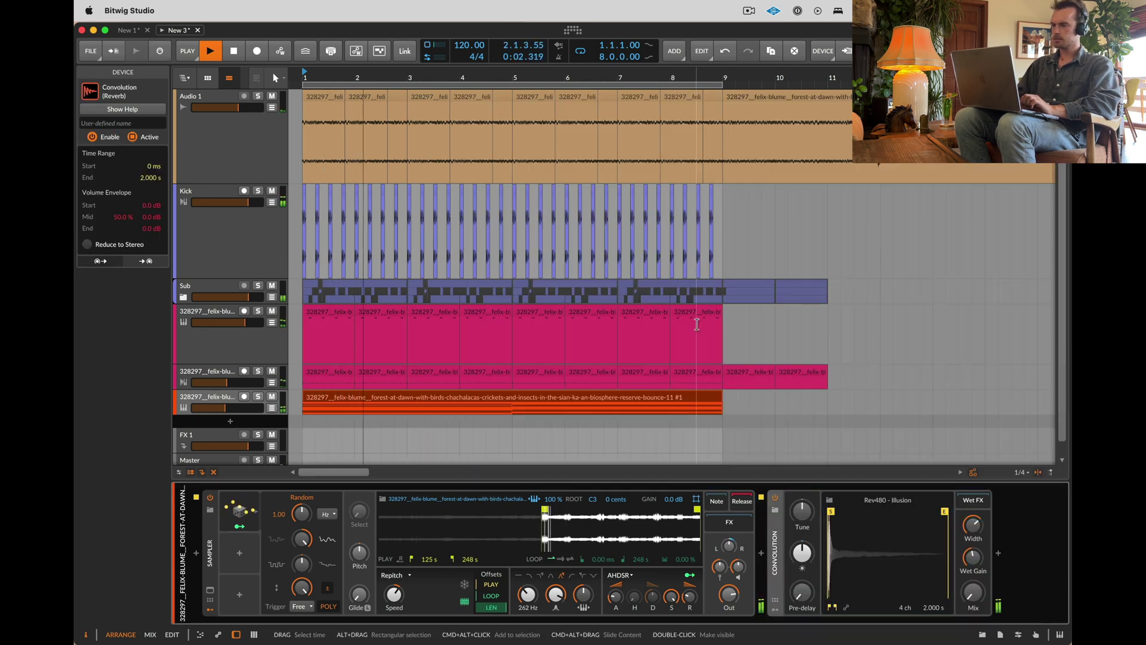
Step: Load the Rev200 - Inverse Room 3 impulse into the Convolution reverb
click(869, 502)
click(687, 255)
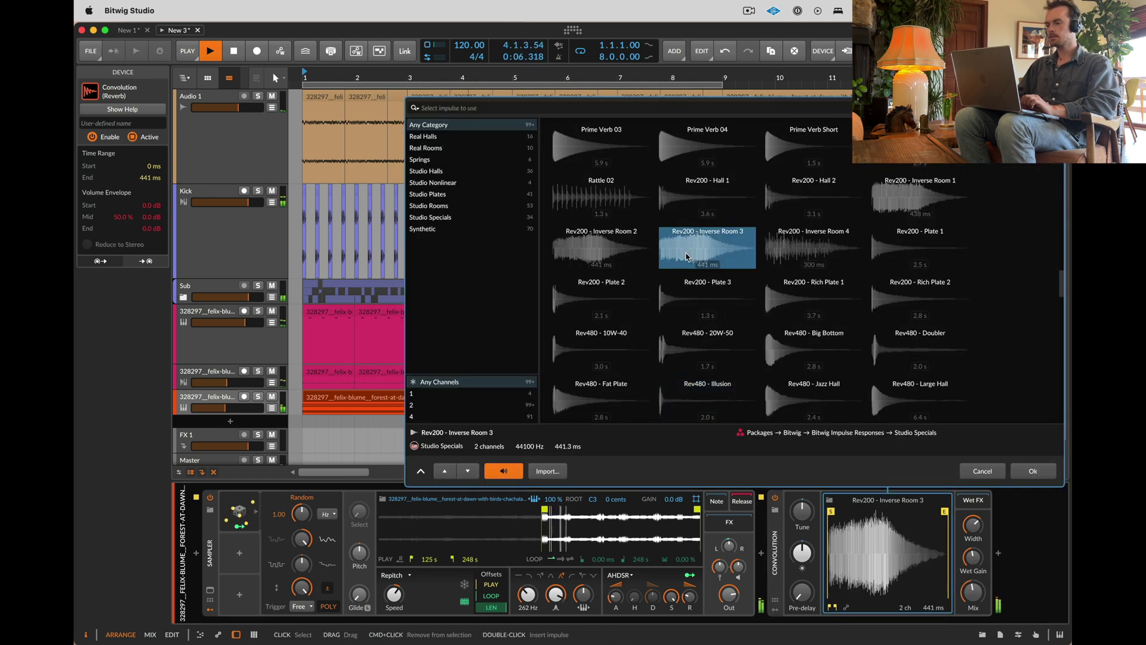
double_click(687, 255)
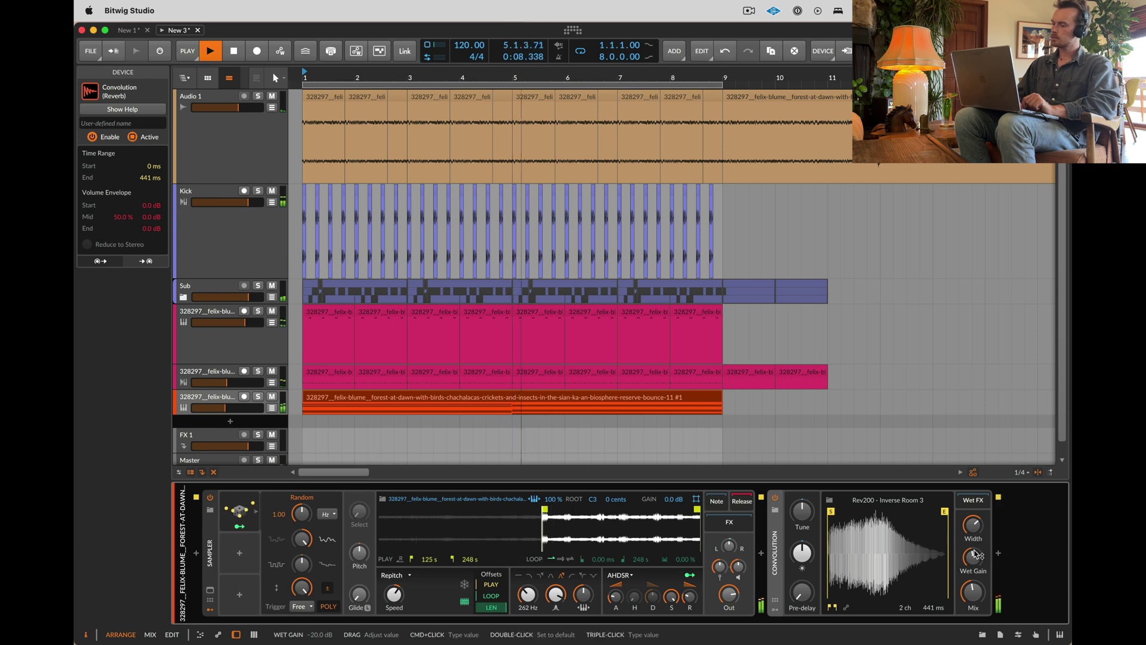
Step: Adjust the Convolution reverb's wet gain, and mute the Kick track with playback stopped
drag(975, 555, 974, 570)
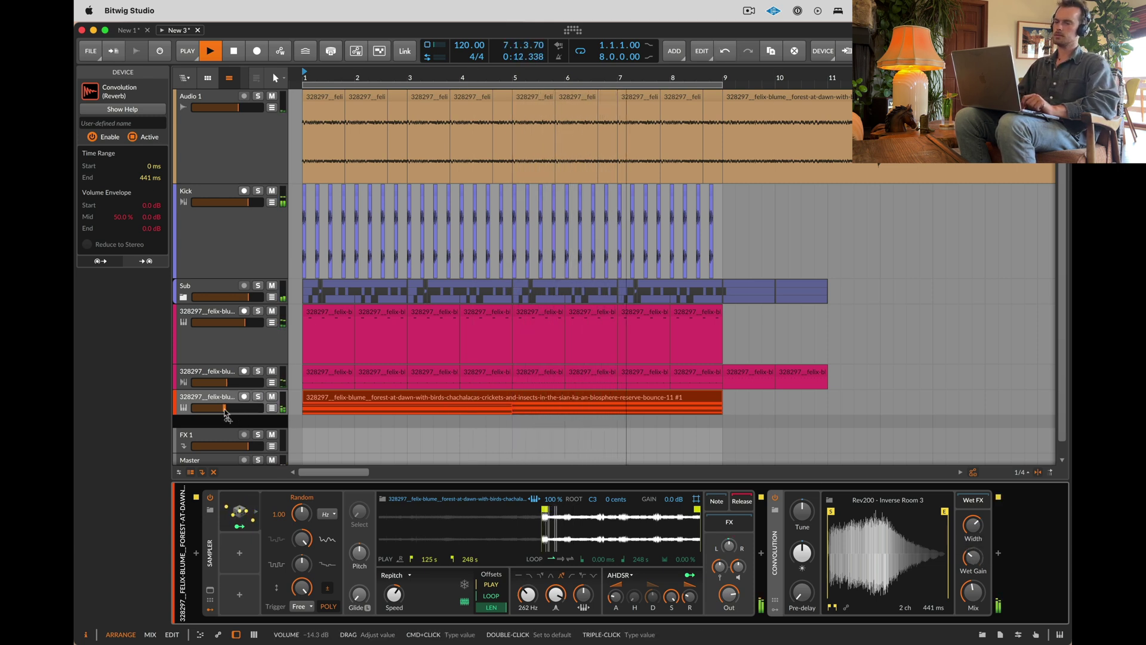
click(272, 191)
key(space)
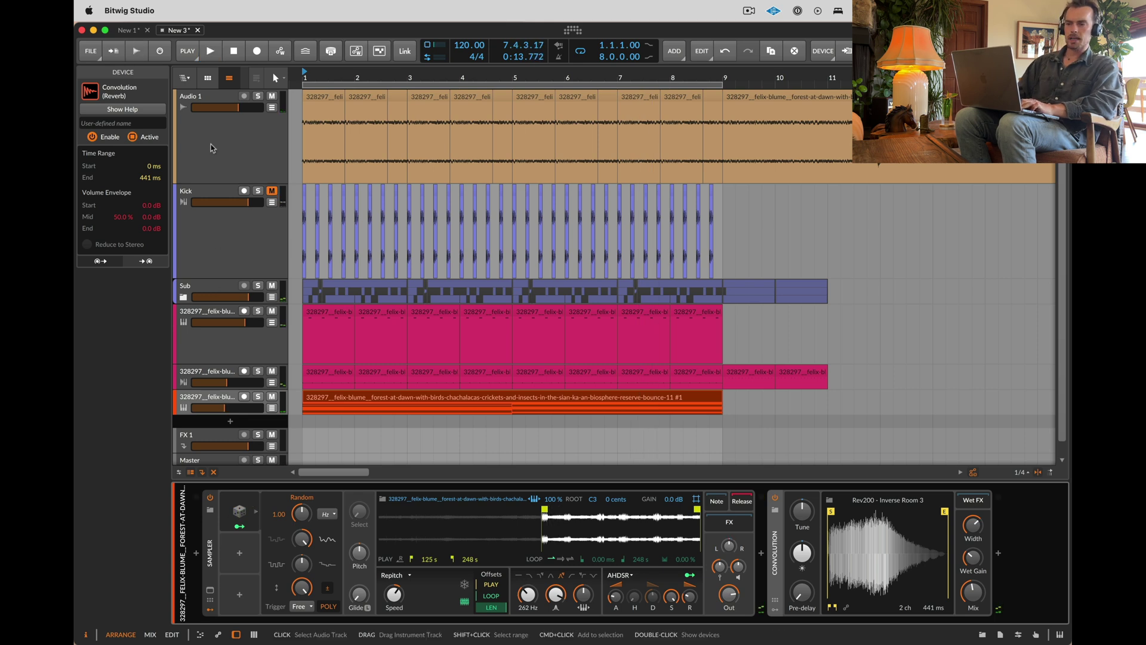
Step: Add an instrument track directly below Audio 1 and create an empty one-bar clip at bar 1 on it
click(192, 101)
key(super+t)
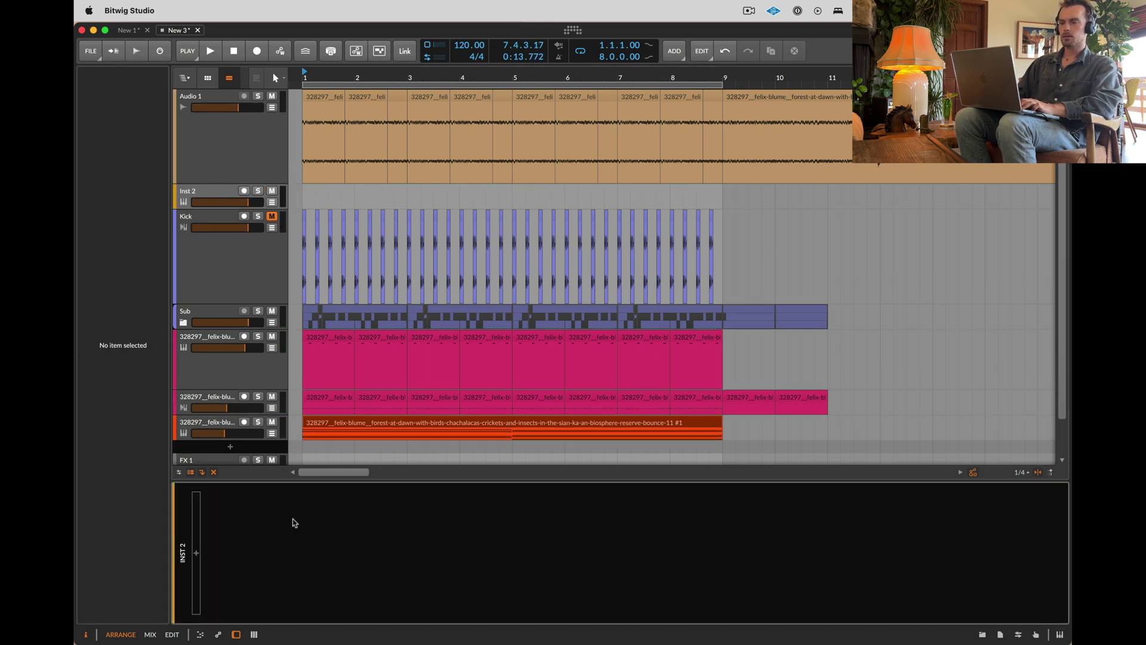
double_click(306, 199)
key(space)
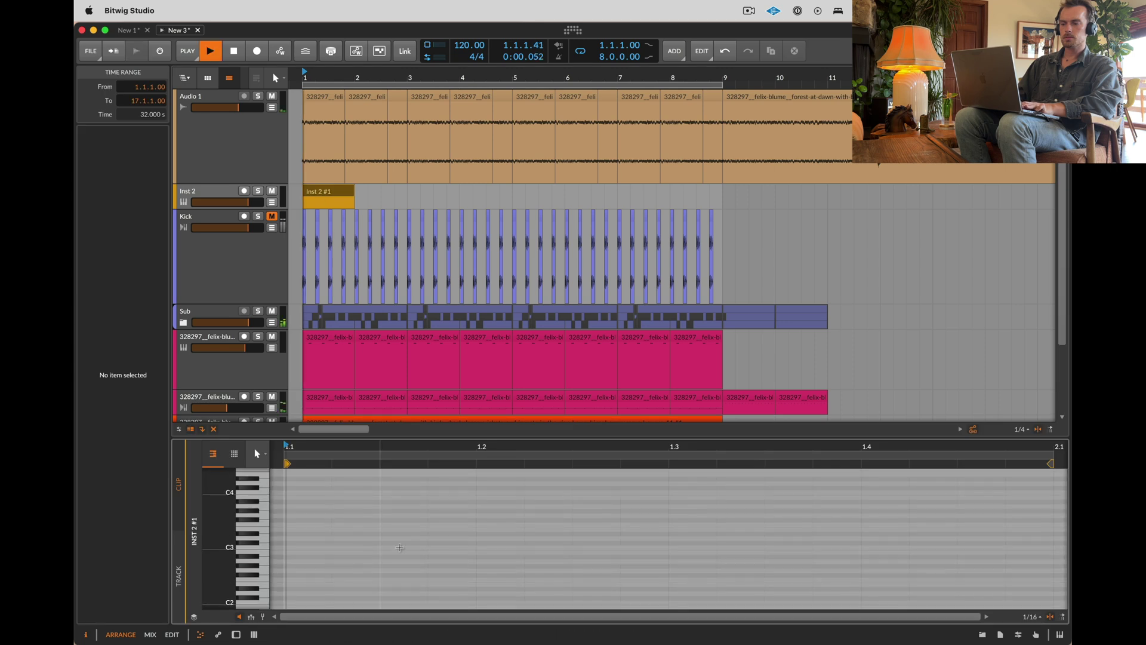
Step: Draw a sixteenth-note B2 on beat 2 of the new clip and place a copy on beat 4
double_click(500, 551)
key(super+d)
key(Right)
key(Right)
key(Right)
key(Right)
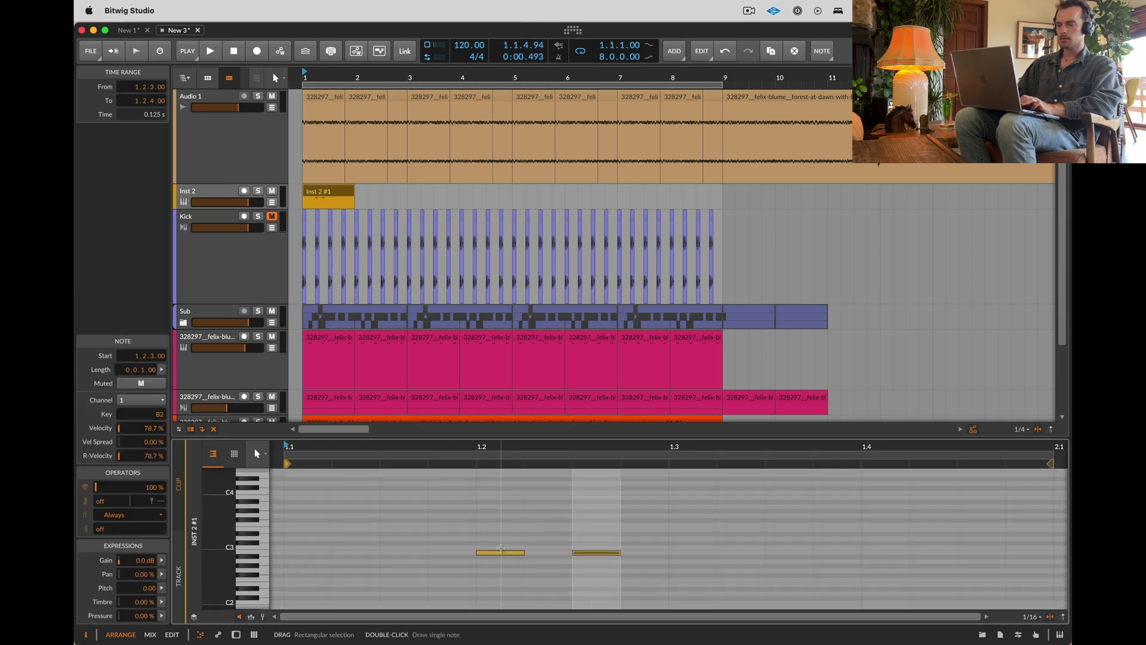
key(Right)
key(Right)
key(Right)
key(space)
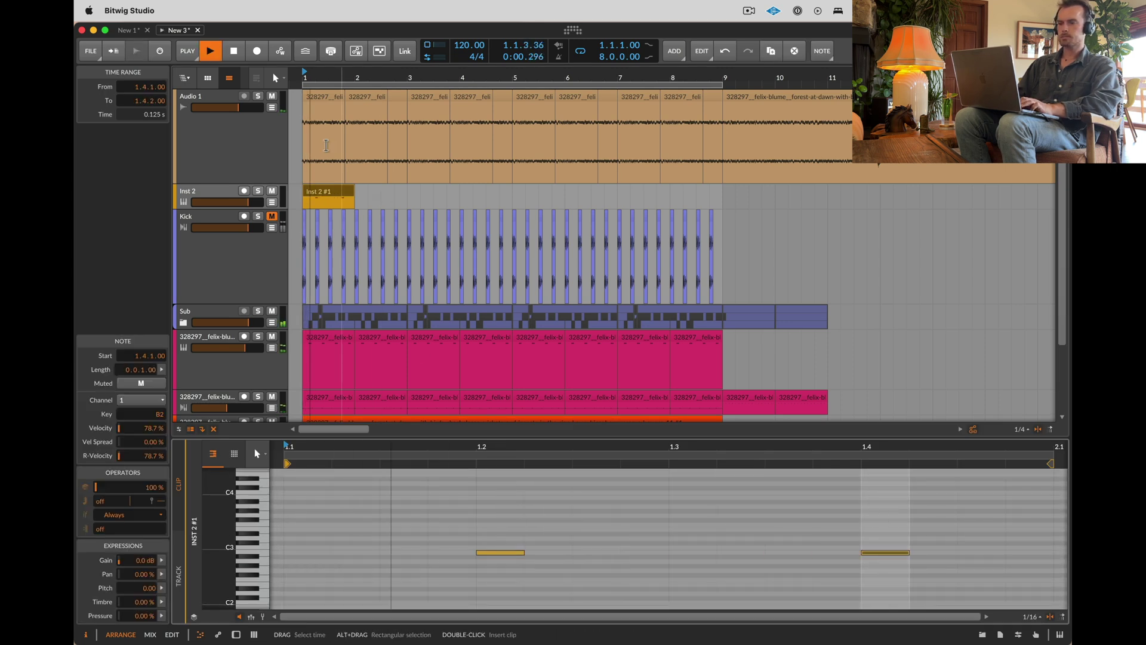
Step: Duplicate the one-bar clip seven times so the pattern fills bars 1 to 8
click(321, 200)
key(super+d)
key(super+d)
key(super+d)
key(super+d)
key(super+d)
key(super+d)
key(super+d)
key(Escape)
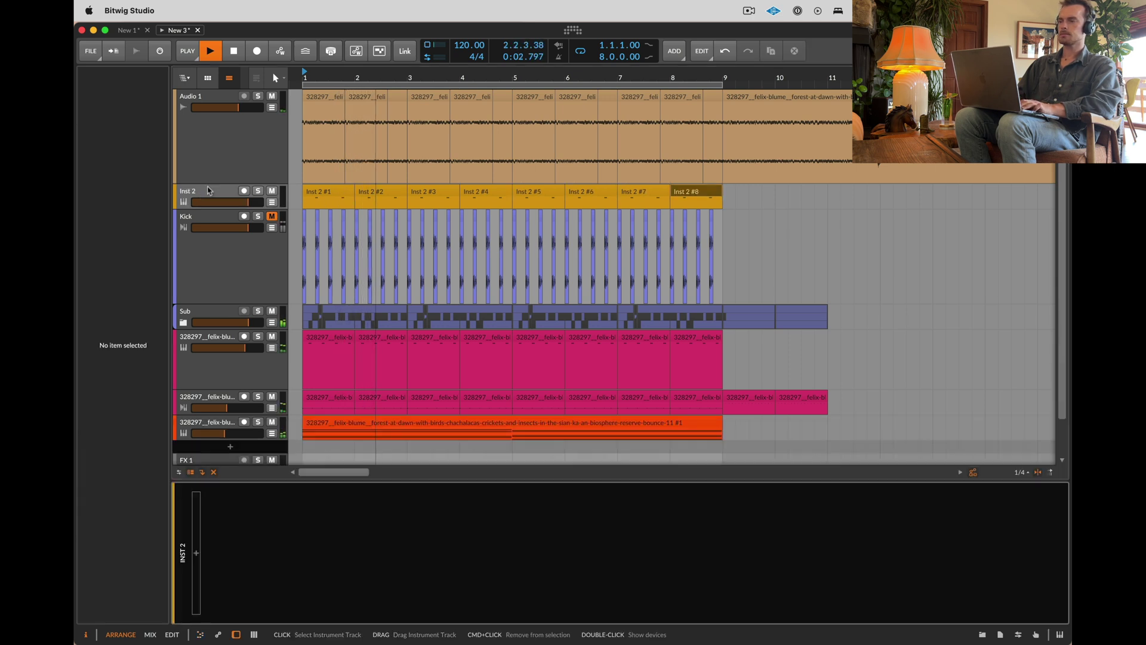
Step: Load the forest recording into a Sampler on the new instrument track, and mute the Sub and orange chord tracks
click(436, 547)
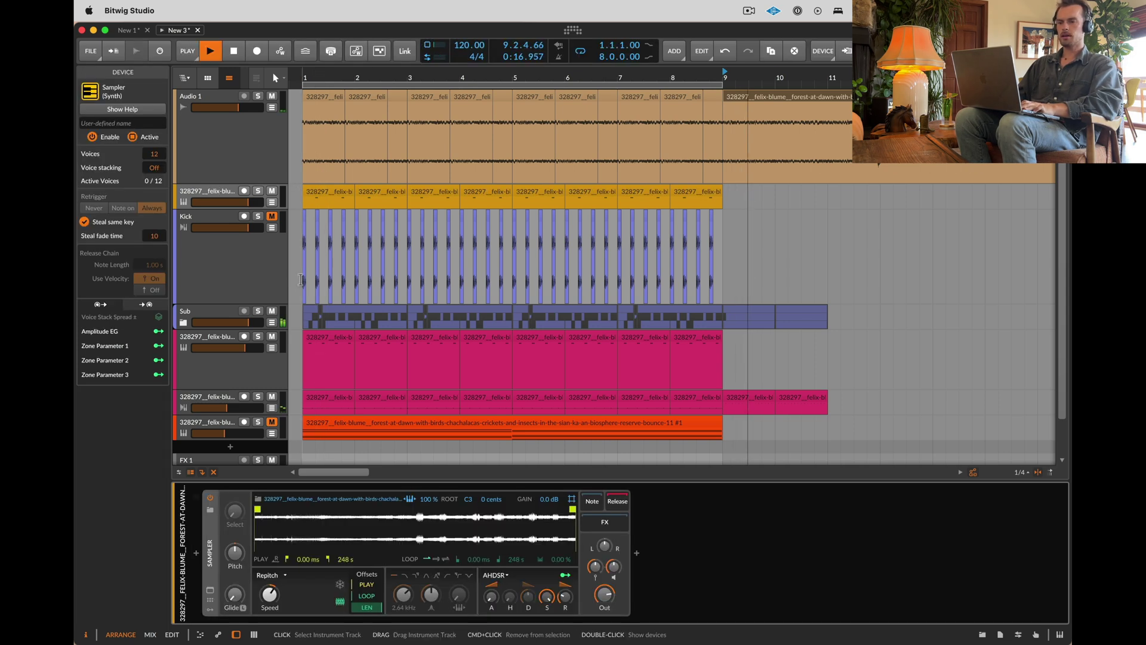
click(209, 311)
click(272, 311)
click(200, 190)
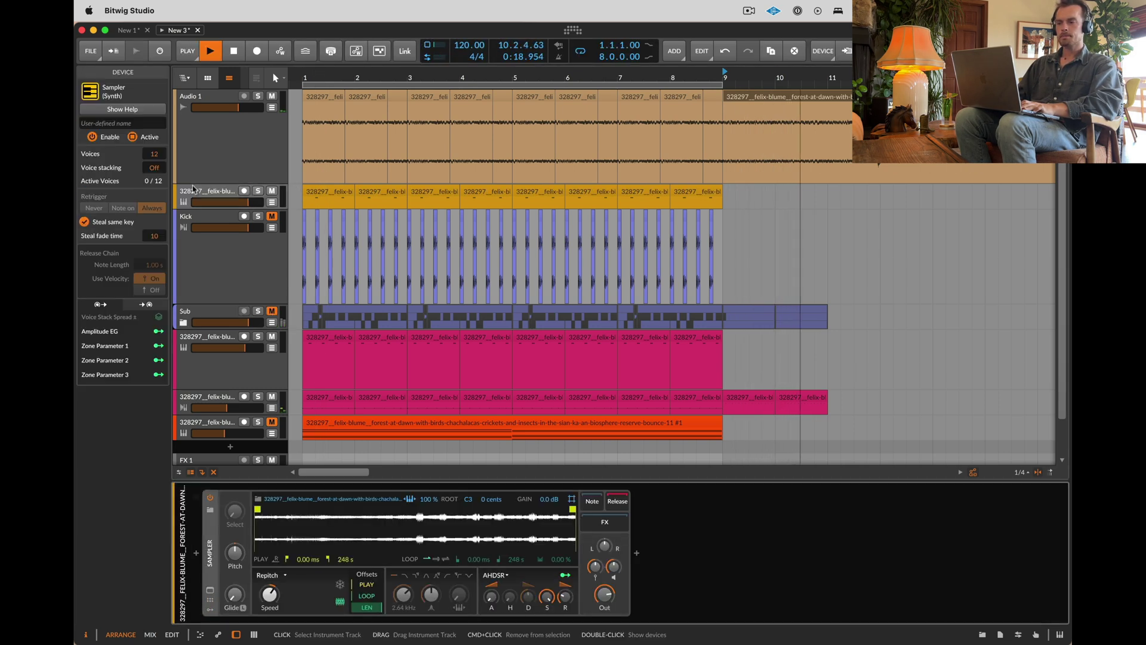
key(space)
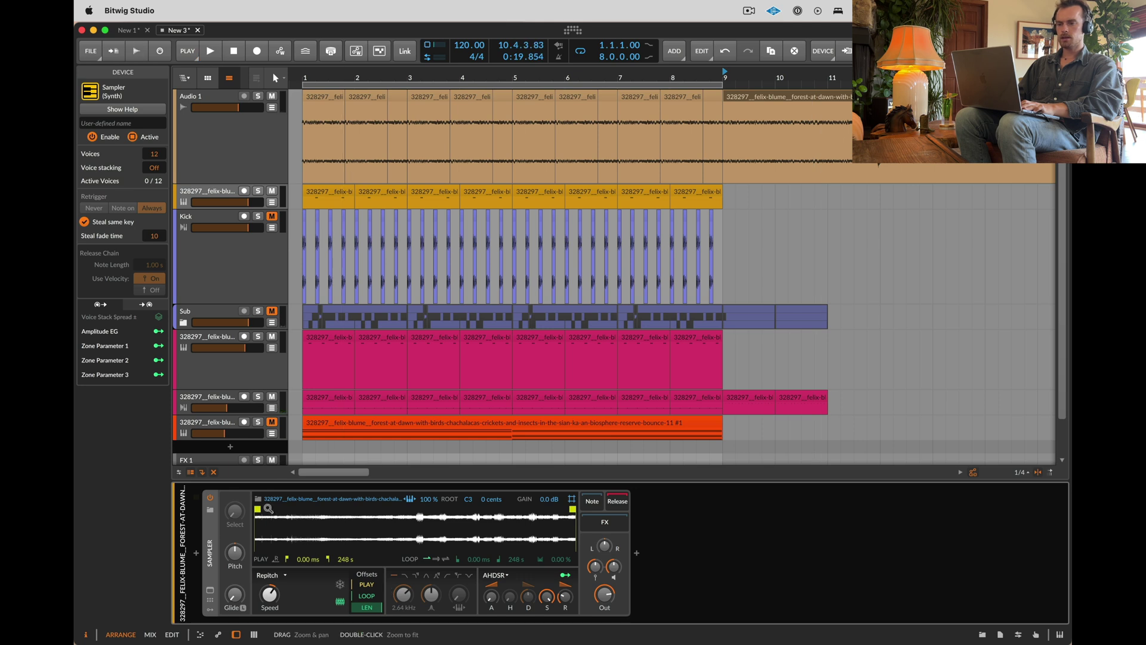
Step: Set the Sampler's play start to 127 s and lower its amplitude envelope sustain while playing from bar 1
drag(415, 520, 421, 522)
key(space)
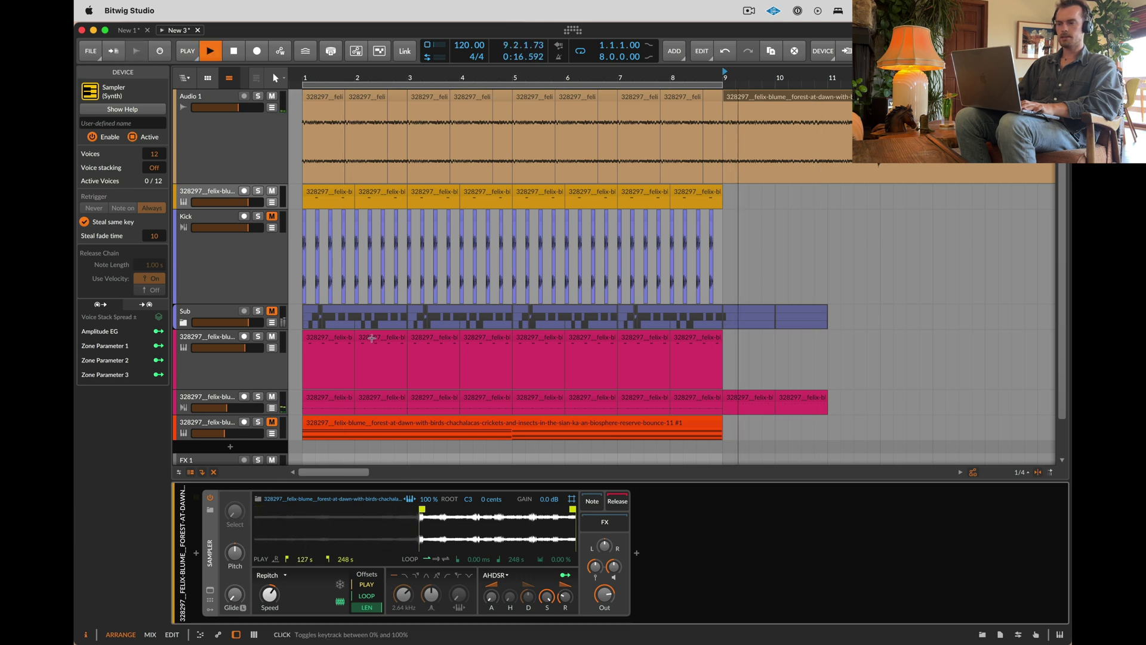
key(space)
click(320, 200)
click(321, 192)
key(space)
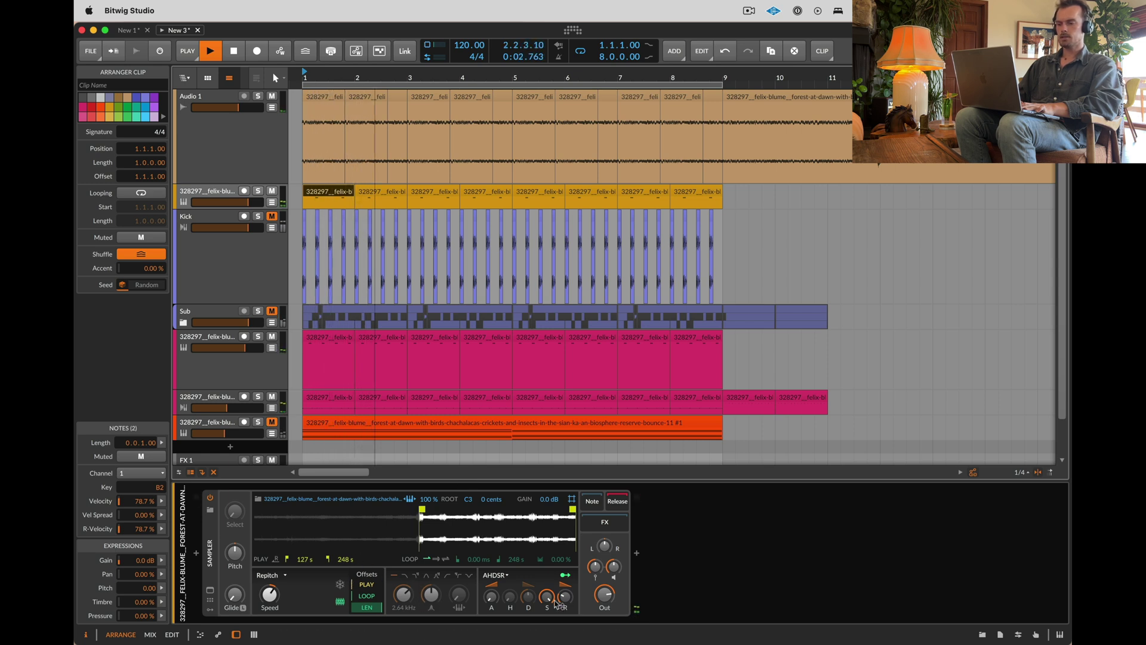
mouse_move(548, 598)
mouse_down()
mouse_move(548, 638)
mouse_move(529, 606)
mouse_up()
key(space)
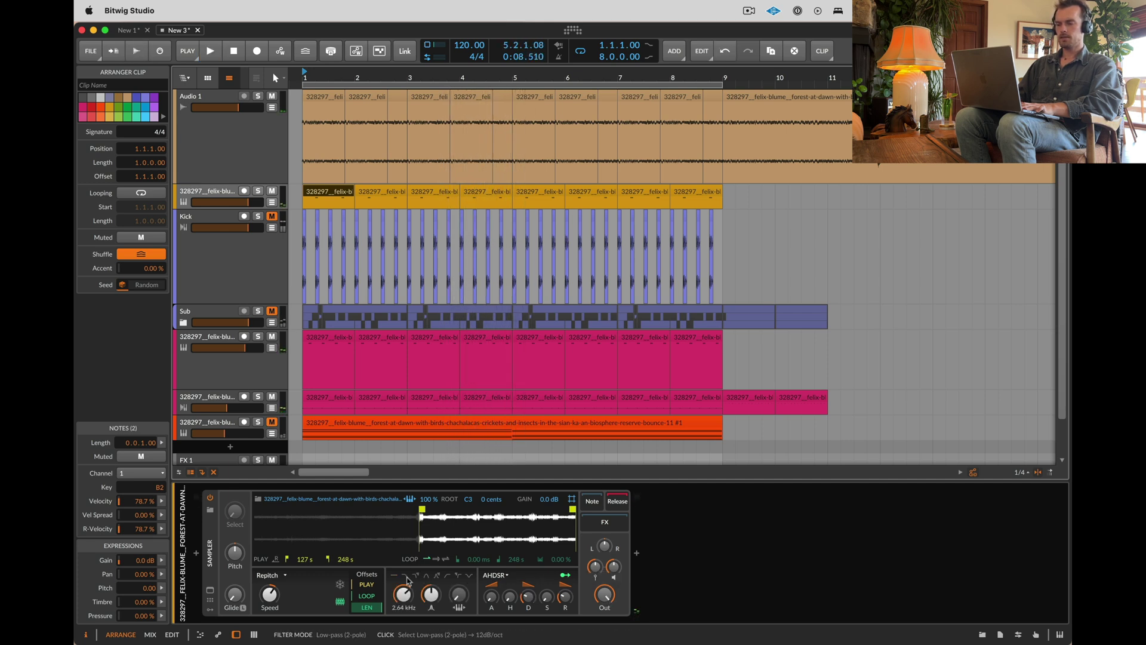
Step: Set the Sampler's filter frequency to 1000 Hz with more resonance, and raise the sample gain to +5.9 dB
super+click(404, 602)
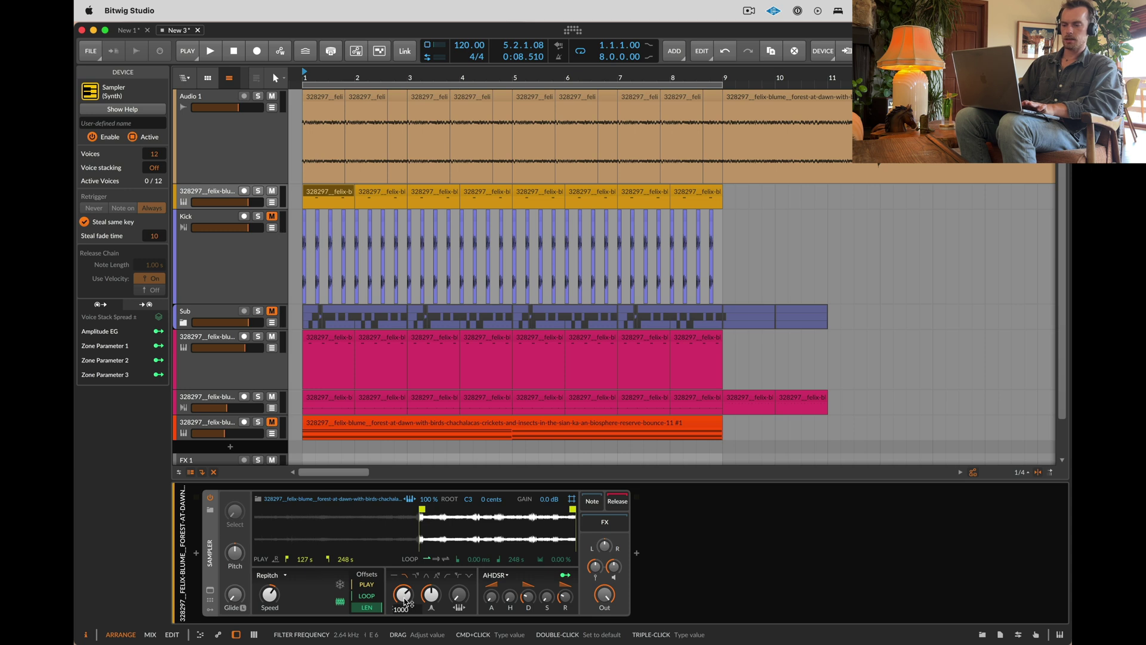
text(1000)
key(Return)
key(space)
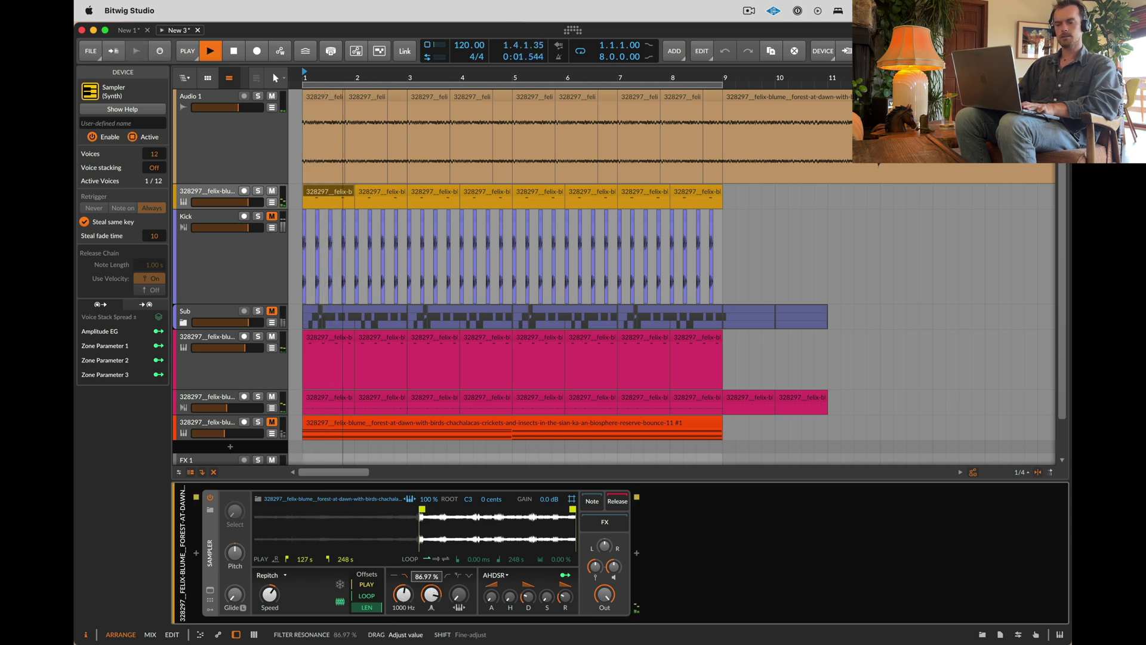
drag(431, 594, 434, 602)
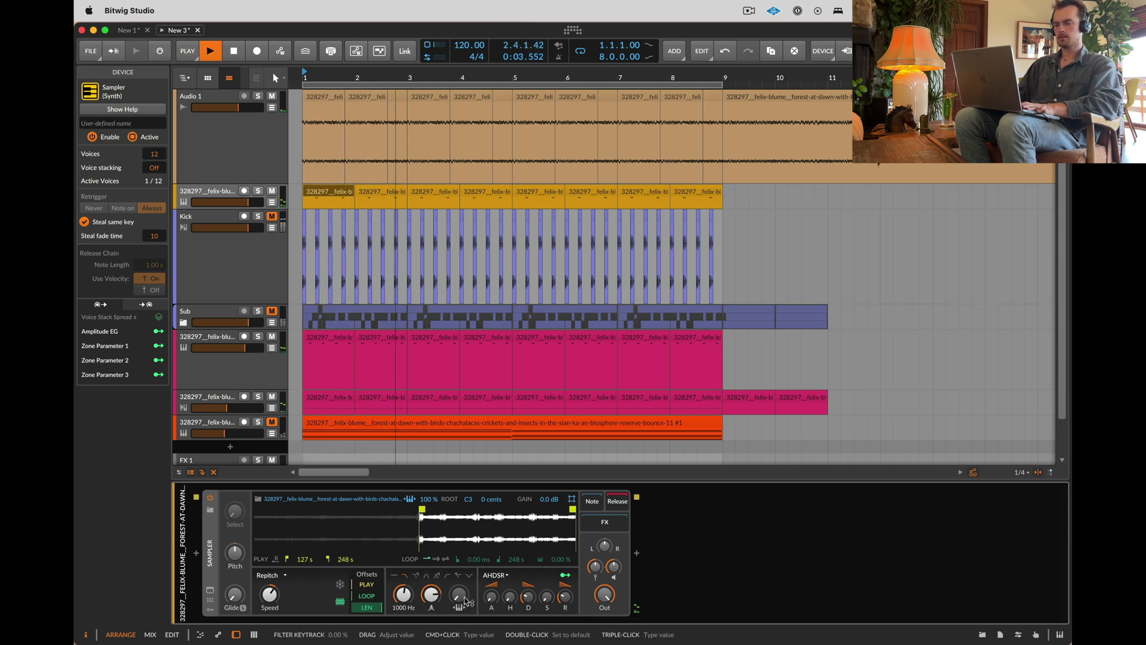
drag(530, 590, 531, 590)
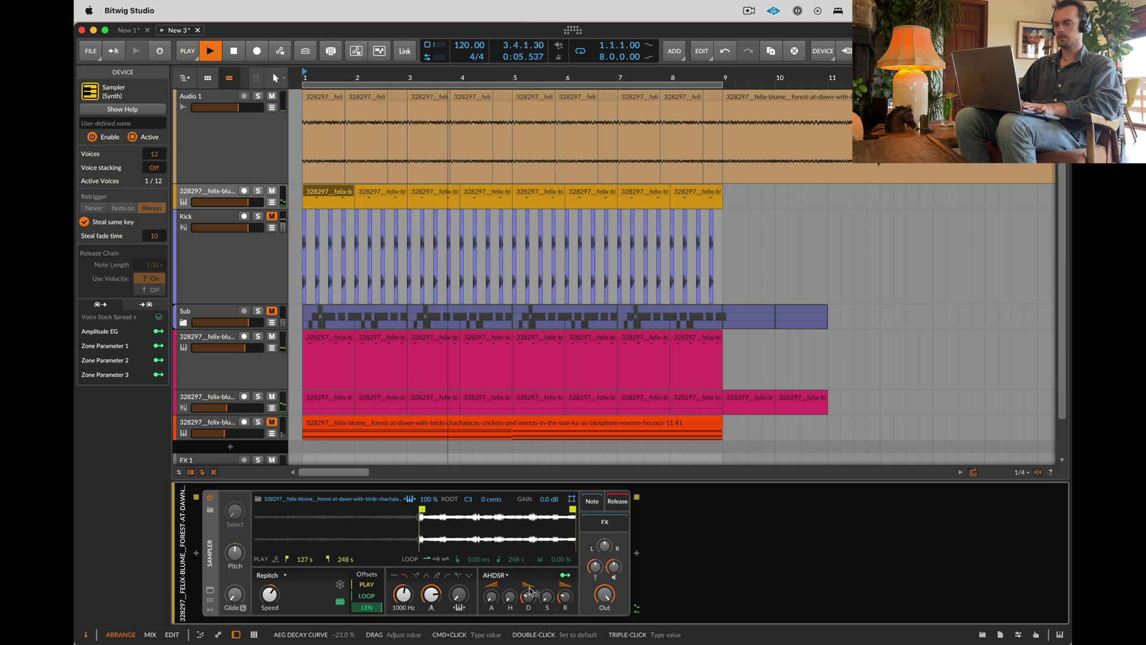
drag(560, 501, 559, 501)
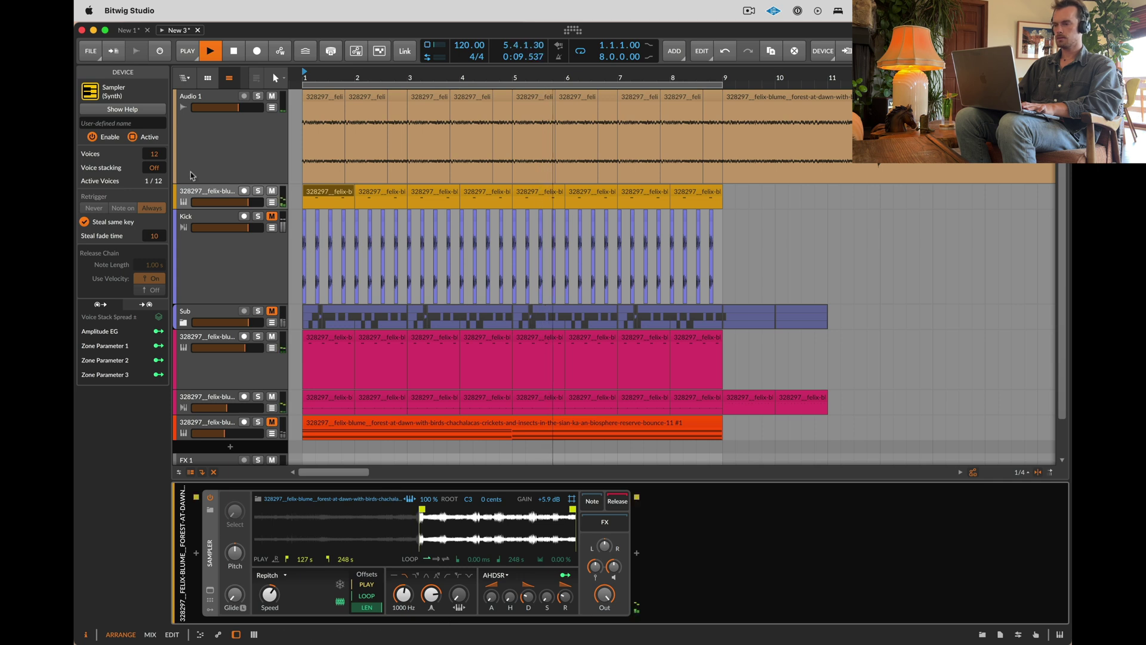
Step: Unmute the Sub and Kick tracks, and adjust the Music macro of the Sub's FX Layer
click(271, 311)
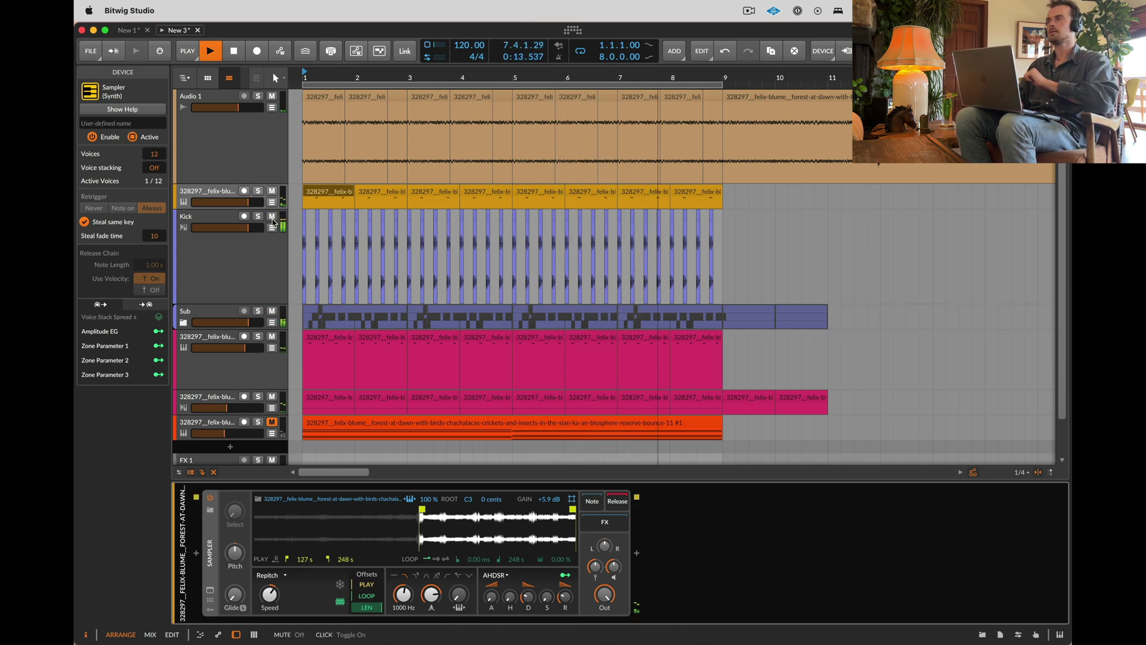
double_click(216, 312)
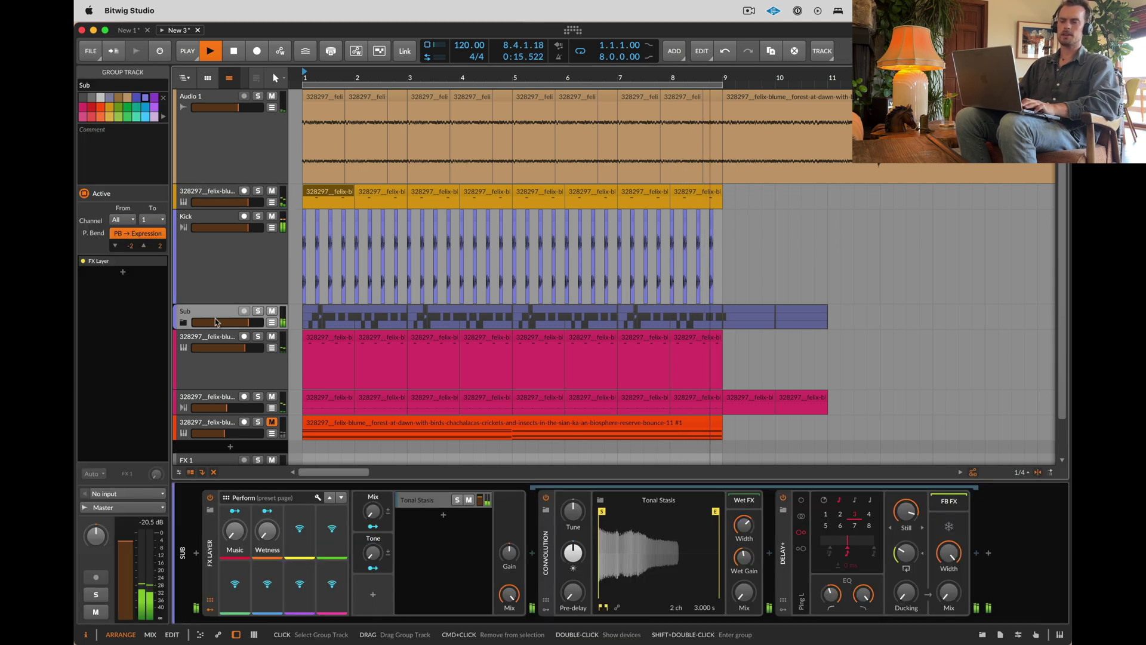
drag(234, 531, 235, 527)
click(272, 217)
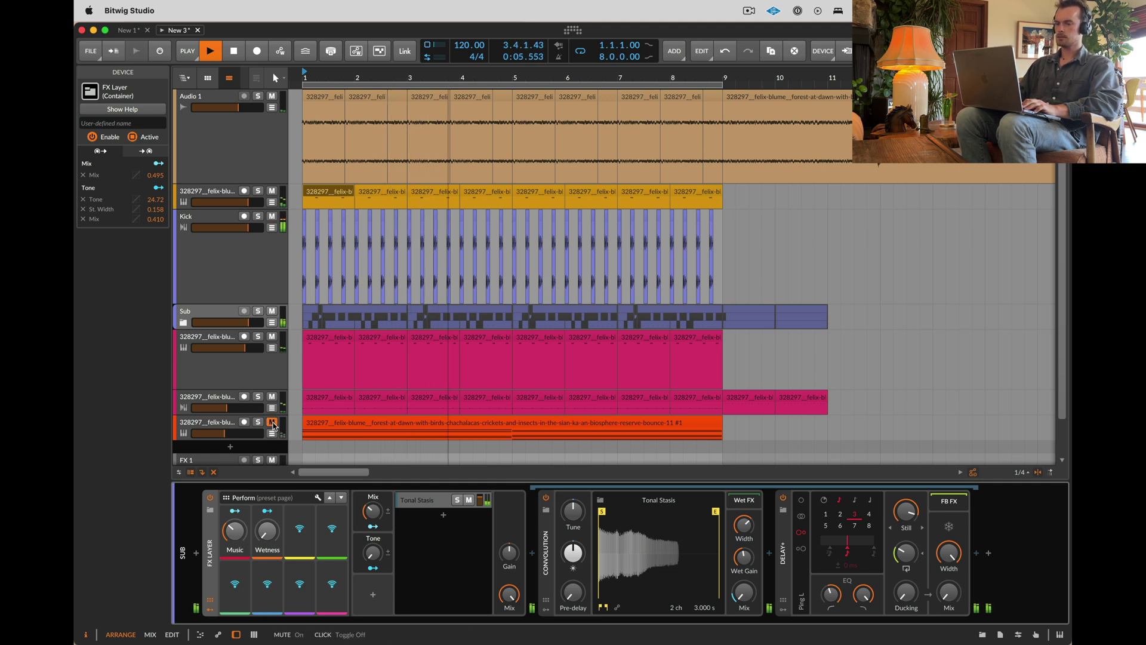
Step: Unmute the orange chord track and transpose all notes in its clip up four semitones
double_click(327, 427)
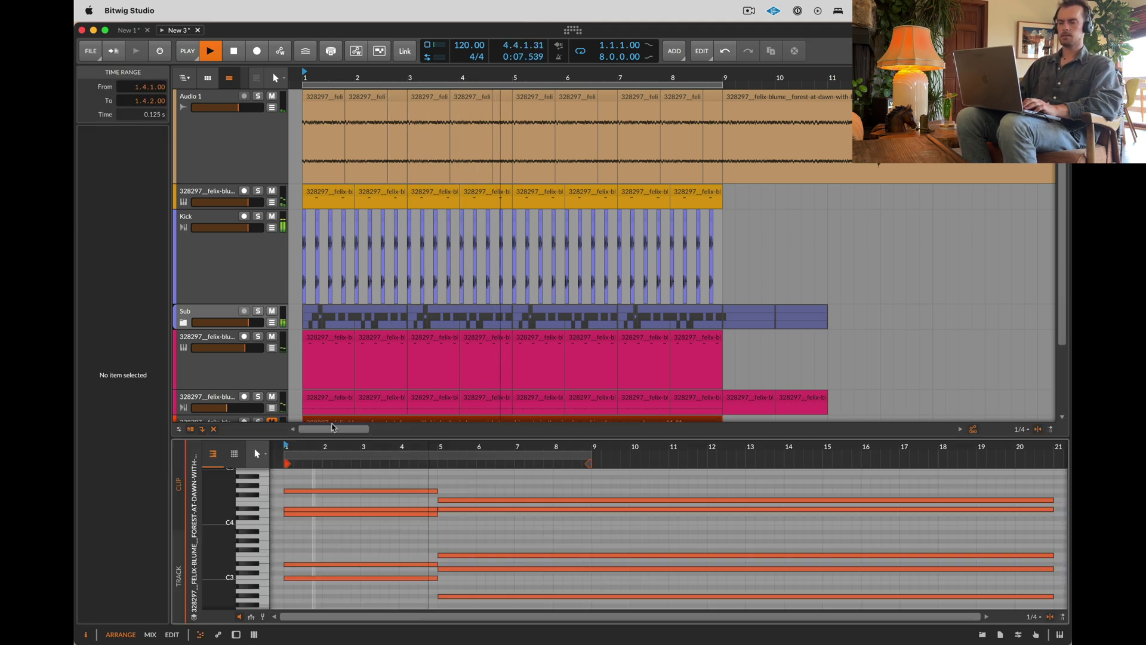
key(super+a)
key(Up)
key(Up)
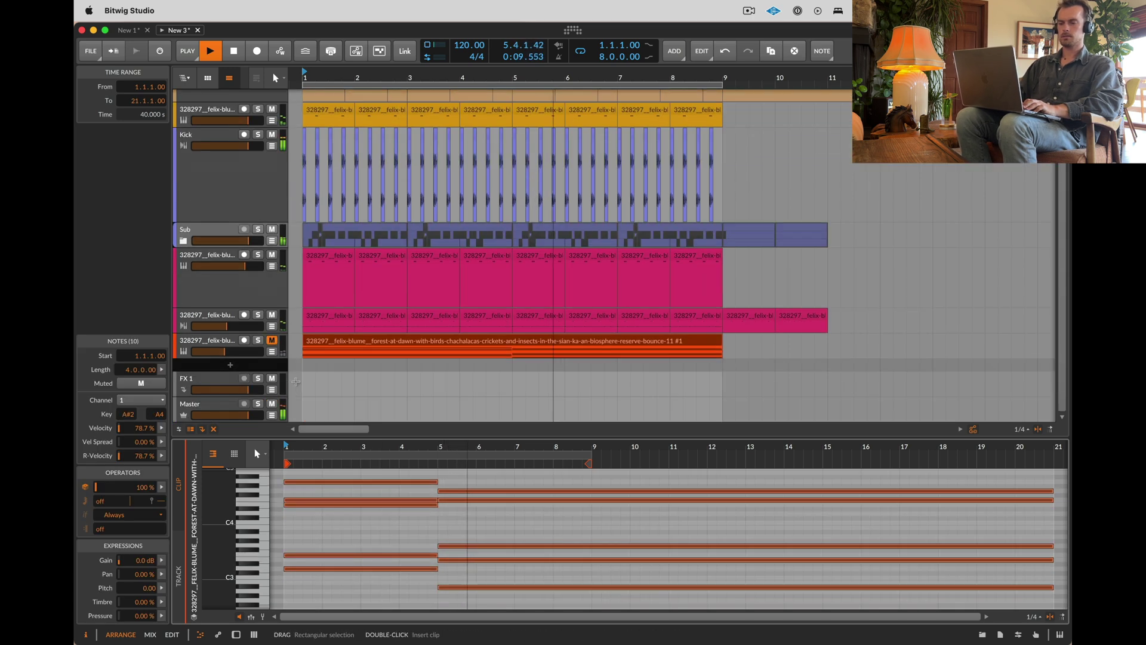
scroll(238, 335, down, 3)
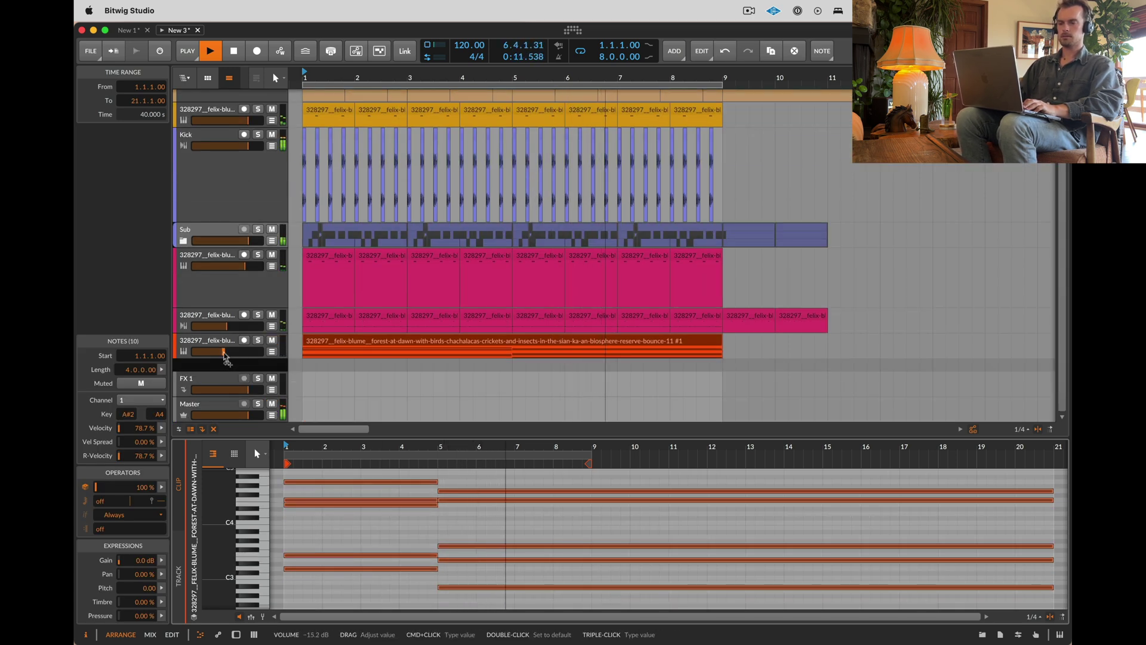
click(372, 345)
click(382, 541)
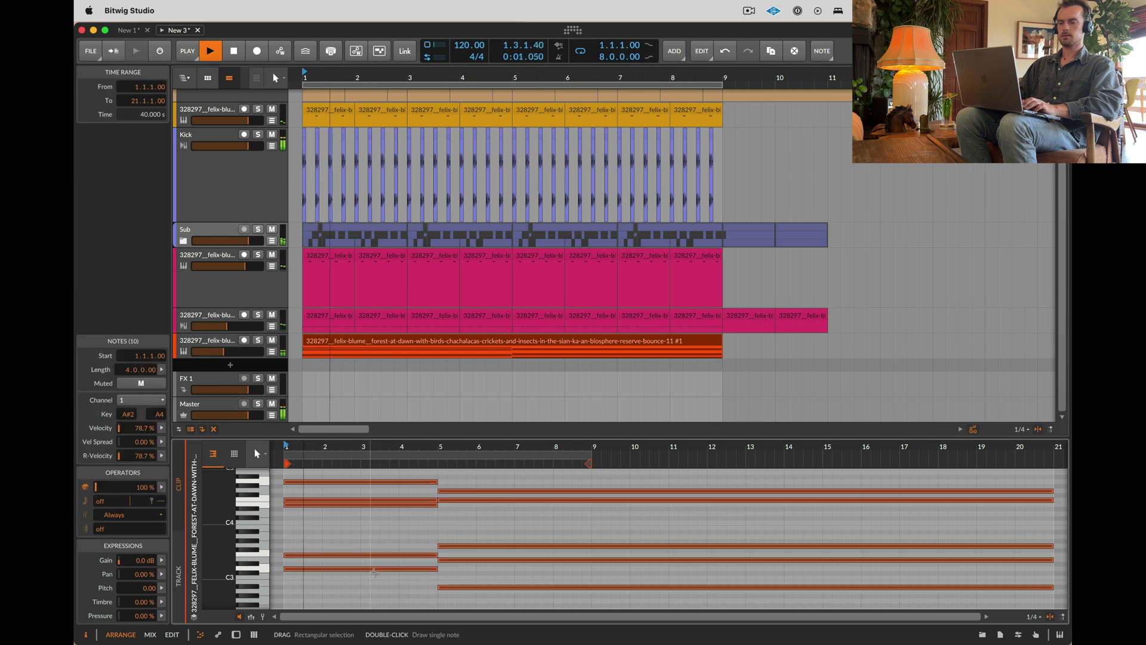
key(Up)
key(Up)
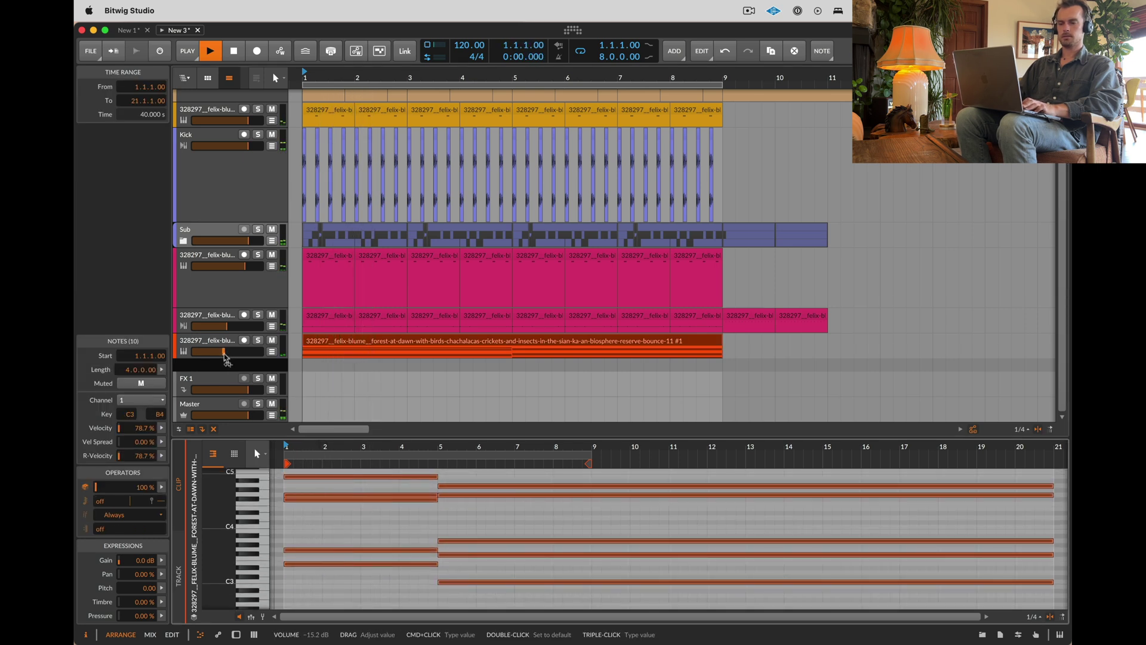
Step: Halve the chord clip to four bars, duplicate it across bars 5 to 8, and lower the track volume to about -24.2 dB
drag(223, 351, 211, 351)
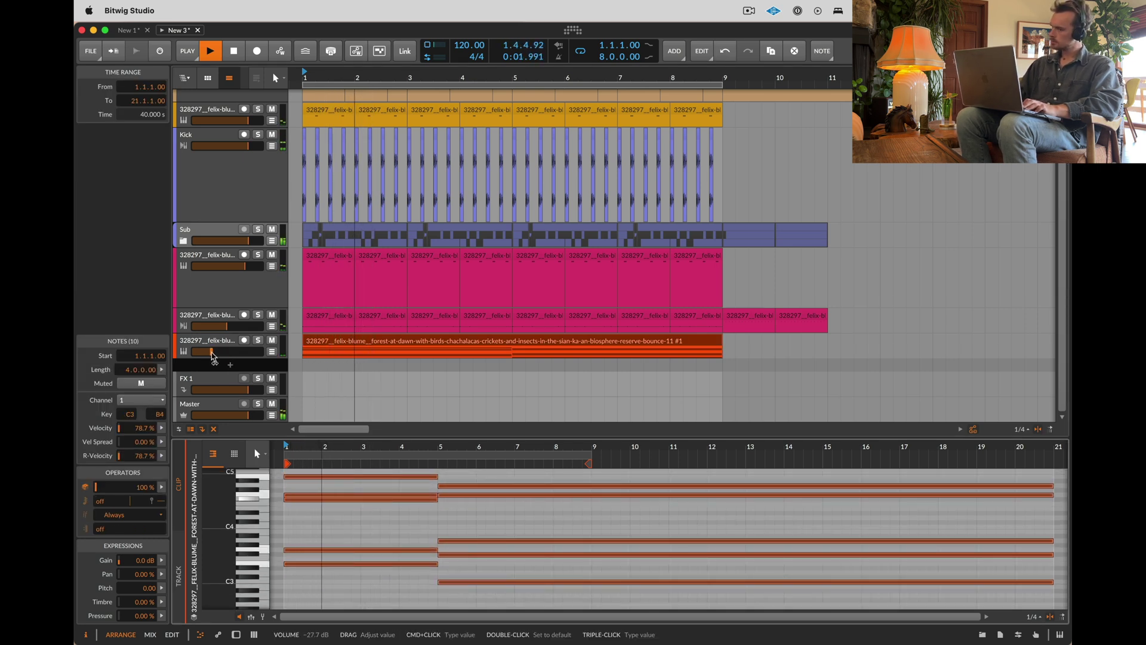
click(540, 342)
key(super+alt+minus)
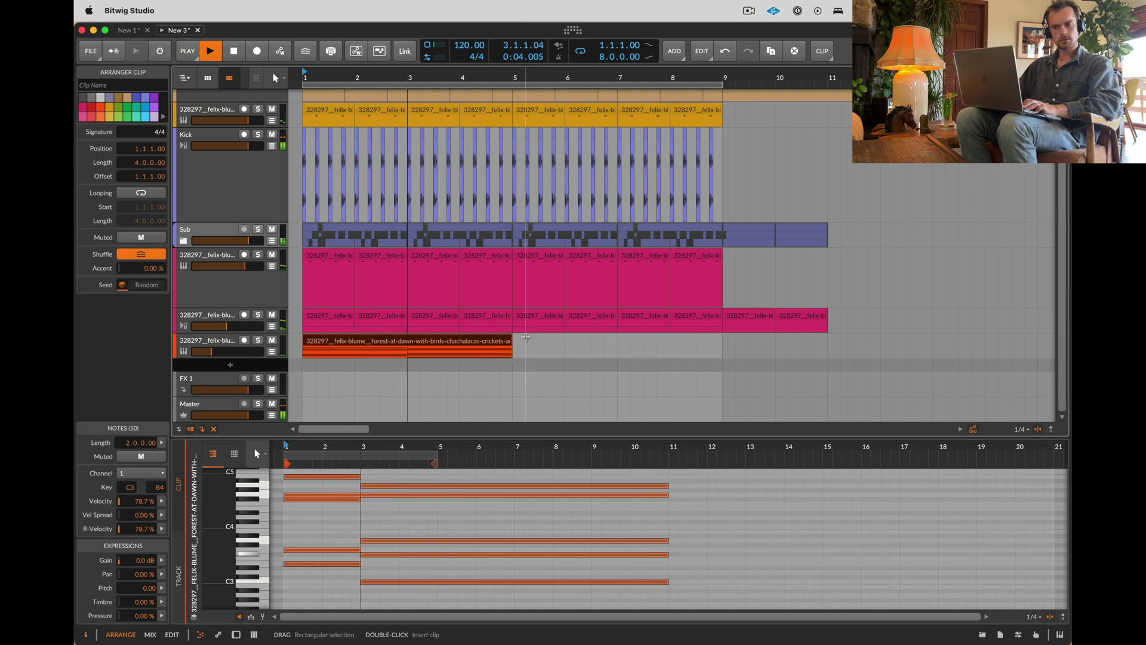
key(super+d)
key(super+d)
key(super+z)
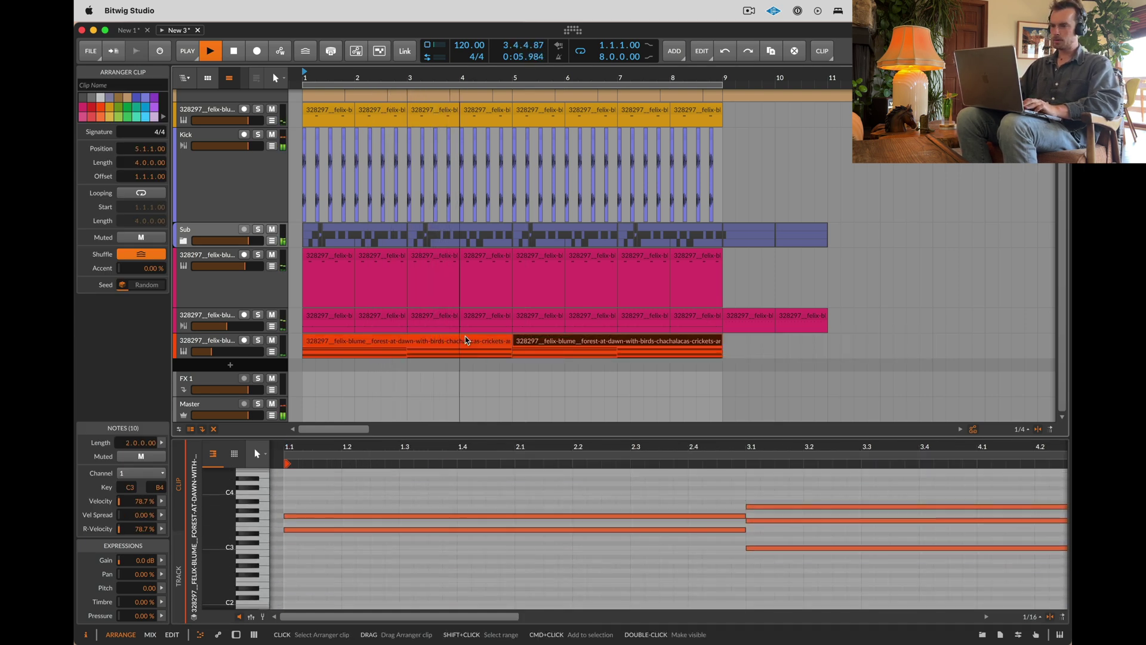
drag(212, 352, 215, 353)
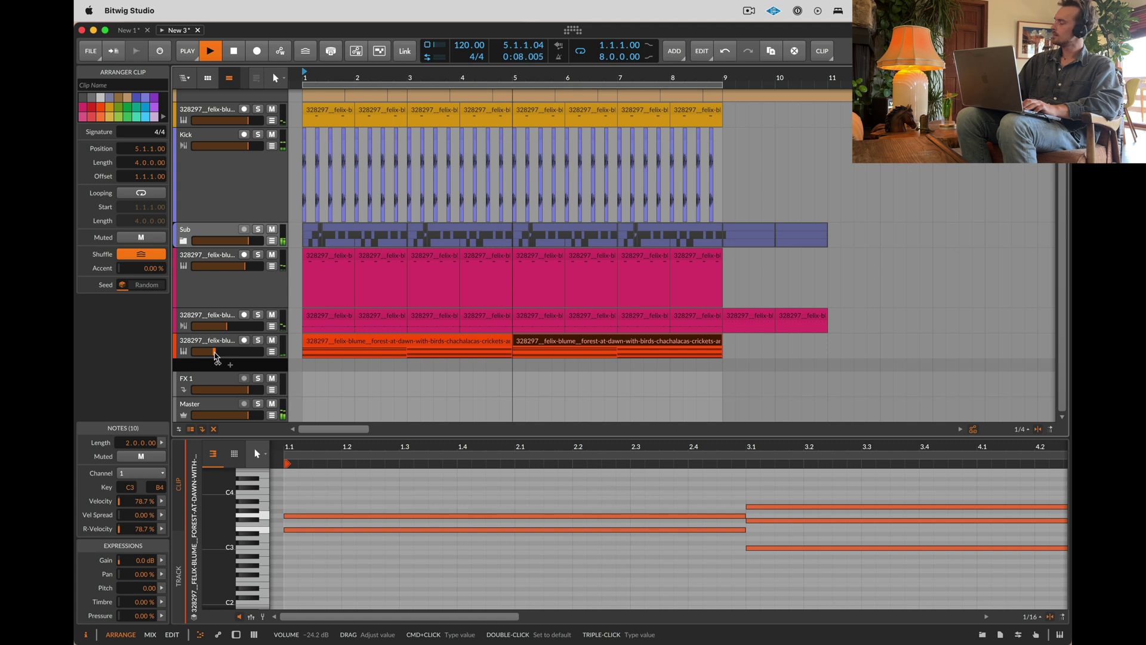
Step: Rename the instrument track below Sub as "Off Beat Hat"
key(d)
scroll(382, 319, up, 2)
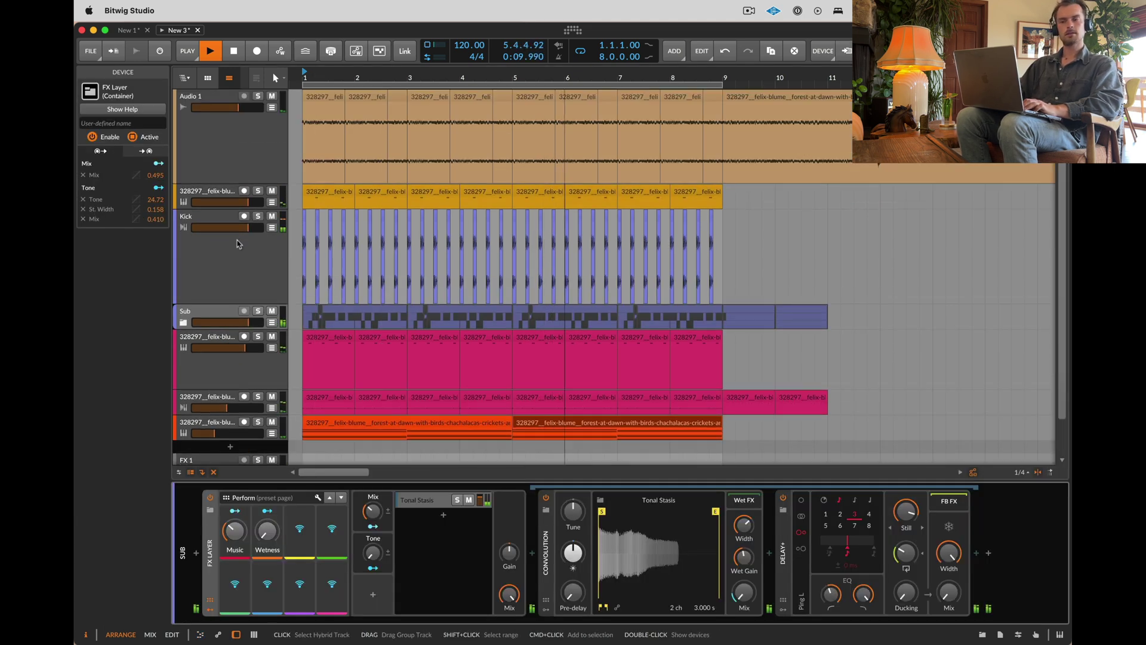
double_click(210, 215)
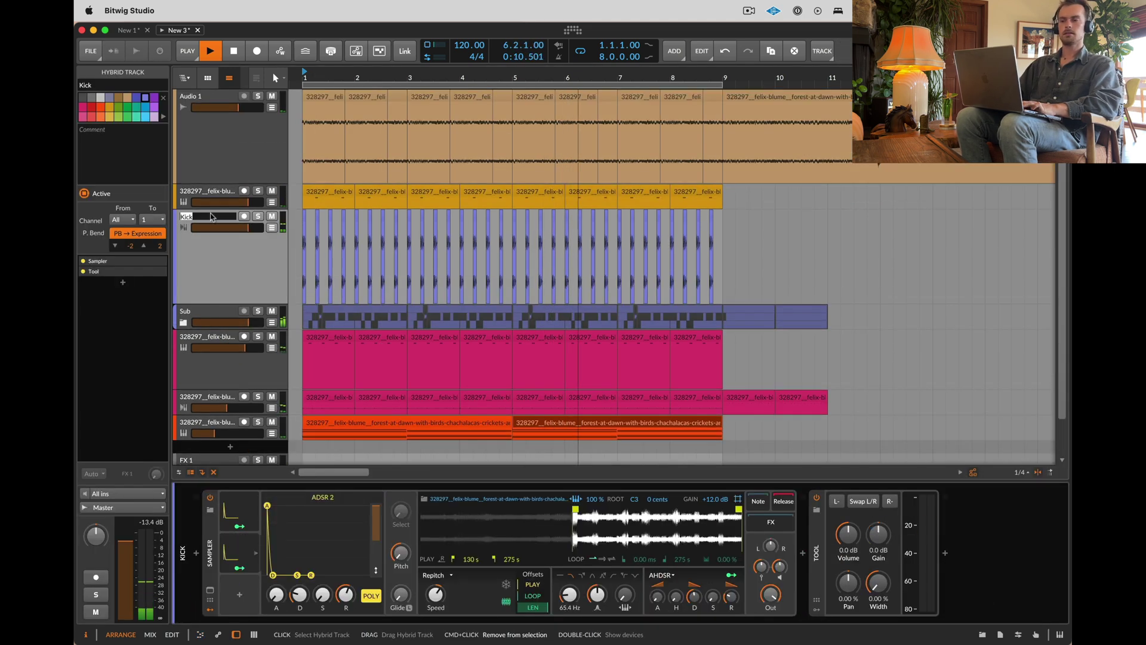
double_click(216, 336)
text(Off)
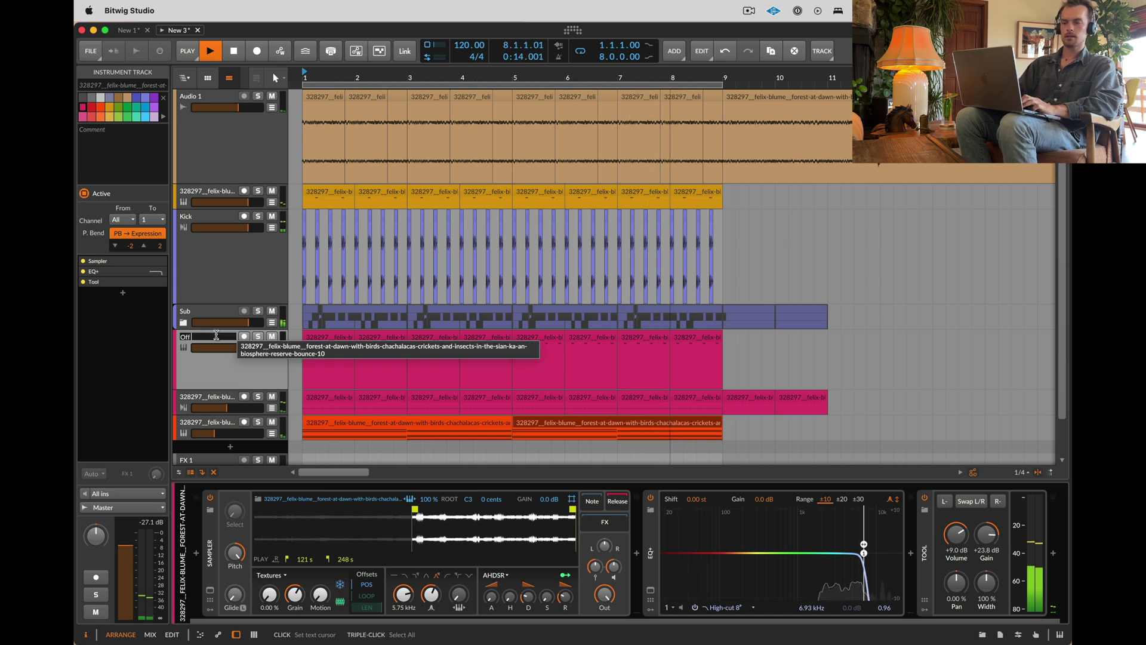
text( Beat Hat)
key(Return)
Step: Rename the track below Off Beat Hat as "16 Hat"
double_click(209, 396)
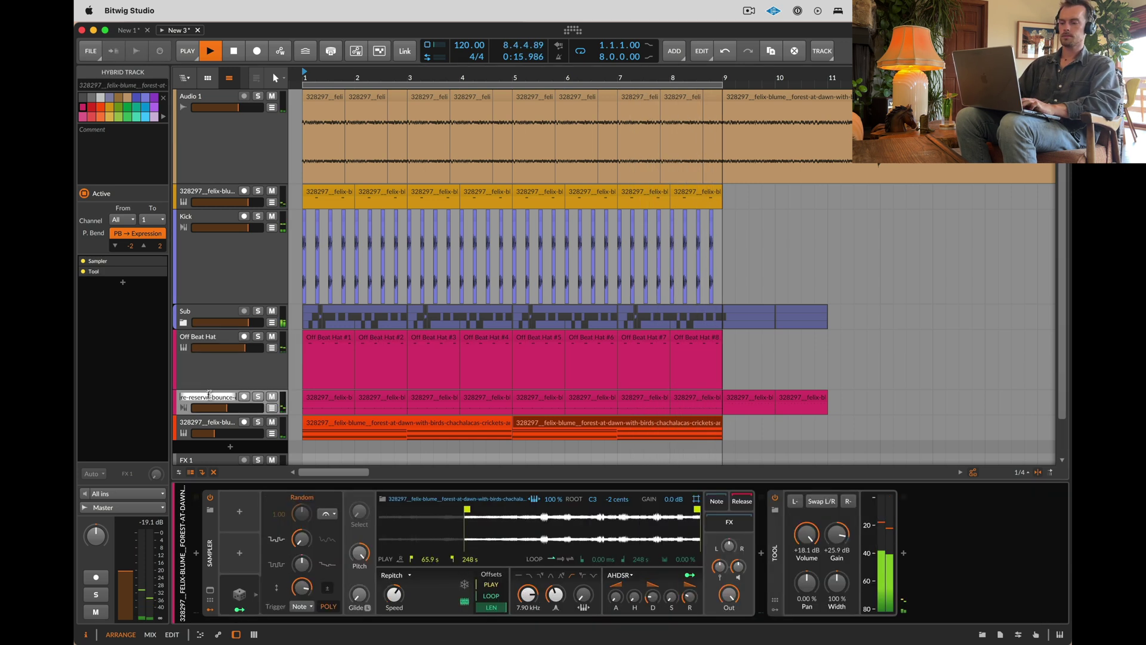
text(A)
key(BackSpace)
text(16 Hat)
key(Return)
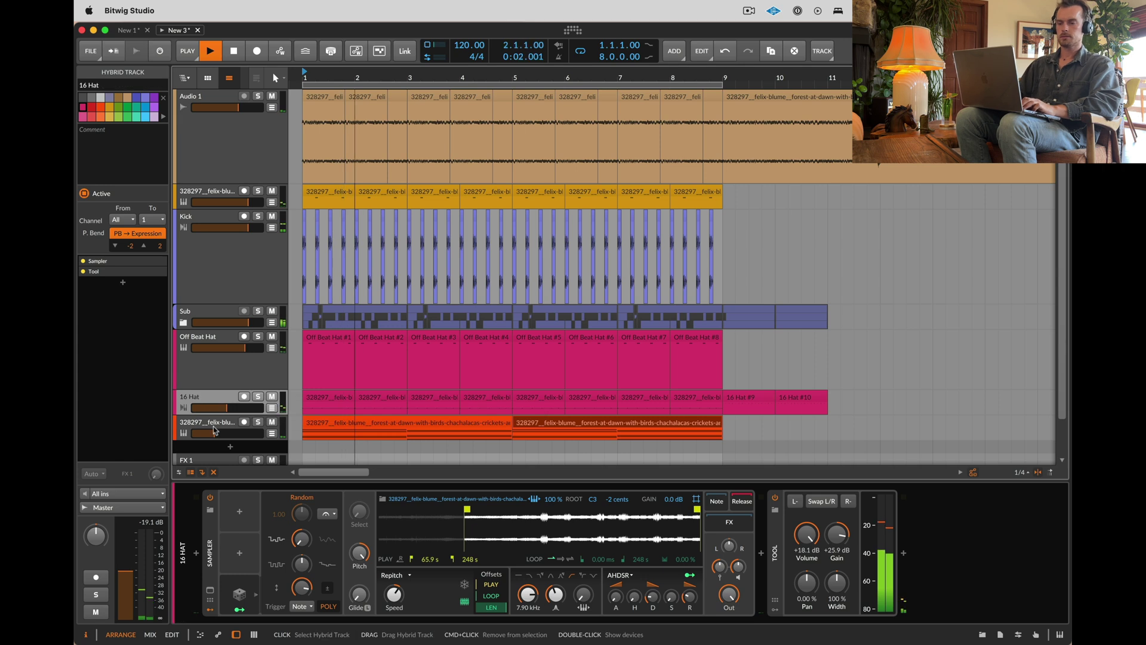
Step: Rename the orange chord track as "Chords"
click(214, 431)
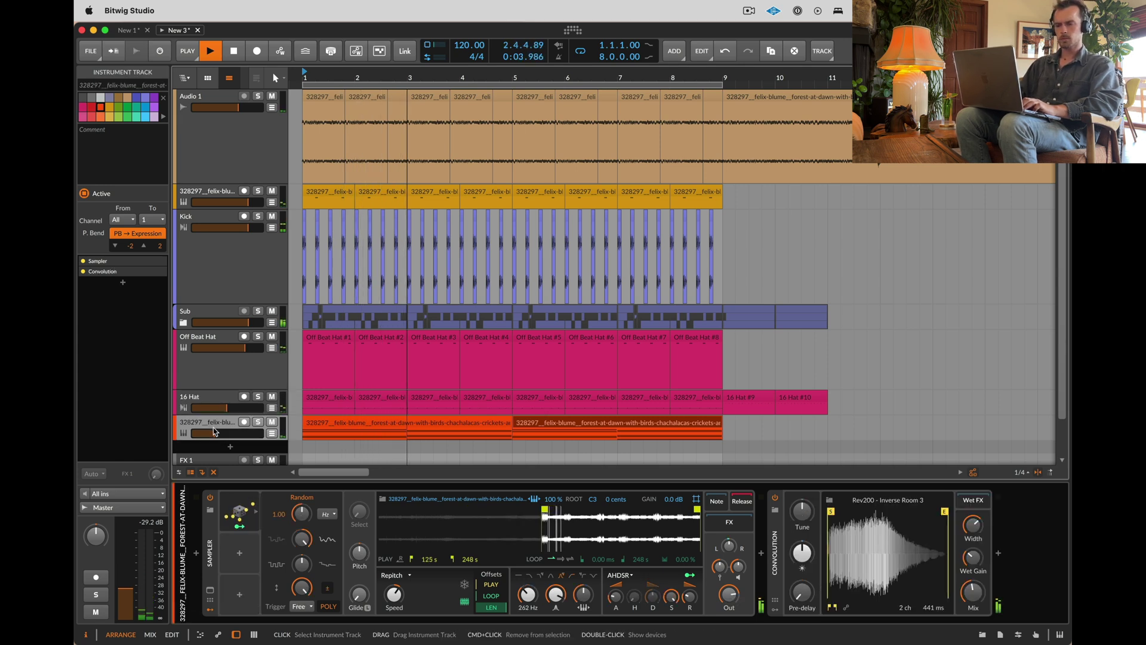
key(super+r)
text(Chords)
key(Return)
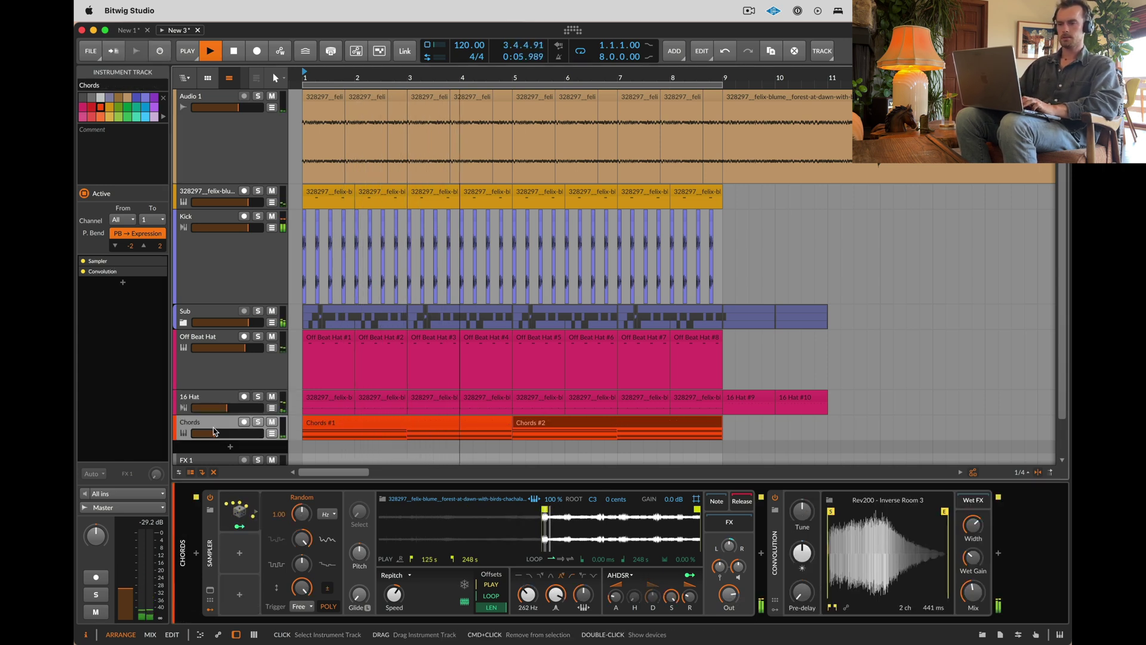
Step: Join the two Chords clips into one eight-bar clip, and select the B4 note at bar 5 with playback stopped
click(530, 423)
super+click(545, 422)
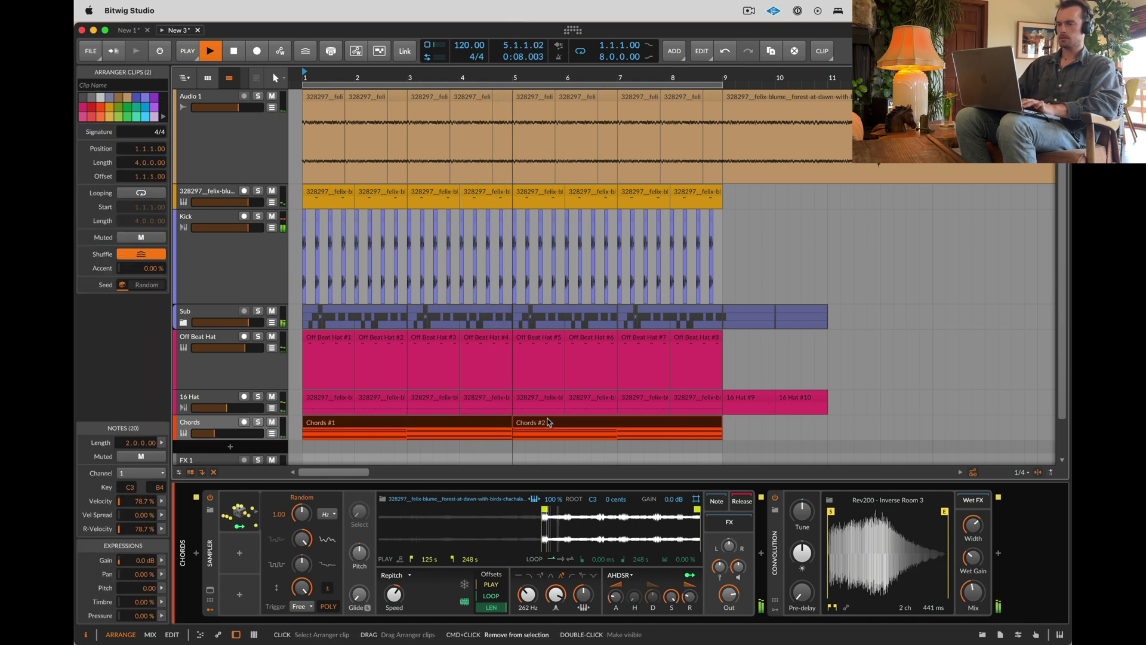
key(super+j)
double_click(547, 422)
key(space)
click(509, 497)
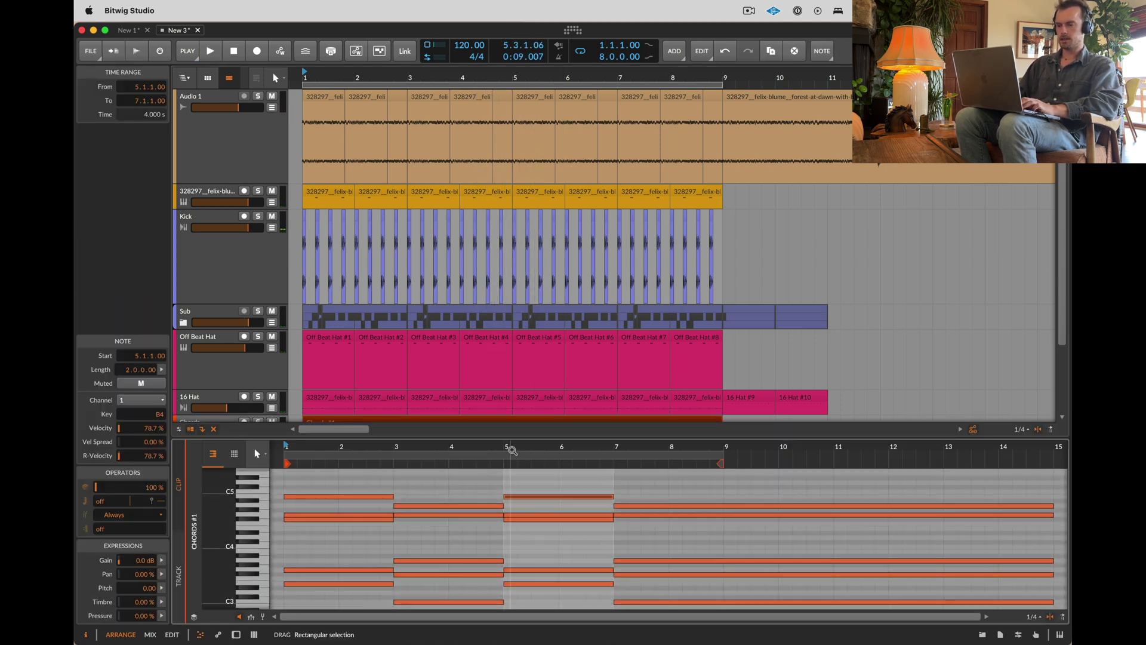
Step: Lower the selected bar 5 note one octave to B3 and raise the low bar 7 note to F#4 during playback
key(shift+Down)
key(space)
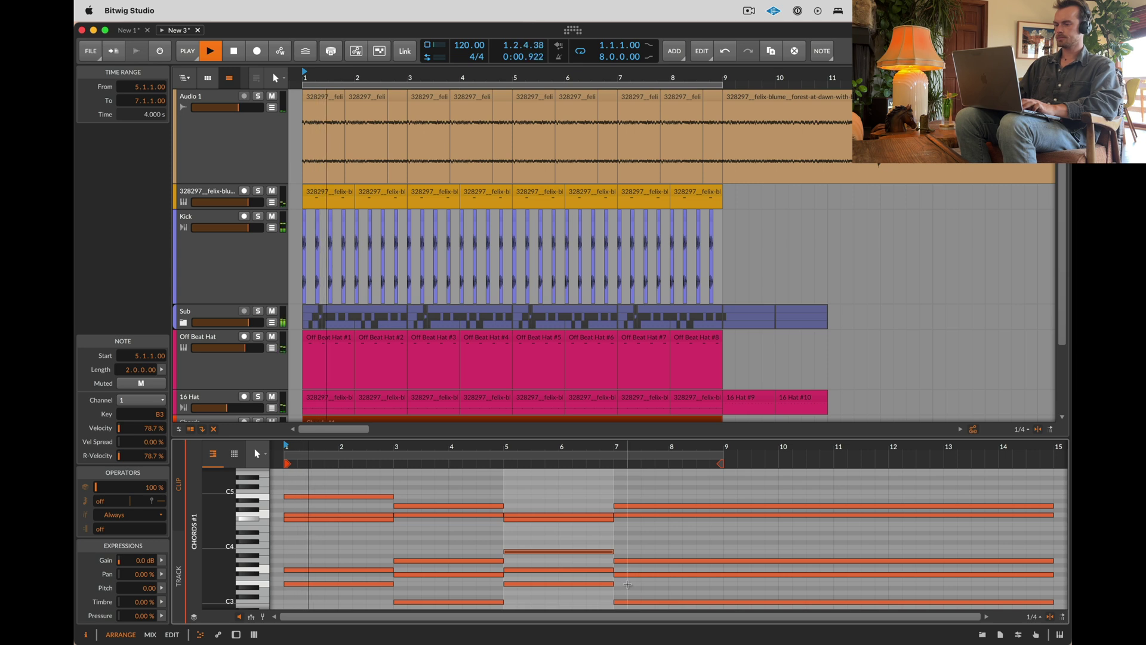
click(626, 574)
key(shift+Up)
key(shift+Down)
key(shift+Up)
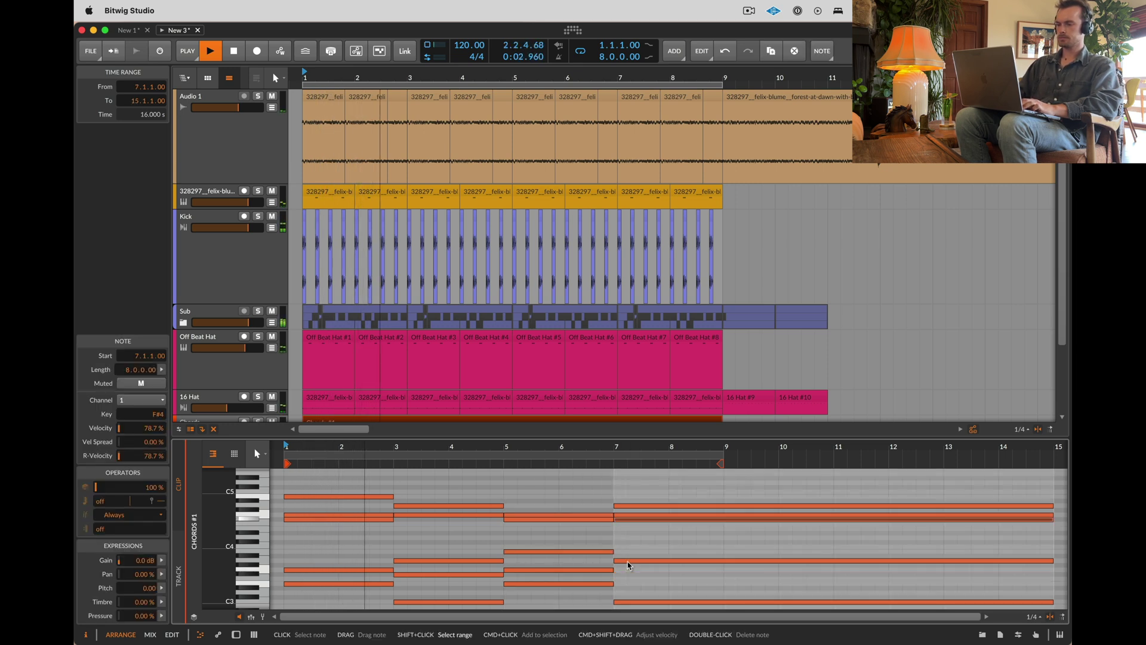
Step: Show the Chords track's devices and add a Delay+ device after Convolution
scroll(328, 394, down, 3)
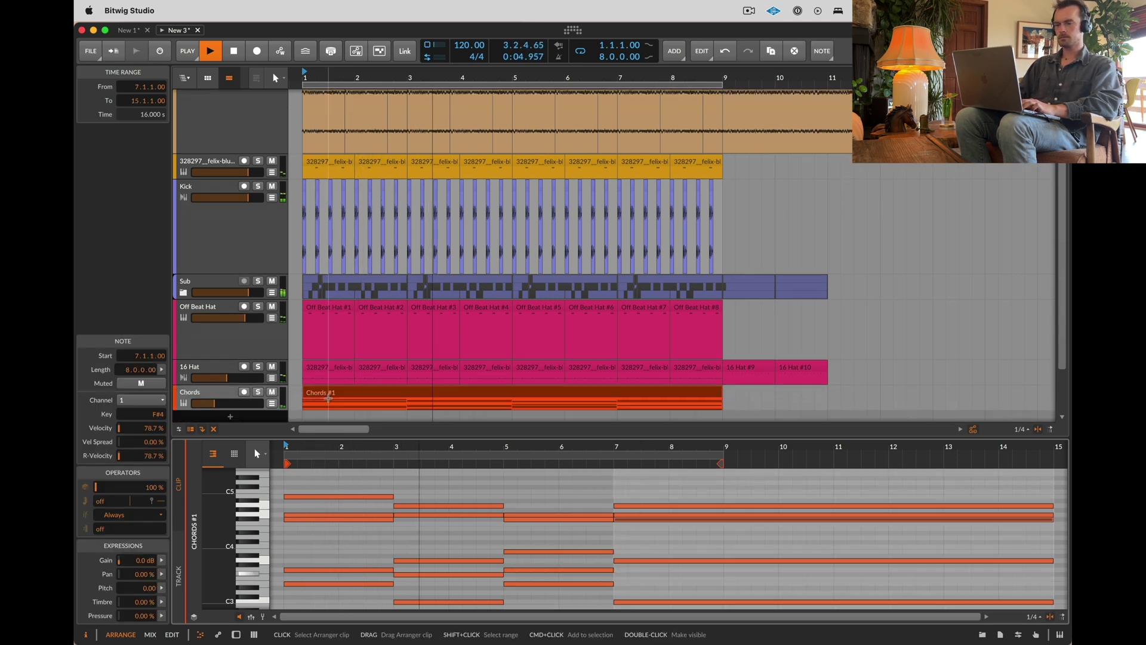
double_click(205, 342)
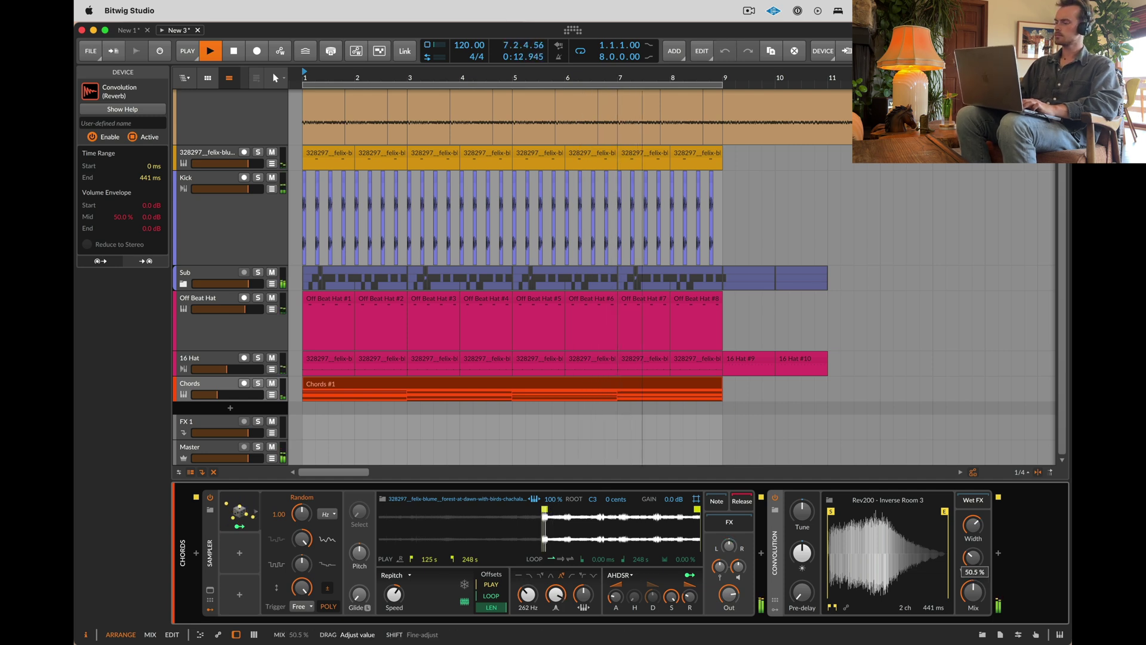
click(997, 554)
text(del)
key(Down)
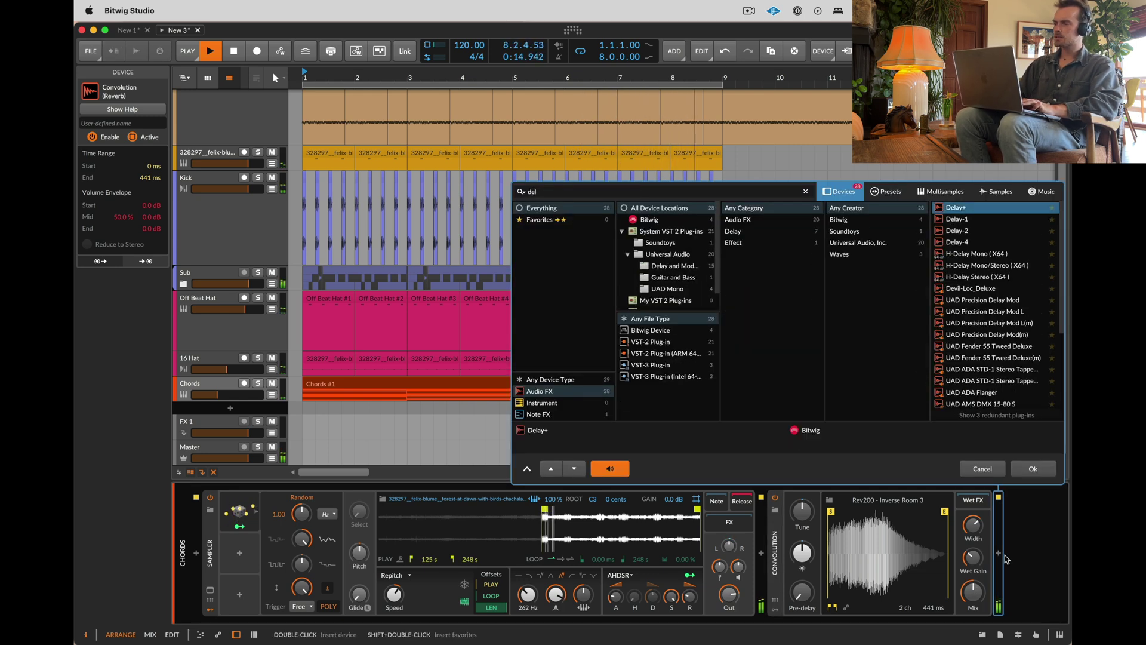
key(Return)
Step: Set the Chords Delay+ time to 8, adjust its mix, and choose Reverse blur with Ping L stereo mode
click(937, 526)
drag(1017, 592, 1016, 583)
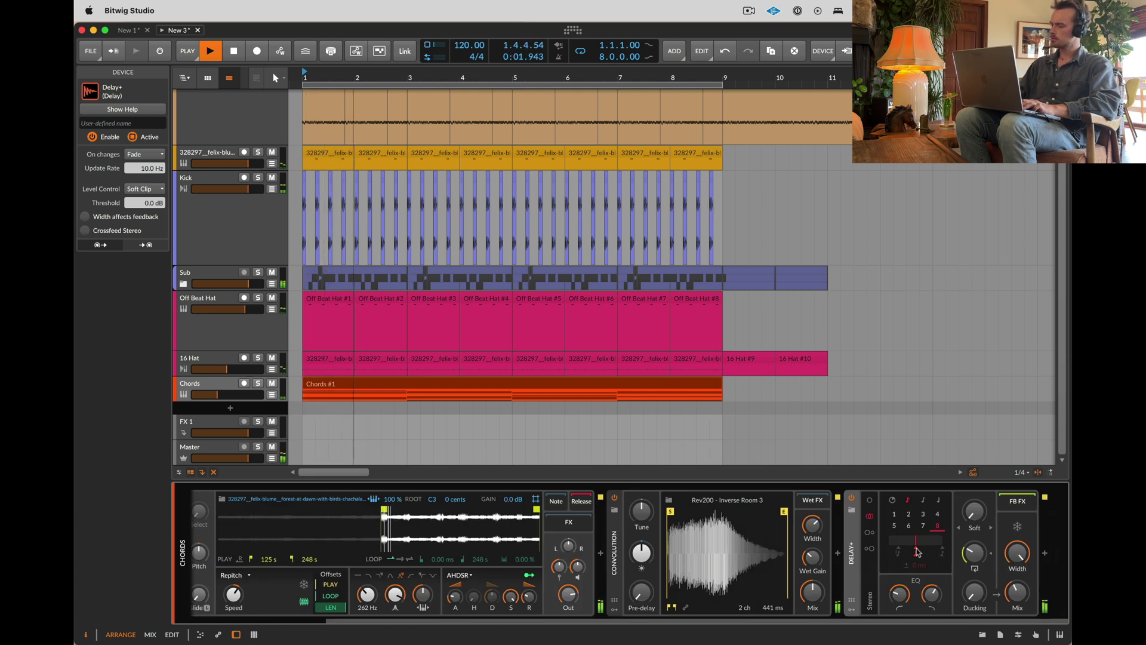
click(974, 528)
click(970, 601)
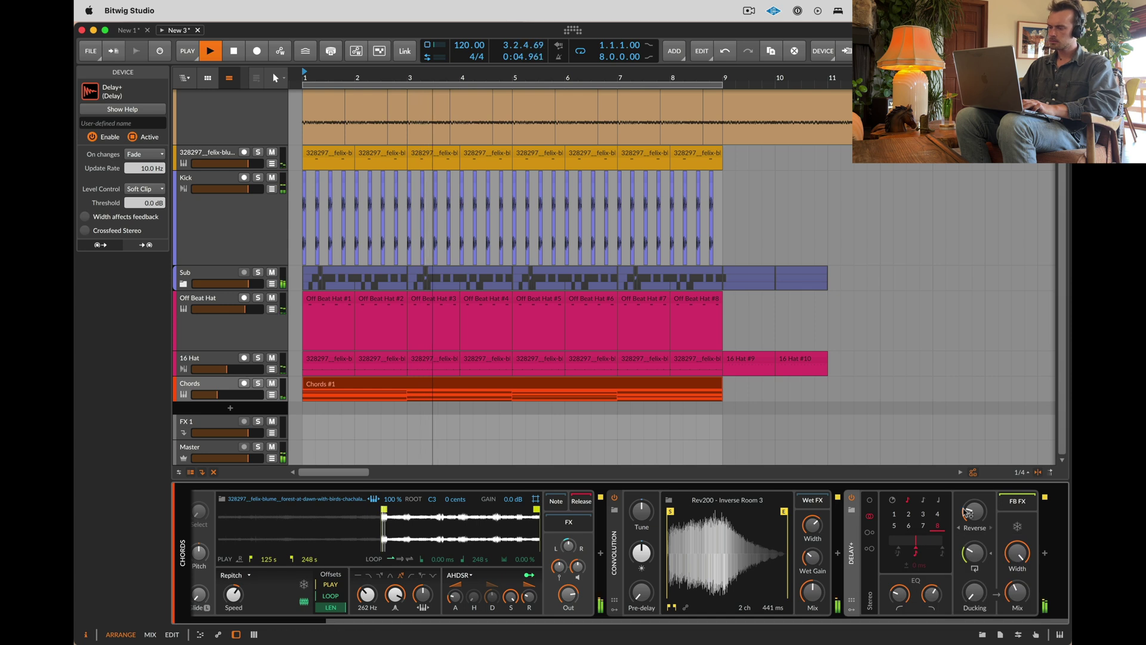
click(886, 532)
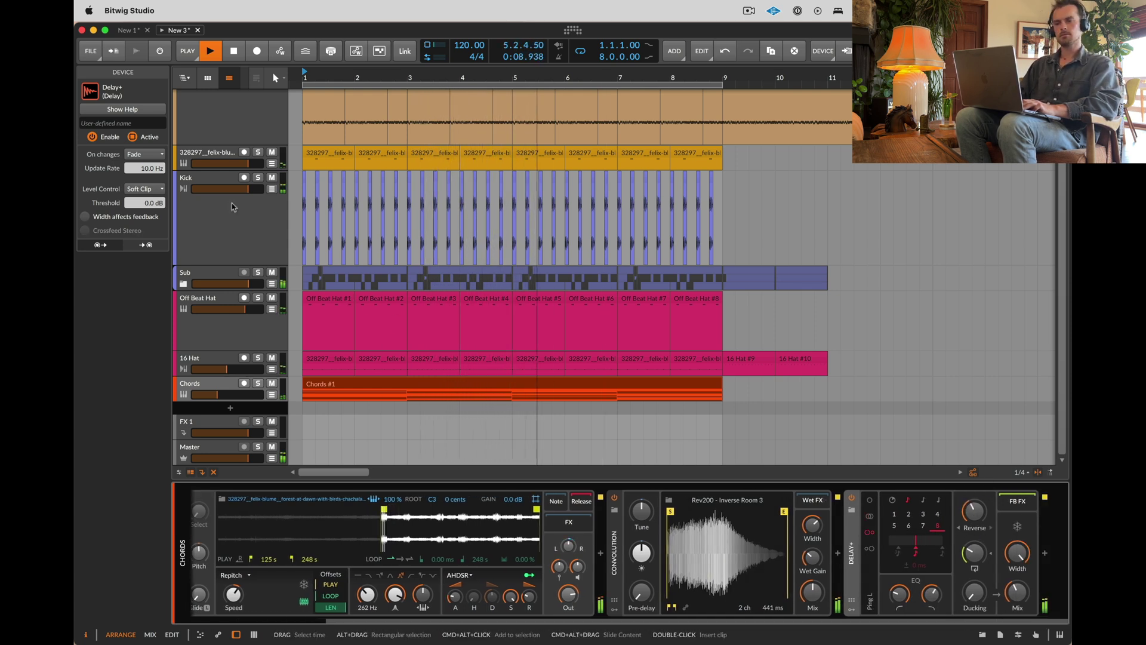
Step: Stop playback, expand the Sub group, and show its master track content instead of the group content
click(200, 272)
key(space)
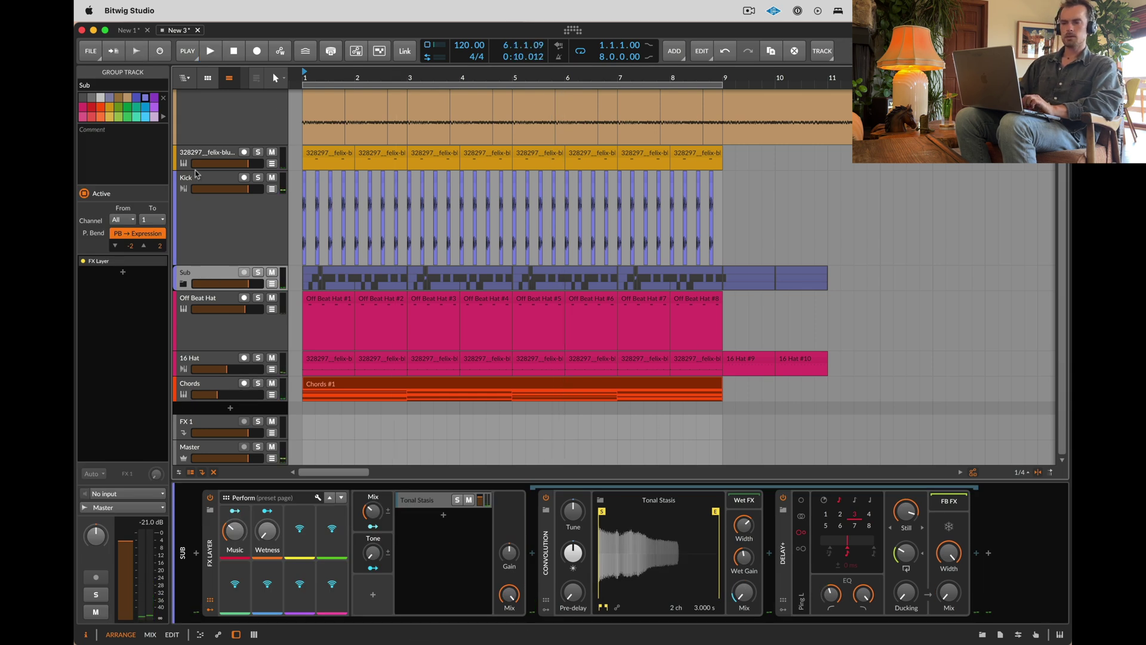
scroll(623, 349, up, 2)
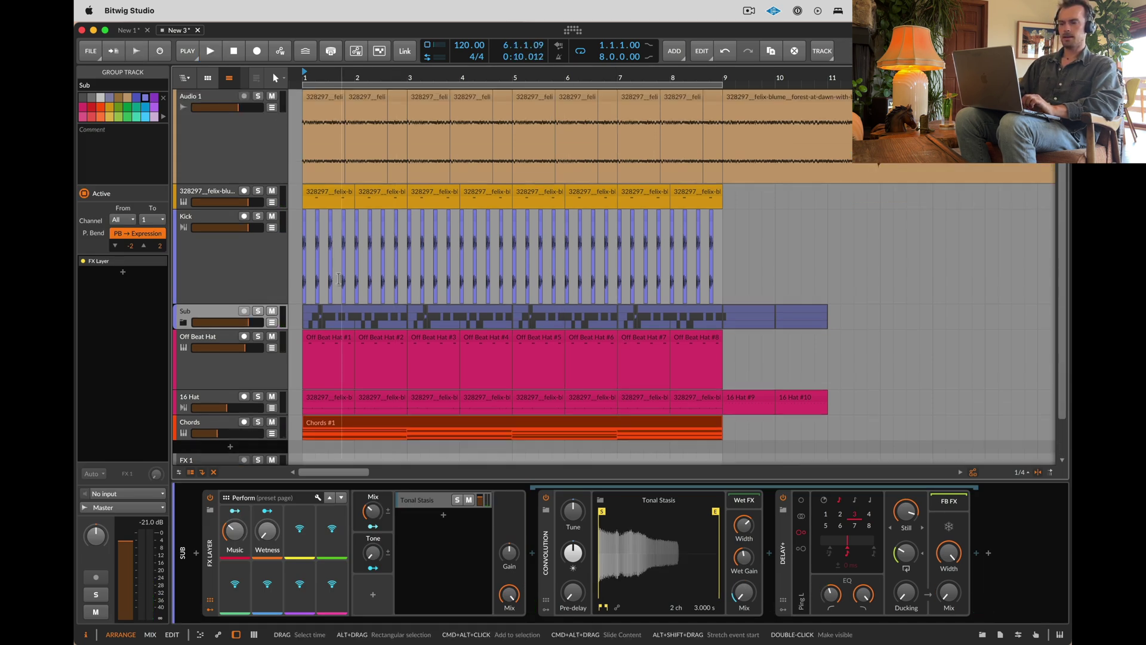
click(184, 323)
scroll(312, 341, up, 5)
scroll(312, 341, down, 5)
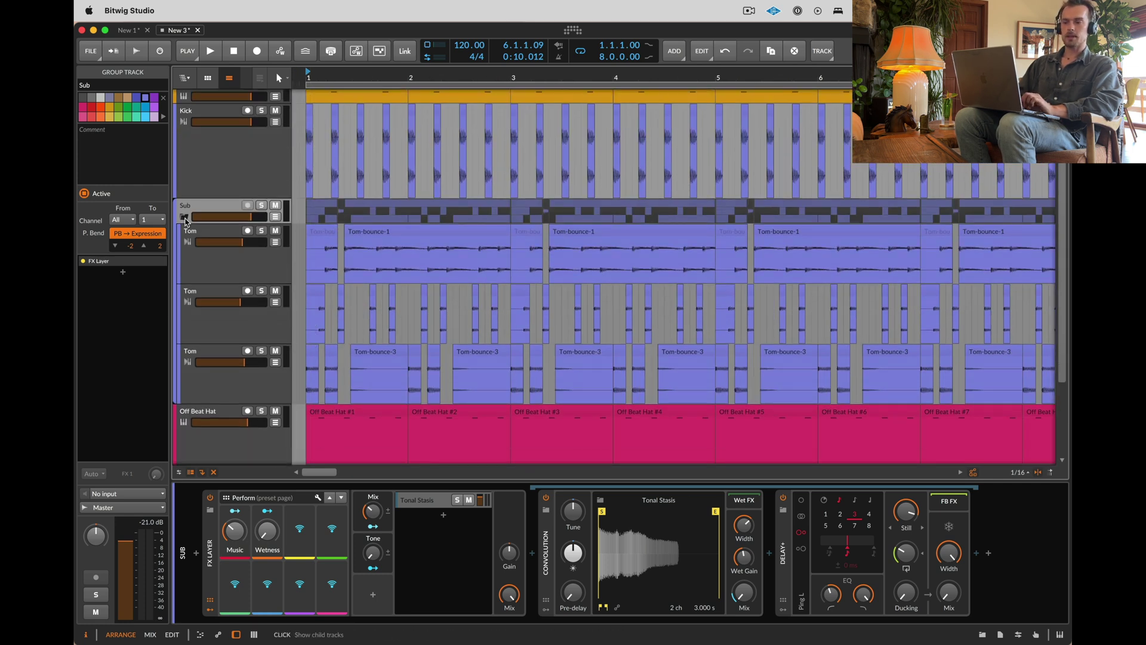
click(184, 218)
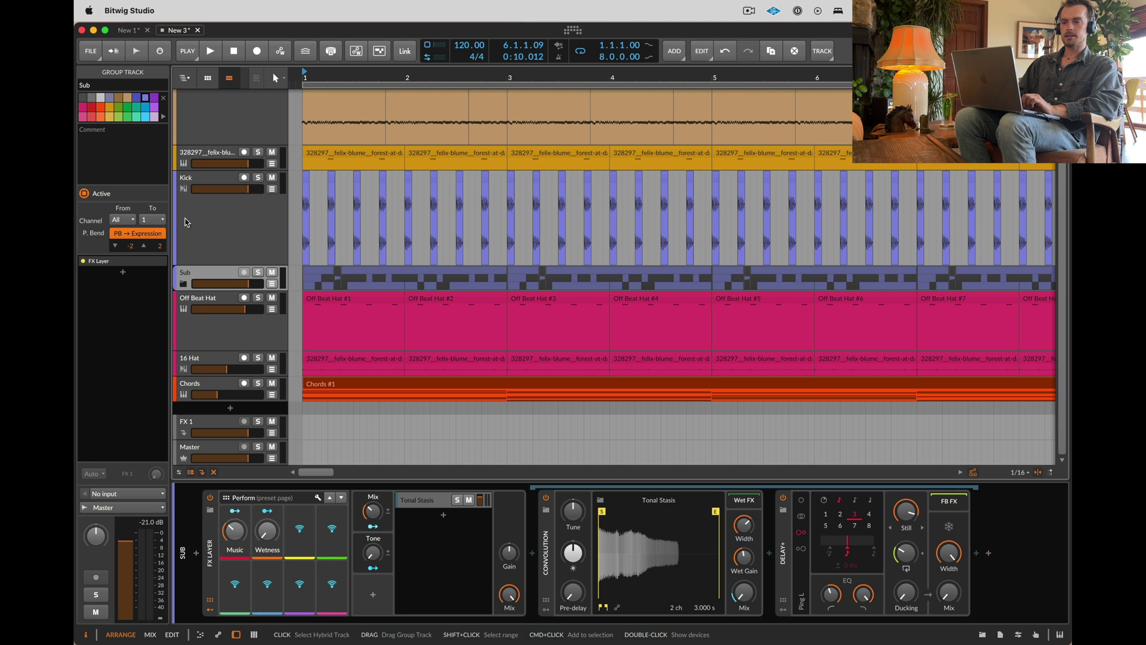
click(183, 288)
right_click(204, 278)
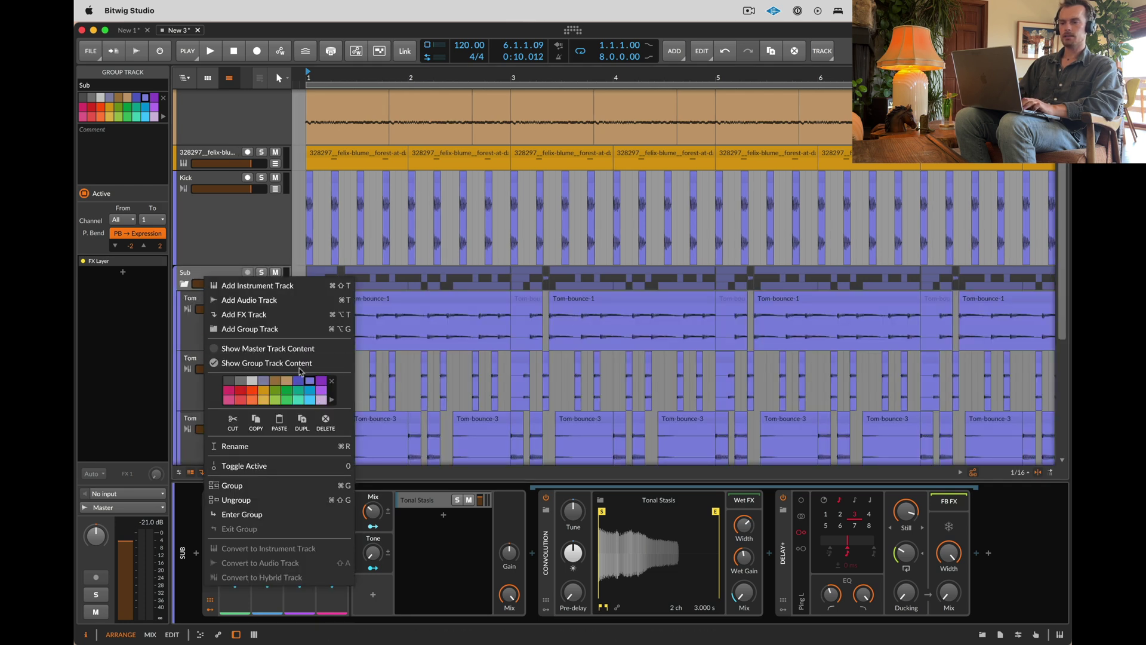
click(293, 350)
Step: Create a two-bar clip at bar 1 of the Sub master lane, bounce it to audio, and deactivate the three Tom tracks
double_click(322, 277)
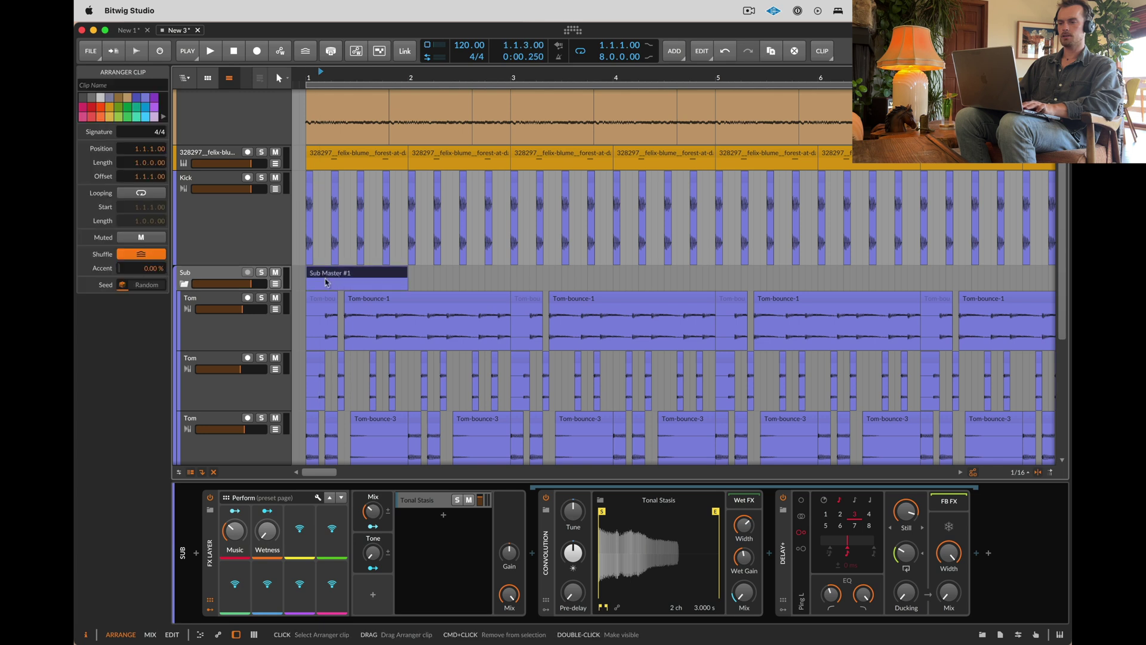
key(super+n)
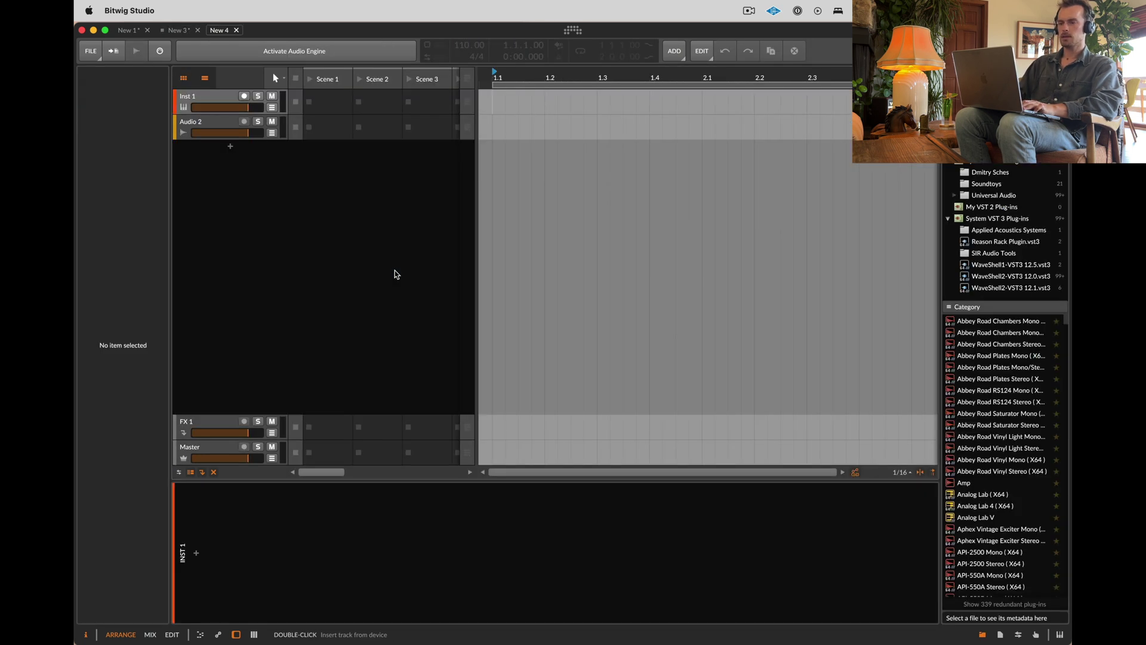
click(178, 33)
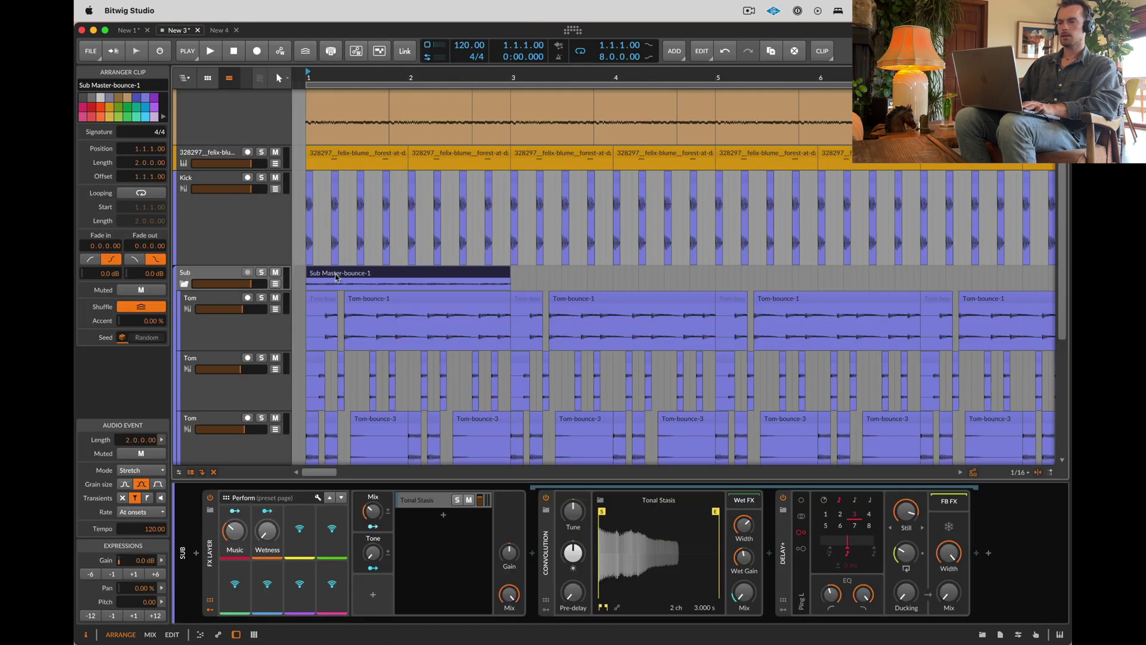
click(213, 297)
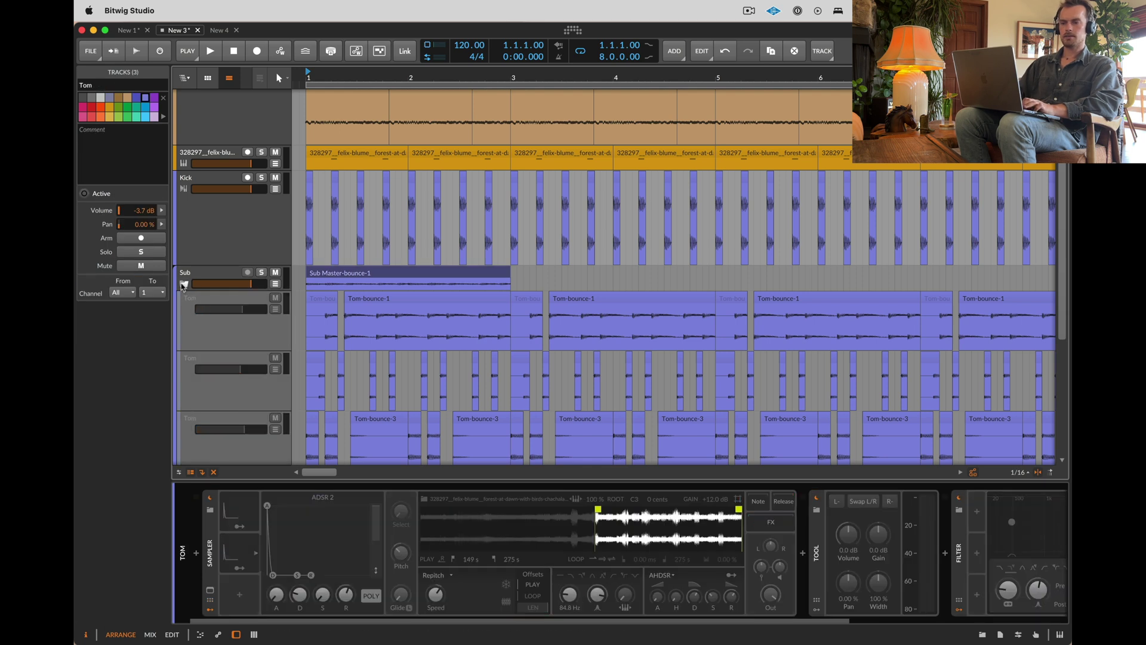
click(184, 283)
Step: Duplicate the bounced Sub clip three times so it fills the lane up to bar 9
click(463, 274)
key(super+d)
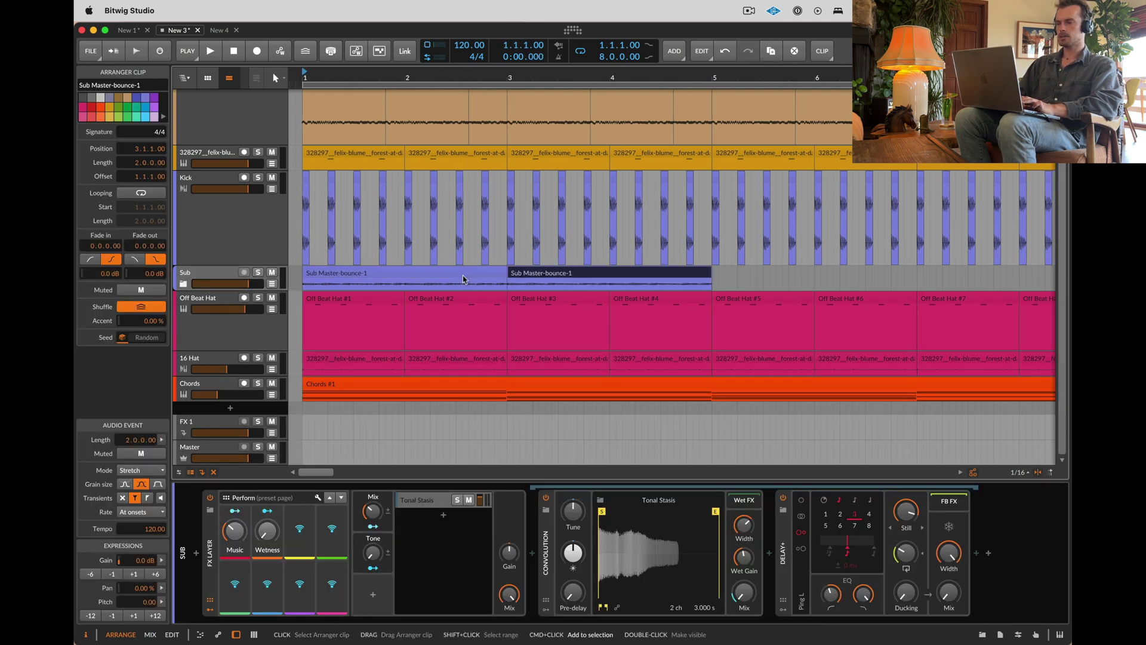
key(super+d)
key(super+d)
Step: Add an audio track below Sub and move the first bounced Sub clip down onto it at bar 1
scroll(342, 281, up, 5)
scroll(248, 288, up, 8)
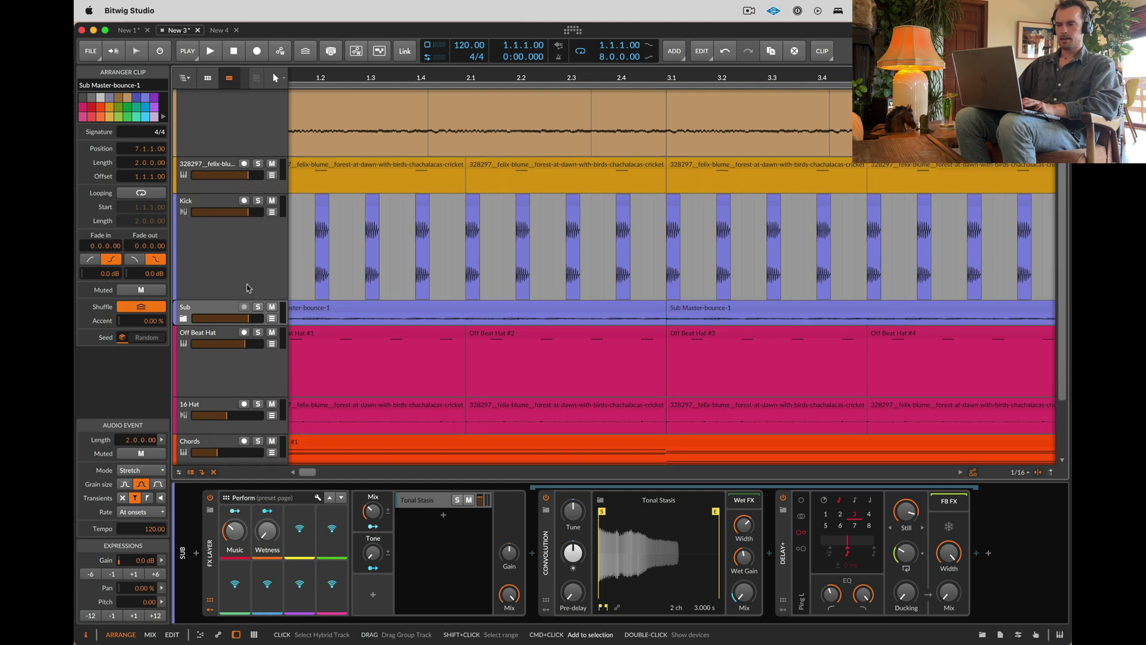
scroll(214, 159, down, 10)
scroll(210, 216, up, 4)
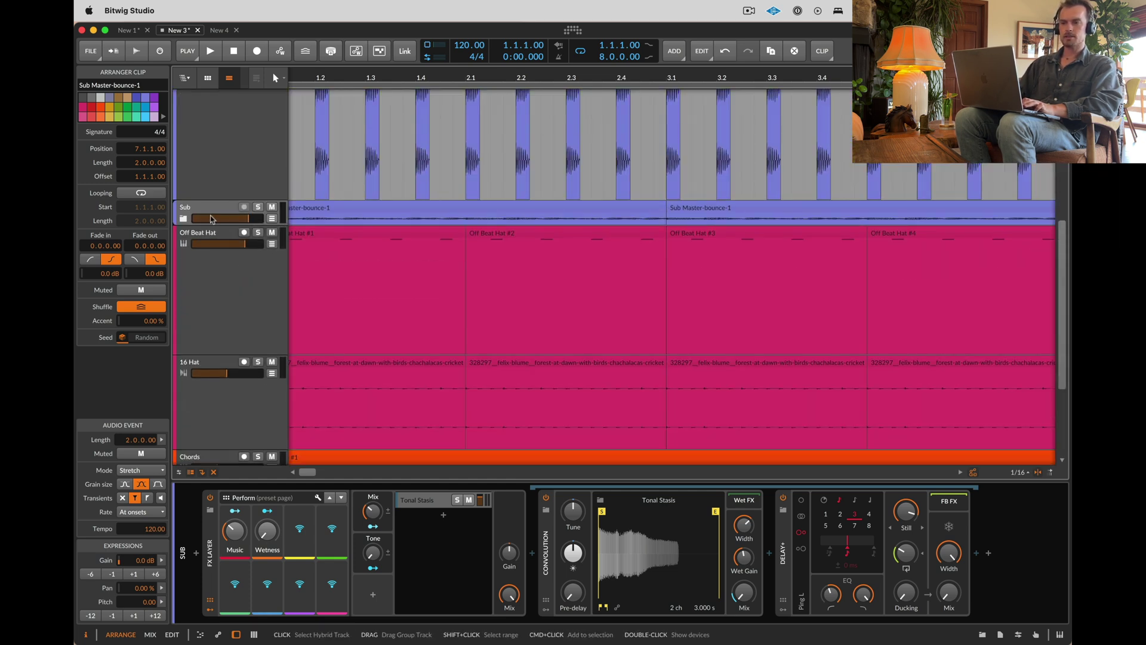
click(218, 224)
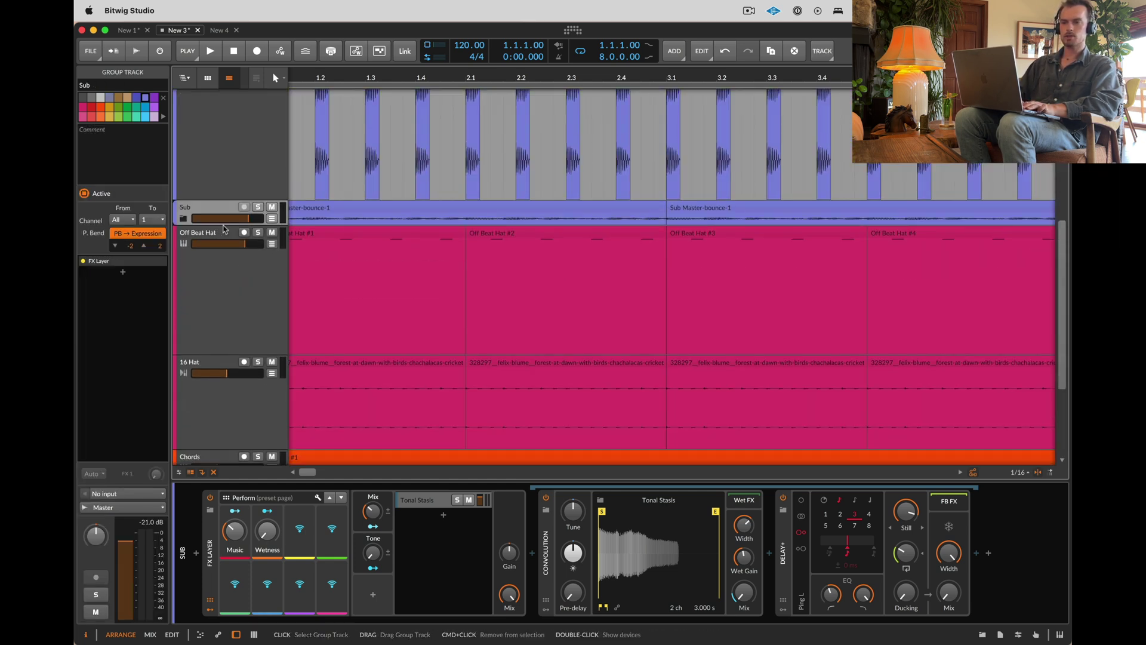
key(super+t)
drag(317, 211, 317, 234)
scroll(317, 233, down, 5)
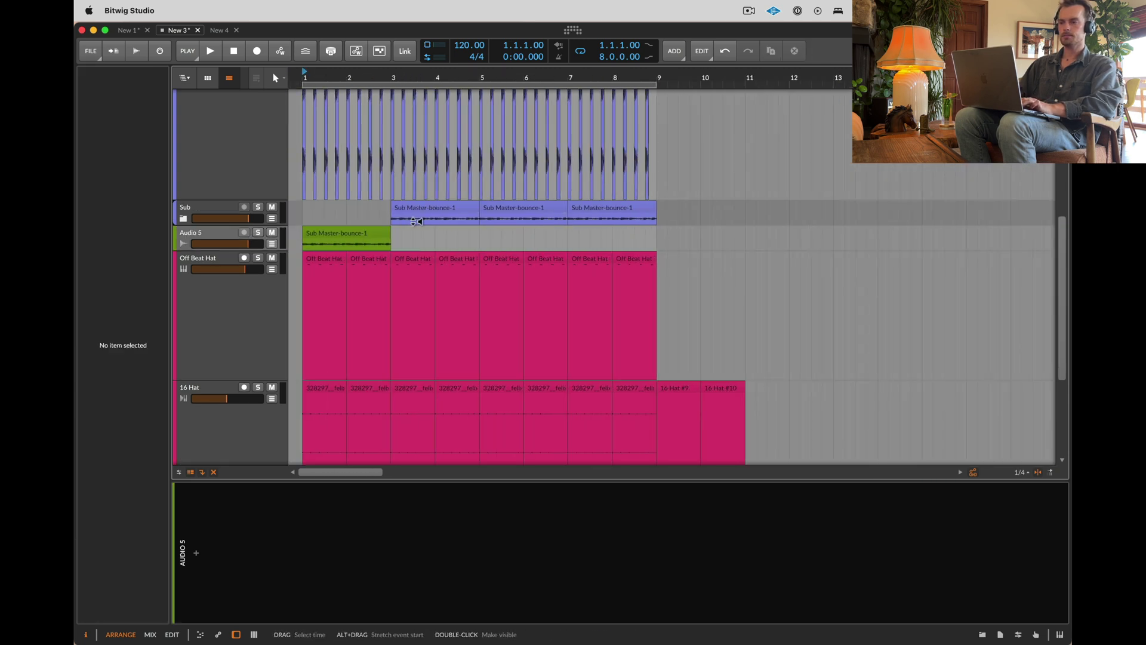
Step: Duplicate the bounced clip four times on the new audio track, extending it to bar 11
key(super+d)
key(super+d)
key(super+d)
key(super+d)
Step: Delete the three remaining bounced clips at bars 3, 5 and 7 from the Sub group track
click(449, 207)
key(Delete)
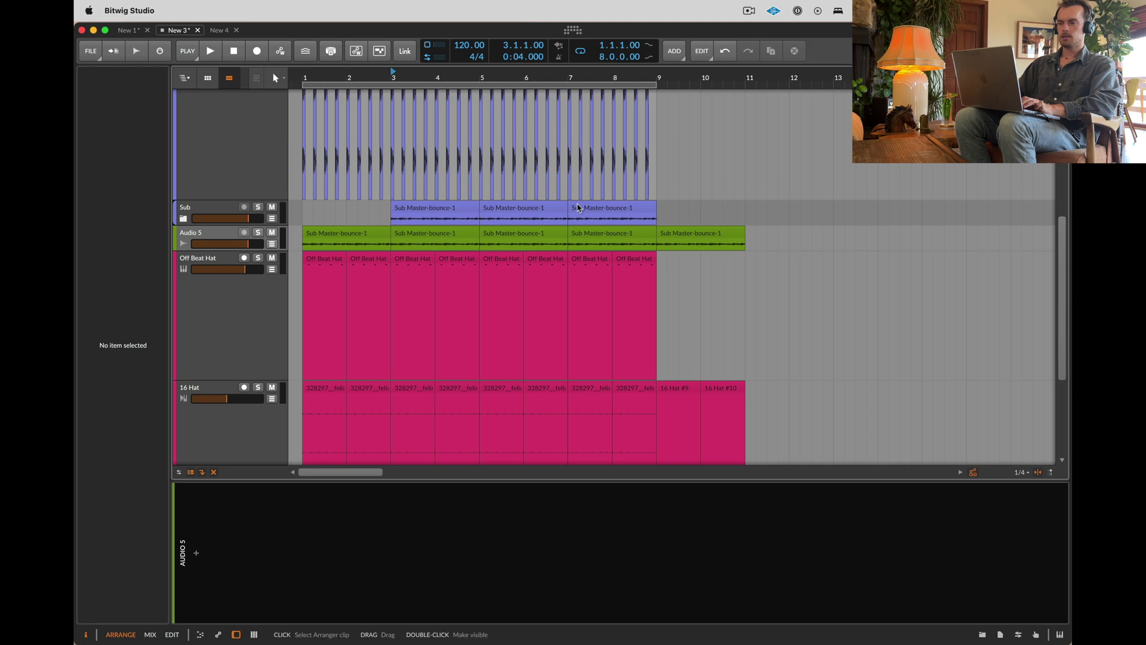
click(577, 208)
key(Delete)
click(454, 211)
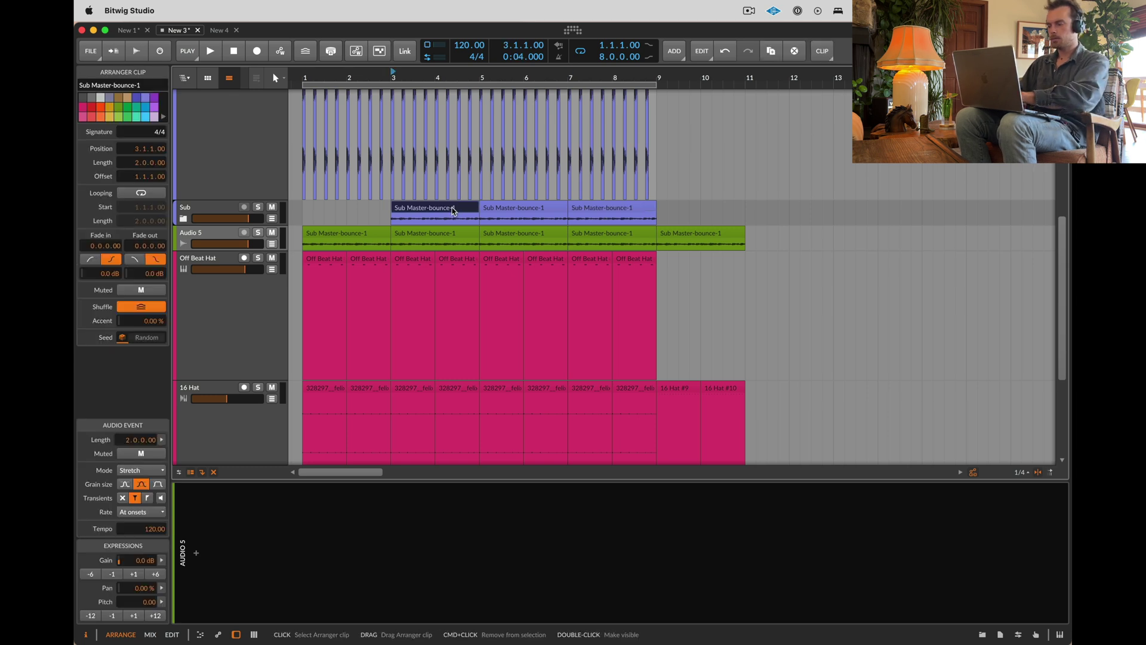
key(Delete)
click(526, 209)
key(Delete)
click(603, 209)
key(Delete)
Step: Enlarge the Audio 5 track's height and add a short fade-in of about 0.0.0.79 to its first clip
scroll(310, 230, up, 10)
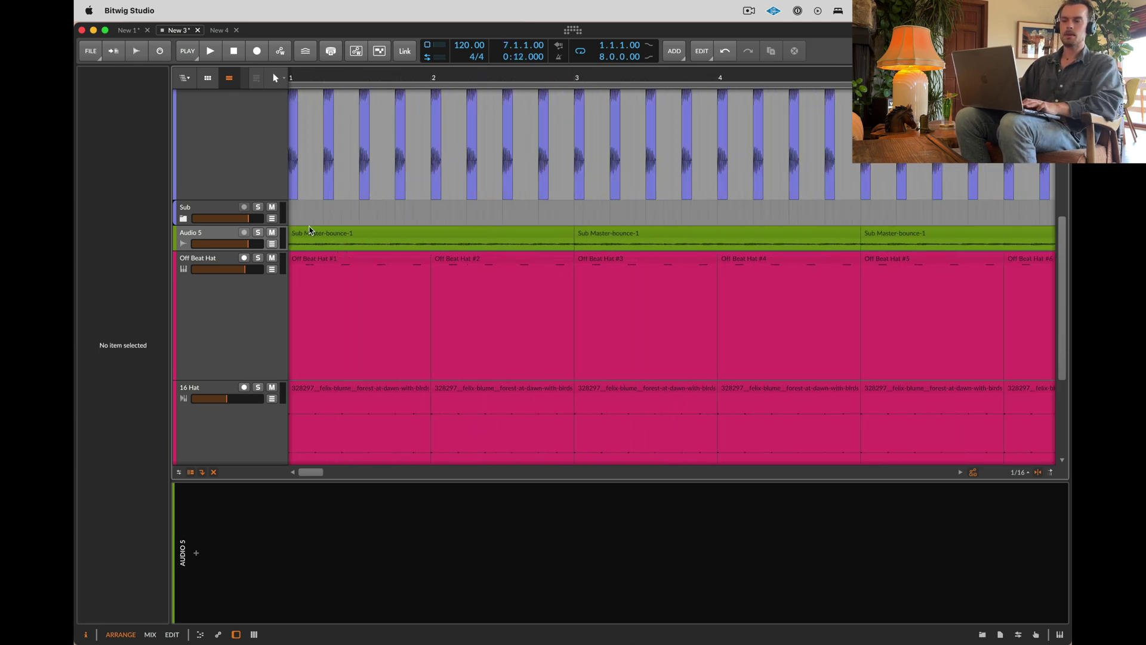
scroll(260, 243, up, 5)
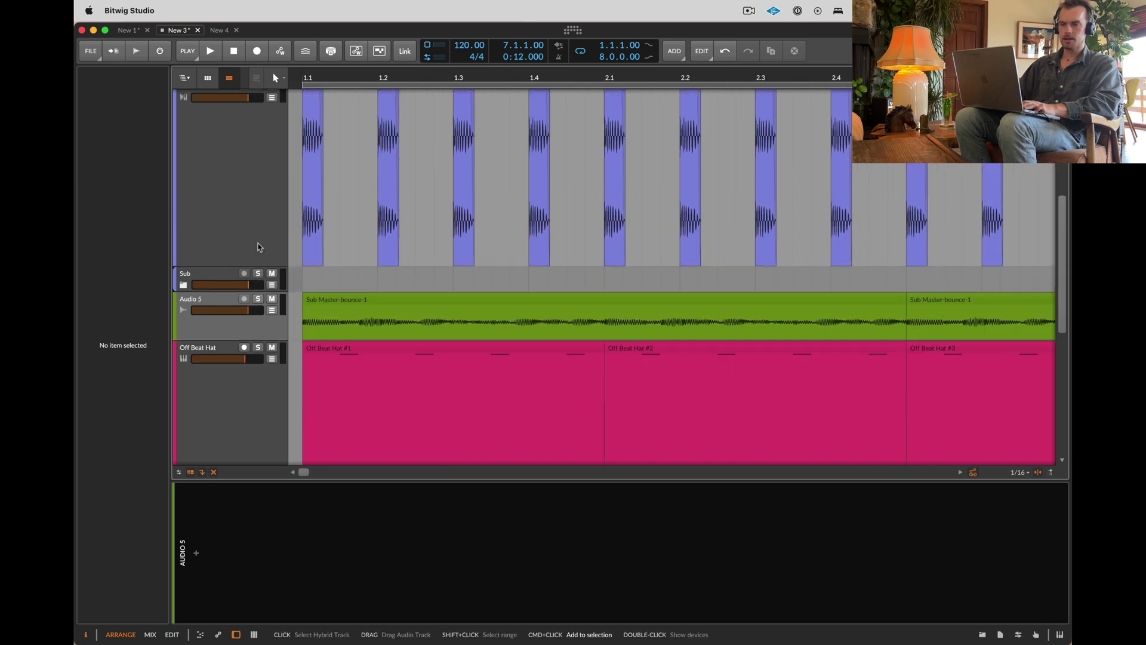
drag(219, 430, 224, 502)
scroll(340, 346, down, 3)
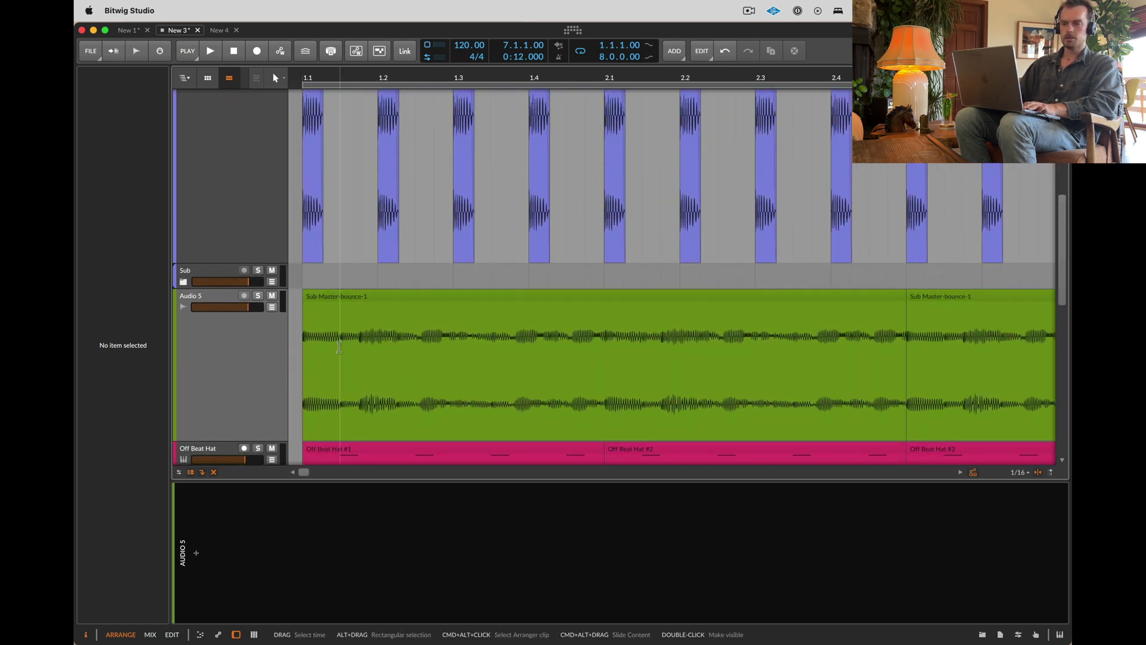
click(304, 312)
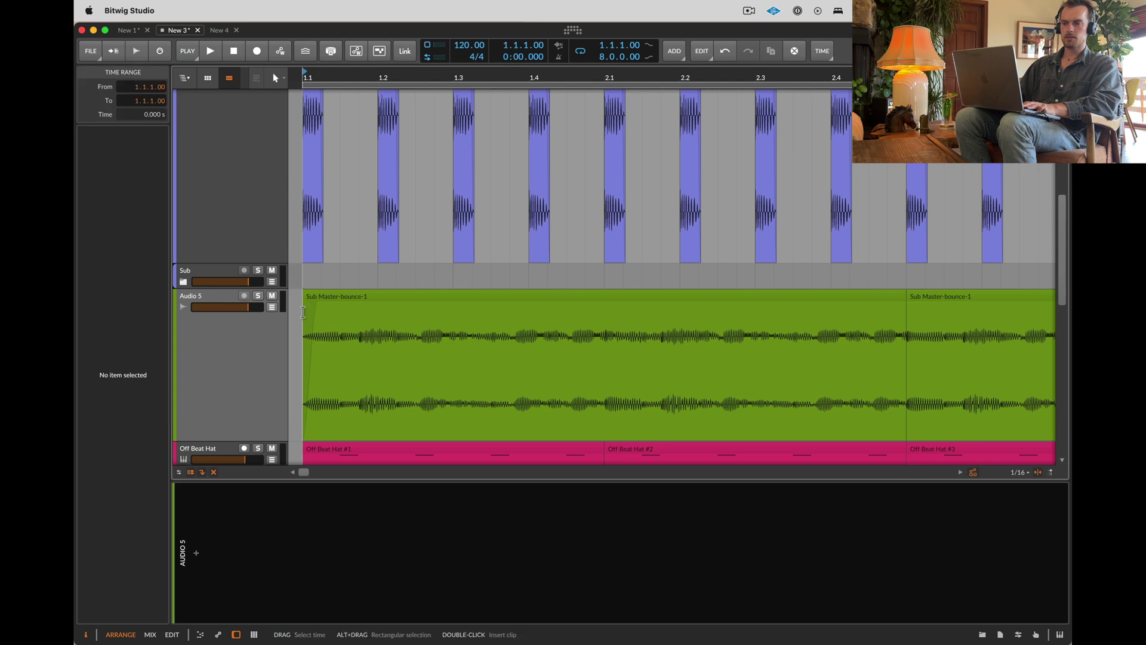
key(space)
key(space)
Step: Split the first Audio 5 clip at beat 1.2 and add a short fade-in to the piece after the cut
click(378, 333)
key(super+e)
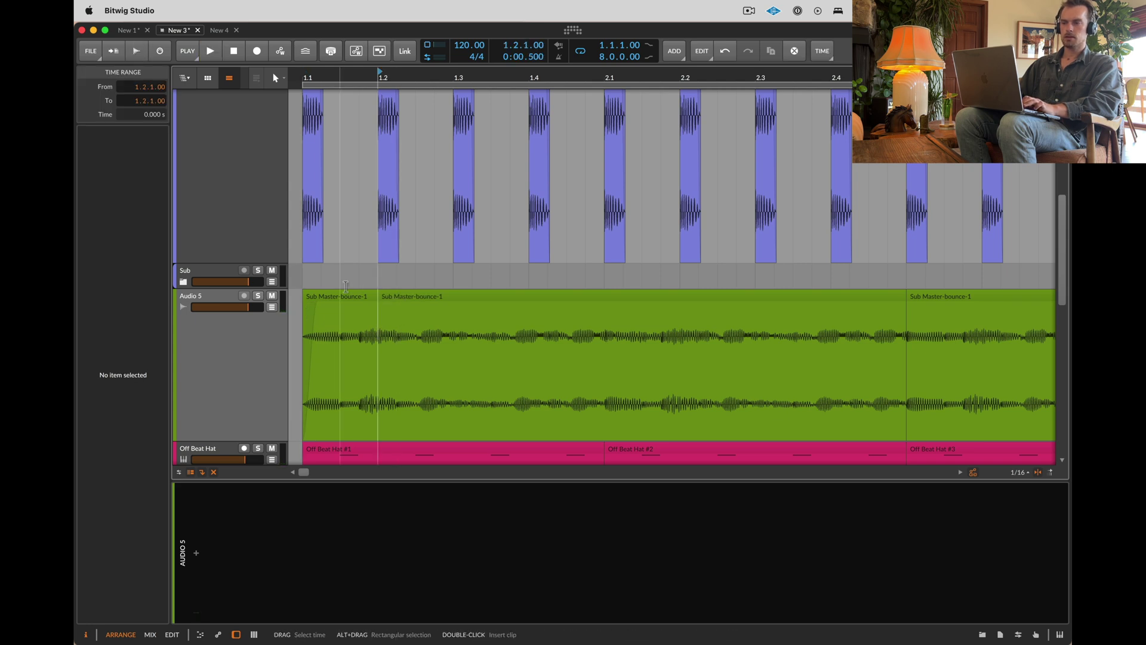
scroll(281, 244, up, 3)
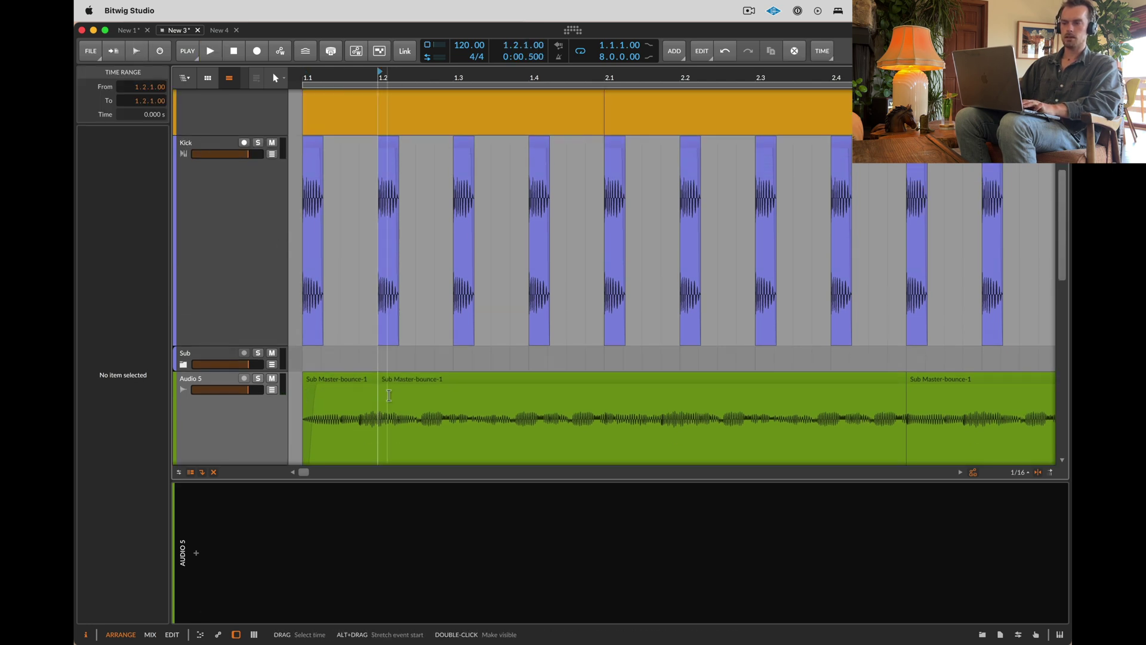
scroll(388, 395, up, 4)
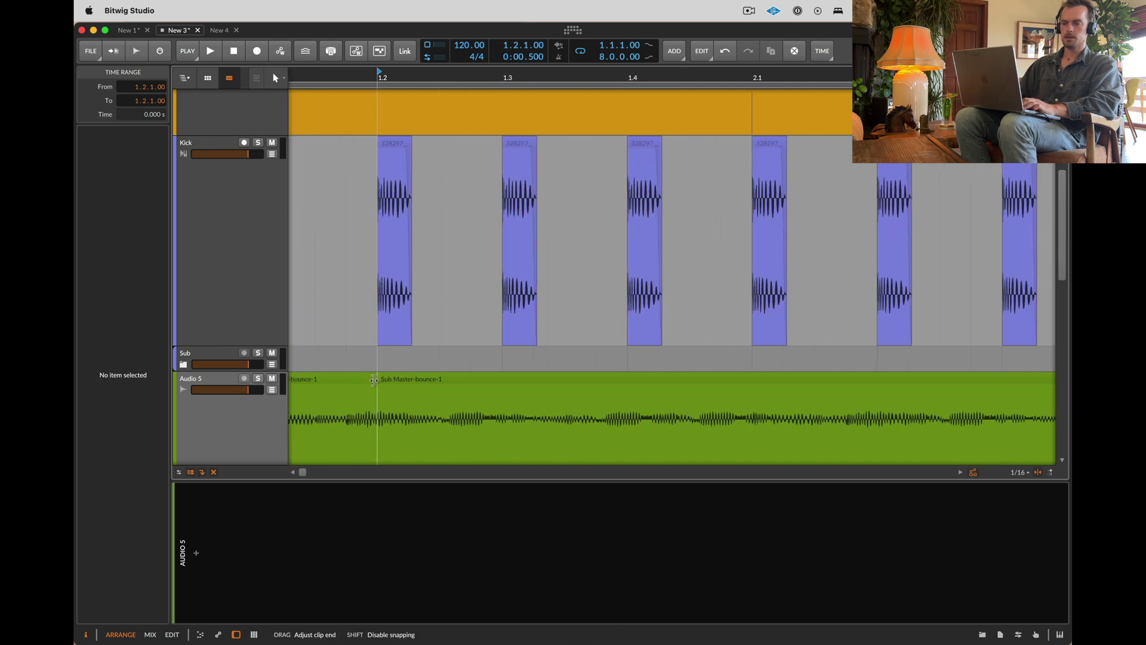
click(374, 379)
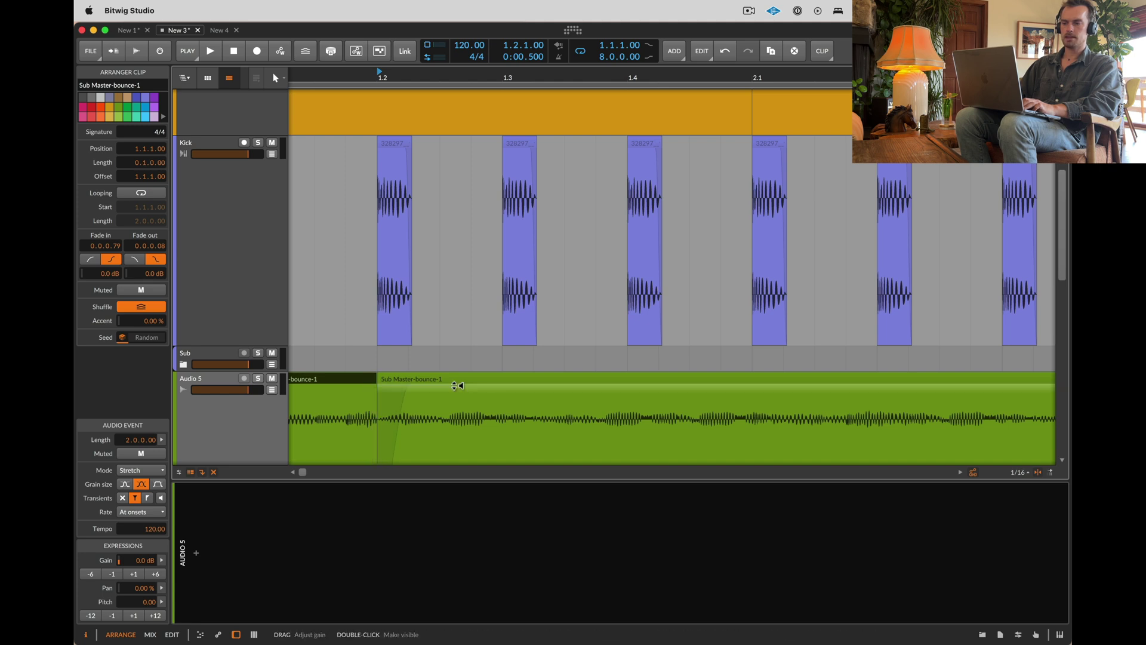
Step: Split the Audio 5 clip at beat 1.3 and fade in the following piece over about 0.0.0.73
click(505, 404)
key(super+e)
drag(506, 379, 519, 379)
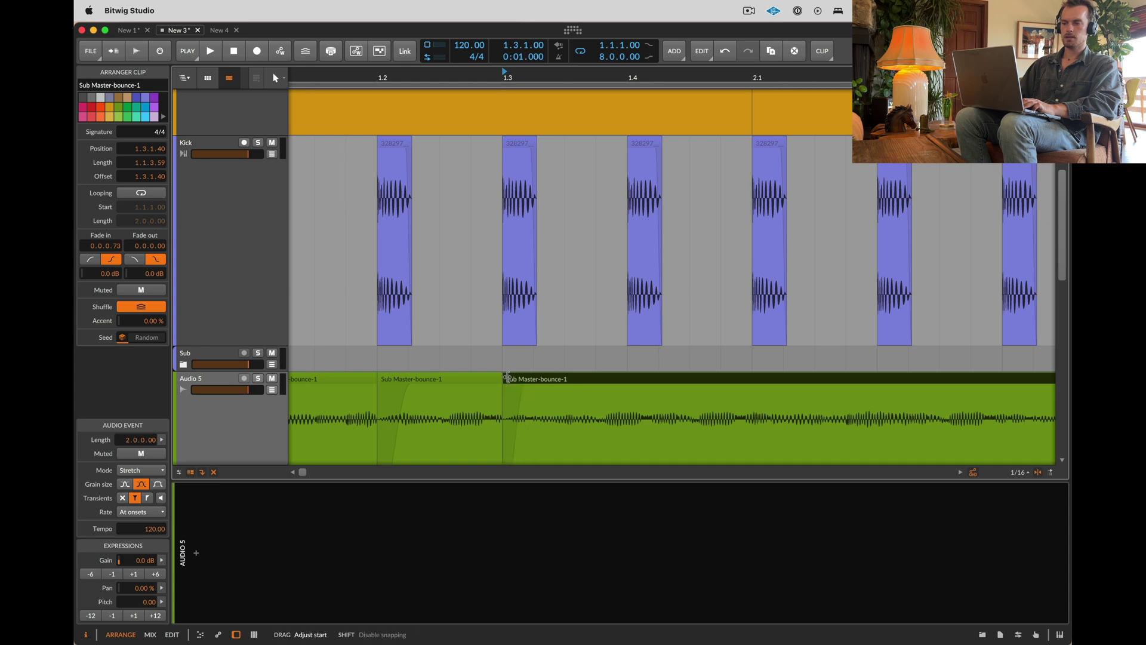
Step: Split the Audio 5 clip at beat 1.4, trim the following piece's start to 1.4.1.16, and add a short fade-in
click(627, 411)
drag(630, 373, 636, 374)
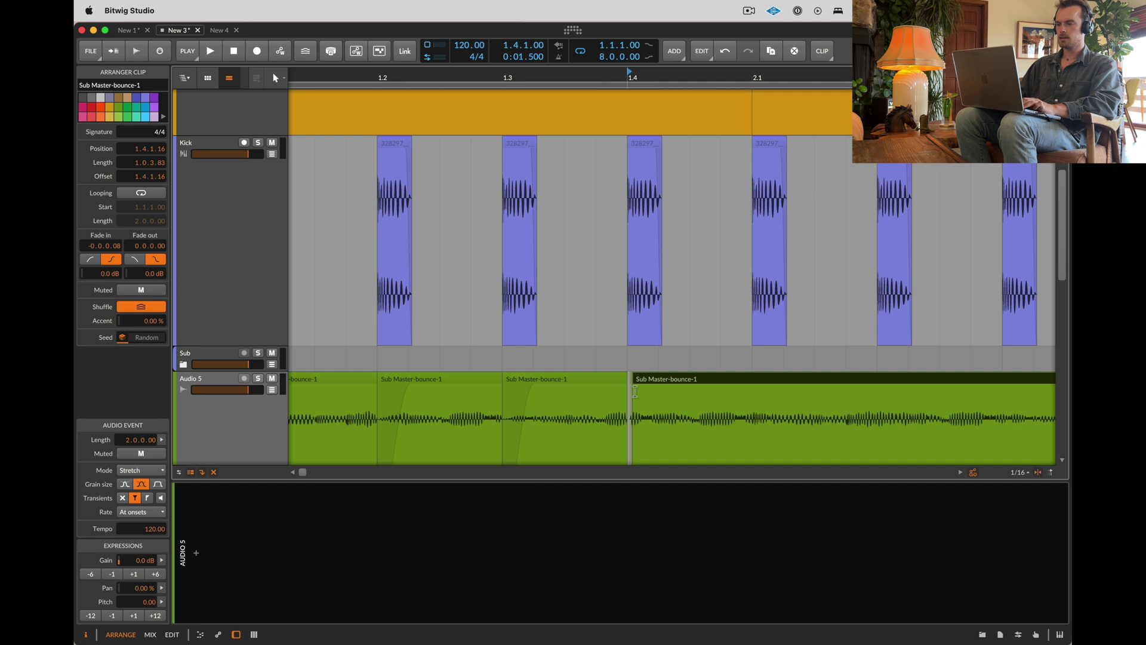
click(635, 392)
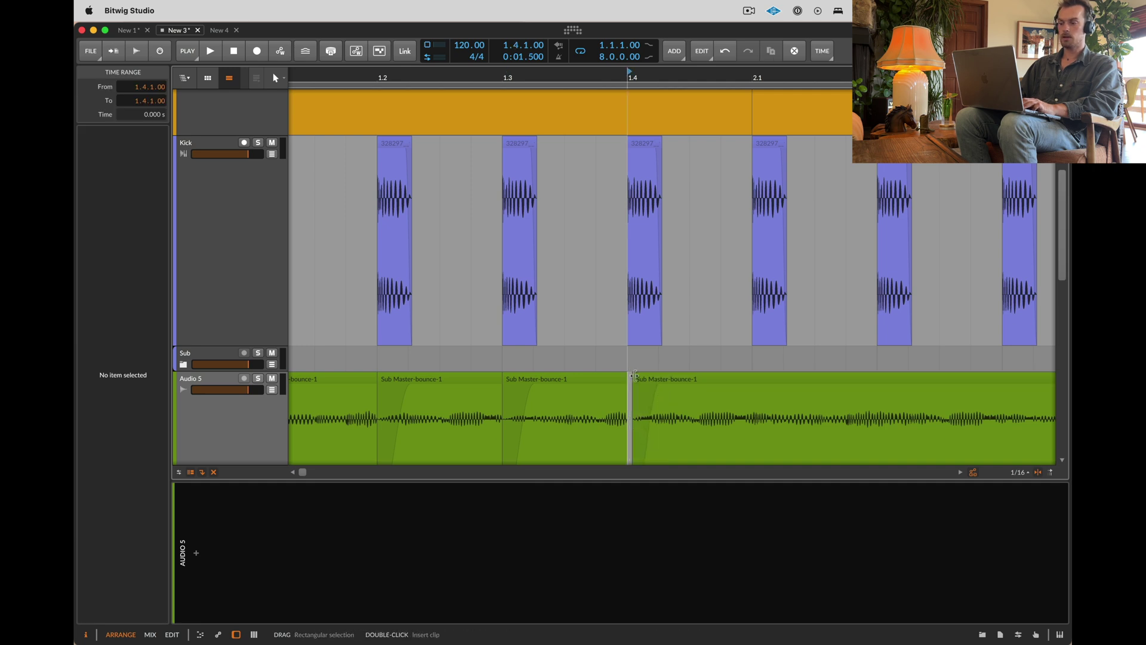
Step: Extend the Audio 5 piece's start back to 1.4.1.00, then split at 2.1 and fade in the following piece over about 0.0.0.84
drag(635, 376, 628, 376)
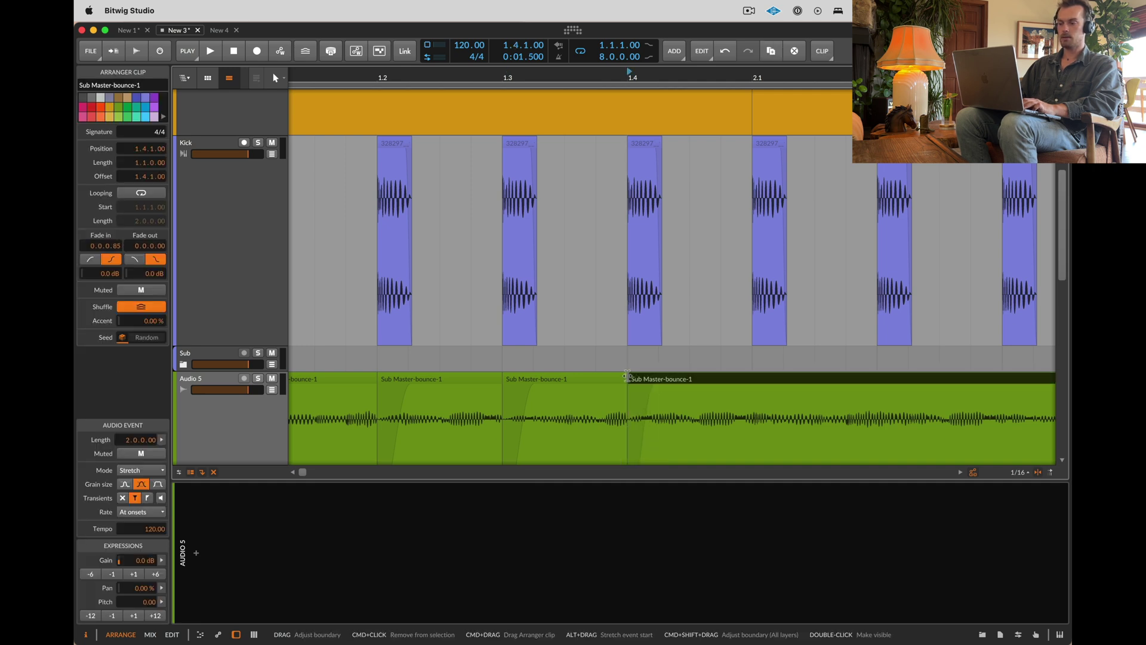
click(752, 406)
scroll(716, 388, right, 2)
drag(702, 382, 702, 383)
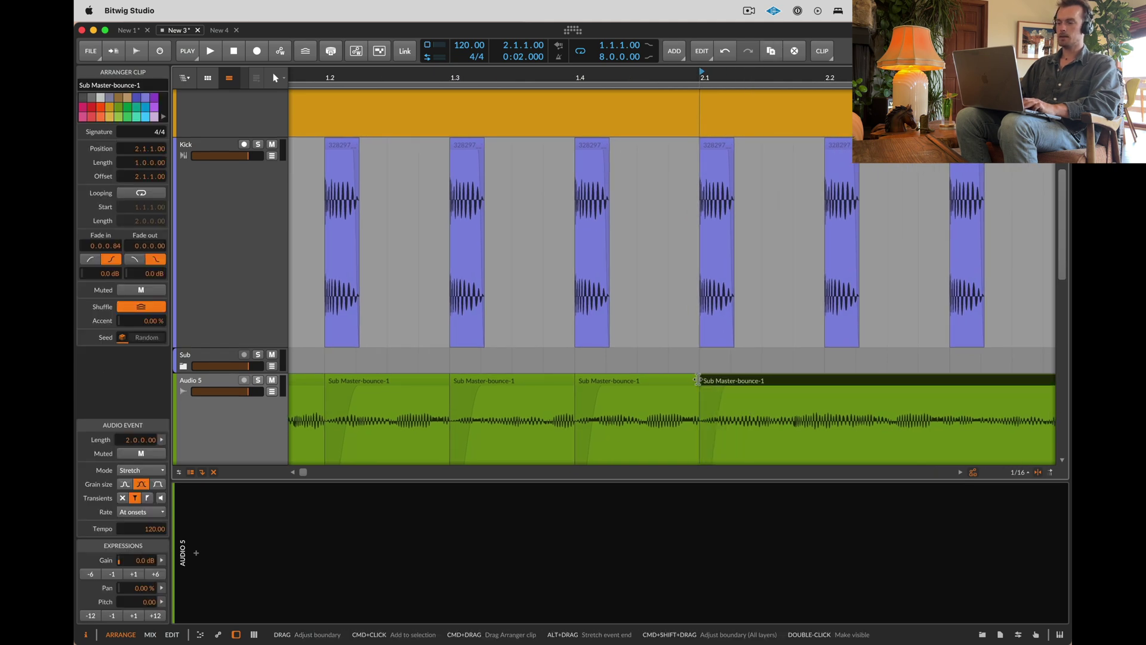
Step: Split the Audio 5 clip at beat 2.2 and fade in the following piece over about 0.0.0.93, keeping its start at 2.2.1.00
click(858, 411)
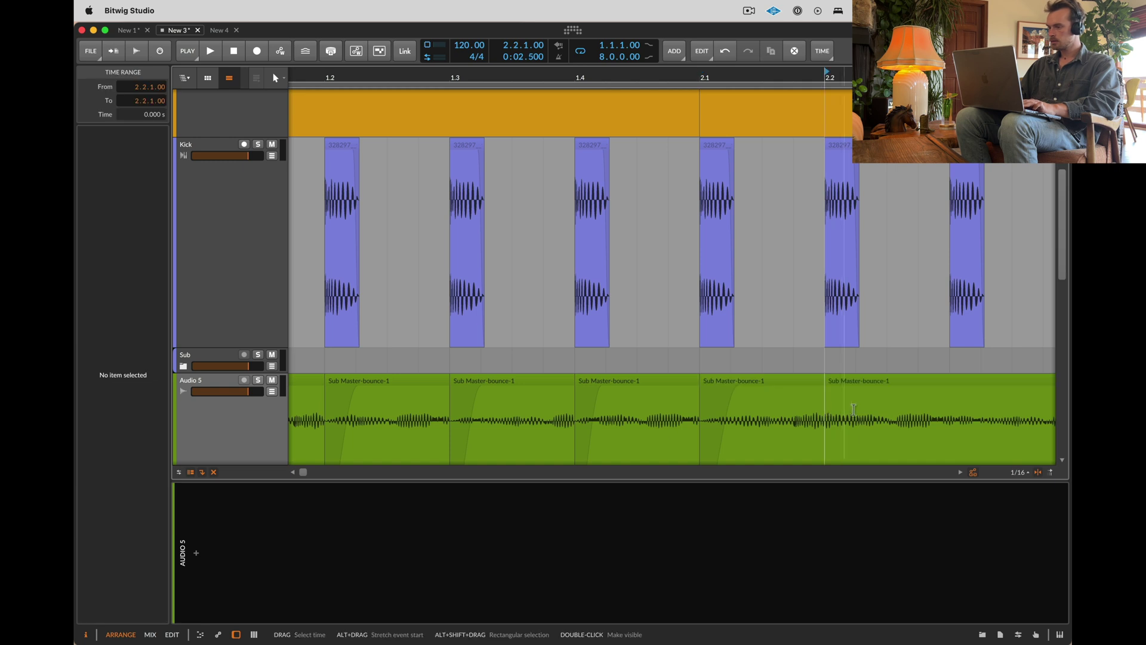
drag(830, 390, 839, 387)
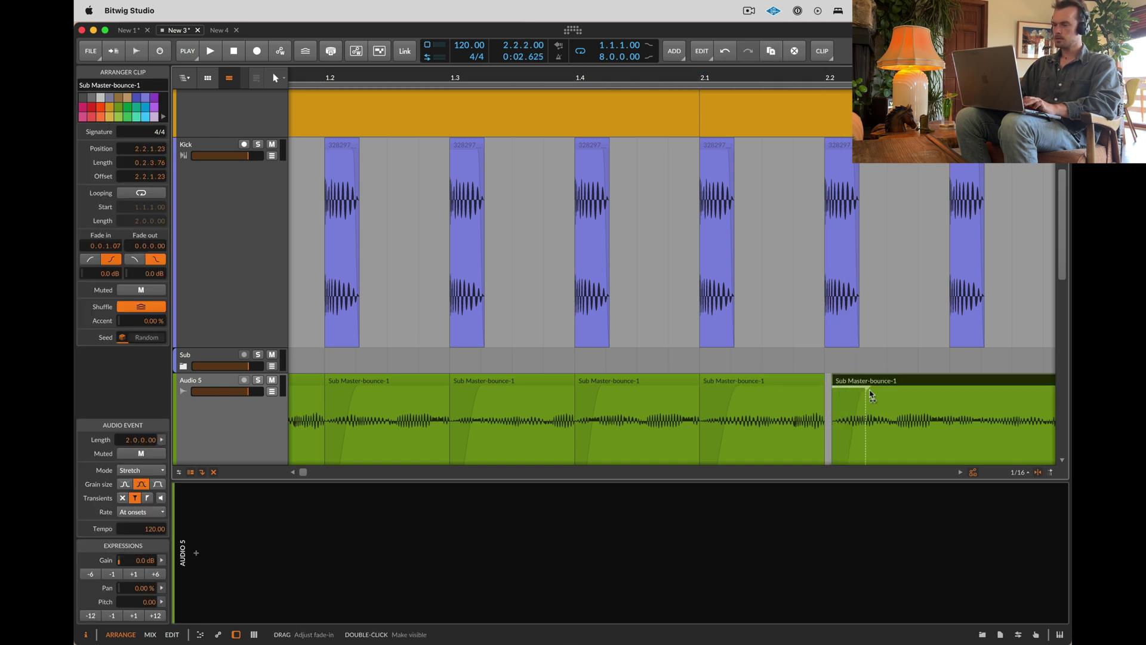
drag(836, 383, 825, 380)
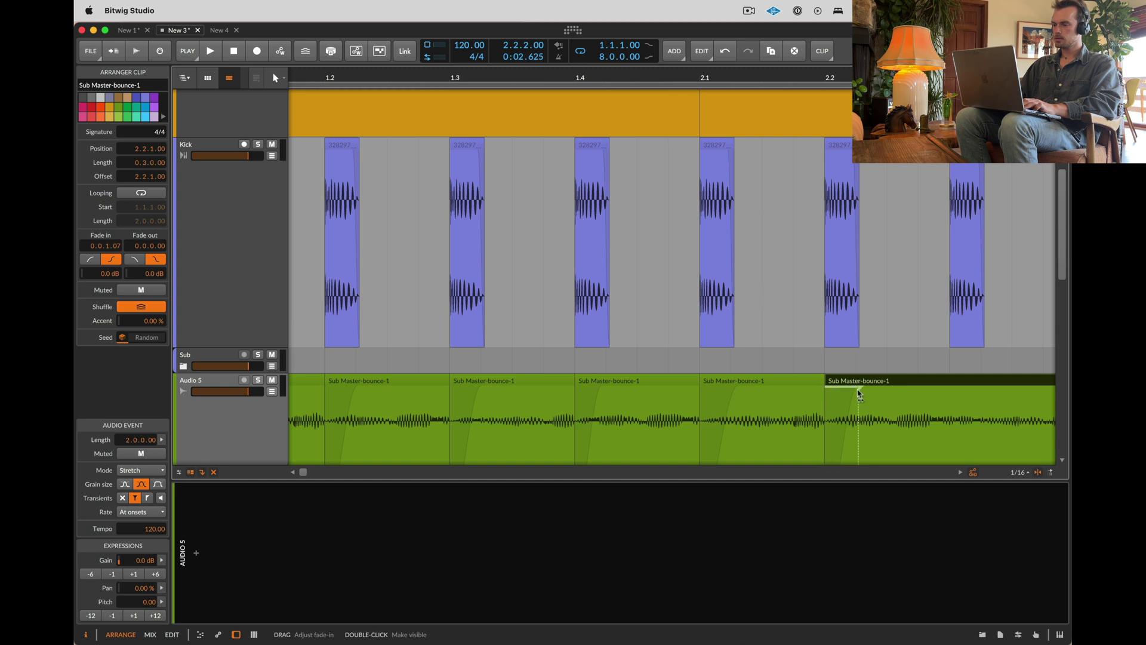
Step: Split the Audio 5 clip at beats 2.3 and 2.4, and fade in the 2.3 piece over about 0.0.1.02
scroll(854, 394, down, 3)
scroll(854, 392, right, 1)
scroll(853, 392, down, 3)
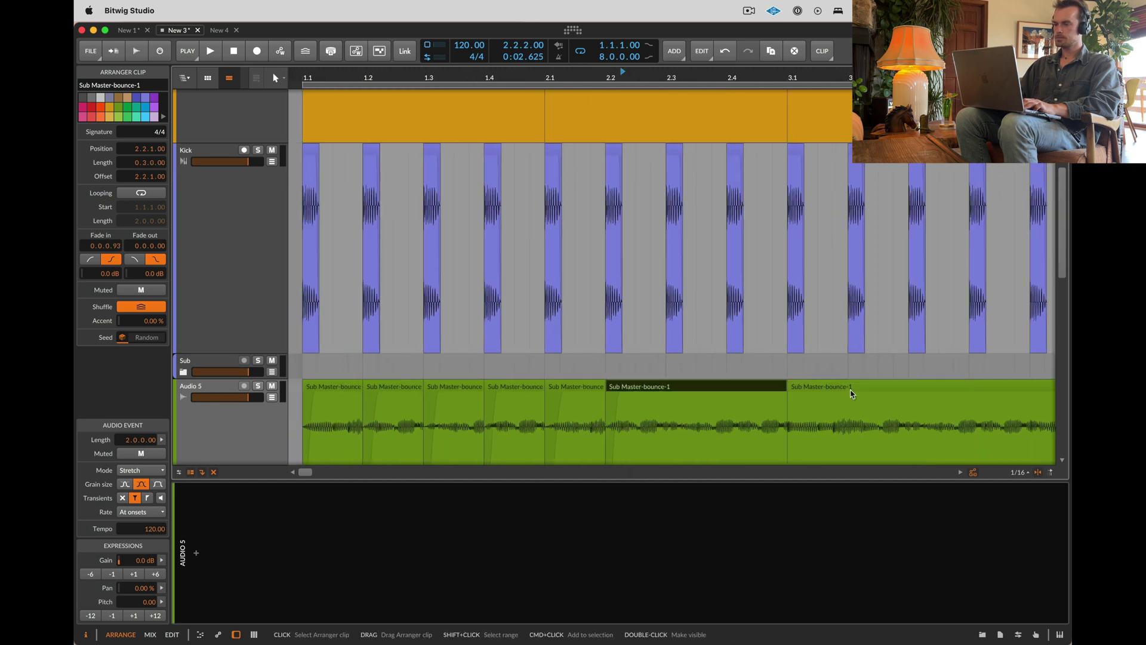
scroll(671, 411, up, 2)
click(667, 411)
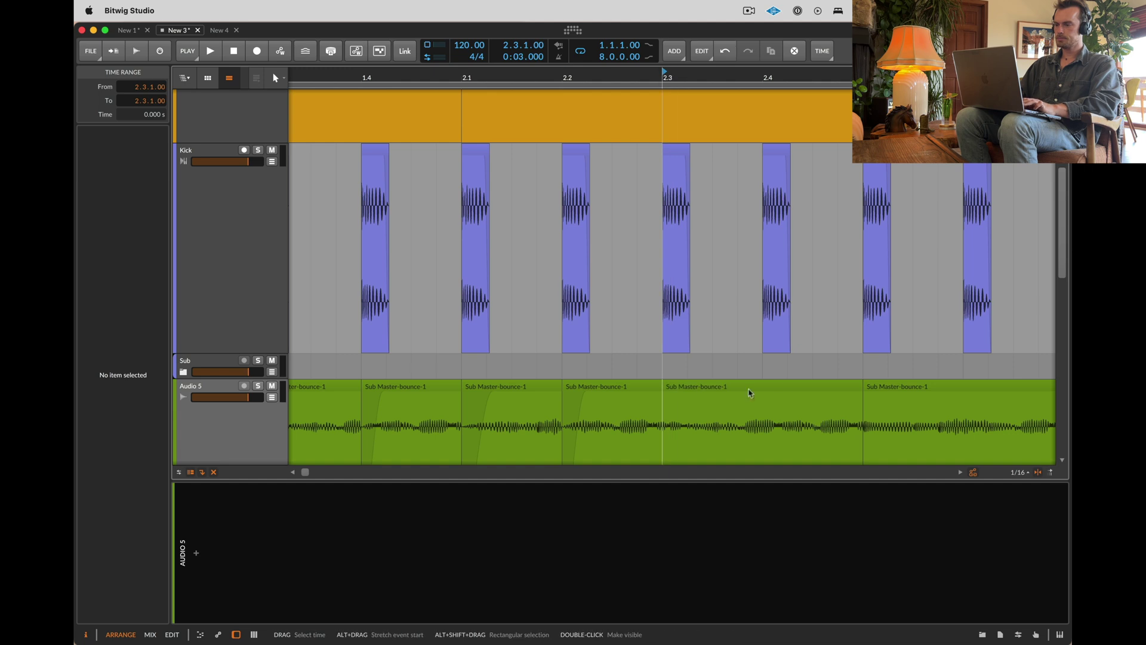
key(super+e)
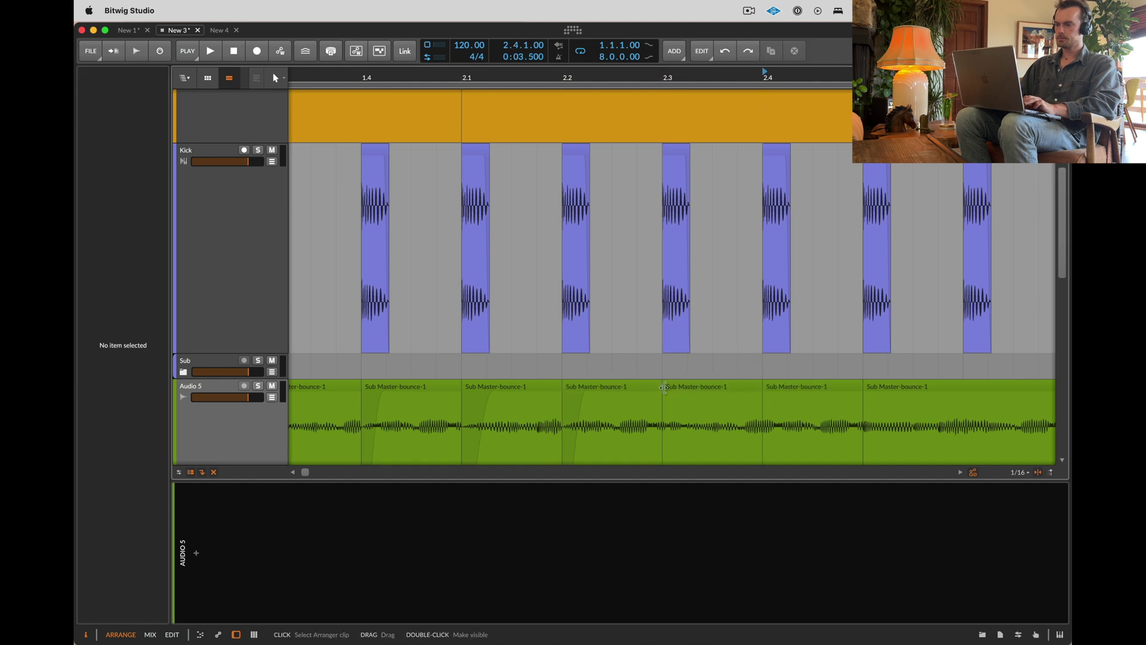
drag(668, 392, 672, 401)
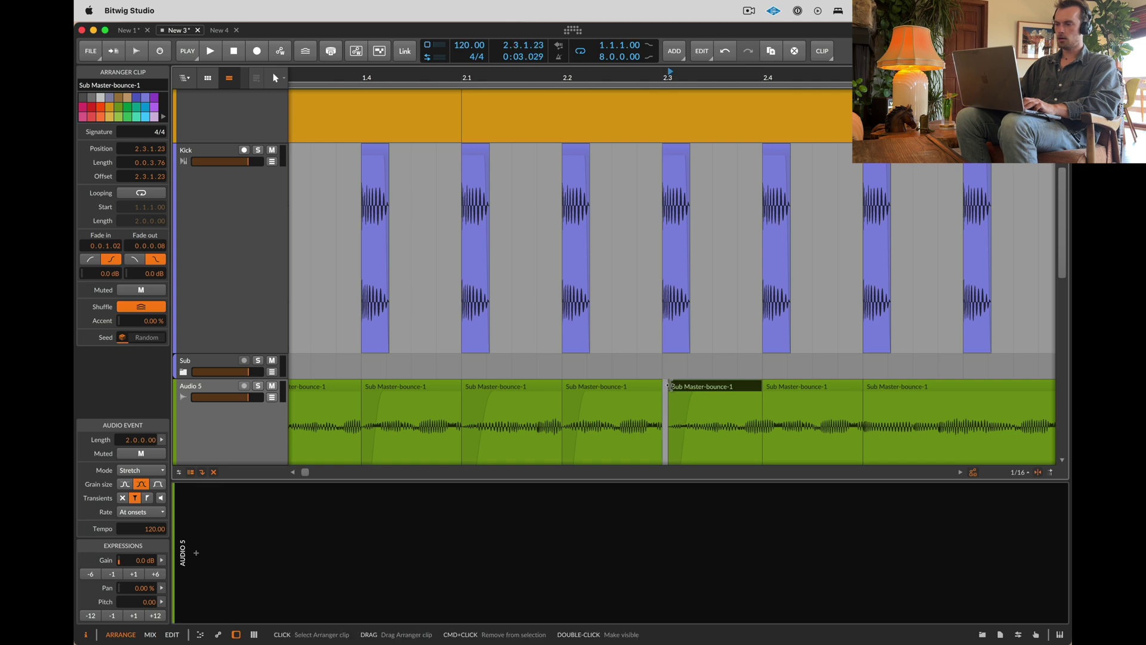
key(super+z)
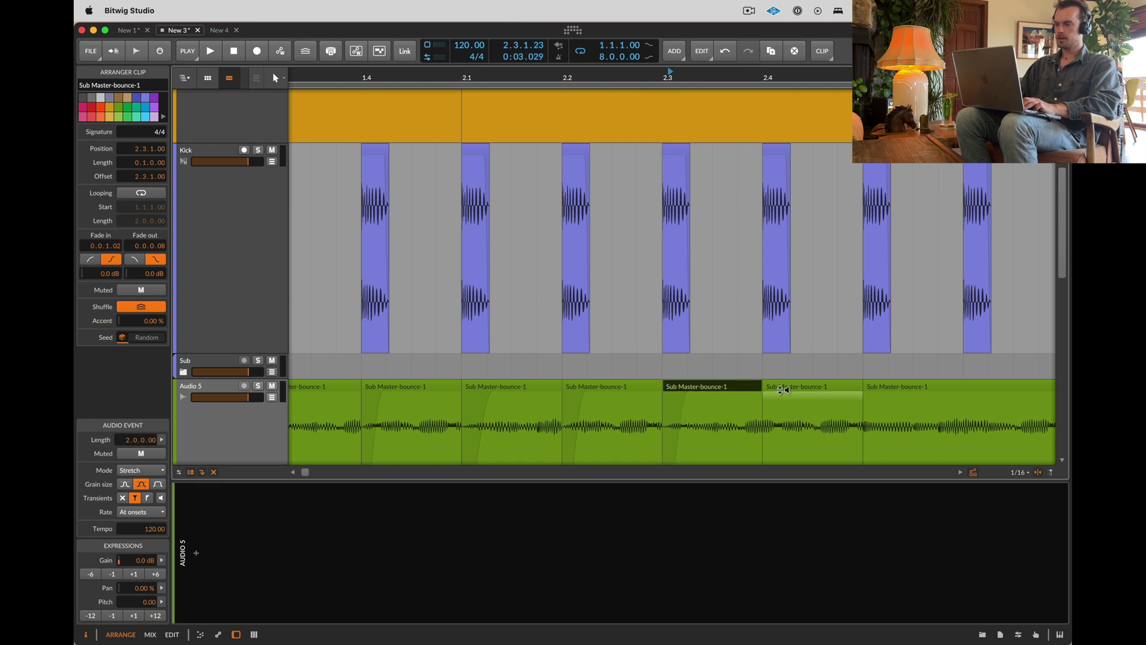
Step: Add a short fade-in to the Audio 5 piece at beat 2.4, keeping its start on the beat
drag(766, 384, 770, 384)
double_click(798, 392)
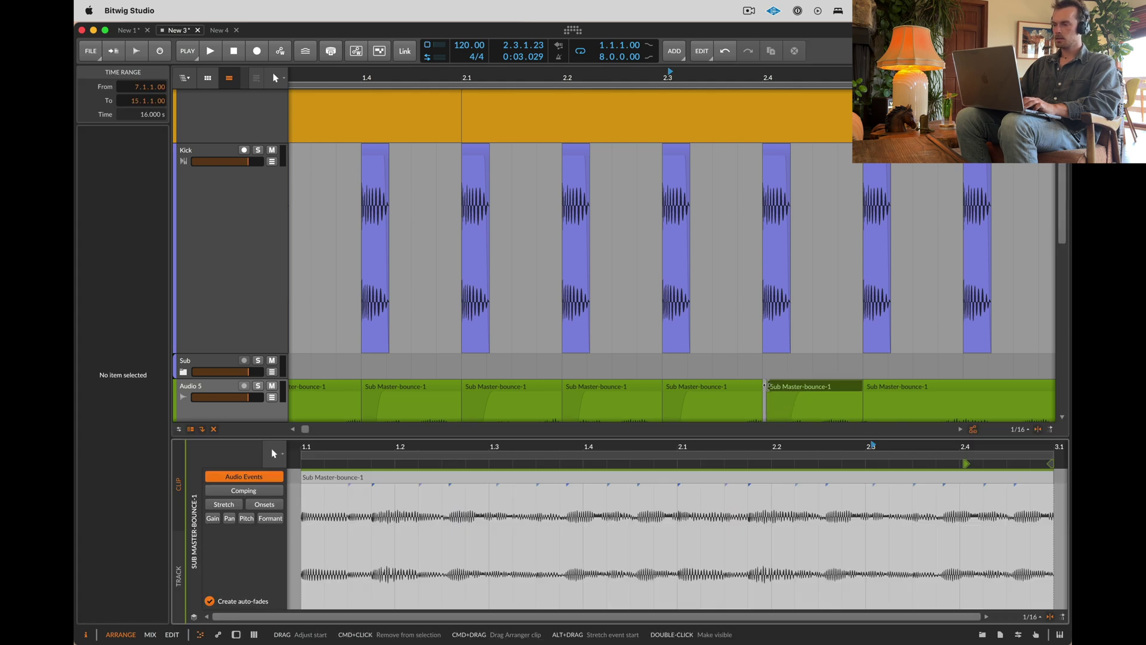
key(d)
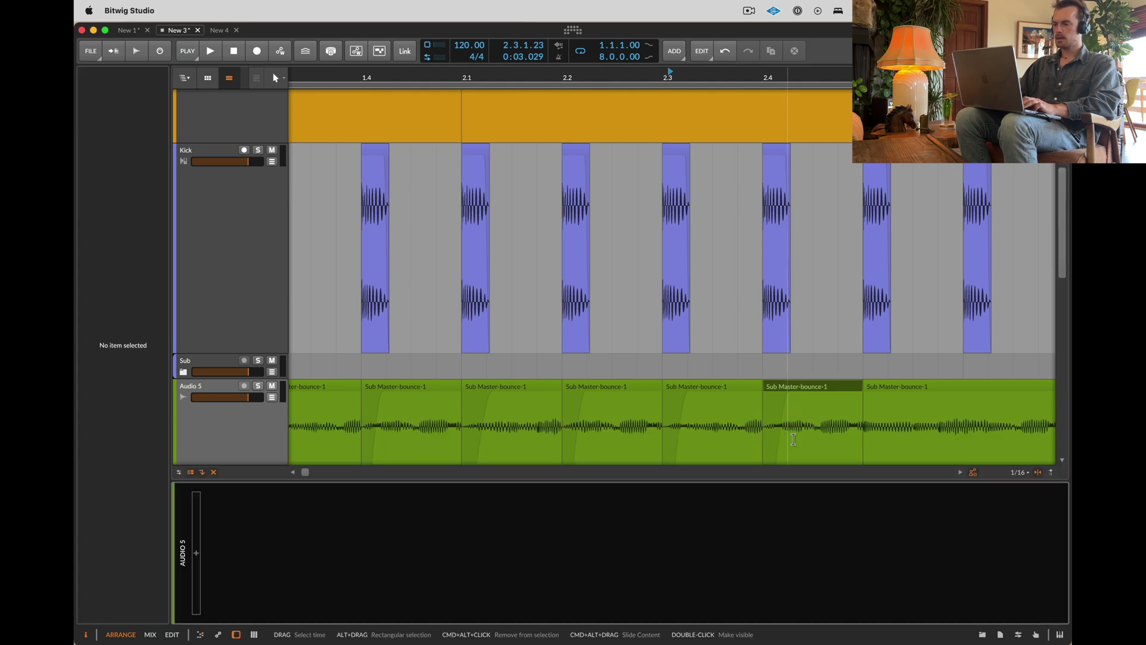
scroll(794, 439, down, 6)
shift+click(319, 387)
key(super+d)
scroll(319, 387, down, 2)
key(super+z)
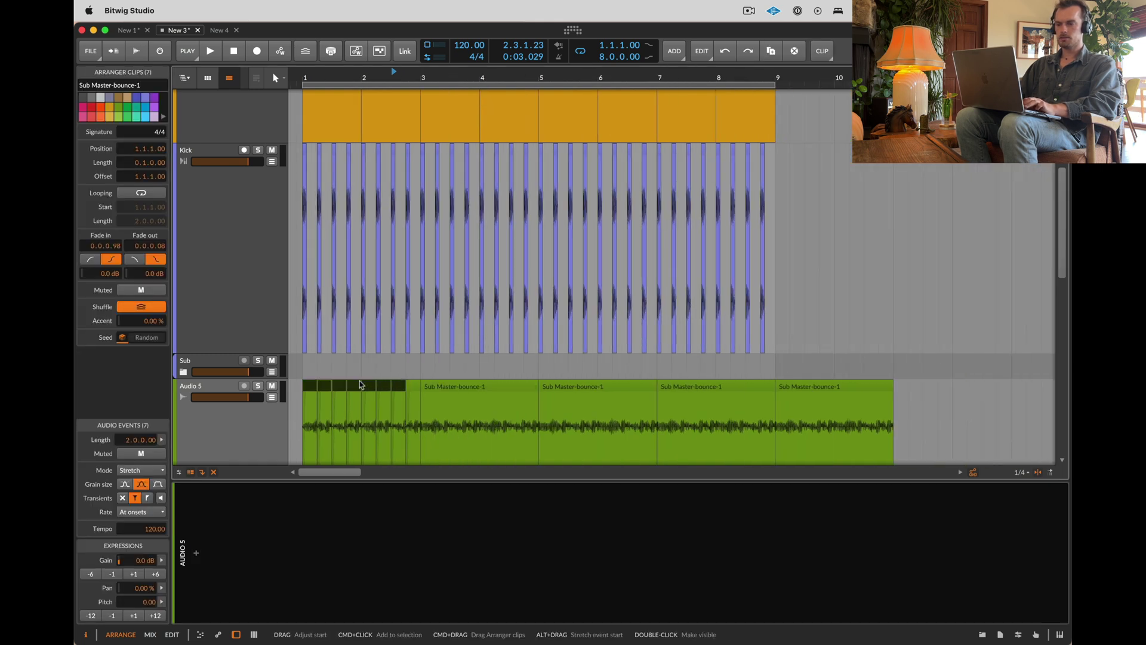
Step: Duplicate the eight faded Audio 5 clips of bars 1 and 2 three times to fill up to bar 9, and play the result
click(411, 387)
shift+click(310, 390)
key(super+d)
key(super+d)
key(super+d)
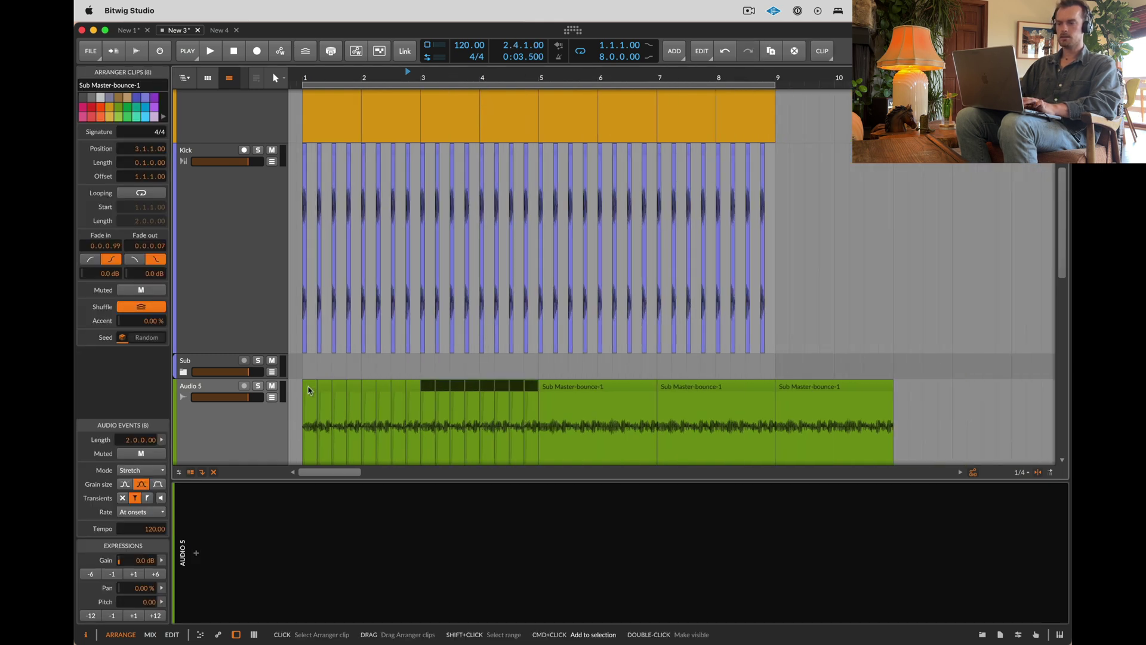
key(space)
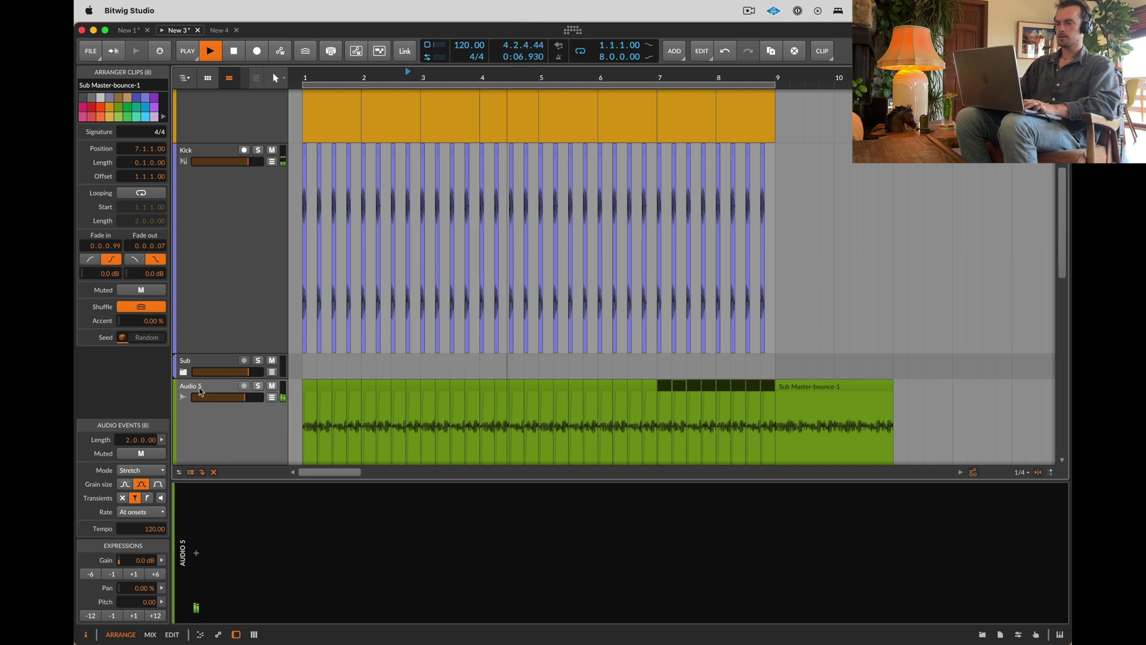
Step: Move the FX Layer device from the Sub group to the Audio 5 track and raise its Wetness to 100%
click(187, 363)
scroll(256, 410, down, 3)
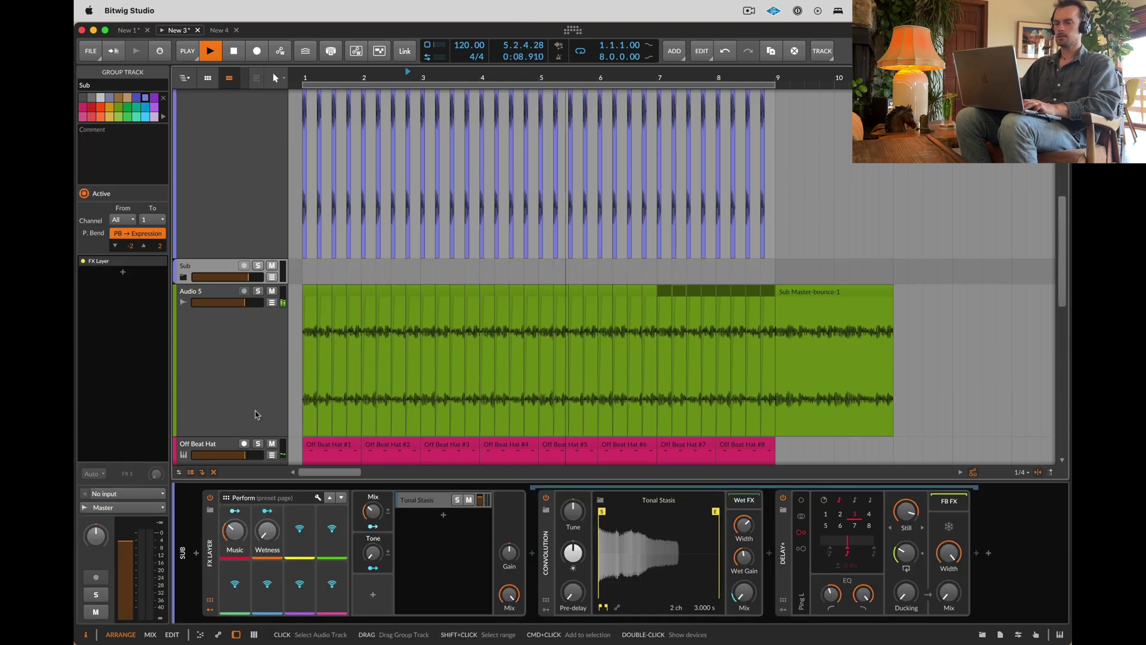
drag(213, 552, 206, 310)
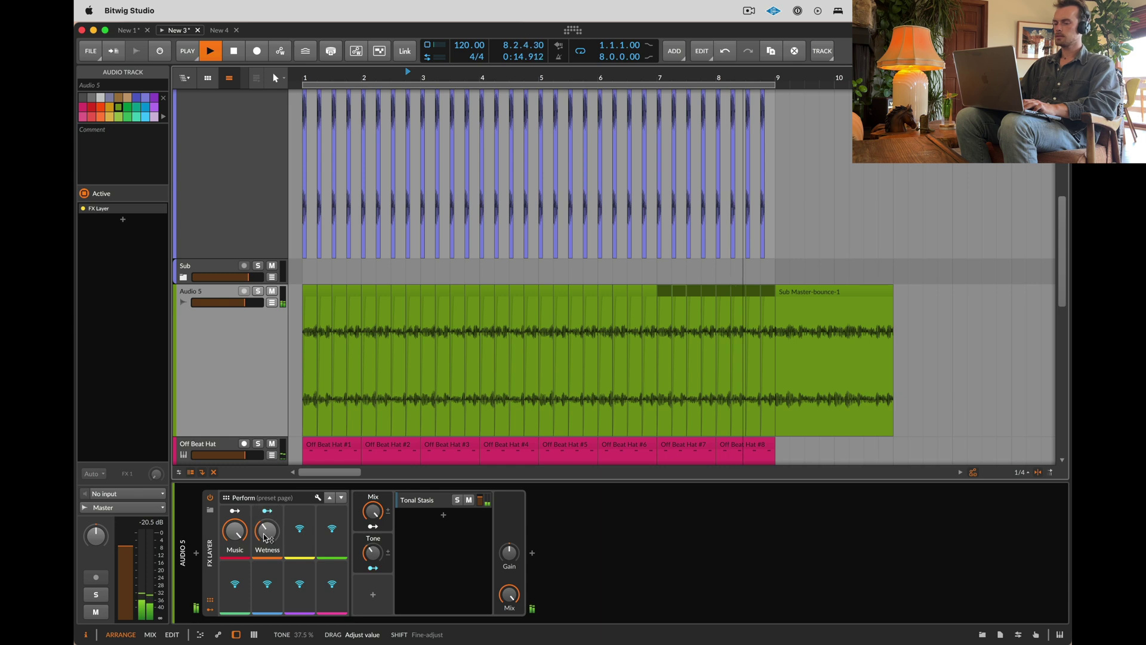
drag(267, 537, 266, 538)
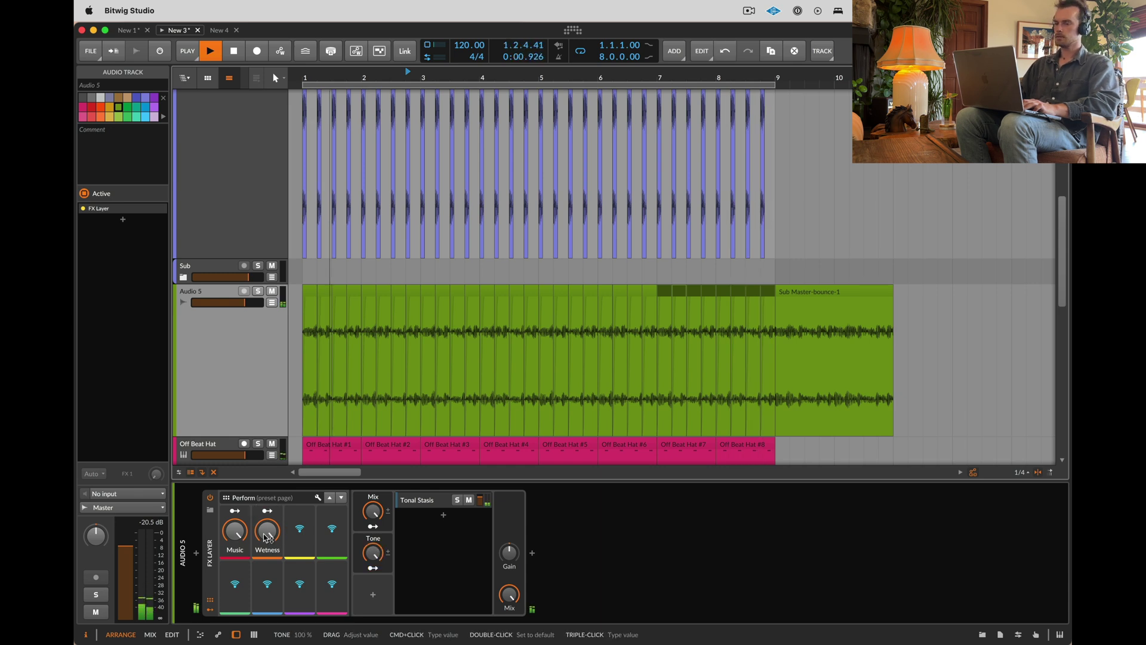
Step: Rename the Audio 5 track to "Sub / Music"
click(210, 270)
click(205, 297)
key(super+r)
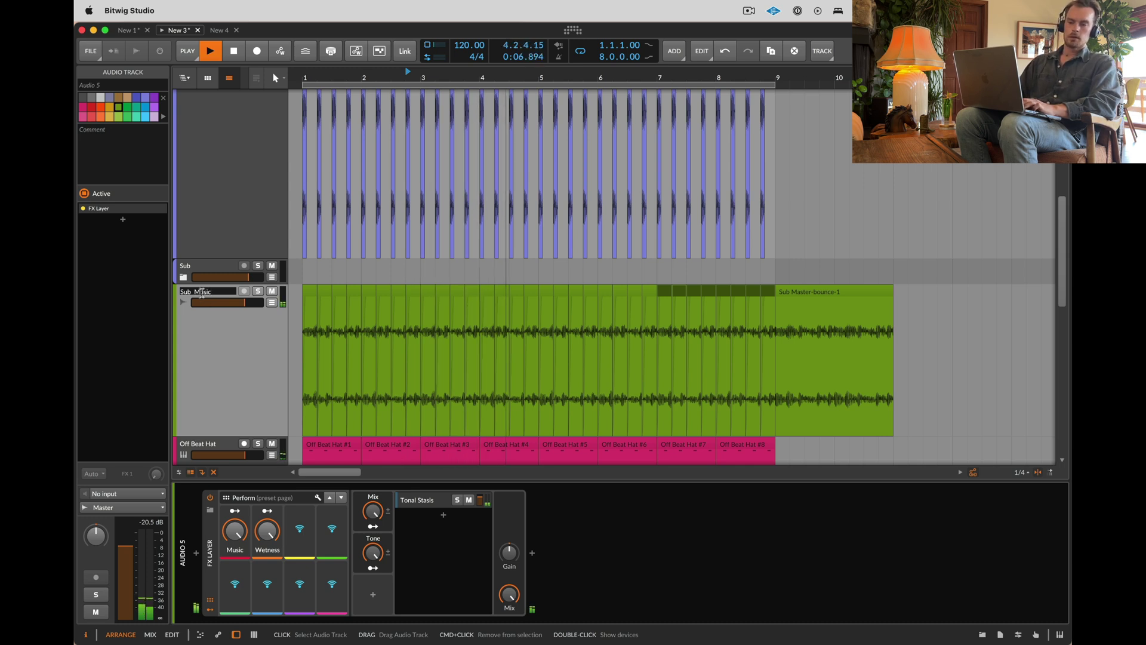
text(Sub Music)
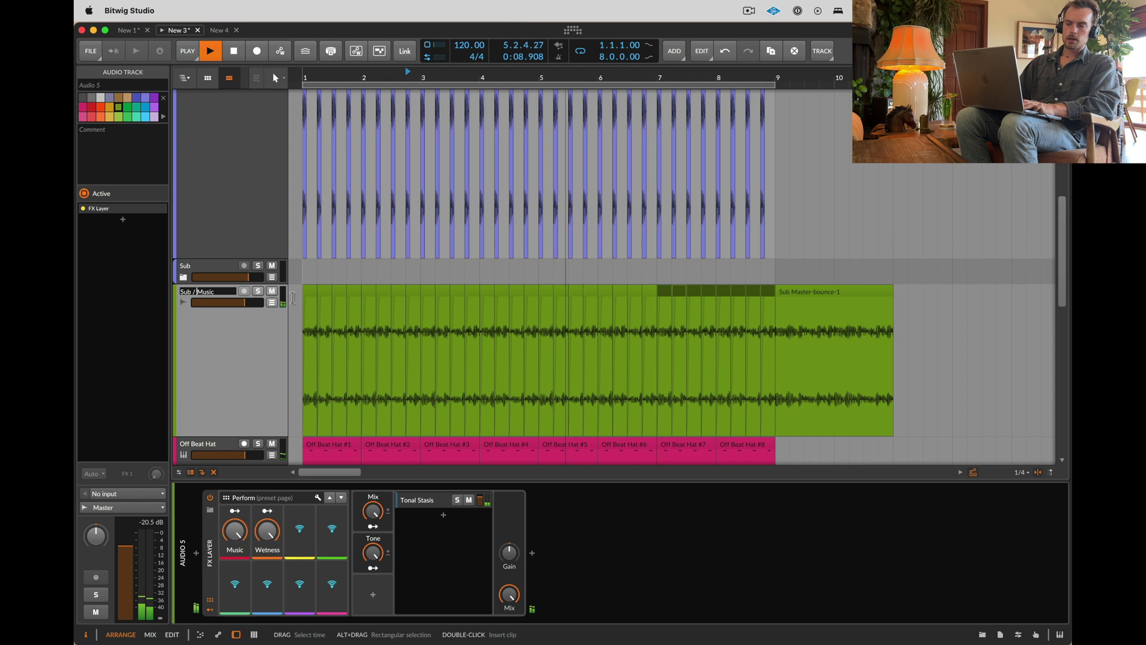
key(Return)
Step: Rename the yellow instrument track above Kick to "Knock"
double_click(258, 308)
scroll(259, 308, down, 10)
scroll(258, 308, up, 10)
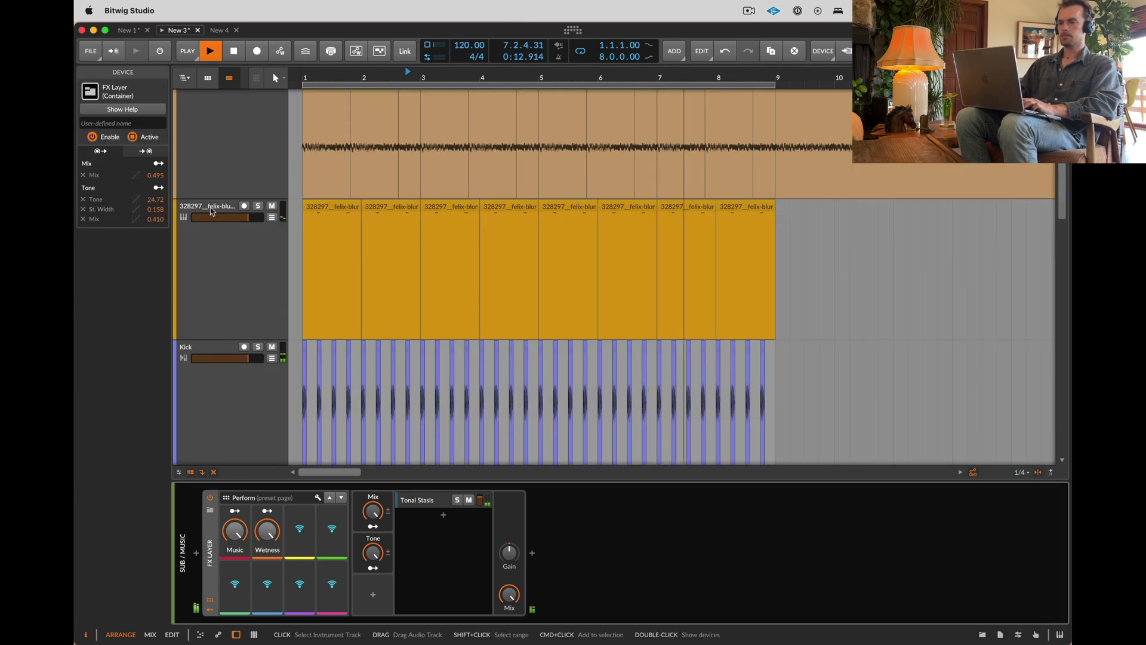
click(209, 249)
double_click(211, 207)
text(Knock)
key(Return)
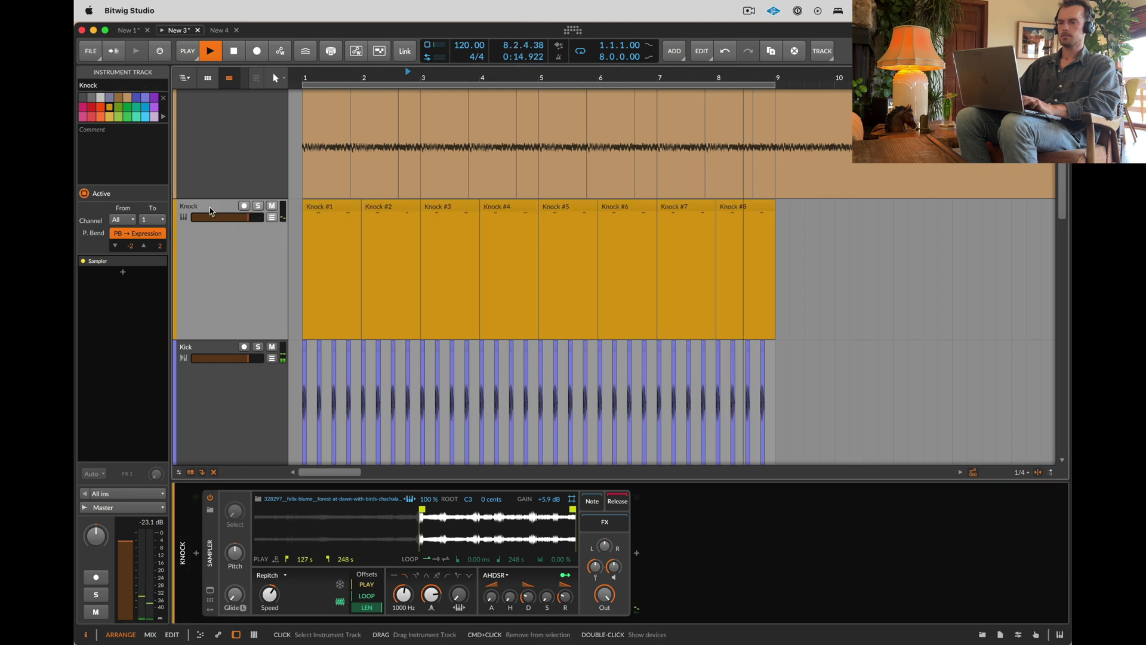
Step: Stop playback, bounce the first Knock clip to audio and open it for viewing, then solo the Kick track
key(space)
click(335, 213)
double_click(332, 213)
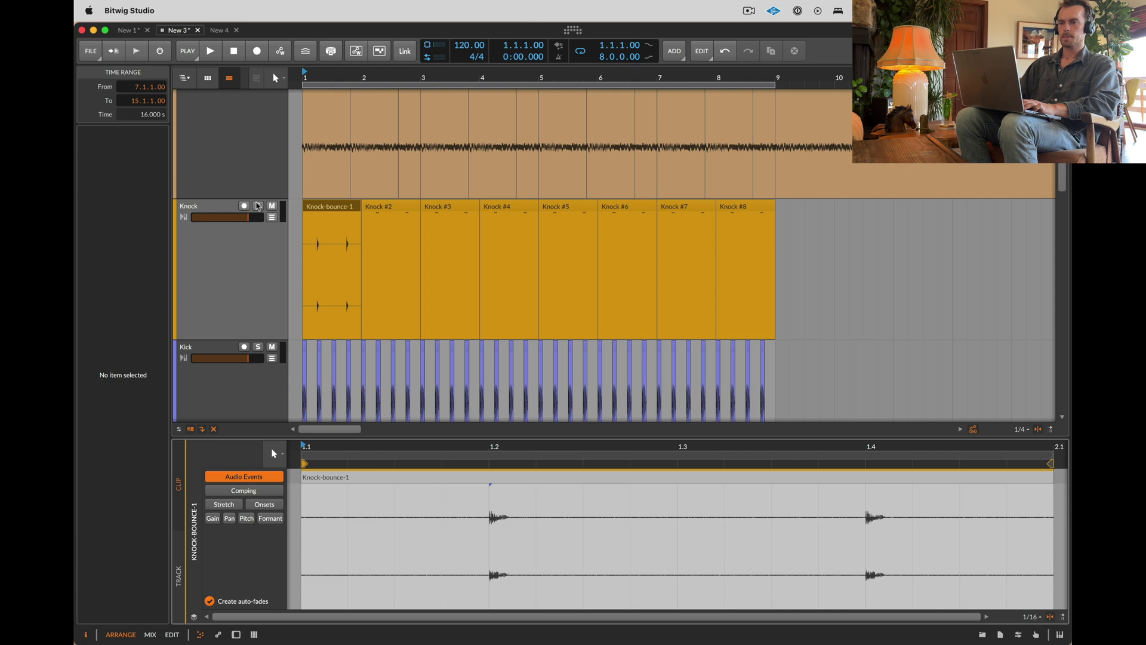
click(258, 206)
Step: Group the Kick, Knock, Off Beat Hat and 16 Hat tracks together
click(214, 348)
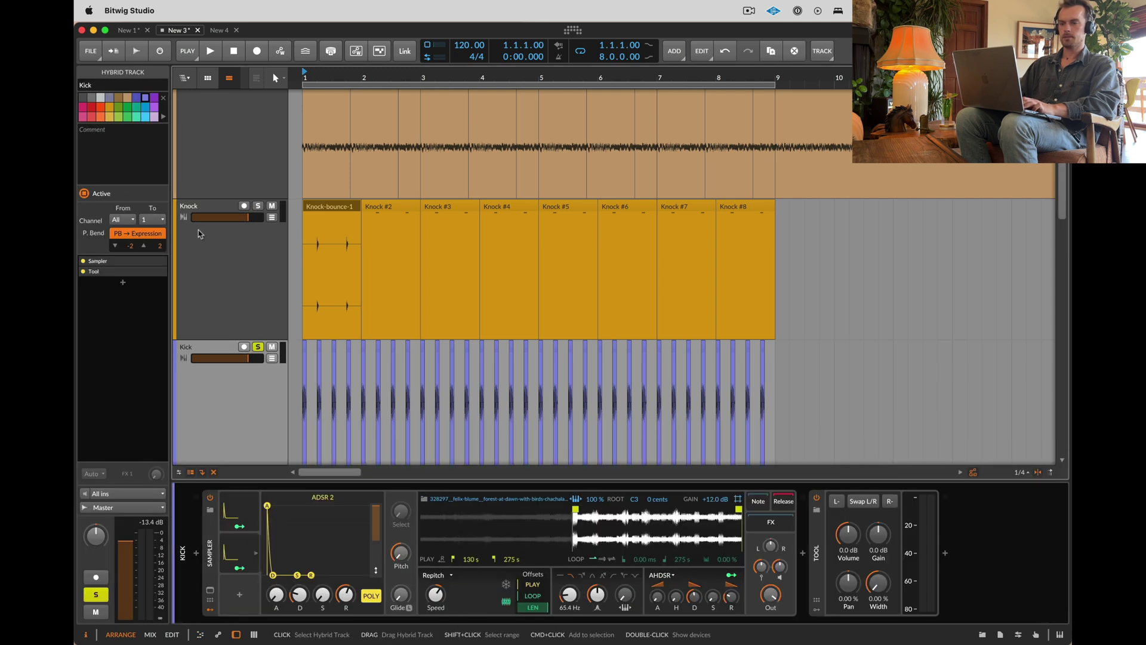
super+click(188, 206)
scroll(190, 206, up, 3)
scroll(225, 187, down, 9)
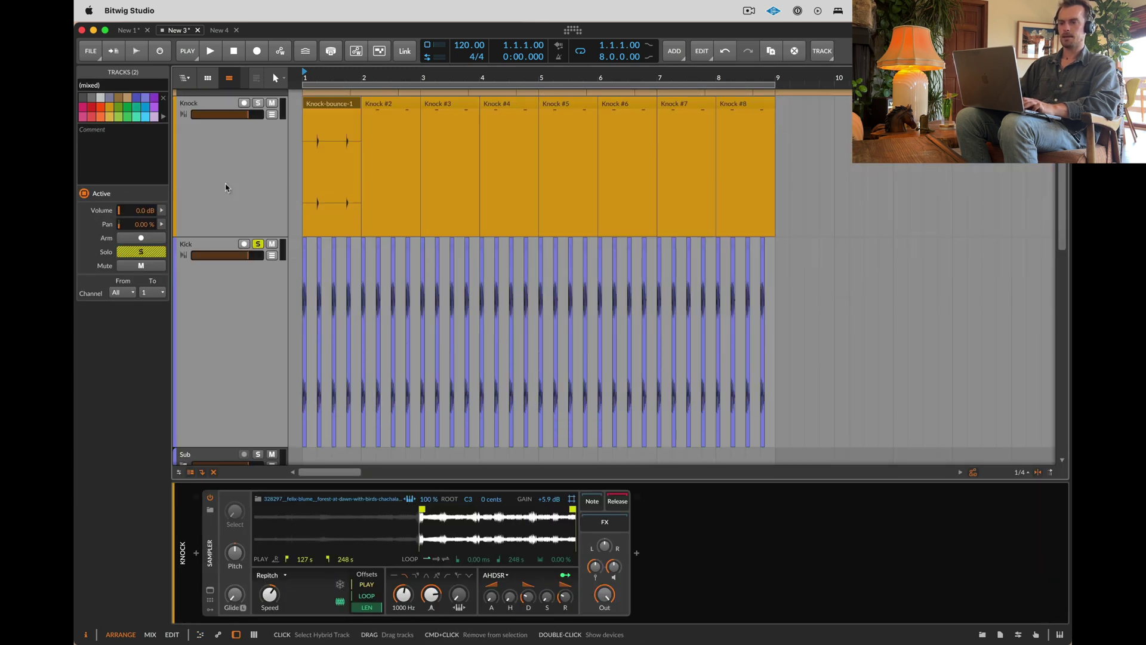
scroll(221, 320, down, 1)
scroll(221, 319, down, 2)
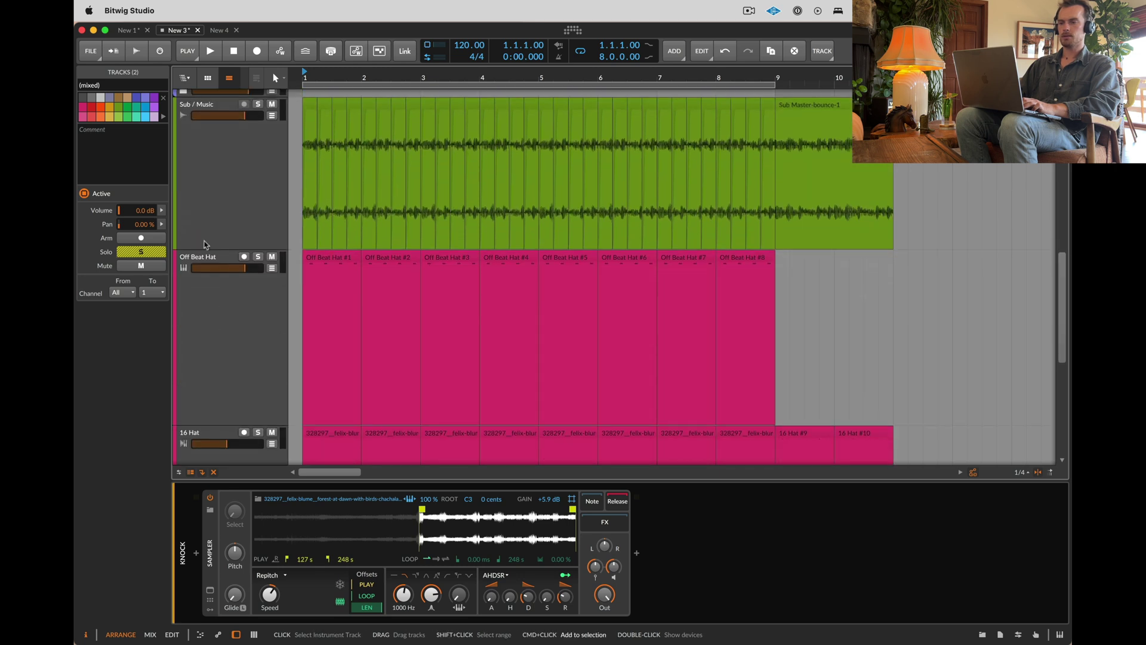
super+click(206, 266)
super+click(206, 435)
scroll(205, 435, down, 2)
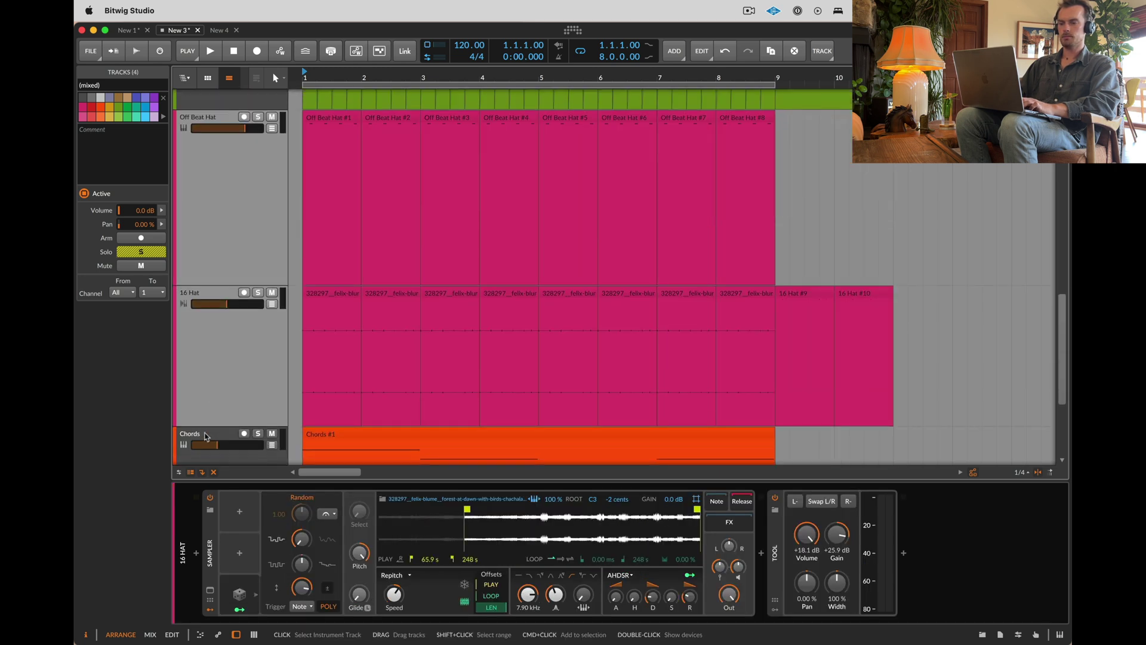
key(super+g)
Step: Solo the new group track during playback and rename it "Drums"
key(space)
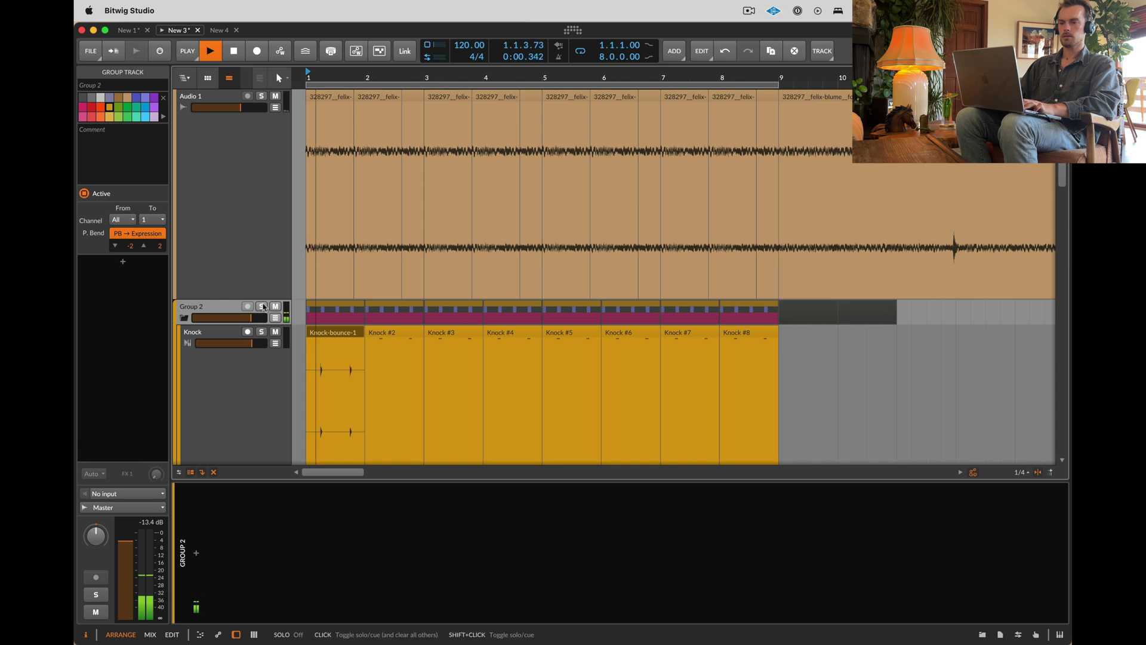
click(261, 306)
double_click(210, 304)
text(Drums)
key(Return)
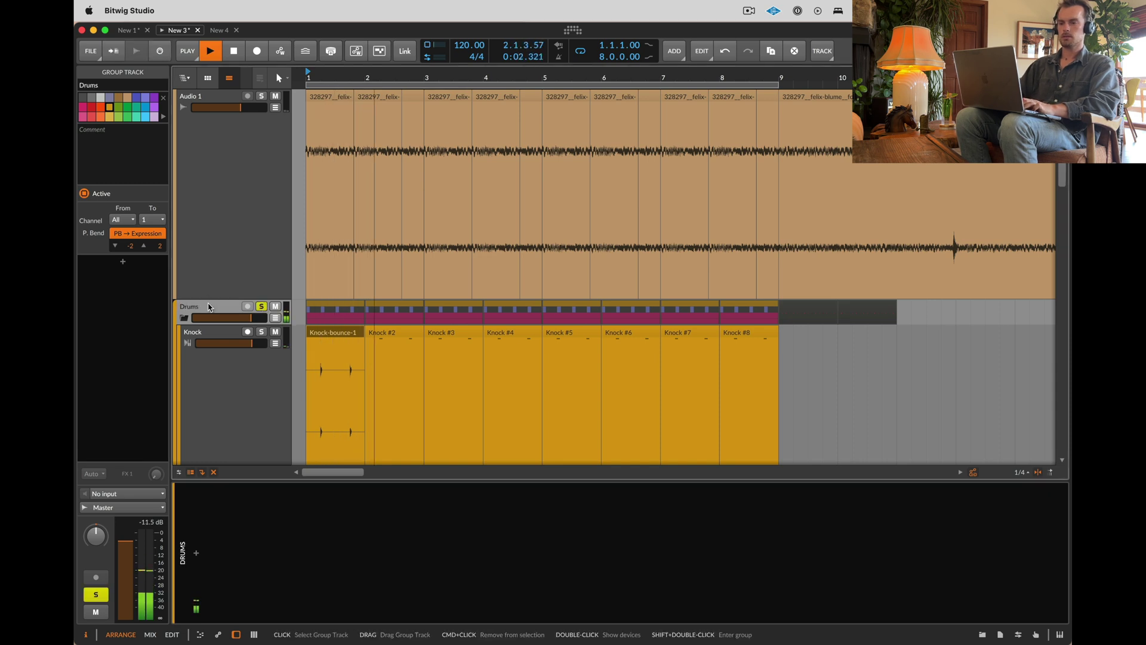
Step: Insert the StandardCLIP plug-in after the Sampler on the Knock track and play the loop
scroll(209, 299, down, 1)
click(207, 295)
click(638, 554)
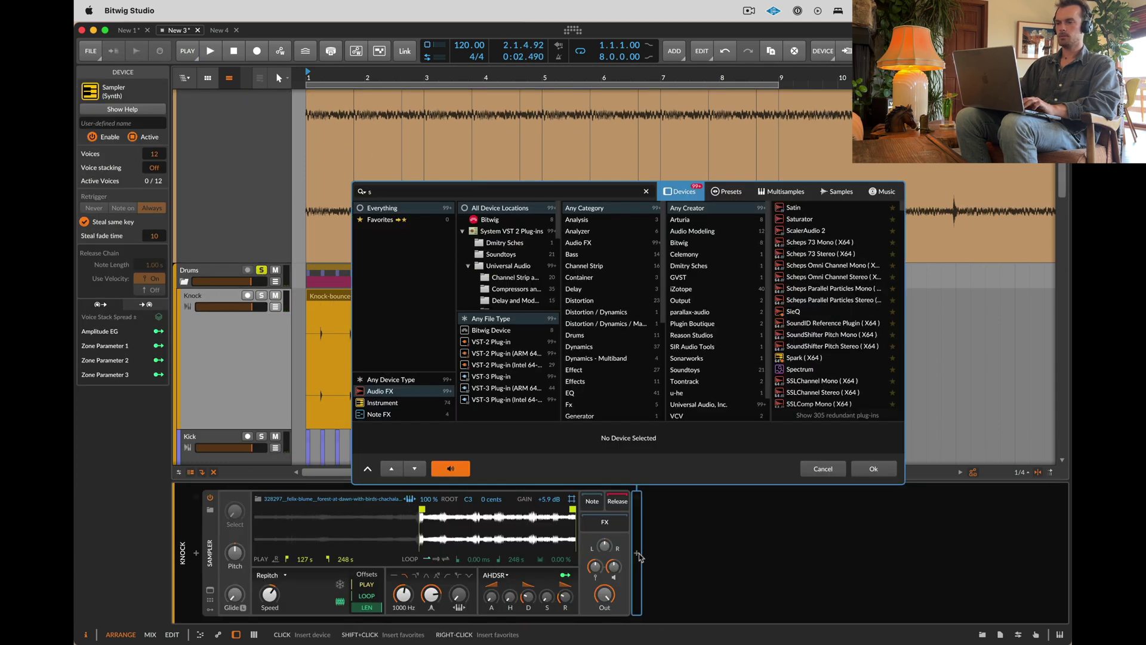
text(sta)
key(Down)
key(Return)
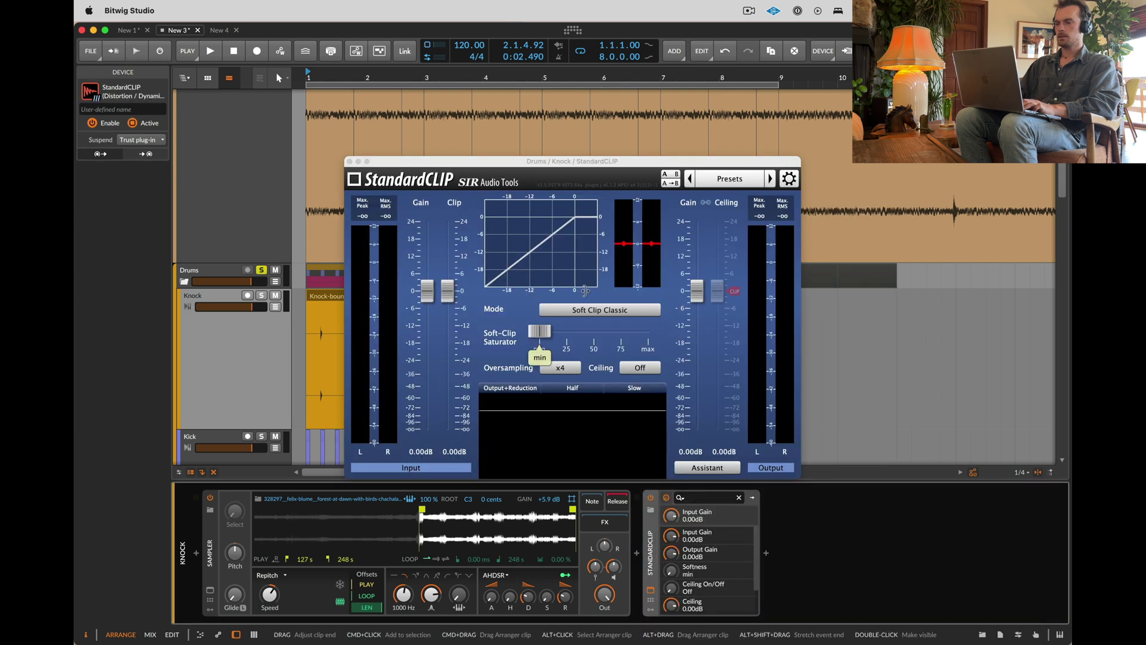
key(space)
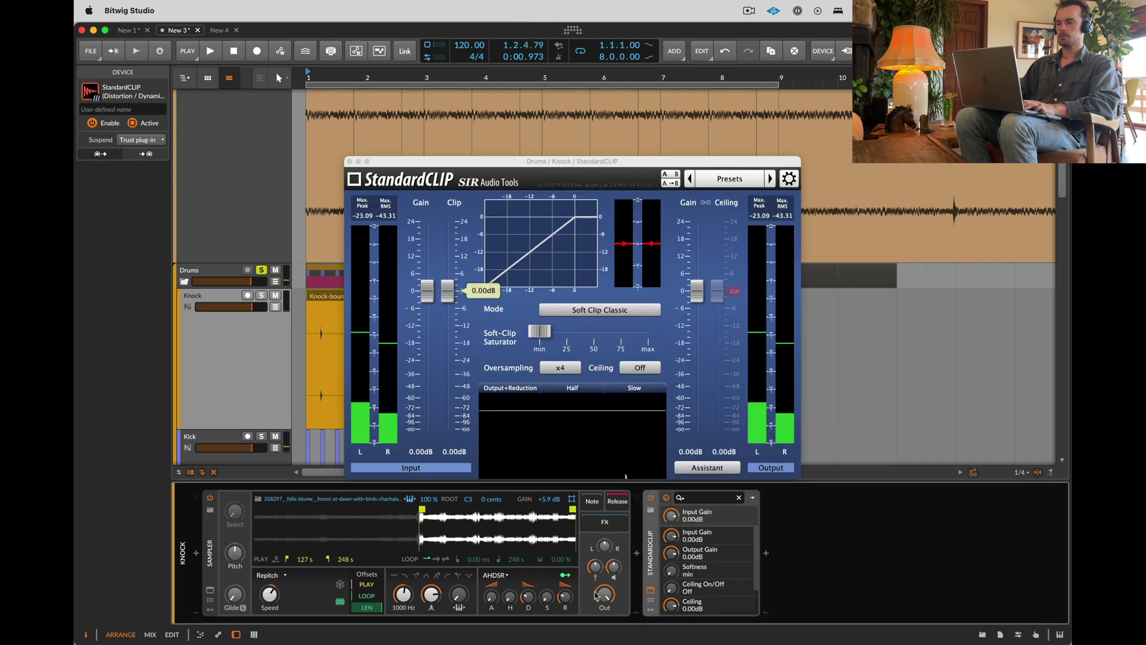
Step: Insert a Tool device between the Sampler and StandardCLIP on the Knock track and set its gain to +10.0 dB
click(636, 558)
text(too)
key(Down)
key(Return)
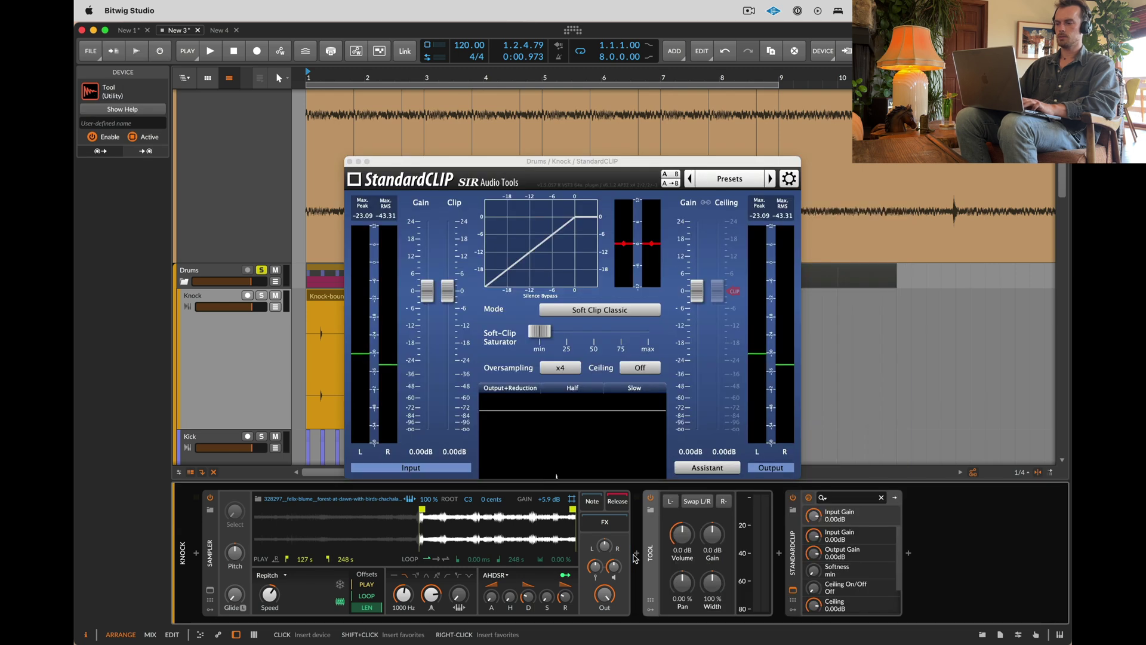
key(Return)
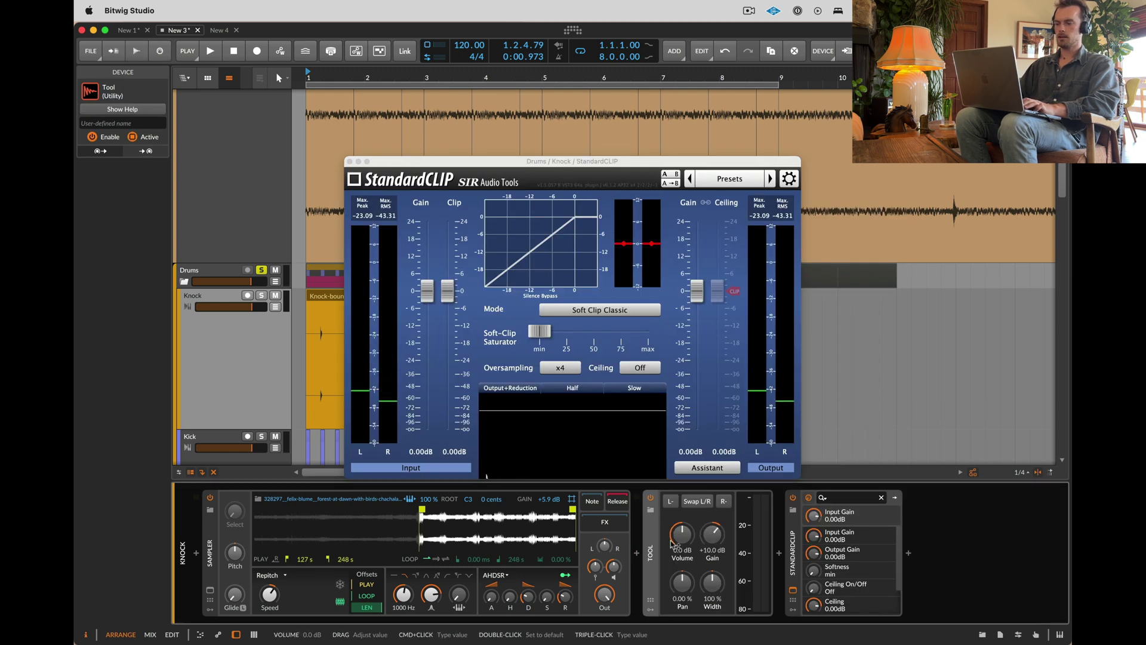
Step: Copy the Tool device to after StandardCLIP and set the copy's gain to -36.0 dB
drag(651, 550, 971, 559)
super+click(987, 538)
text(-120)
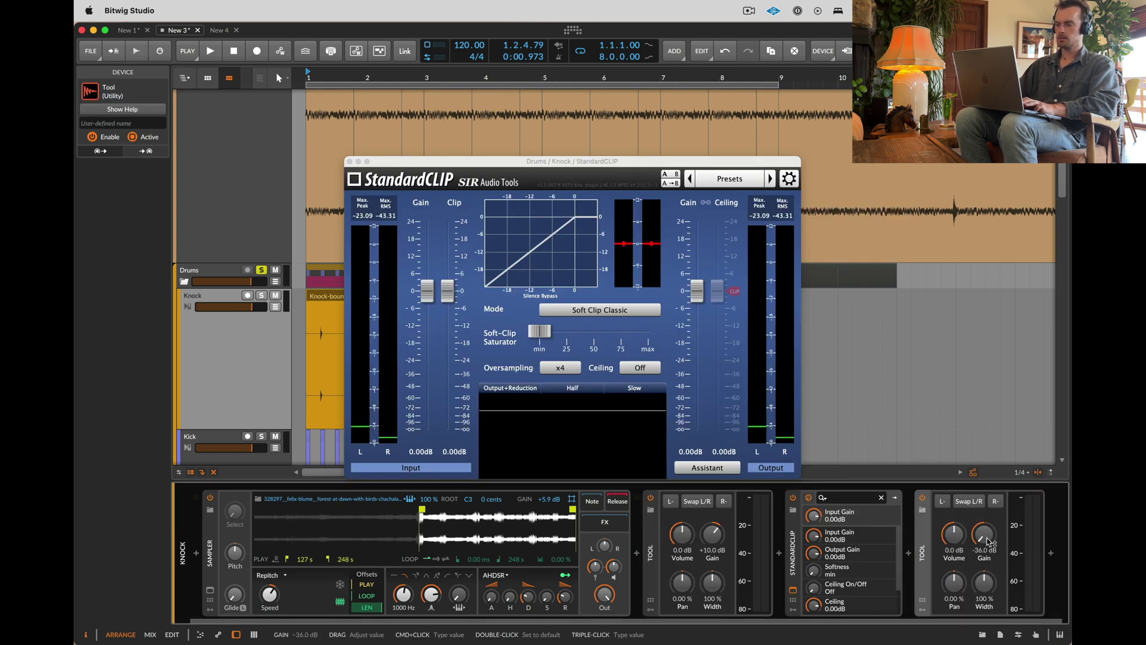
Step: Set the gain of the Tool after StandardCLIP to -10.0 dB and lower the clip level to -16.20 dB during playback
key(Return)
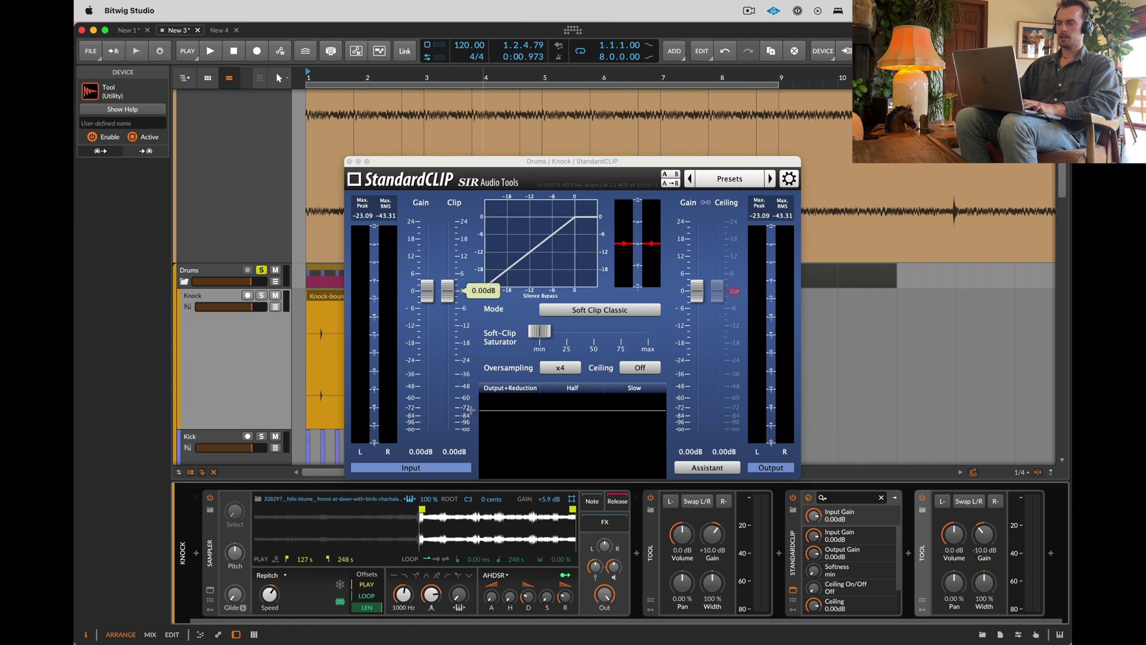
key(space)
drag(451, 302, 455, 336)
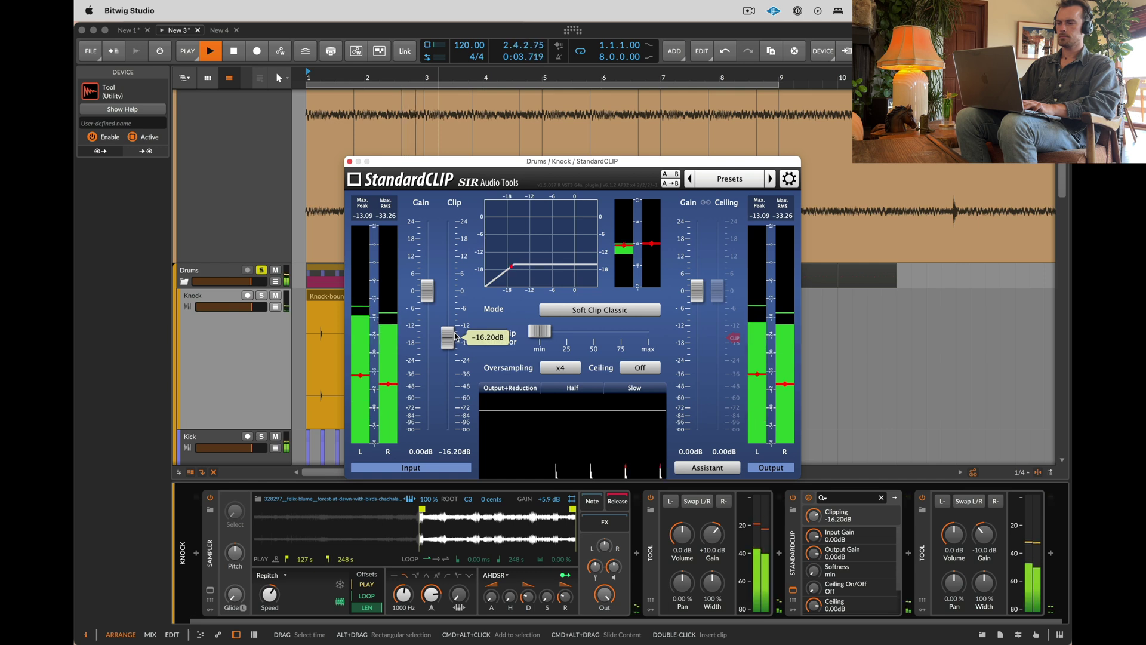
Step: Compare the soloed Knock with StandardCLIP bypassed and enabled, set the clip level to -15.20 dB, then unsolo the track and close the plug-in
key(space)
click(262, 296)
key(space)
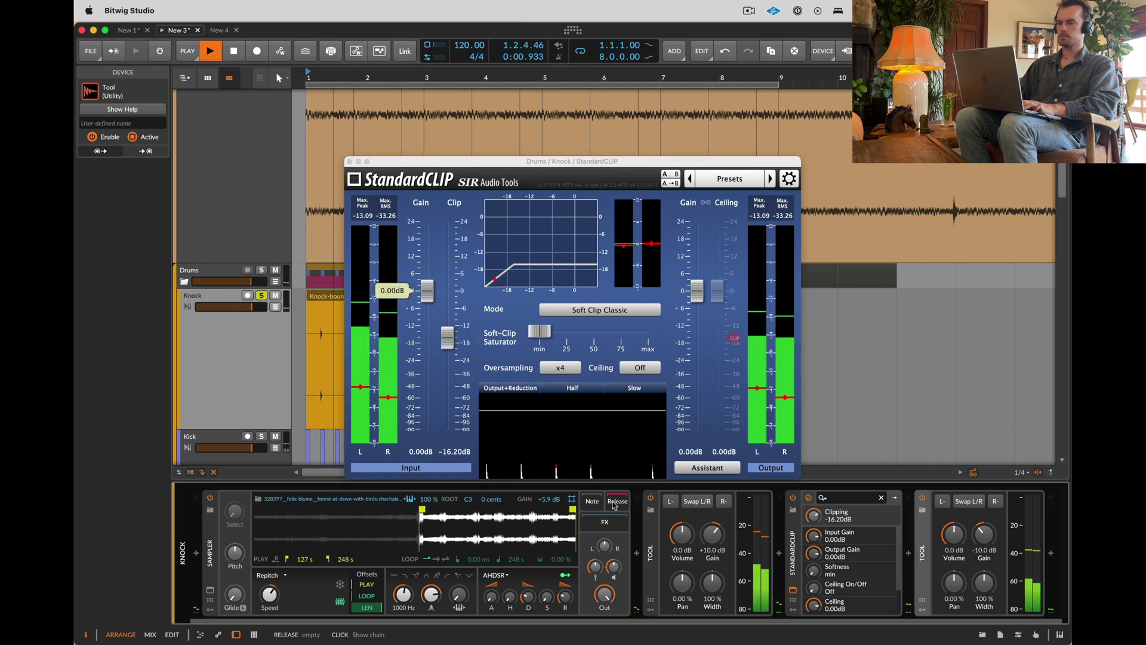
click(793, 497)
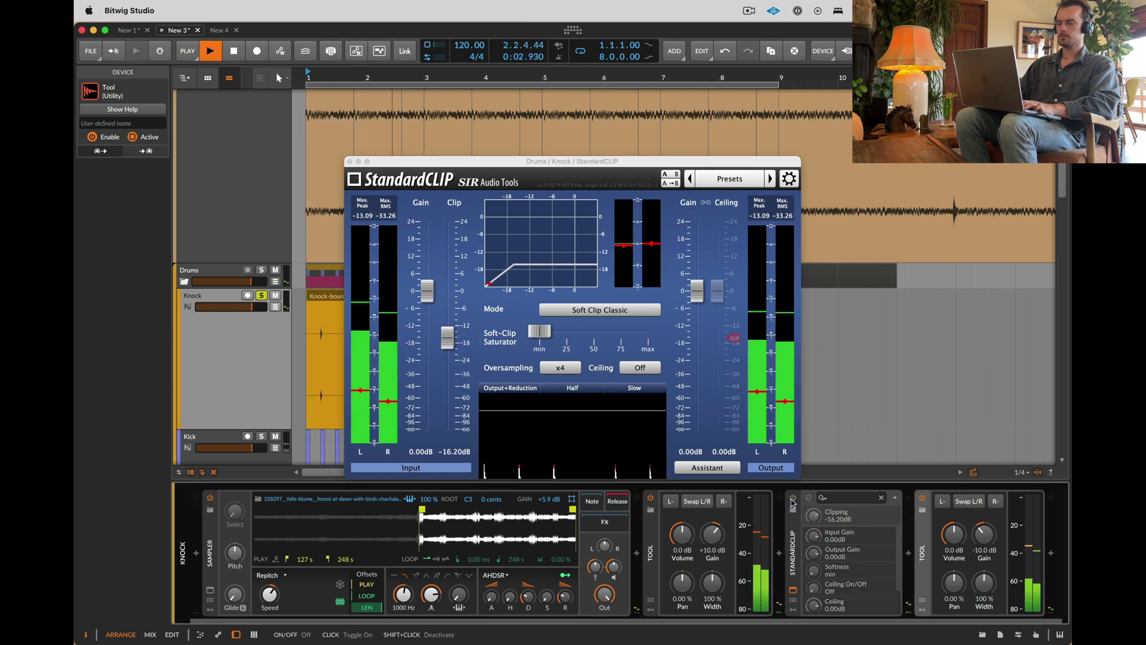
click(793, 501)
drag(447, 339, 448, 335)
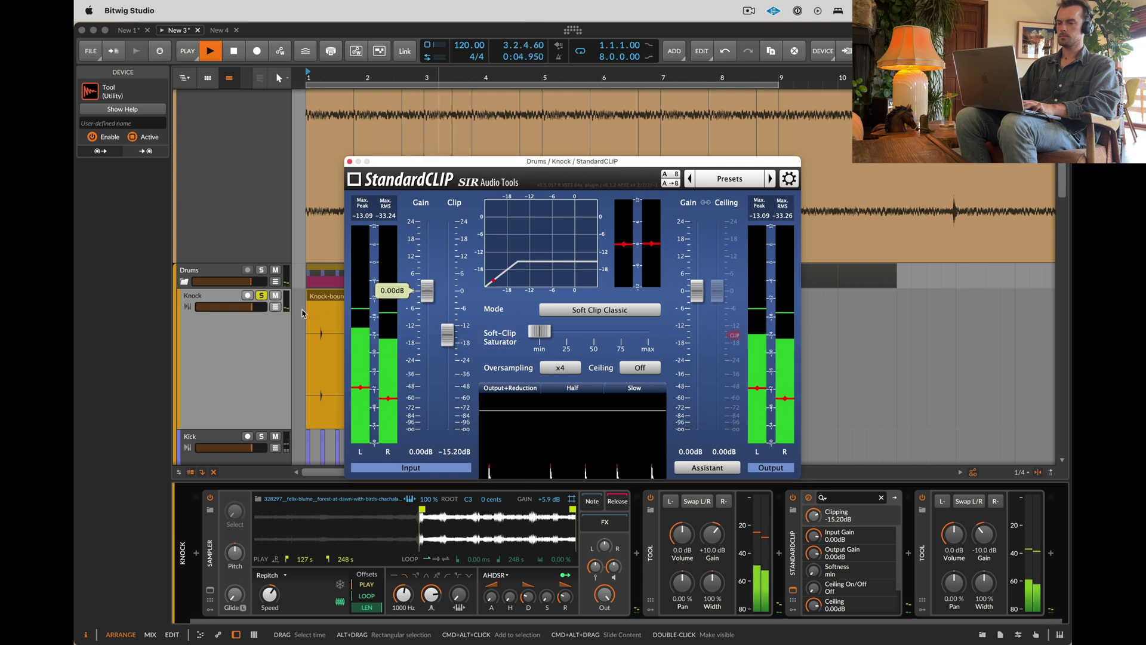
key(space)
click(262, 295)
key(space)
click(350, 162)
key(space)
Step: Insert StandardCLIP after the Tool device on the soloed Kick track
scroll(348, 268, down, 3)
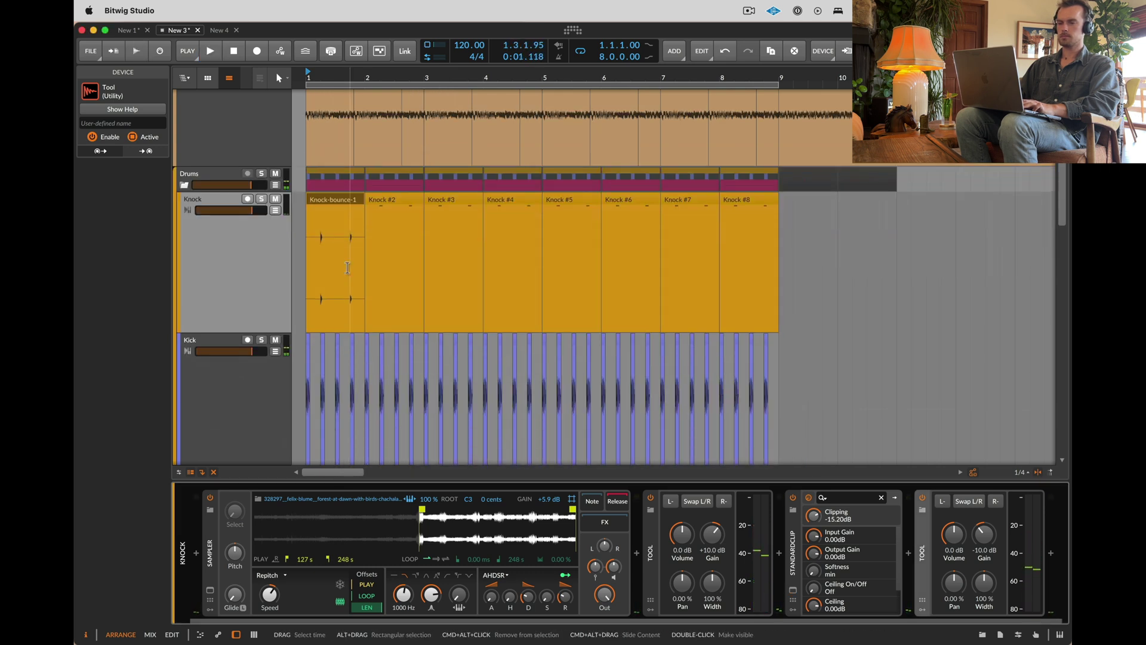
click(216, 344)
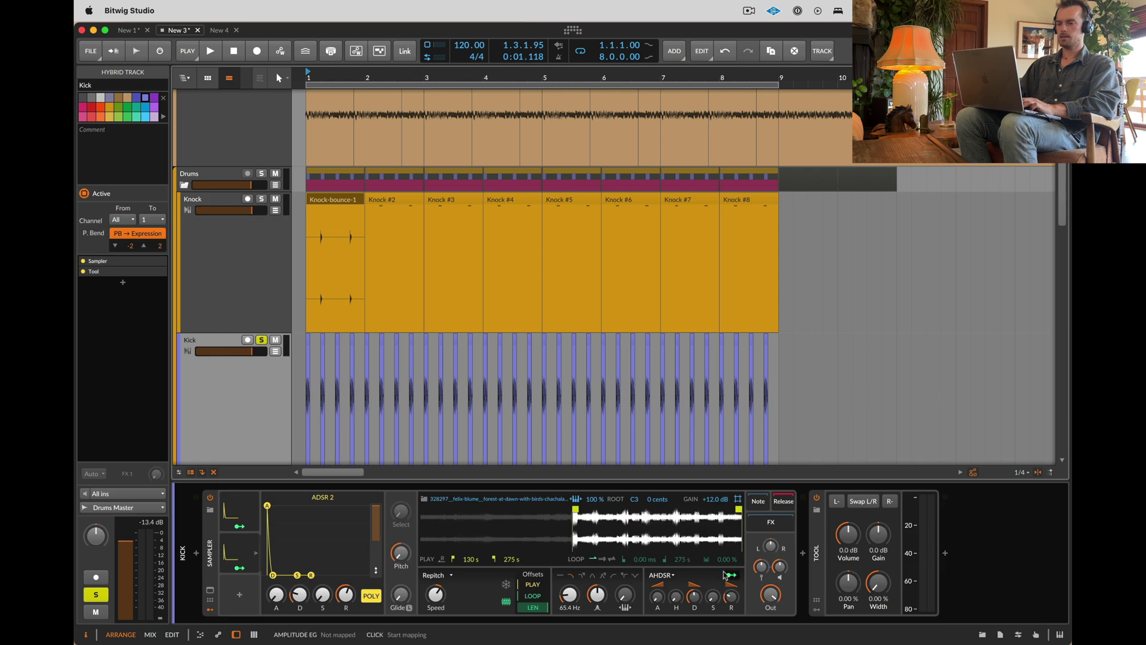
click(946, 553)
text(stard)
key(Down)
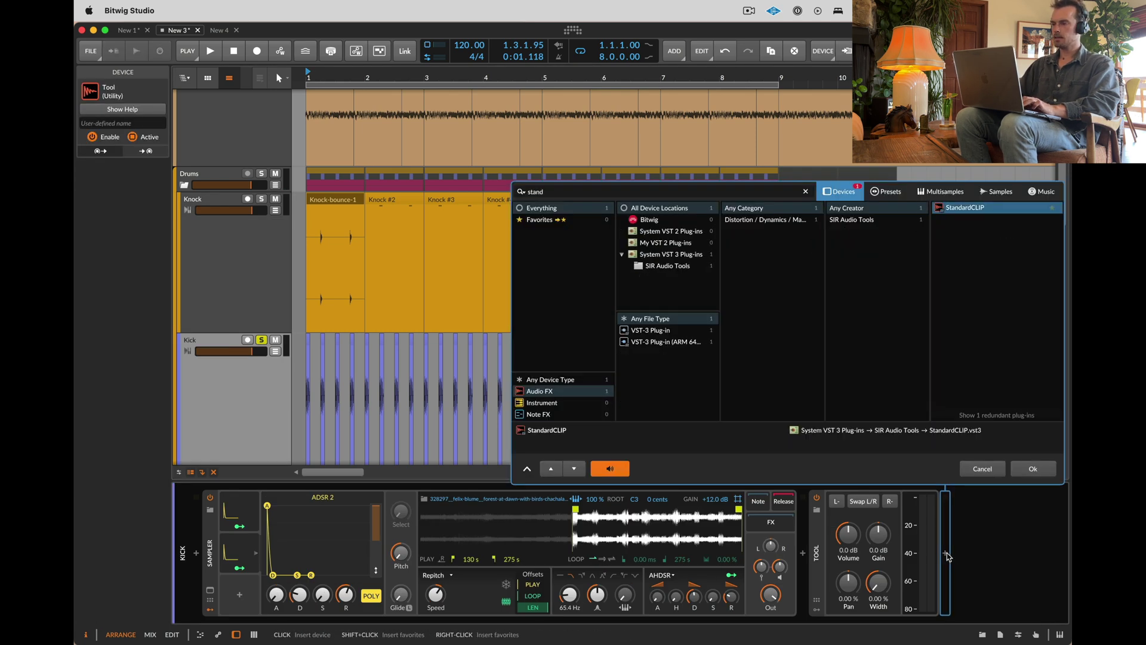
key(Return)
Step: Set the clip level of the Kick's StandardCLIP to -16.80 dB during playback and close the plug-in window
key(space)
drag(455, 301, 449, 337)
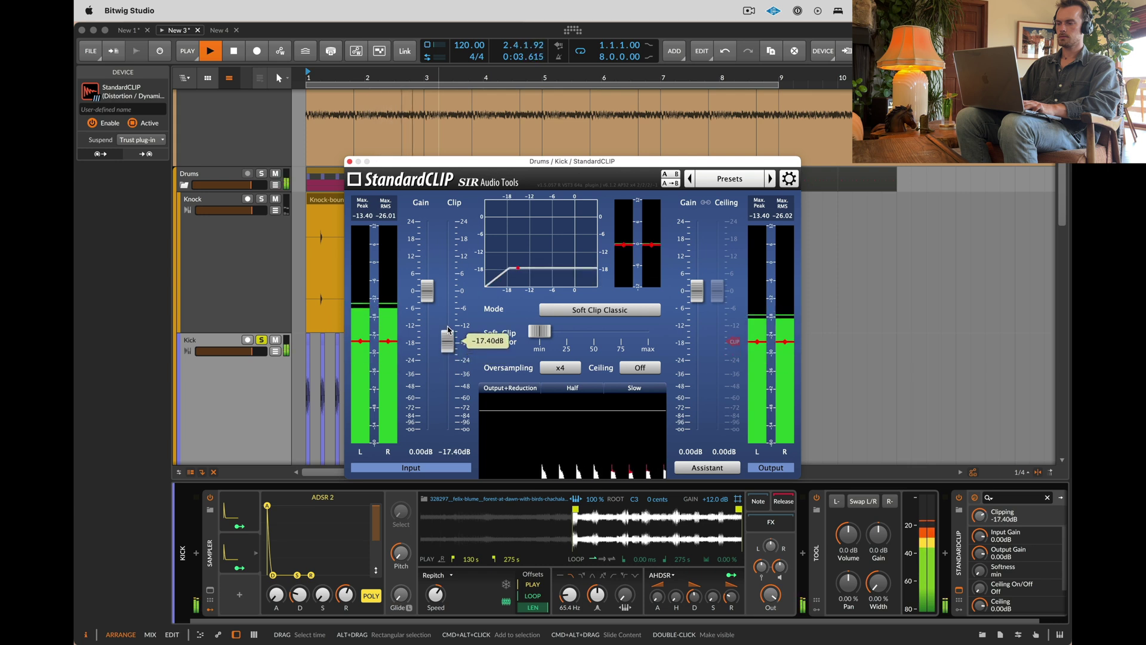
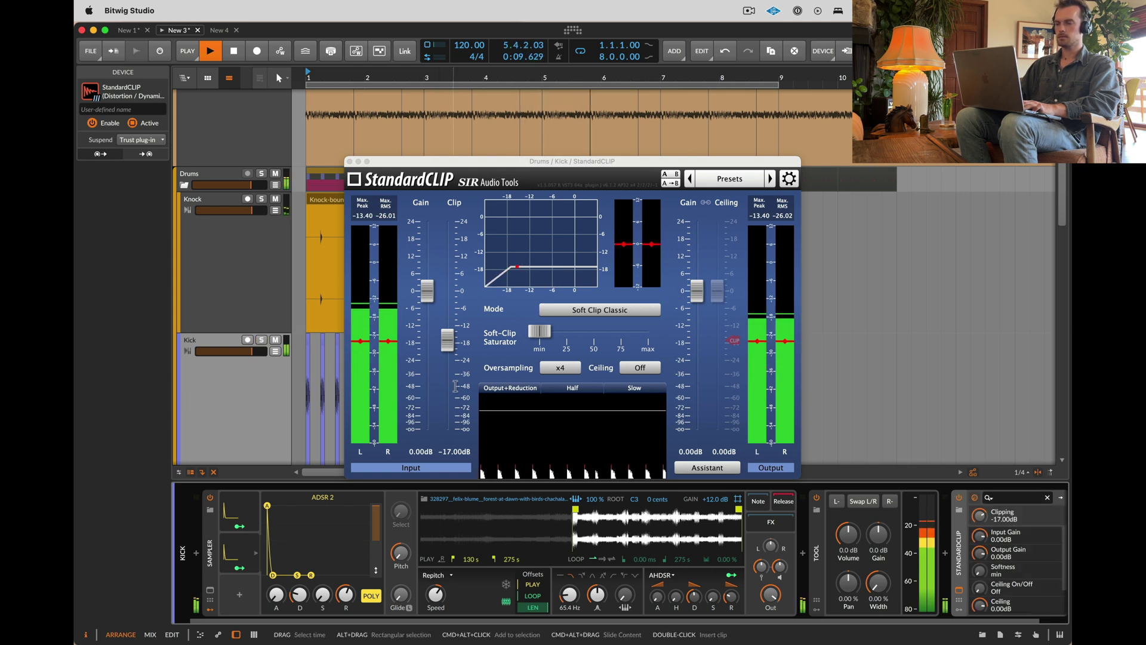
click(452, 352)
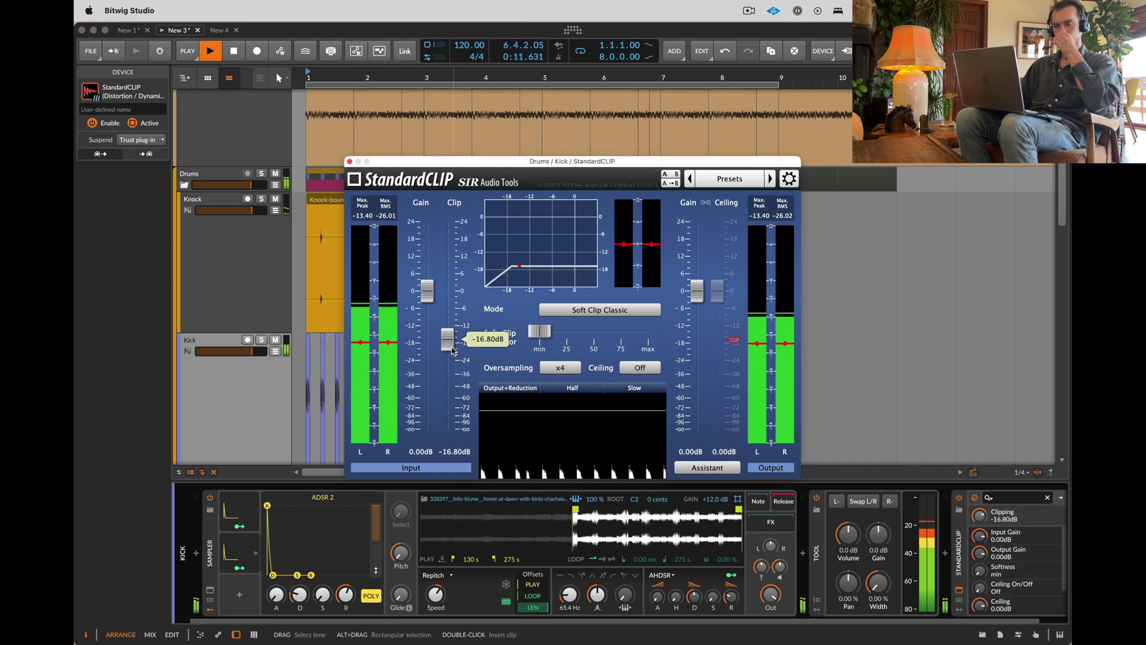
click(349, 162)
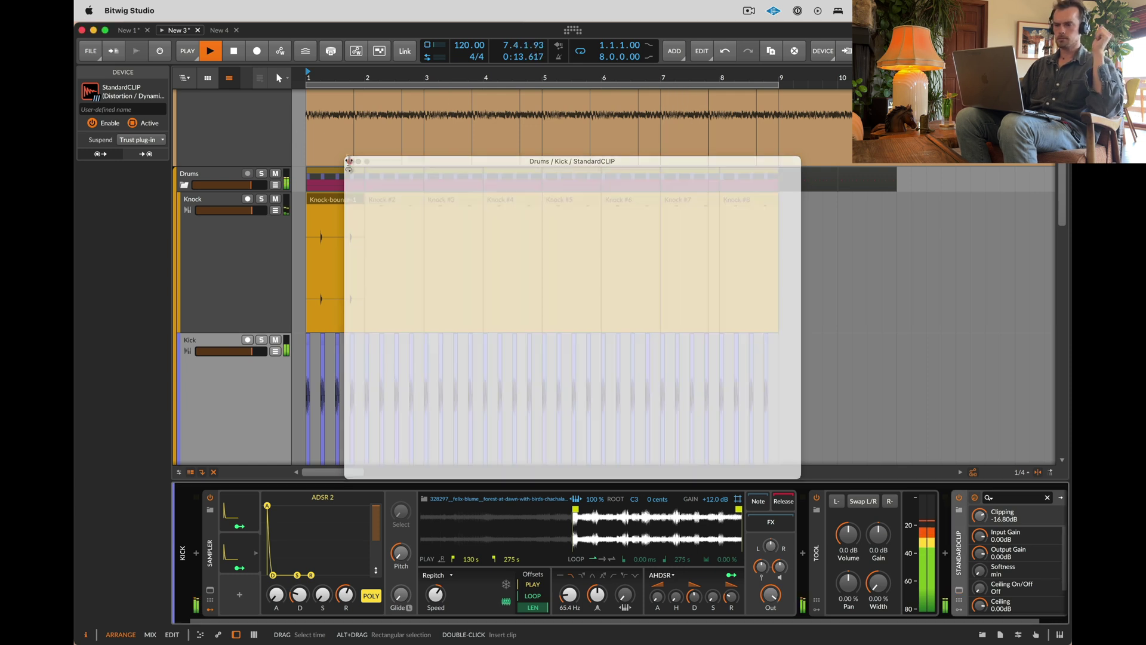
Step: Solo the Off Beat Hat track and insert StandardCLIP after its Tool device
scroll(250, 298, down, 5)
click(261, 424)
click(262, 432)
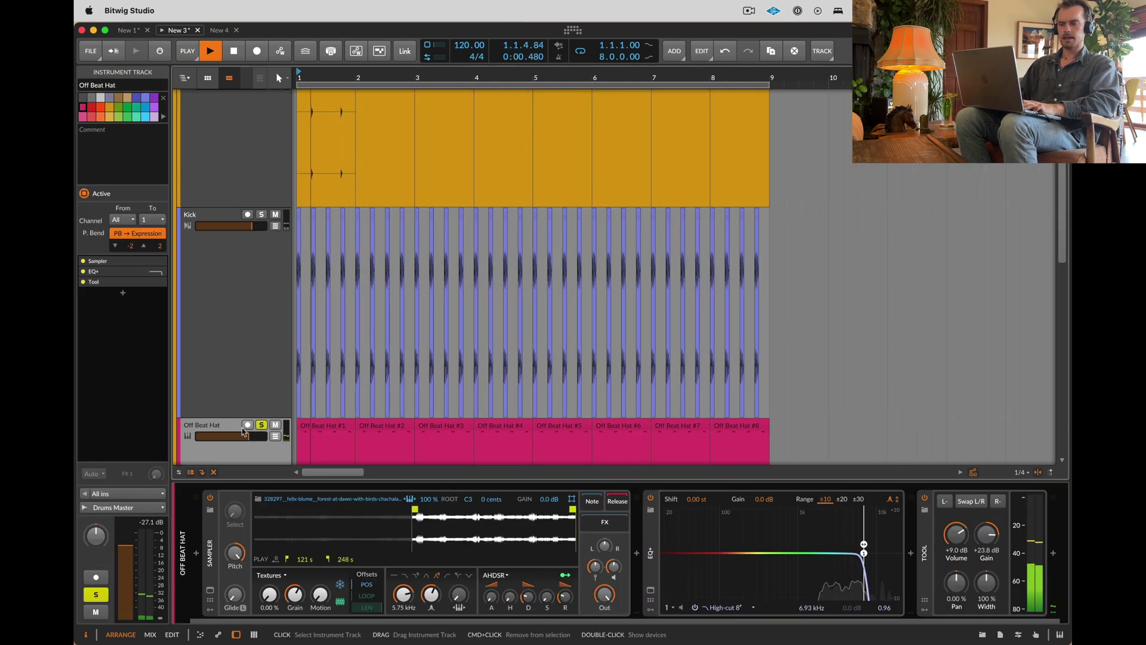
click(1045, 553)
text(stand)
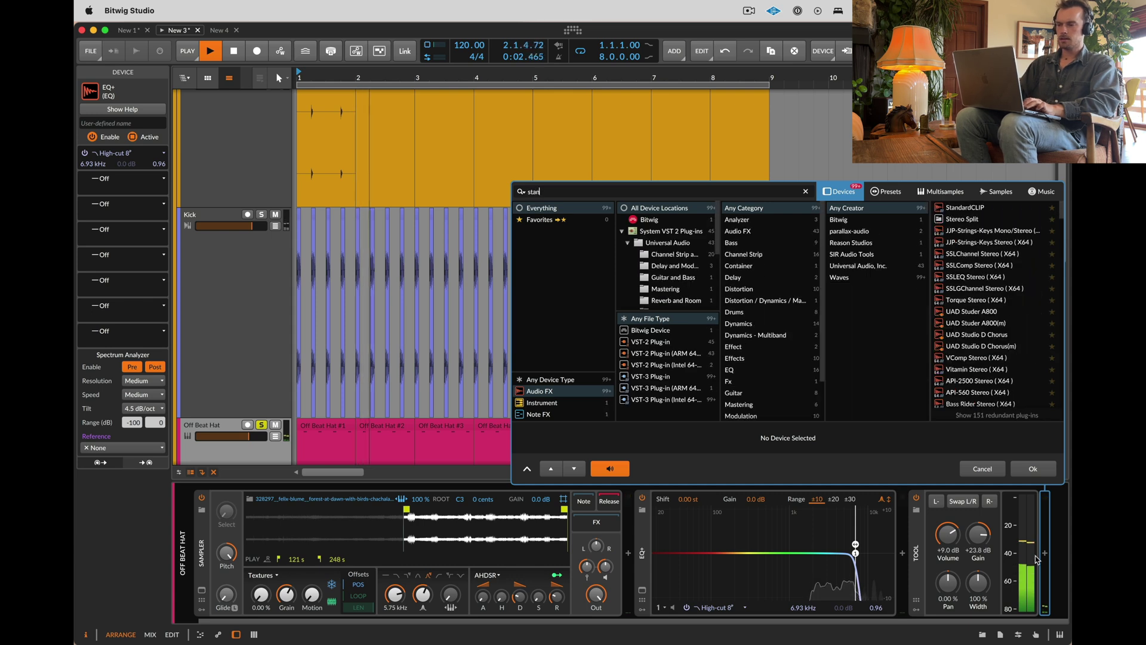
key(Down)
key(Return)
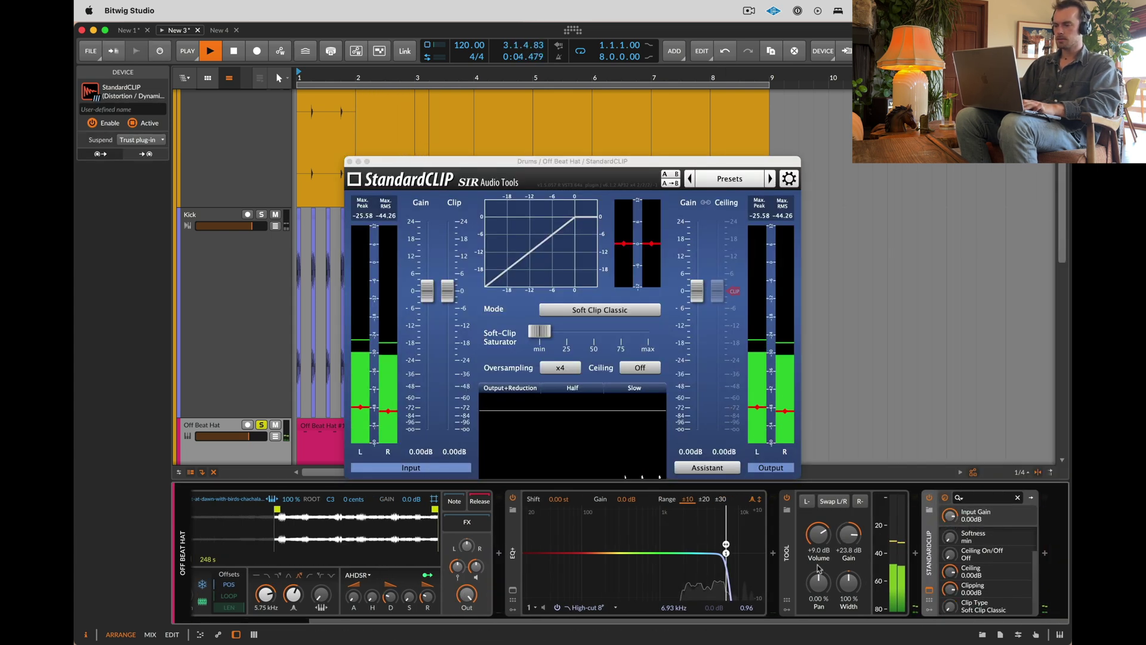
Step: Duplicate the Off Beat Hat's Tool ahead of StandardCLIP, with the copy's volume at 0.0 dB and gain at +10.0 dB
click(789, 557)
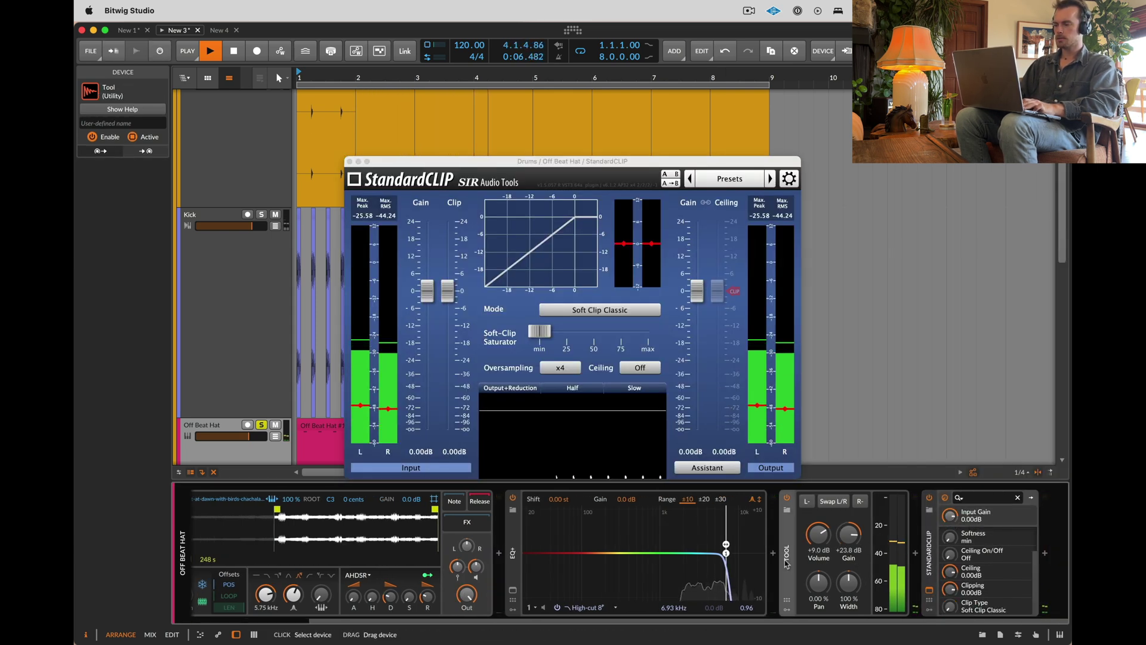
key(super+d)
key(space)
super+click(967, 533)
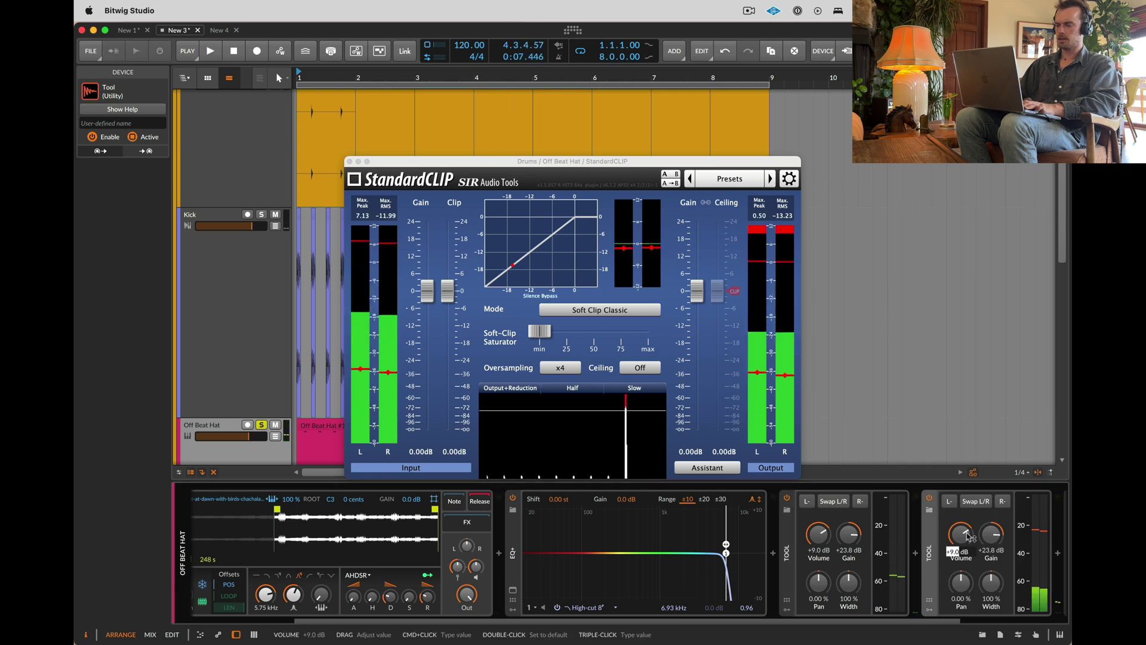
text(0)
key(Return)
super+click(997, 536)
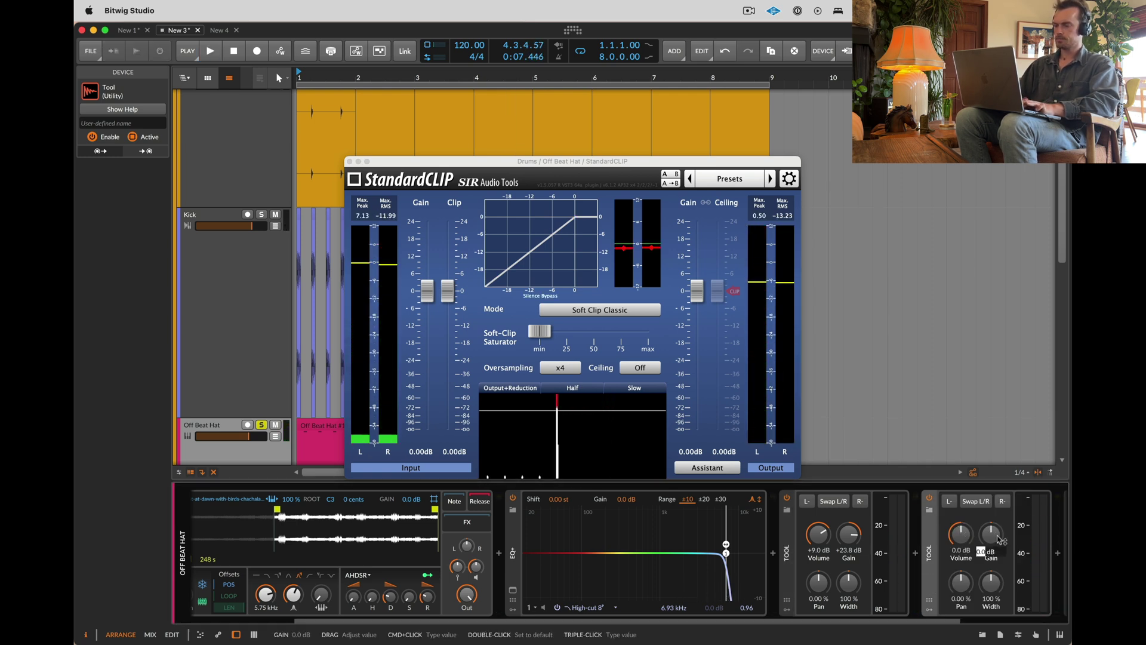
text(10)
key(Return)
Step: Set the gain of the Tool after the Off Beat Hat's StandardCLIP to -10.0 dB
scroll(1015, 546, right, 5)
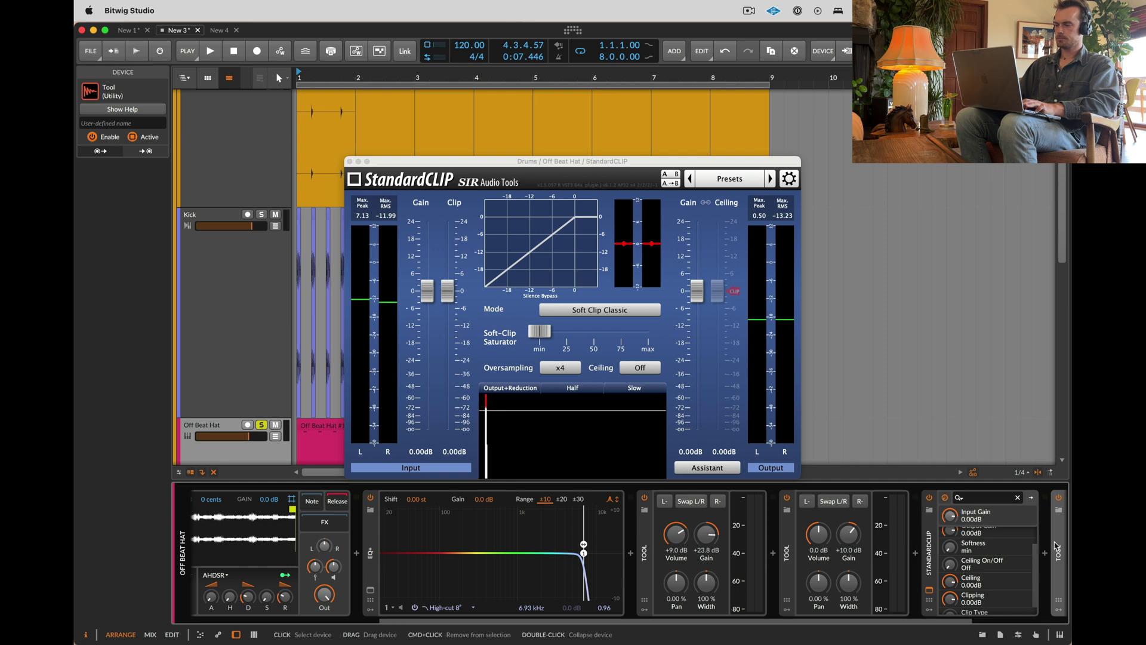
scroll(1059, 553, right, 5)
super+click(989, 545)
text(-10)
key(Return)
Step: Lower the Off Beat Hat's StandardCLIP clip level to -17.80 dB during playback, unsolo the track and close the plug-in window
key(space)
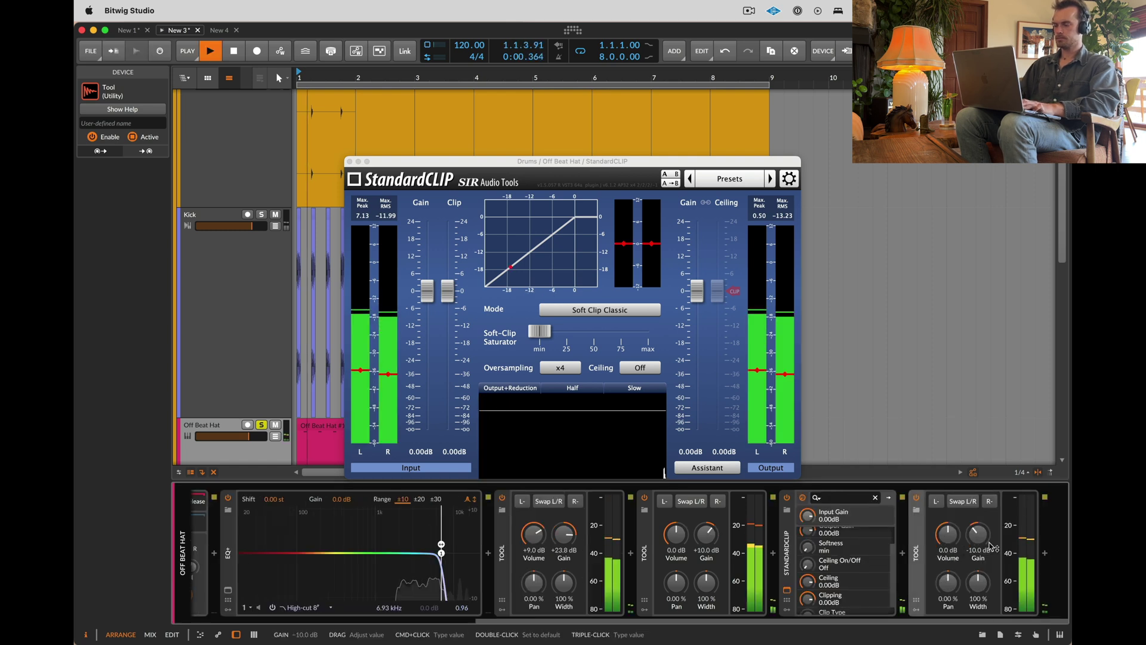
drag(448, 290, 460, 345)
click(262, 425)
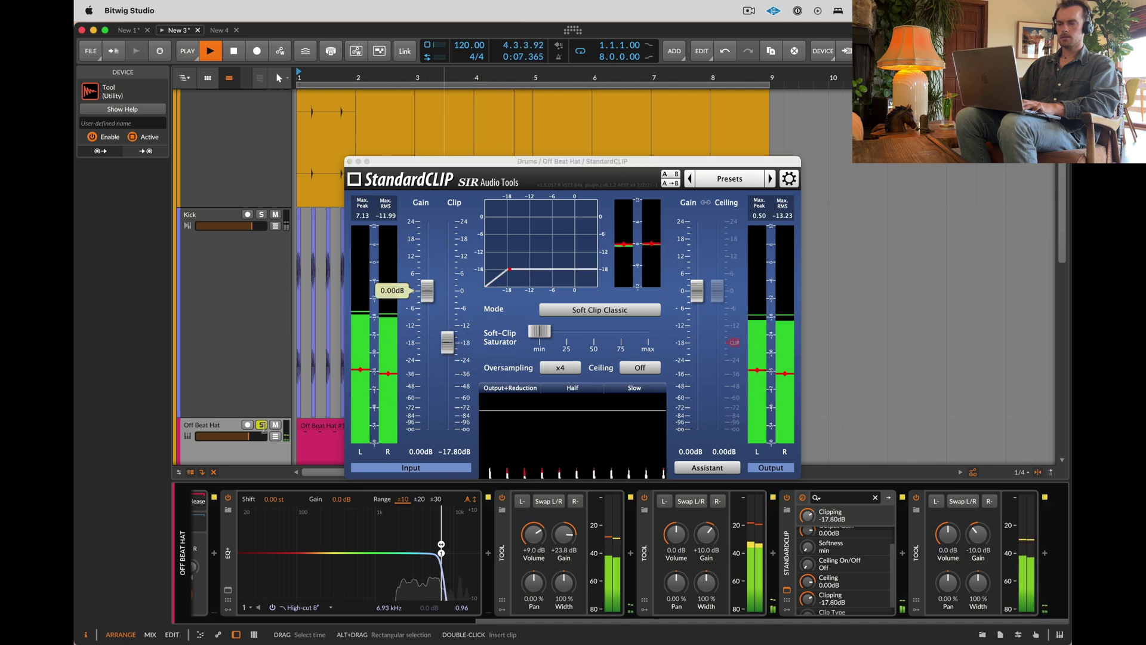
click(350, 161)
Step: Insert StandardCLIP after the Tool on the soloed 16 Hat track and set its clip level to -11.60 dB
scroll(351, 306, down, 5)
click(255, 309)
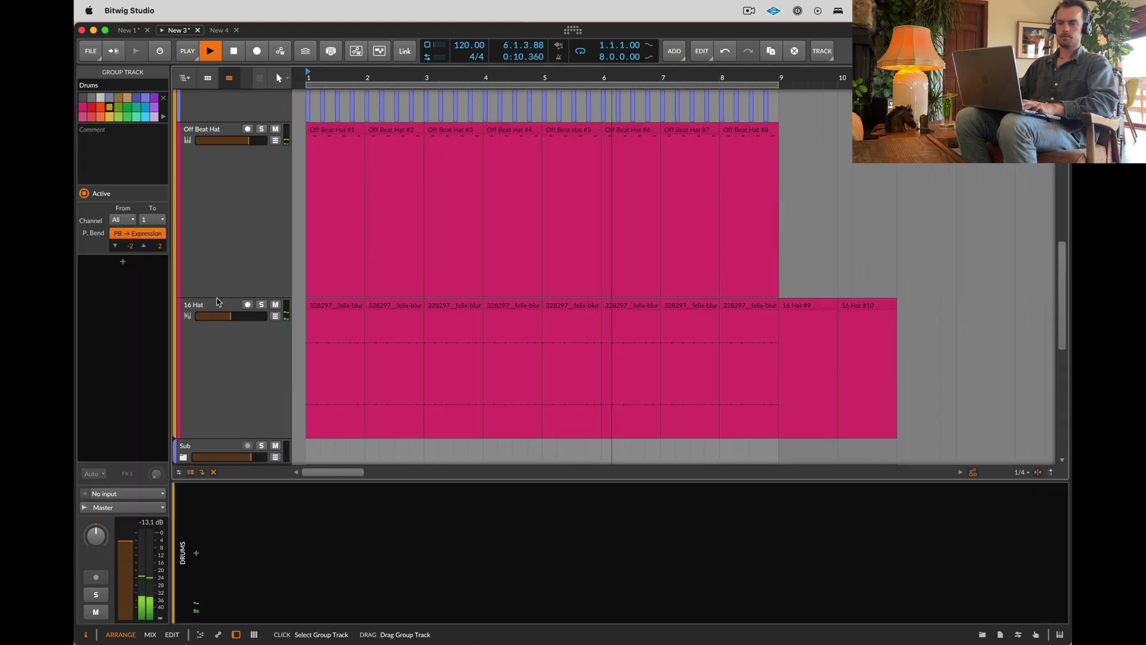
click(261, 305)
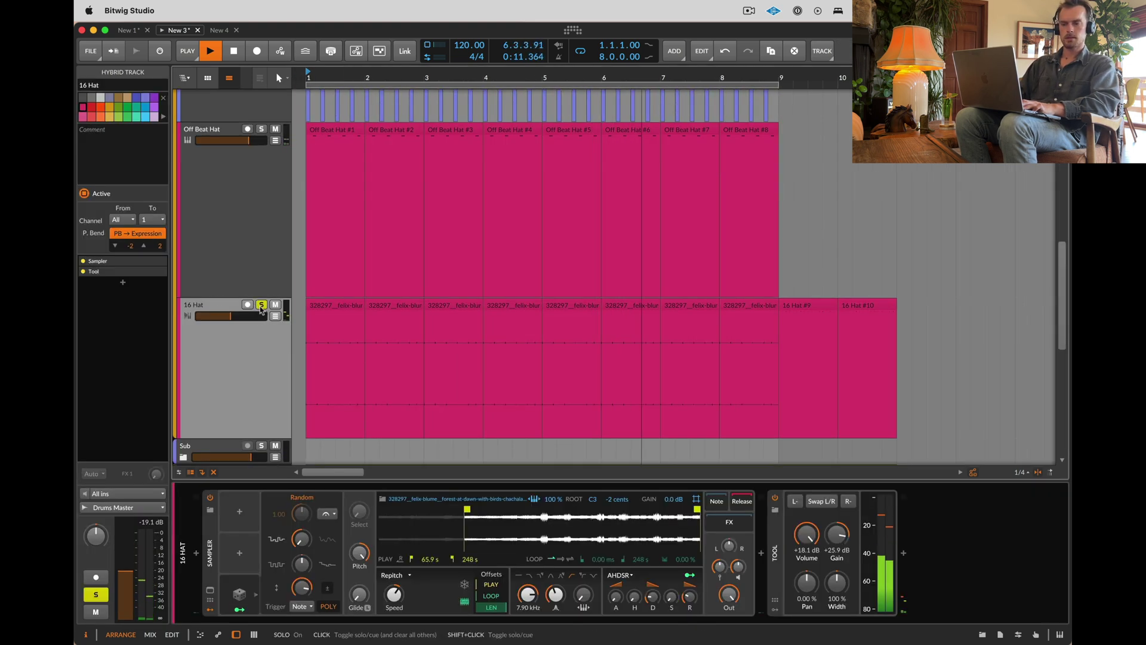
click(904, 556)
text(stand)
key(Down)
key(Return)
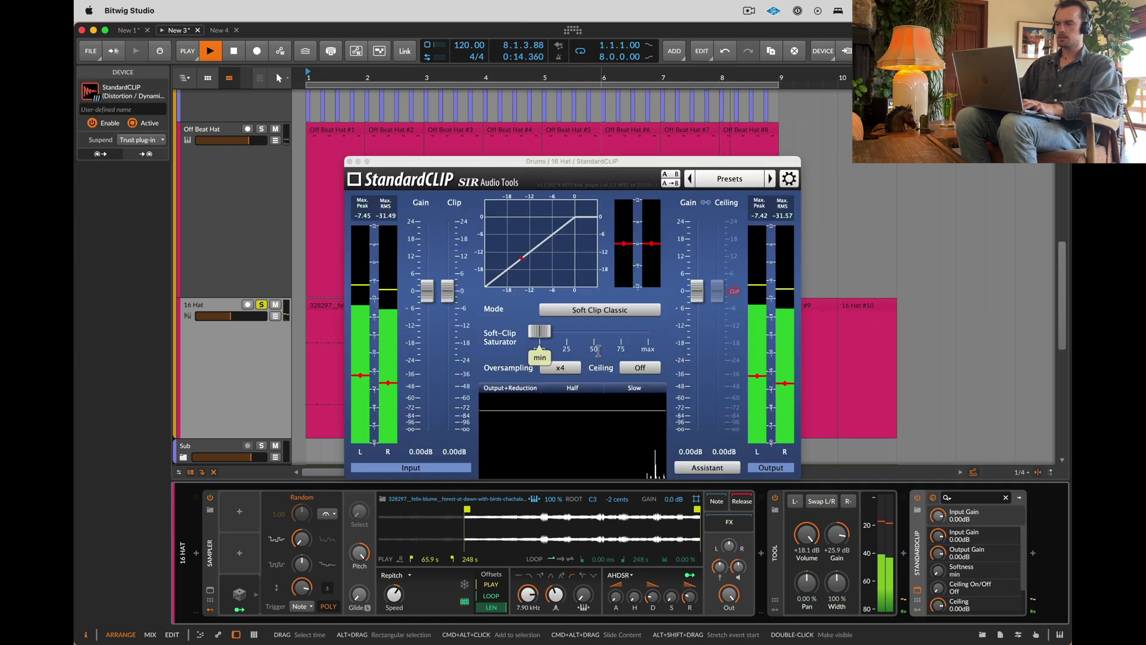
drag(447, 291, 449, 324)
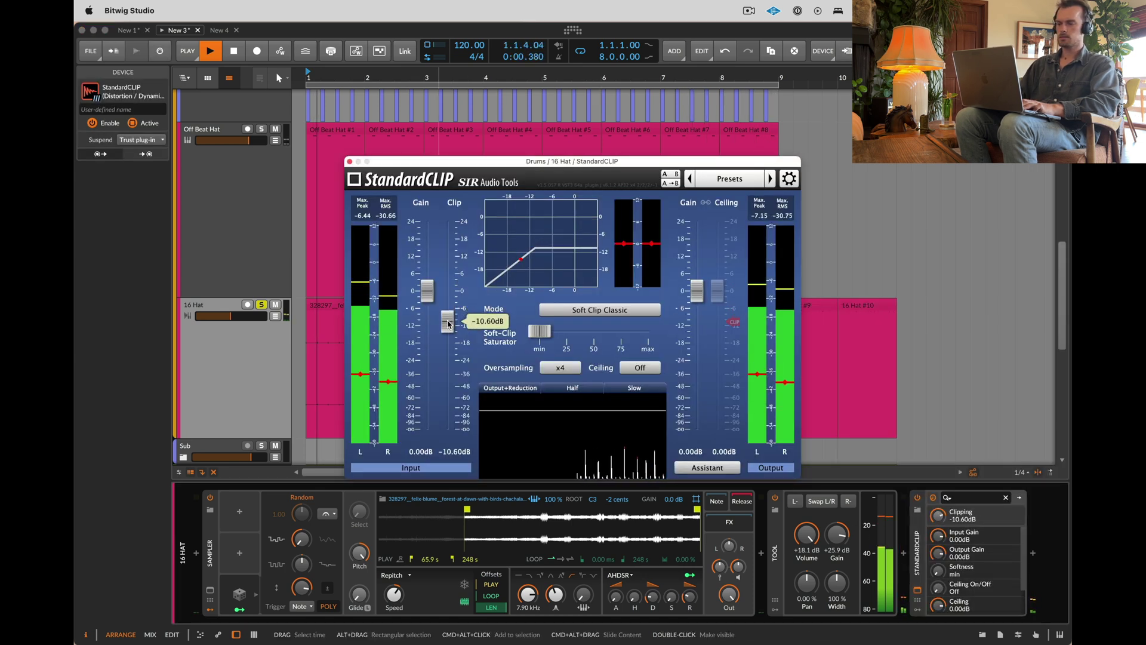
key(space)
Step: Insert an EQ+ device between the Tool and StandardCLIP on the 16 Hat track and play briefly to read its spectrum
click(904, 553)
text(eq)
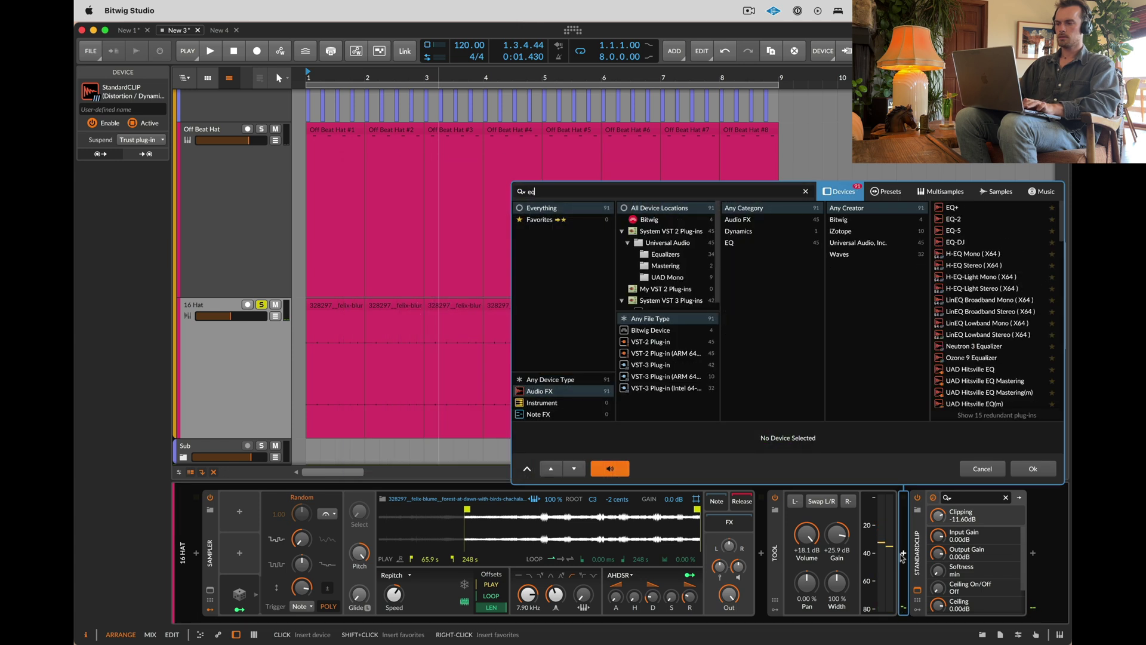
key(Down)
key(Return)
key(space)
key(space)
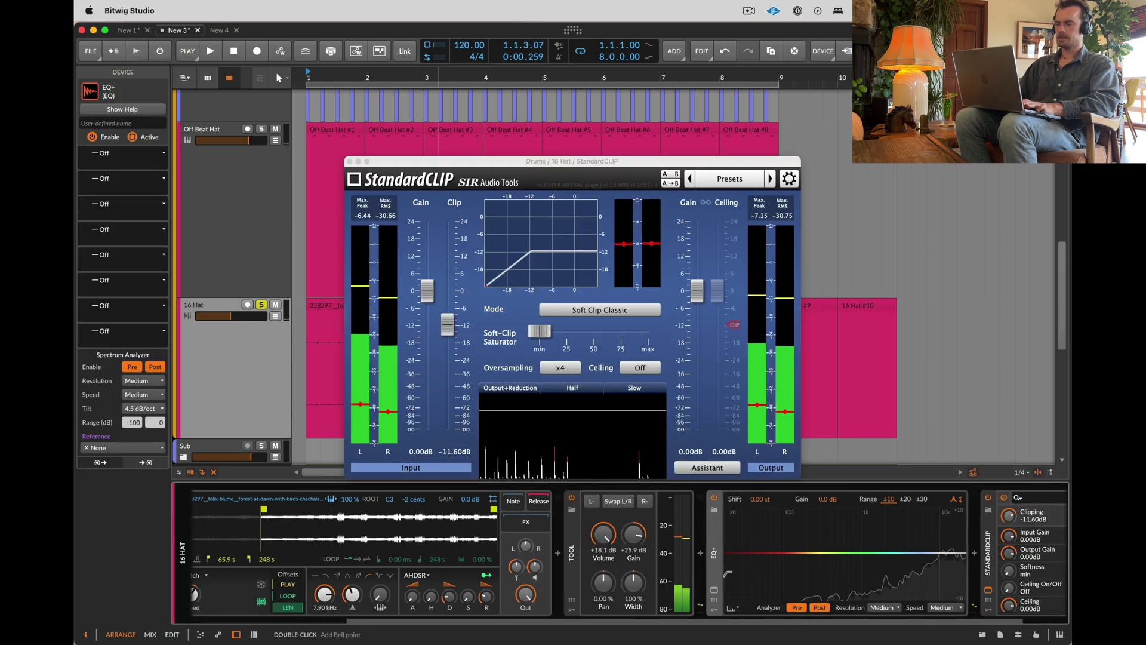
Step: Add a low-cut at 3.14 kHz and a high-cut at 9.34 kHz in the 16 Hat's EQ+ and play the loop
drag(731, 553, 877, 553)
drag(966, 553, 900, 550)
click(803, 608)
click(819, 570)
key(space)
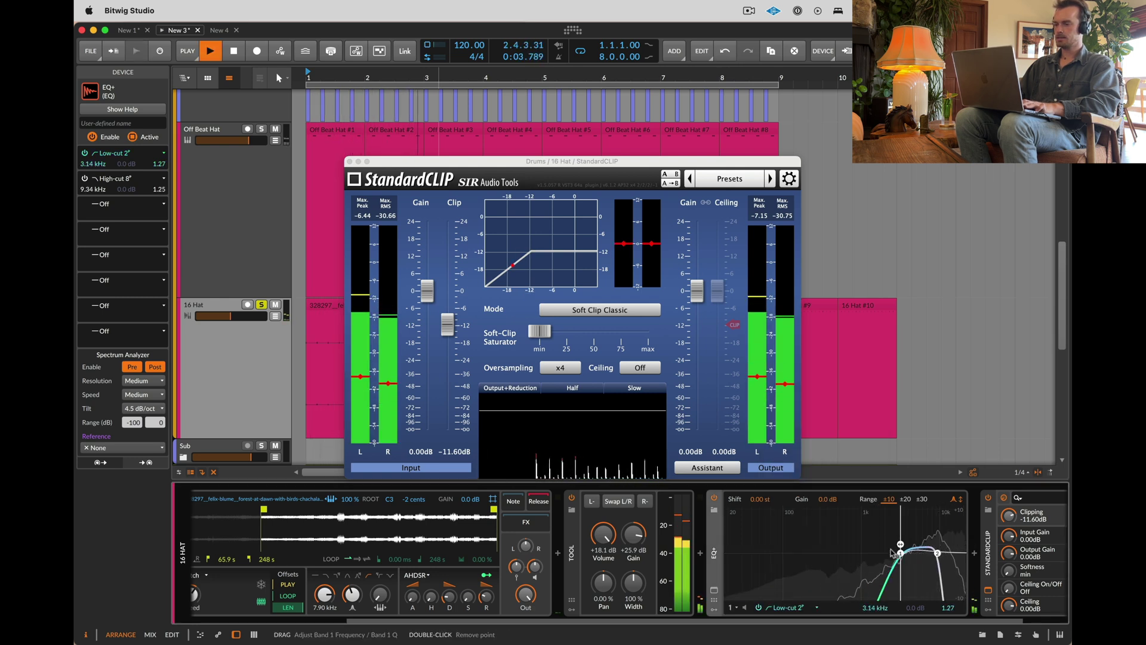
Step: Unsolo the 16 Hat track, adjust its volume in the mix and close the StandardCLIP window
click(261, 305)
drag(231, 317, 237, 317)
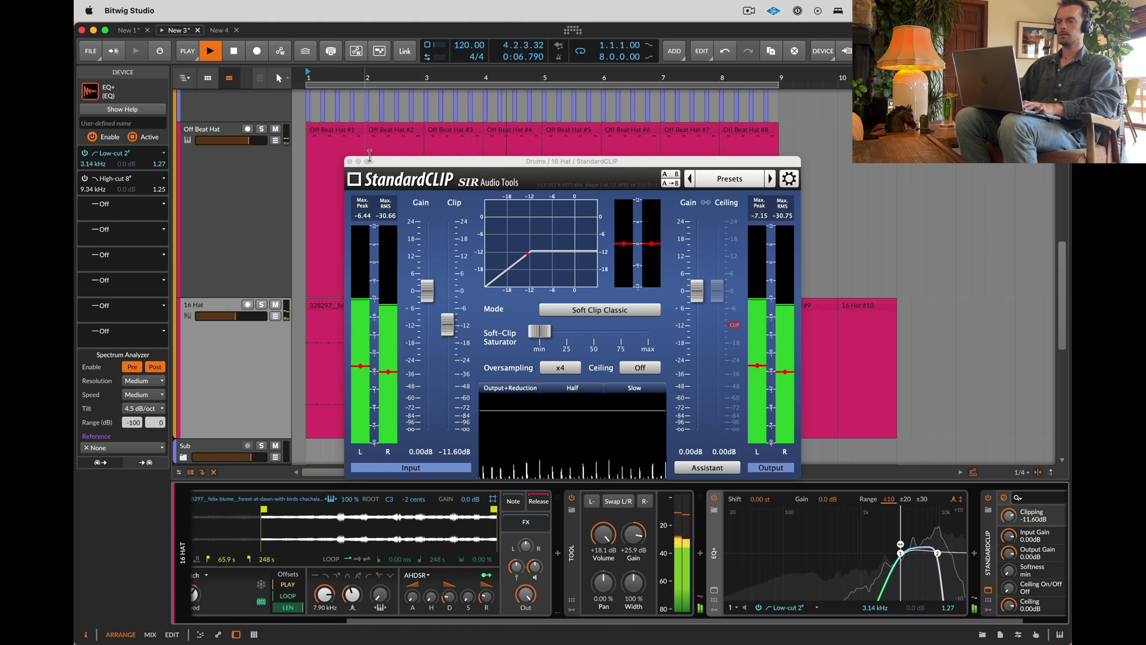
click(350, 162)
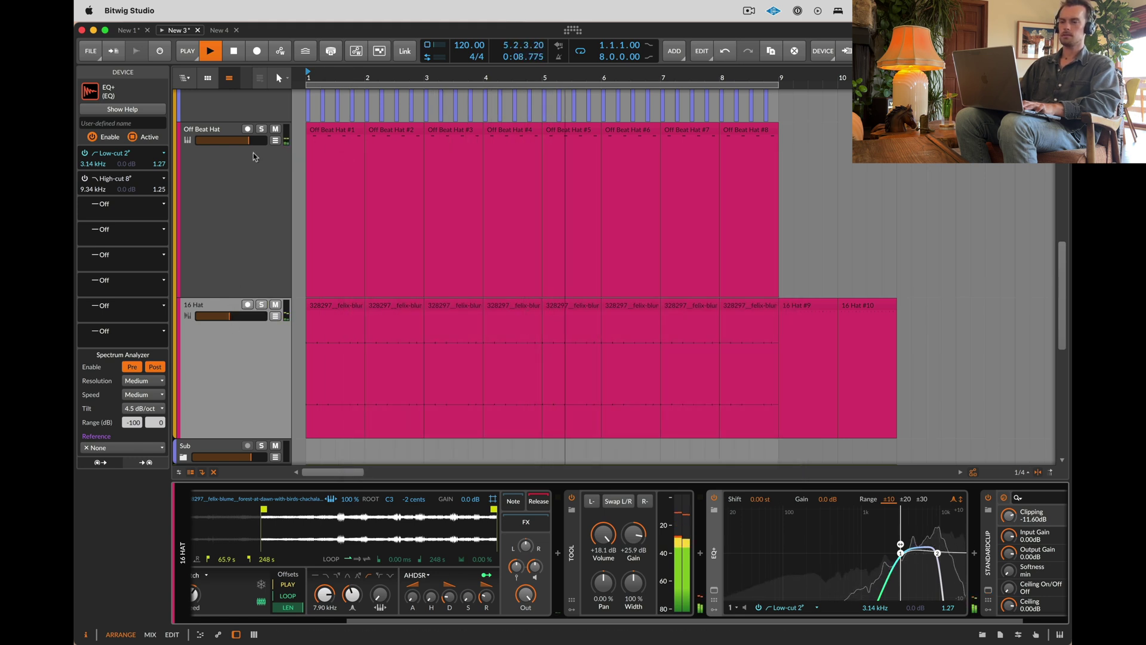
Step: Collapse the Drums group track and slightly lower the Chords track's volume
scroll(246, 145, up, 10)
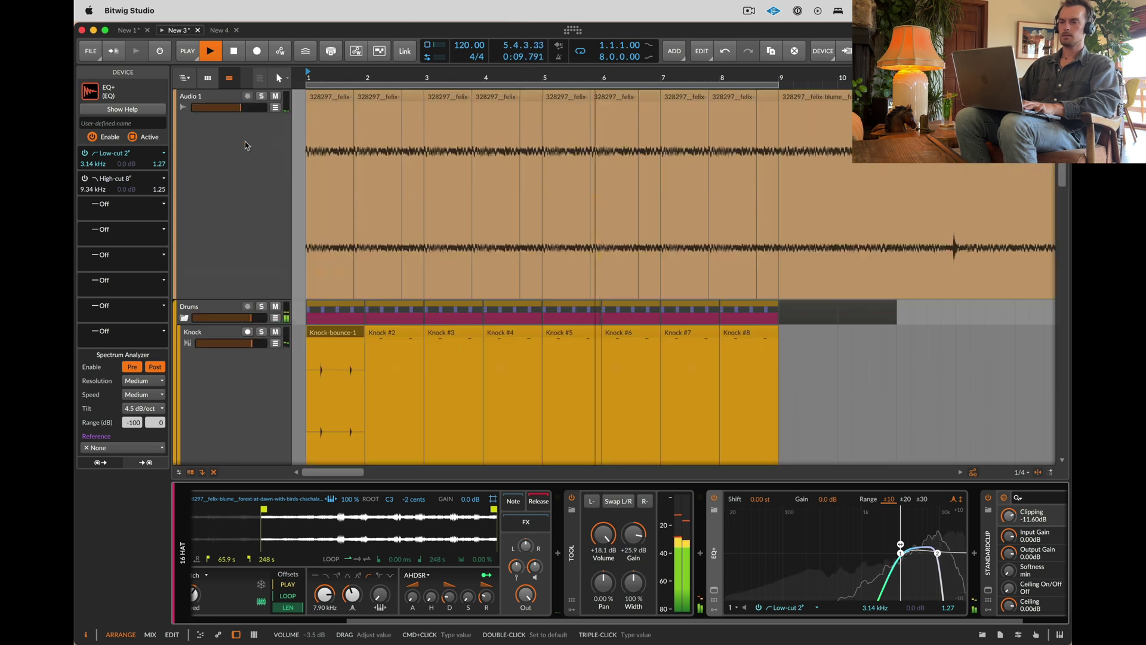
click(182, 318)
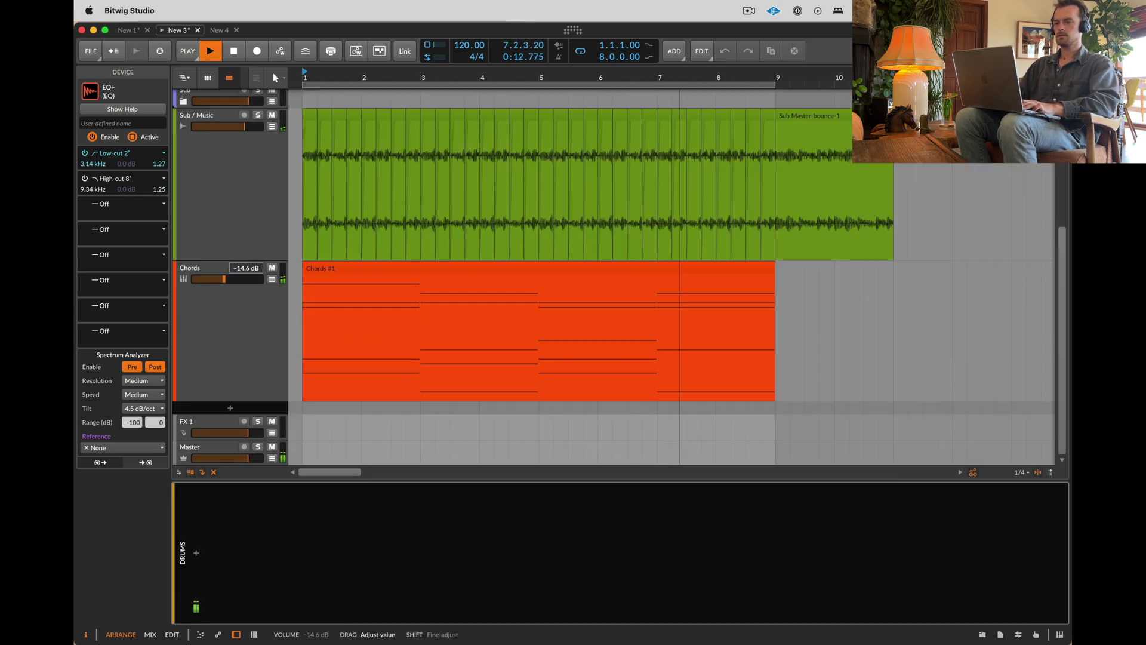
scroll(220, 284, up, 5)
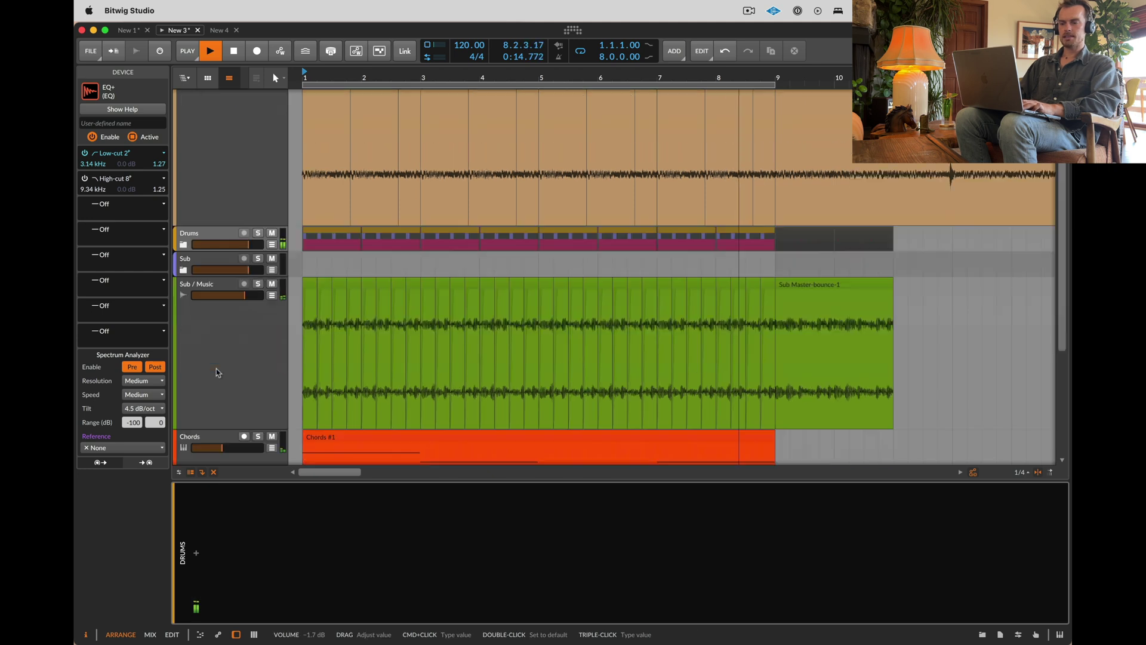
scroll(216, 370, down, 3)
Step: Duplicate the Chords track and delete the clip on the copy
click(205, 289)
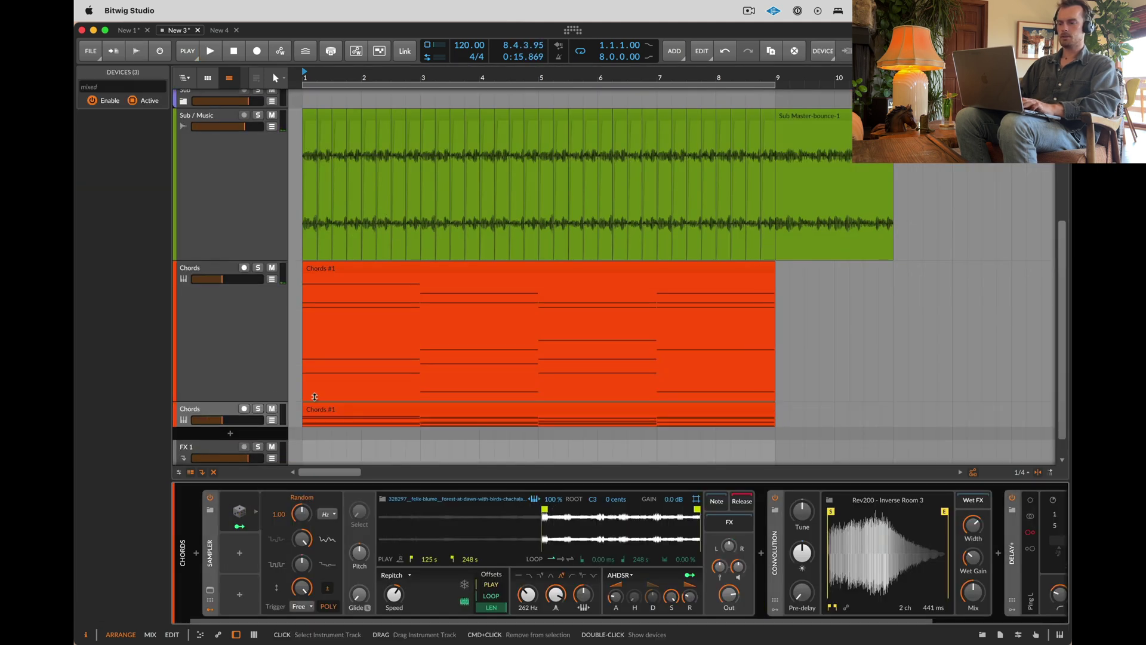
click(339, 407)
key(Delete)
Step: Move the duplicated track's Sampler play start to 192 s and remove its Convolution and Delay+ devices
drag(544, 508, 609, 508)
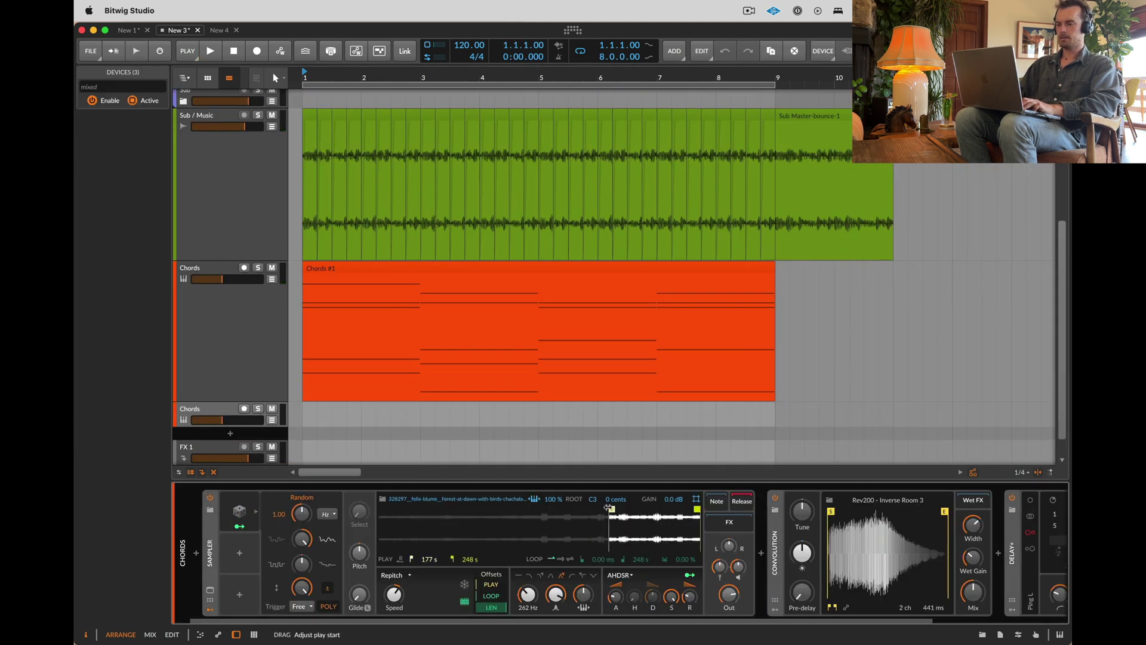
double_click(776, 549)
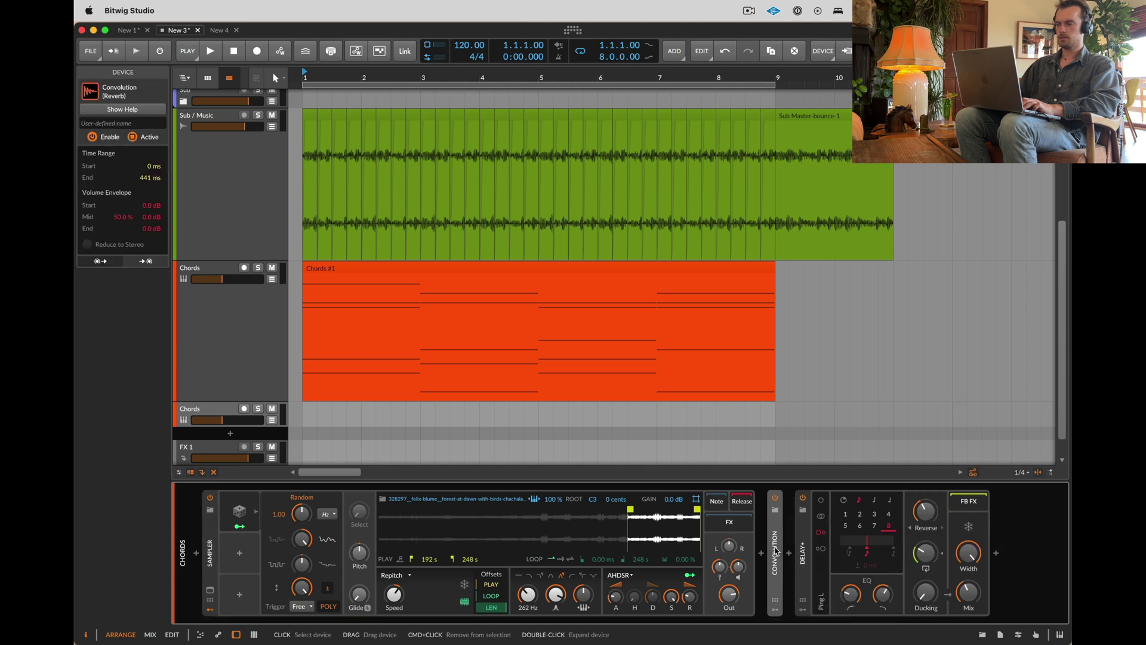
key(Delete)
key(Delete)
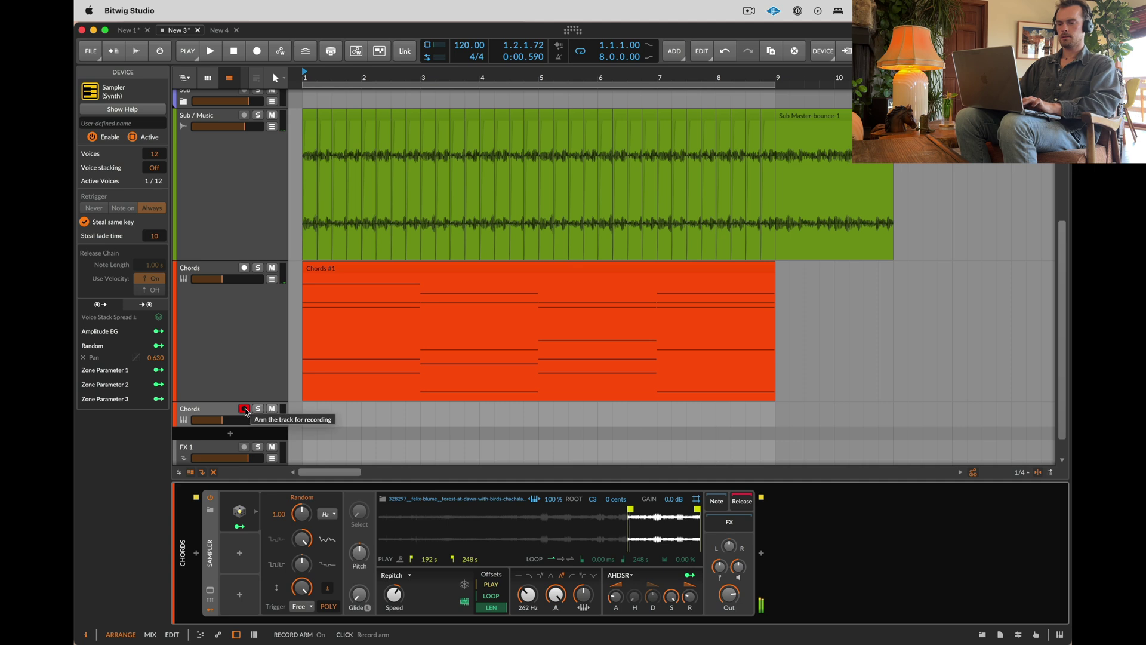
Step: Create a one-bar clip at bar 1 on the duplicated Chords track and draw a long E1 note in it
double_click(309, 419)
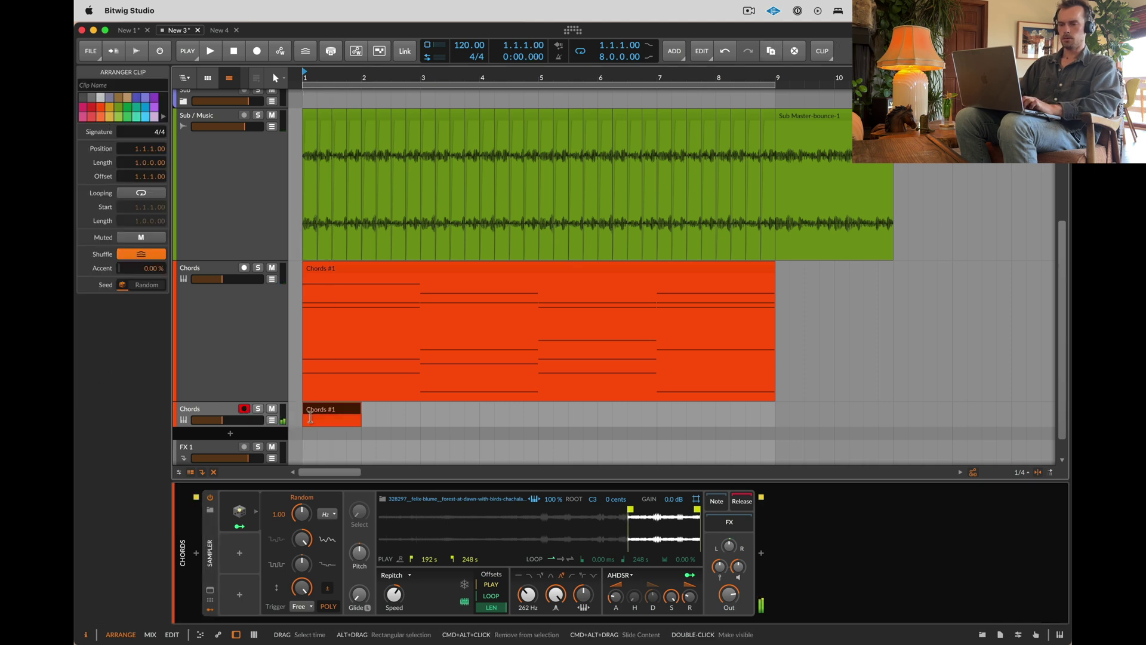
double_click(317, 417)
scroll(318, 385, down, 2)
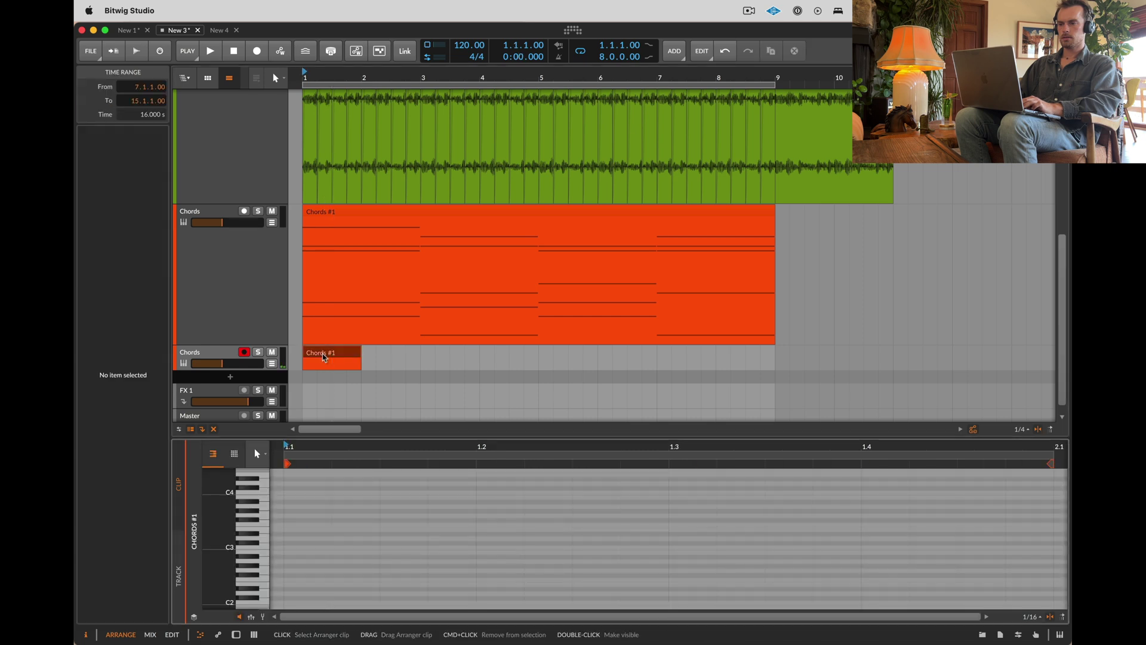
scroll(323, 561, down, 4)
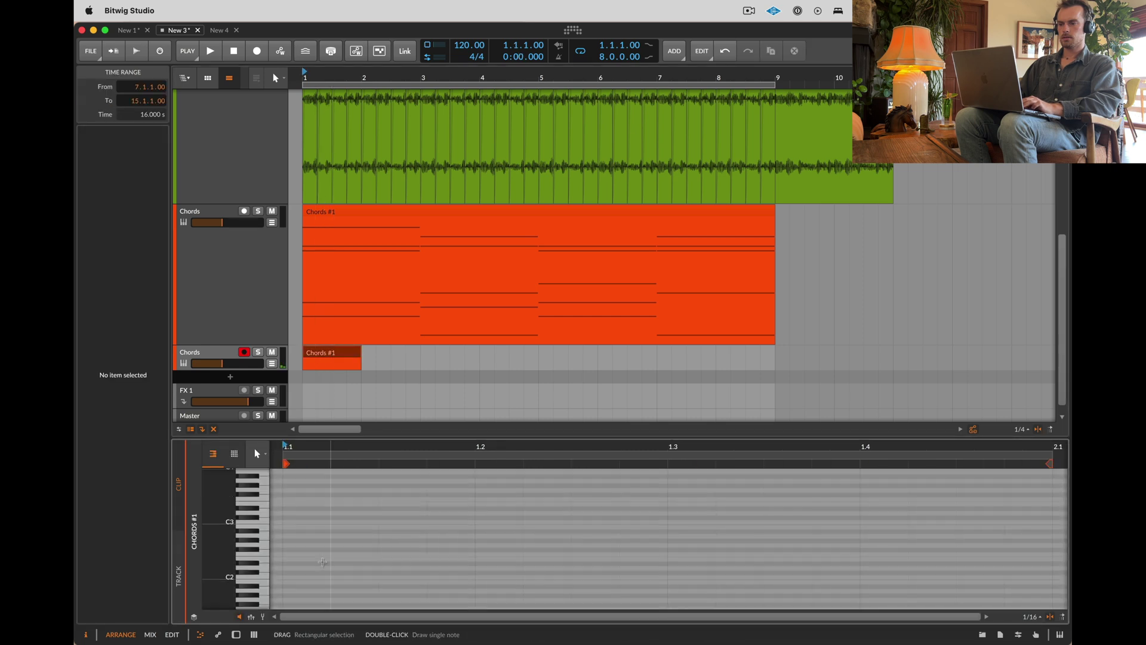
double_click(301, 540)
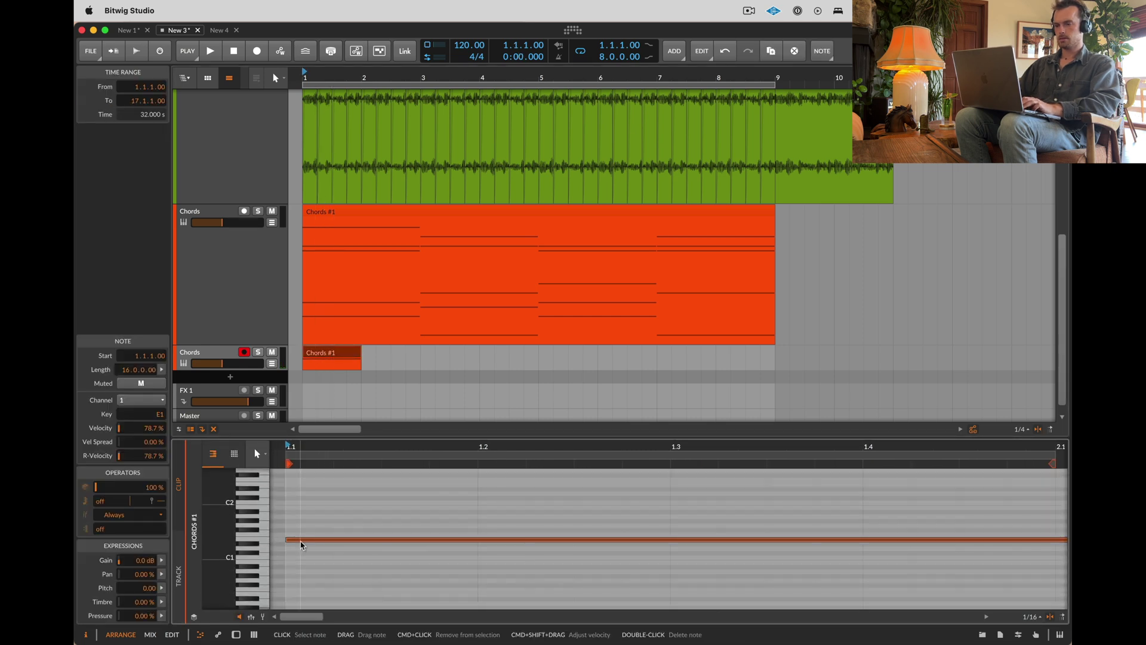
Step: Reset the duplicated track's volume to 0 dB while playing the note, and double its clip to two bars
key(space)
key(space)
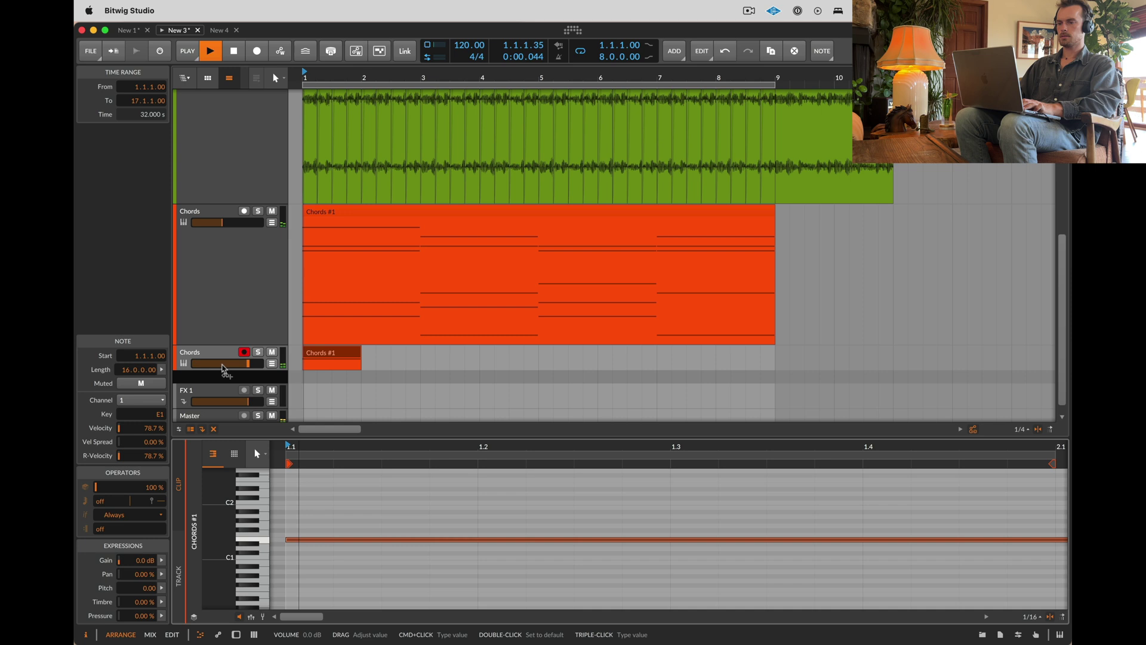
click(334, 357)
key(d)
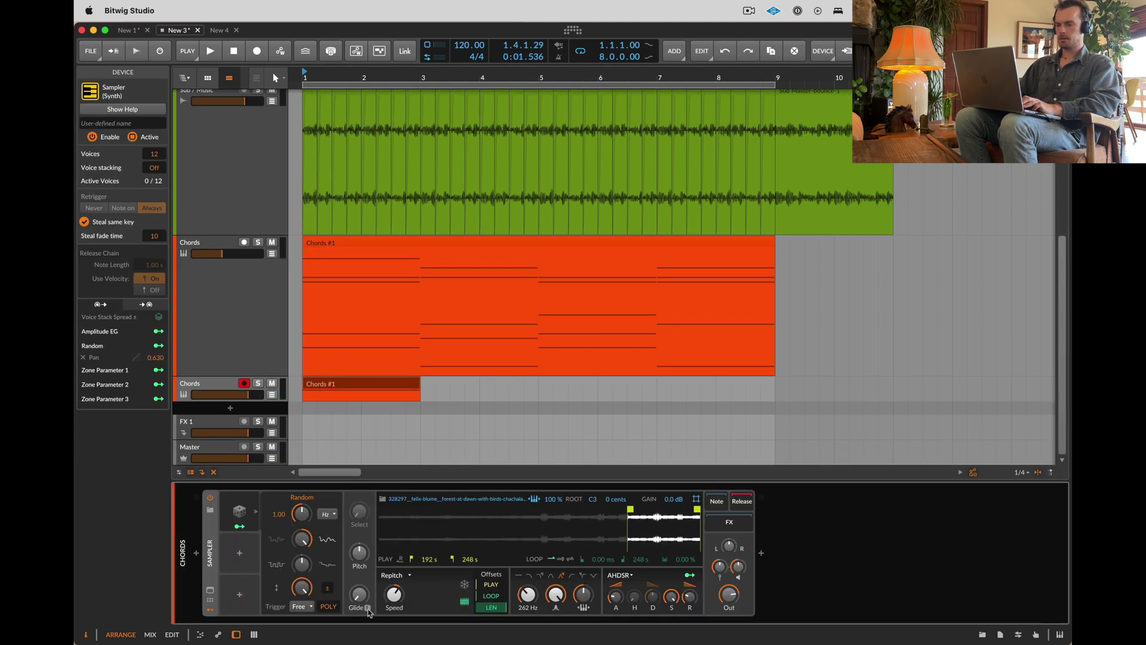
Step: Switch the duplicated track's Sampler to Textures mode and freeze its playhead at 40.5 %
click(391, 575)
click(464, 589)
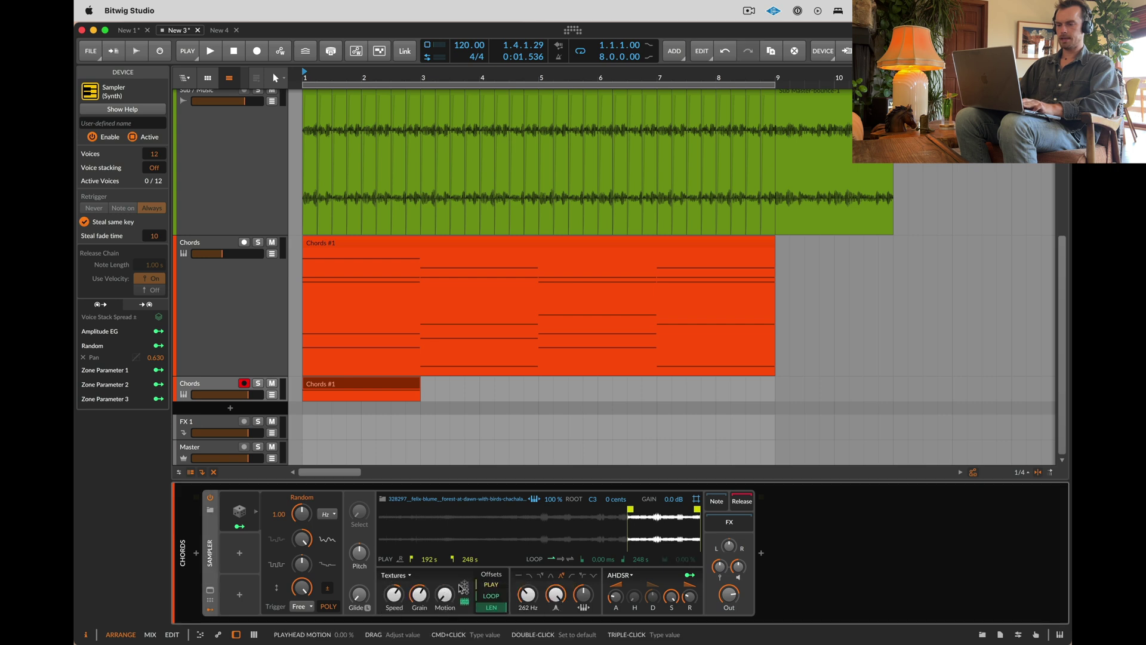
click(467, 584)
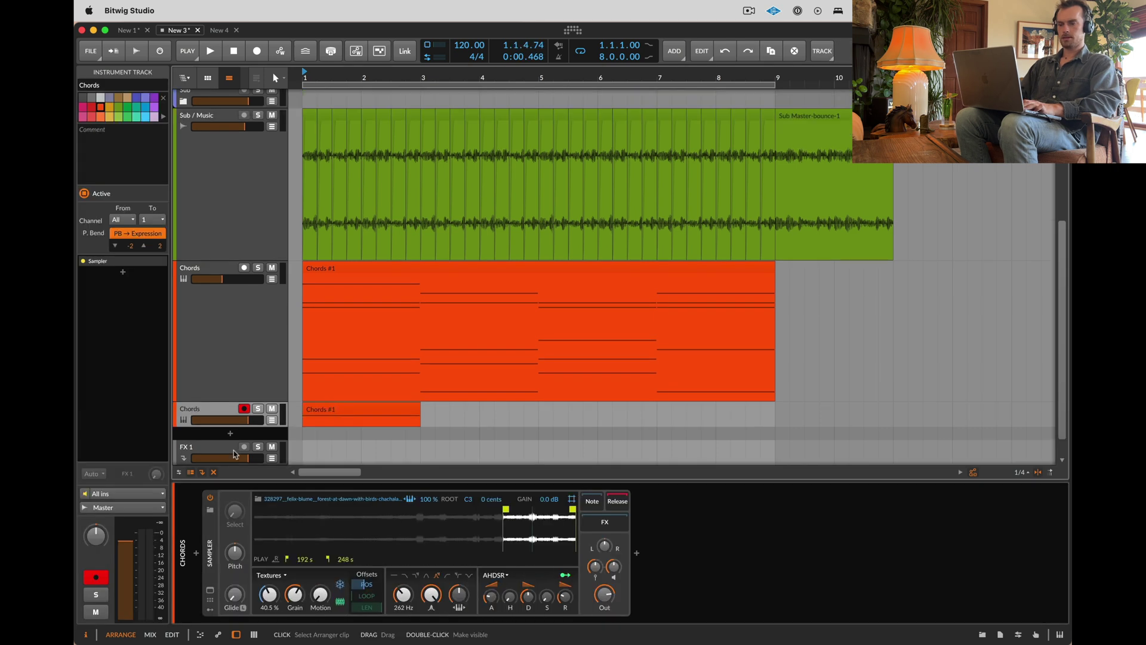
Step: Insert a Note Repeats device before the Sampler and set its pattern to Euclid
click(197, 553)
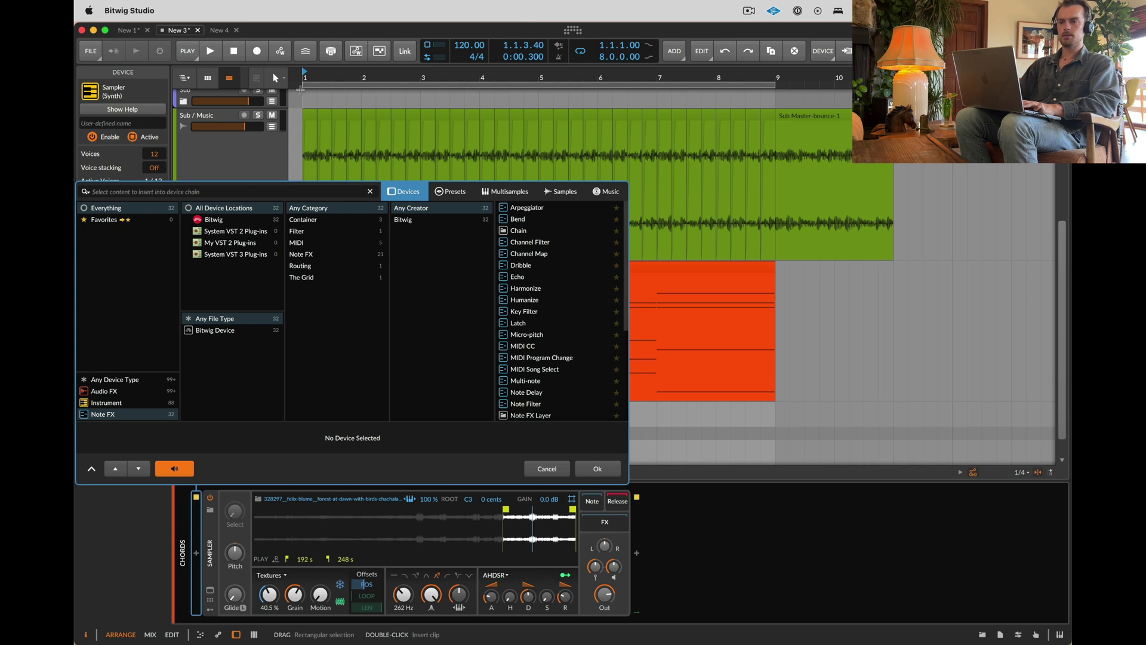
text(rep)
key(Down)
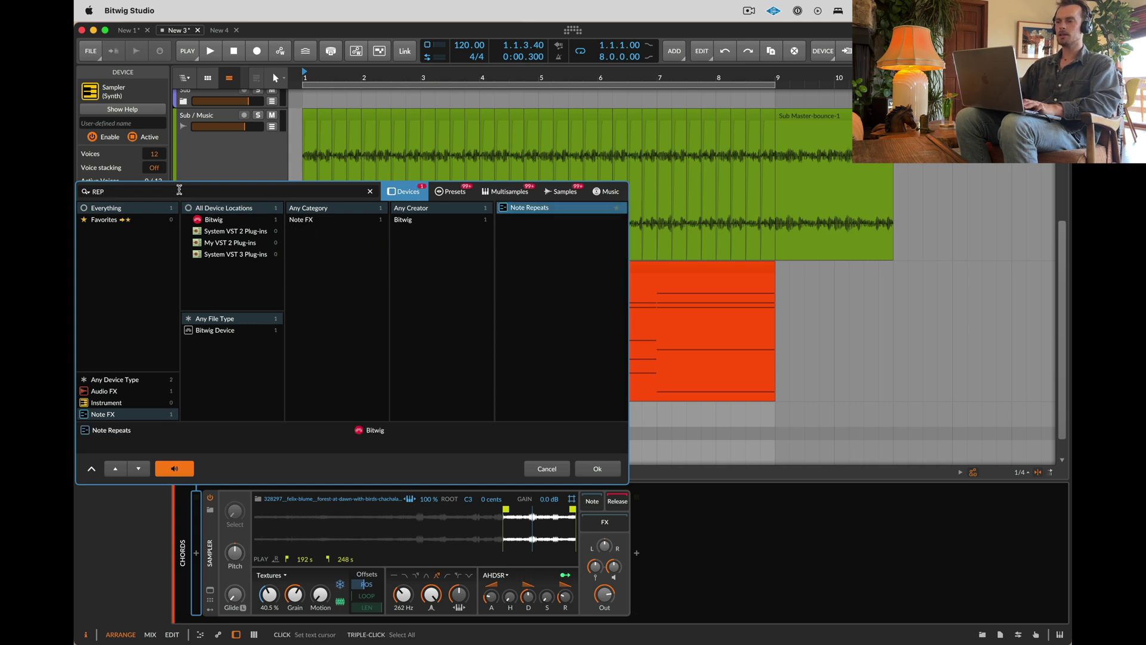
key(Return)
click(251, 606)
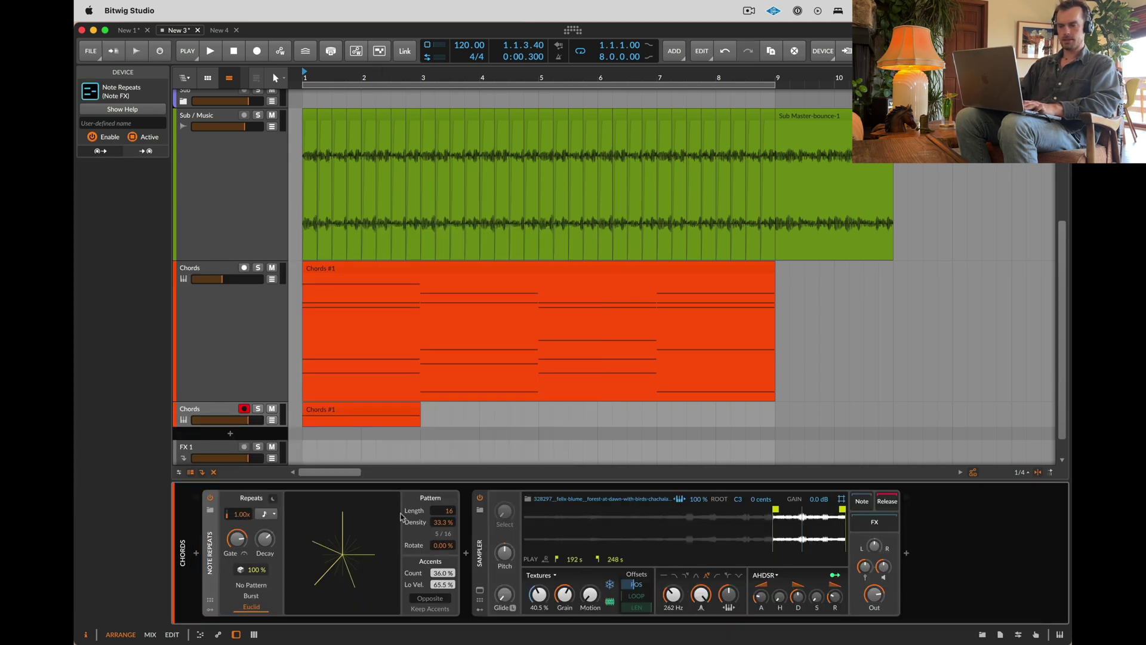
Step: Mute the original Chords and Sub / Music tracks, play the loop and set the Sampler's gain to +12.0 dB
scroll(280, 239, up, 3)
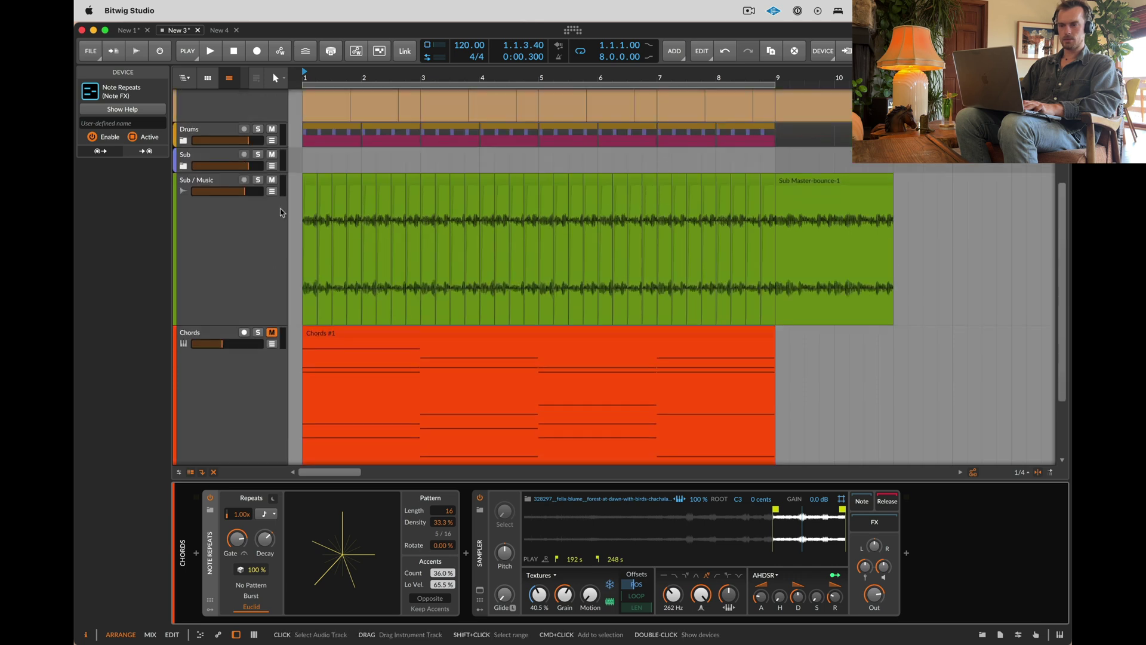
scroll(275, 182, down, 4)
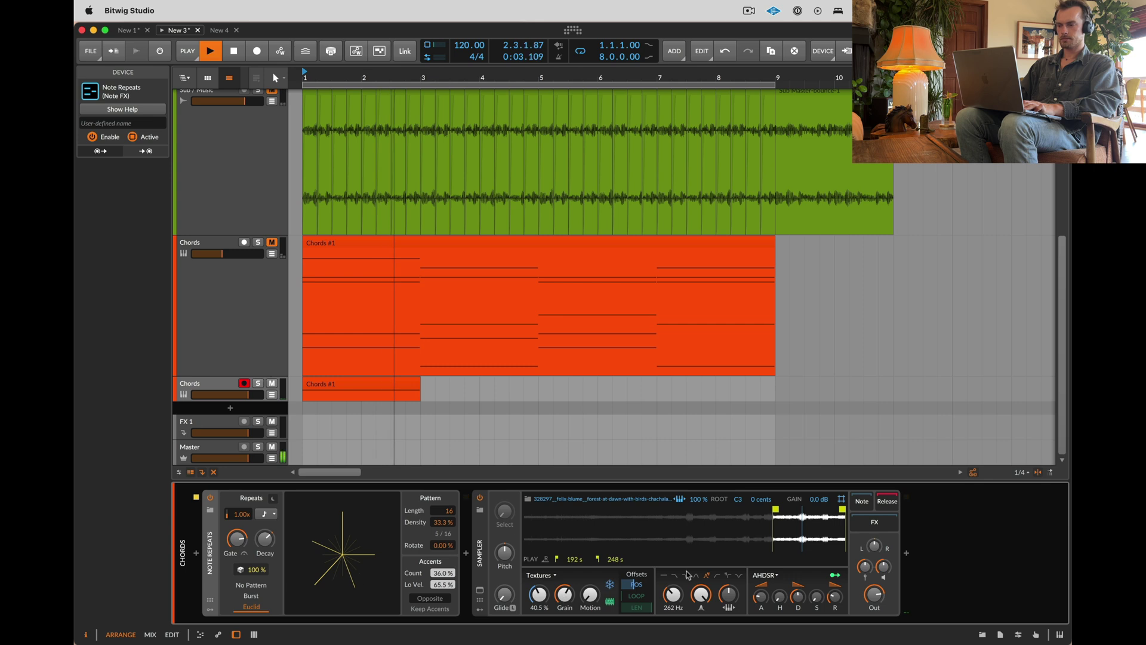
drag(817, 503, 820, 504)
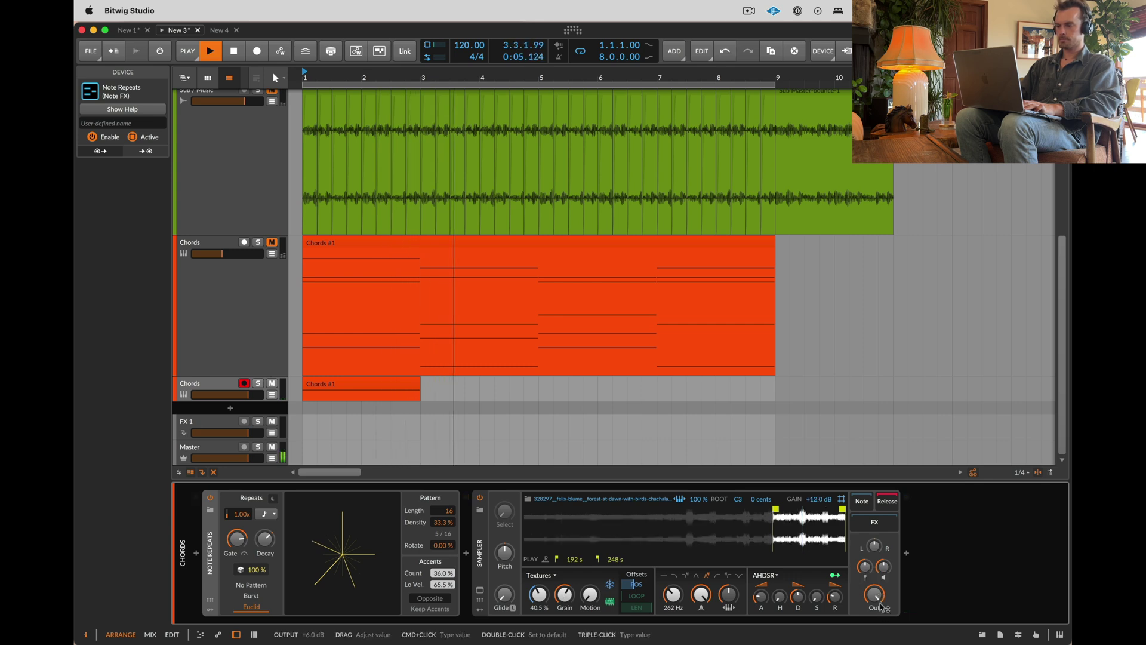
Step: Set the Sampler's envelope decay to 112 ms and double the new clip's content twice to fill eight bars
click(375, 385)
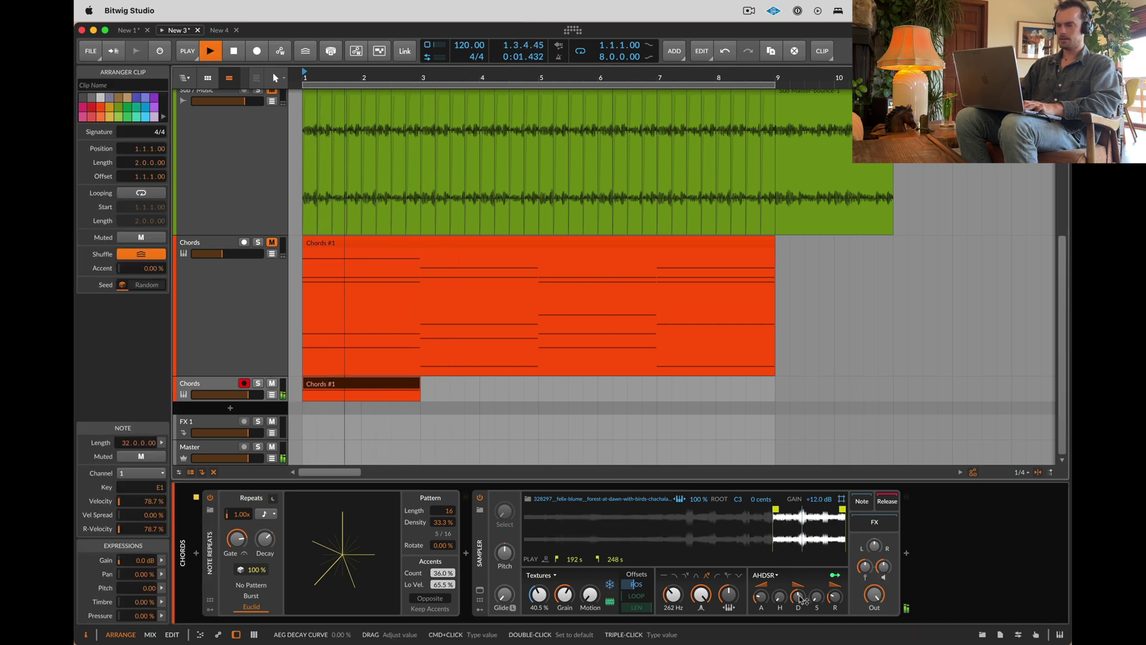
drag(798, 603, 798, 604)
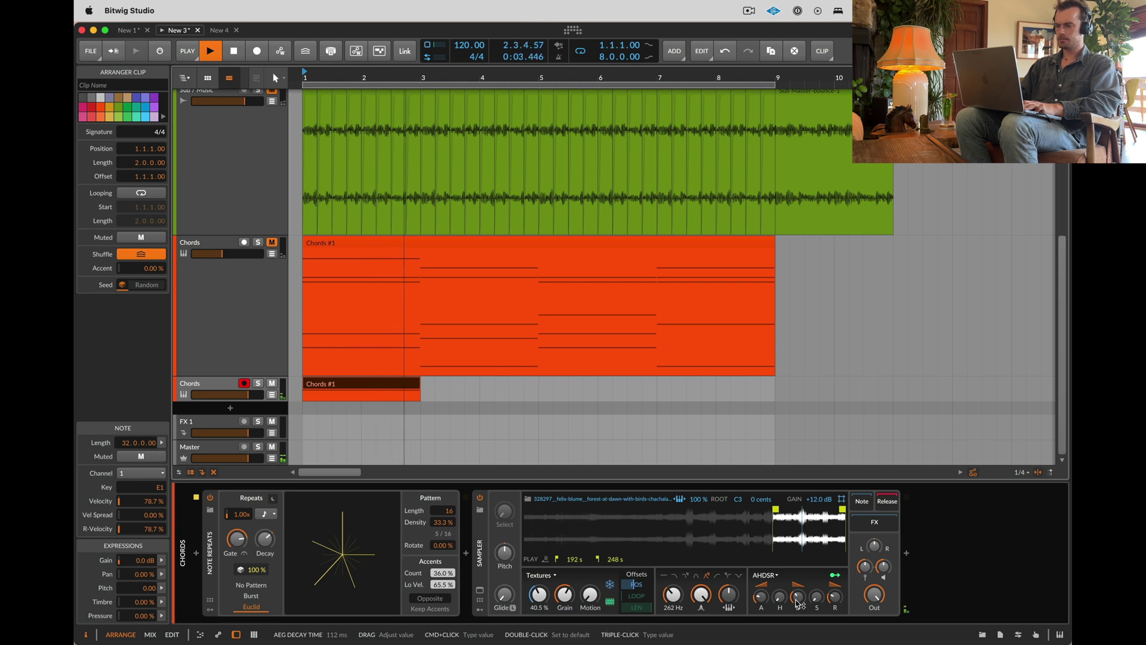
key(super+alt+d)
key(super+alt+d)
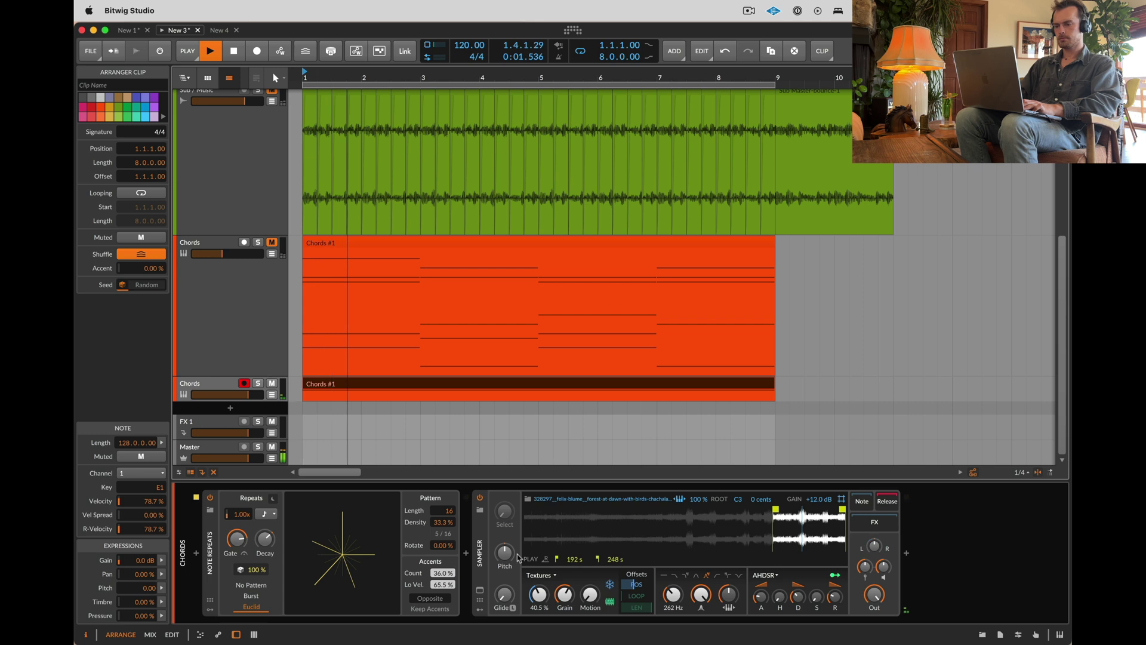
Step: Raise the Note Repeats accent count to 100 % and transpose the Sampler's pitch to +3 semitones
drag(443, 573, 444, 577)
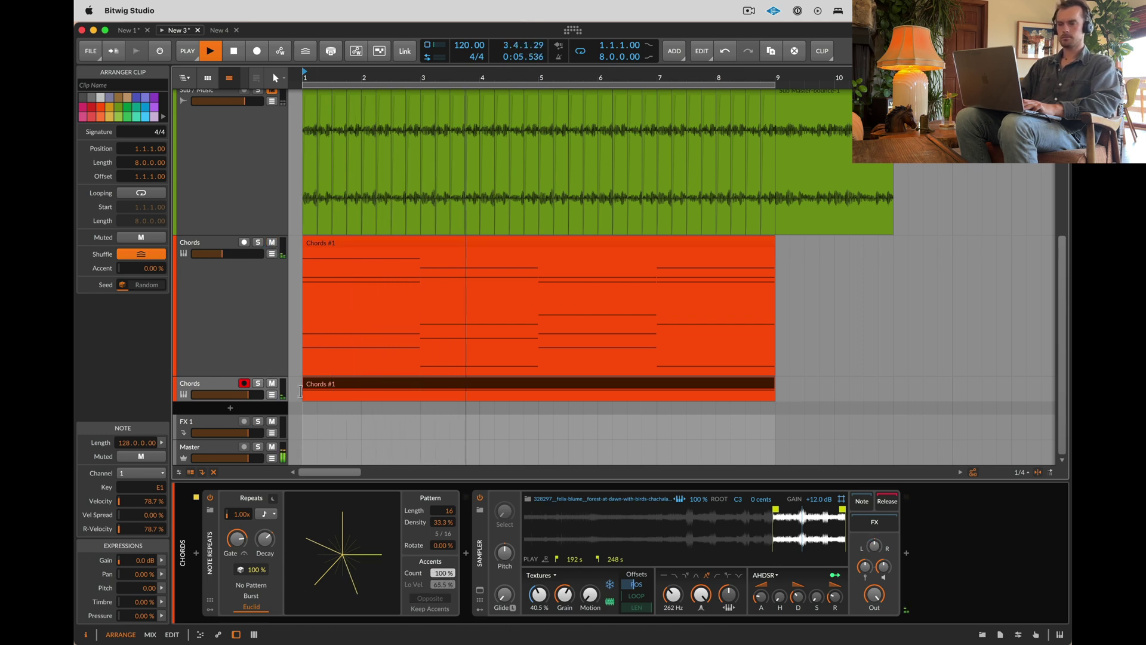
drag(510, 557, 511, 558)
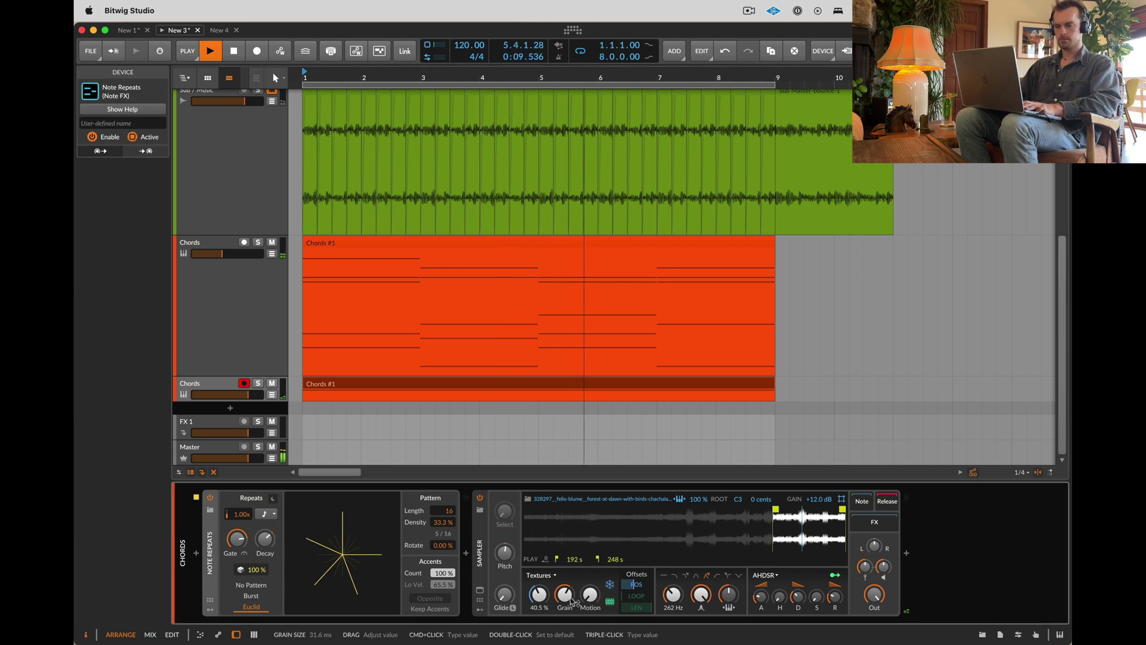
super+click(512, 553)
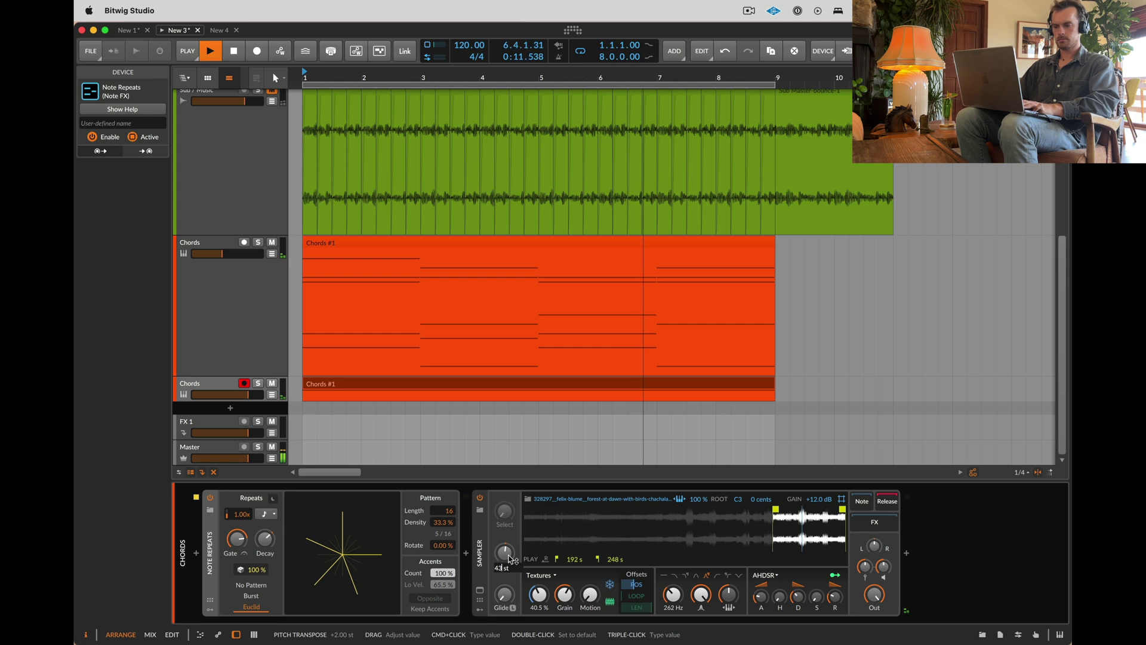
key(Return)
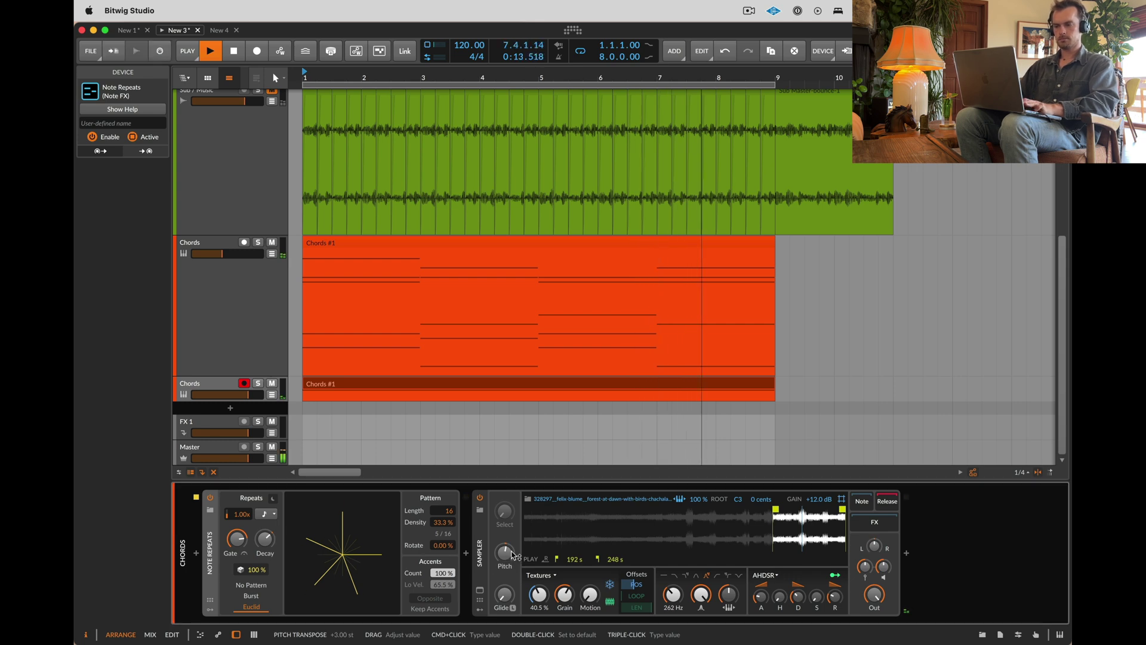
Step: Move the Sampler's play start back to 89.9 s while the loop plays
right_click(680, 529)
click(724, 576)
drag(785, 509, 640, 511)
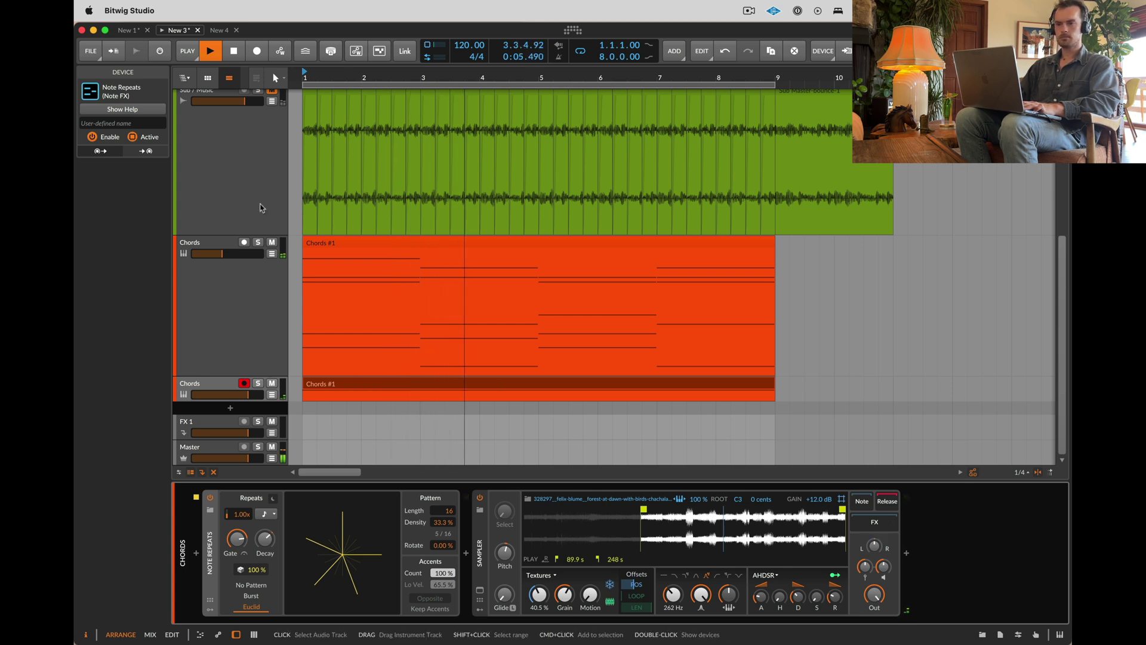
Step: Unmute the Sub / Music track to hear the new layer in the full mix
scroll(261, 290, up, 5)
click(275, 360)
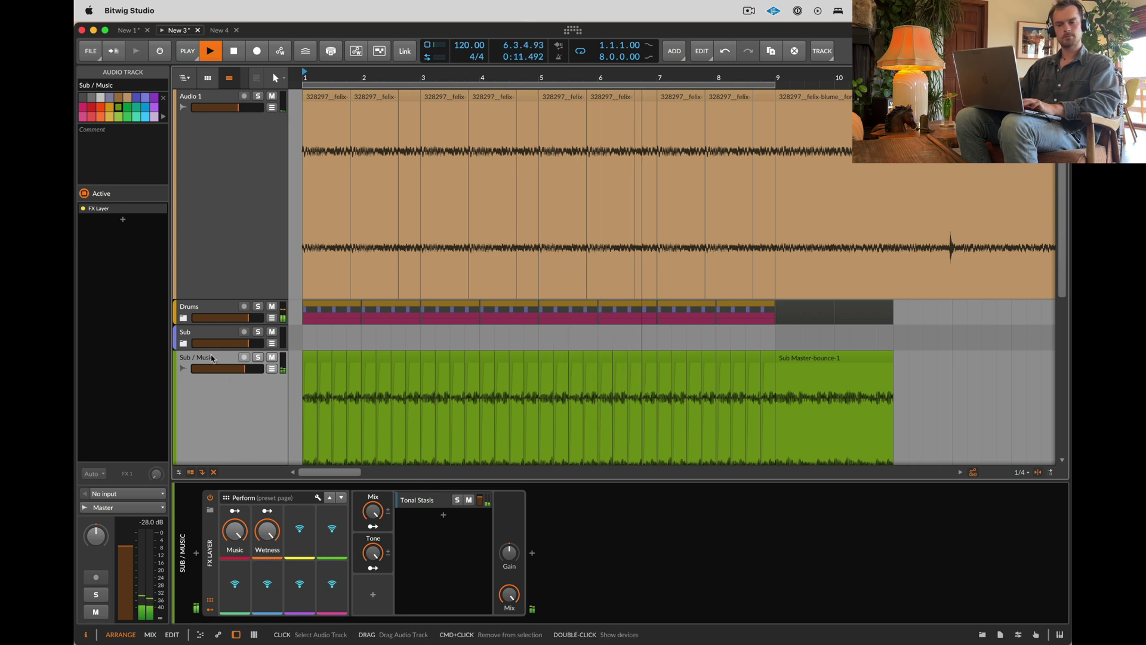
scroll(213, 358, down, 5)
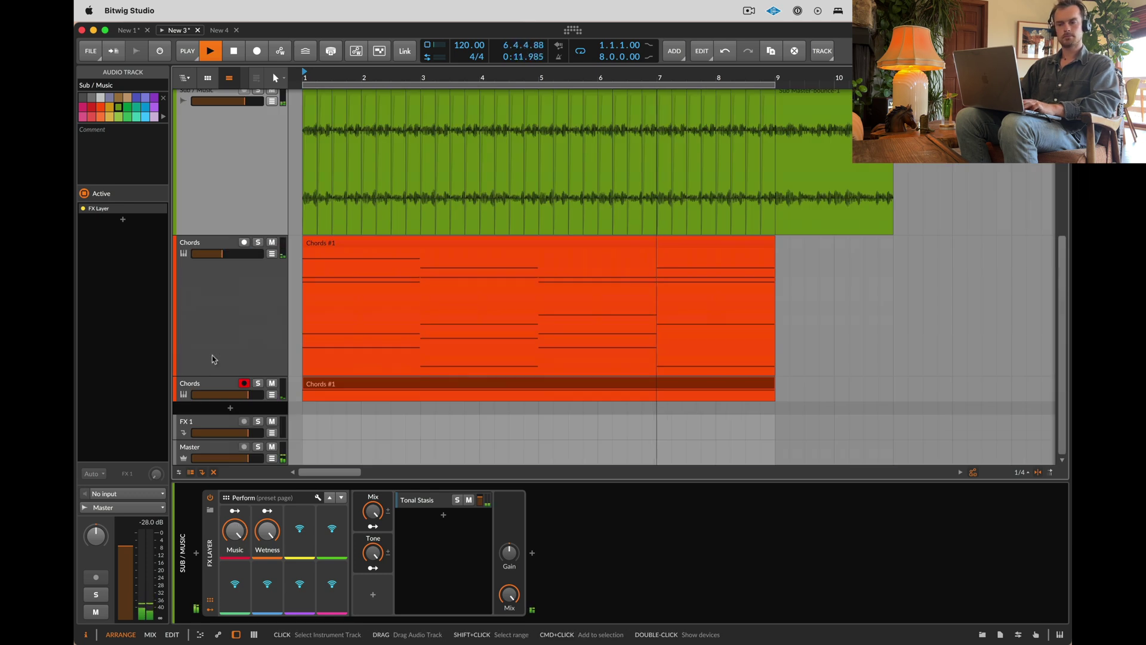
click(273, 387)
Step: Duplicate the original Chords track, stop playback and insert an Arpeggiator before the copy's Sampler
click(211, 244)
key(super+d)
key(space)
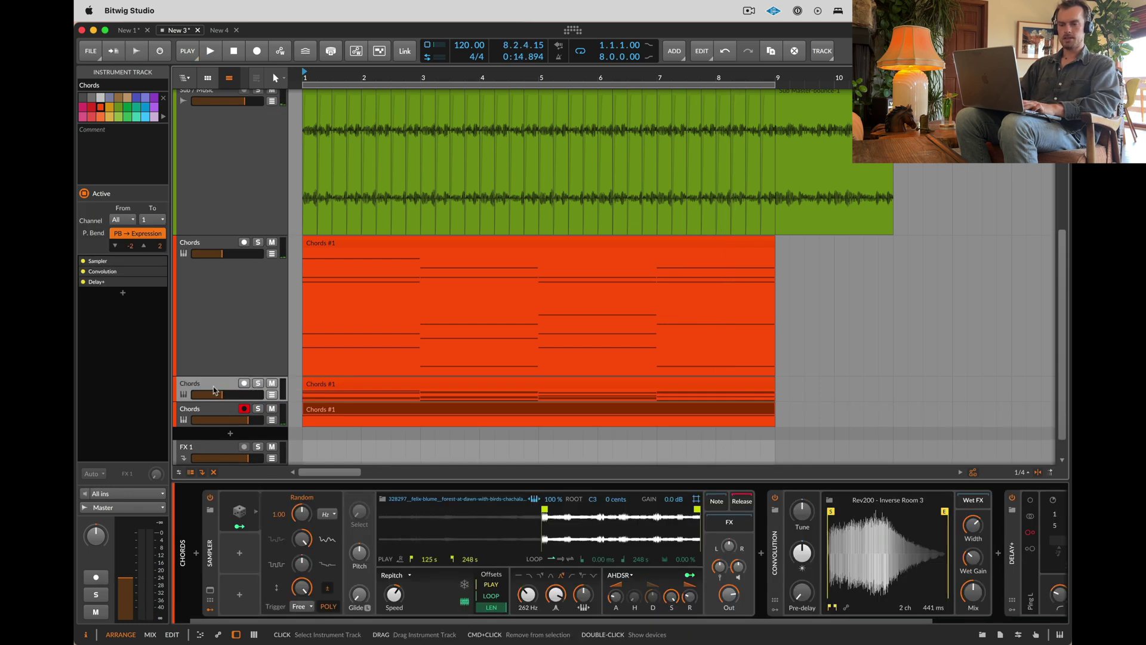
click(196, 554)
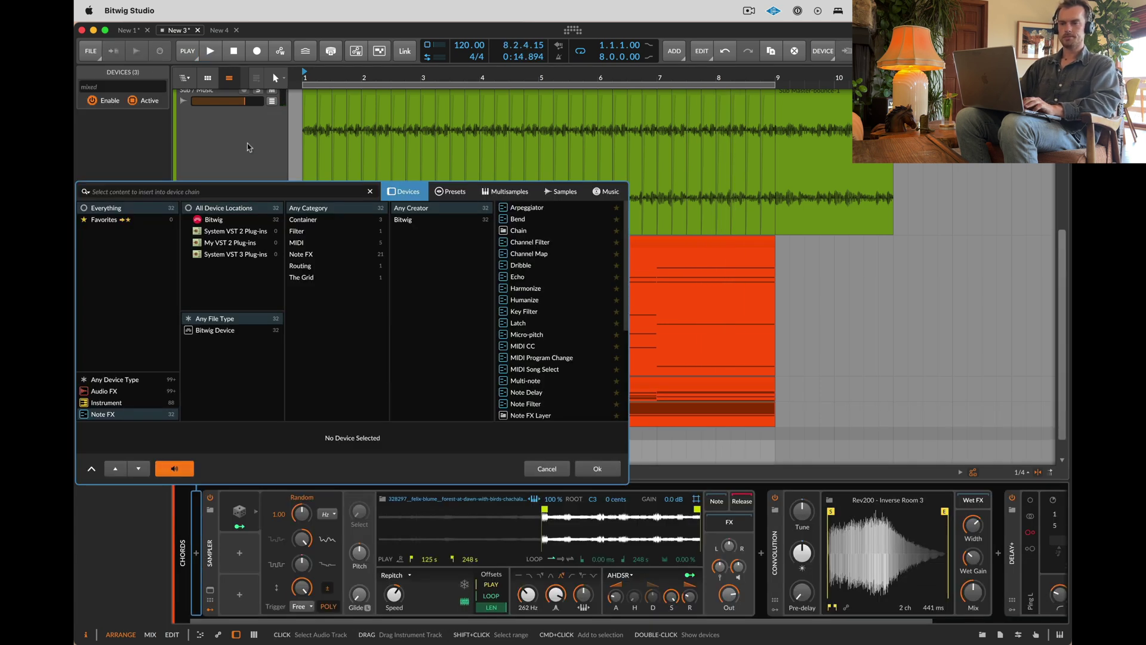
text(arp)
key(Down)
key(Return)
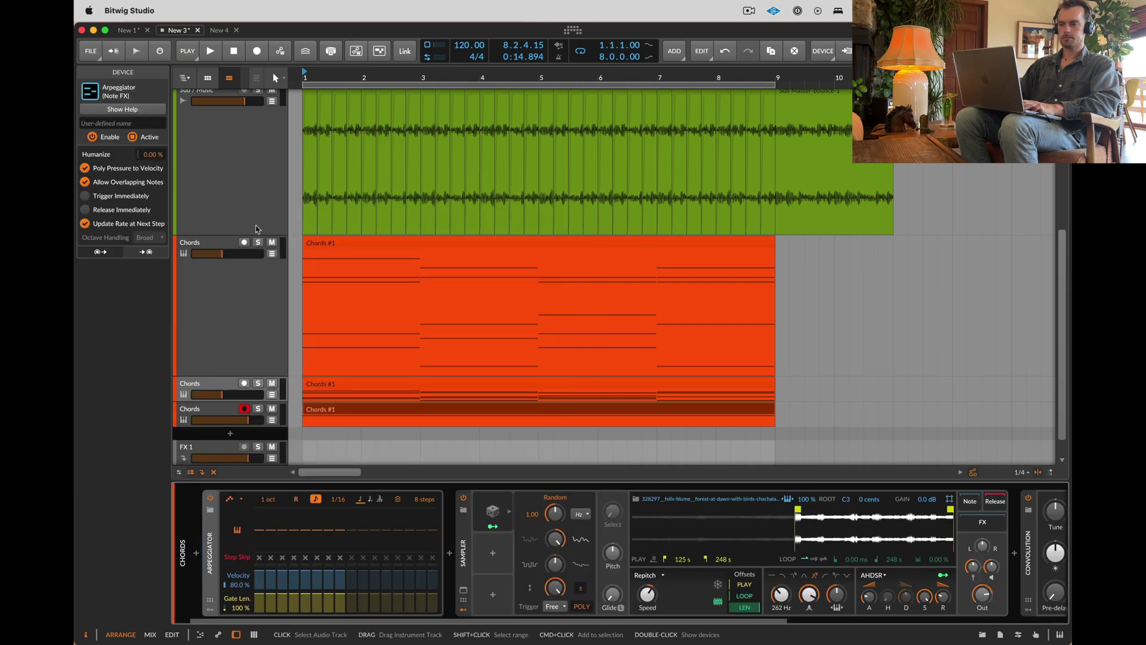
Step: Change the Arpeggiator's note-order pattern, set its rate to 1/8 and play the loop
click(237, 499)
click(284, 447)
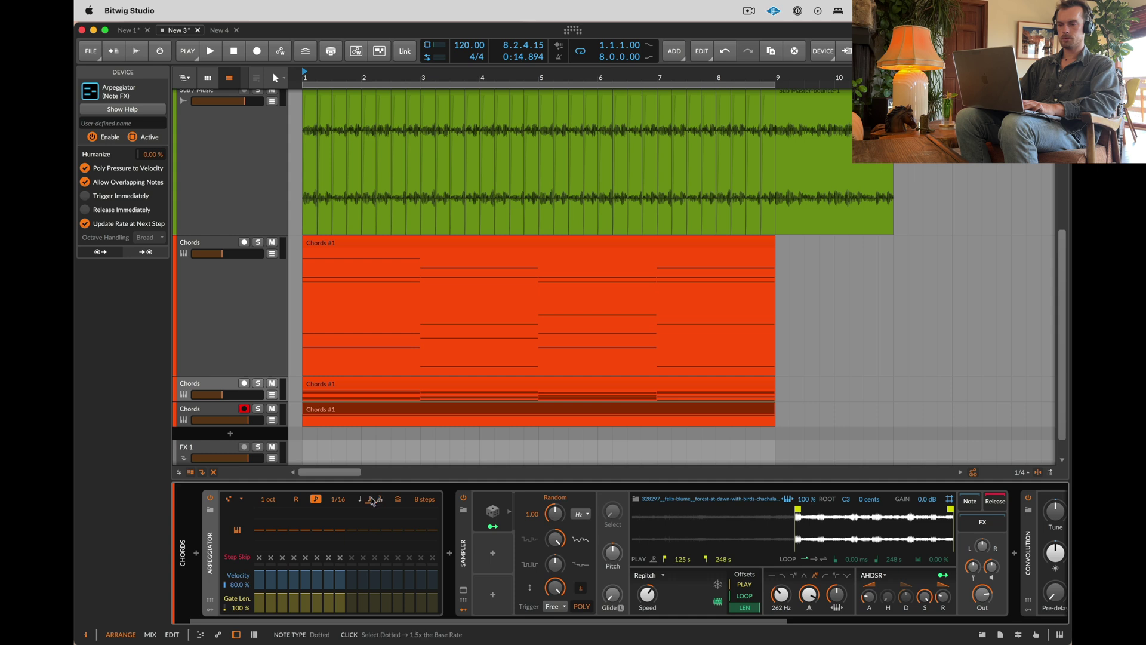
key(space)
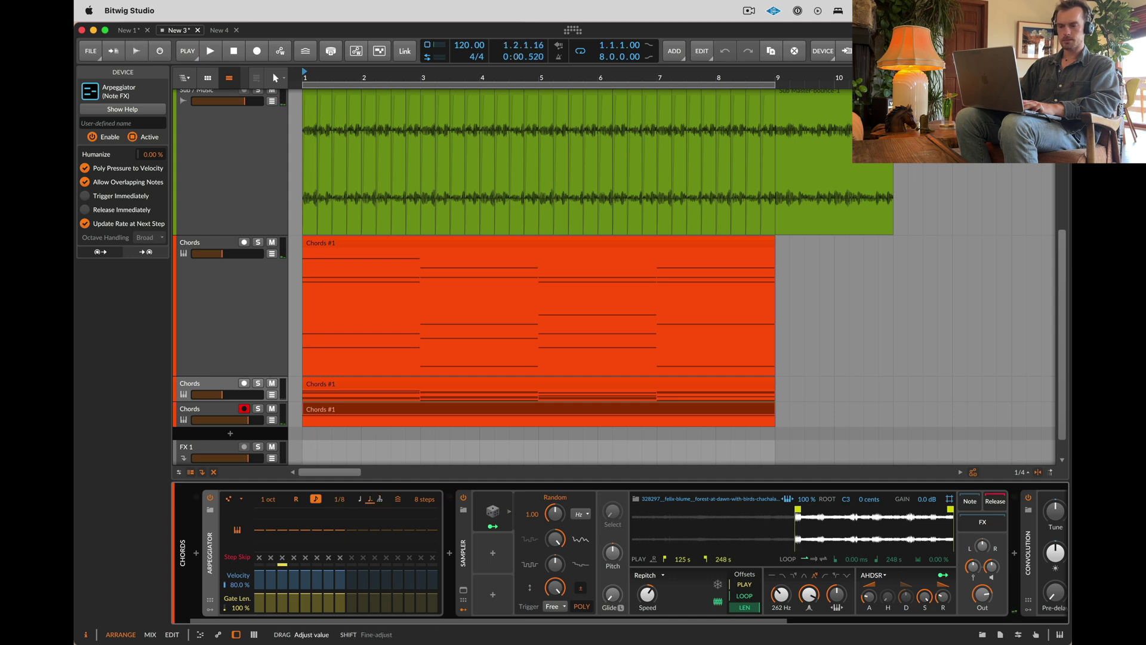
key(space)
key(space)
Step: On the arpeggiated track's Sampler, lower the envelope's attack and sustain, raise the output and set the gain to +12.0 dB
drag(982, 595, 982, 572)
drag(925, 597, 925, 640)
drag(869, 597, 869, 601)
key(space)
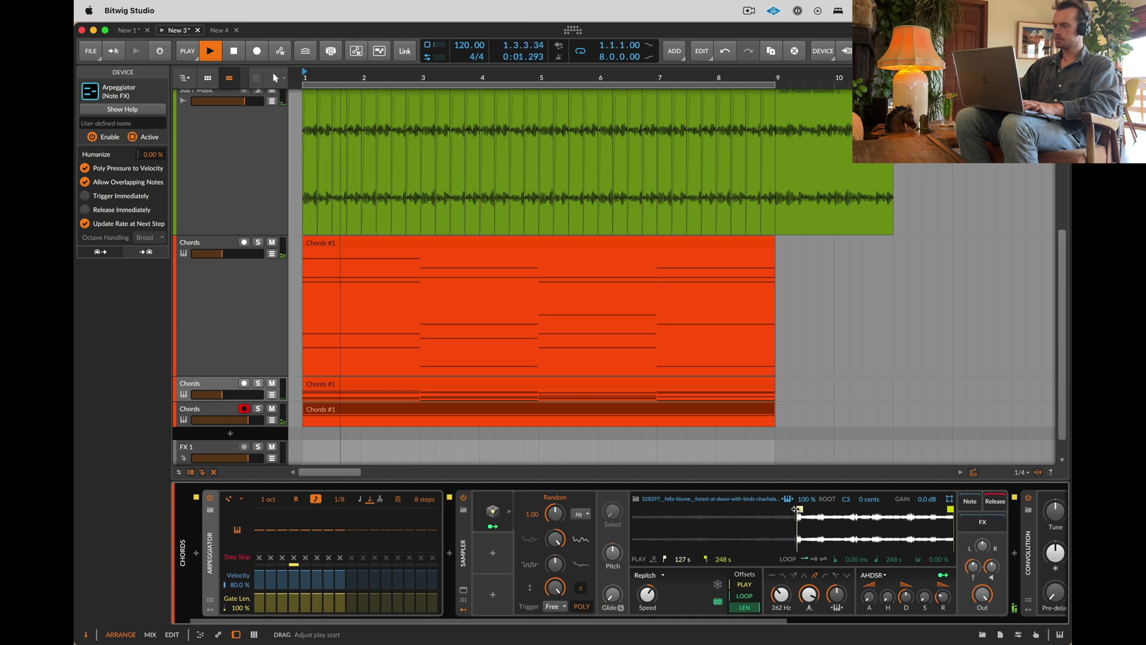
drag(927, 500, 927, 457)
Step: Insert a Tool device between the Sampler and Convolution on the arpeggiated Chords track and set its volume to +6.0 dB
scroll(927, 500, right, 7)
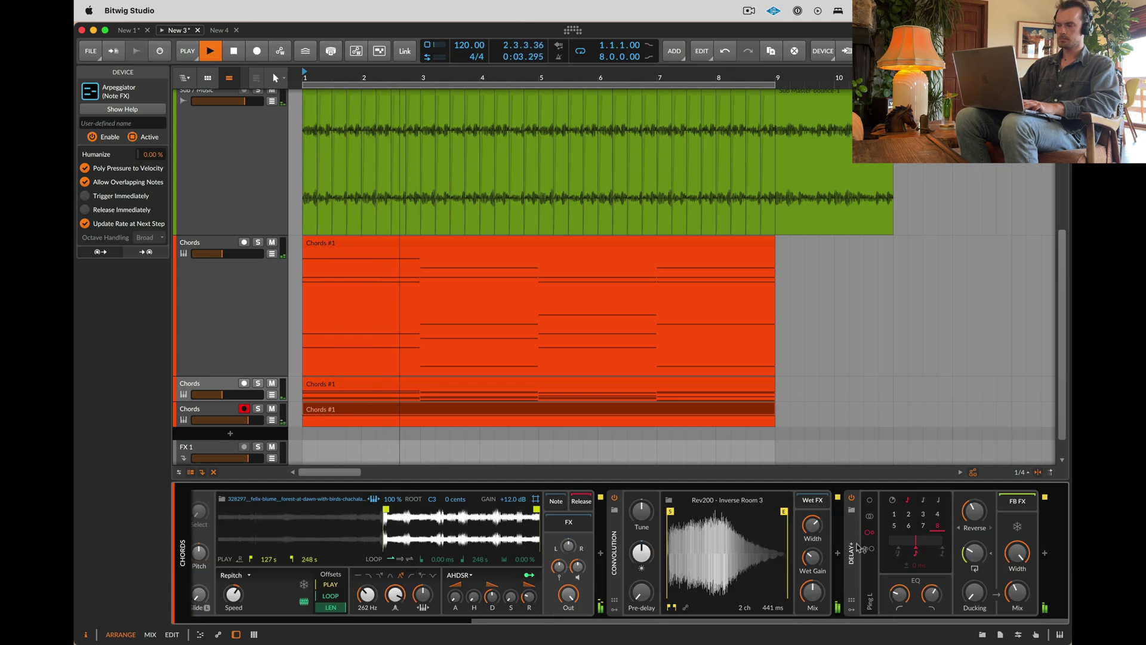
click(601, 554)
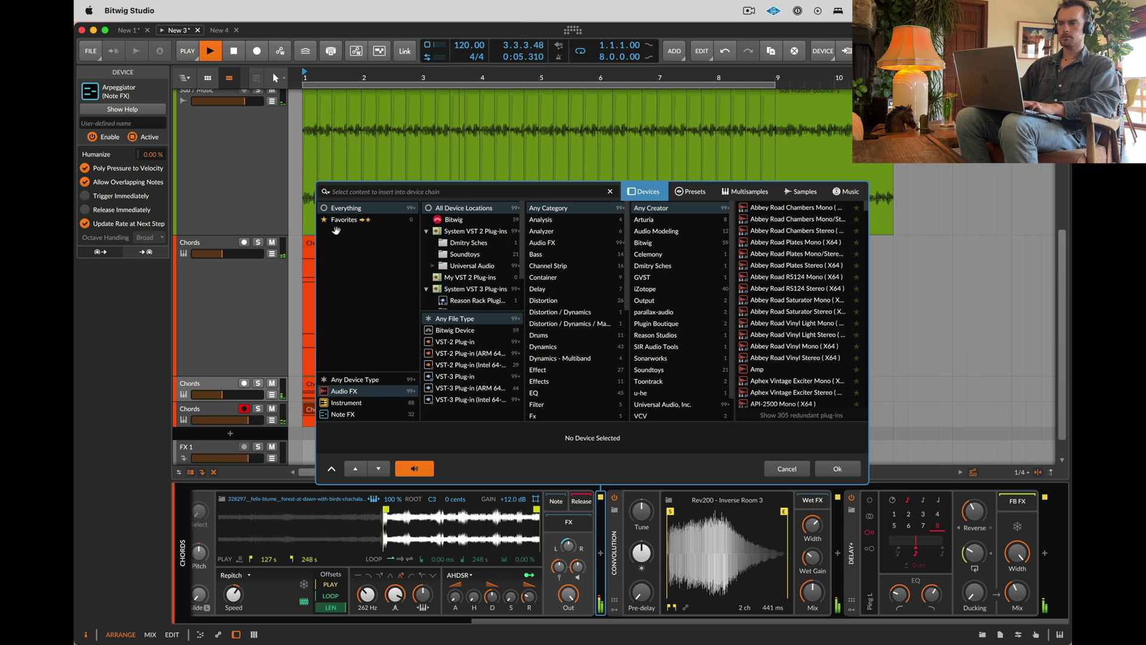
text(tool)
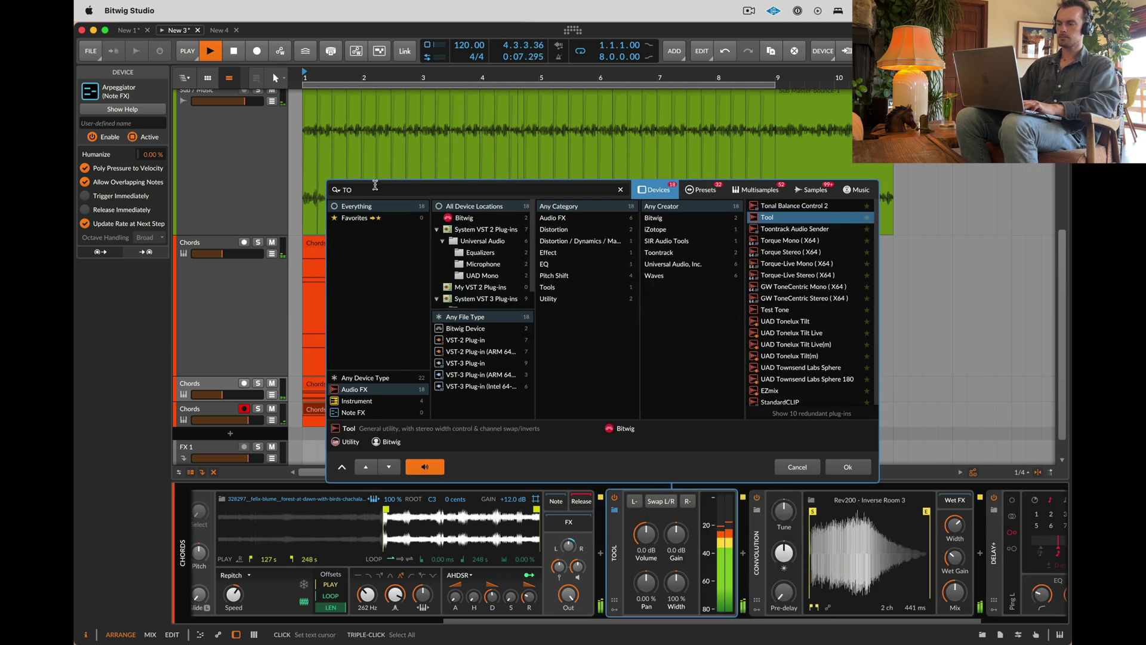
key(Return)
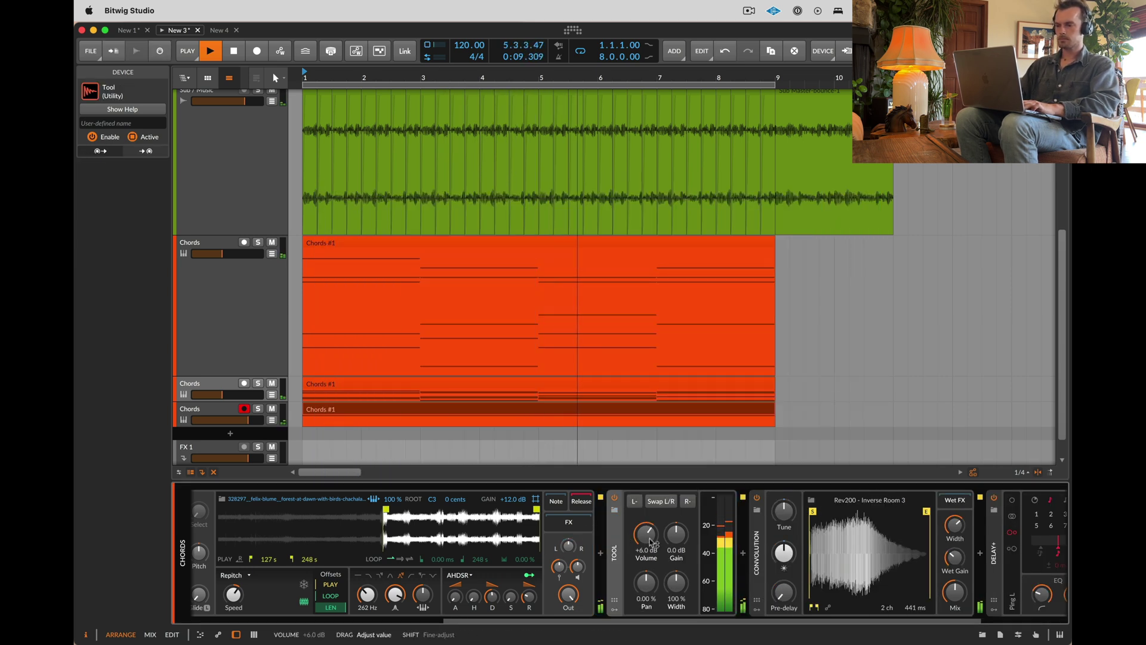
Step: Solo the arpeggiated track and modulate its Sampler's play position offset from the Random modulator by about 7.76 %
click(258, 383)
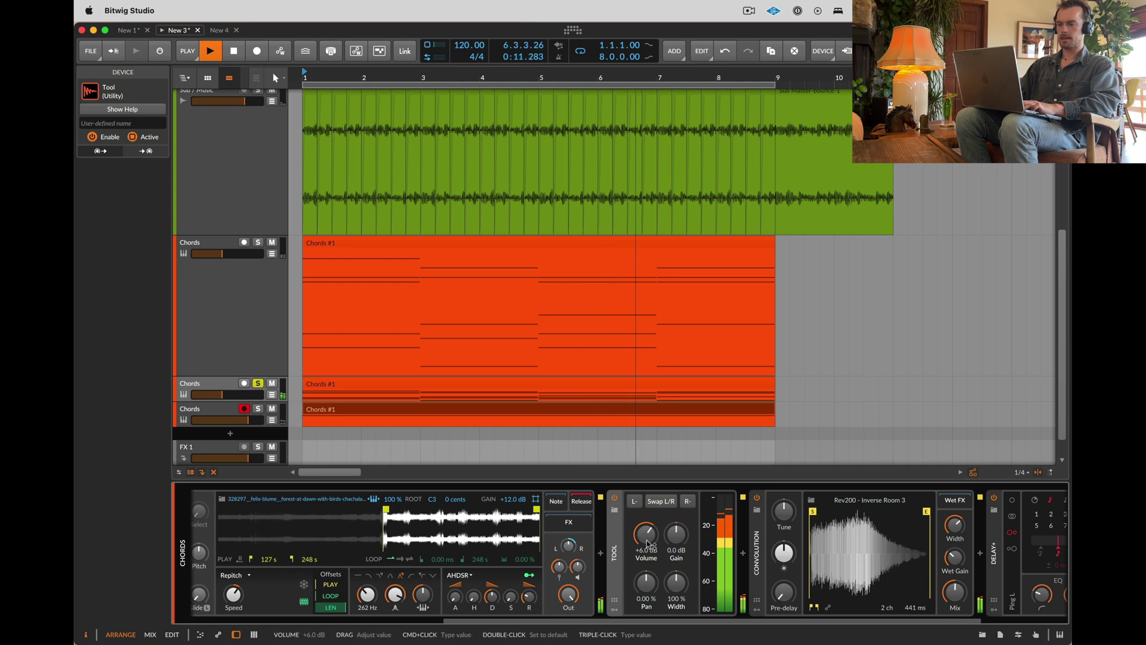
scroll(368, 547, left, 5)
key(space)
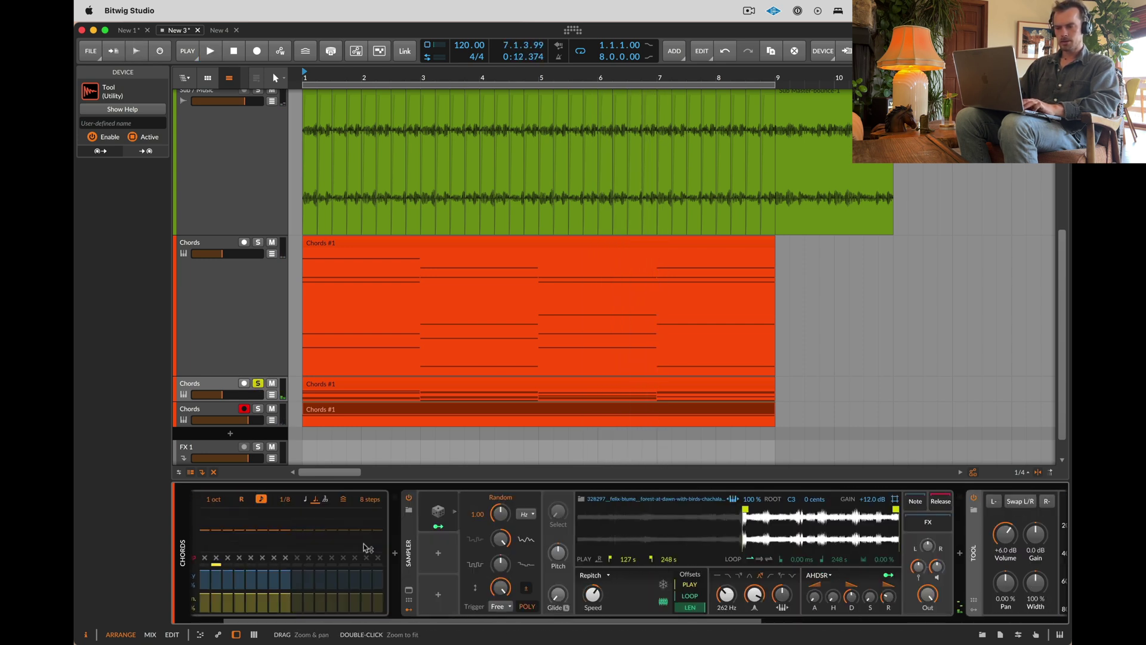
click(441, 529)
click(690, 584)
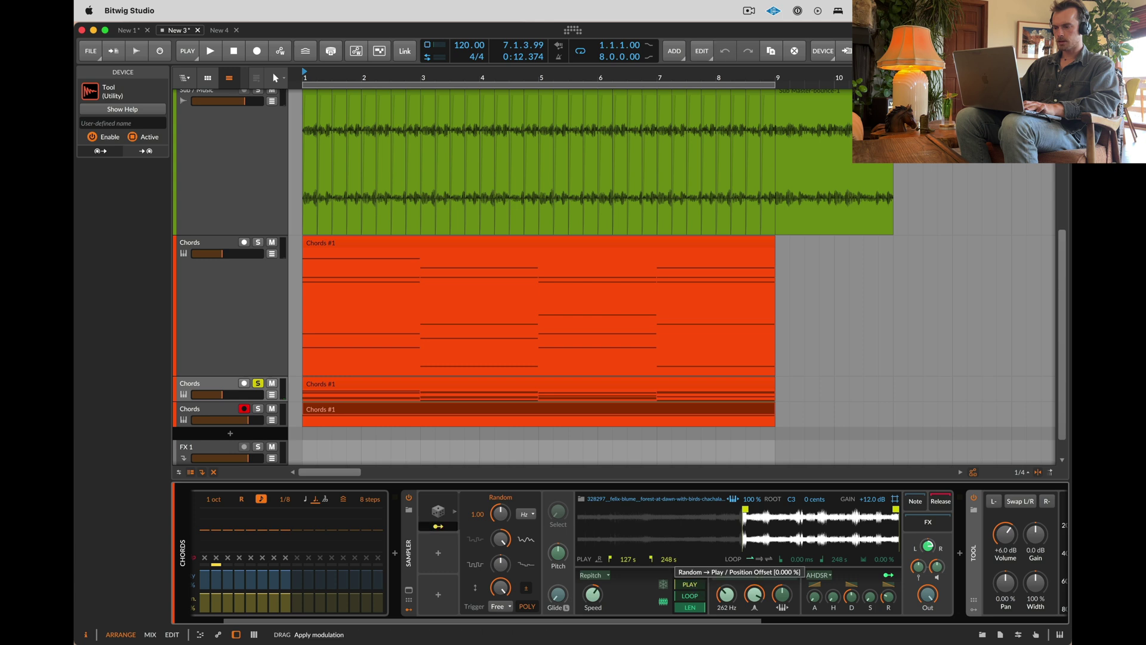
drag(690, 585, 691, 581)
key(space)
drag(690, 584, 690, 582)
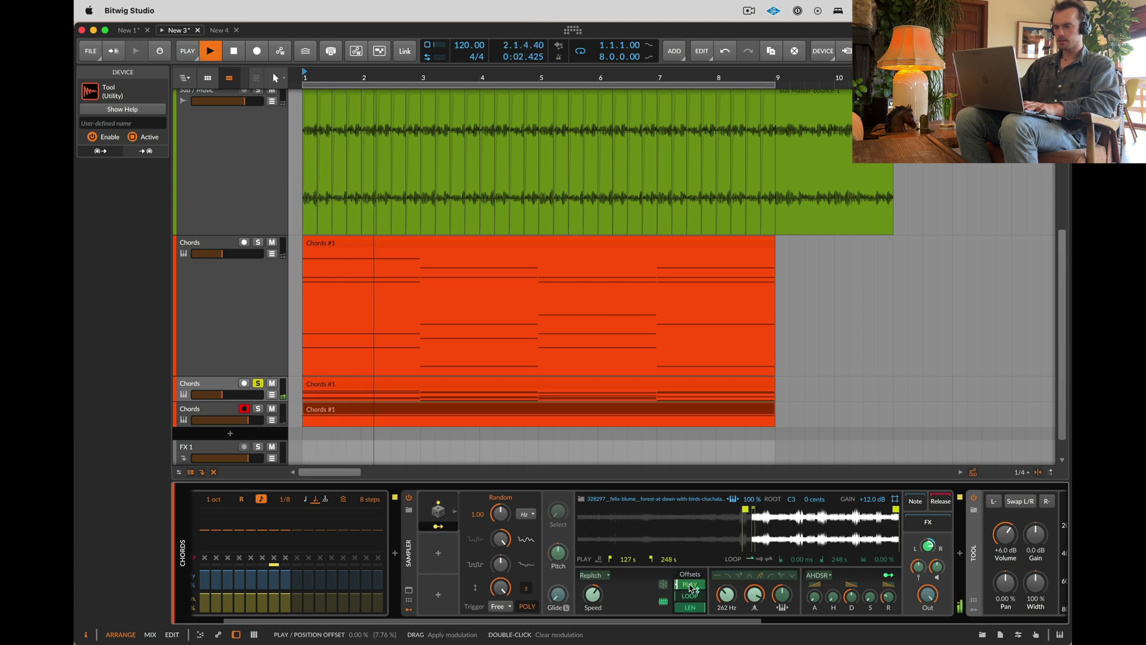
key(Escape)
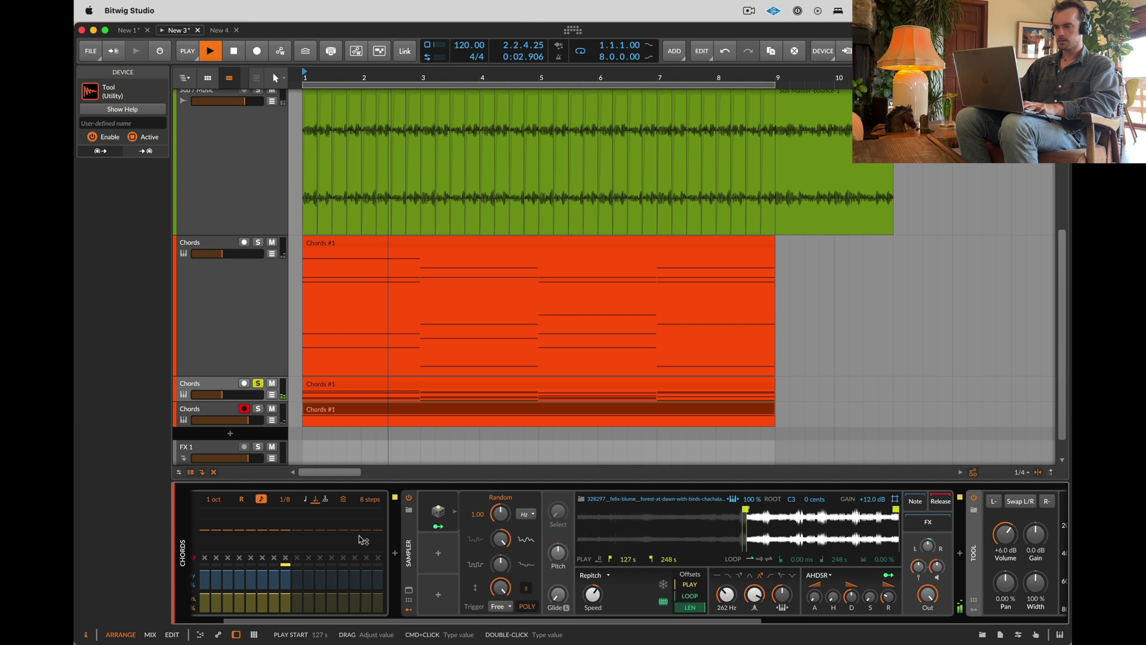
Step: Unsolo the arpeggiated track, adjust its volume and compare the mix with the original Chords track muted
click(257, 385)
drag(242, 399, 244, 398)
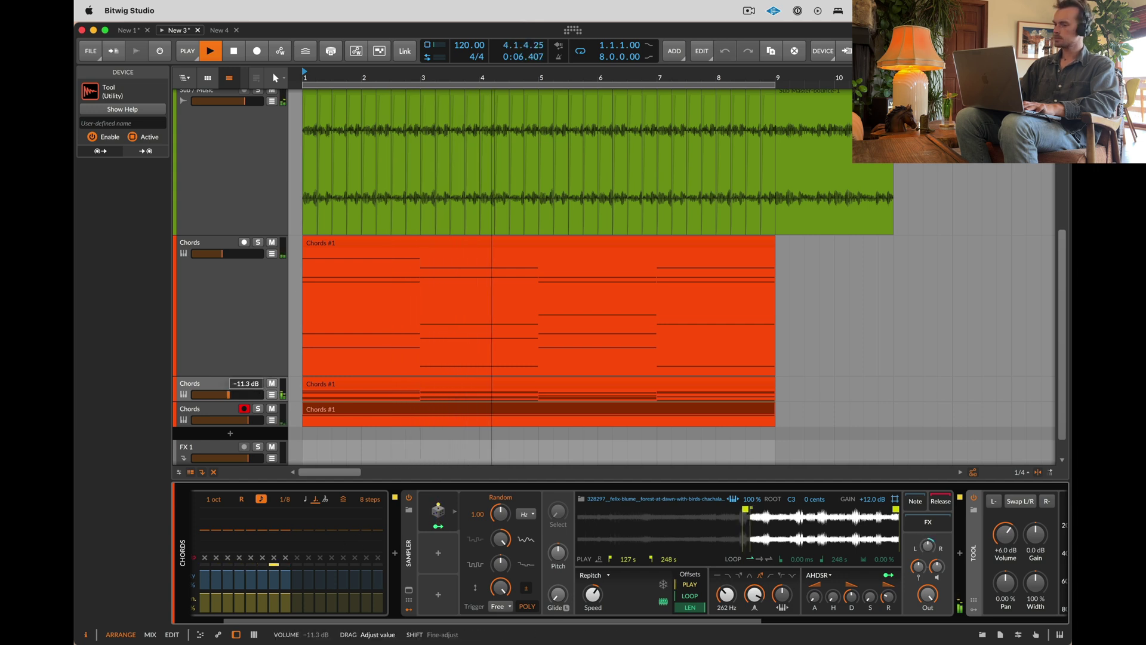
click(271, 242)
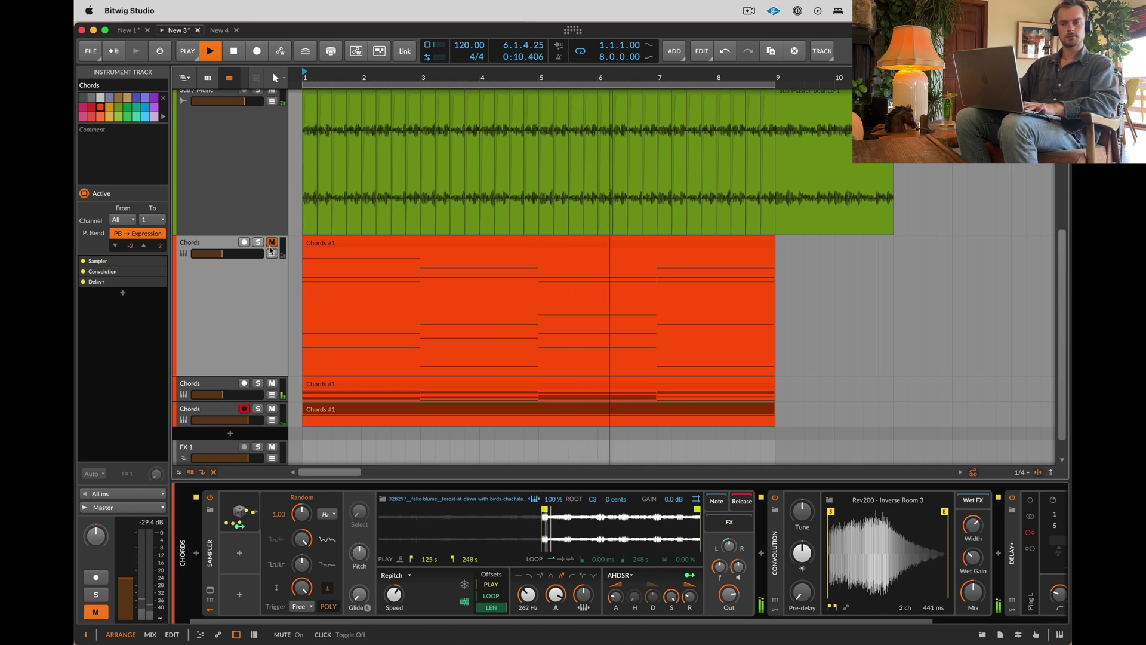
click(271, 244)
Step: Stop playback, duplicate the arpeggiated track and set the copy's Sampler play start to 168 s
key(space)
click(216, 386)
key(super+d)
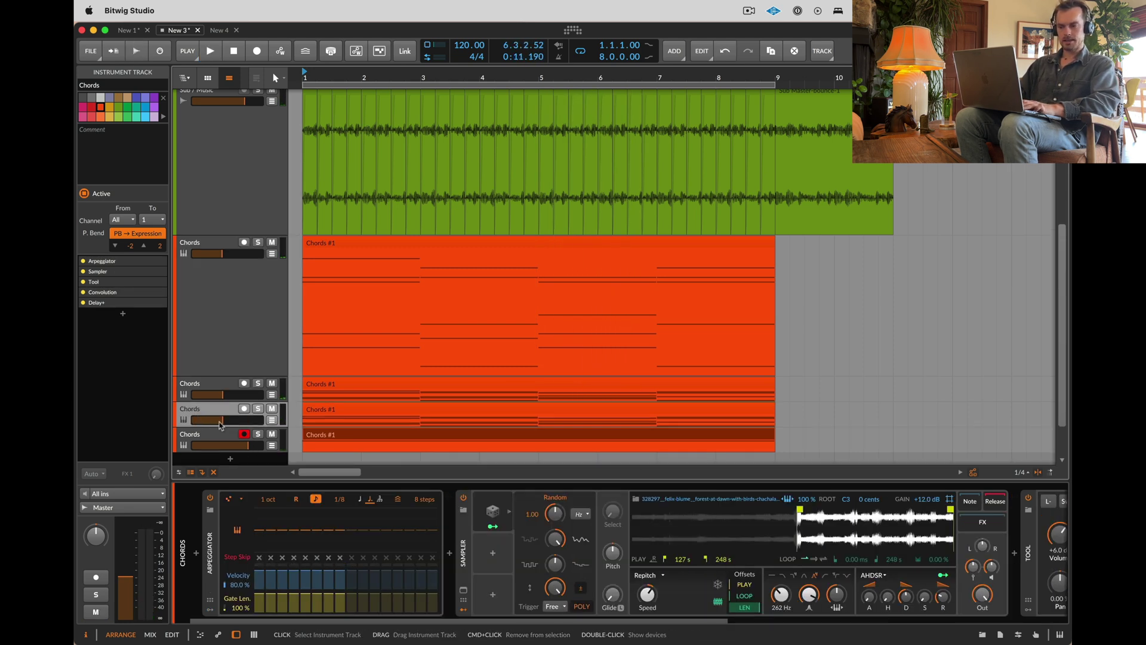
click(800, 508)
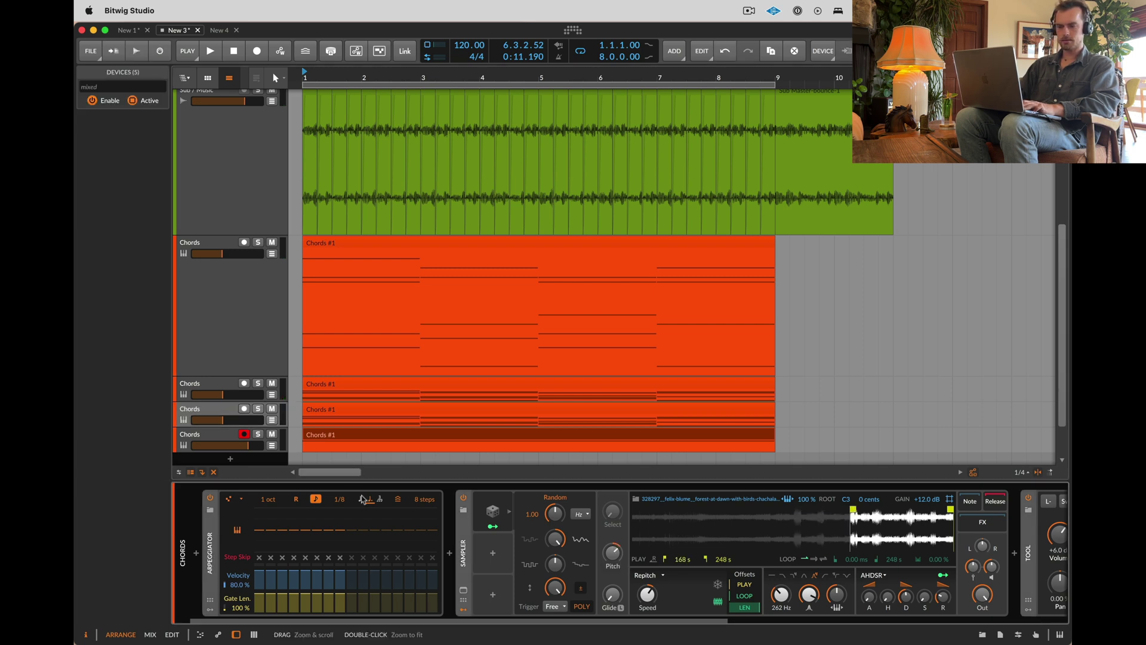
Step: Solo the duplicated arpeggio track during playback and lower the decay of its Sampler envelope
scroll(476, 535, right, 5)
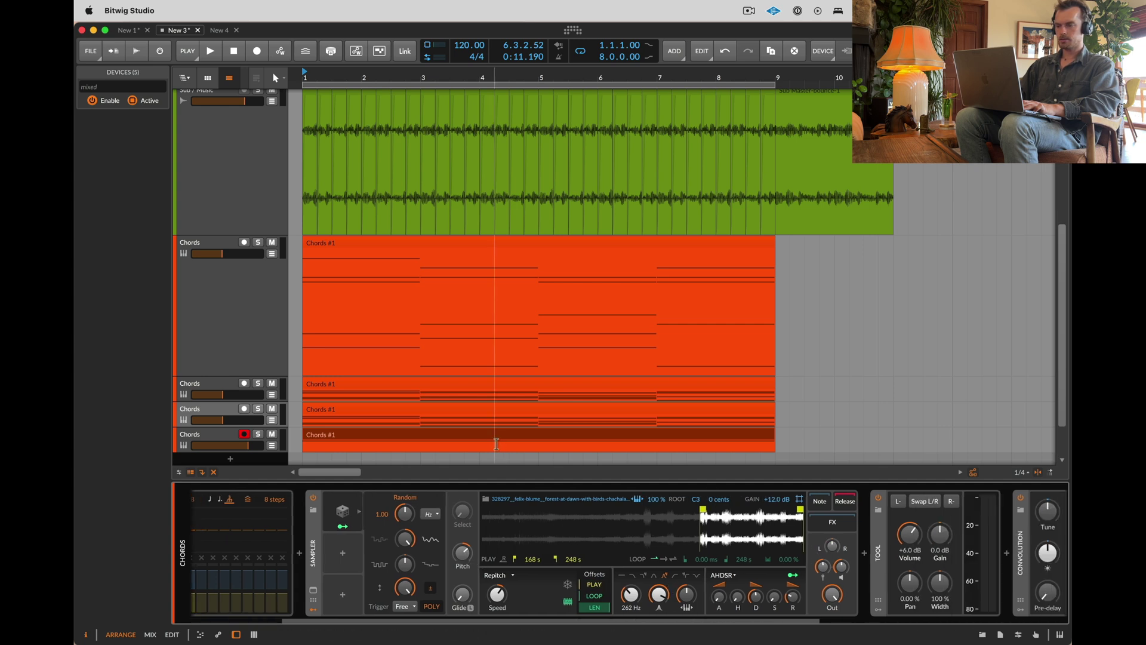
scroll(356, 541, left, 5)
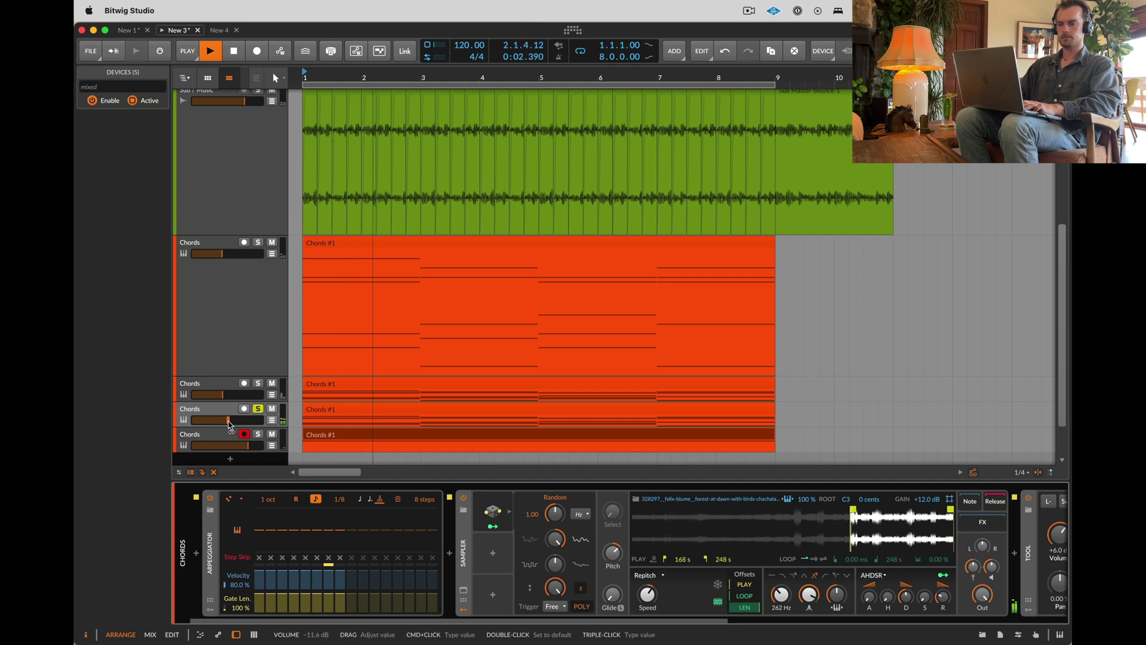
drag(907, 596, 907, 621)
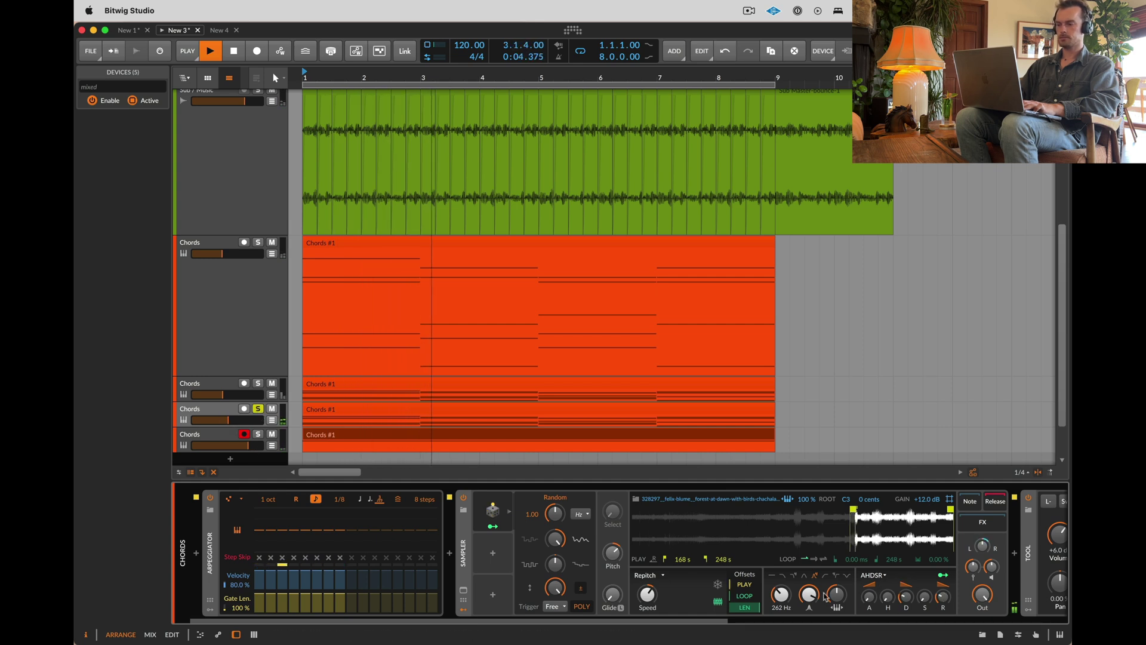
Step: Load the Rattle 02 impulse into the duplicate's Convolution, adjust the mix and reset the track's volume to default
scroll(865, 582, right, 10)
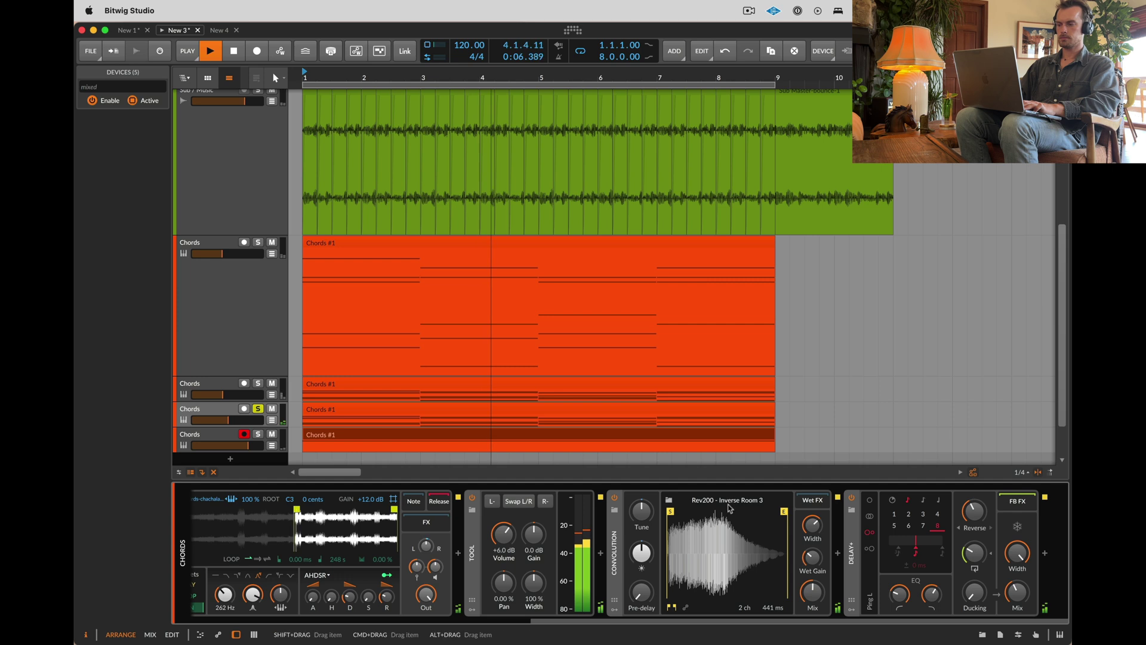
click(729, 508)
click(632, 297)
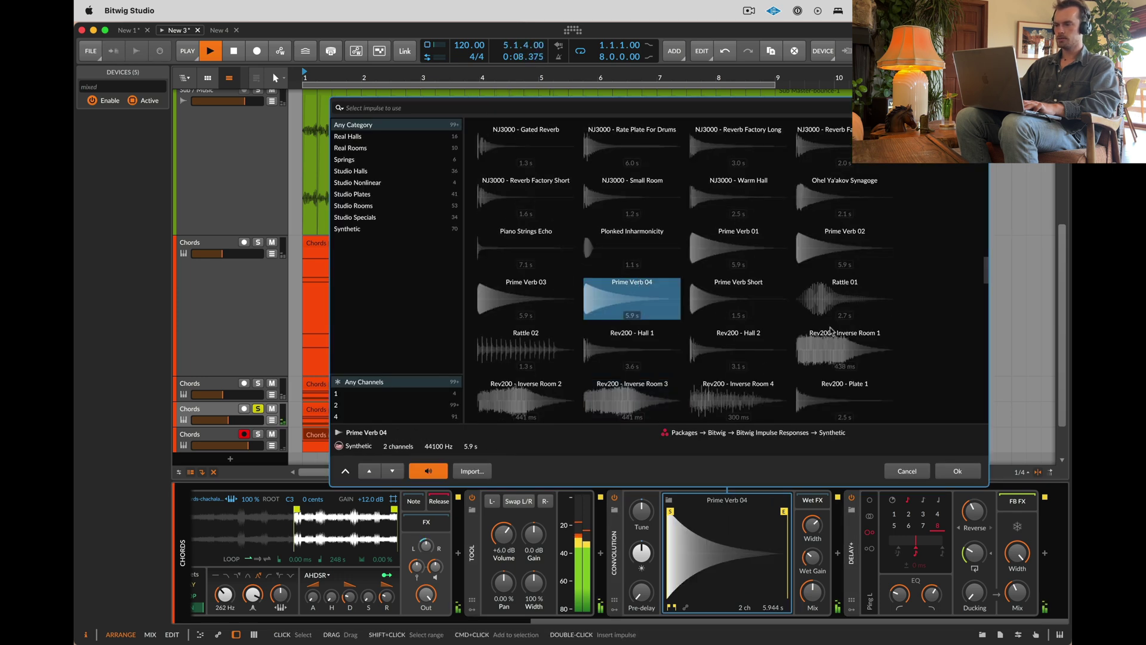
click(532, 349)
scroll(594, 388, down, 3)
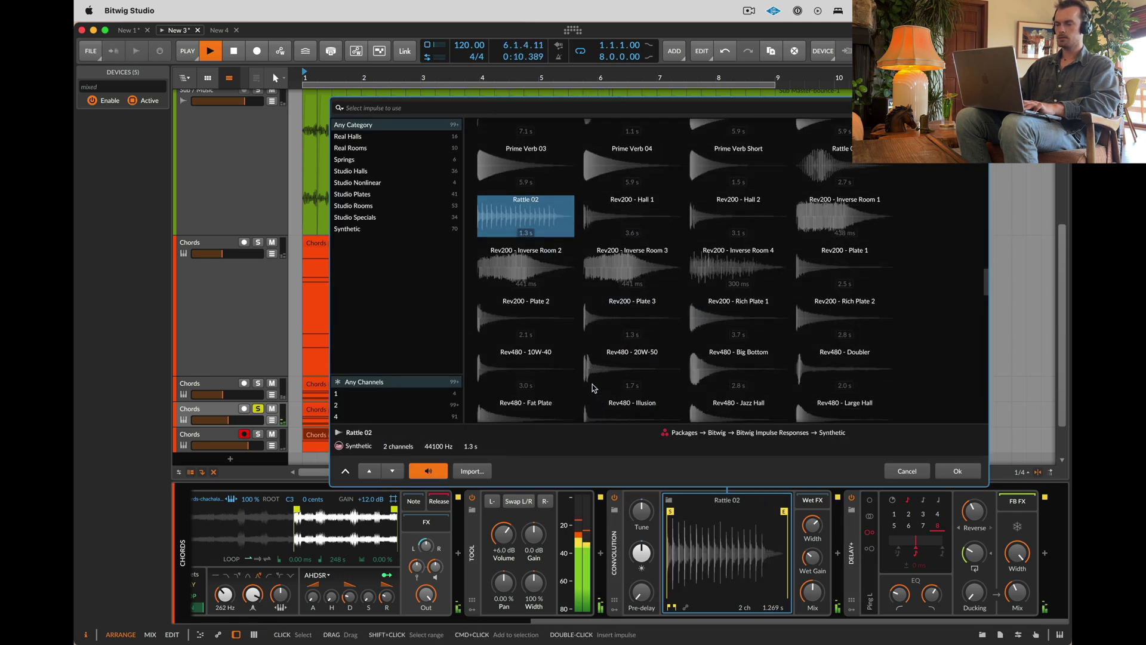
click(948, 474)
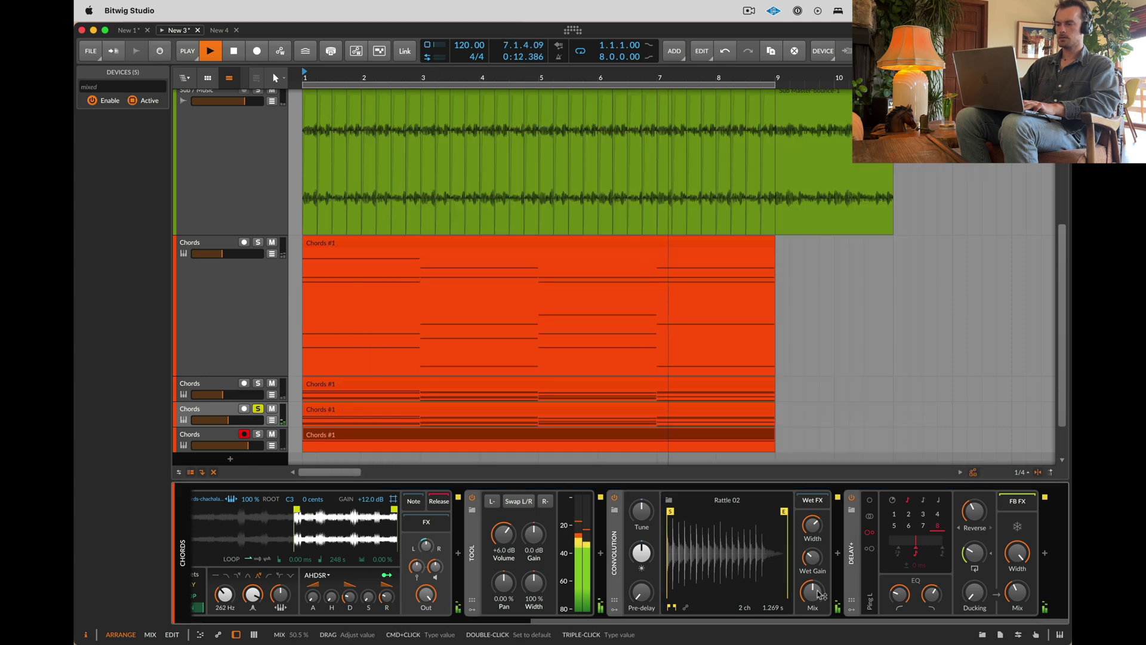
drag(820, 595, 807, 588)
double_click(229, 421)
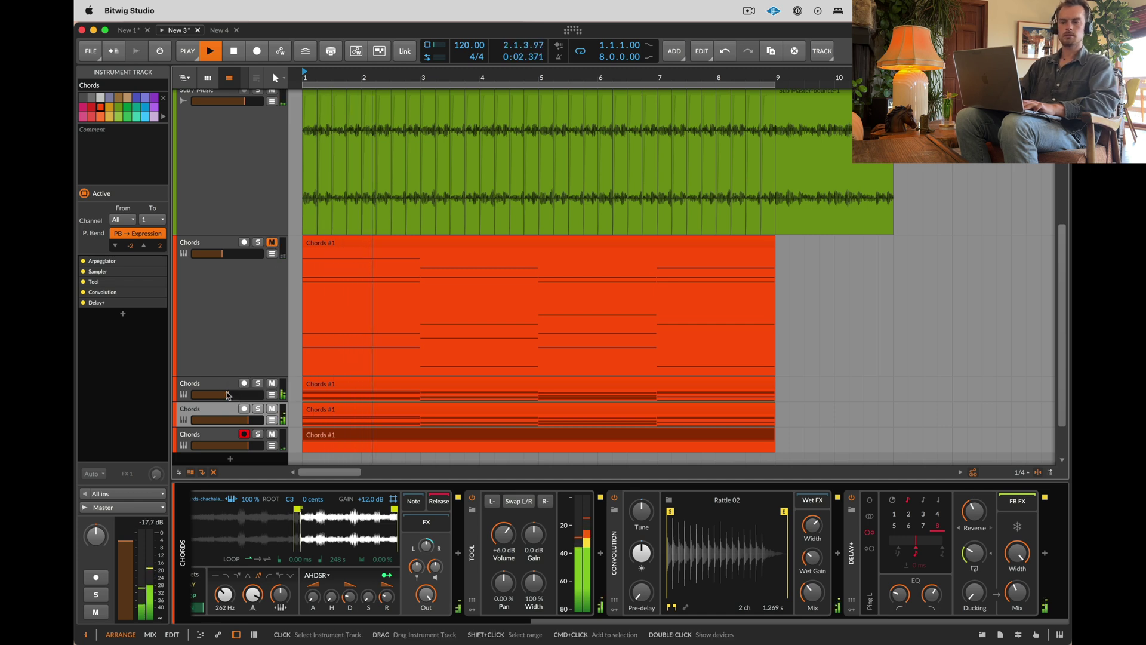
Step: On the first arpeggiated track, replace the Convolution impulse with Rev480 - Jazz Hall
click(217, 392)
scroll(683, 556, right, 6)
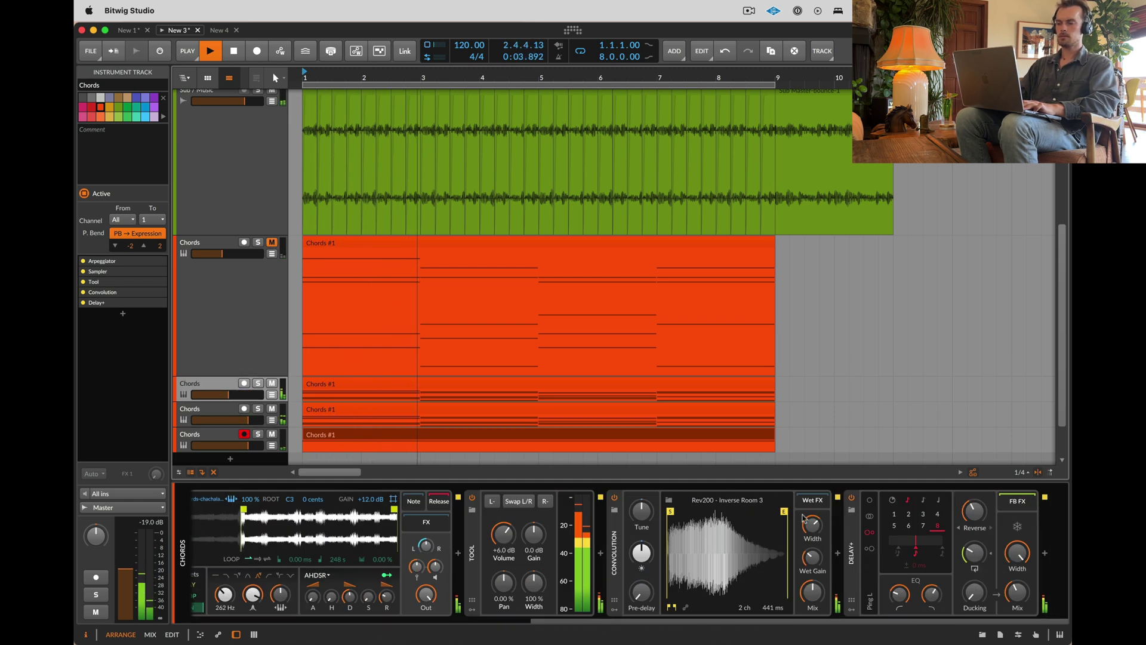
click(724, 507)
key(Left)
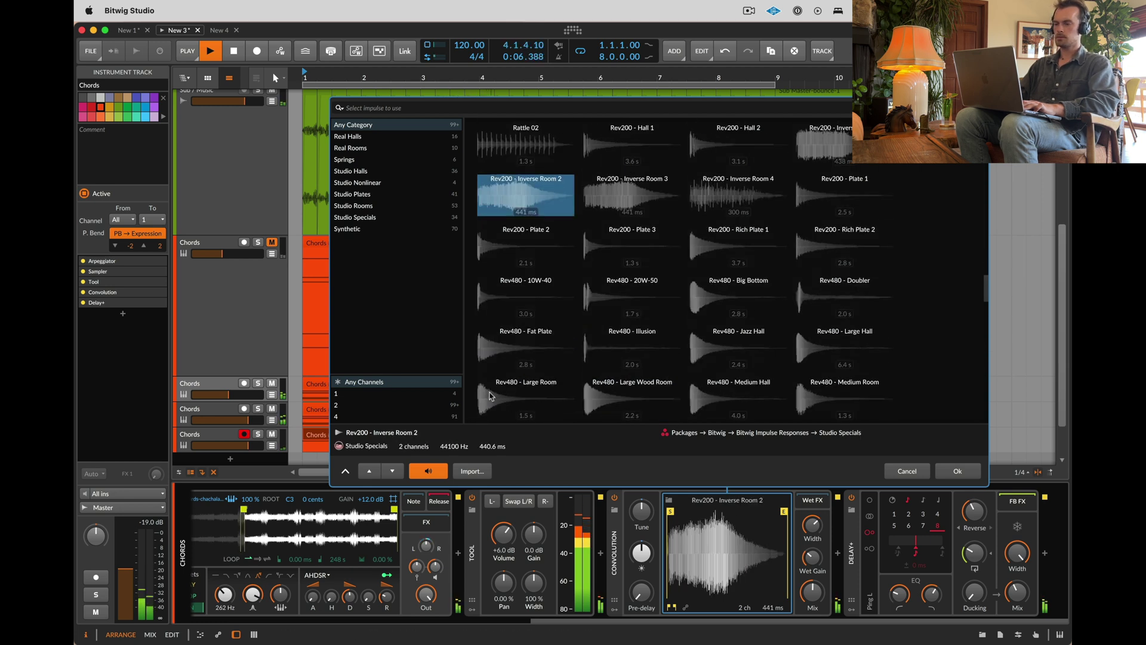
click(741, 356)
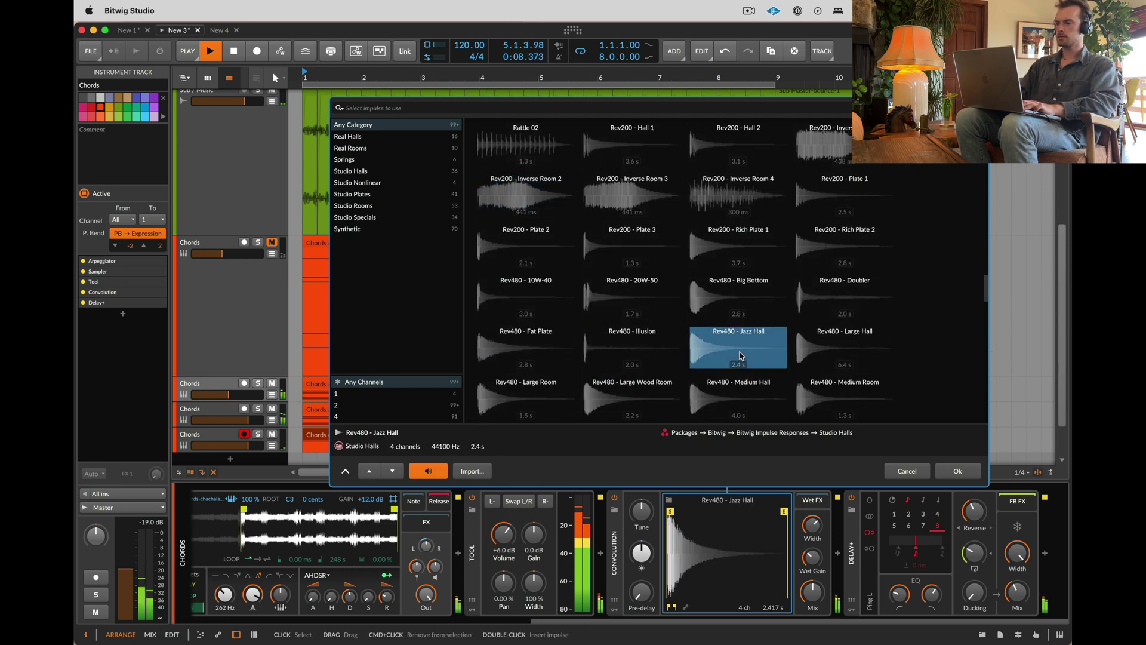
scroll(740, 356, down, 5)
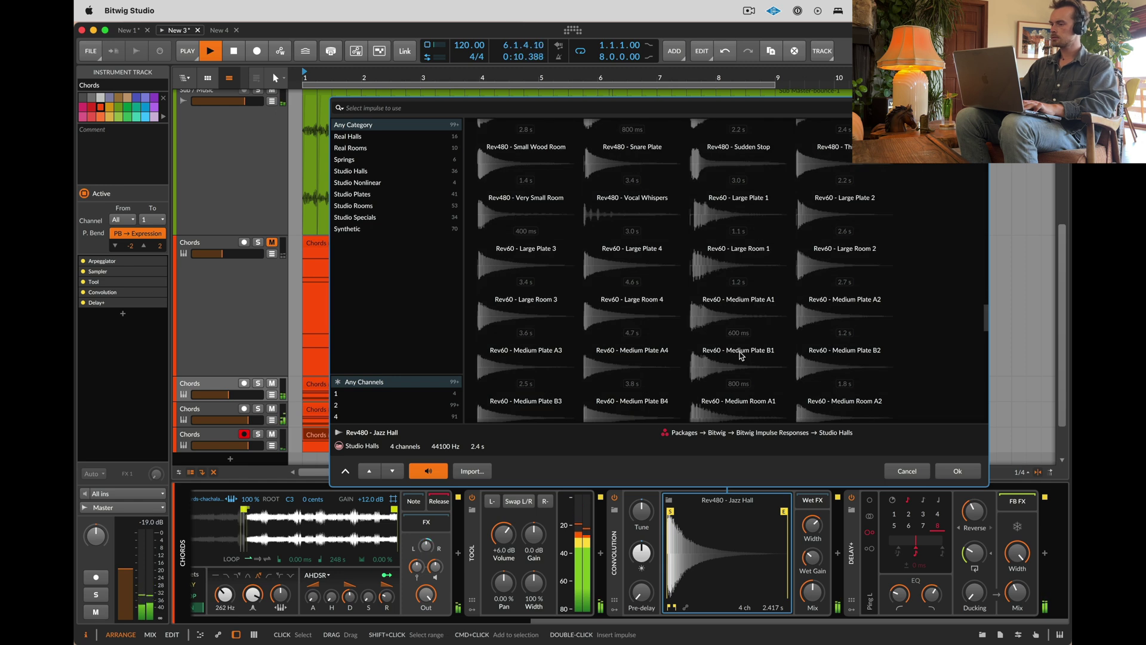
click(958, 471)
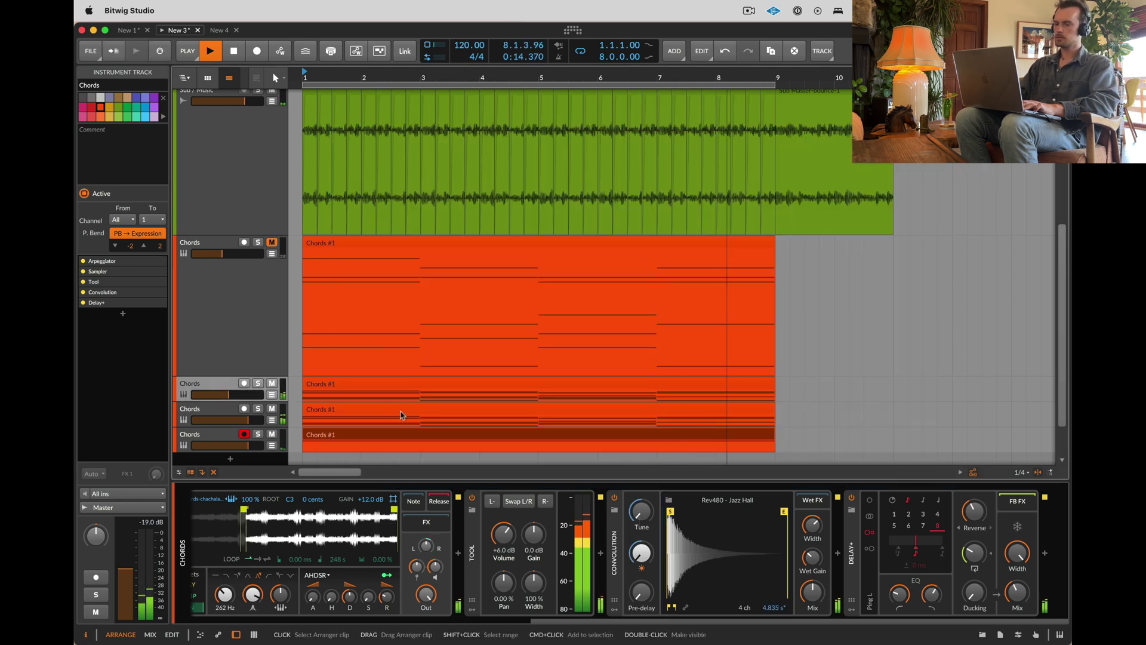
Step: On the Sub / Music track, raise the volume and turn down the FX Layer's Music and Wetness macros
scroll(273, 246, up, 2)
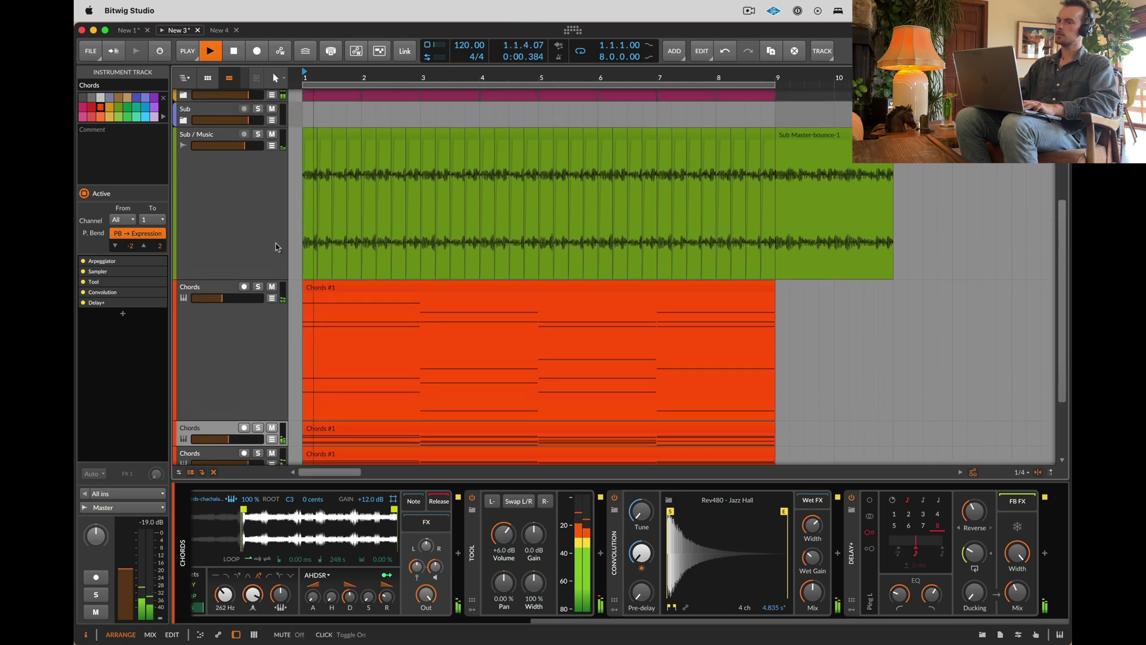
click(261, 154)
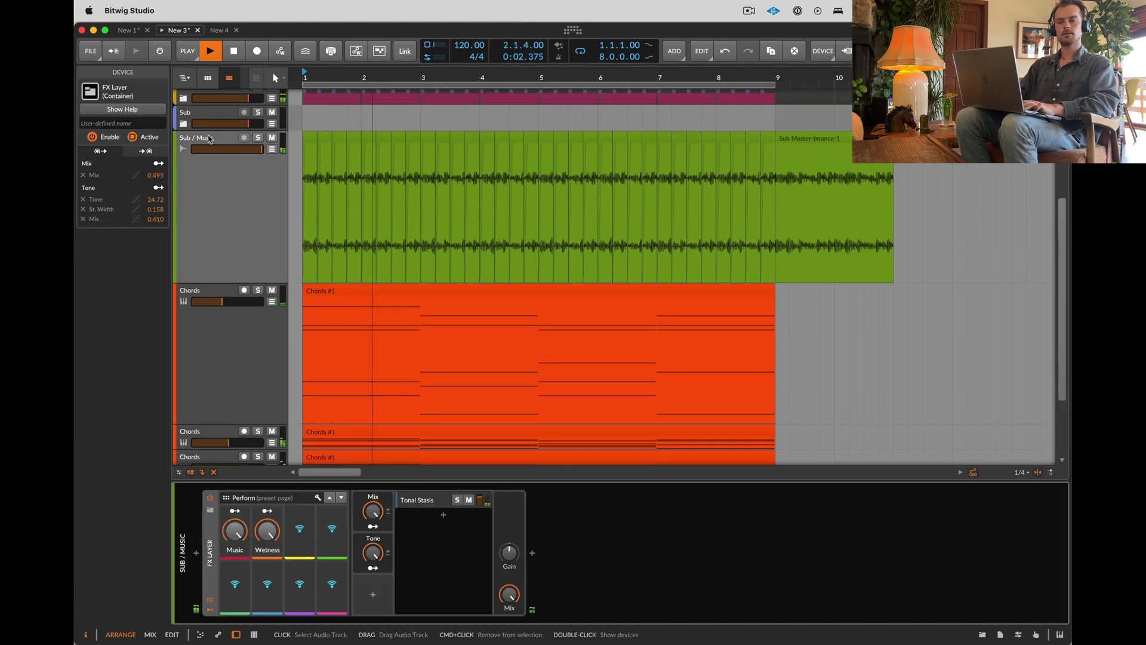
drag(239, 531, 239, 536)
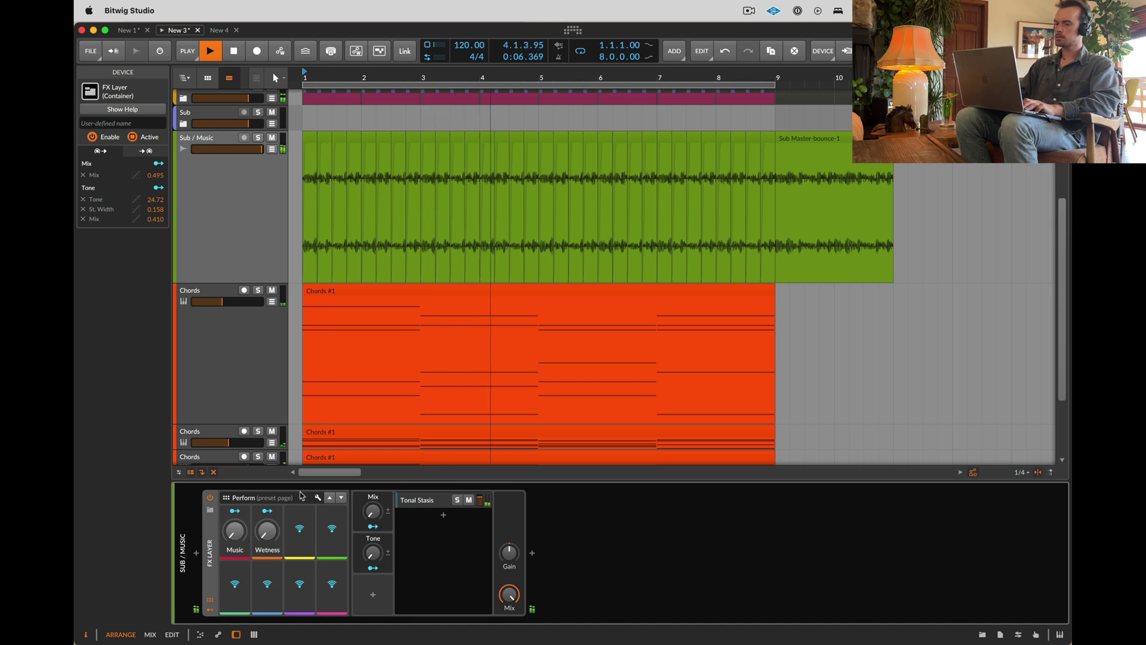
Step: Disable Convolution and Delay+ on the duplicated arpeggio track while soloed, then unsolo it and set its volume to about -4.7 dB
scroll(271, 286, down, 4)
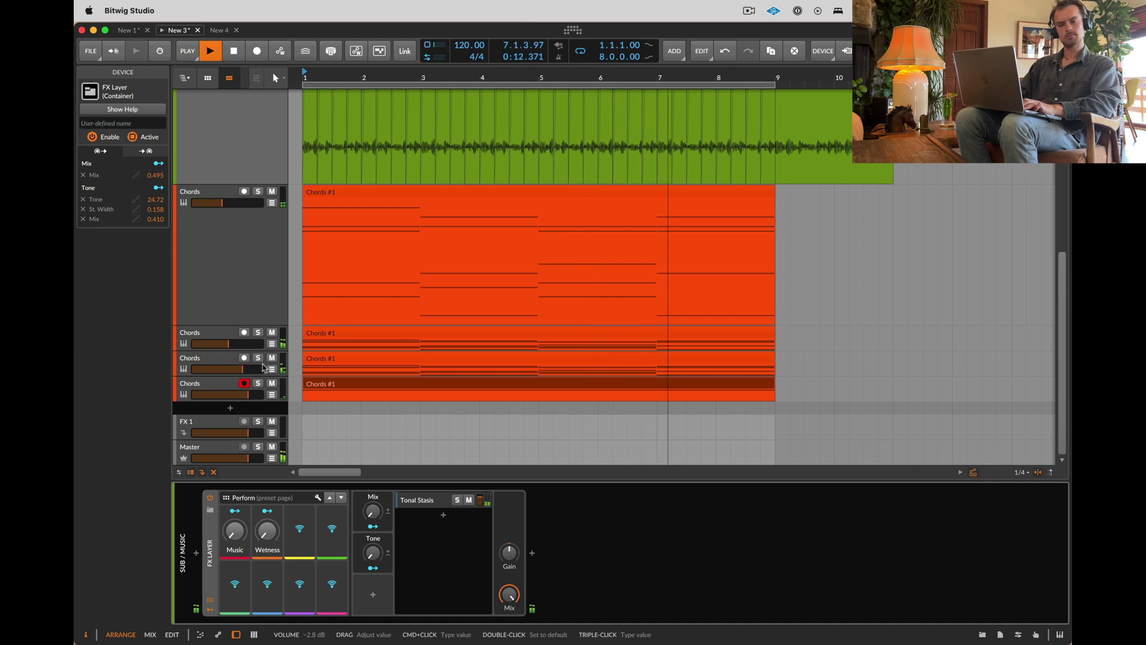
click(257, 359)
click(215, 364)
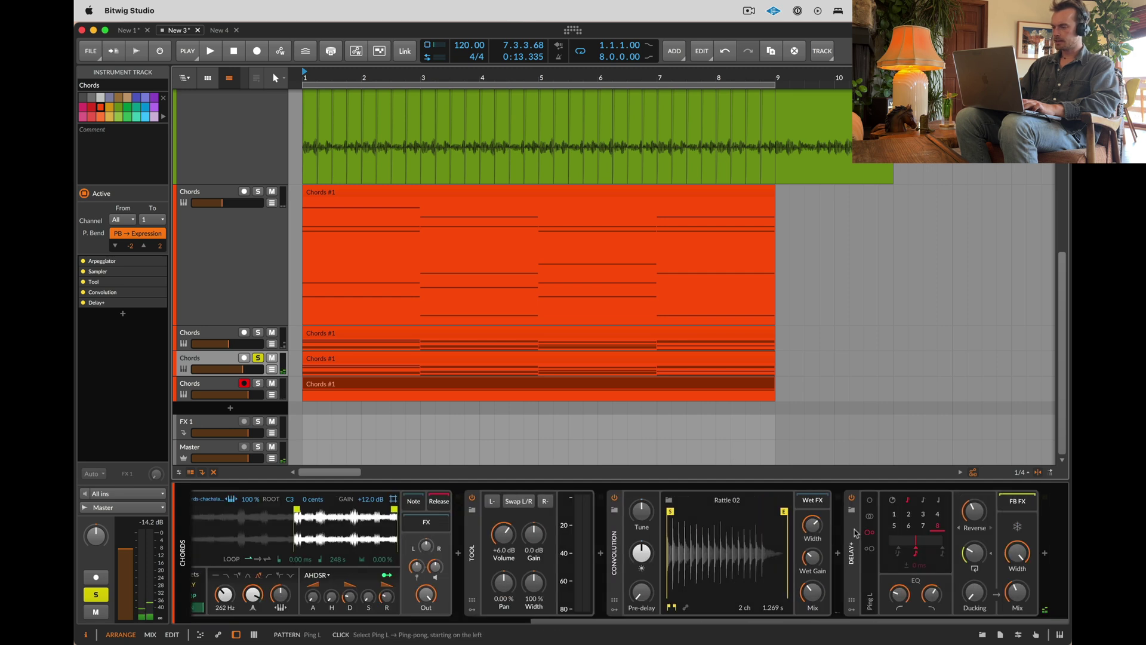
click(617, 499)
key(space)
click(852, 497)
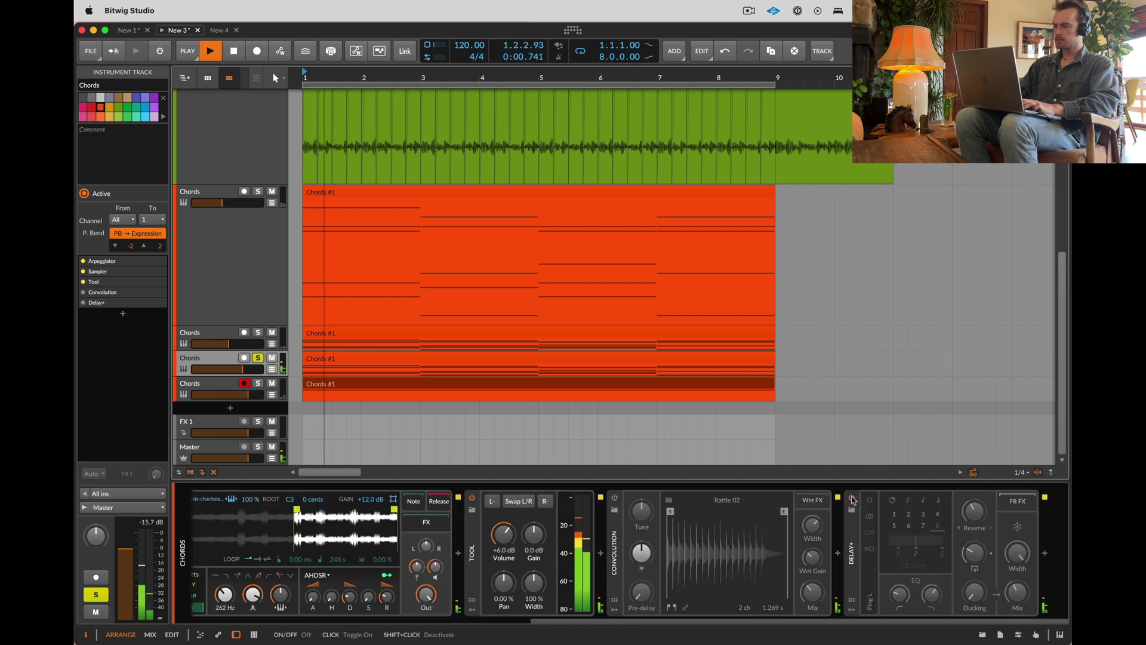
click(258, 358)
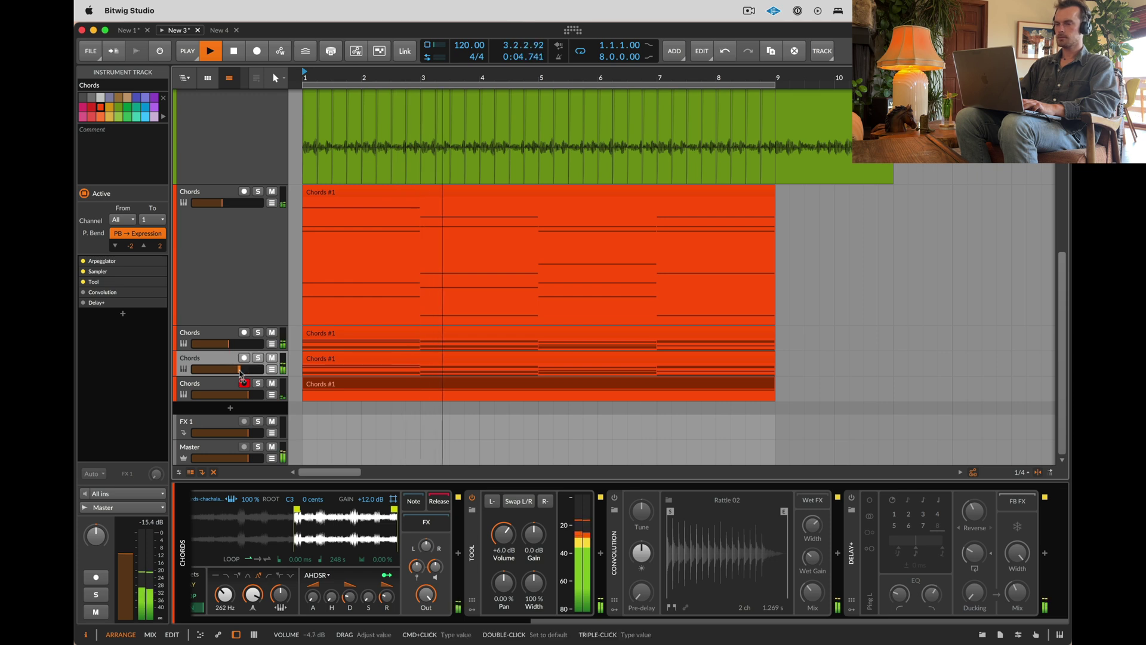
Step: Stop playback and duplicate the clips of both arpeggiated tracks so the copies start at bar 9
key(space)
click(360, 360)
super+click(359, 337)
key(super+d)
click(358, 337)
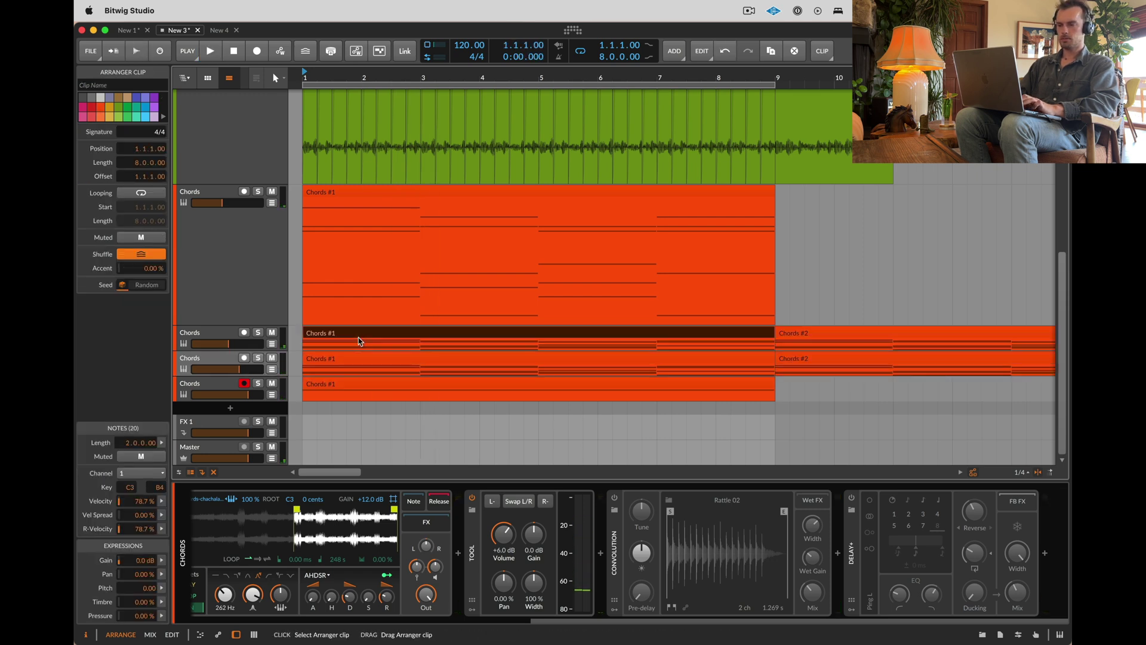
click(360, 370)
click(355, 363)
click(347, 341)
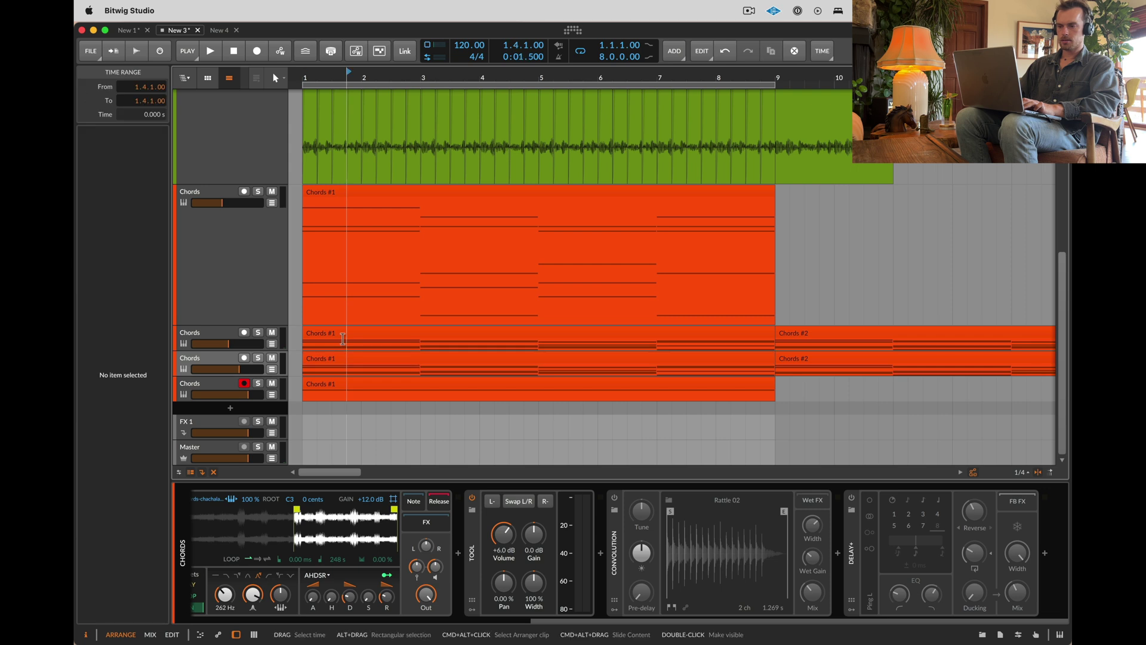
Step: Bounce the first eight-bar Chords clips of both arpeggiated tracks to audio in place
click(333, 336)
super+click(332, 359)
key(super+b)
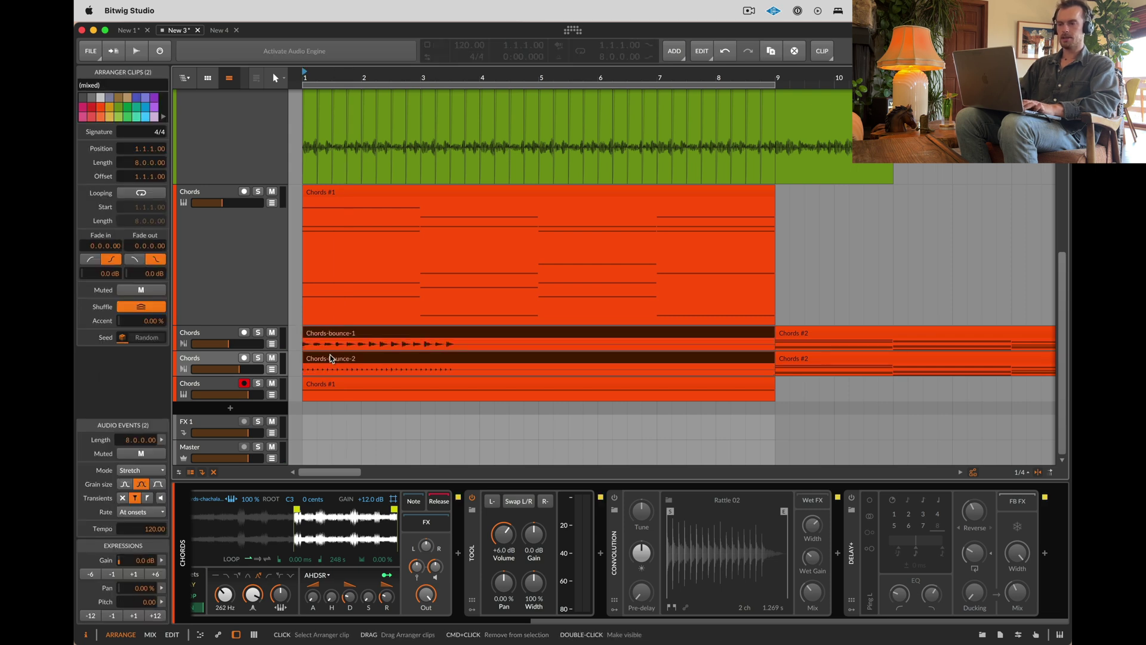
Step: Cut the first sixteenth, 1.1.1 to 1.1.2, out of the second arpeggiated track's bounced clip and audition the gap
scroll(303, 285, up, 5)
scroll(303, 285, up, 5)
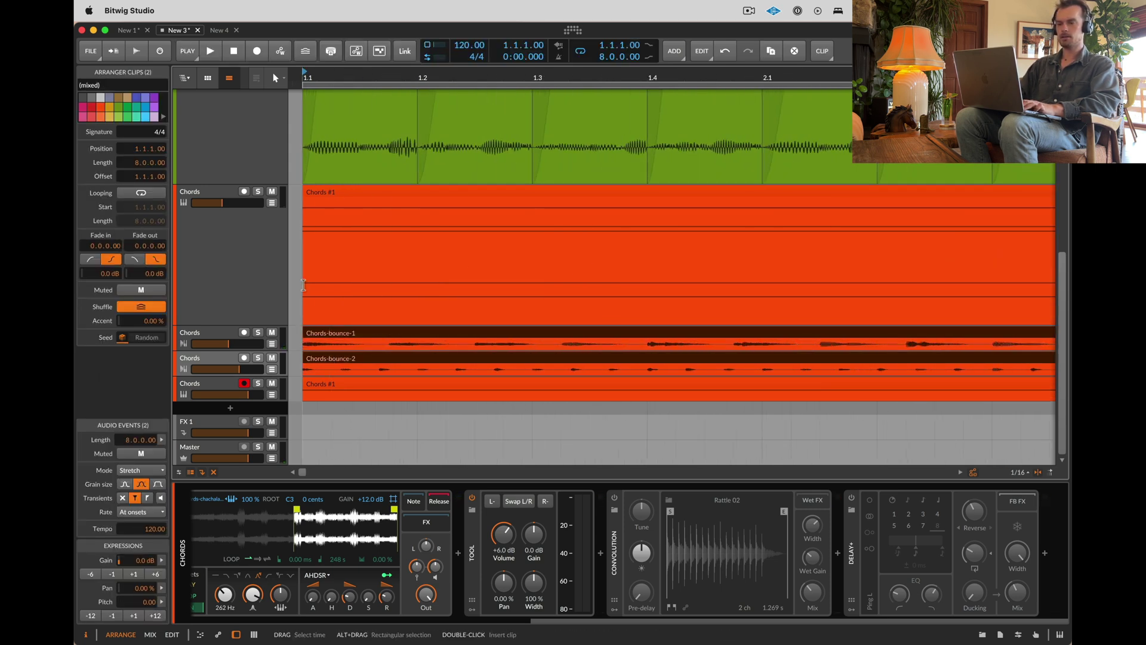
click(343, 383)
drag(332, 371, 299, 372)
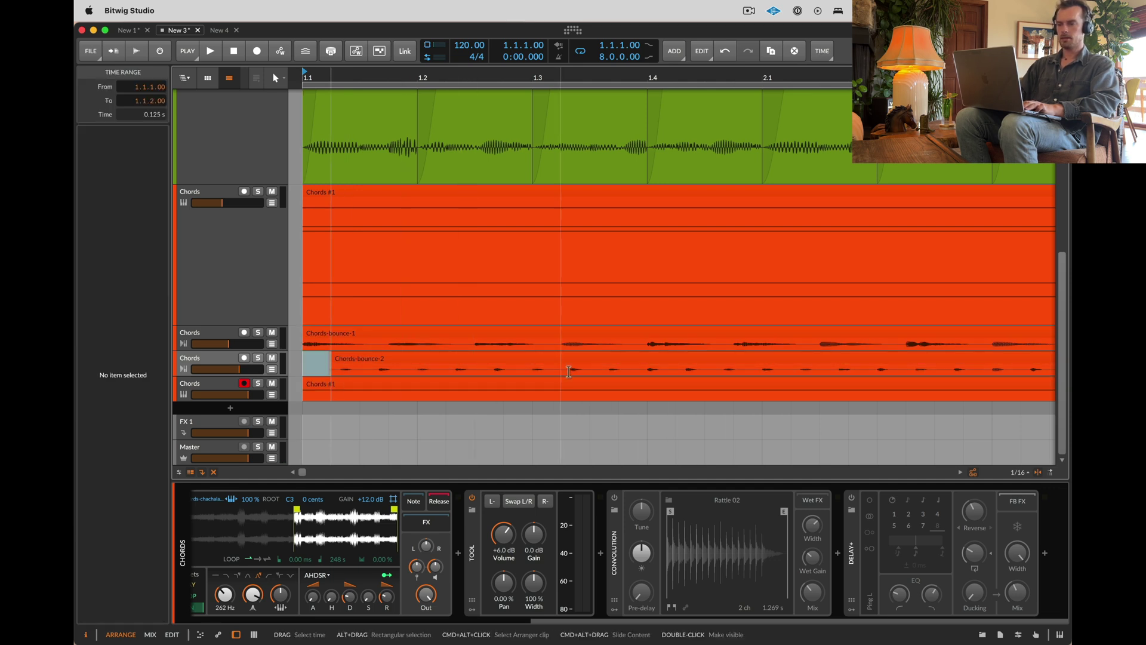
key(space)
click(303, 357)
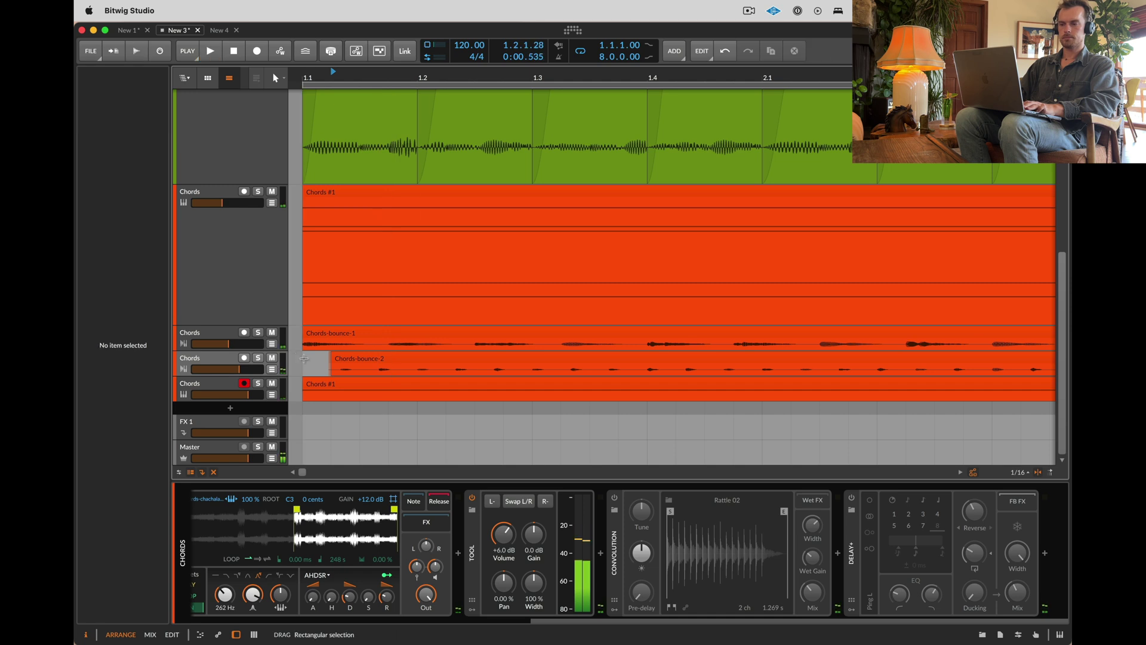
key(space)
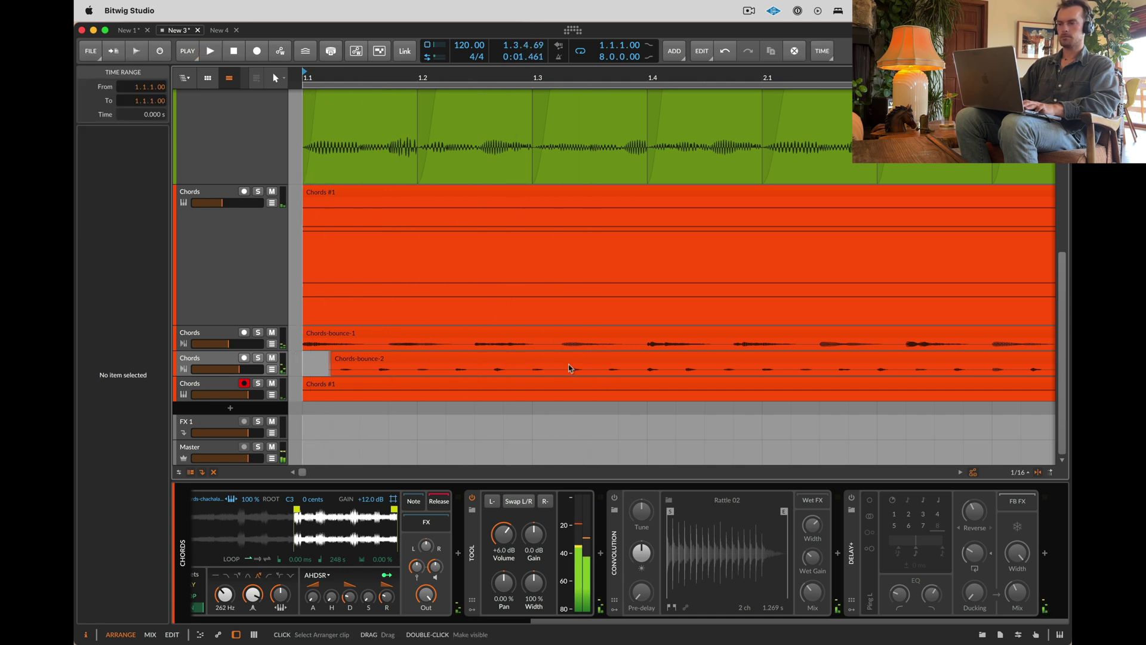
Step: Cut sixteenth-long gaps out of the second arpeggiated track's bounced audio at 1.4.1 and 2.3.1
drag(561, 366, 673, 374)
key(Delete)
key(super+z)
key(Delete)
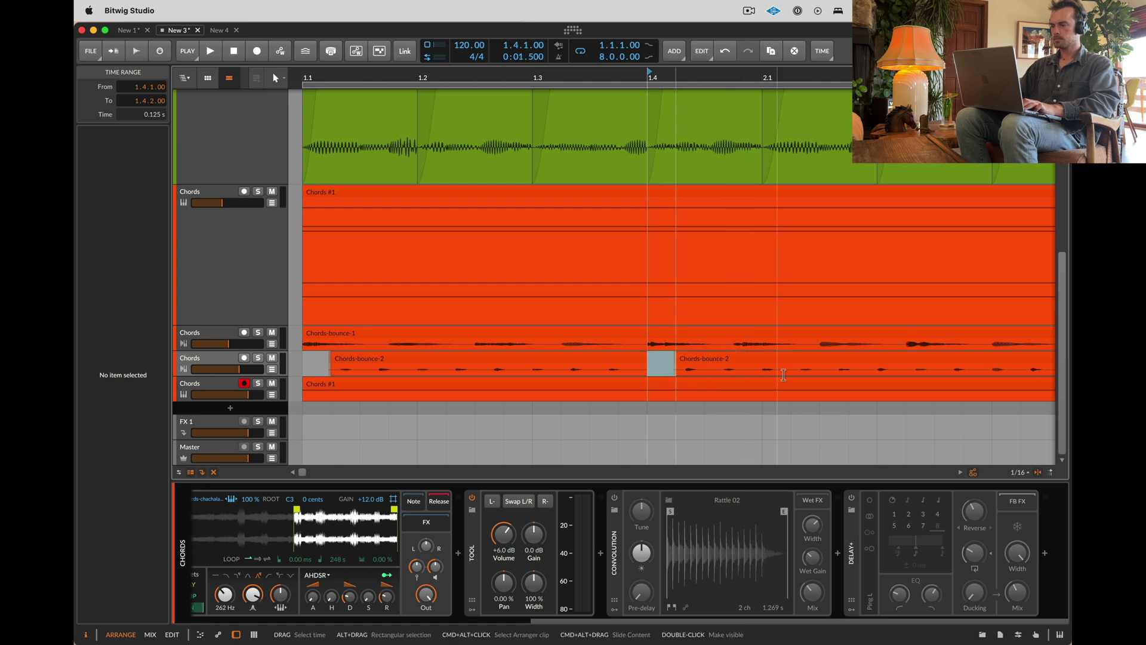
drag(908, 372, 935, 371)
scroll(936, 370, right, 4)
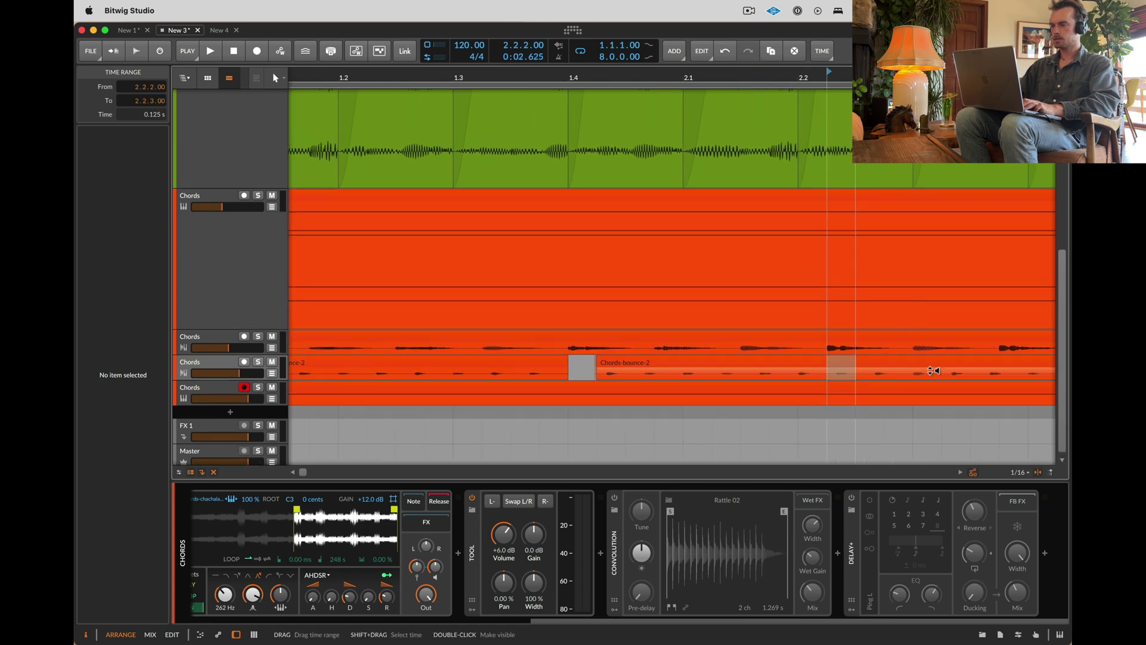
drag(812, 375, 839, 375)
scroll(836, 375, right, 5)
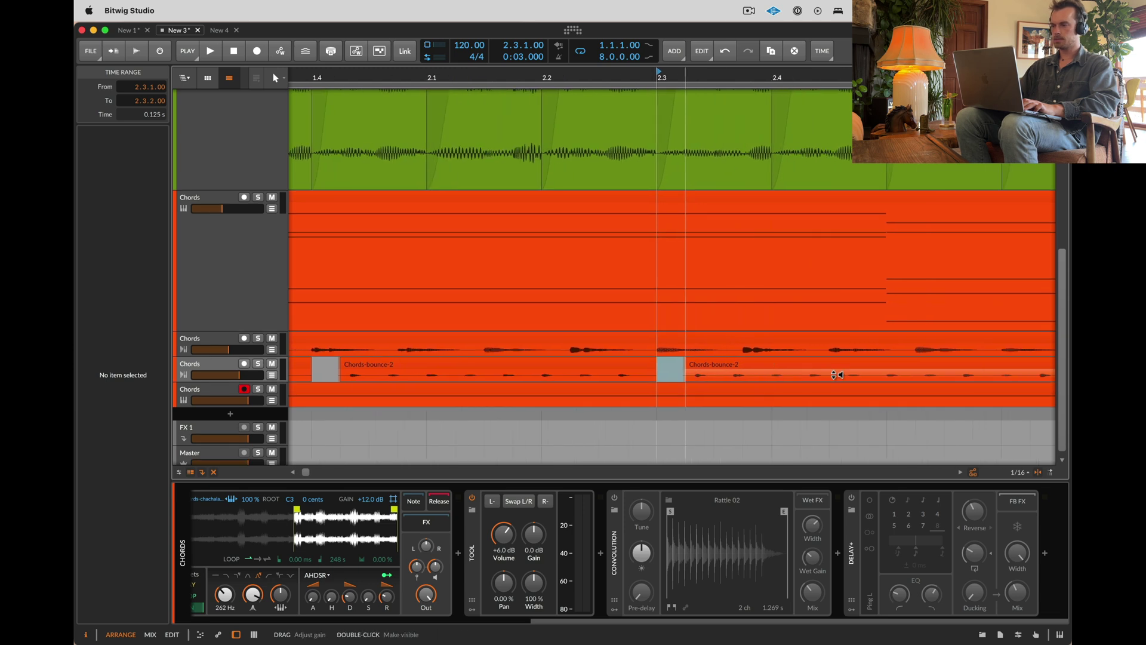
Step: Cut further sixteenth-long gaps out of the same bounced audio at 3.2.1, 4.1.1 and 3.4.2
scroll(893, 381, right, 3)
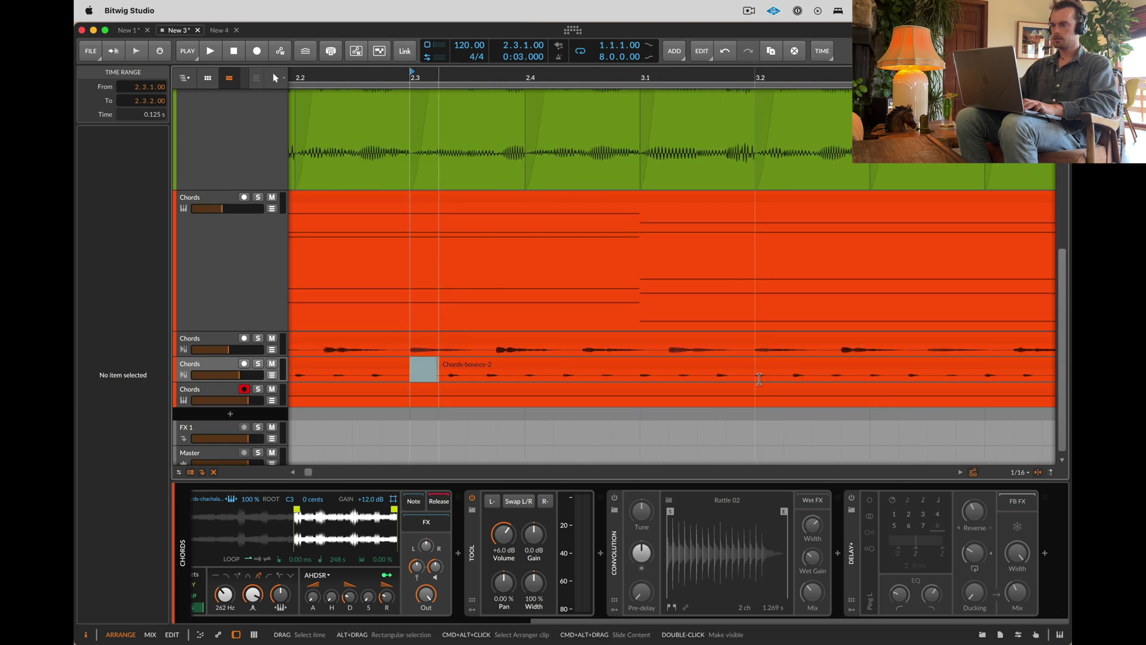
drag(759, 379, 783, 379)
scroll(776, 379, right, 3)
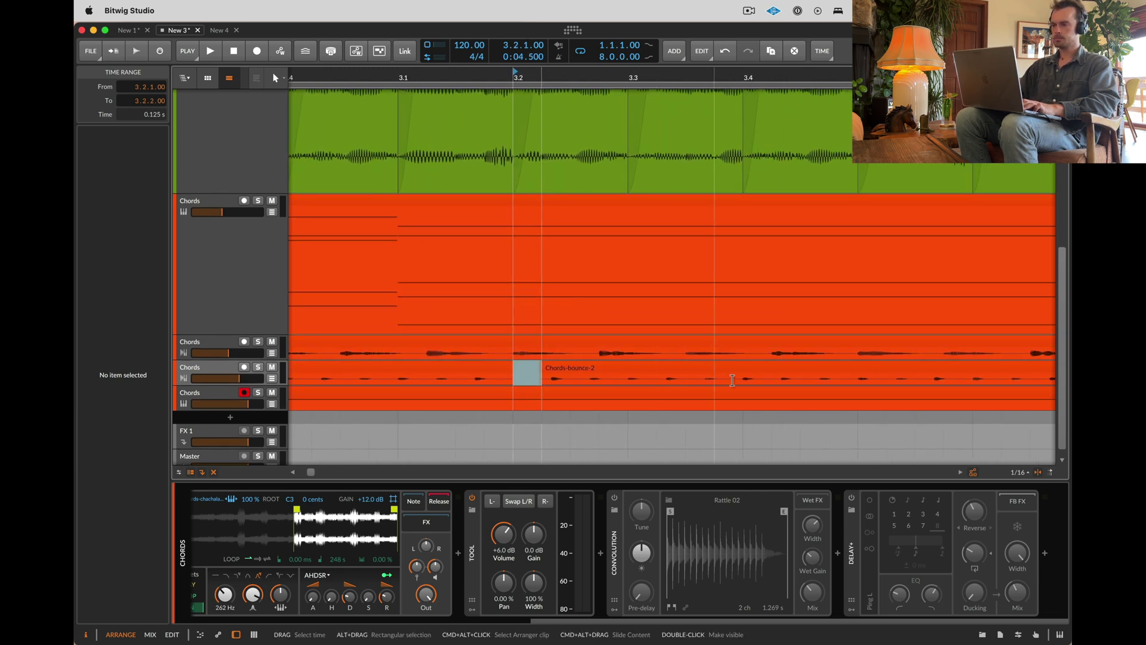
click(587, 382)
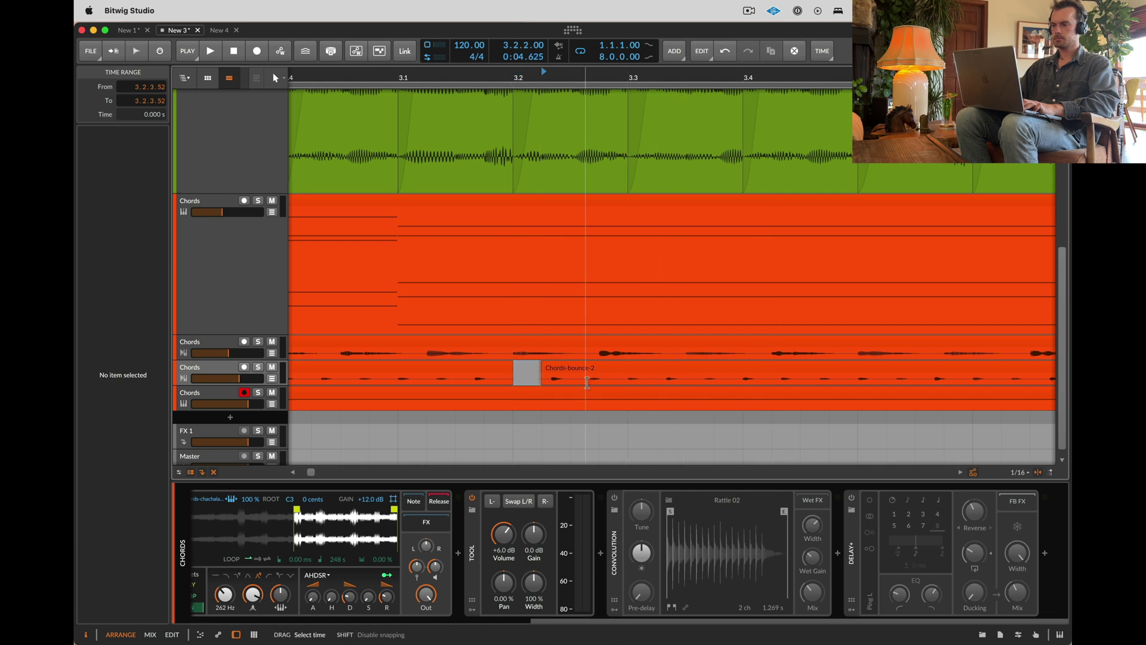
drag(859, 381, 886, 381)
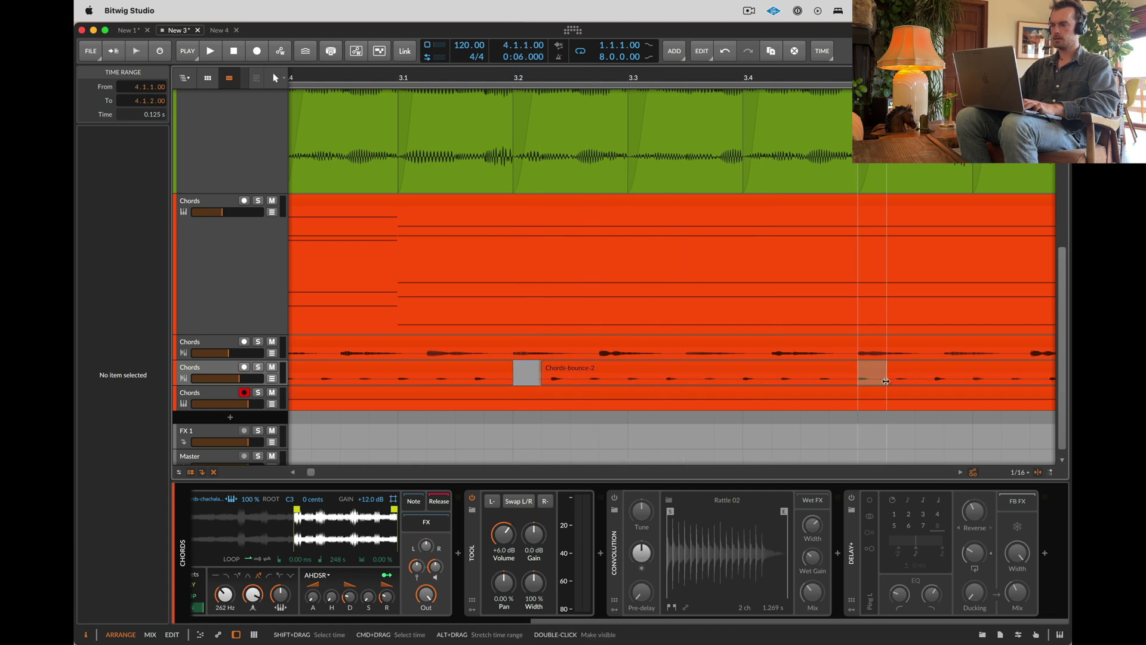
drag(778, 385, 802, 385)
scroll(752, 387, left, 5)
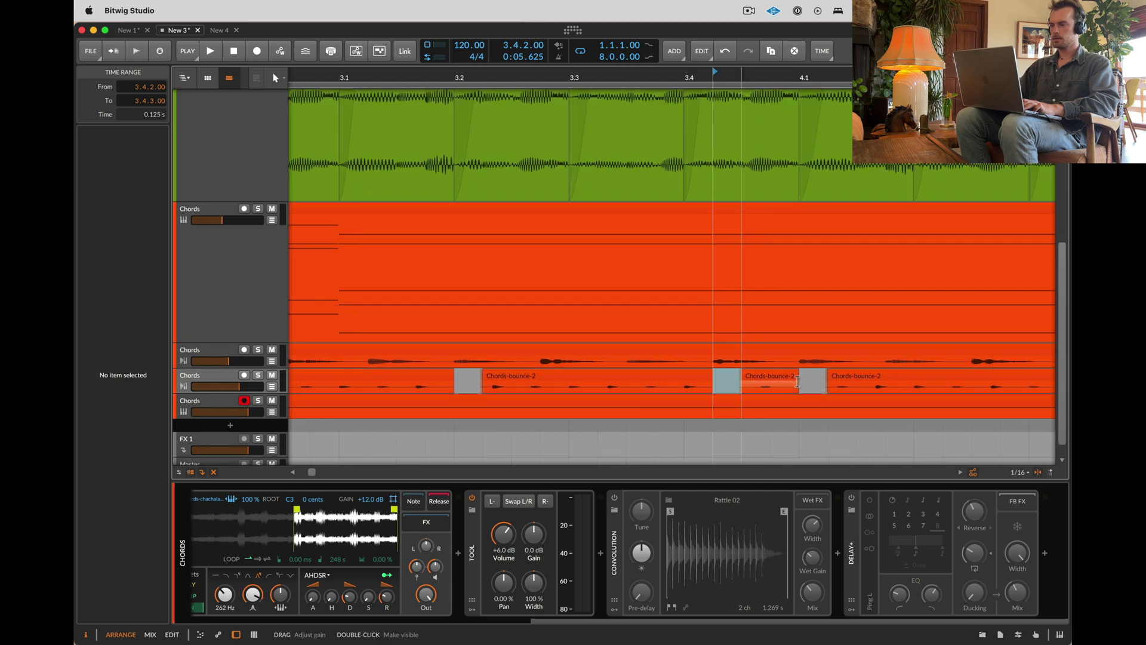
Step: Play the gapped arpeggio from bar 1 and set the second arpeggiated track's volume to about -6.1 dB
key(space)
scroll(436, 413, down, 5)
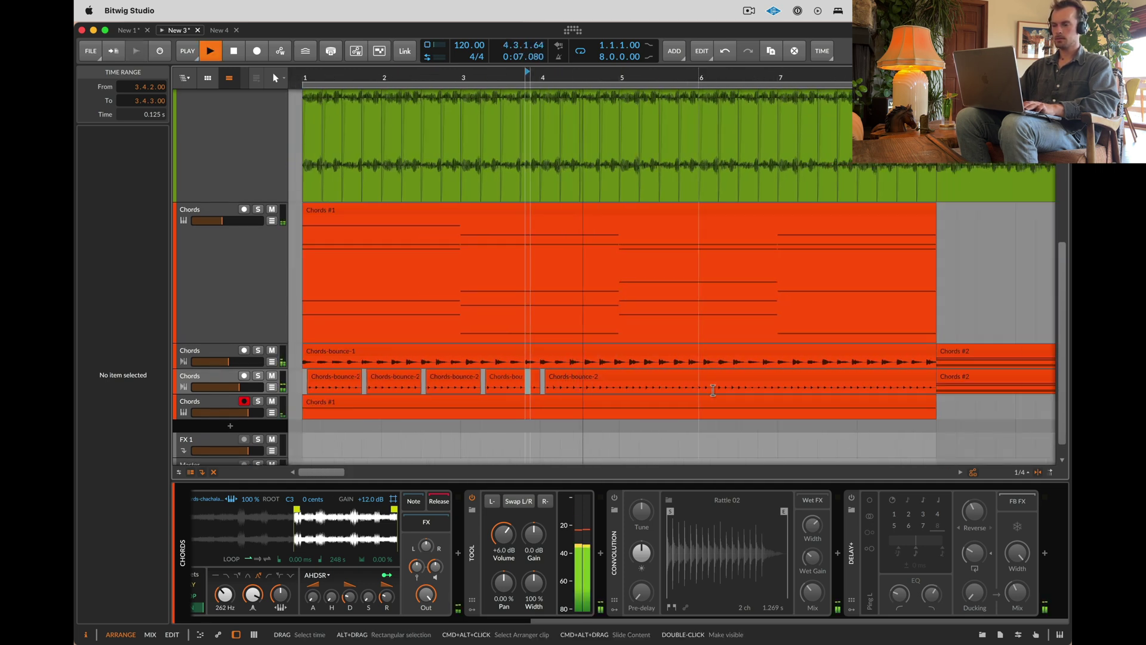
scroll(435, 413, down, 3)
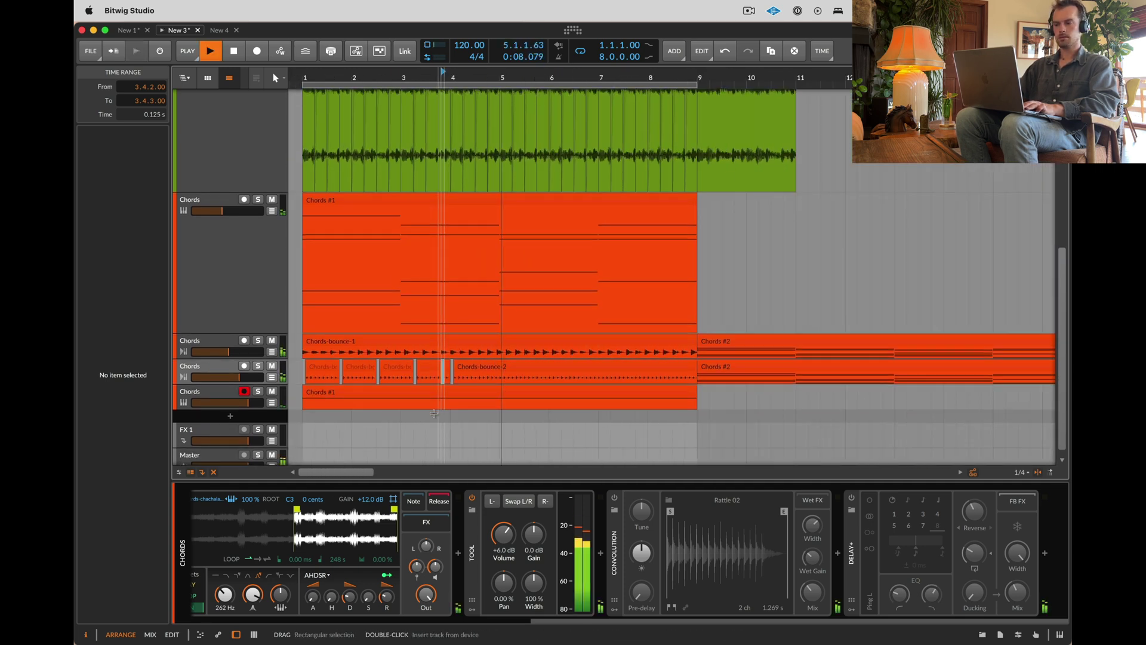
click(292, 374)
key(space)
key(space)
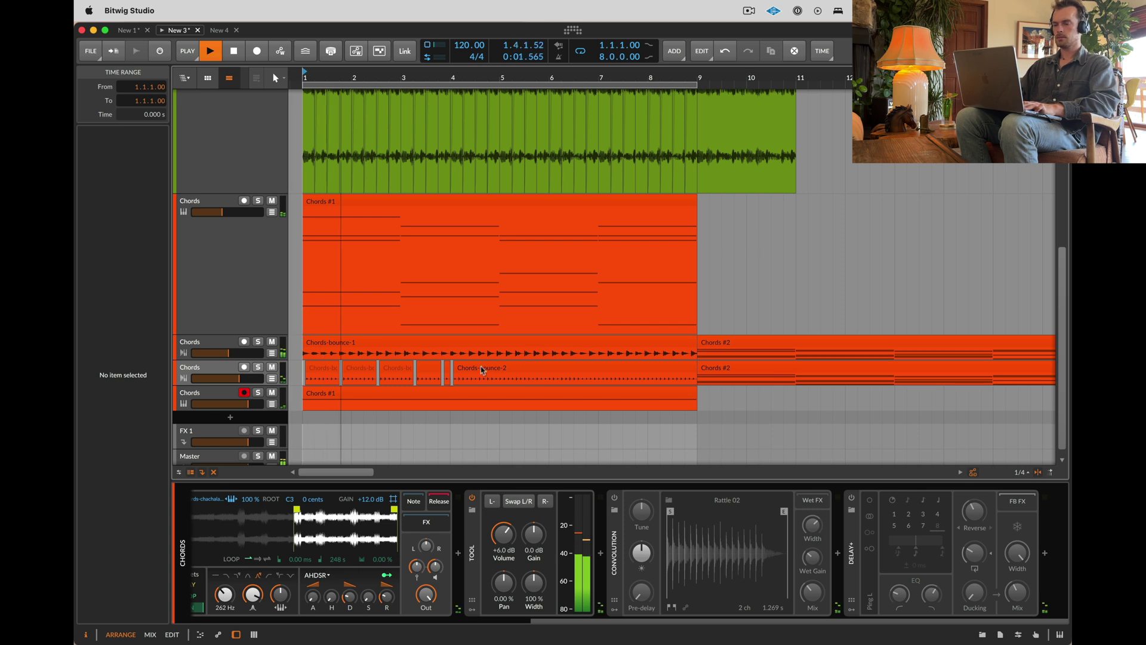
drag(239, 378, 236, 379)
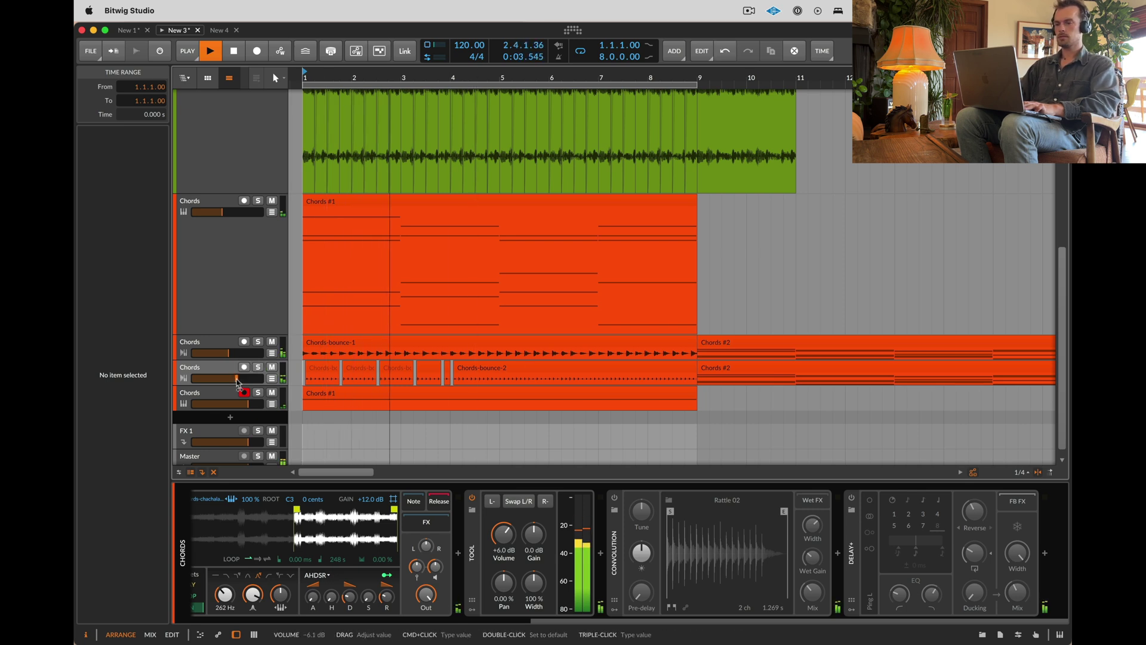
Step: Set the Delay+ on the first arpeggiated track to a delay of 2 beat divisions
click(206, 368)
double_click(205, 342)
scroll(939, 522, right, 10)
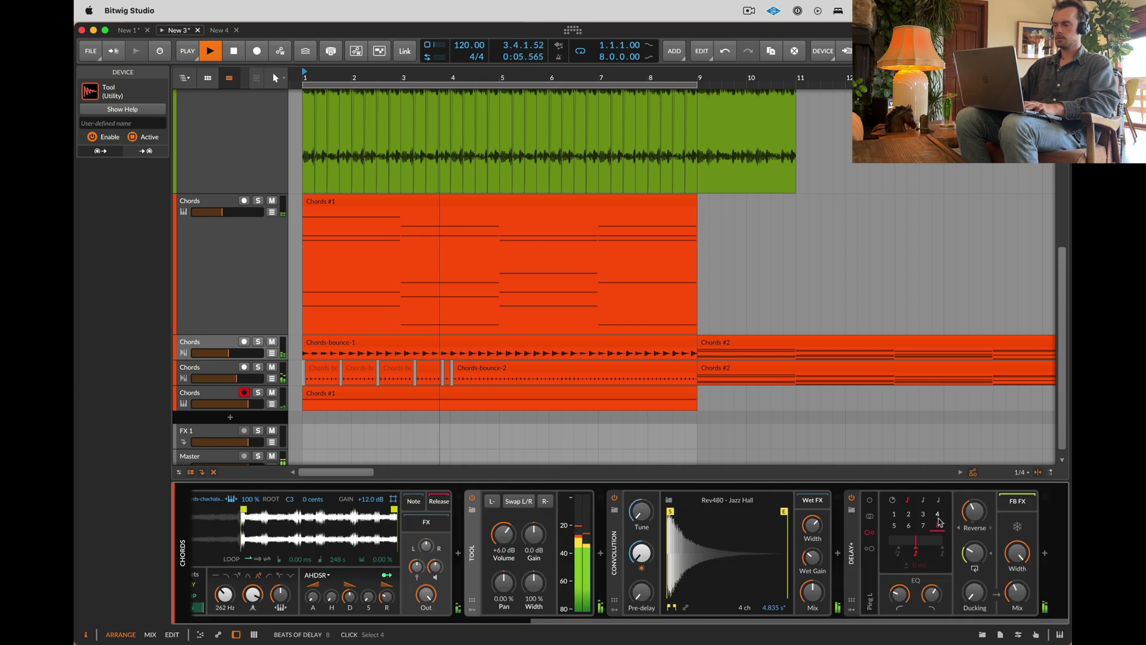
click(909, 516)
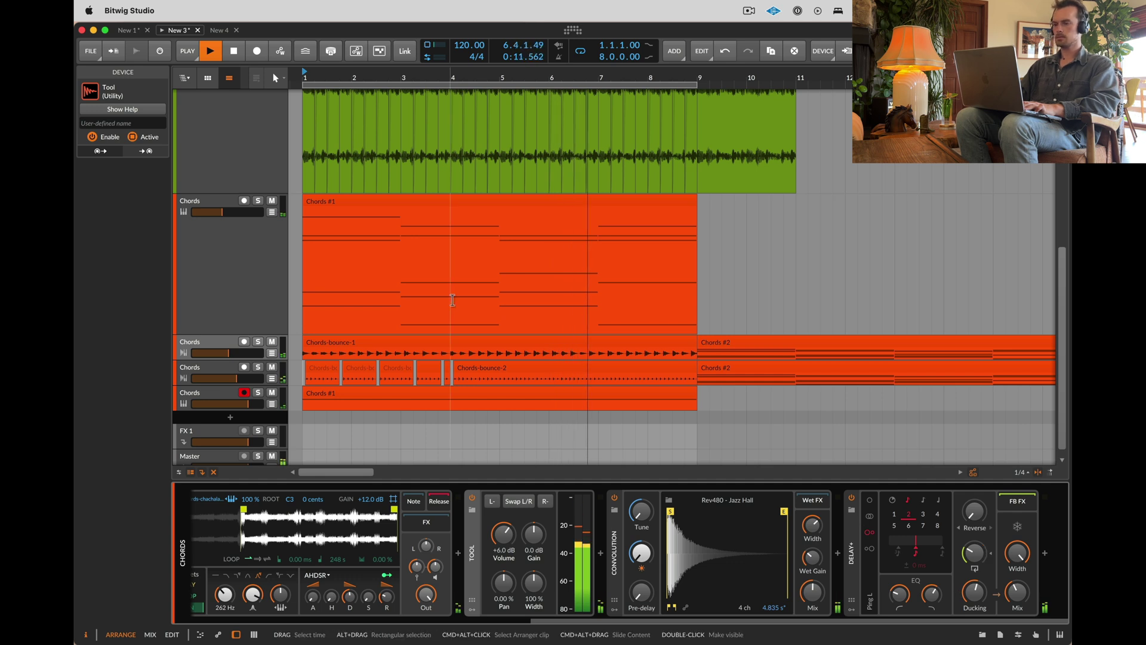
Step: Lower the Sampler pitch on the original sustained Chords track to -24 semitones and stop playback
click(234, 216)
drag(360, 554, 362, 574)
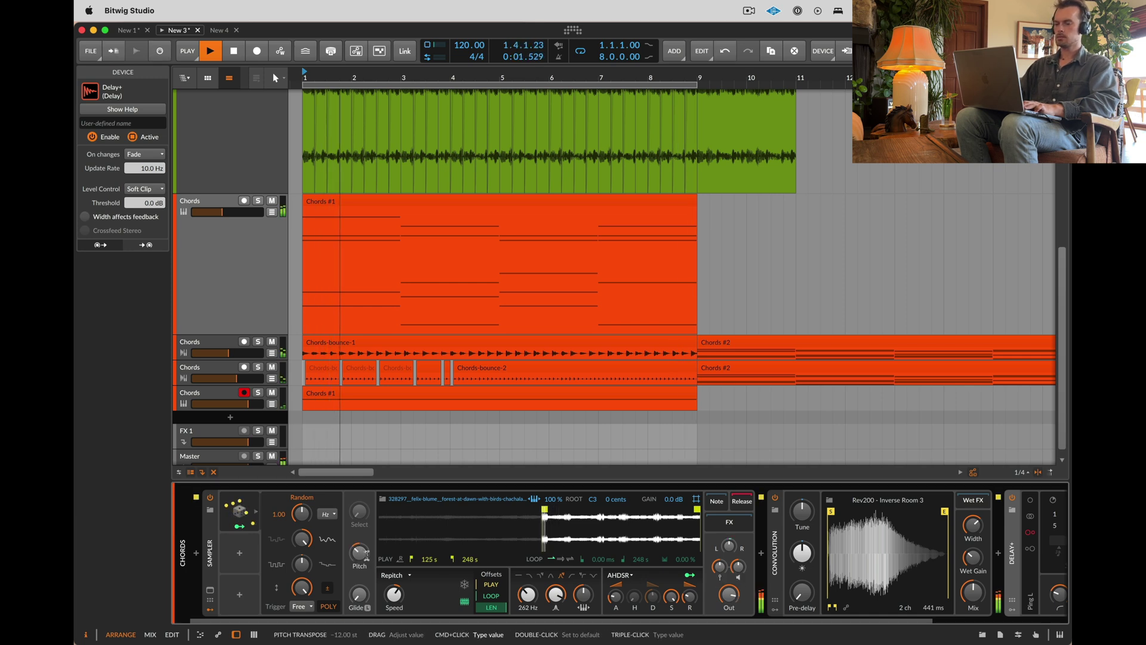
key(space)
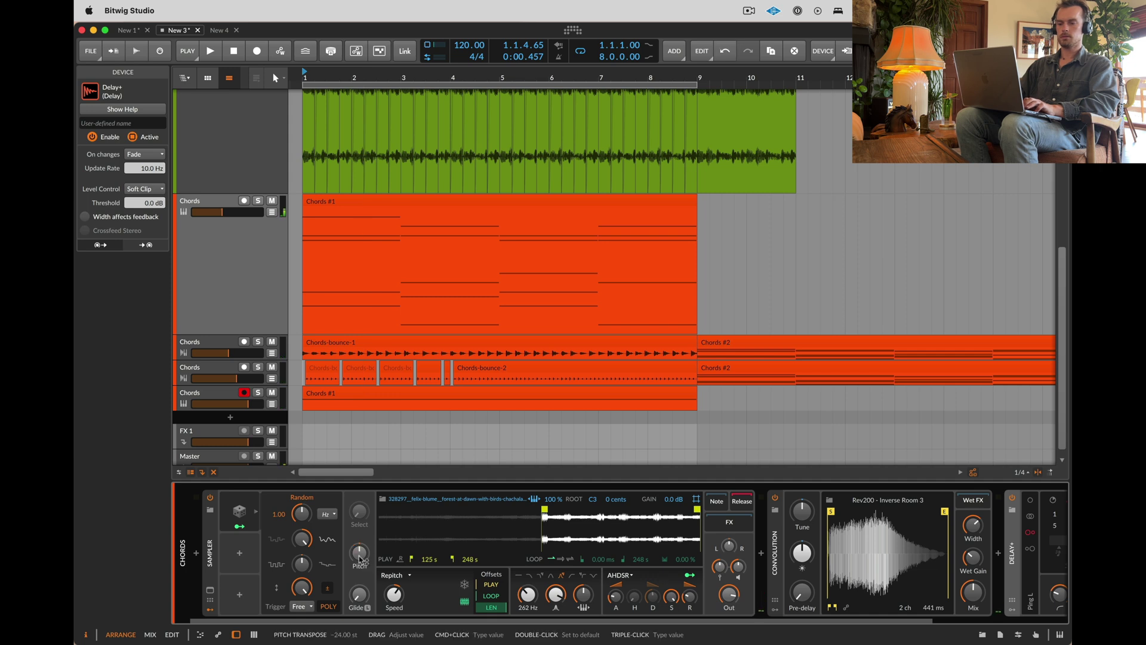
Step: Transpose all notes in the original Chords clip down one octave and play the result
double_click(381, 203)
key(super+a)
scroll(385, 535, up, 2)
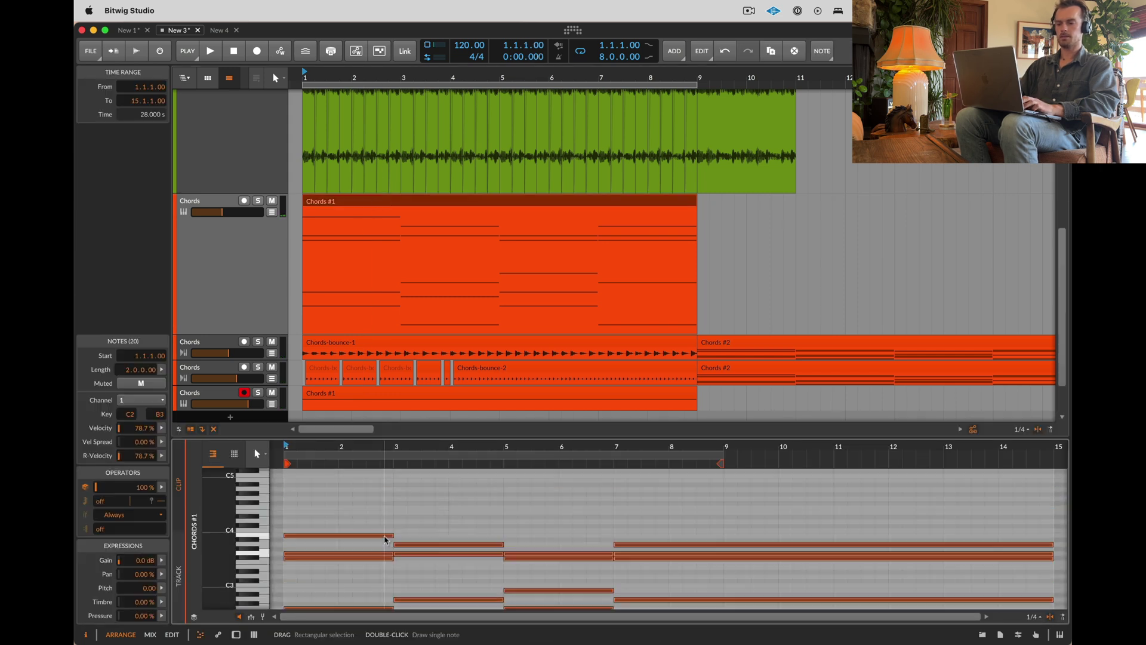
scroll(384, 536, down, 3)
key(space)
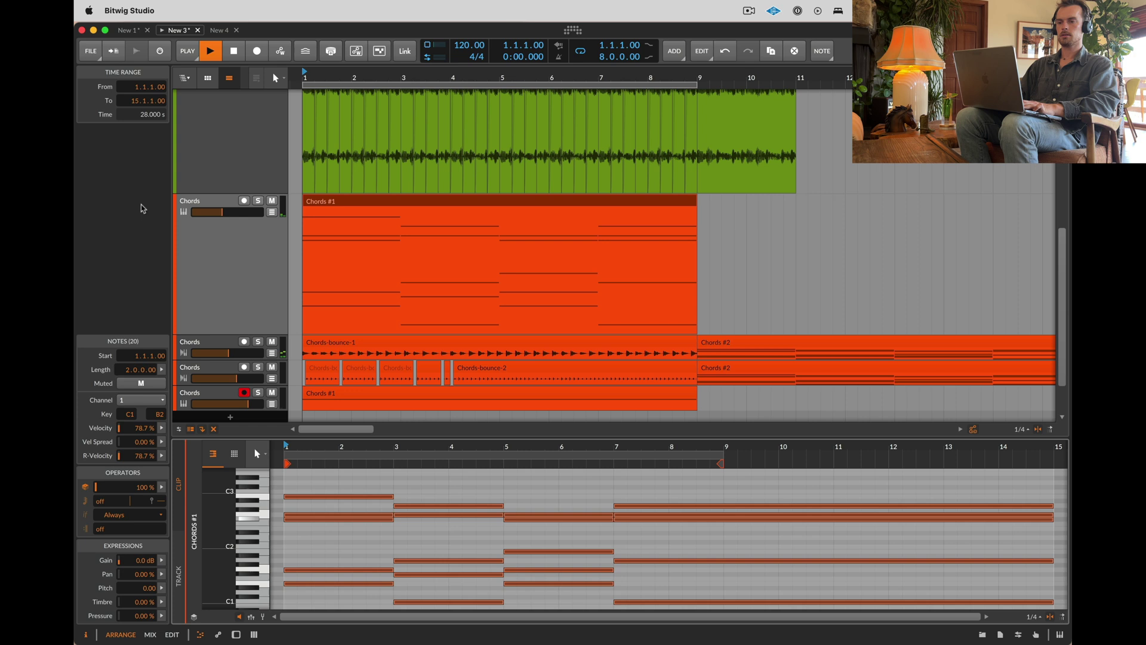
Step: Set the original Chords track's volume to about -13.2 dB and show its devices
click(238, 214)
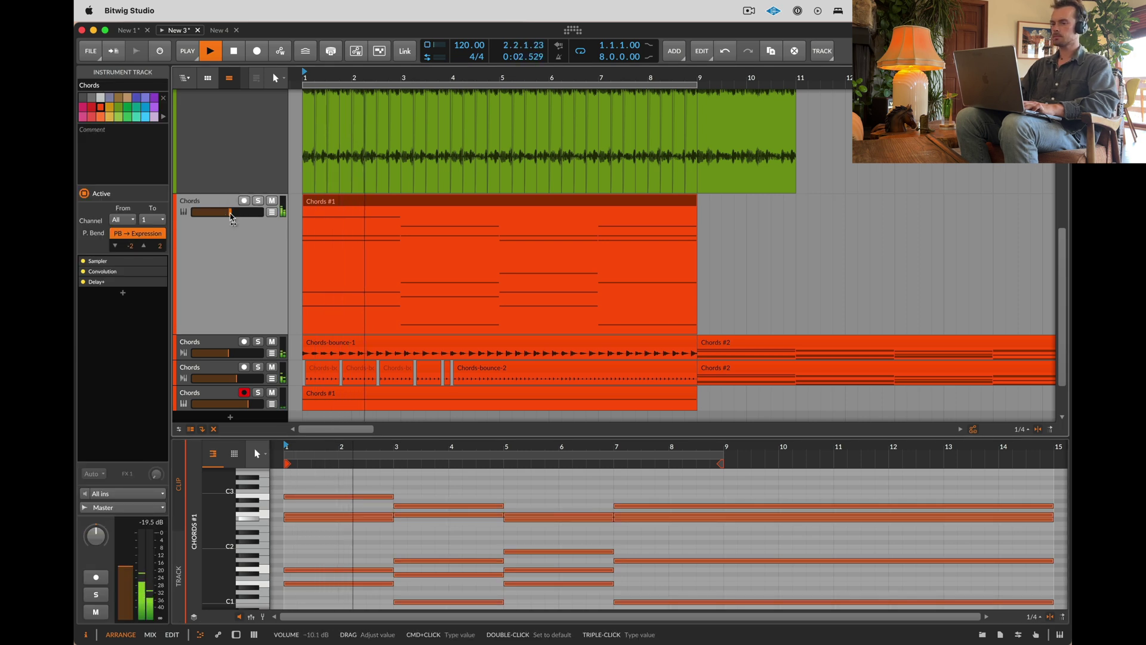
double_click(210, 205)
drag(230, 213, 225, 213)
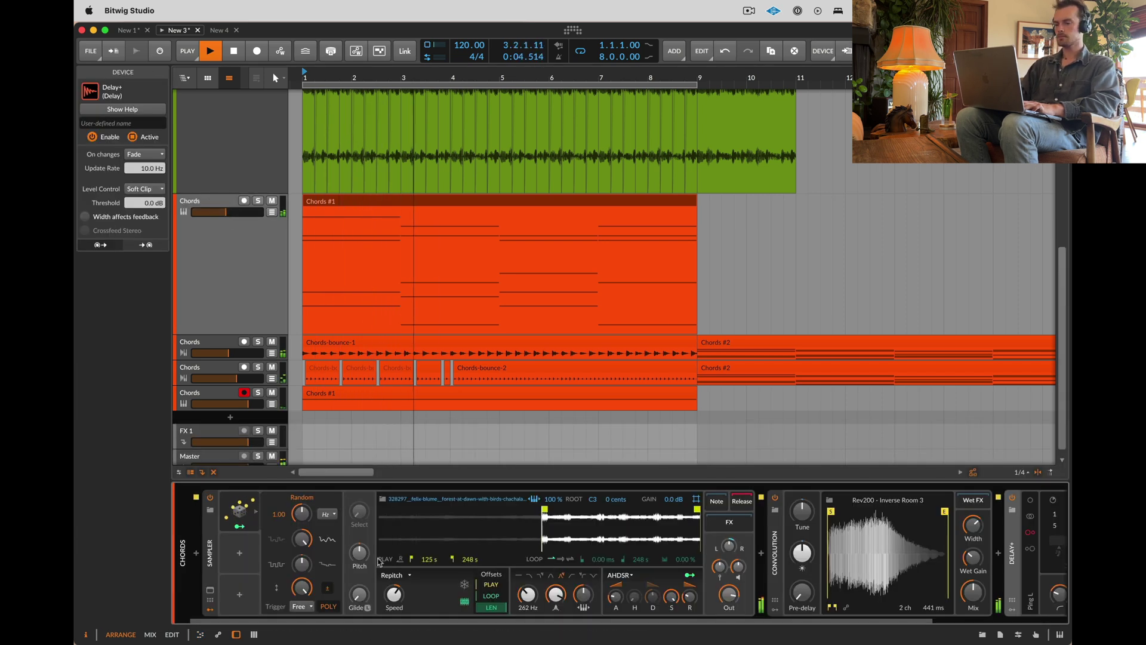
Step: Stop playback and add an Audio Sidechain modulator to the Chords track's Sampler
key(space)
click(240, 555)
text(audio)
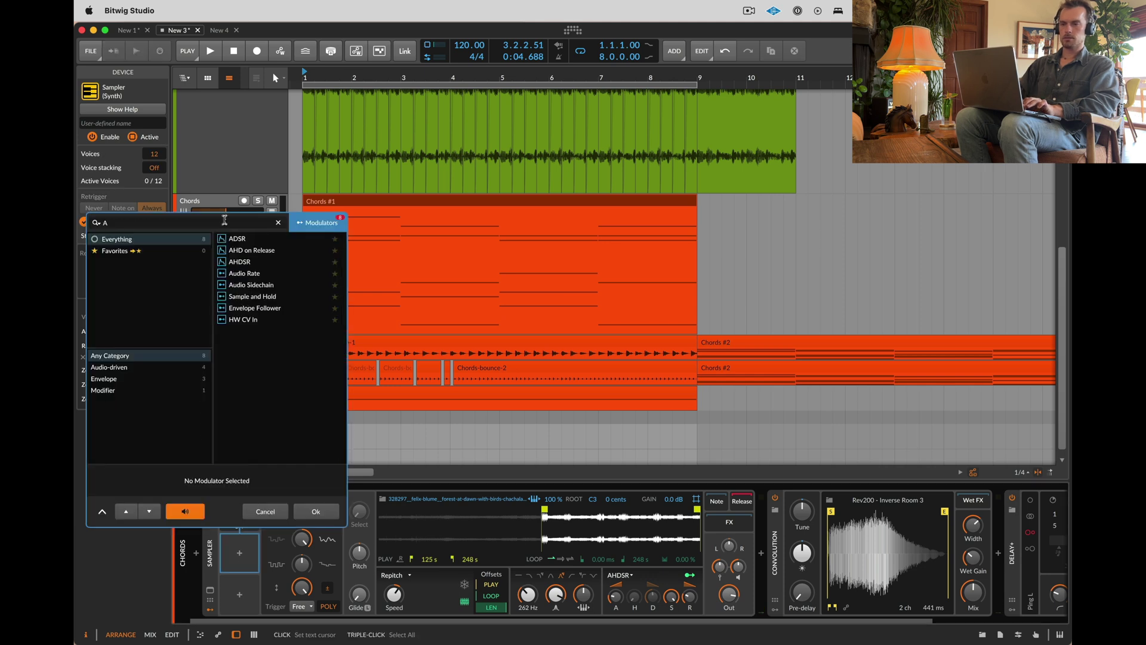
key(Down)
key(Down)
key(Return)
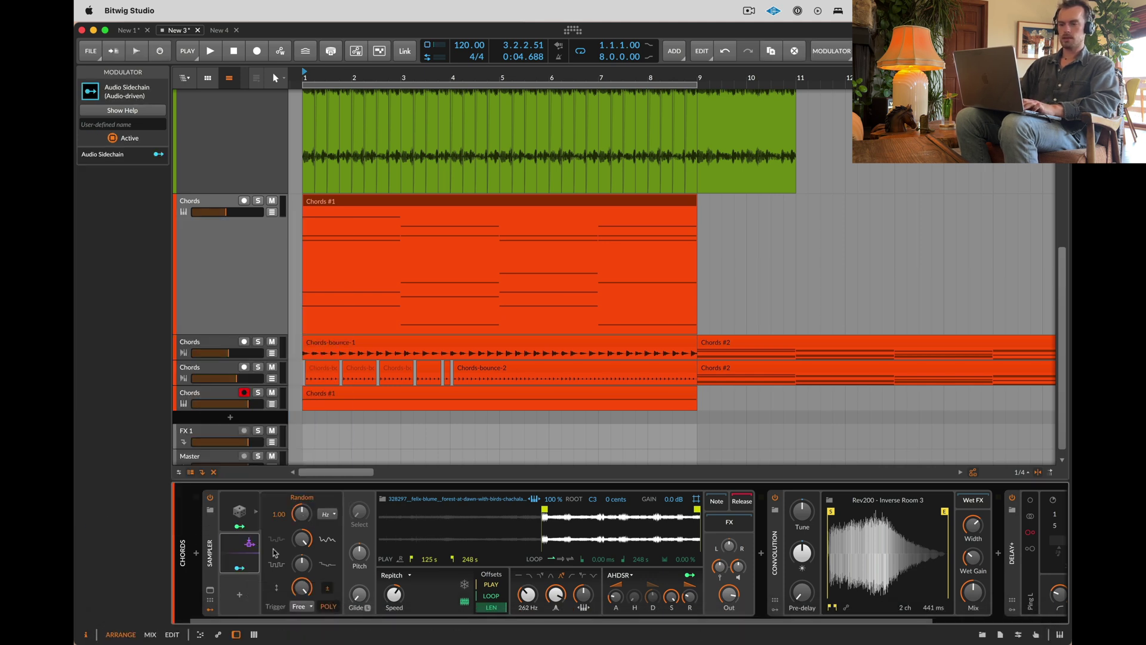
Step: Set the Audio Sidechain modulator's source to the Kick track's pre-fader signal from the Drums group
click(248, 546)
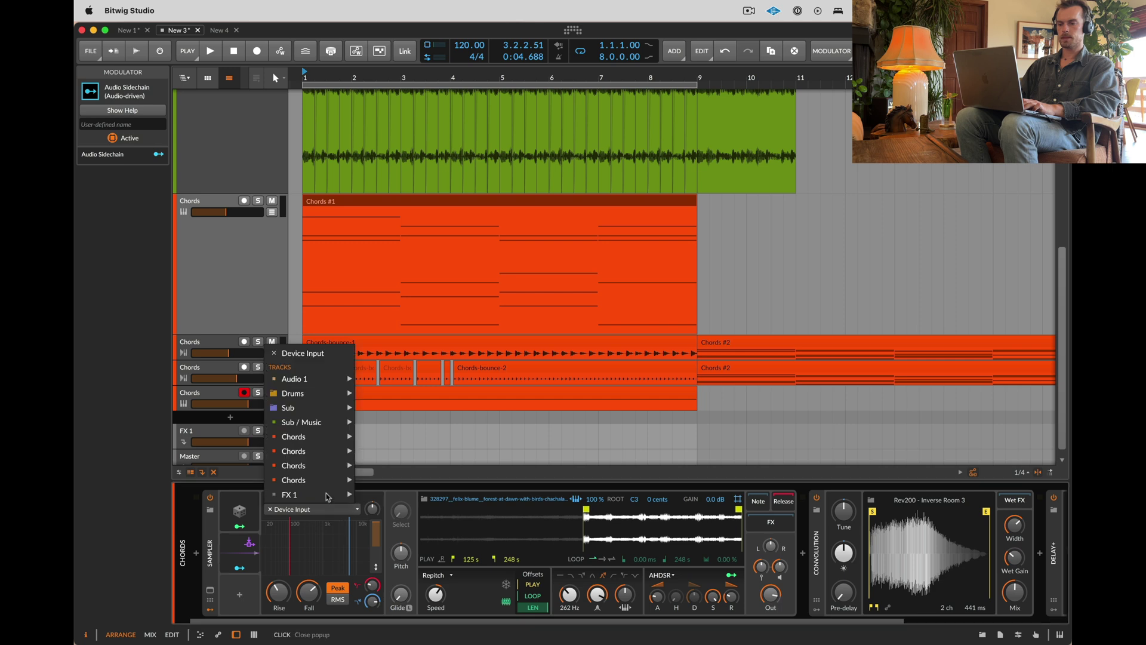
click(310, 508)
mouse_move(305, 393)
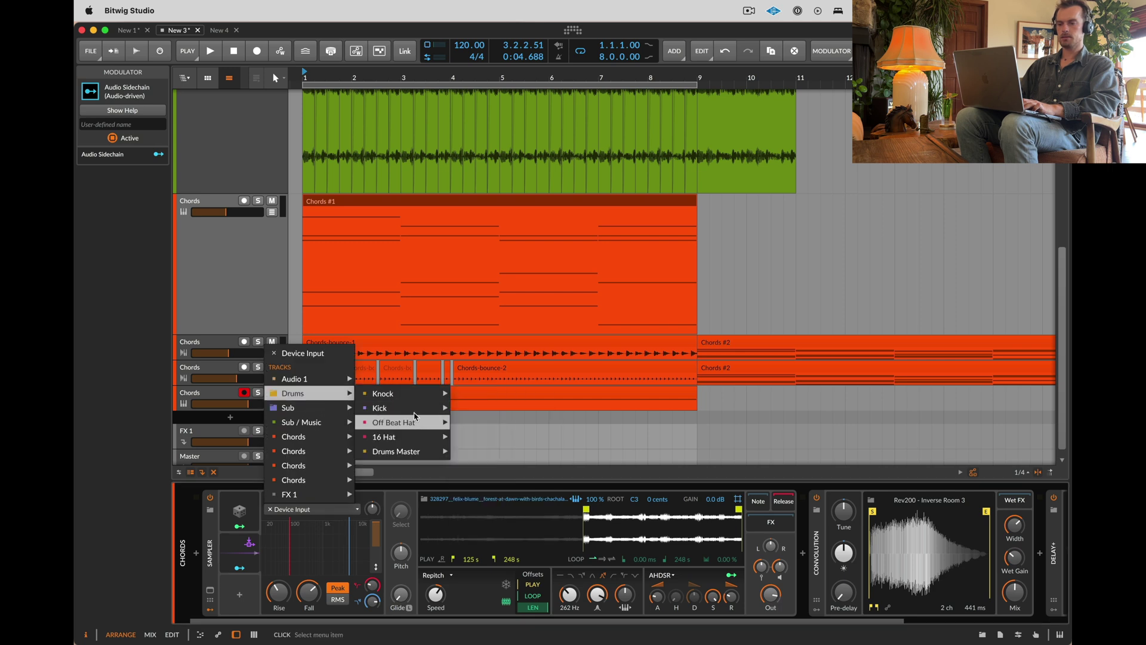
mouse_move(394, 407)
click(477, 406)
Step: Map the sidechain modulator to reduce the Sampler's output level and raise the modulator's gain to about +23.7 dB during playback
click(240, 569)
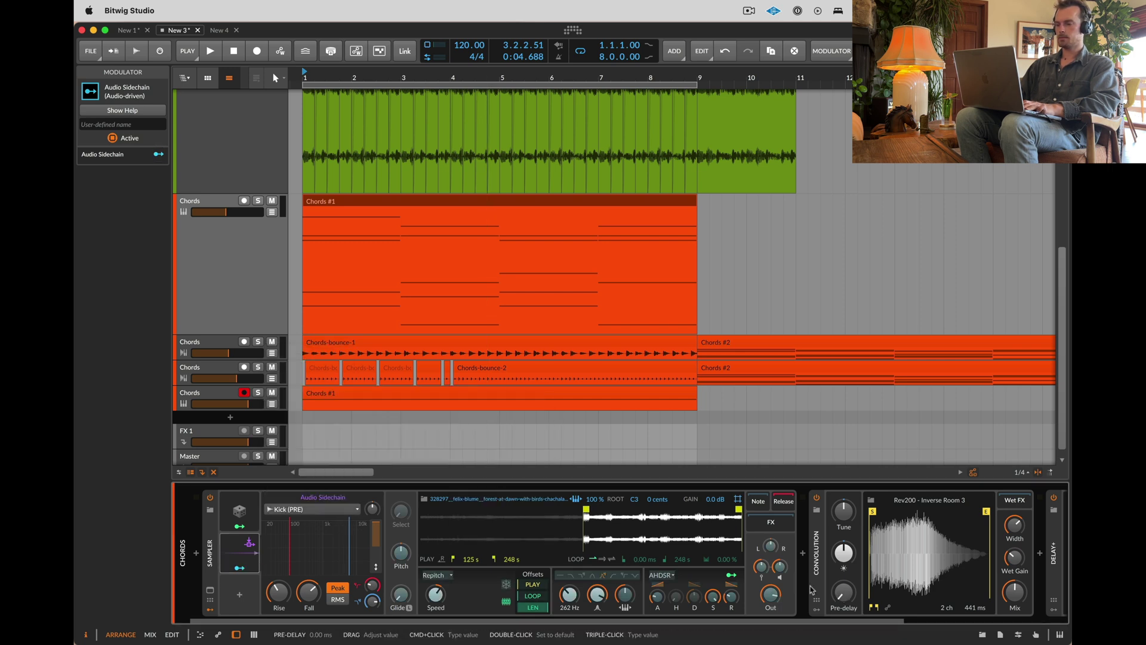
drag(771, 594, 771, 611)
key(space)
click(240, 568)
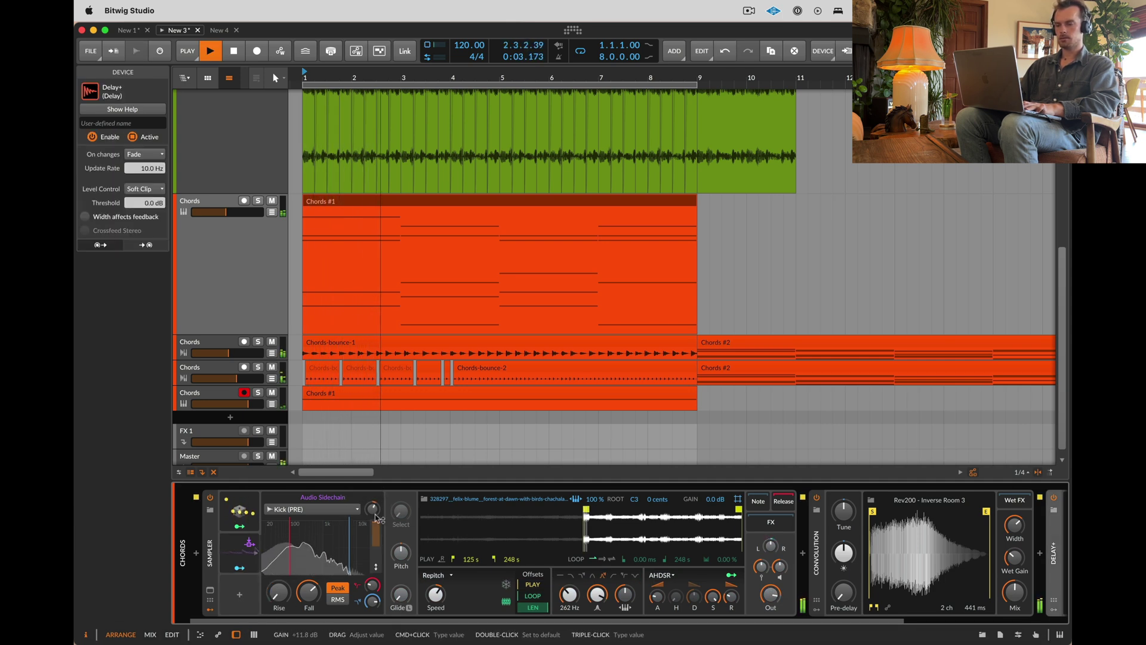
drag(375, 514, 376, 502)
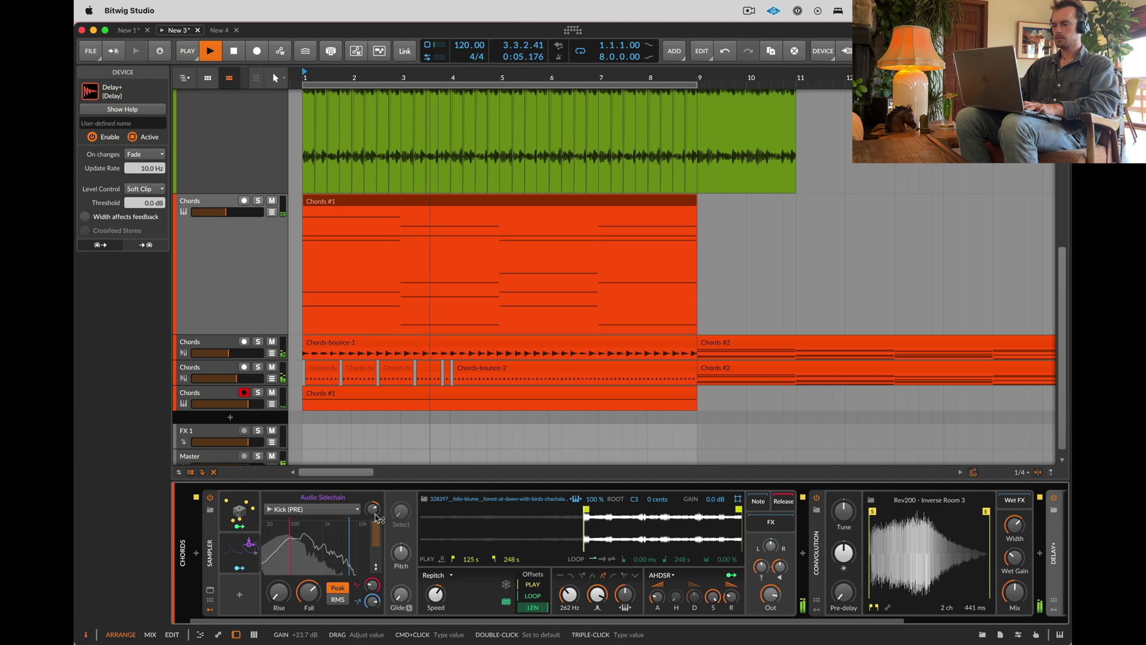
Step: Transpose all notes in the original Chords clip up one octave and restart playback from bar 1
click(351, 199)
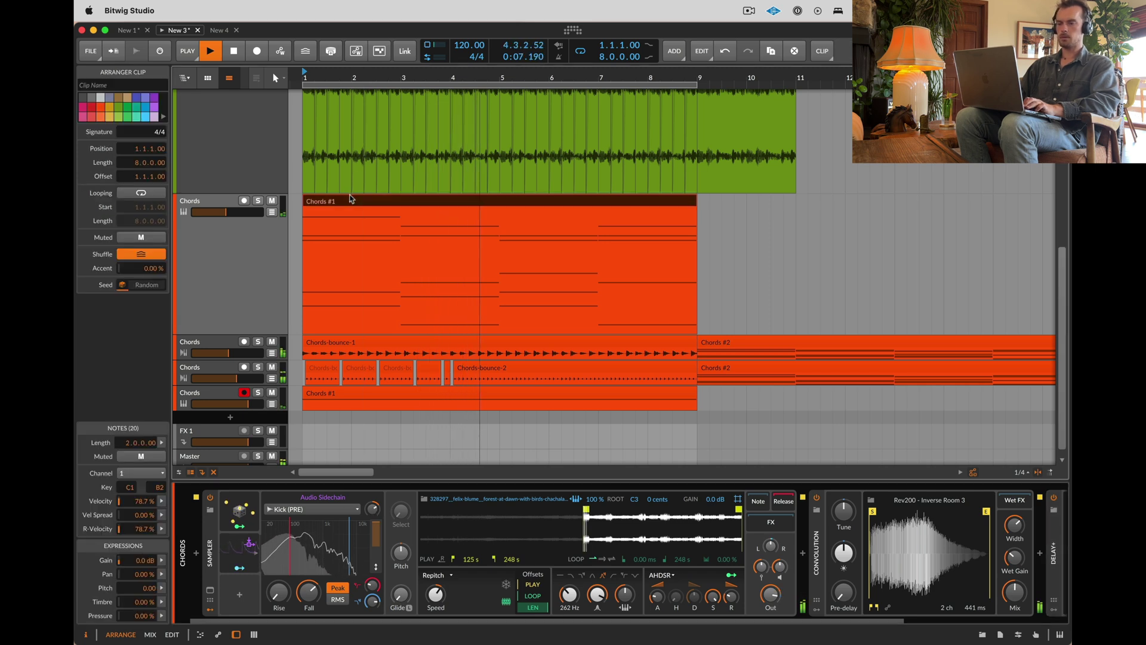
key(super+a)
double_click(351, 200)
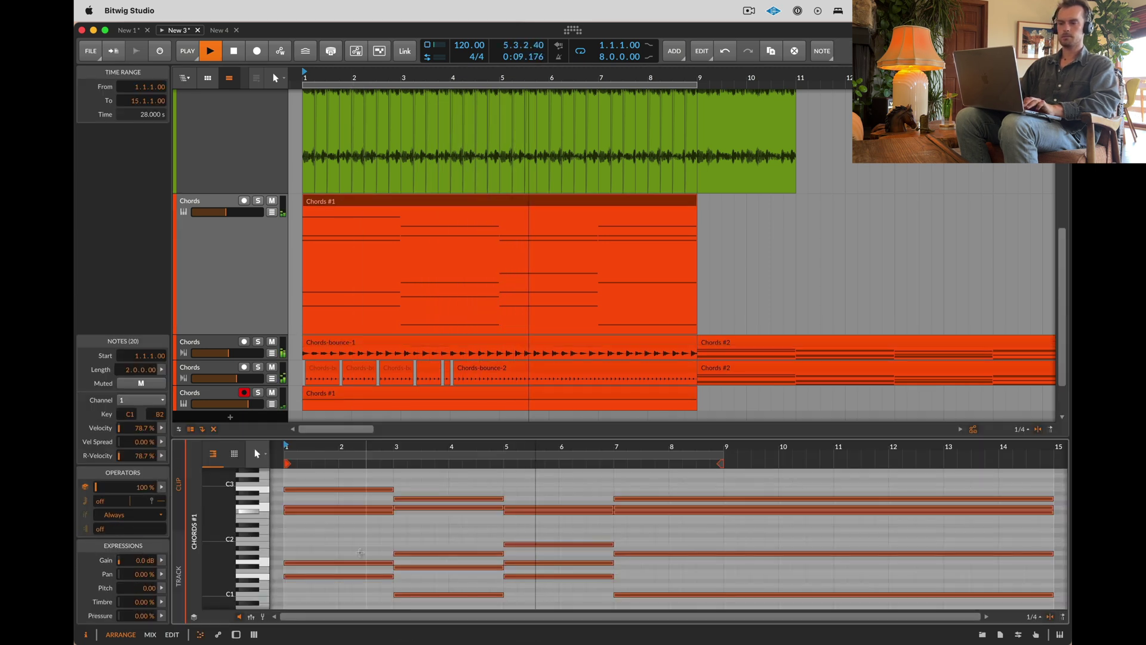
click(354, 539)
key(super+a)
key(space)
key(space)
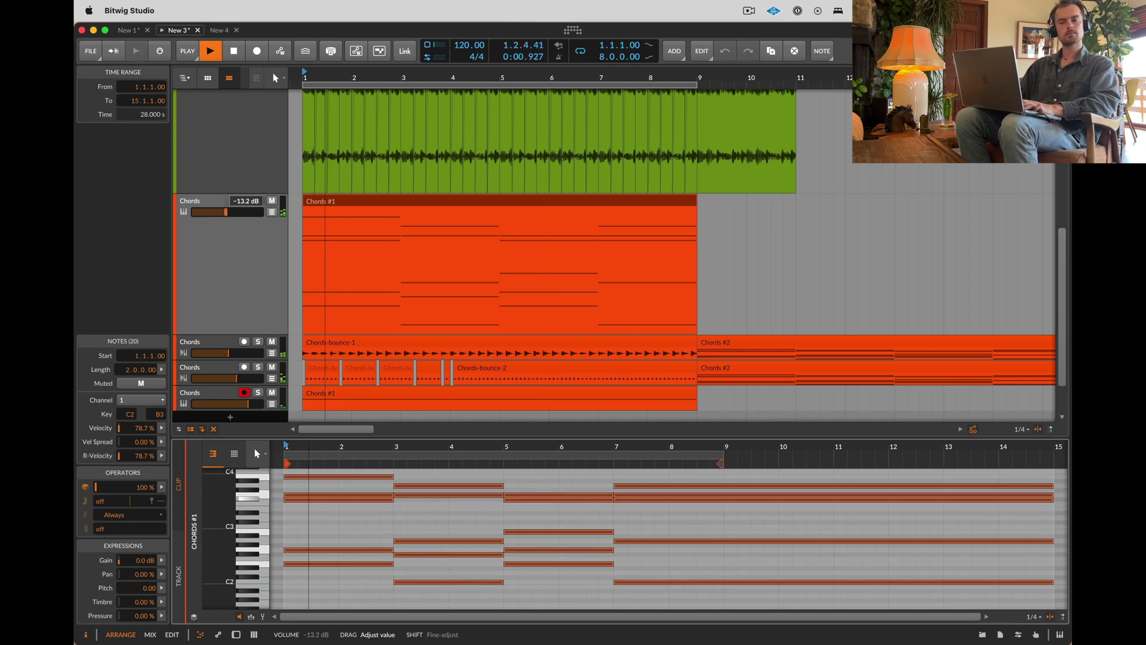
Step: Show the Chords track's devices, unfold the Drums group to reveal its tracks, and stop playback
double_click(199, 200)
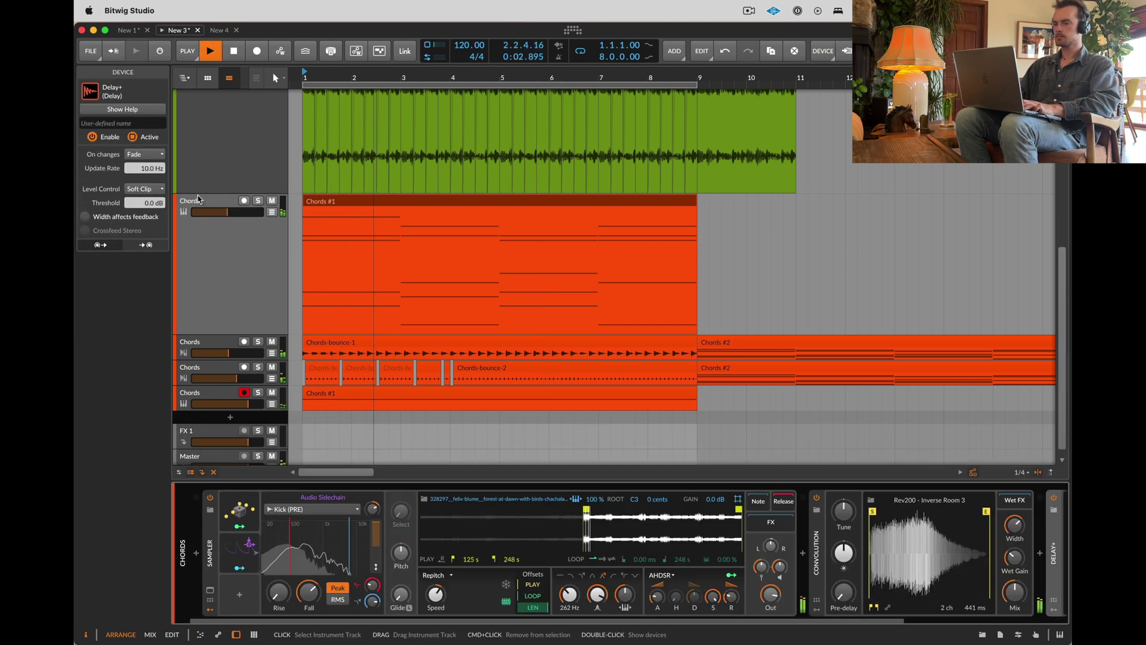
scroll(198, 197, up, 5)
click(190, 308)
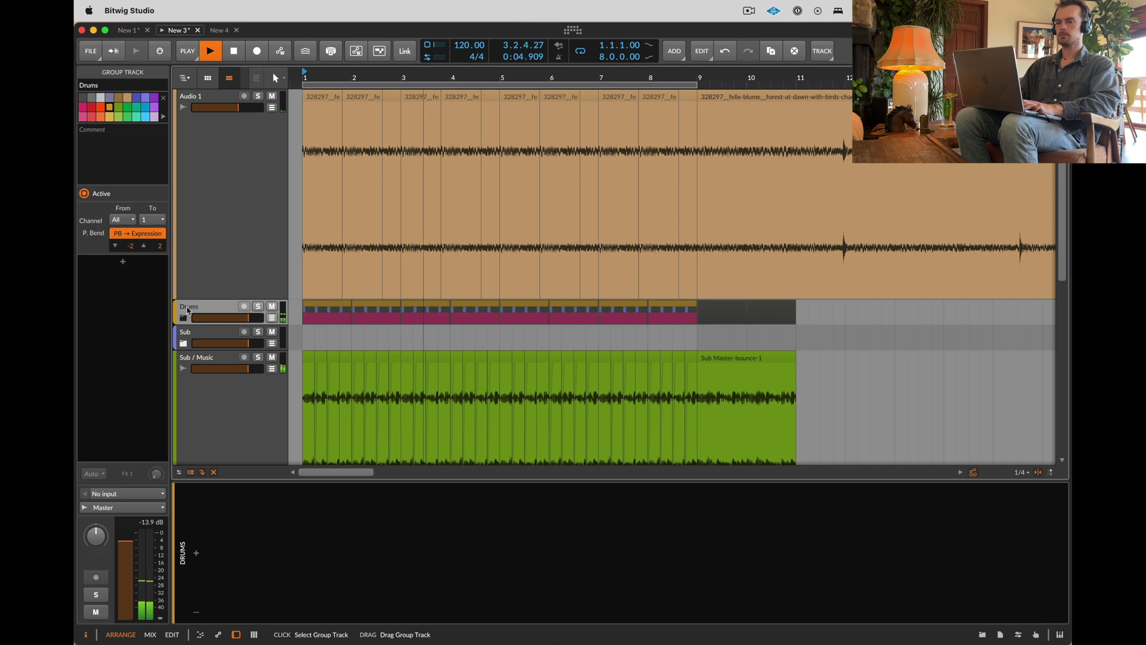
click(183, 318)
scroll(240, 362, down, 4)
scroll(223, 358, up, 4)
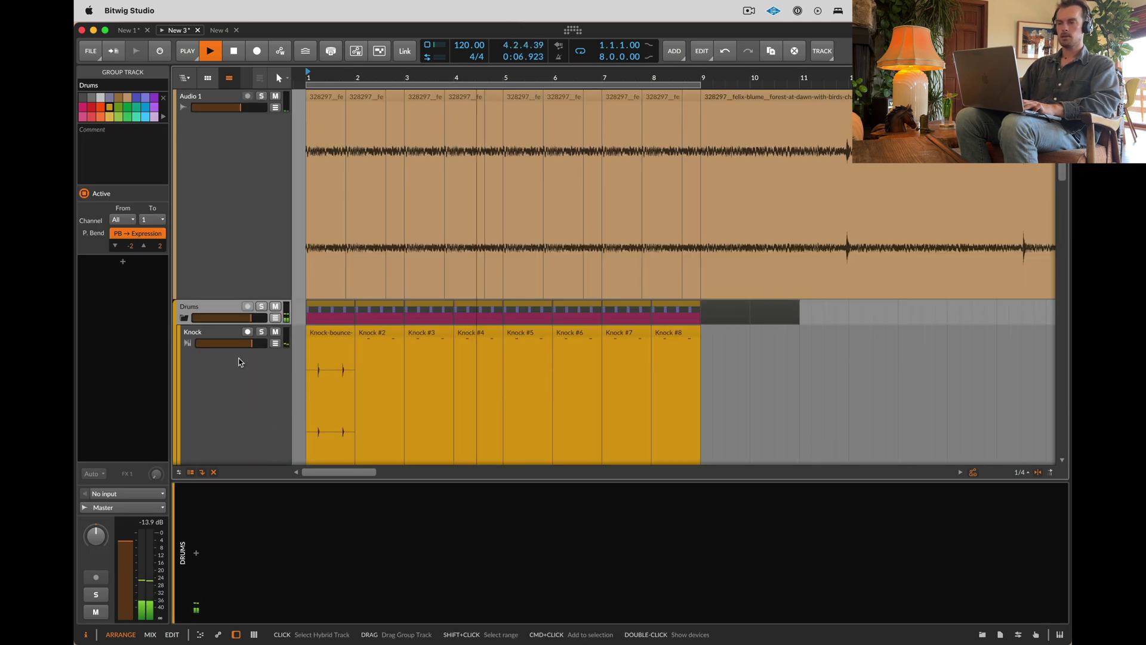
scroll(600, 213, down, 3)
scroll(599, 212, down, 2)
key(space)
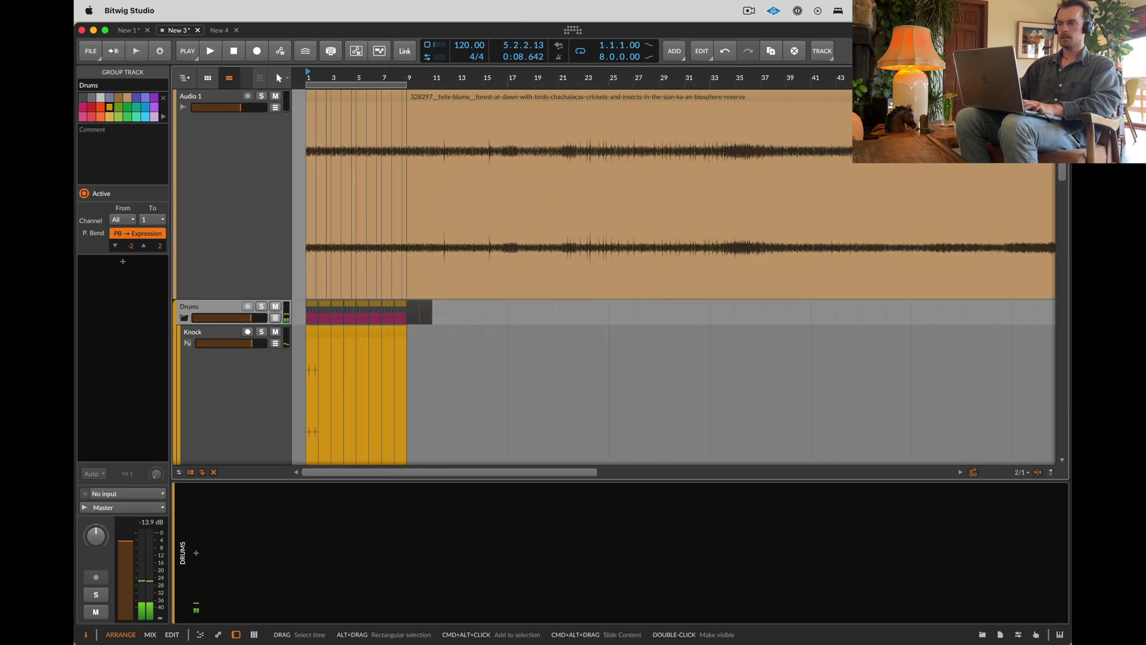
Step: Launch Ableton Live 11 Suite and, in the Bitwig project, add an audio track directly below Knock in the Drums group
mouse_move(406, 623)
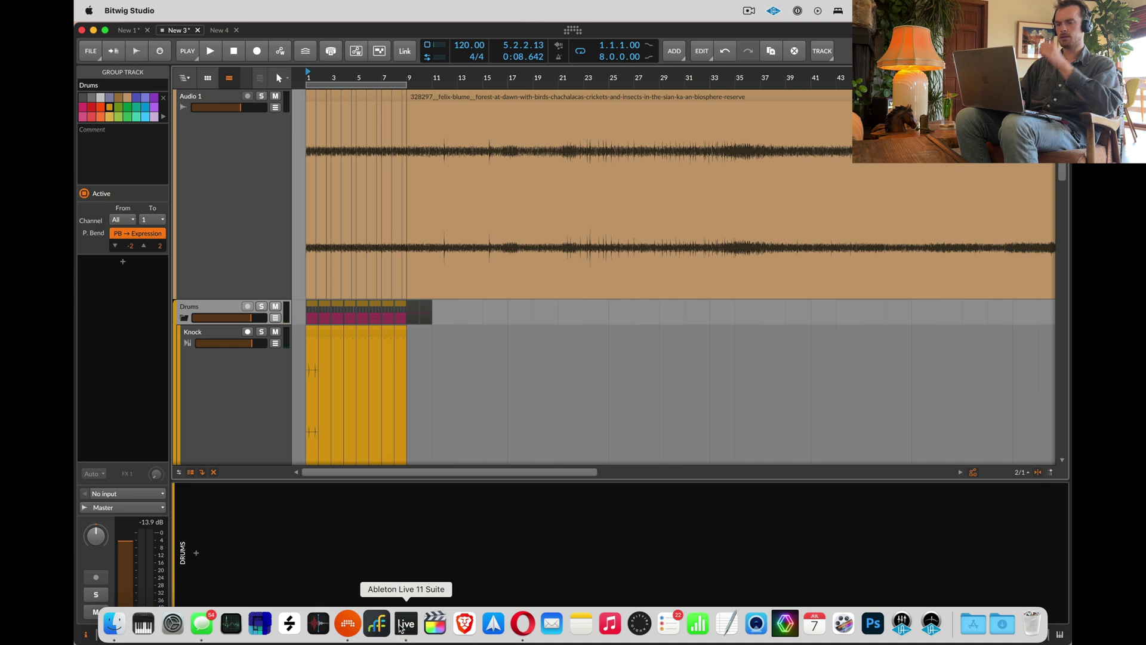
click(401, 625)
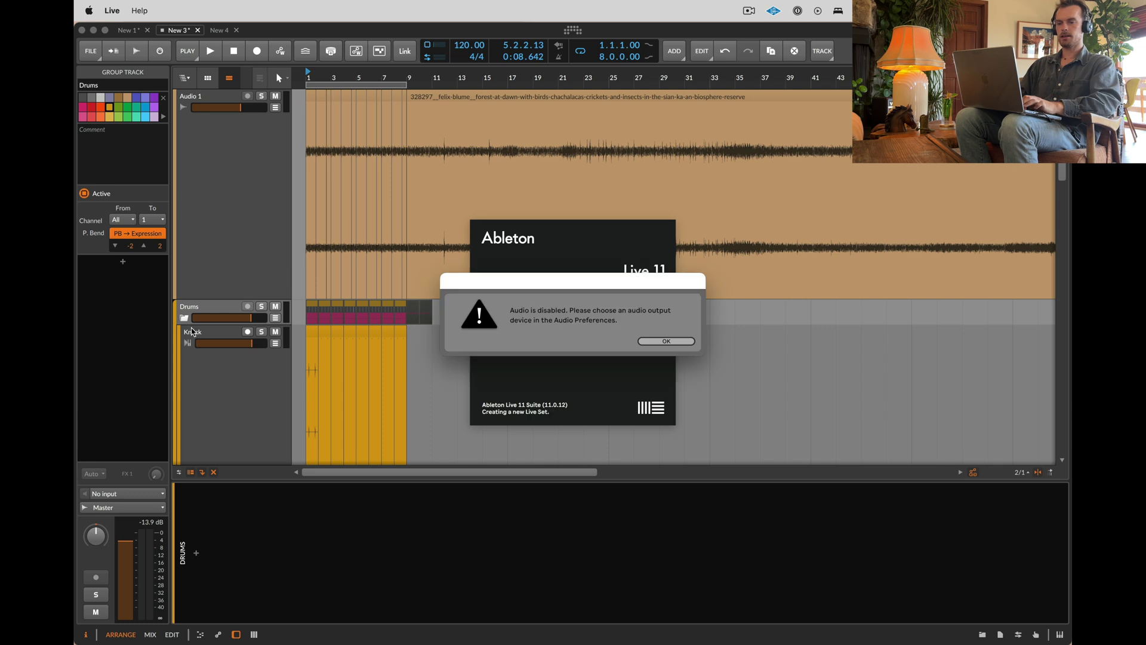
click(239, 351)
scroll(239, 351, down, 5)
key(super+t)
mouse_move(467, 638)
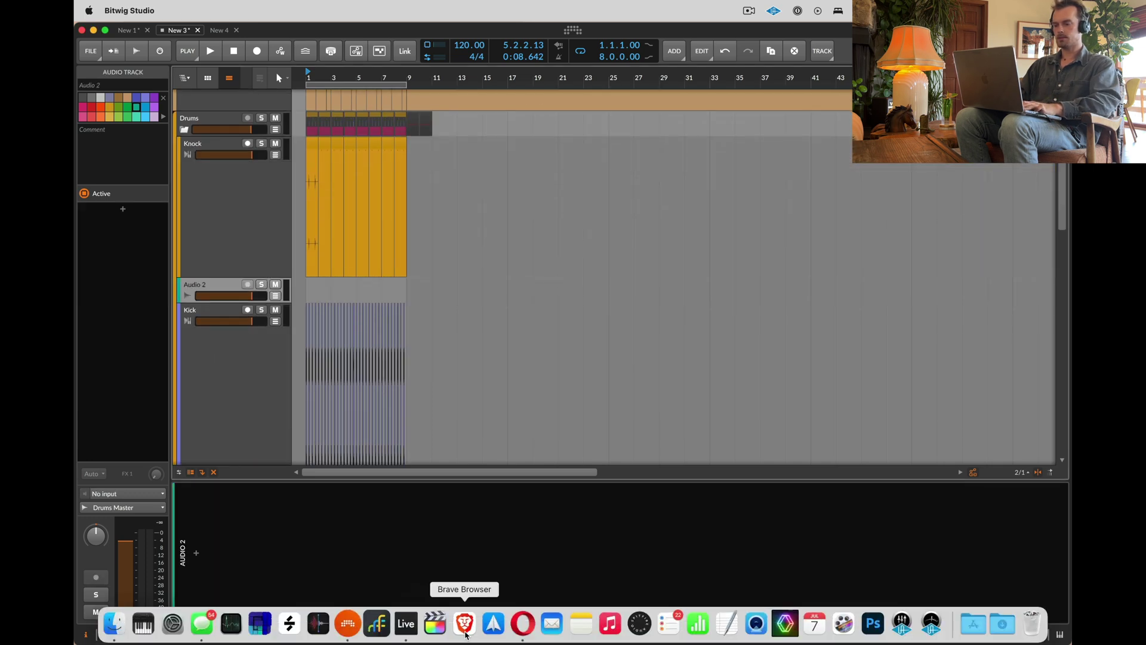
Step: Switch to Ableton Live and set its audio output device to Telestream Audio Capture (0 In, 2 Out)
click(417, 635)
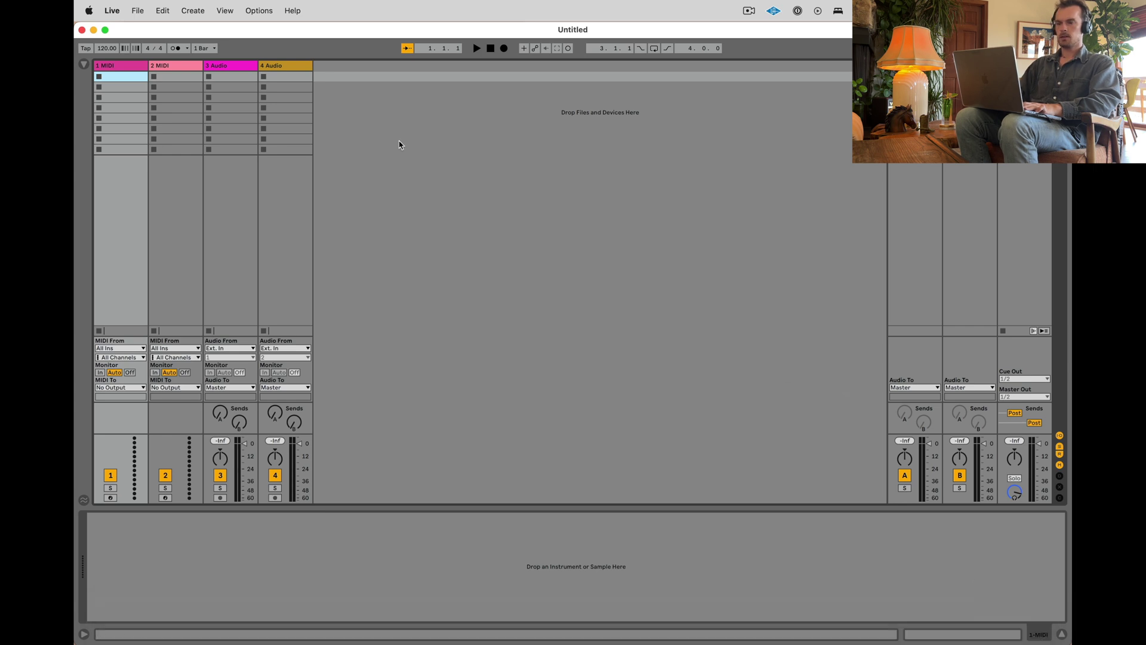
key(super+comma)
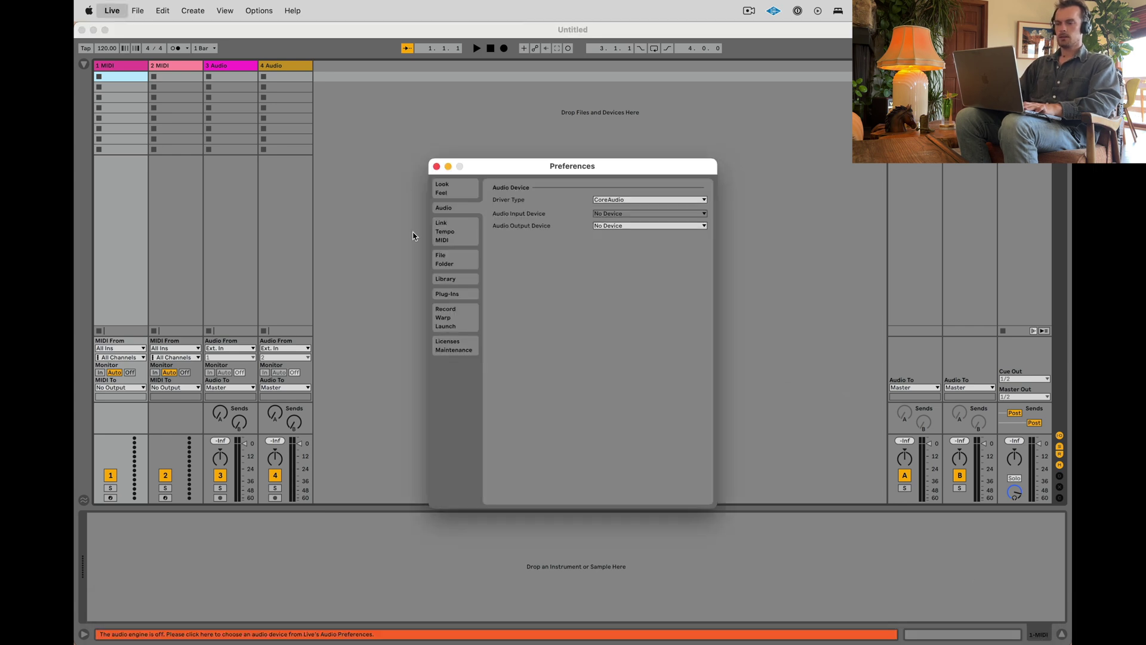
click(608, 227)
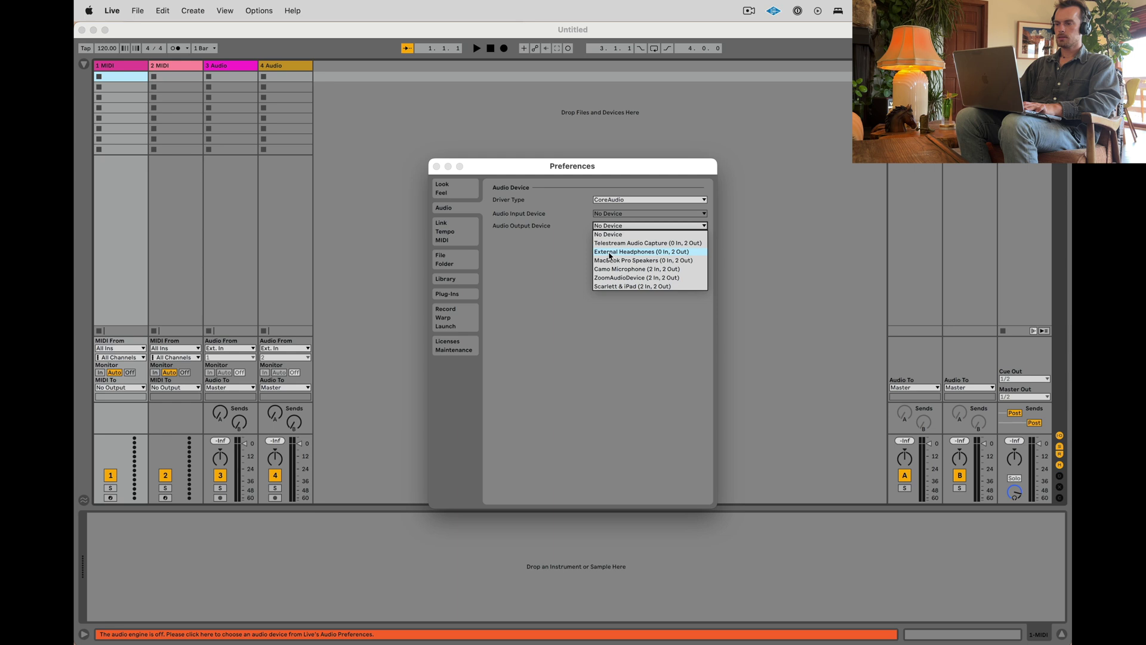
click(611, 243)
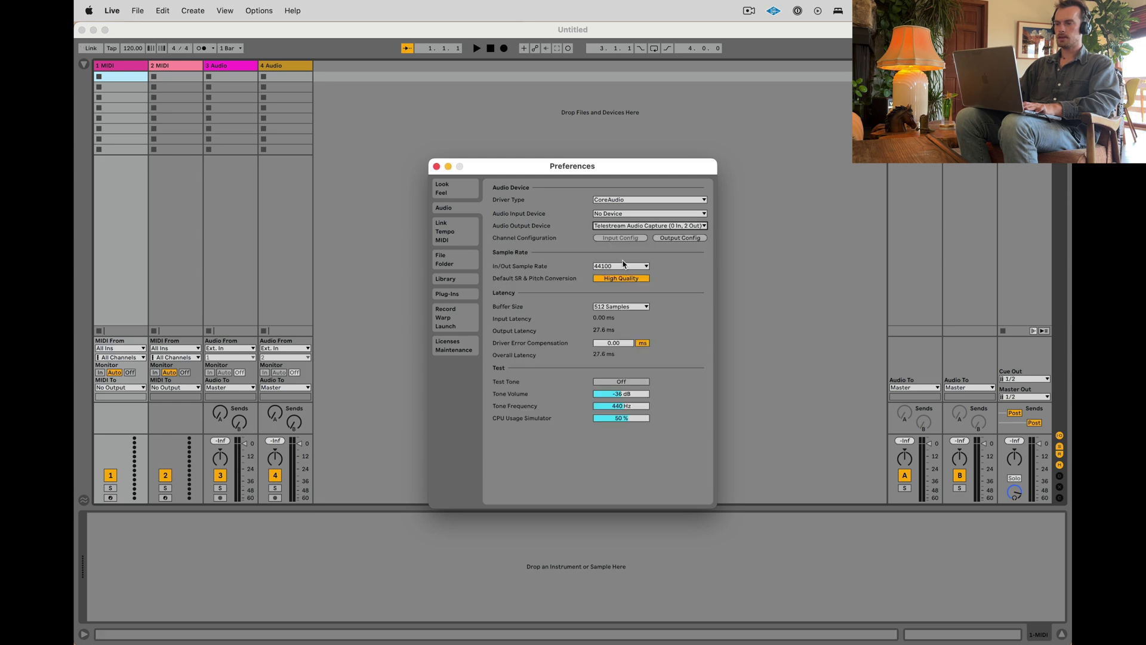
key(Escape)
Step: Import the forest-at-dawn WAV from the downloads onto audio track 4 and place its clip at bar 1 of the arrangement
click(973, 624)
click(1005, 624)
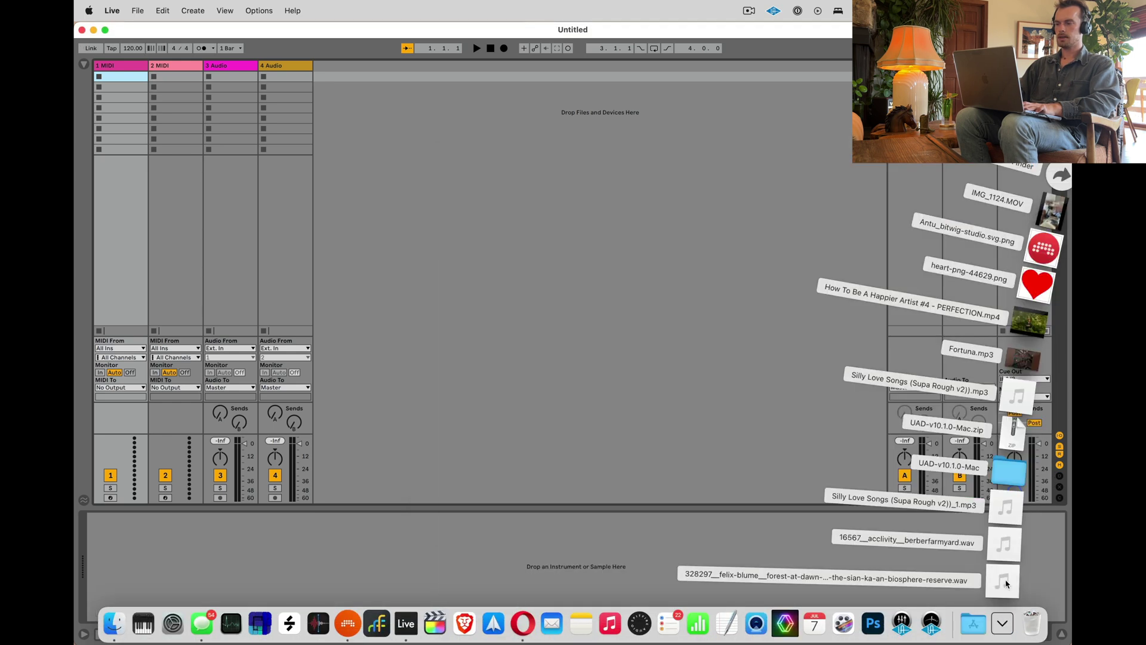
drag(996, 570, 285, 97)
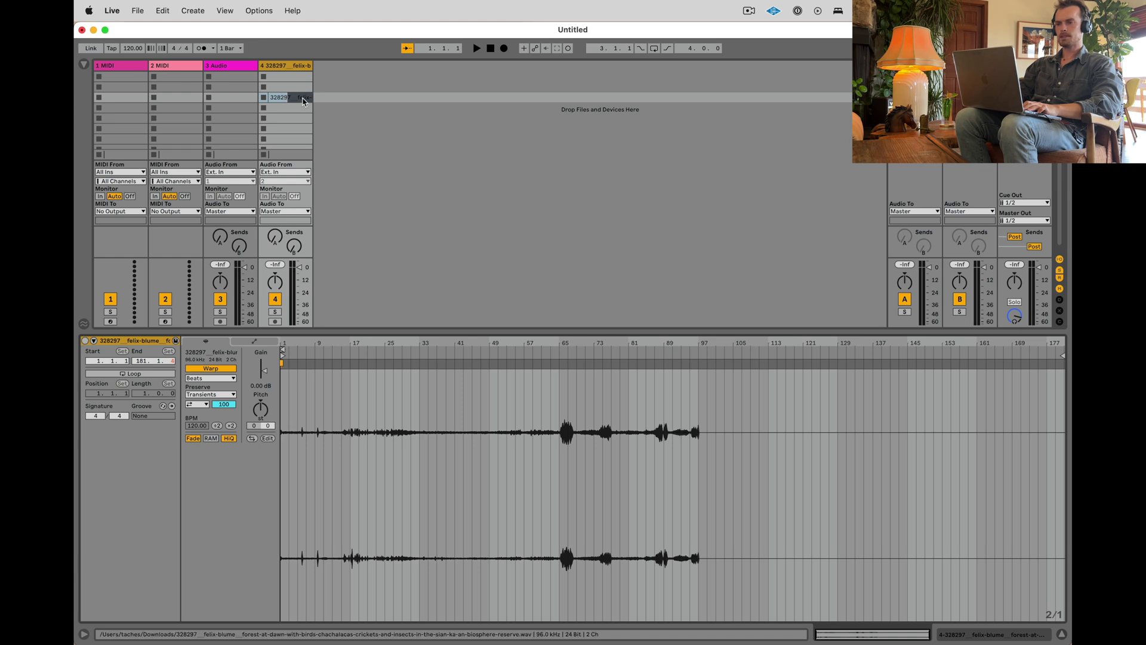
key(Tab)
drag(97, 261, 95, 263)
click(177, 333)
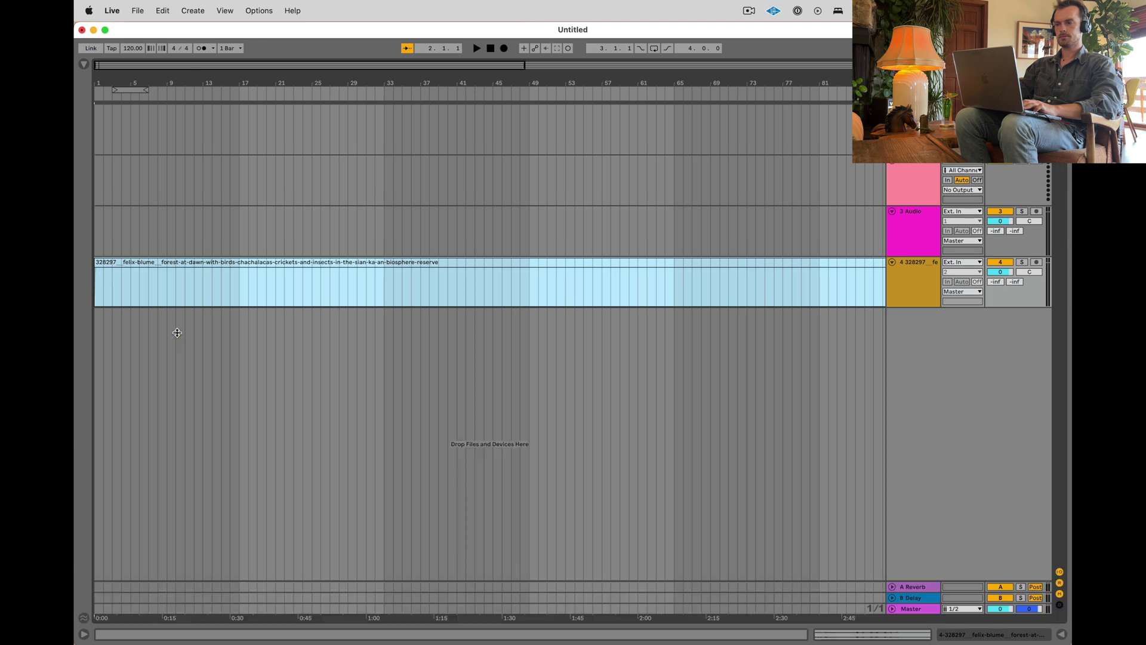
click(746, 15)
click(747, 15)
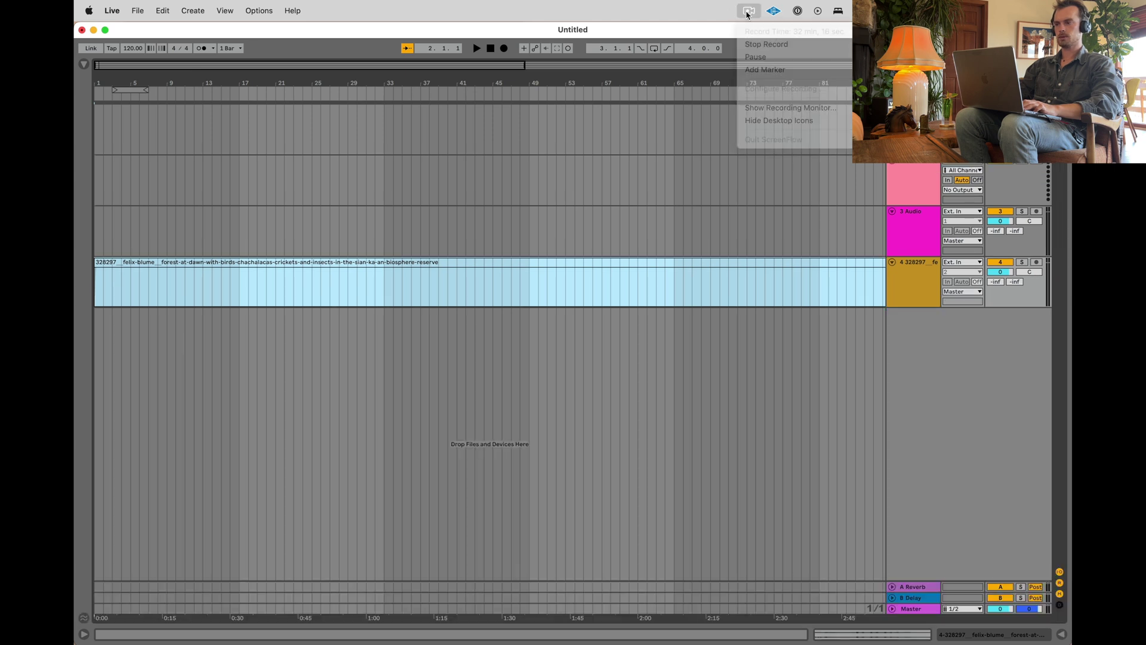
Step: Open the warped forest clip, audition it from the start and raise its gain to 8.00 dB
double_click(630, 261)
key(0)
key(minus)
key(minus)
key(minus)
click(198, 369)
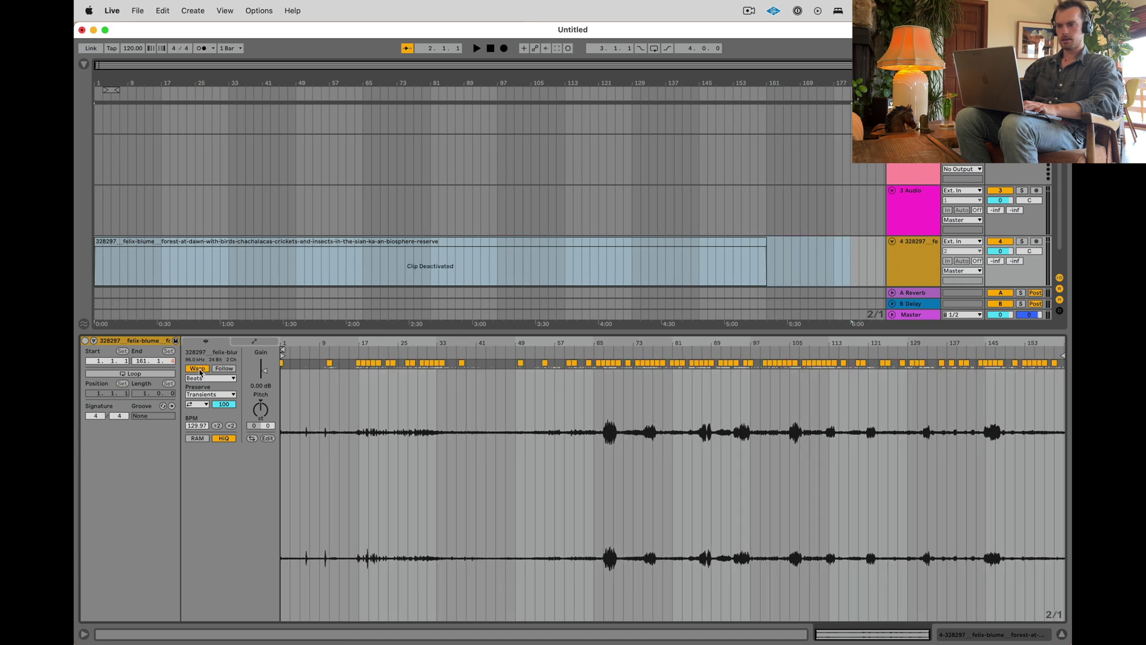
click(254, 242)
key(space)
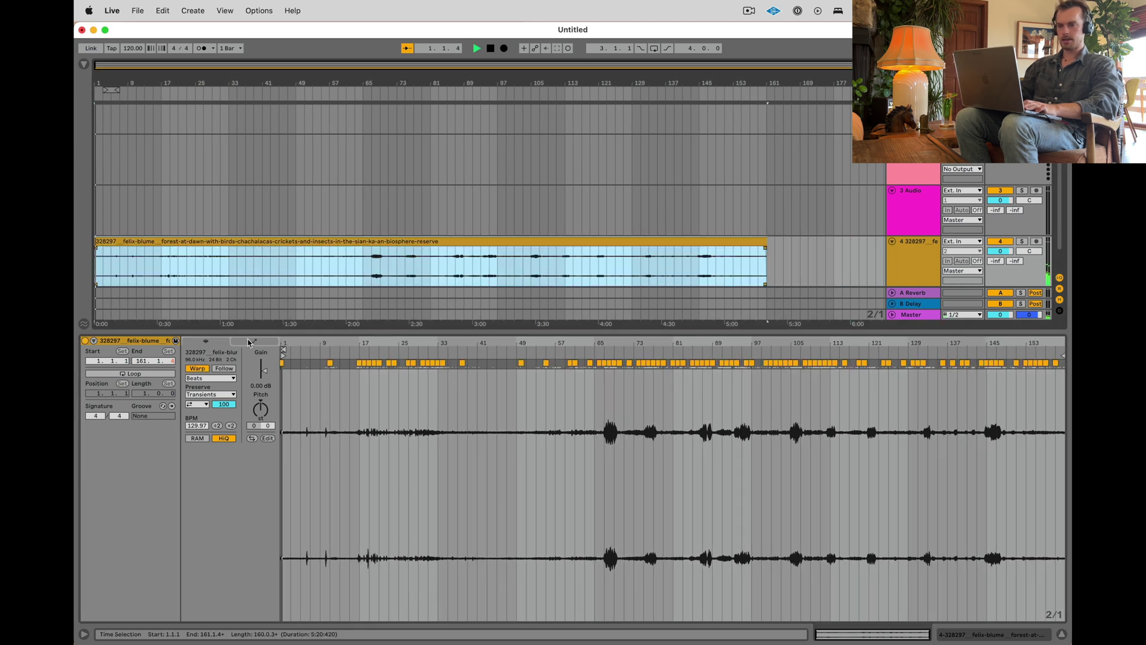
drag(265, 371, 264, 366)
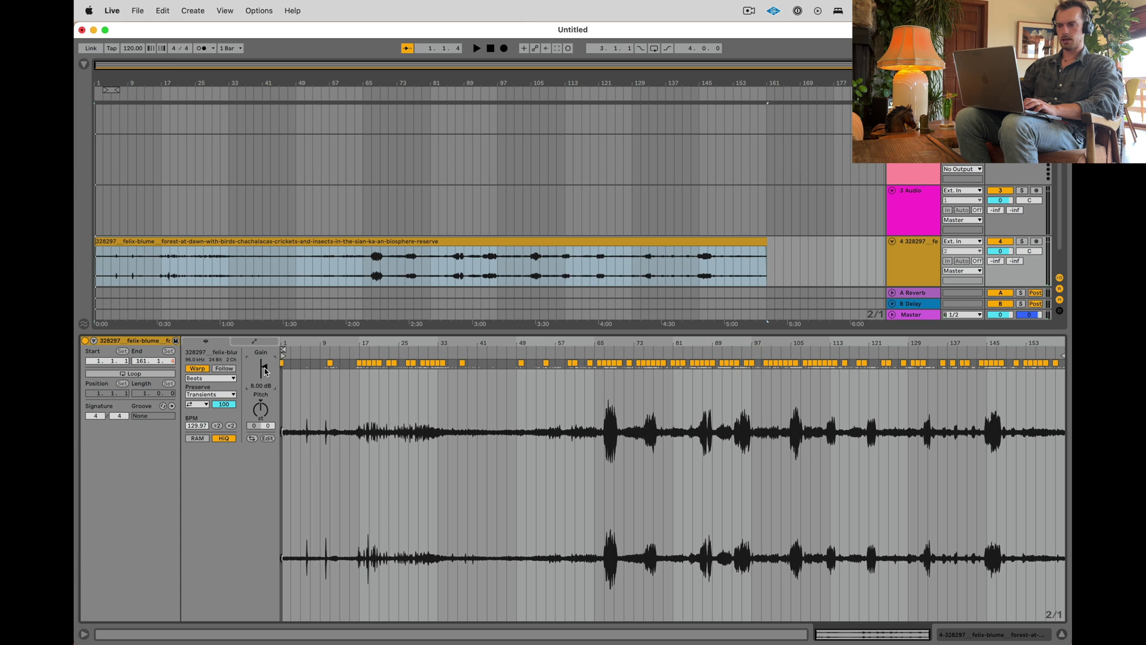
Step: Quantize the forest clip's audio, then turn its Beats transient loop mode off and set the transient envelope to 0
click(432, 418)
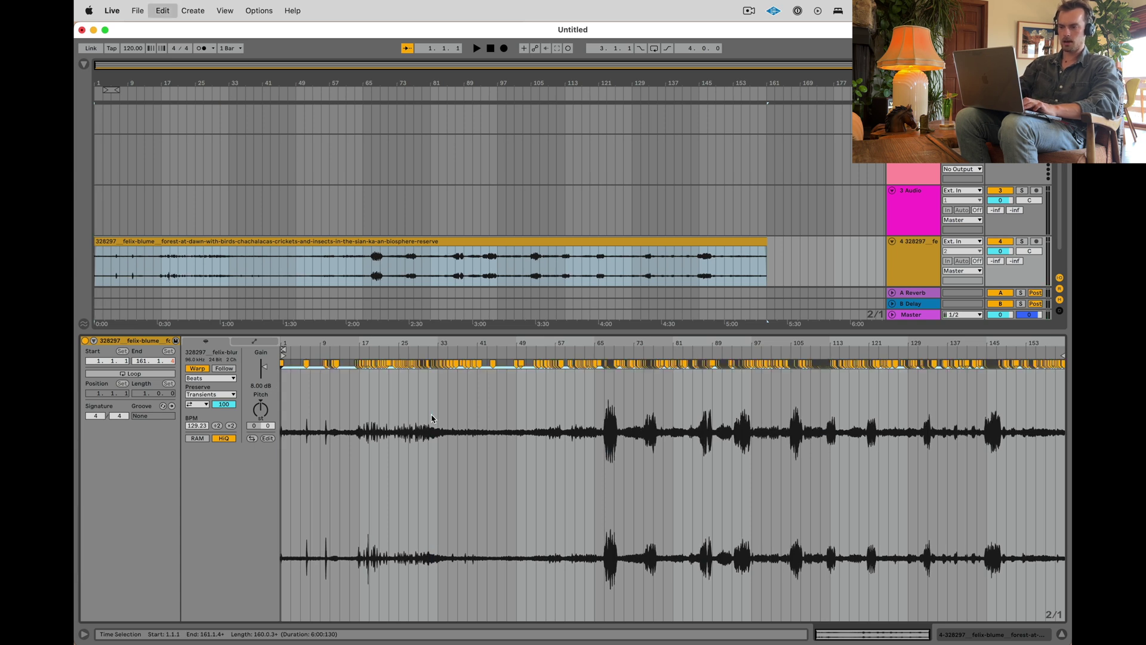
click(197, 404)
click(197, 413)
drag(224, 405, 224, 639)
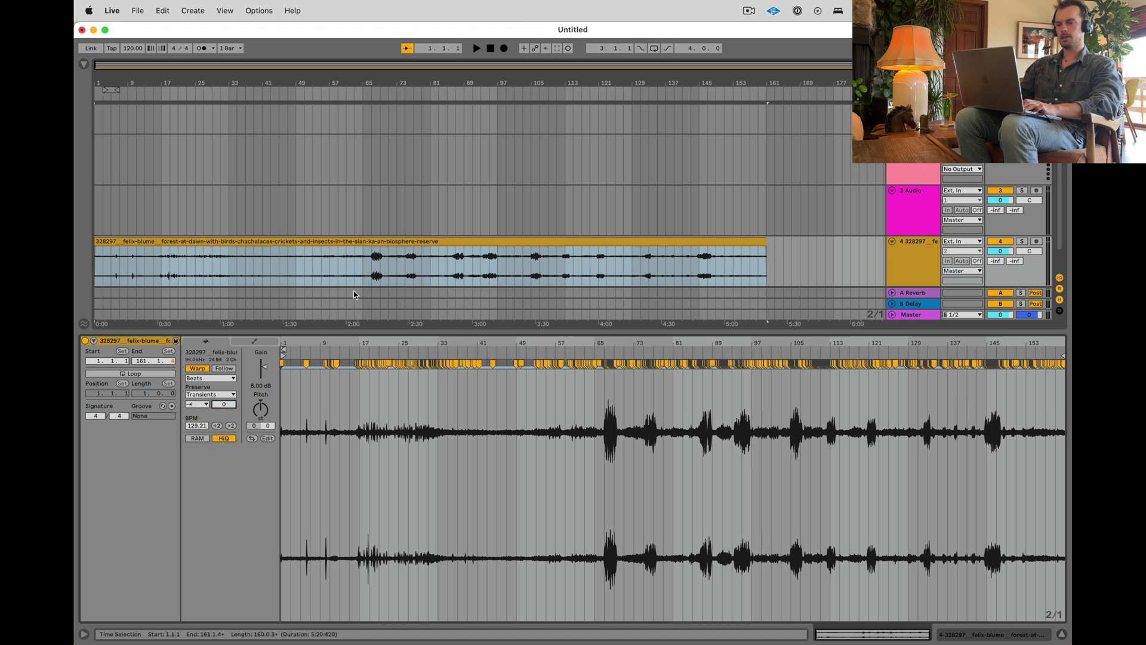
Step: Lower the forest track's volume to -13.5 dB and consolidate the gated clip into a new audio file
click(371, 275)
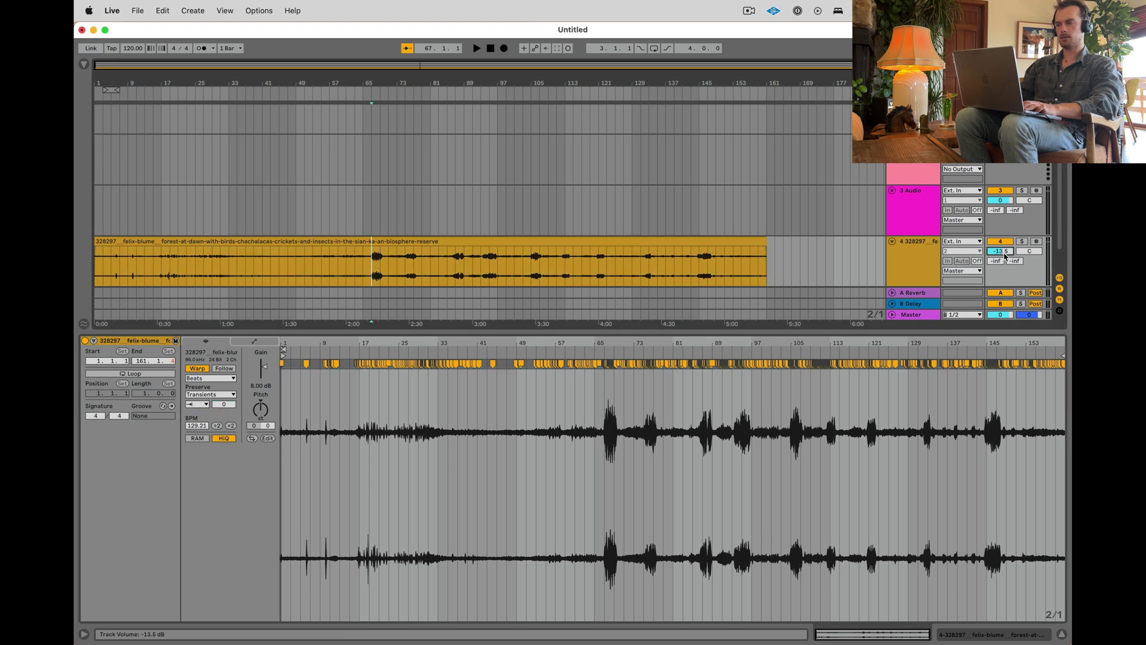
click(437, 240)
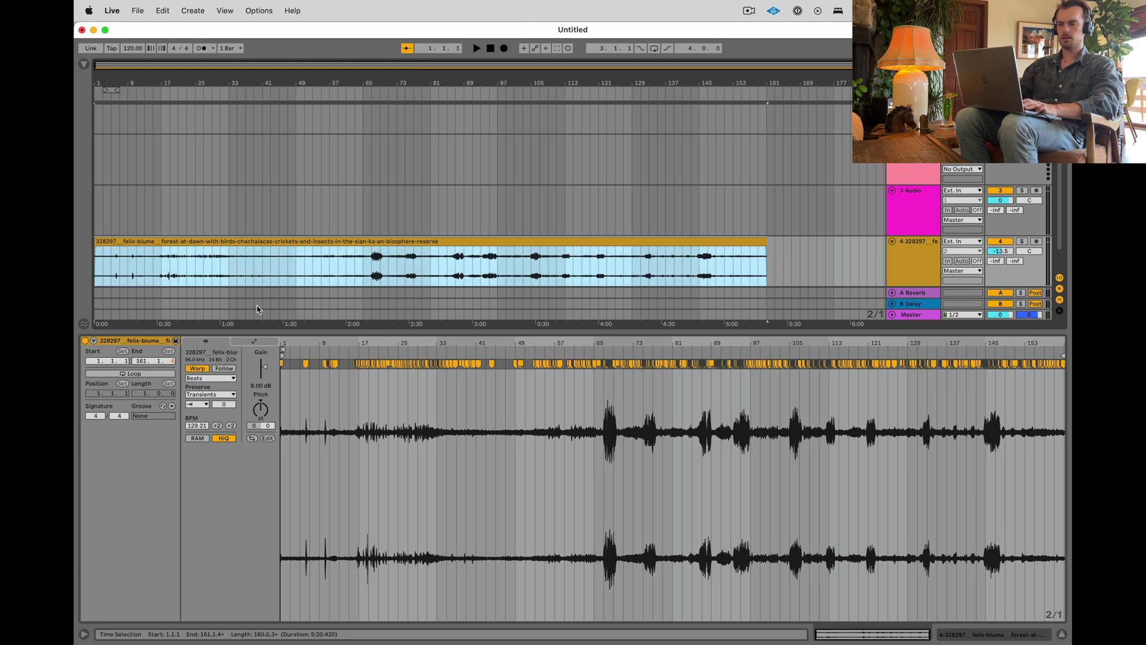
click(354, 271)
click(365, 241)
key(super+j)
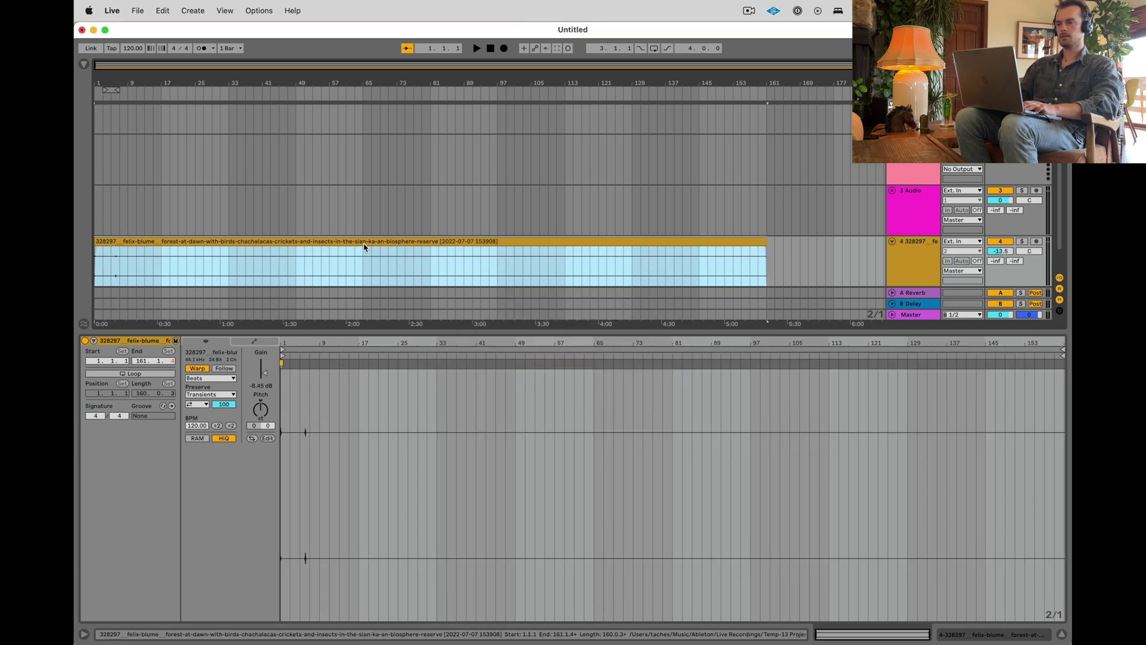
Step: Reset the consolidated clip's gain to 0.00 dB and quantize its whole waveform to 1/16 with a 25% amount
double_click(259, 385)
click(417, 414)
key(super+a)
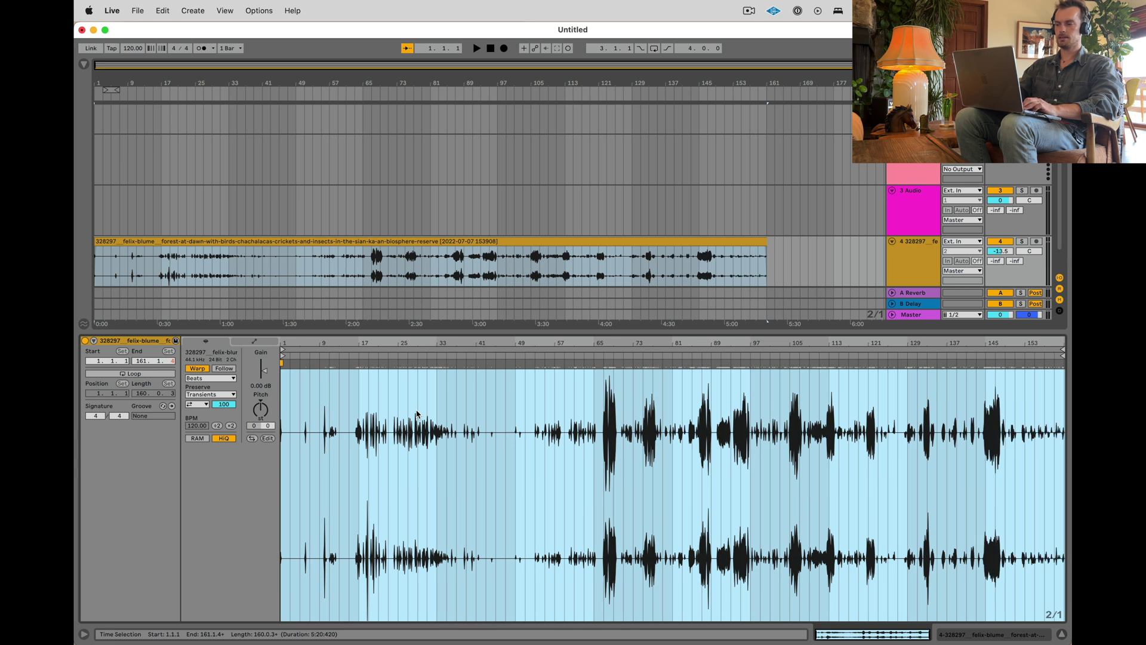
key(super+shift+u)
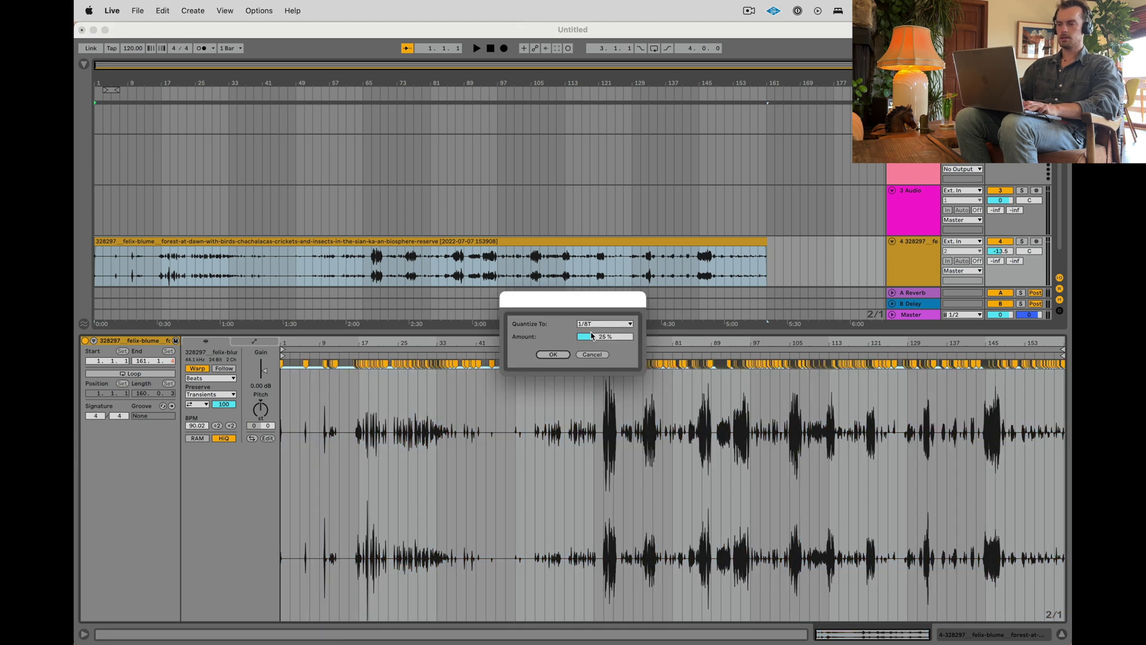
click(598, 326)
click(602, 376)
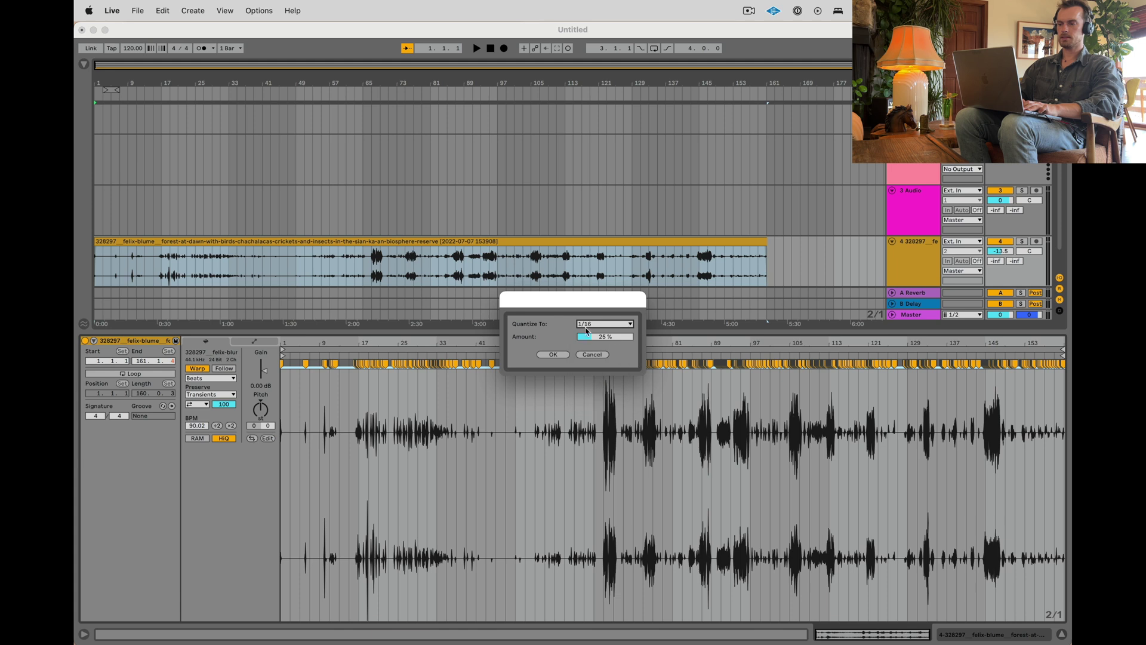
click(548, 356)
click(478, 405)
key(super+a)
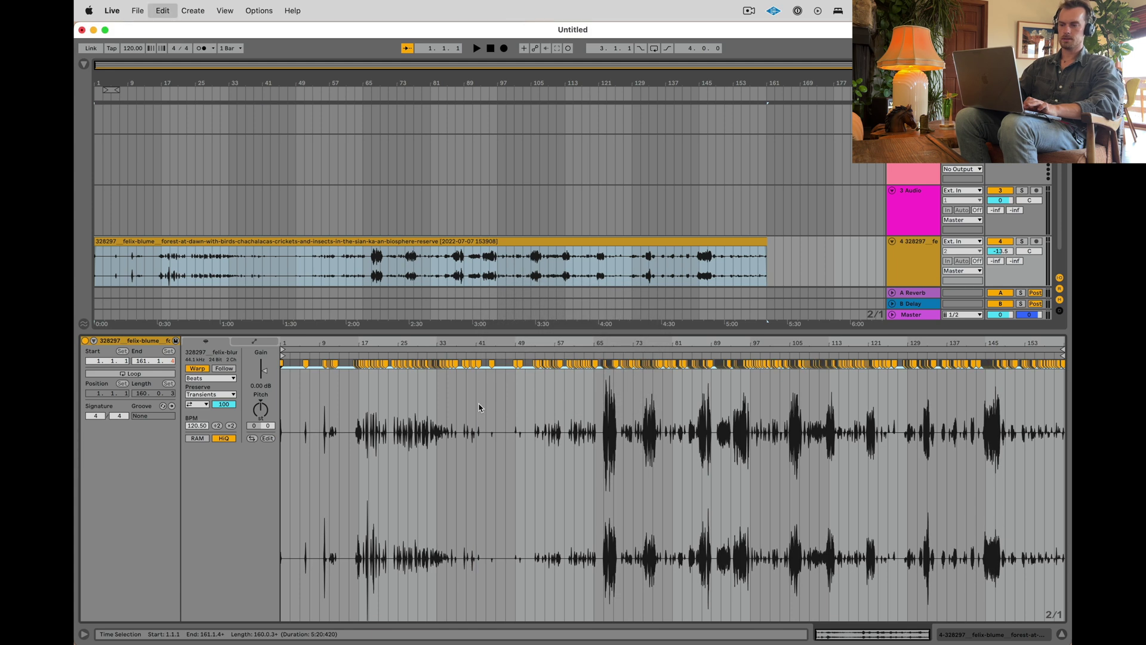
Step: Audition the quantized clip, then turn its transient loop mode off and set the transient envelope to 0
key(space)
click(372, 274)
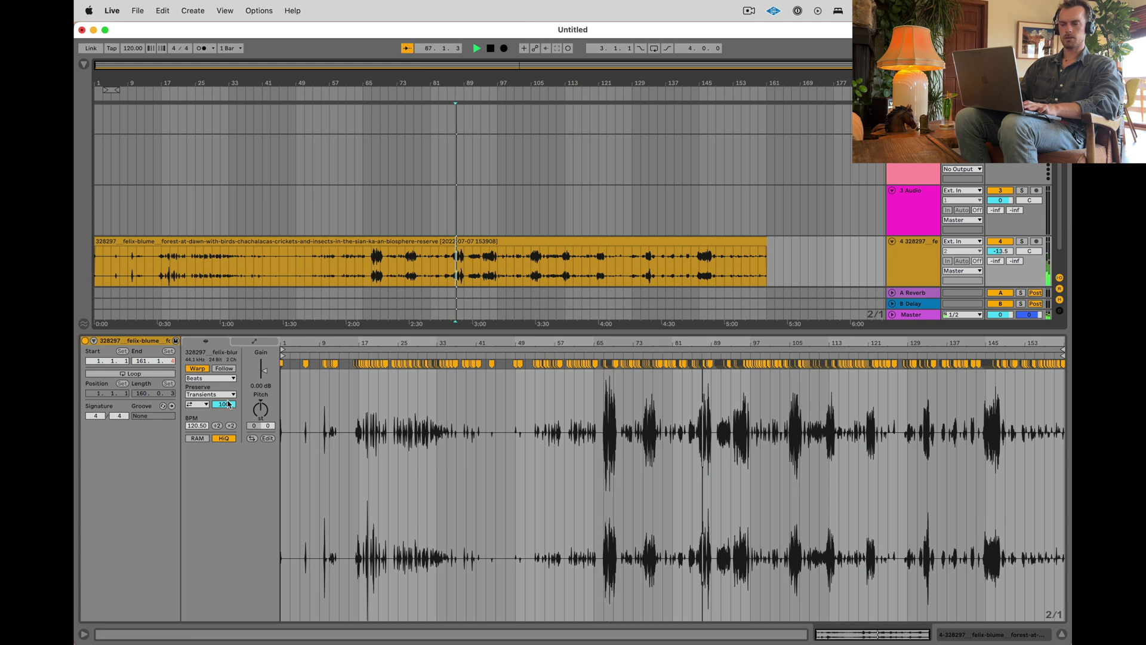
click(197, 405)
click(194, 421)
click(192, 406)
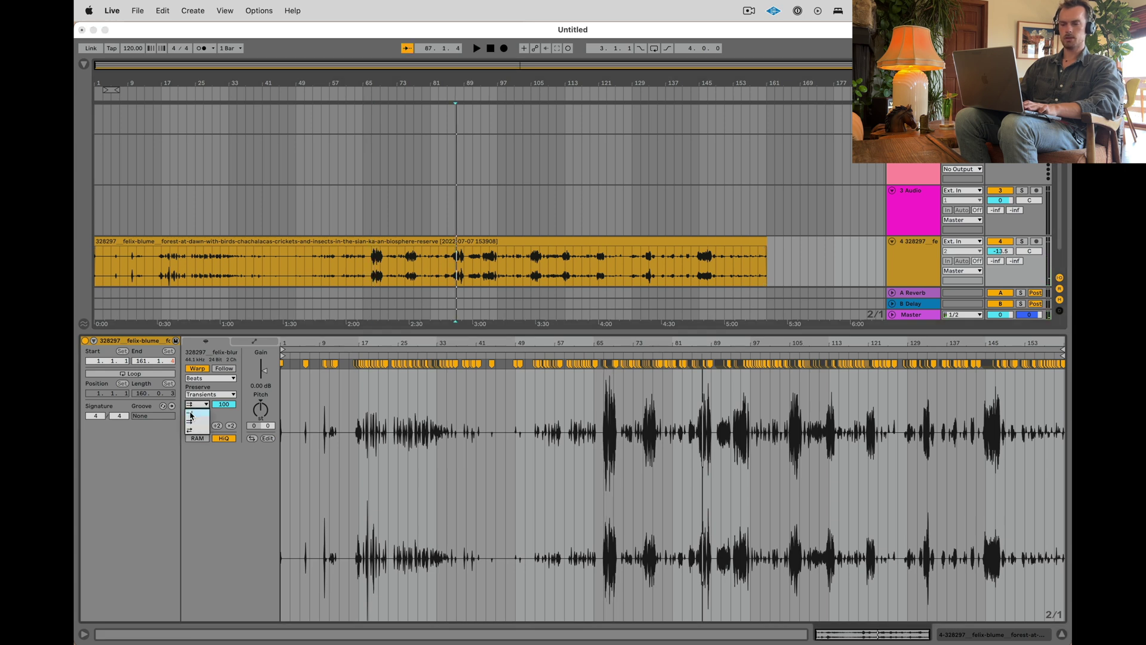
Step: Consolidate the gated forest clip again and transfer it to bar 1 of the new Drums audio track in Bitwig Studio
click(452, 241)
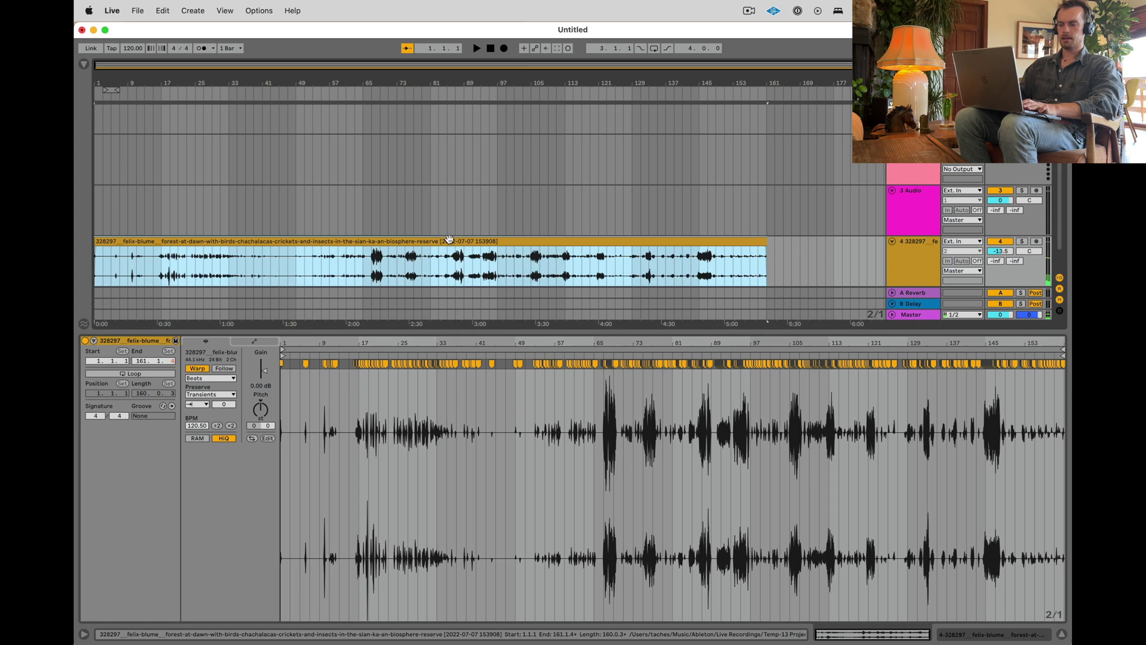
key(super+j)
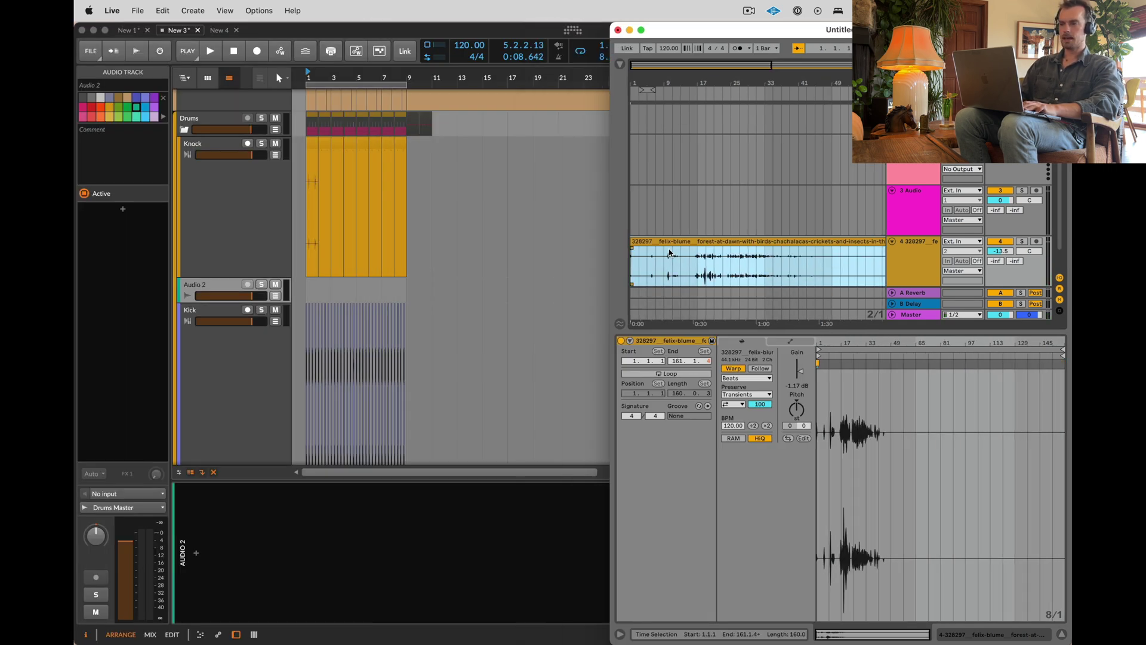
drag(669, 252, 334, 289)
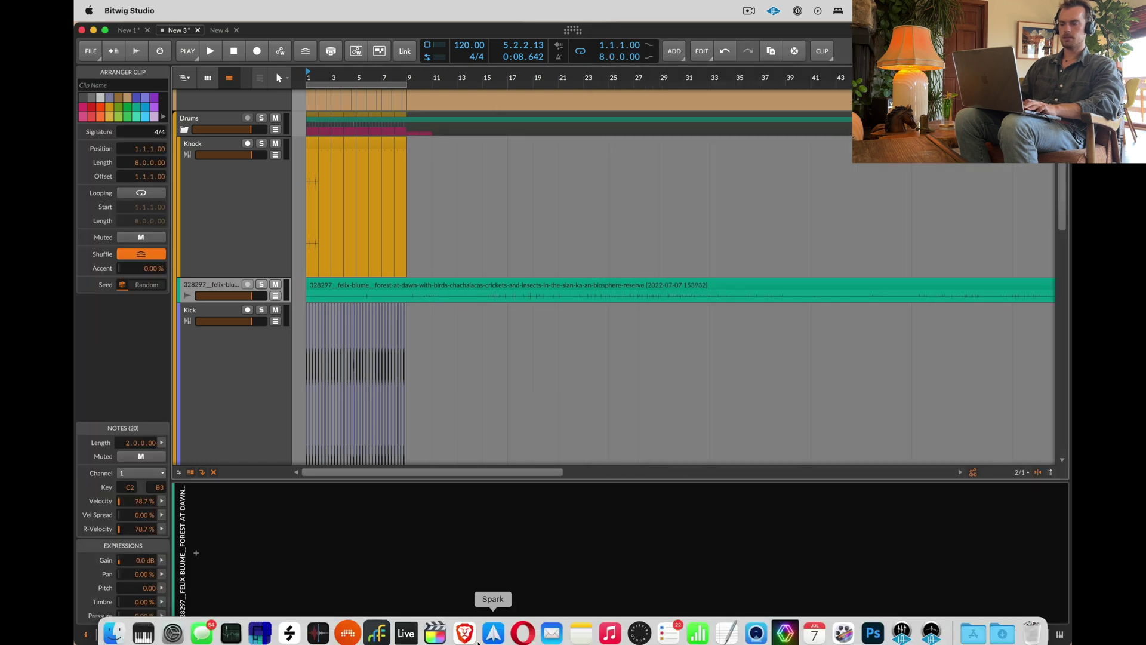
Step: Quit Ableton Live without saving, delete its temporary recordings and return to the Bitwig arrangement
click(406, 633)
key(super+q)
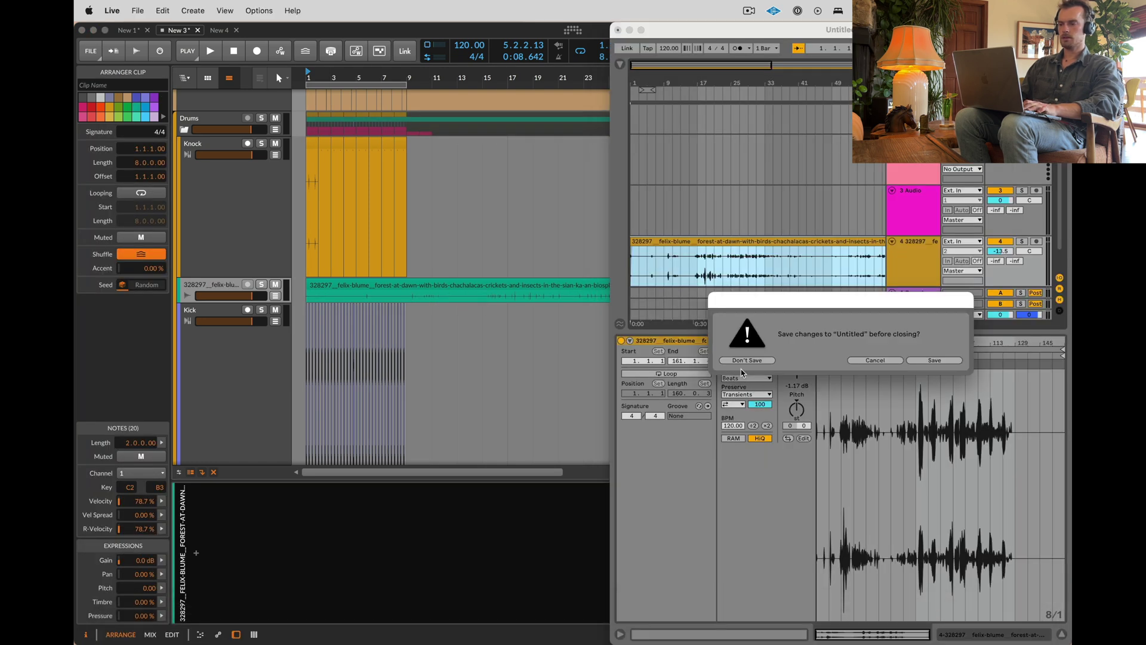
click(736, 360)
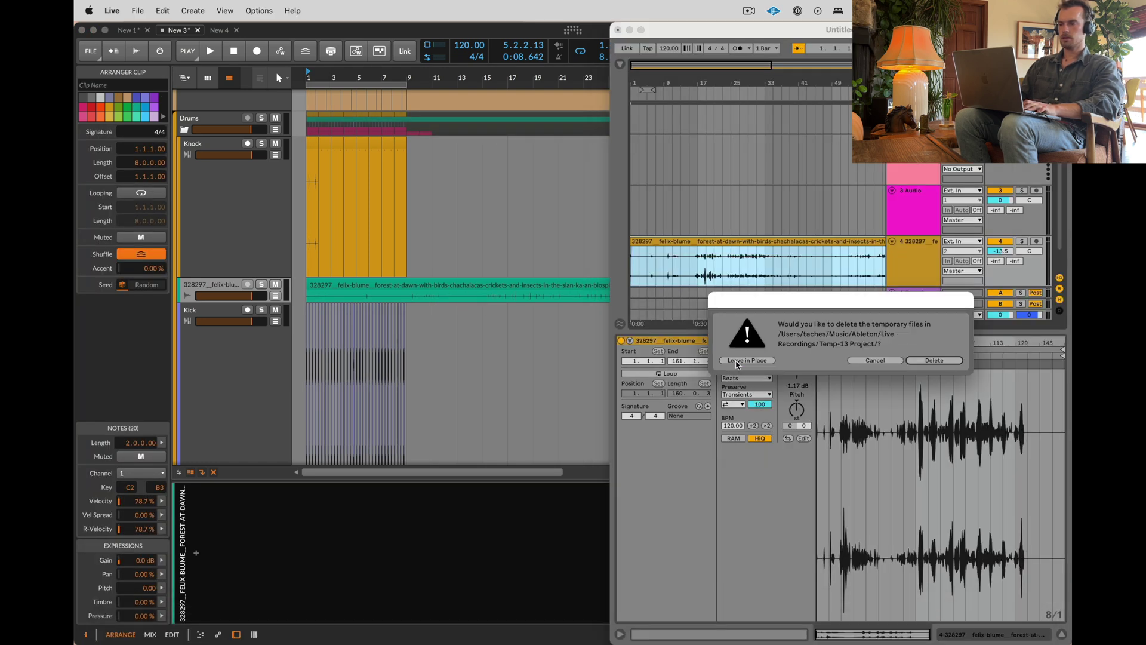
click(934, 360)
drag(526, 365, 538, 335)
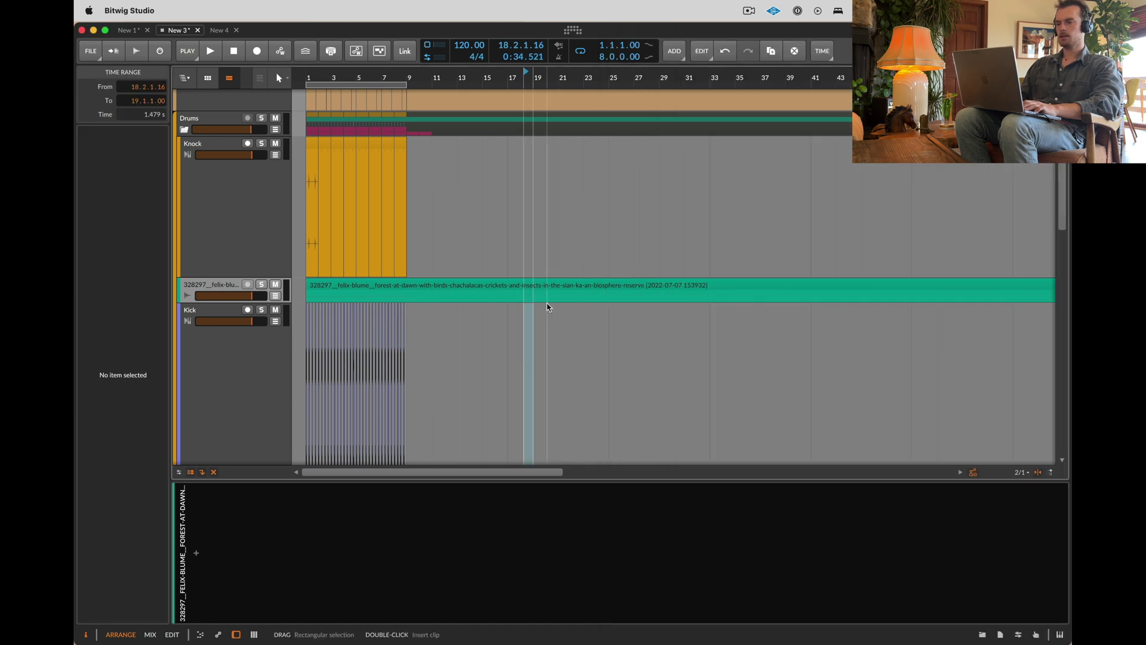
Step: Switch to Ableton Live and load the forest field recording from the Downloads folder into the fourth audio track
click(549, 284)
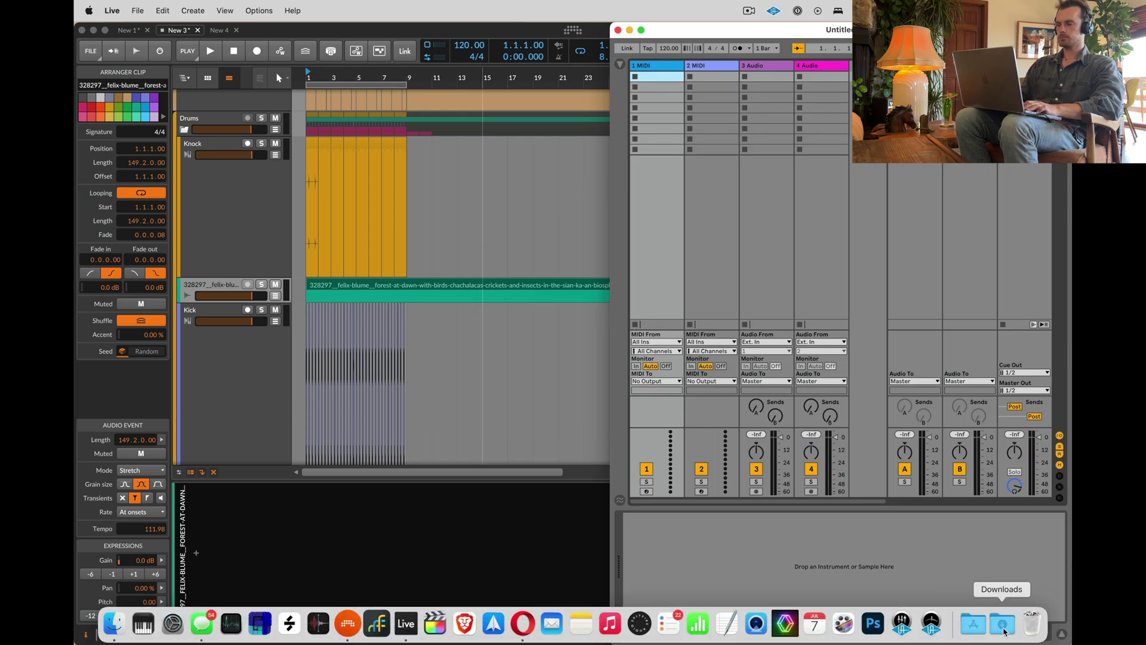
click(1003, 624)
drag(1017, 314, 824, 80)
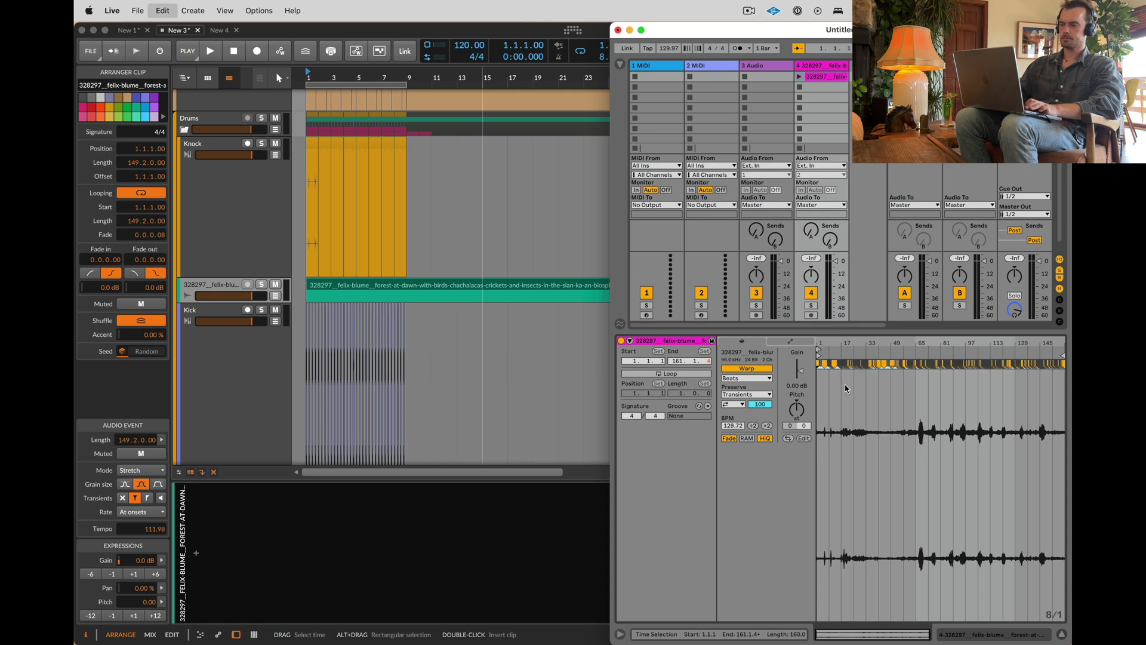
Step: Turn the forest clip's transient loop mode off, set its transient envelope to 0 and quantize the whole waveform
click(729, 405)
click(728, 413)
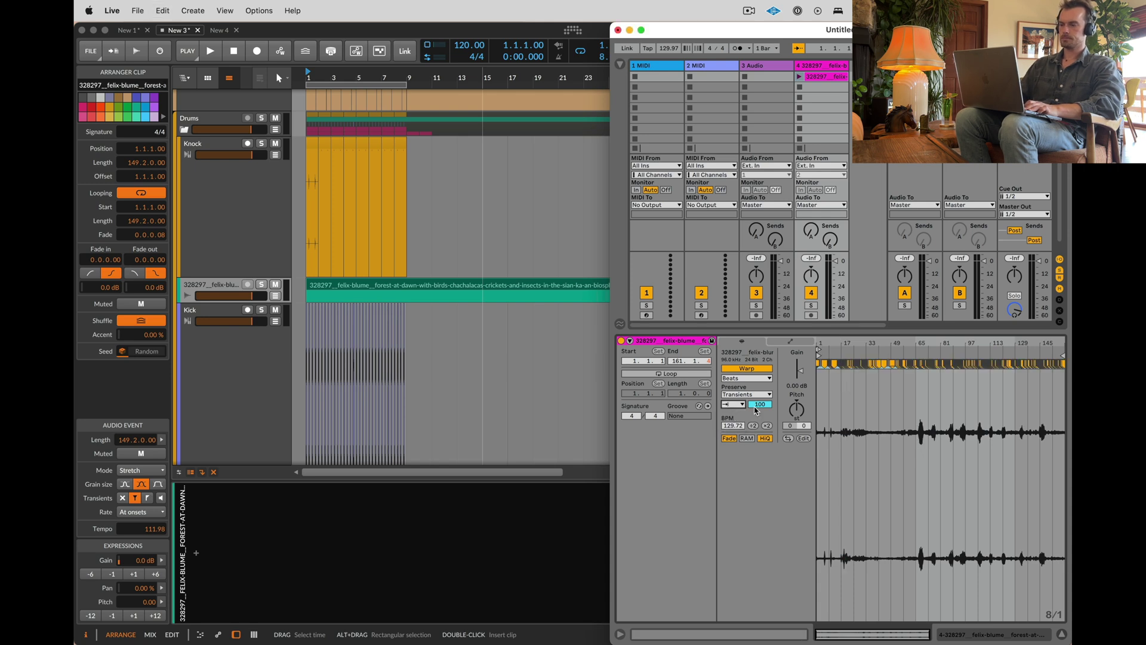
key(super+a)
key(super+shift+u)
key(Return)
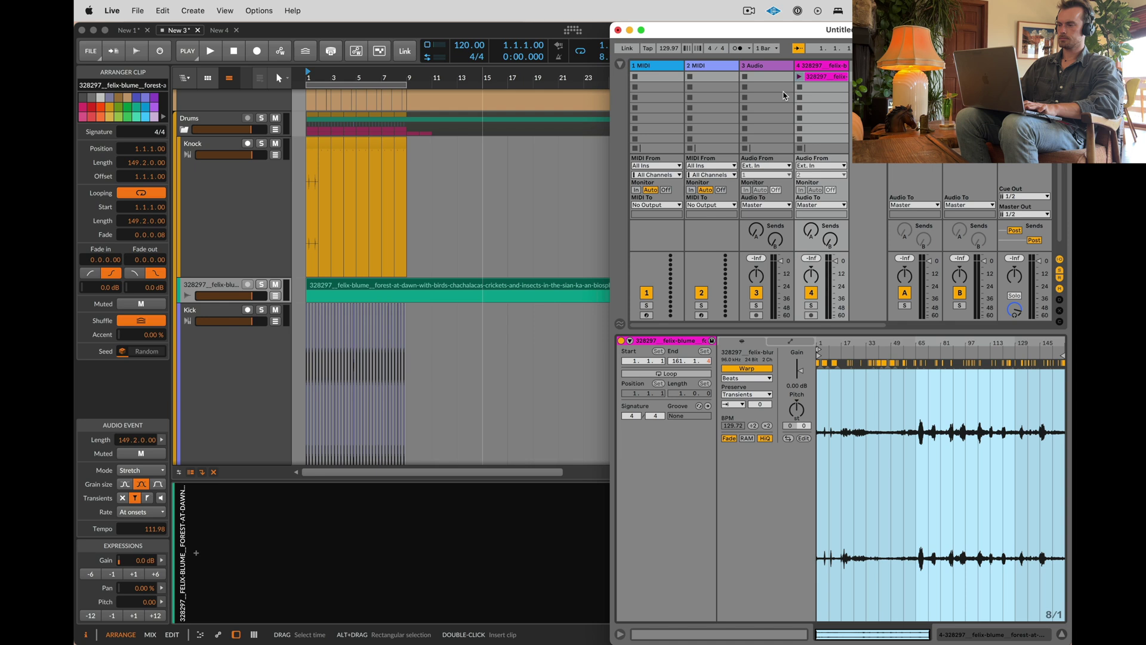
Step: Transfer the forest clip from the session to bar 1 of the arrangement on the fourth track and consolidate it
click(819, 87)
click(821, 80)
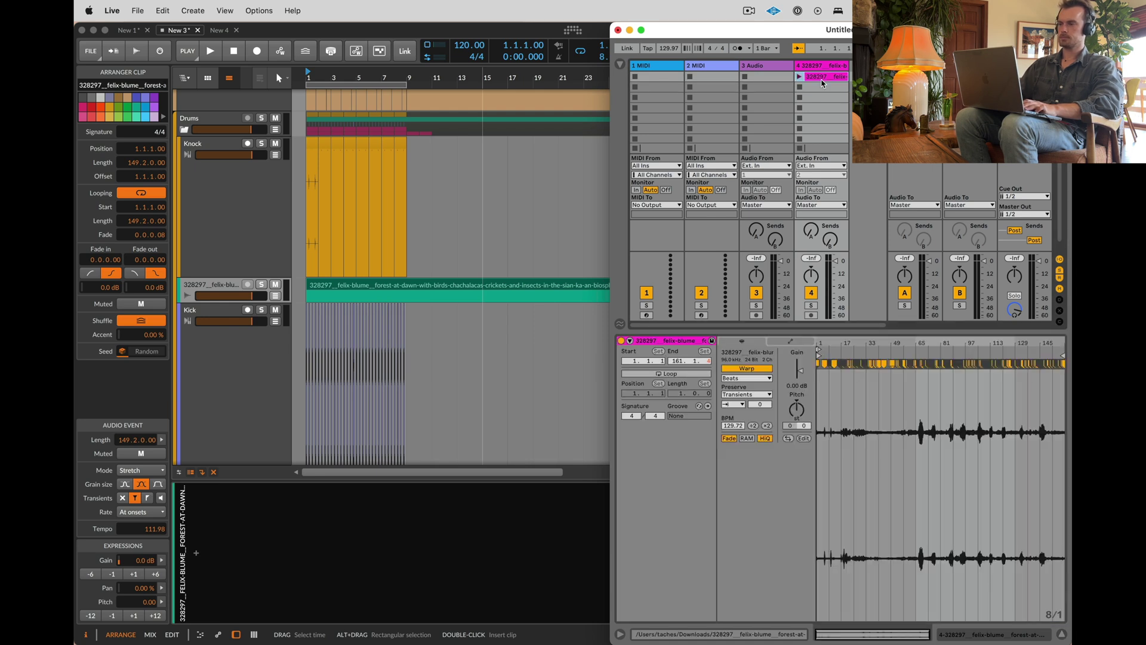
right_click(822, 80)
click(813, 79)
key(Tab)
drag(822, 78, 633, 265)
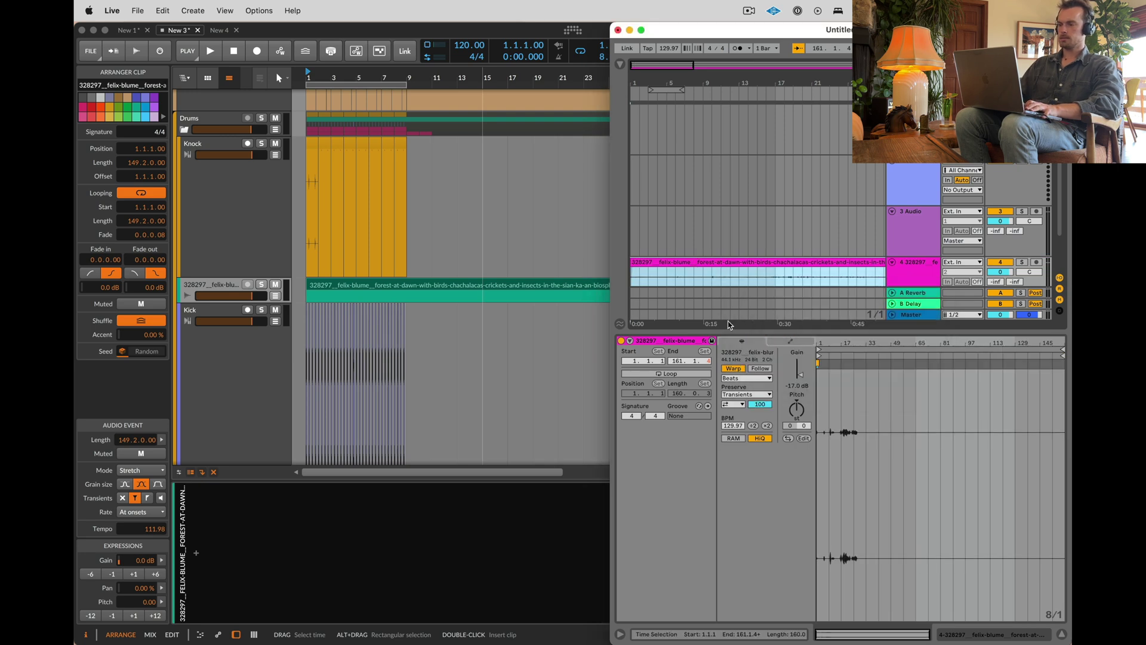
Step: Reset the consolidated clip's gain to 0.00 dB and turn its transient loop mode off with a transient envelope of 0
click(869, 387)
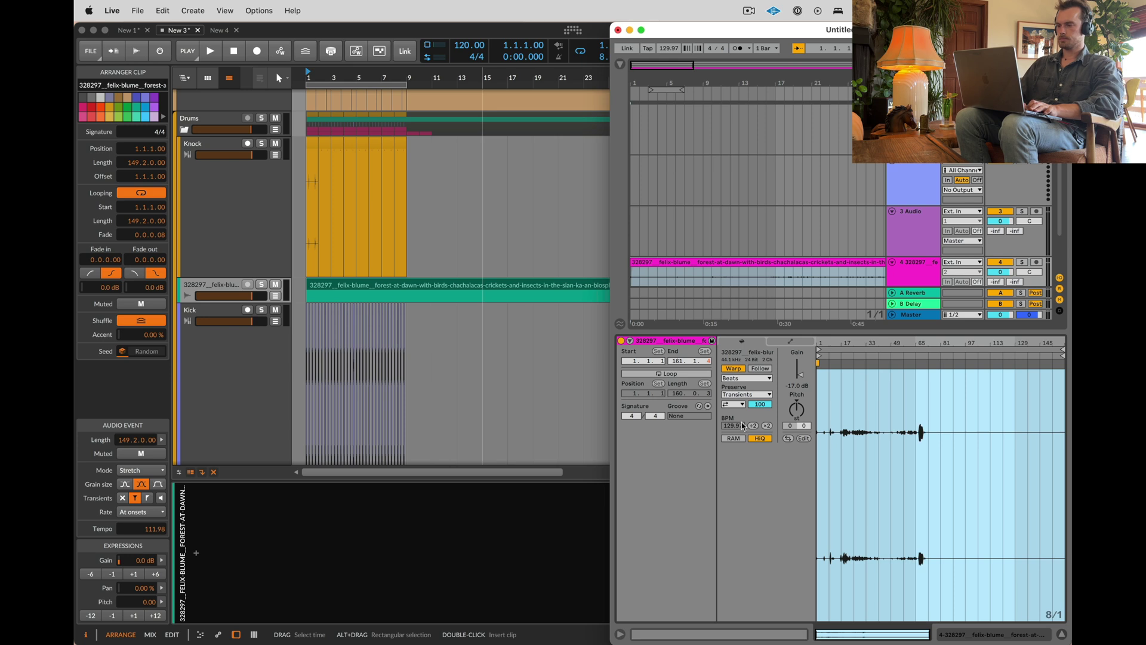
drag(798, 374, 794, 364)
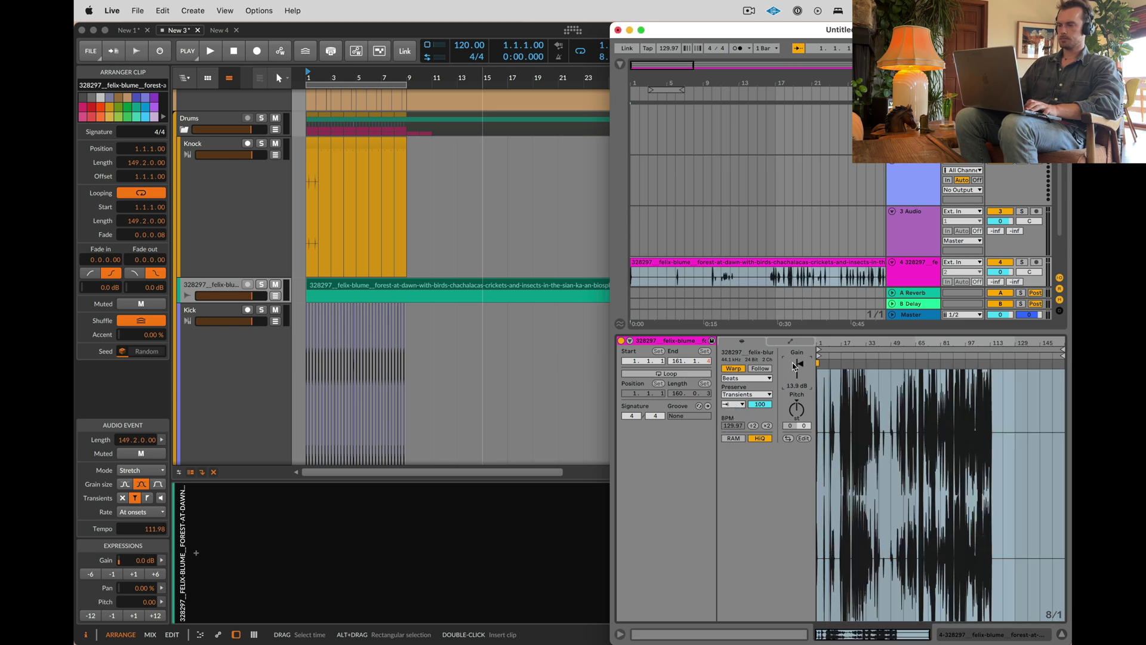
key(Delete)
click(734, 404)
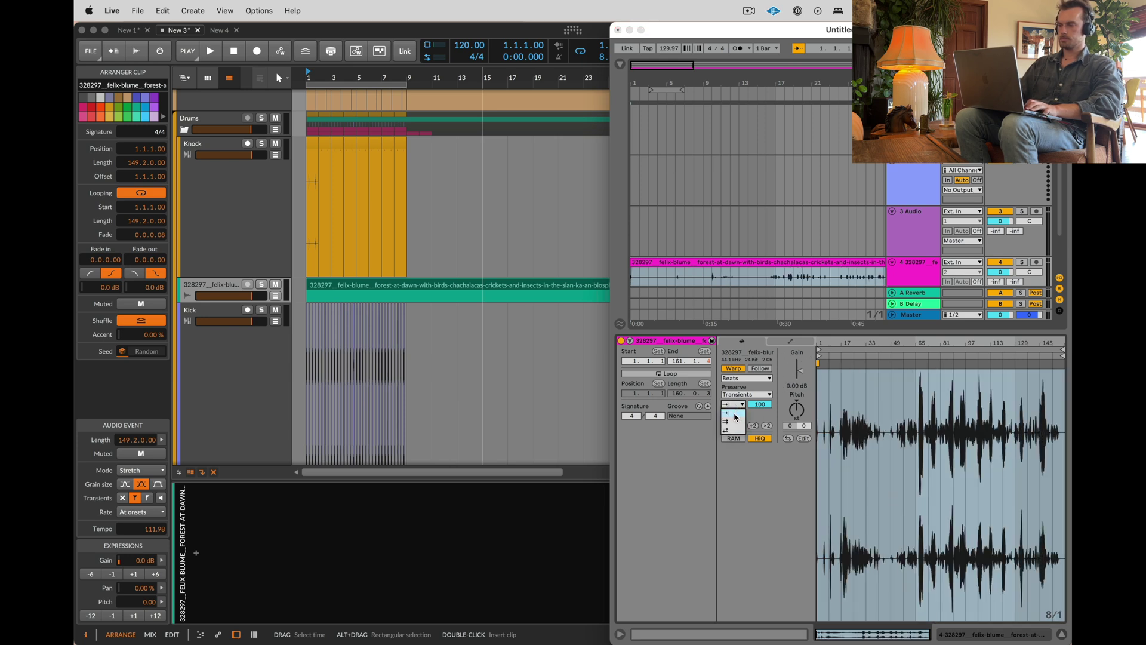
click(734, 414)
Step: Consolidate the forest clip again and transfer it to bar 1 of the existing forest audio track in Bitwig Studio
click(786, 261)
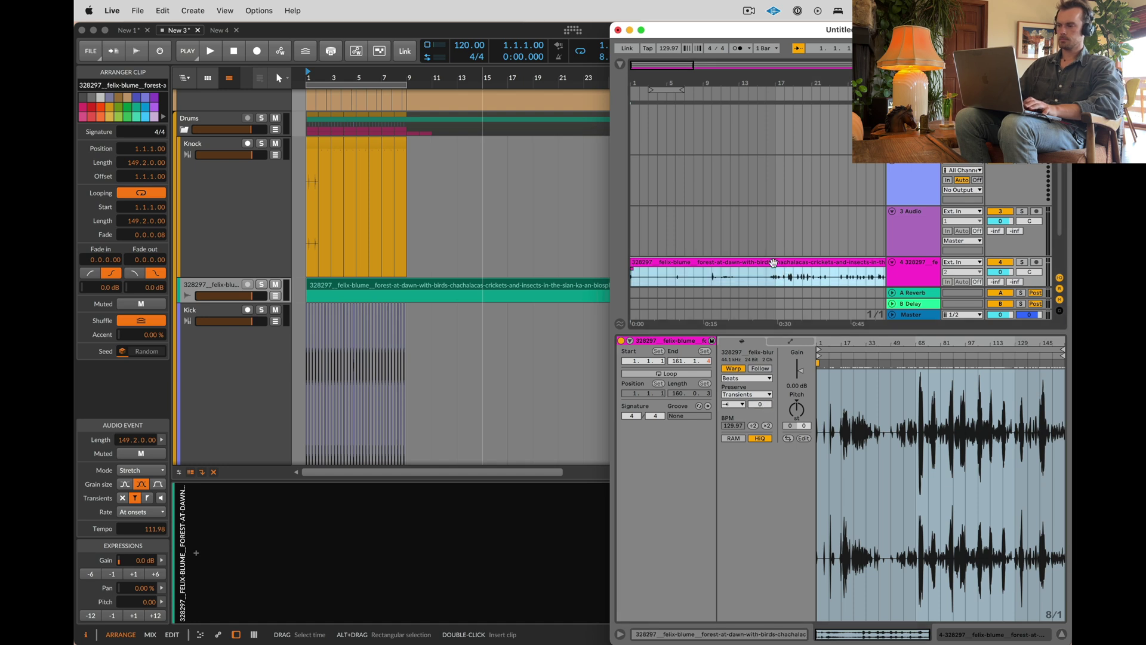
key(super+j)
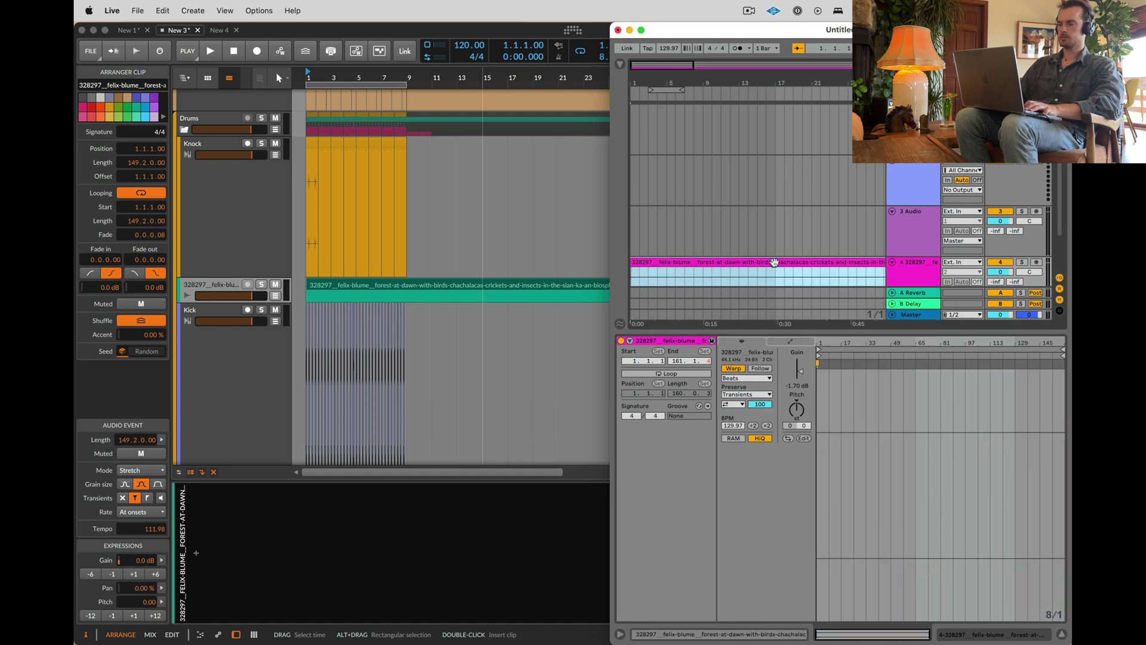
drag(773, 263, 317, 287)
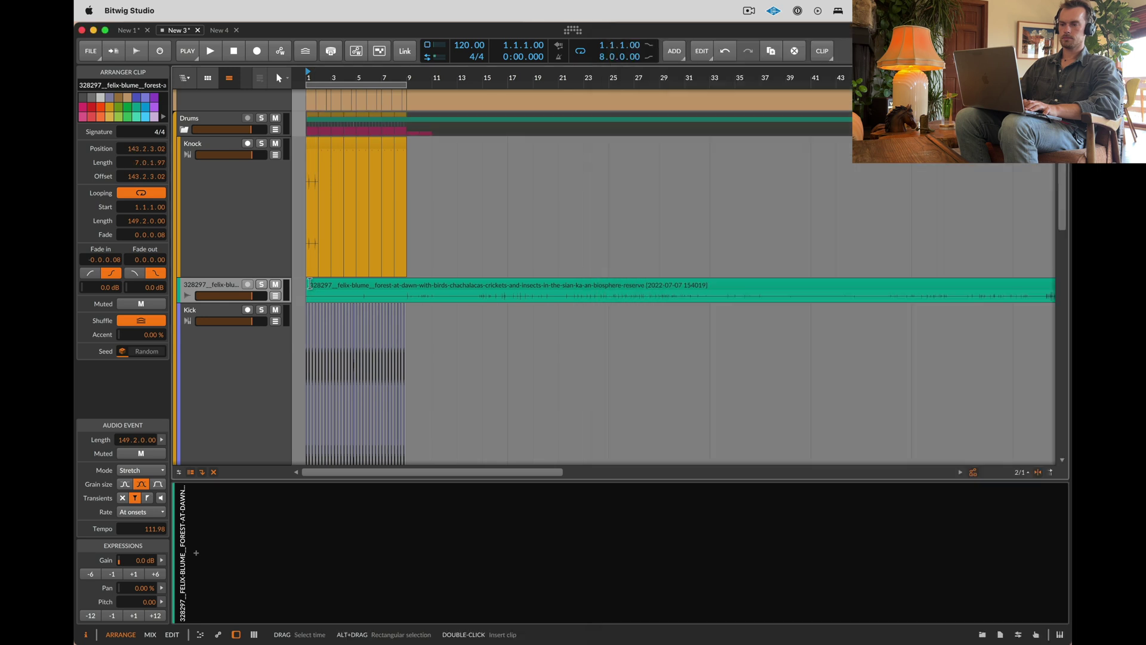
Step: Bounce the new forest clip in place, proceeding despite the project's missing file
key(super+b)
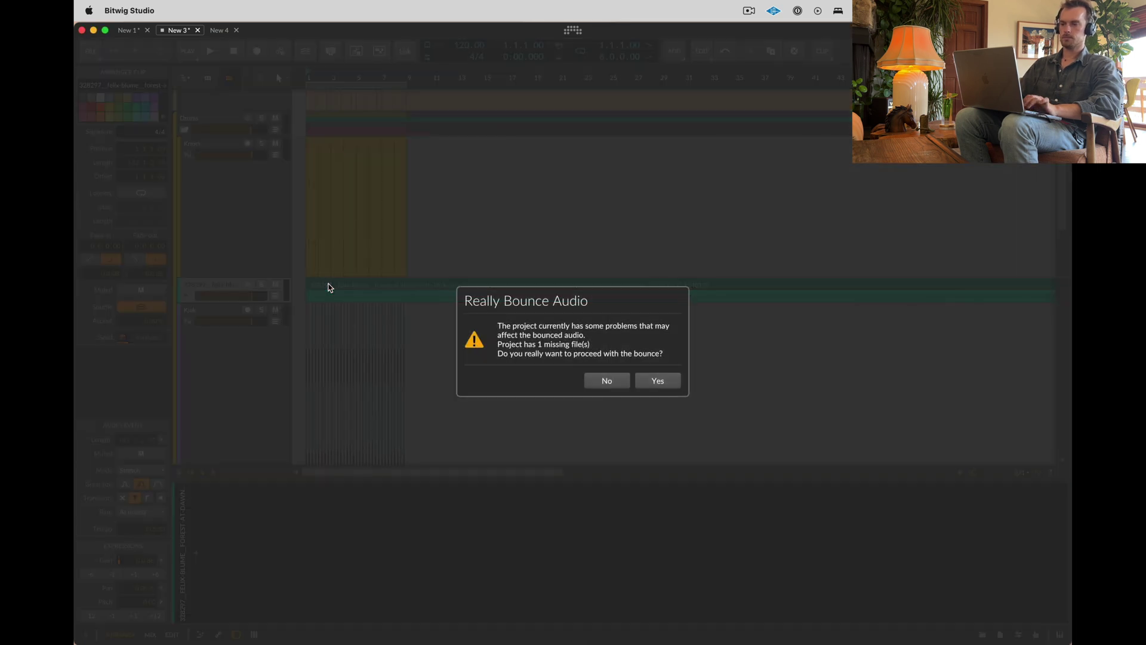
click(647, 383)
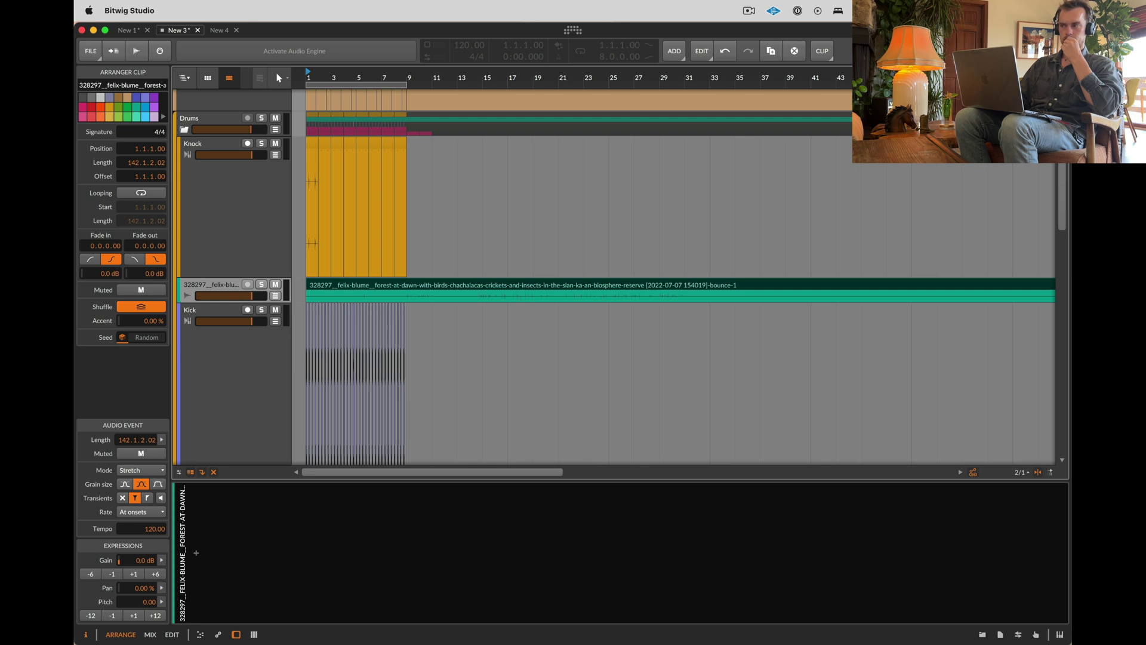
scroll(753, 238, down, 6)
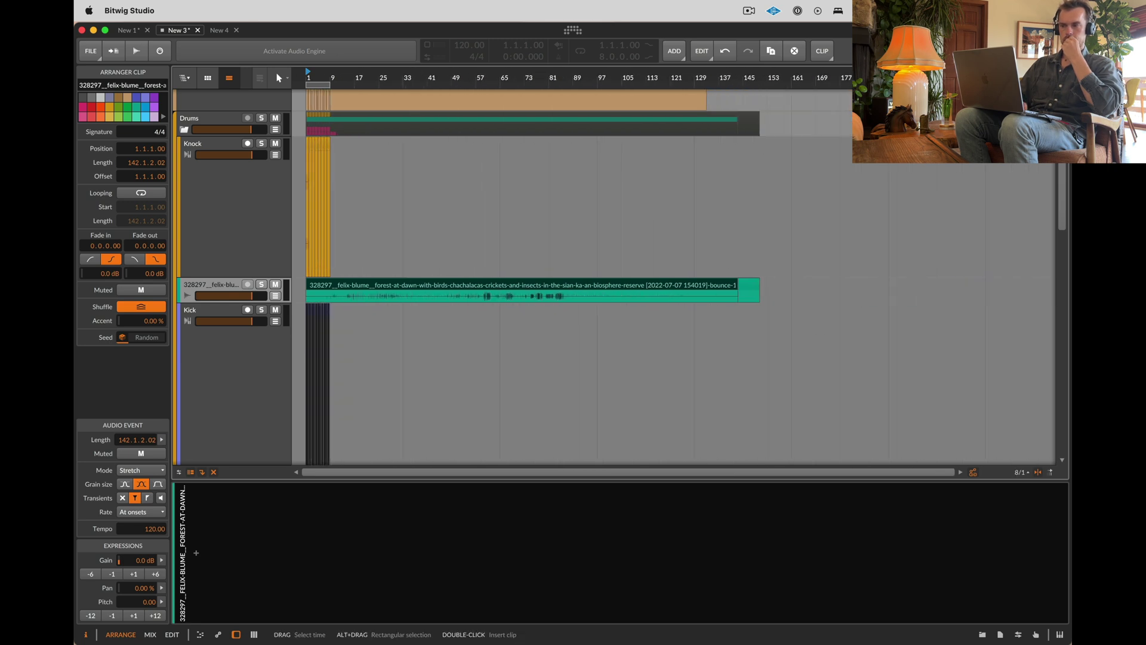
Step: Quit Ableton Live without saving the set and return to the Bitwig arrangement
mouse_move(493, 641)
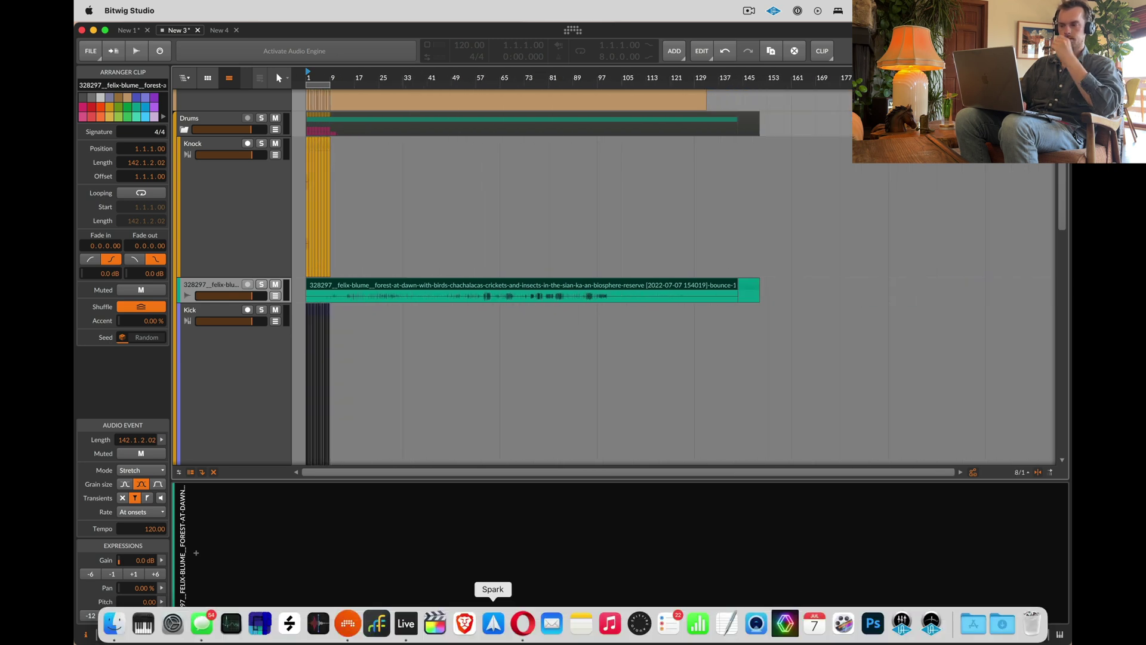
click(406, 624)
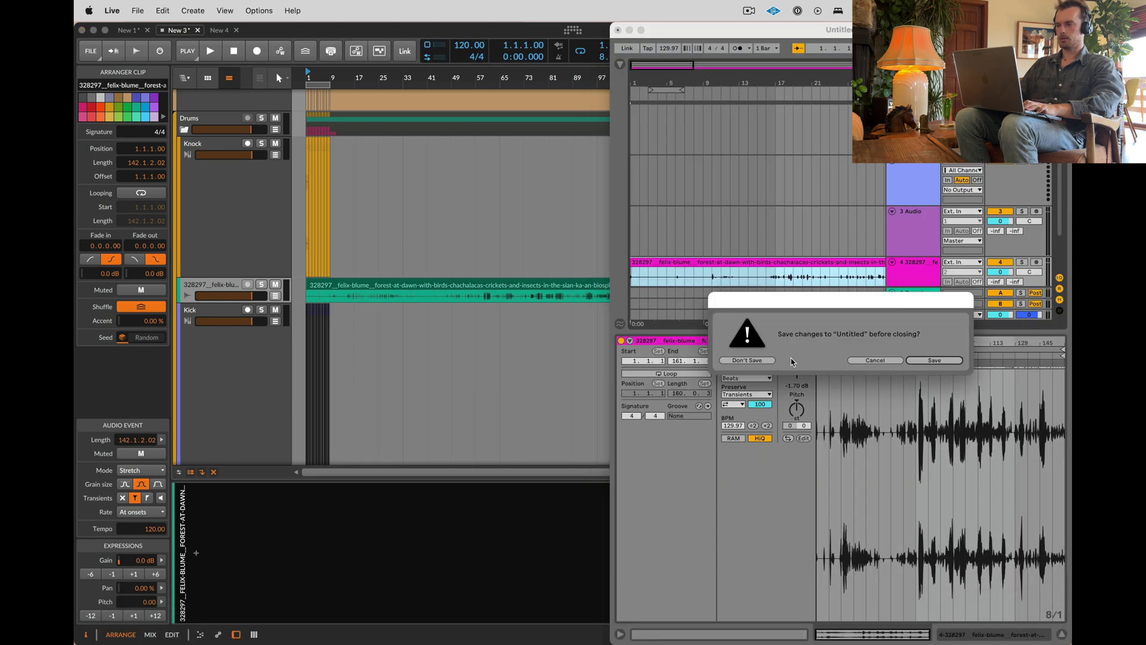
click(740, 361)
click(929, 360)
click(480, 358)
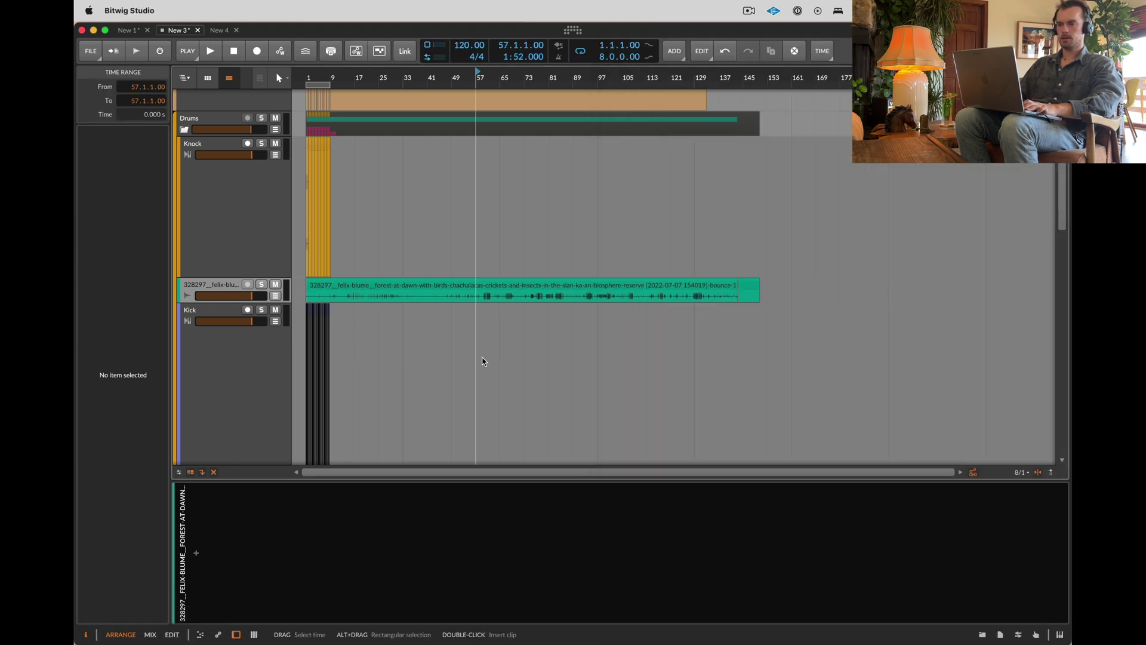
Step: Split the bounced forest clip at bar 65, move its later part to bar 1 and audition it
key(space)
key(space)
click(459, 284)
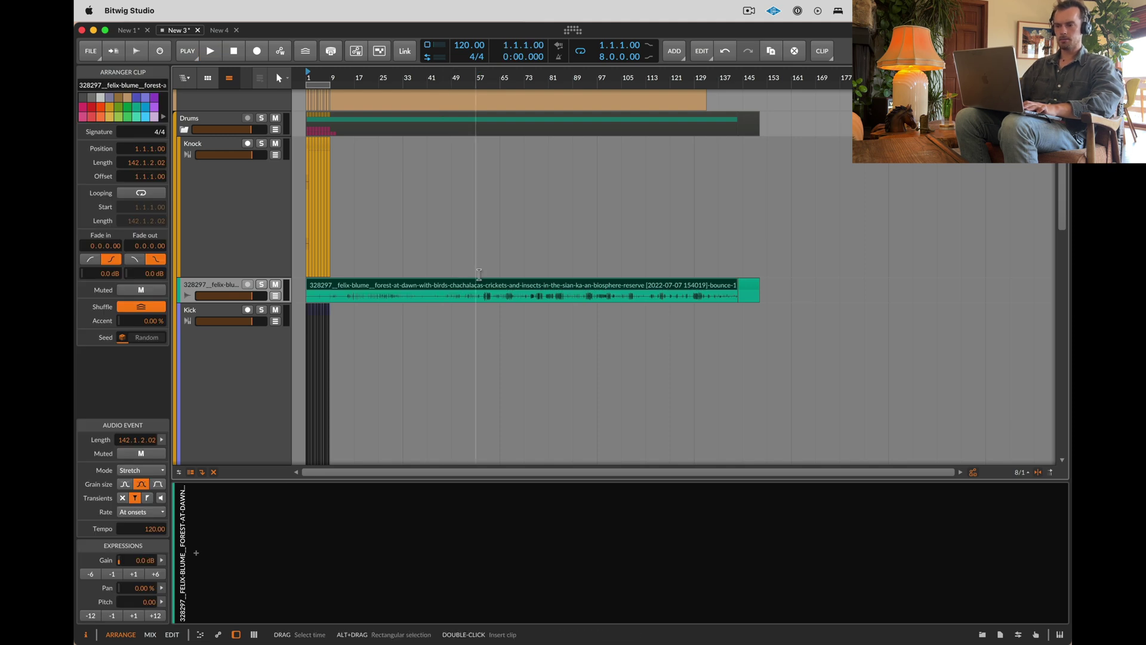
click(501, 275)
key(super+e)
drag(546, 287, 333, 285)
key(space)
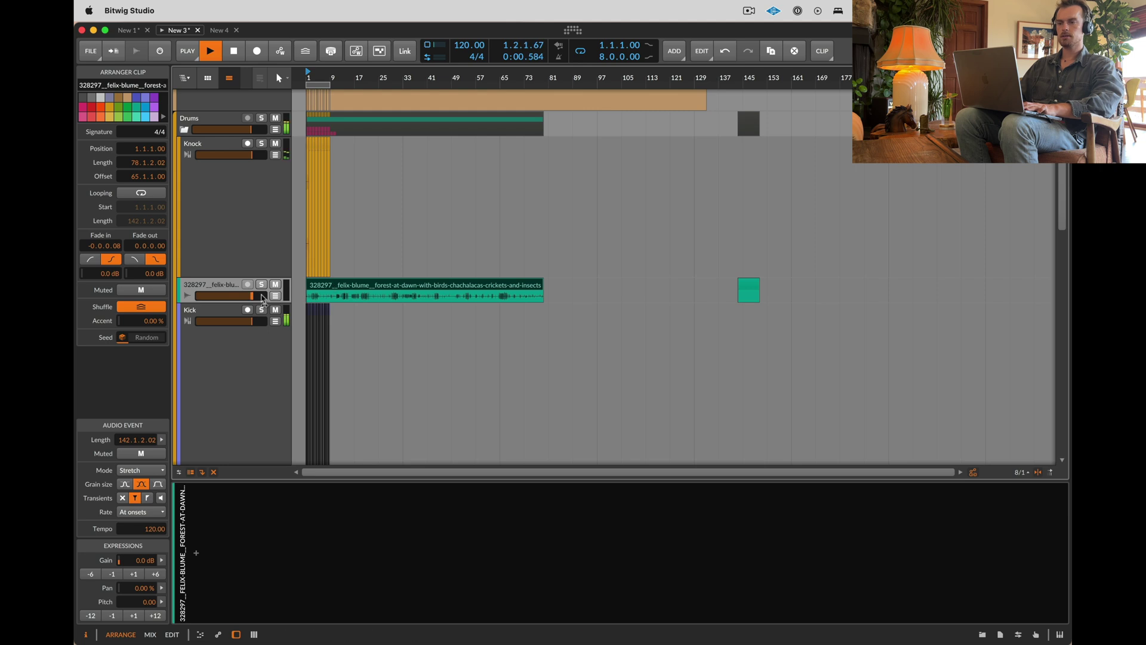
key(space)
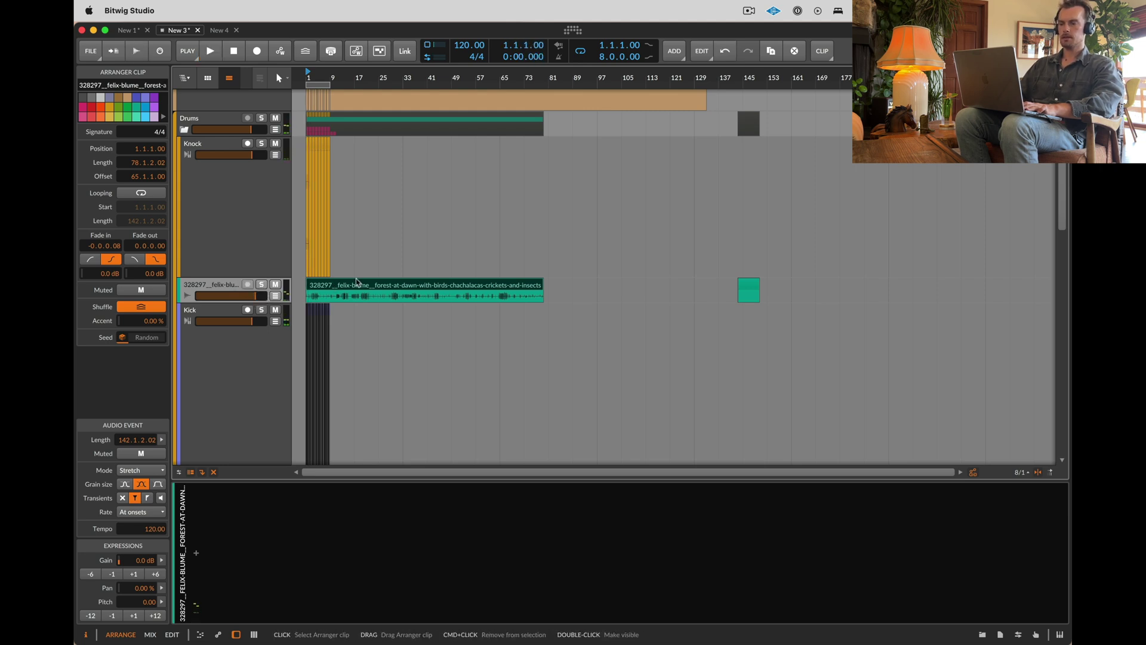
Step: Try scaling the forest clip to half its length twice, auditioning it after each change
key(super+alt+Left)
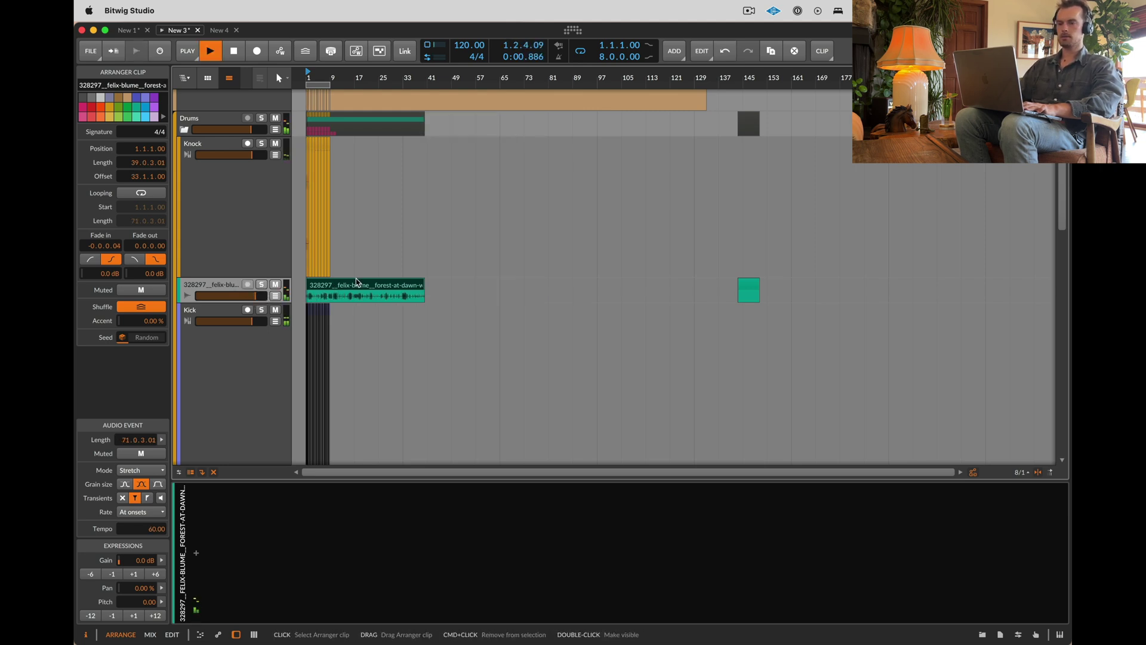
key(space)
key(super+alt+Left)
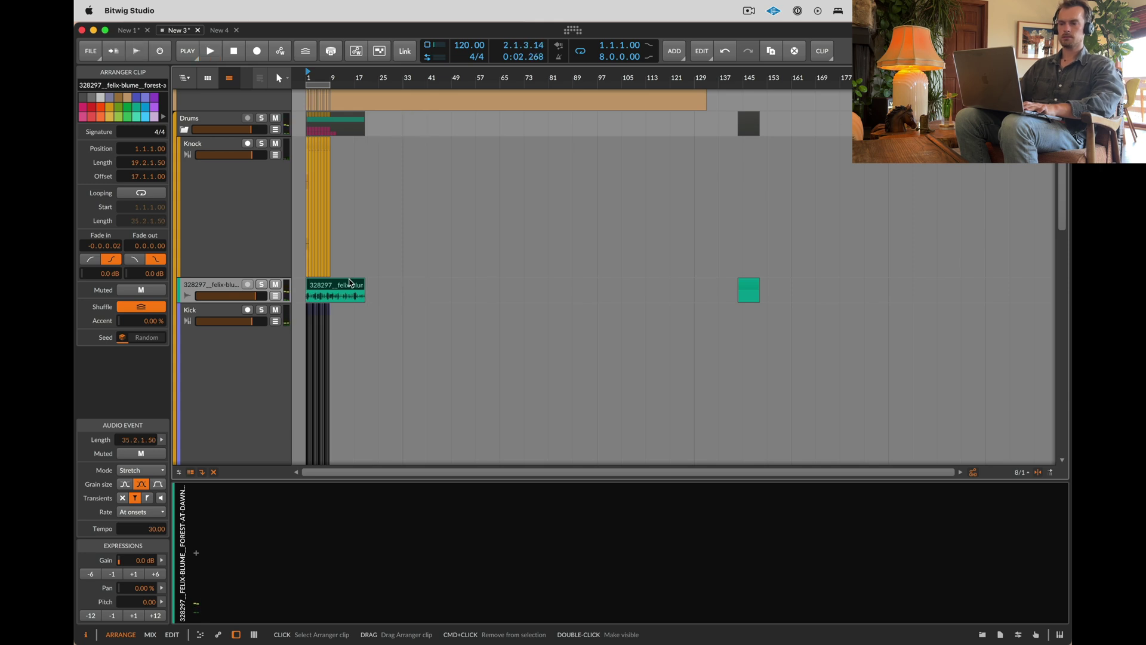
key(space)
Step: Lower the forest track's volume during playback and show its clip's audio events in the detail editor
drag(242, 300, 225, 300)
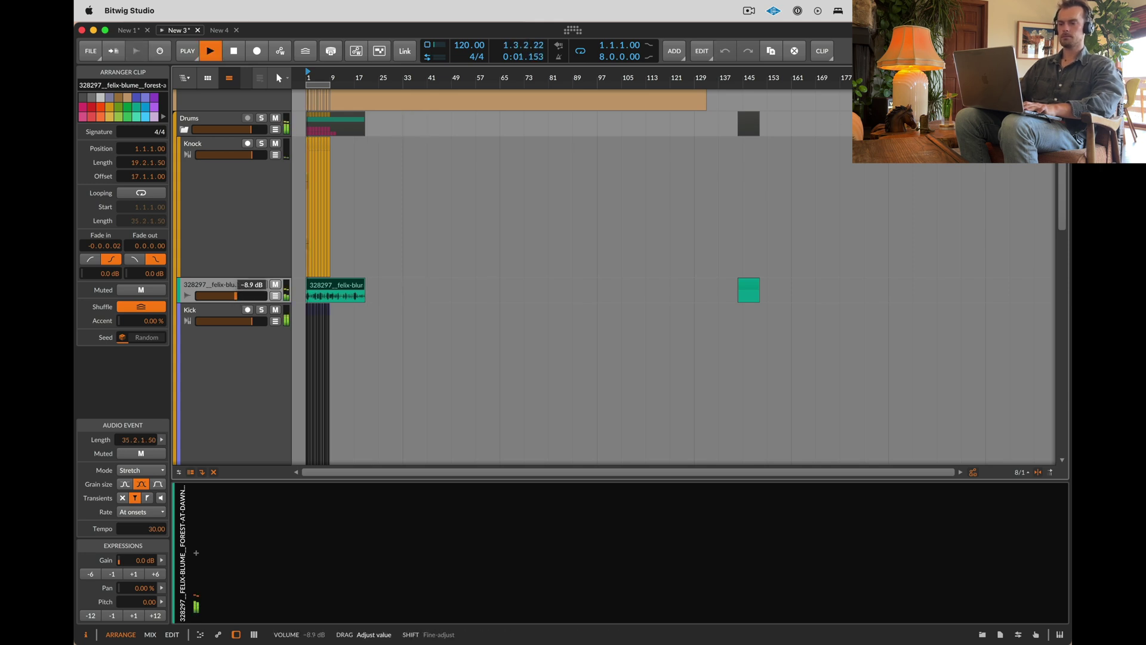
double_click(316, 286)
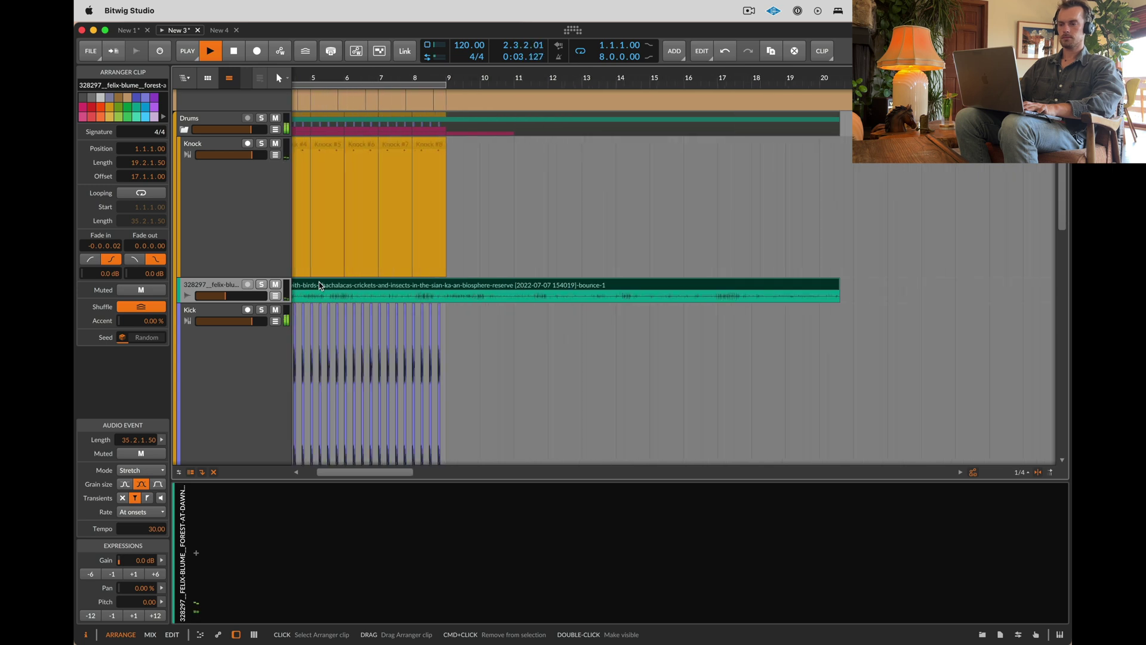
scroll(710, 484, up, 8)
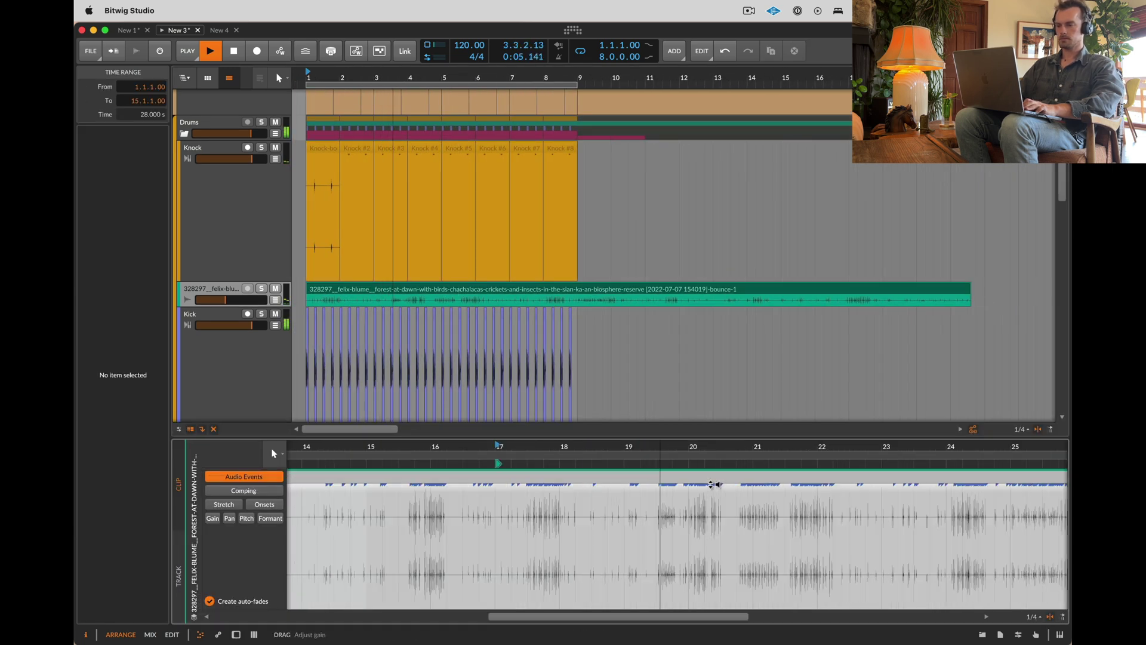
Step: Quantize all of the forest clip's audio events and bring the clip back to its unscaled length at tempo 120.00
click(699, 479)
key(super+a)
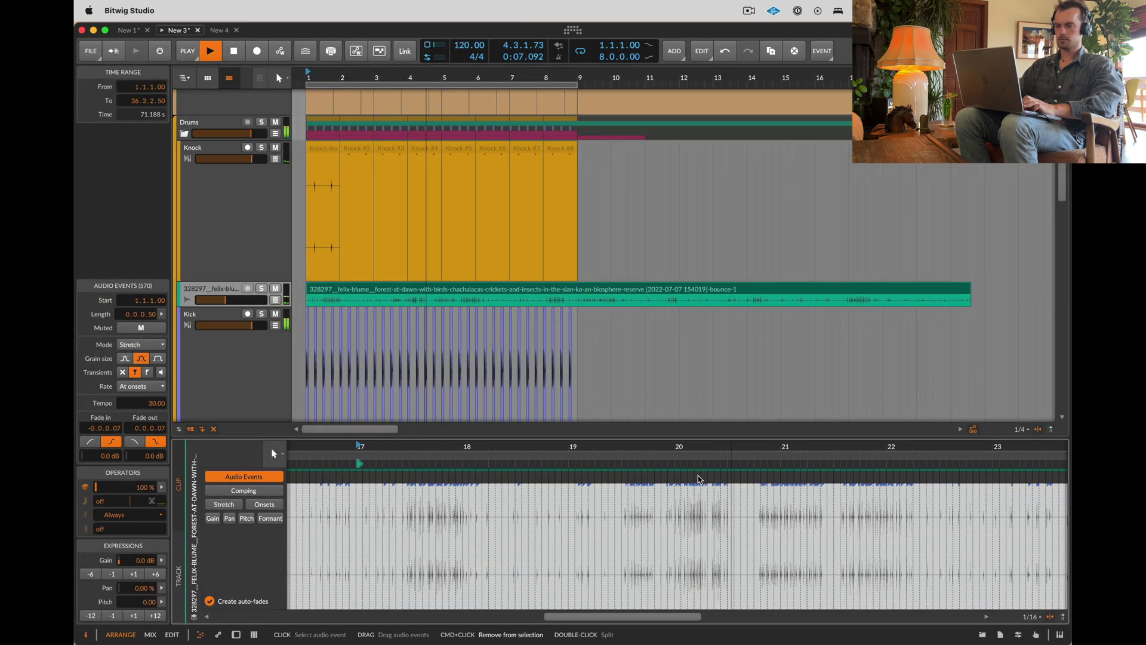
key(q)
key(Return)
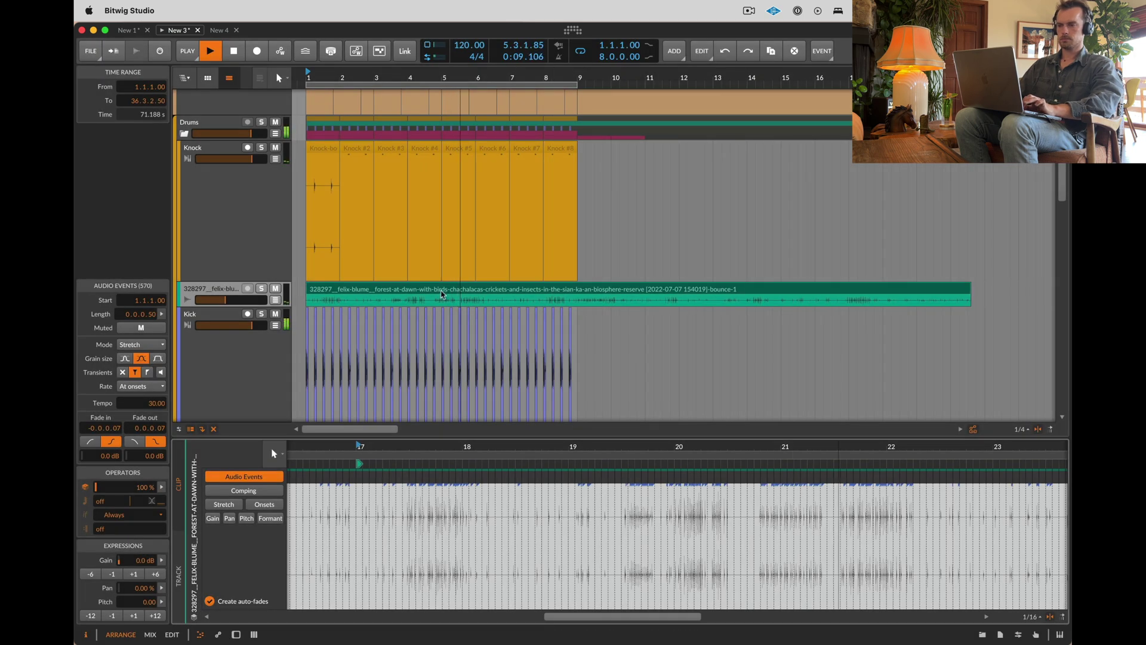
key(super+a)
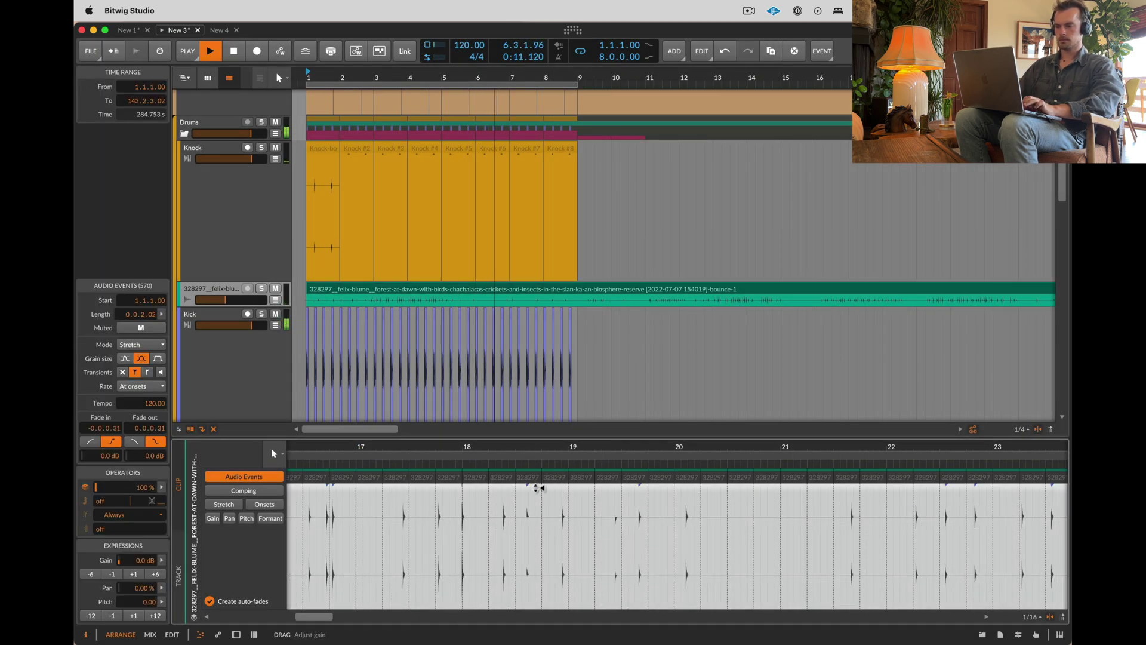
Step: Split the forest clip at 11.2.1.00, move its later part to bar 1 and audition it
click(721, 297)
click(656, 299)
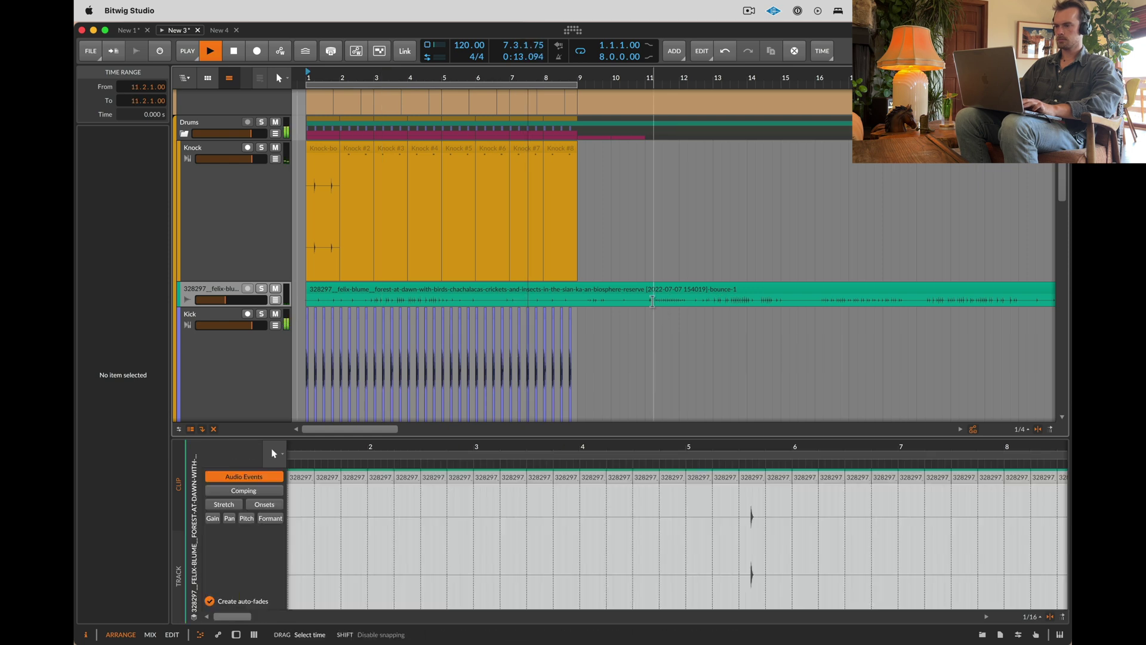
key(super+e)
drag(706, 289, 357, 308)
key(space)
key(space)
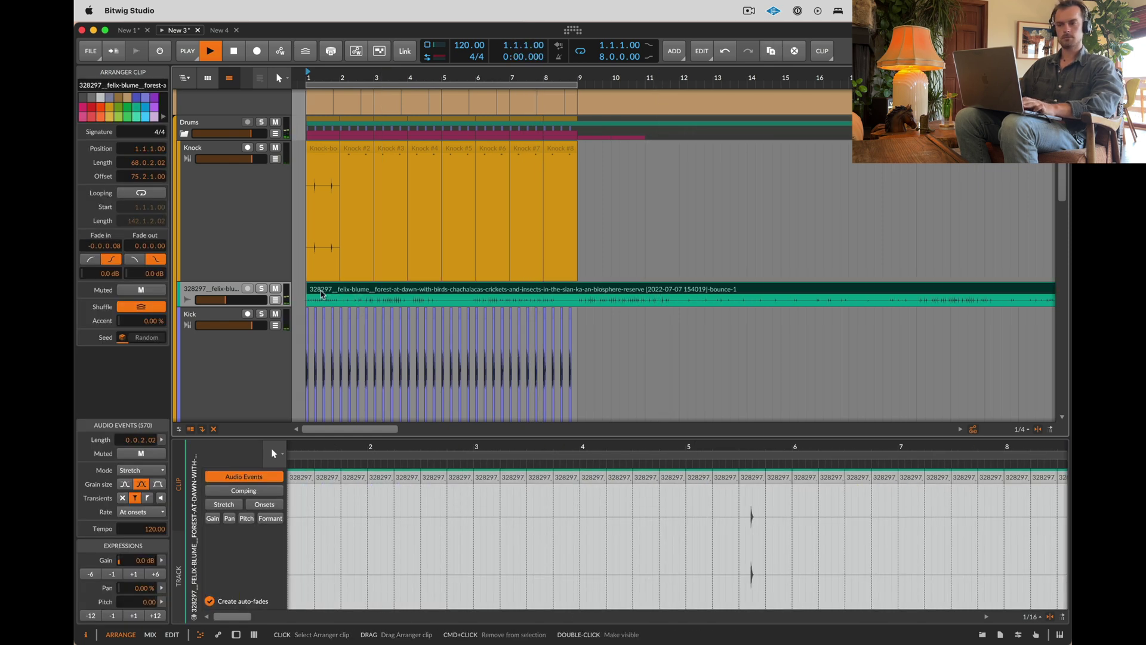
key(space)
key(space)
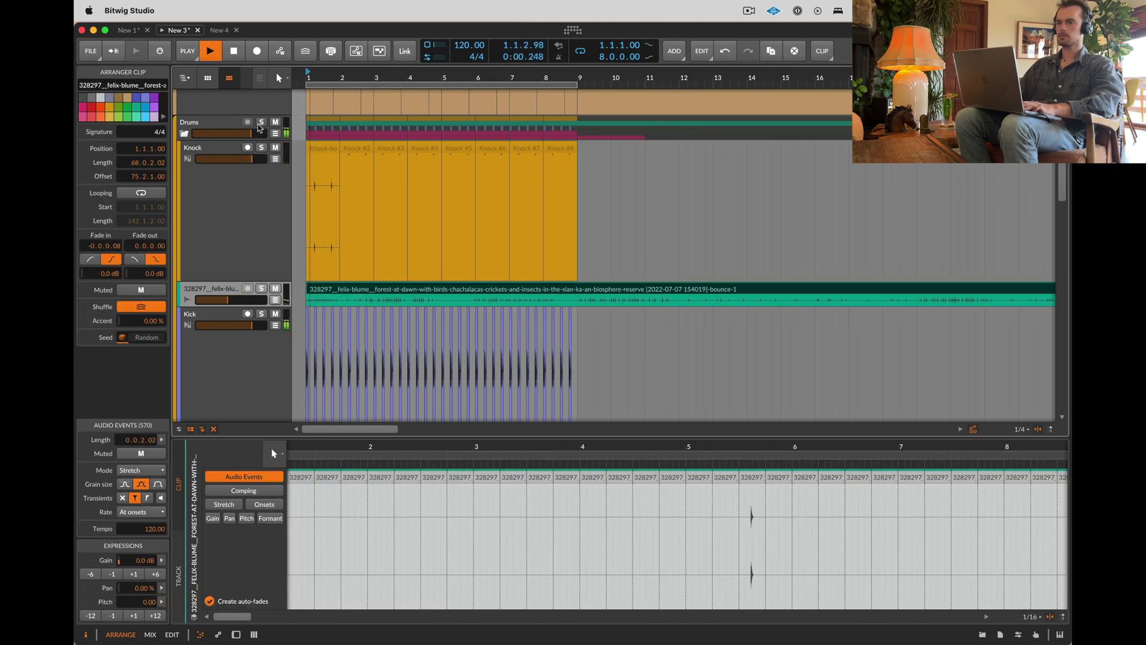
Step: Audition the Drums group in solo, then collapse the group and turn its solo off
click(261, 122)
key(space)
click(185, 132)
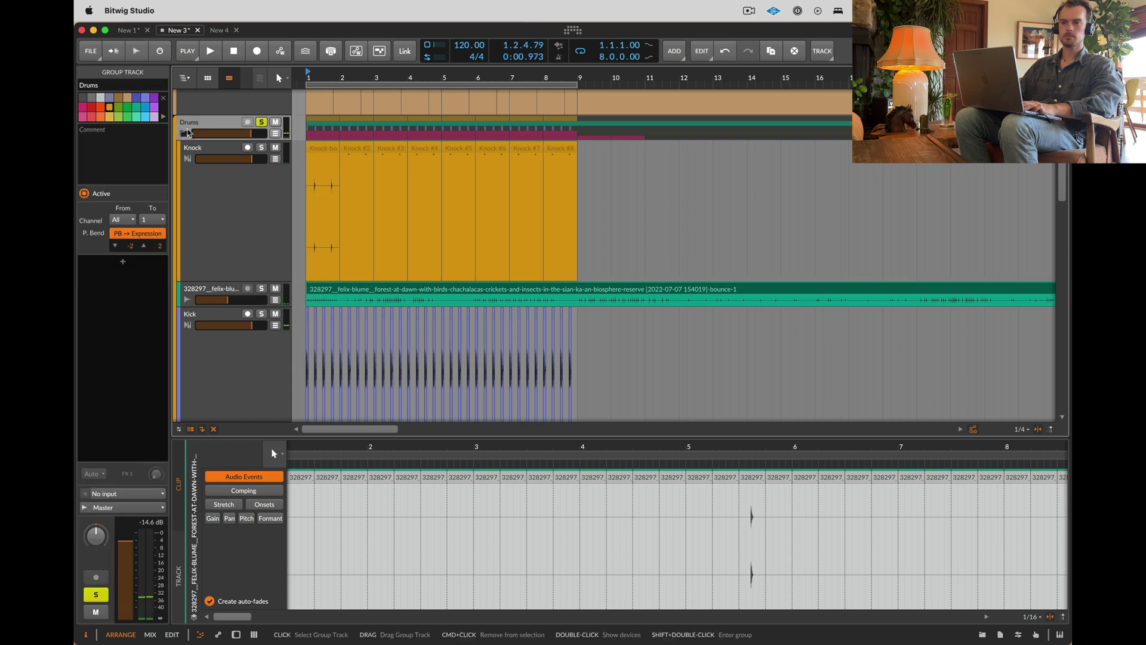
click(261, 123)
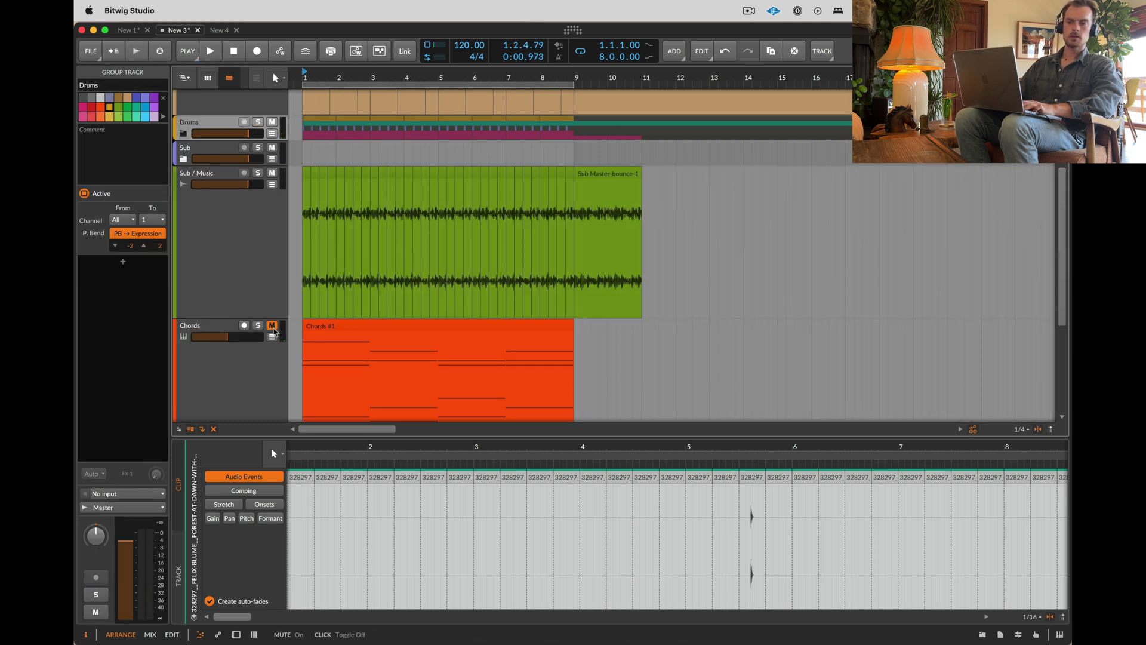
Step: Play the arrangement and unmute the first and third Chords tracks, leaving the second one muted
key(space)
scroll(270, 292, down, 5)
click(272, 290)
click(271, 315)
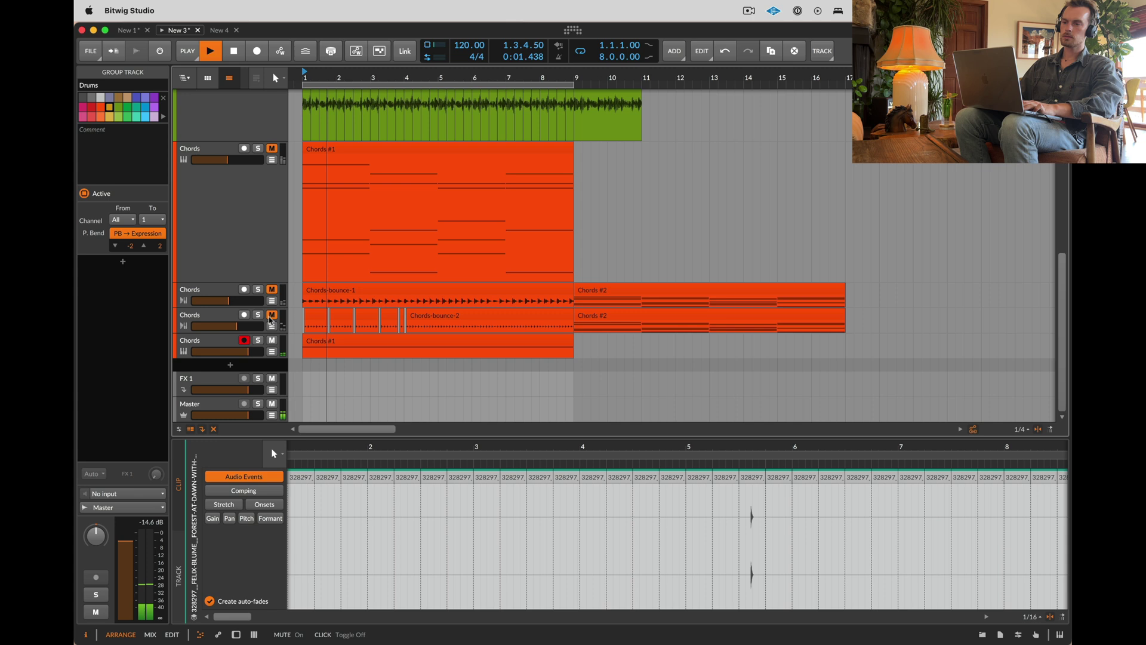
click(258, 148)
click(272, 149)
click(258, 149)
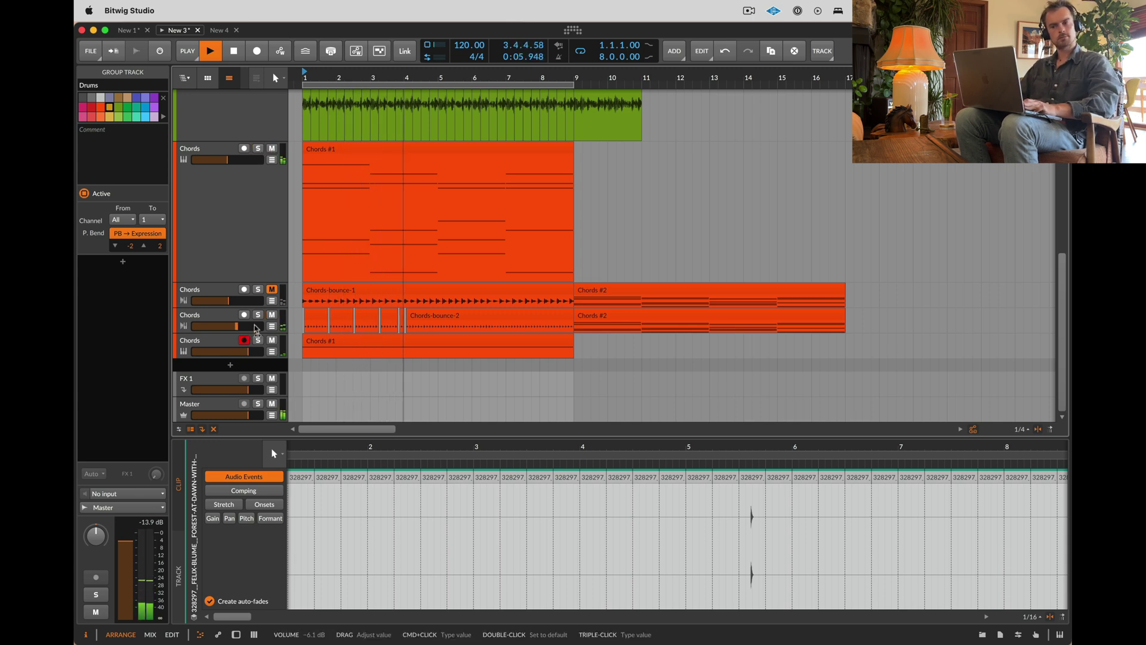
Step: Show the Sub / Music track's devices, raise the FX Layer's Music macro and set its Wetness macro to 100%
scroll(248, 252, up, 4)
scroll(248, 253, up, 3)
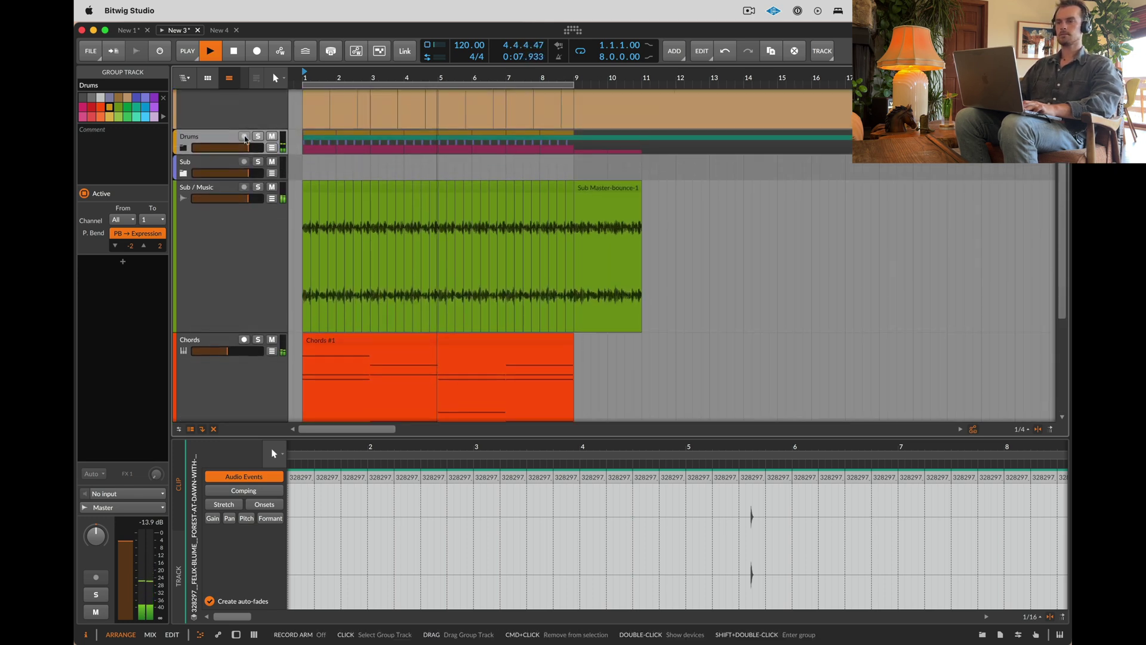
click(215, 162)
double_click(215, 188)
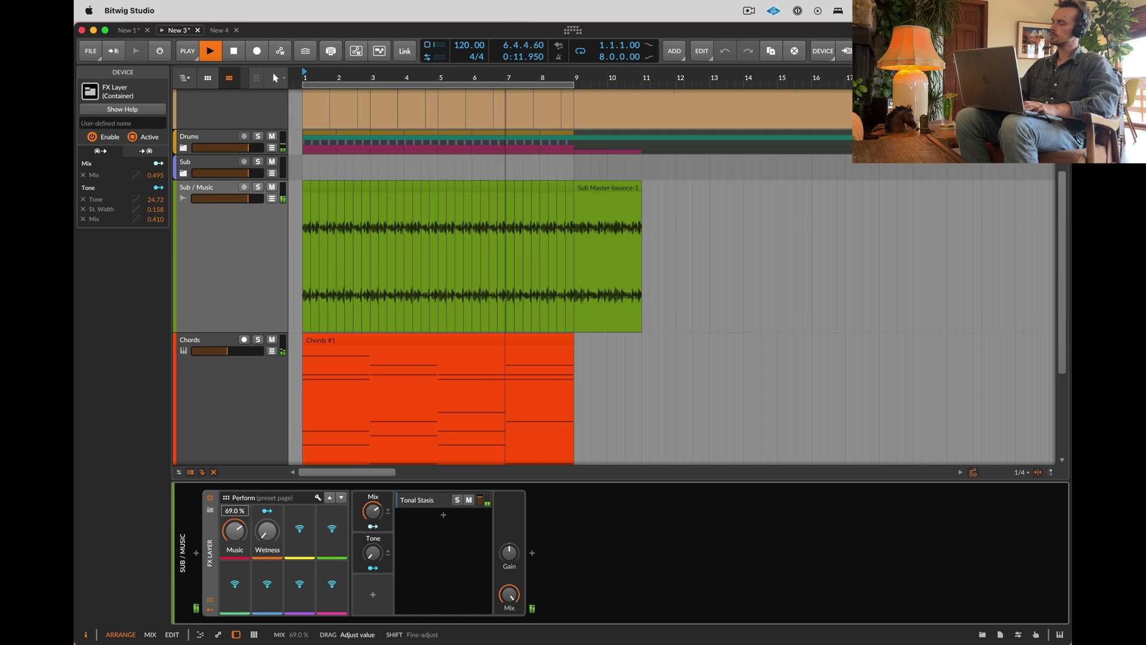
drag(236, 531, 235, 508)
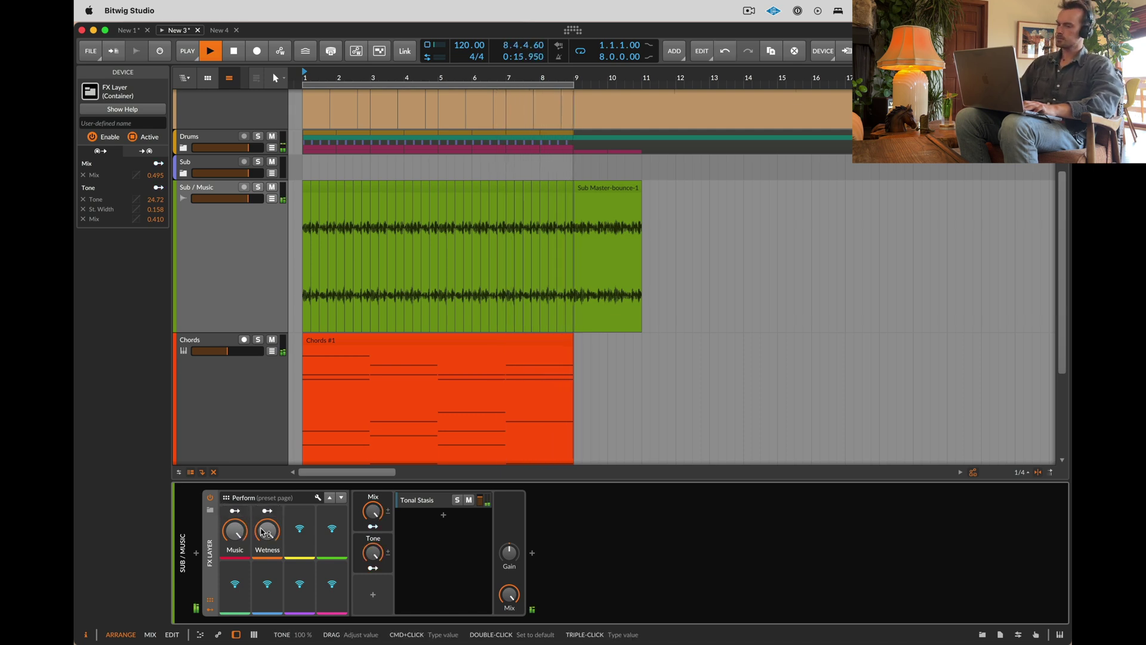